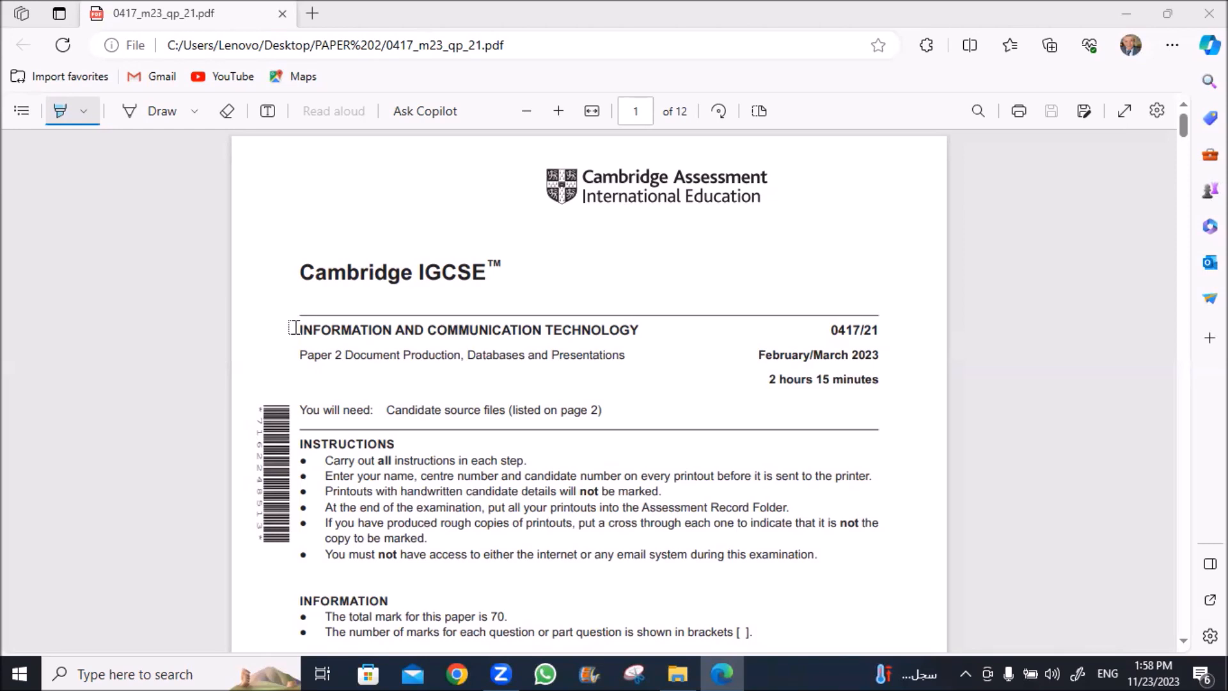
Step: Highlight the subject title, "Paper 2" and "February/March 2023" on the exam paper's cover page
left_click_drag(293, 328, 653, 329)
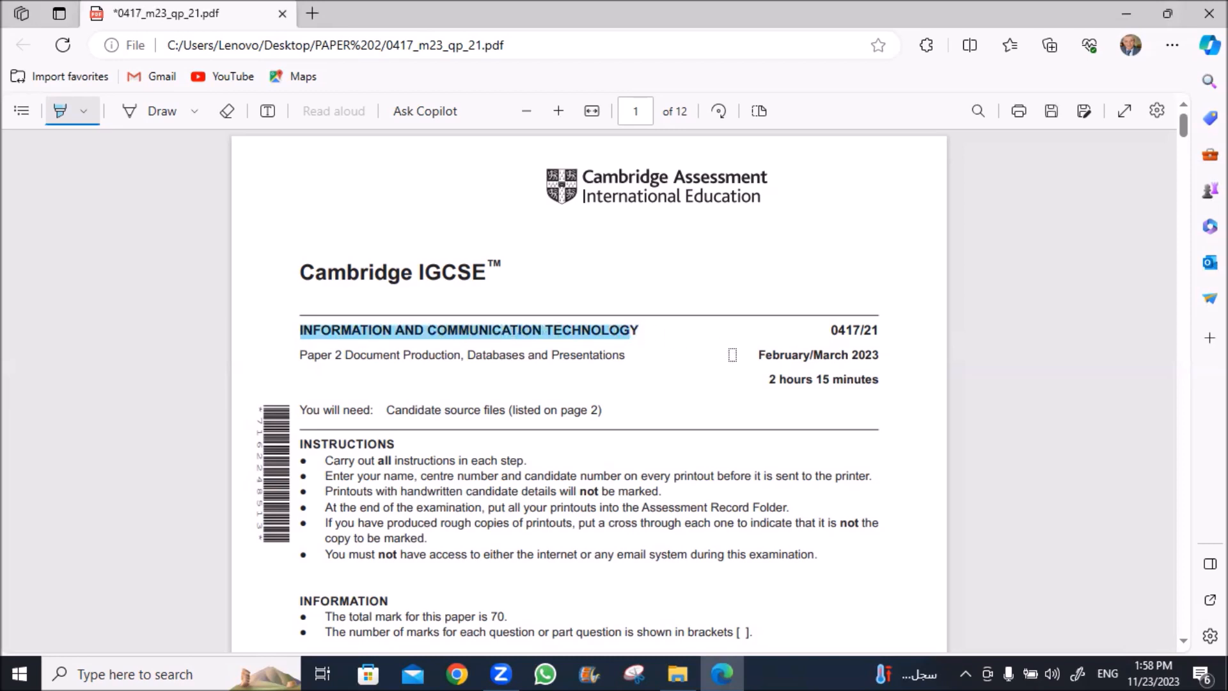
left_click_drag(295, 357, 353, 356)
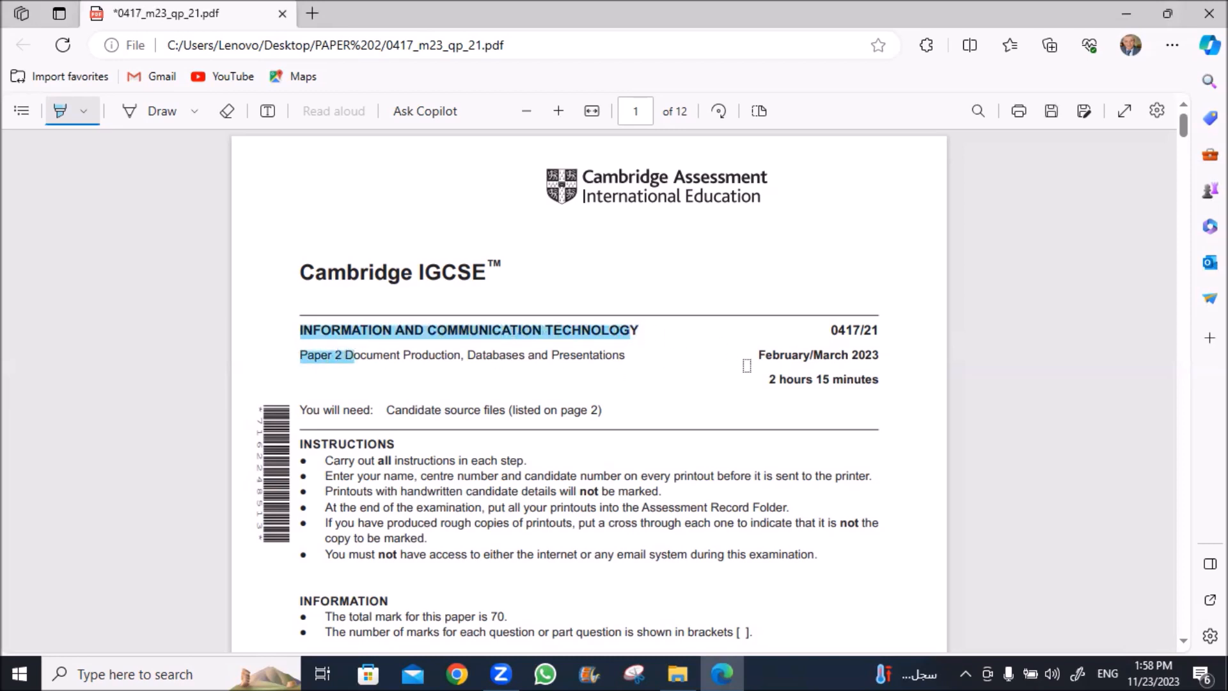
left_click_drag(753, 354, 882, 355)
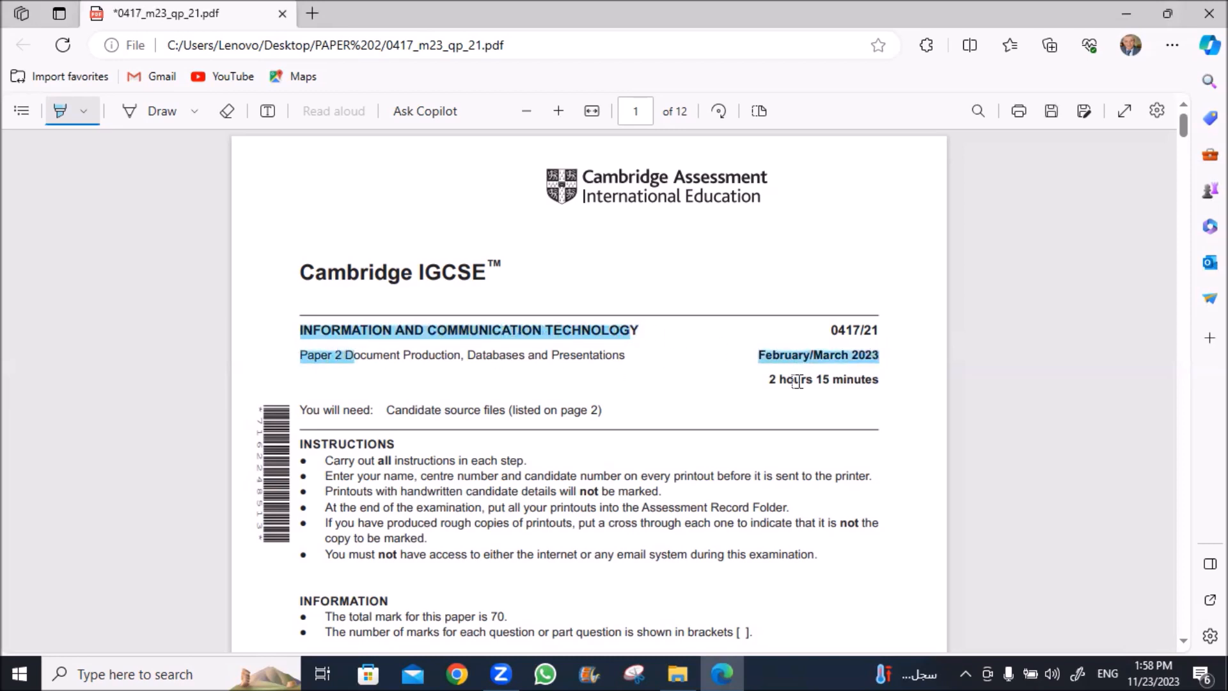
Step: Highlight the word "Document" in the Task 2 heading and "Database" in the Task 3 heading
scroll(716, 397, "down", 15)
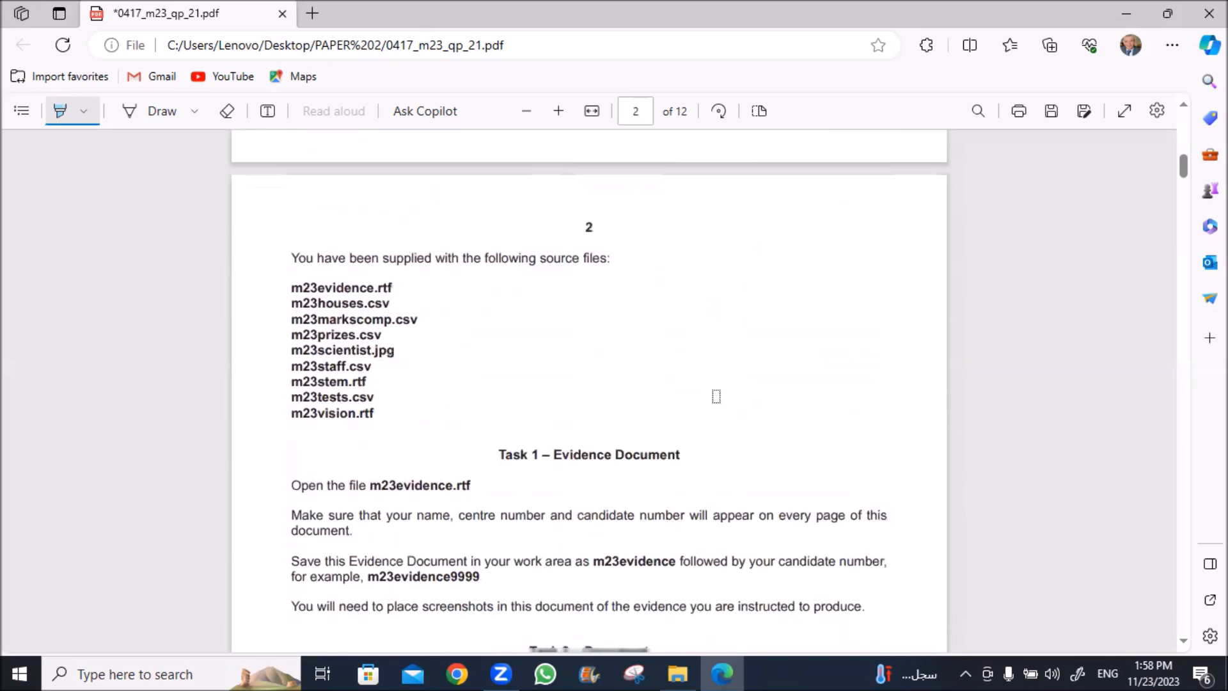
scroll(705, 401, "down", 2)
left_click_drag(583, 380, 655, 380)
scroll(537, 415, "down", 6)
scroll(537, 415, "down", 20)
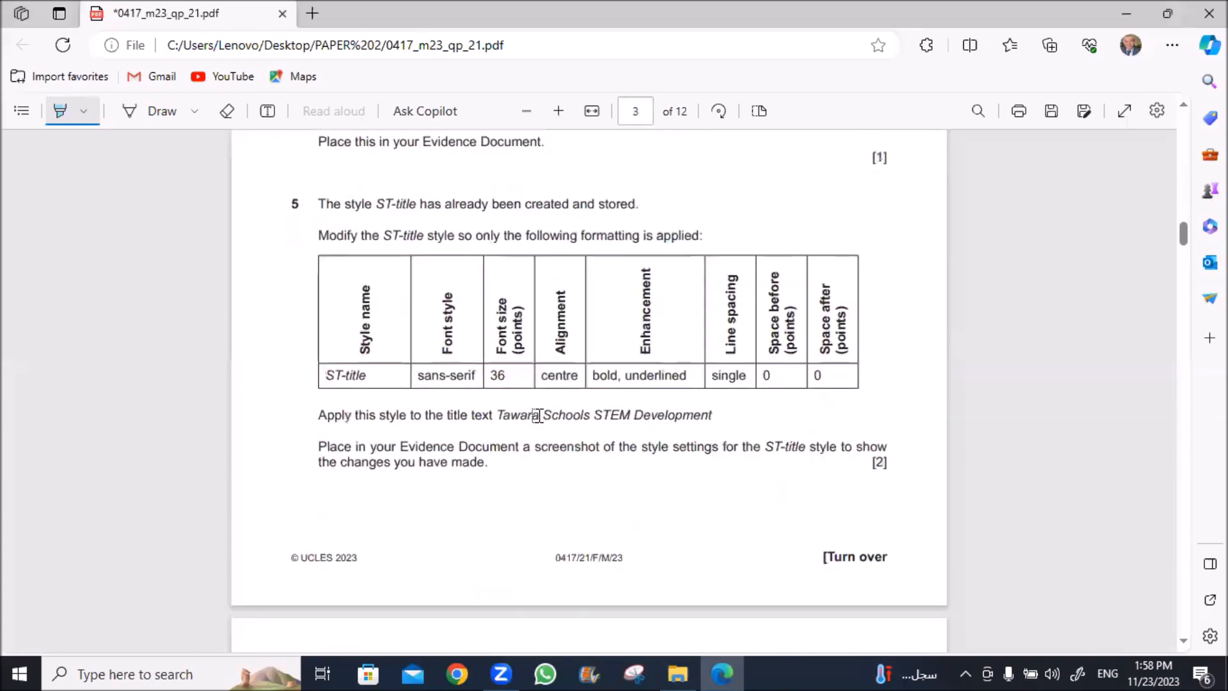
scroll(537, 416, "down", 15)
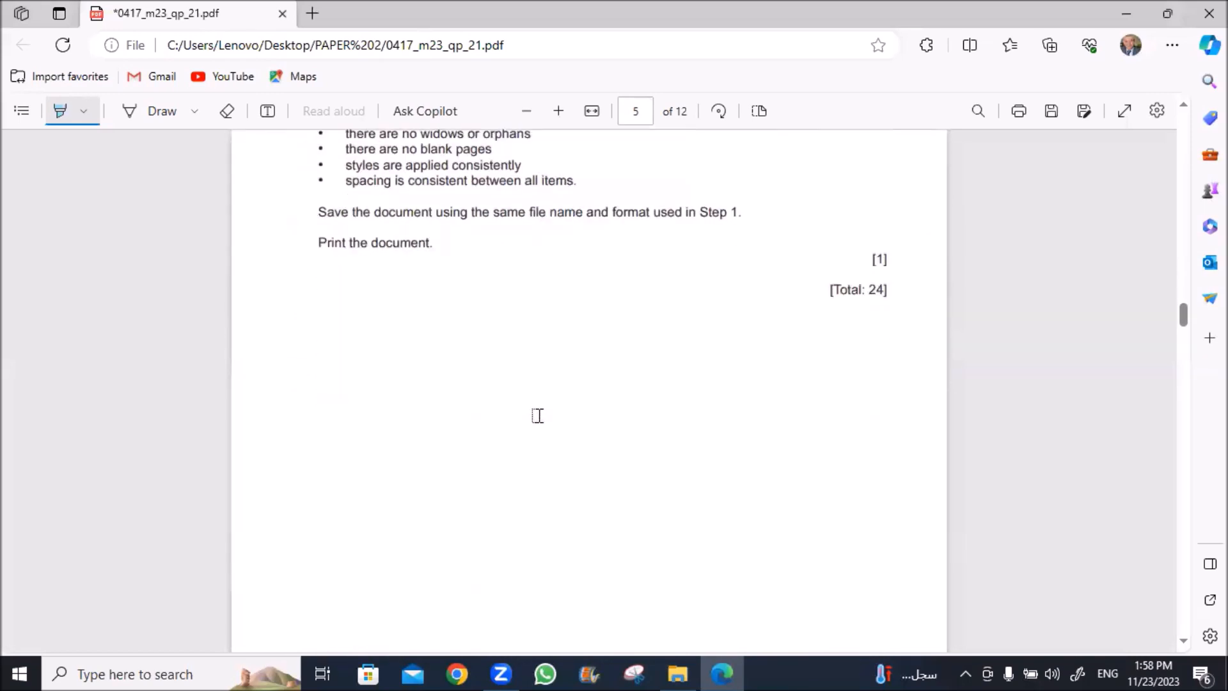
left_click_drag(587, 225, 646, 225)
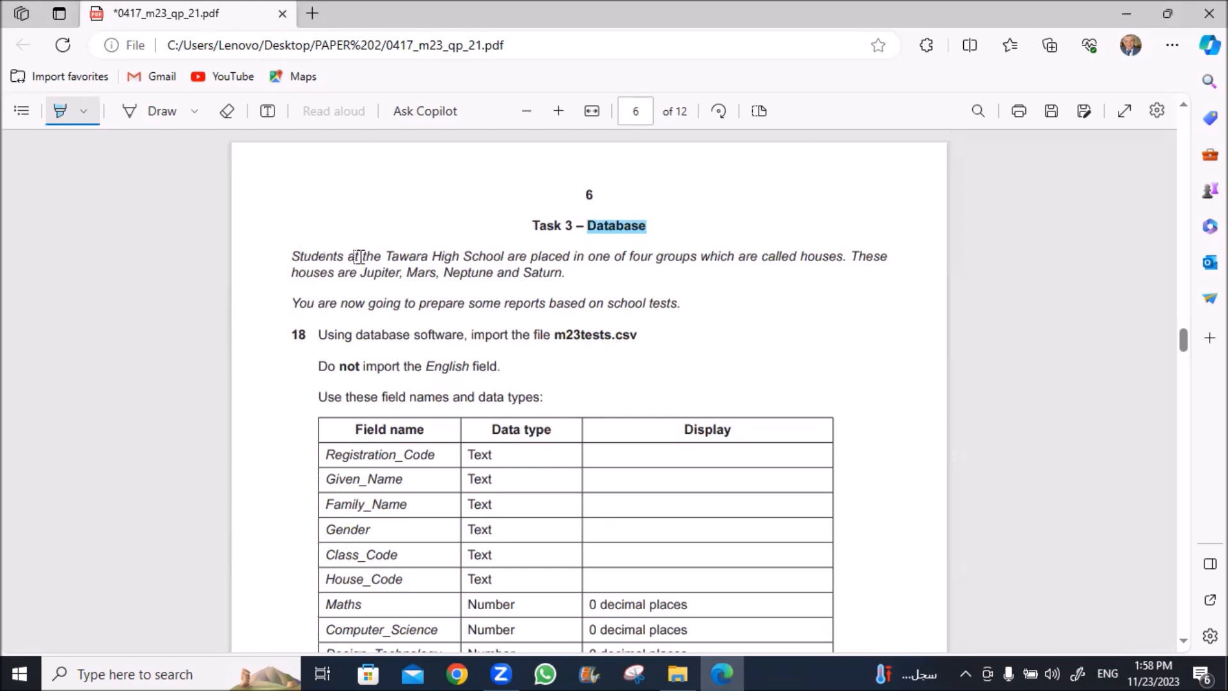
Step: Highlight "Tawara High School", "houses", the four house names and "reports" in the Task 3 introduction
left_click_drag(385, 257, 515, 257)
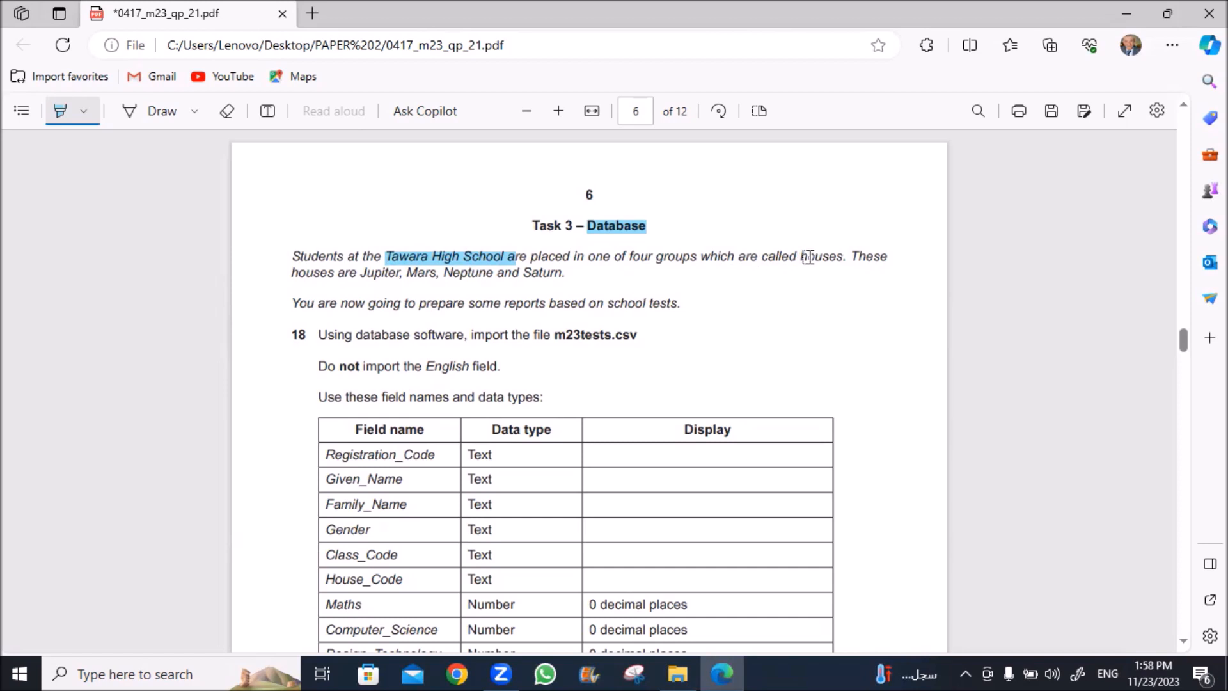
left_click_drag(808, 256, 843, 257)
left_click_drag(359, 272, 563, 272)
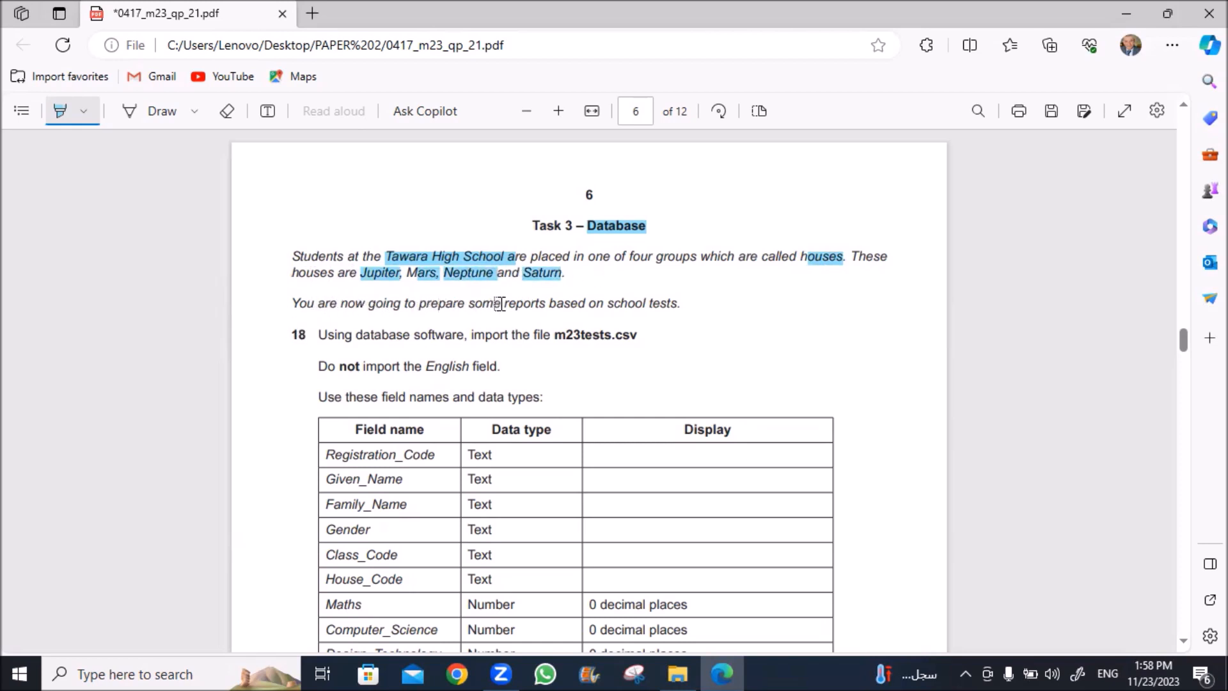
left_click_drag(505, 303, 546, 304)
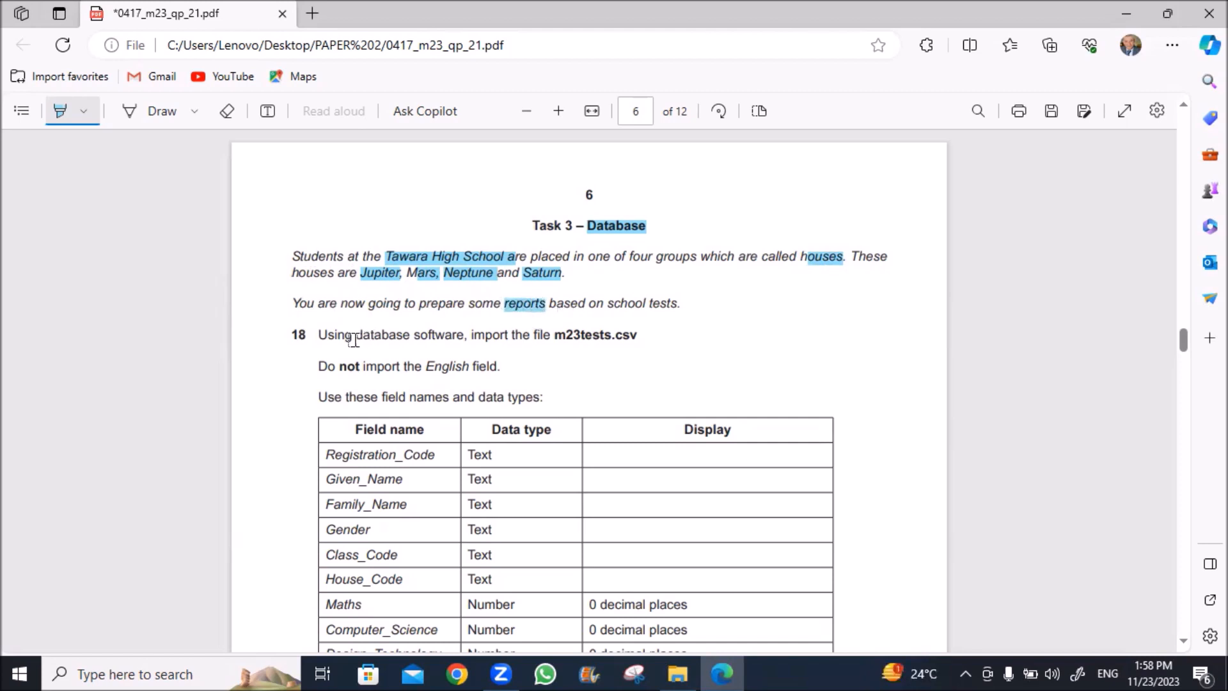
Step: Highlight m23tests.csv, "Do not import the English field." and the primary key field Registration_Code in question 18
scroll(296, 343, "down", 3)
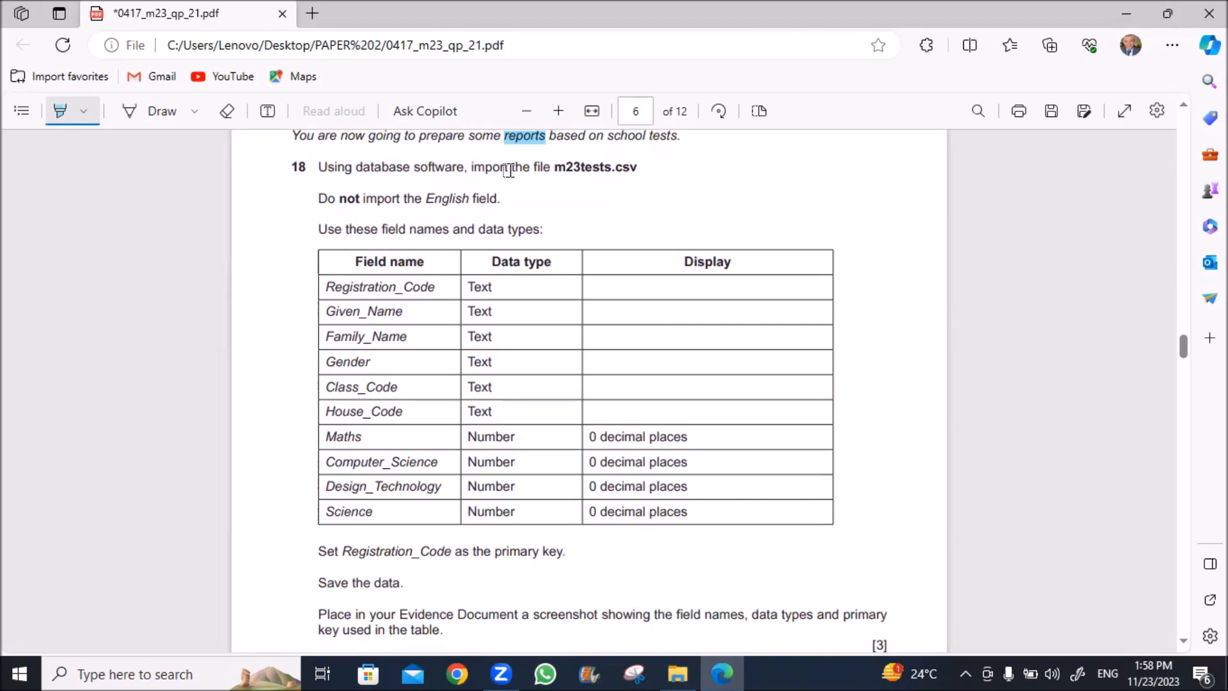
left_click_drag(556, 166, 640, 166)
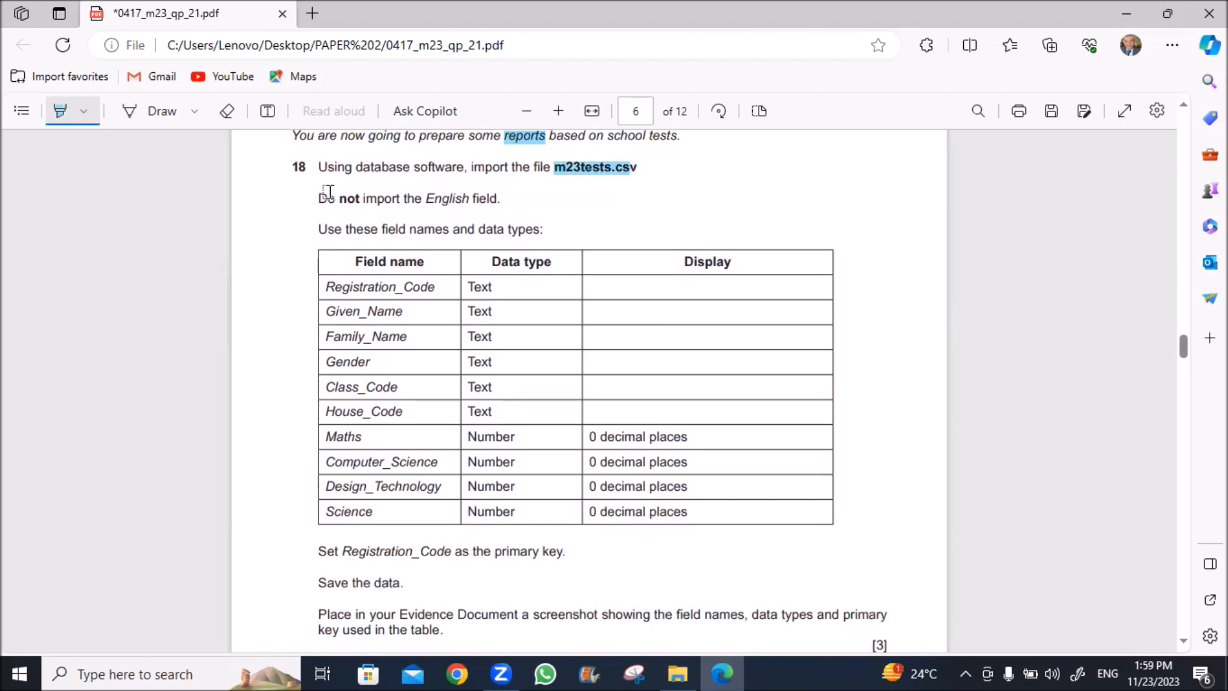
left_click_drag(317, 199, 505, 198)
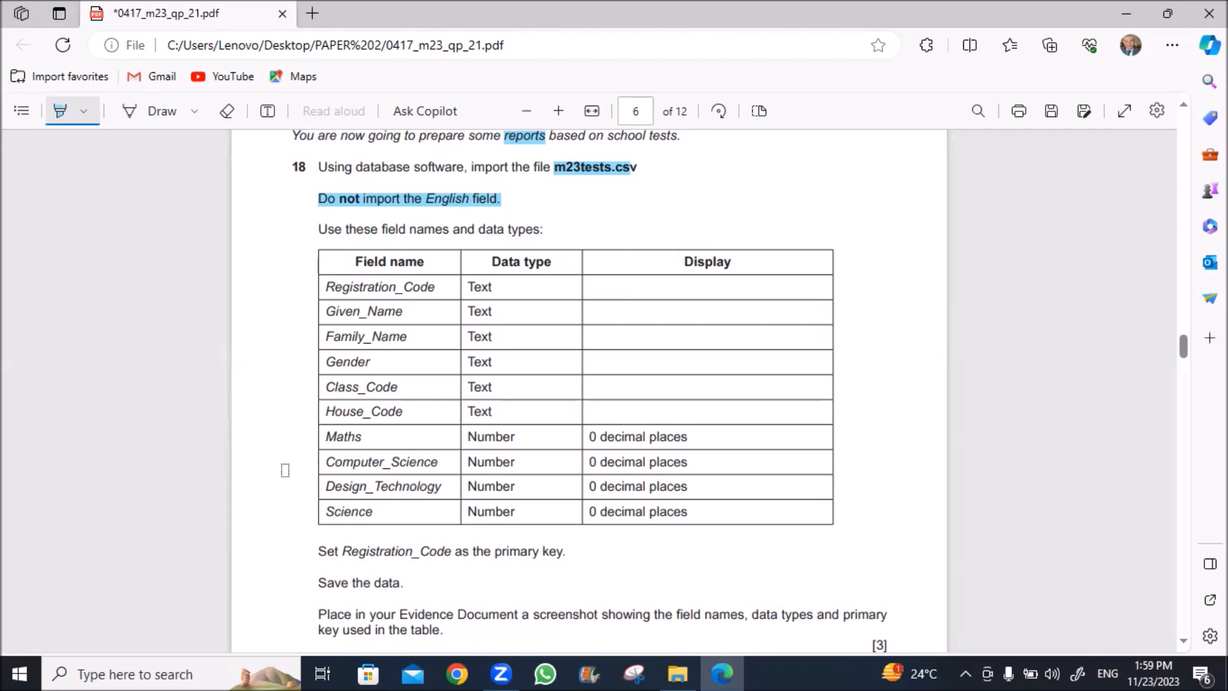
scroll(267, 461, "down", 2)
scroll(267, 461, "down", 2)
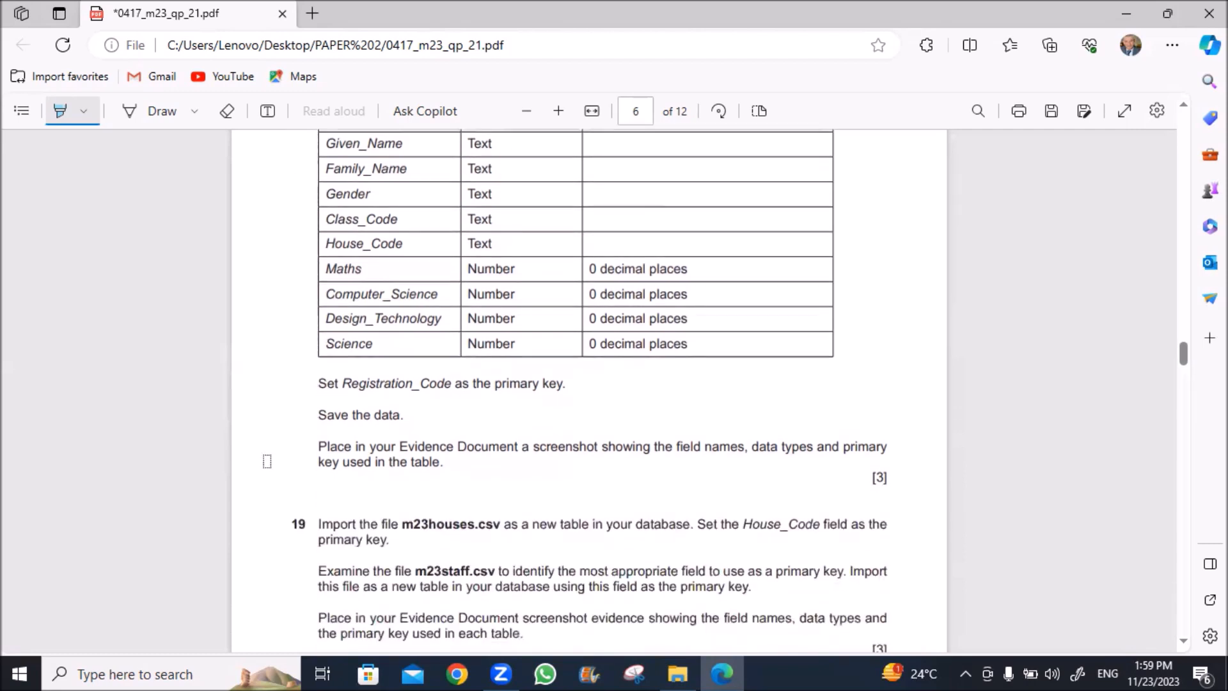
left_click_drag(342, 384, 445, 383)
scroll(255, 410, "up", 8)
scroll(244, 409, "down", 4)
scroll(243, 409, "up", 2)
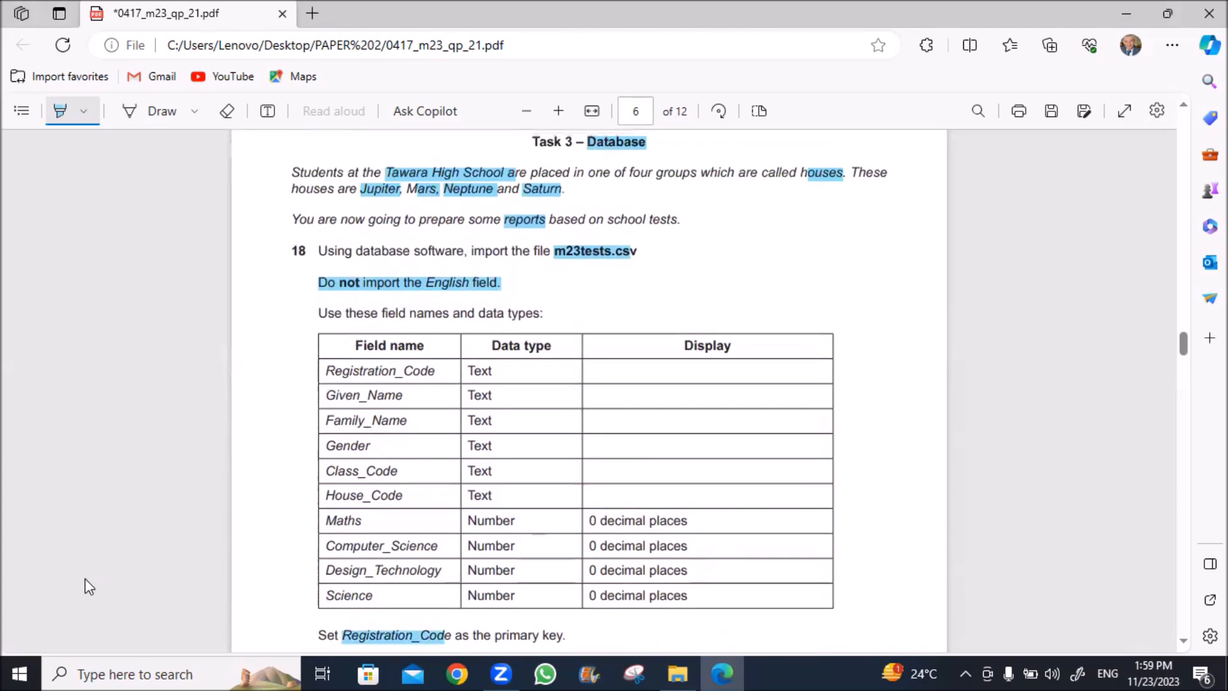
Step: Switch to Access and create a blank desktop database named march 23 in the 03_0417_21_Confidential Source Files March 2023 folder inside PAPER 2
left_click(19, 673)
left_click(112, 269)
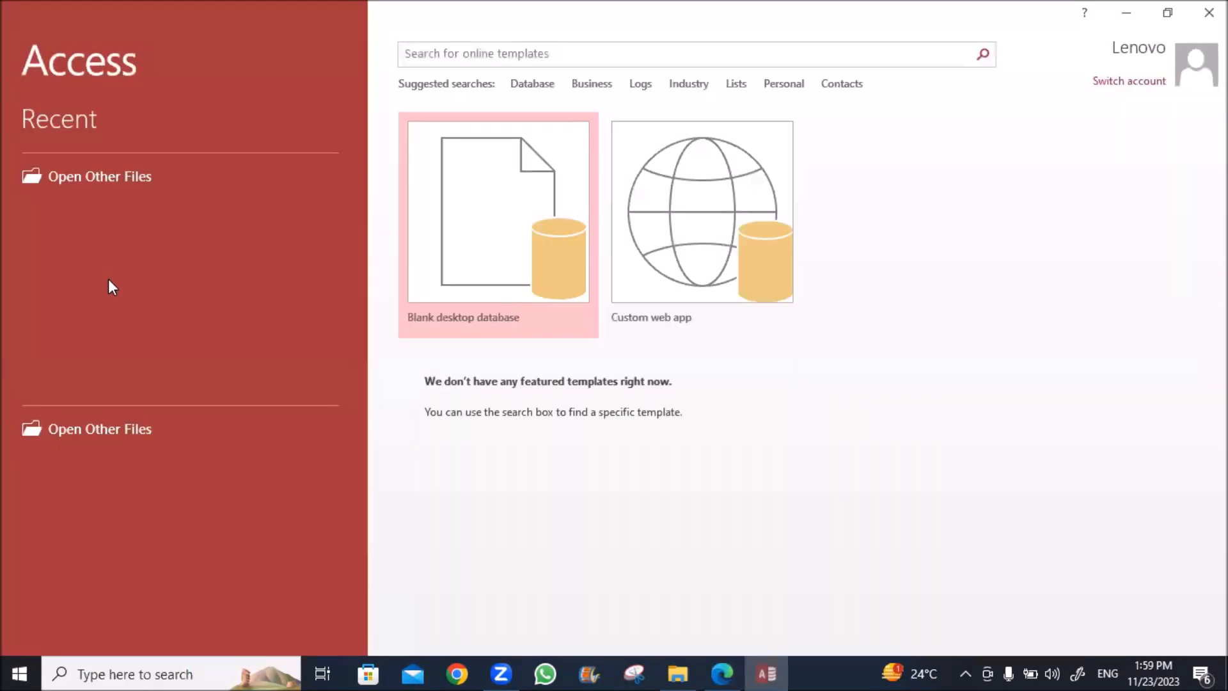
left_click(523, 213)
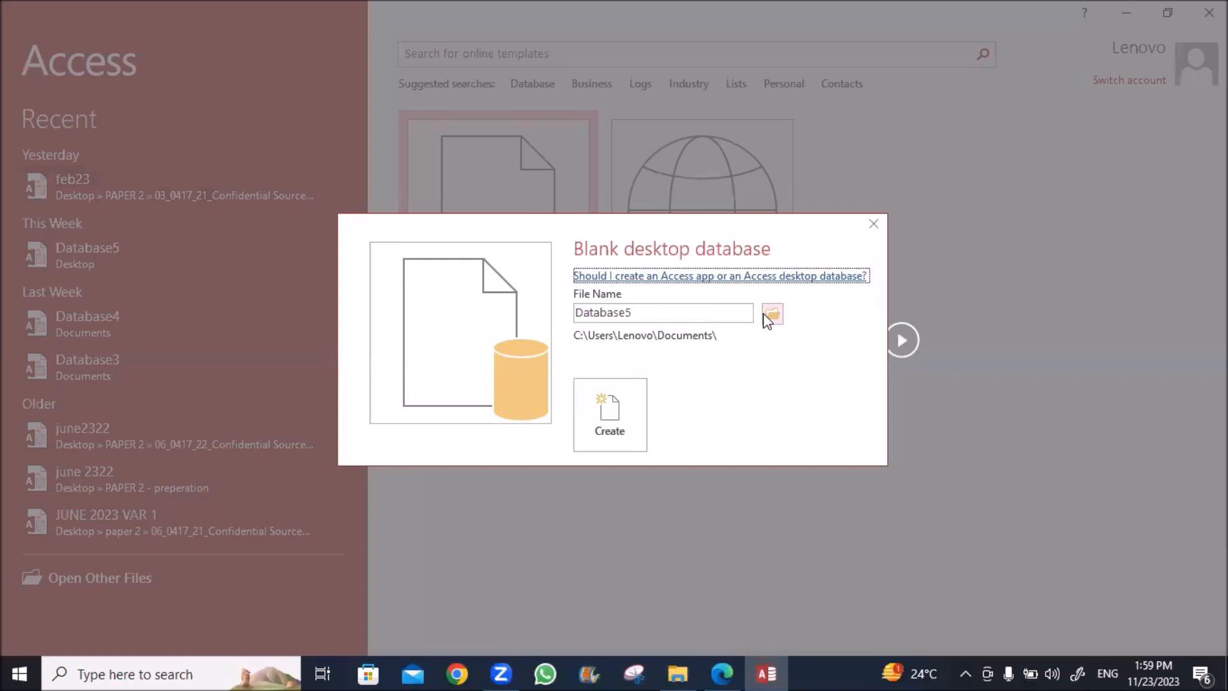
left_click(764, 315)
left_click(72, 154)
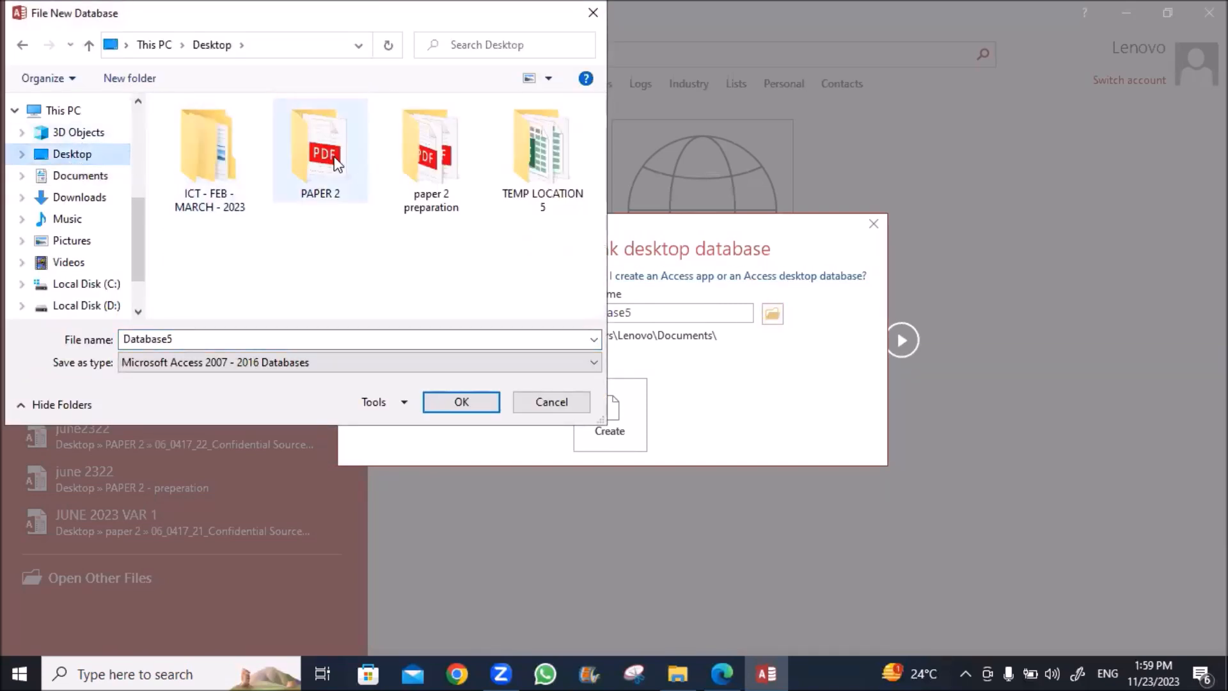
double_click(320, 153)
double_click(290, 130)
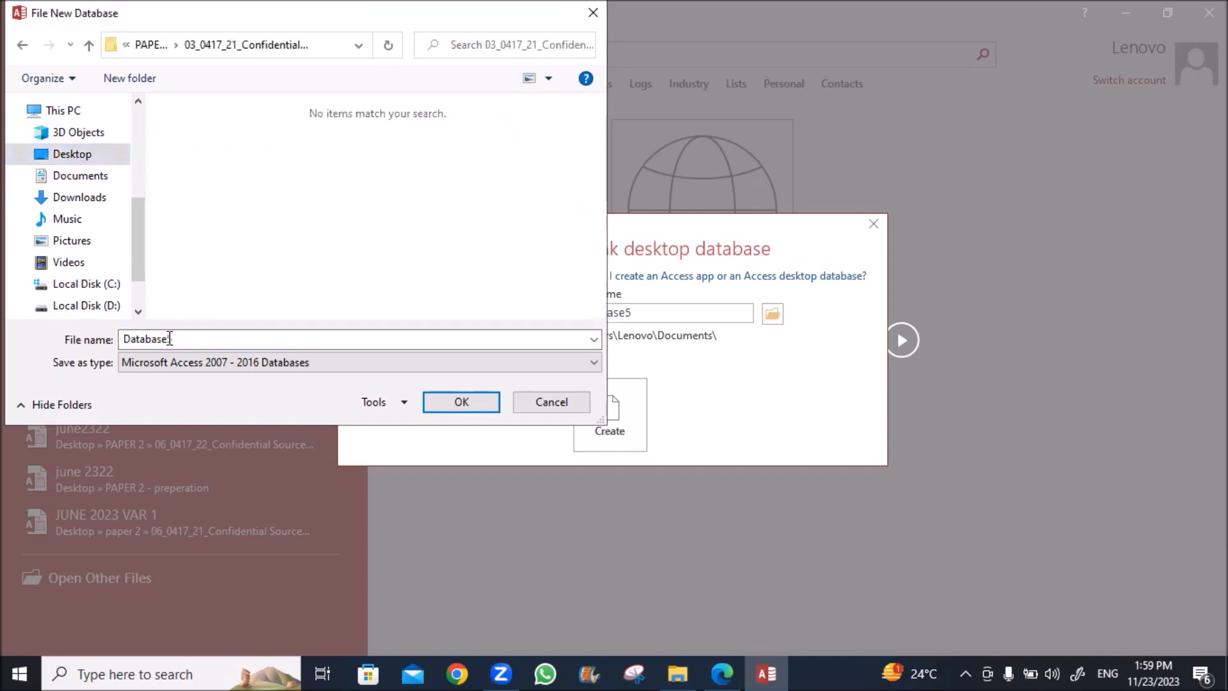
double_click(171, 338)
type("march 23")
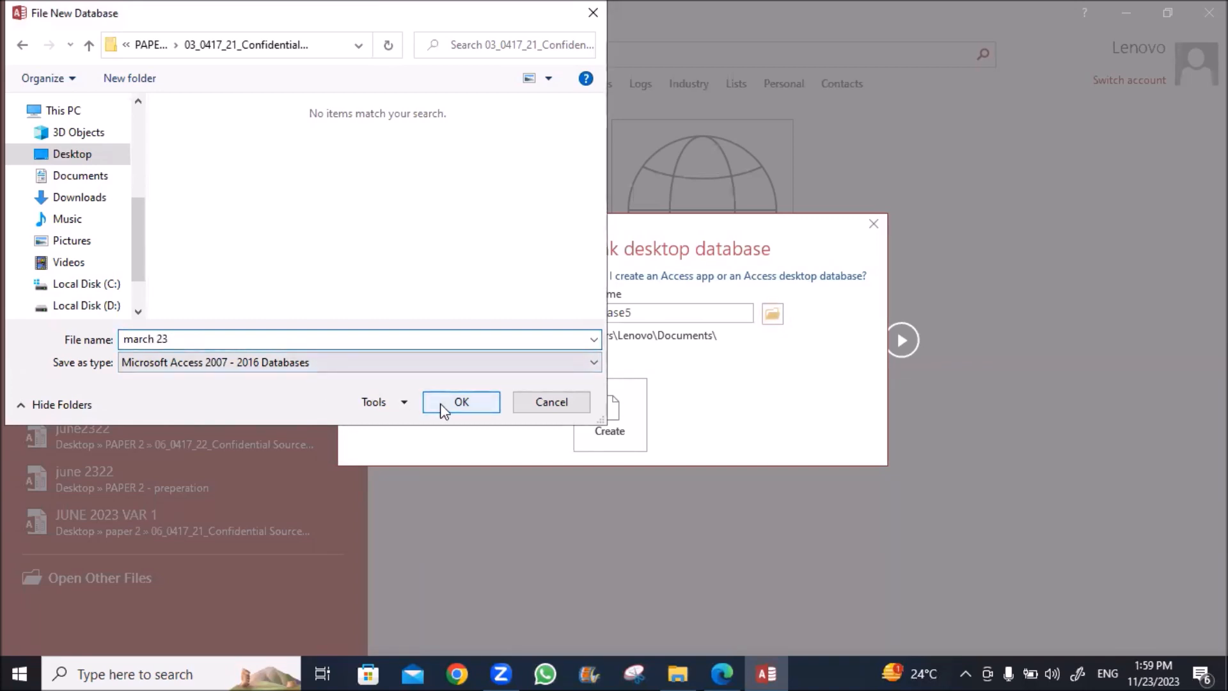
left_click(440, 403)
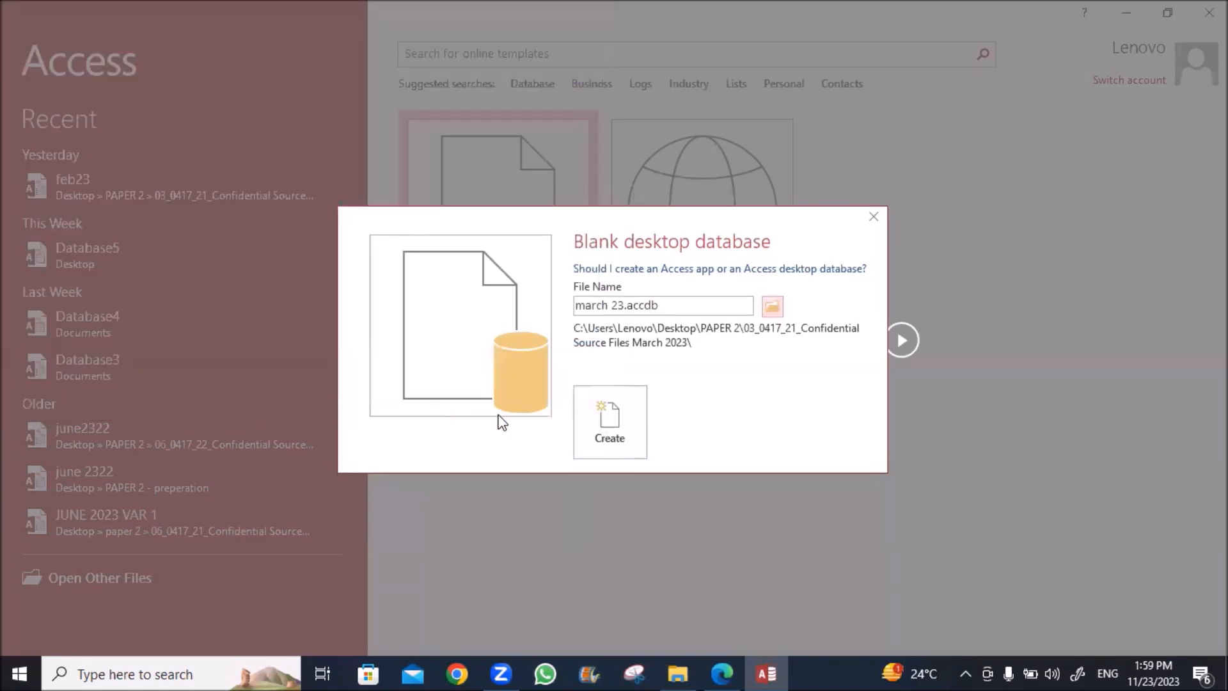
left_click(611, 423)
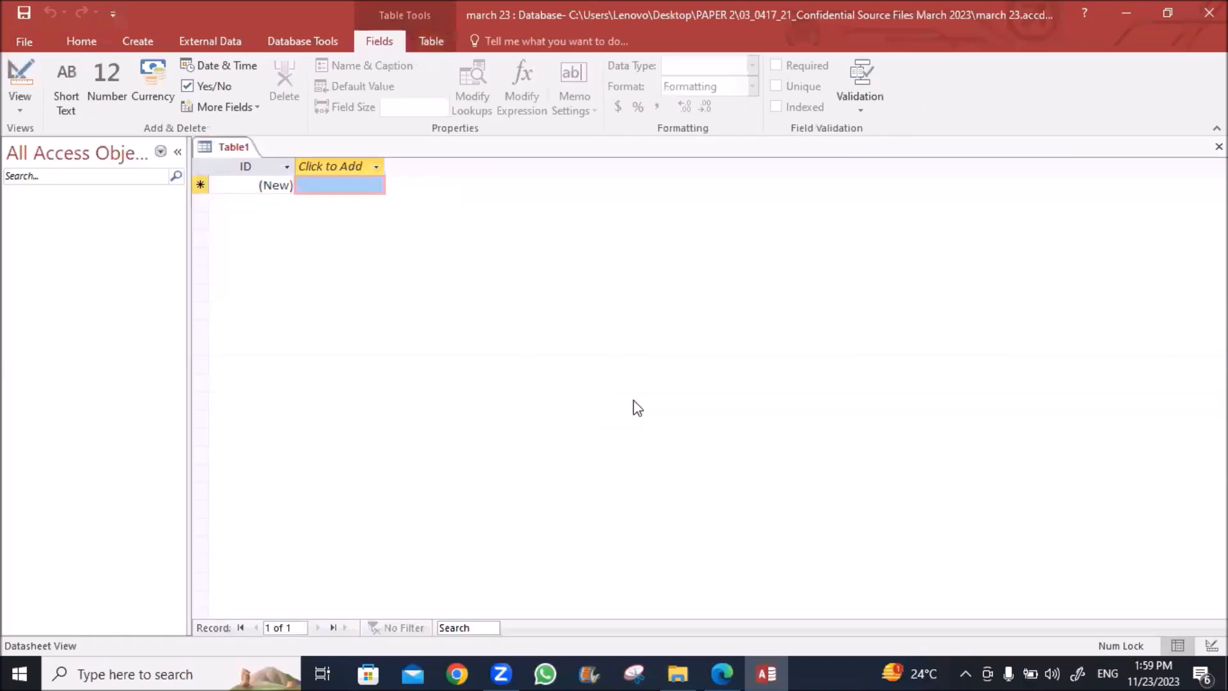
Step: Start a text file import of m23tests into a new table, taking the file from the Confidential Source Files folder in PAPER 2
right_click(74, 214)
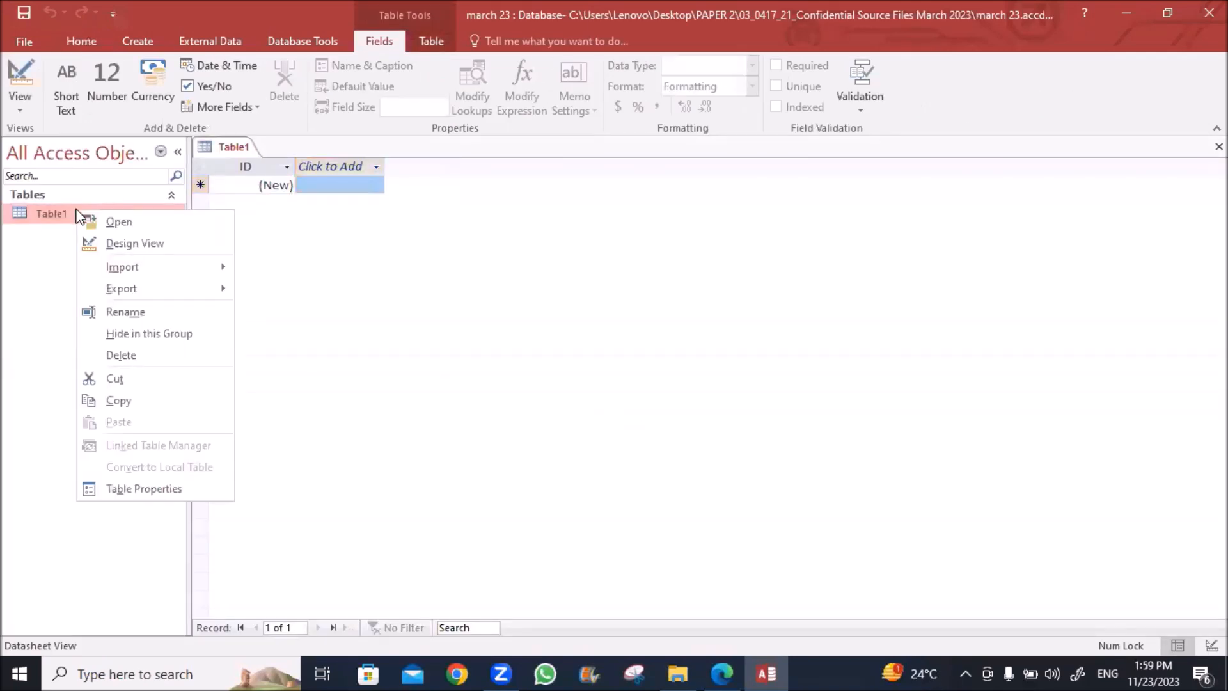
mouse_move(151, 275)
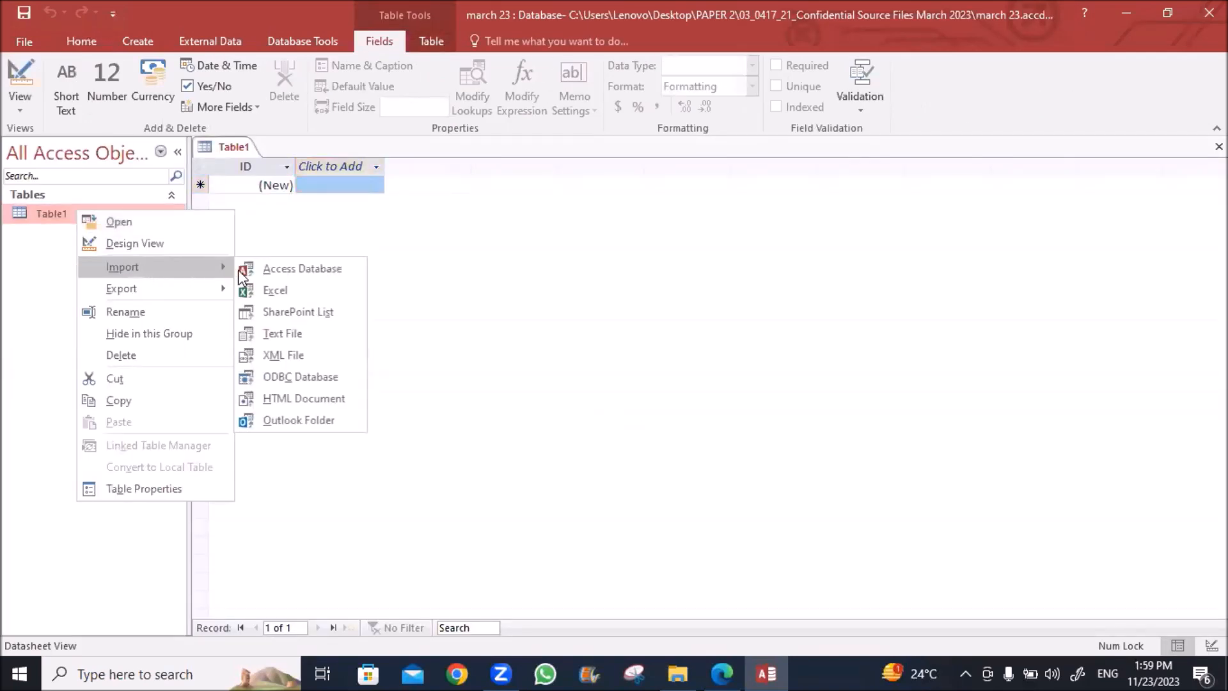
left_click(301, 334)
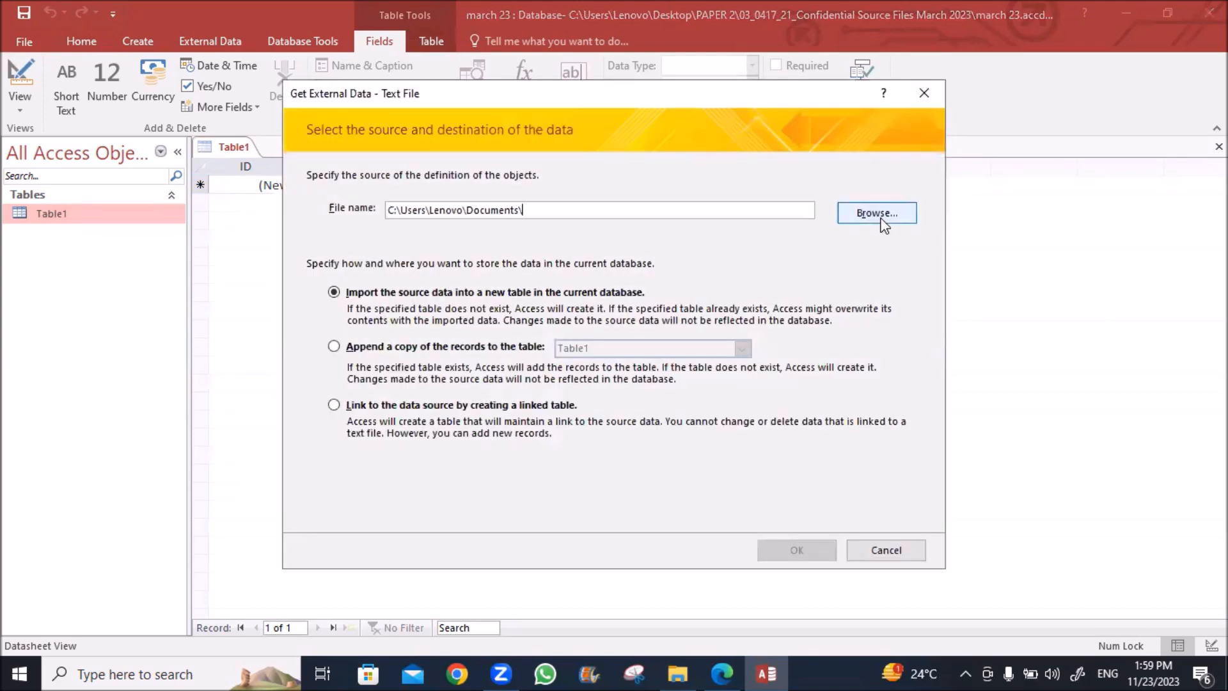
left_click(882, 220)
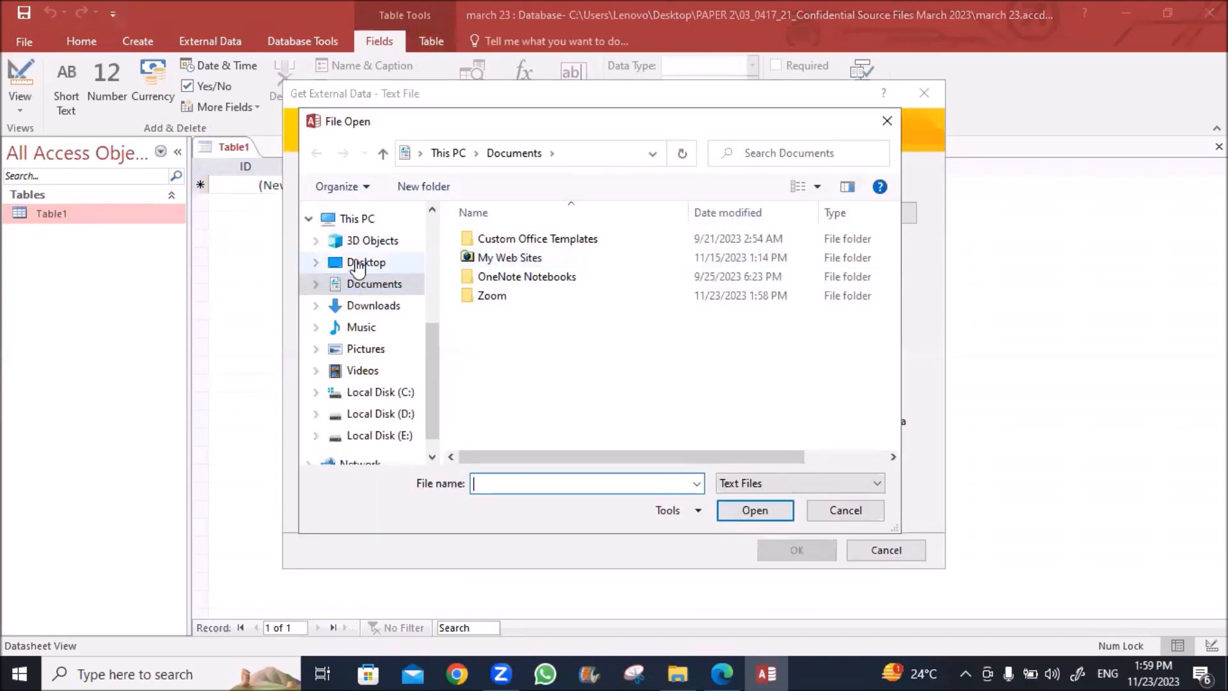
left_click(358, 263)
double_click(611, 265)
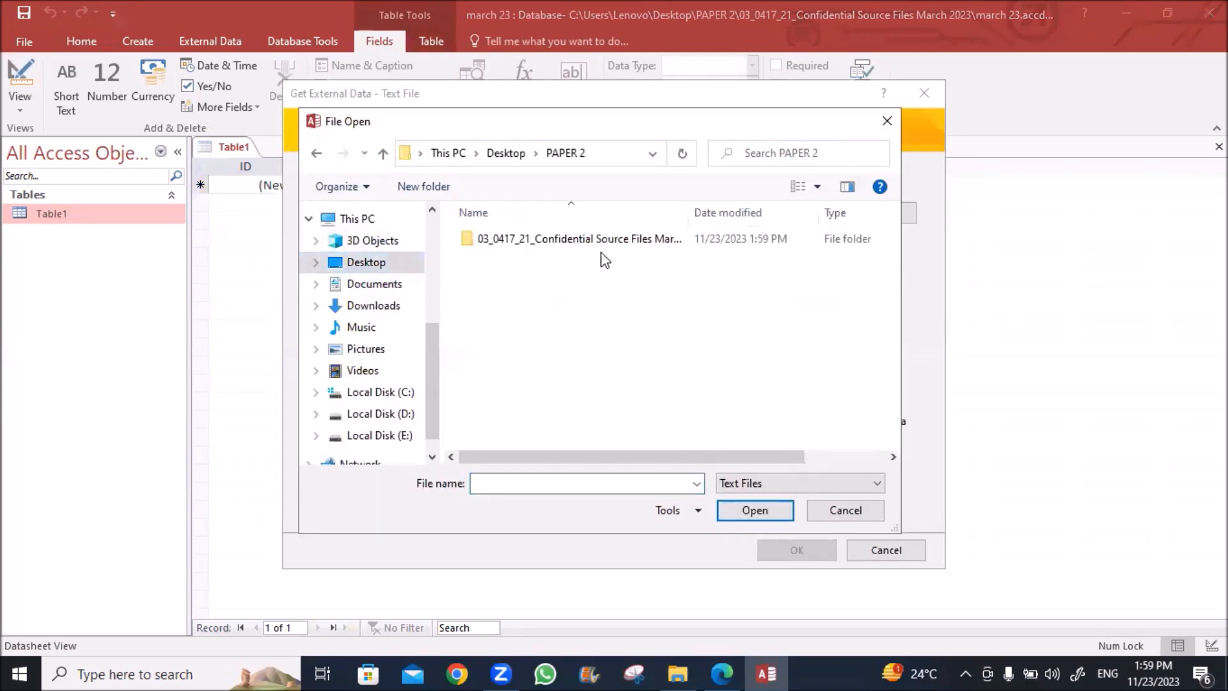
double_click(524, 246)
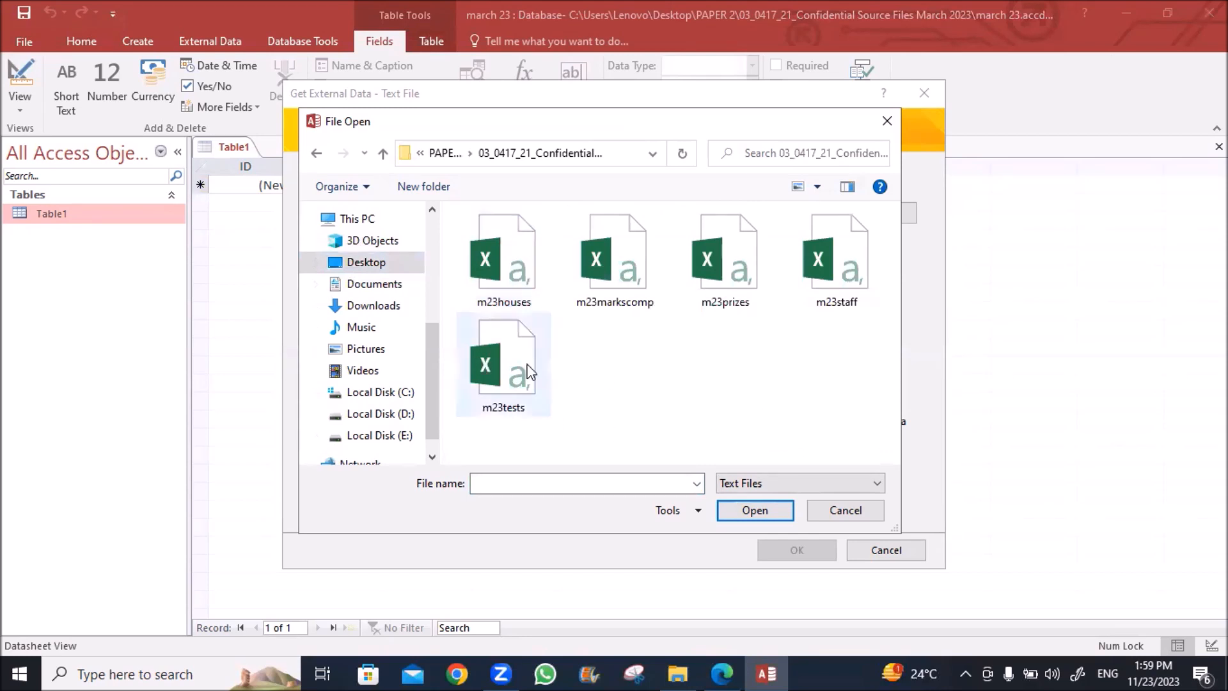
left_click(513, 378)
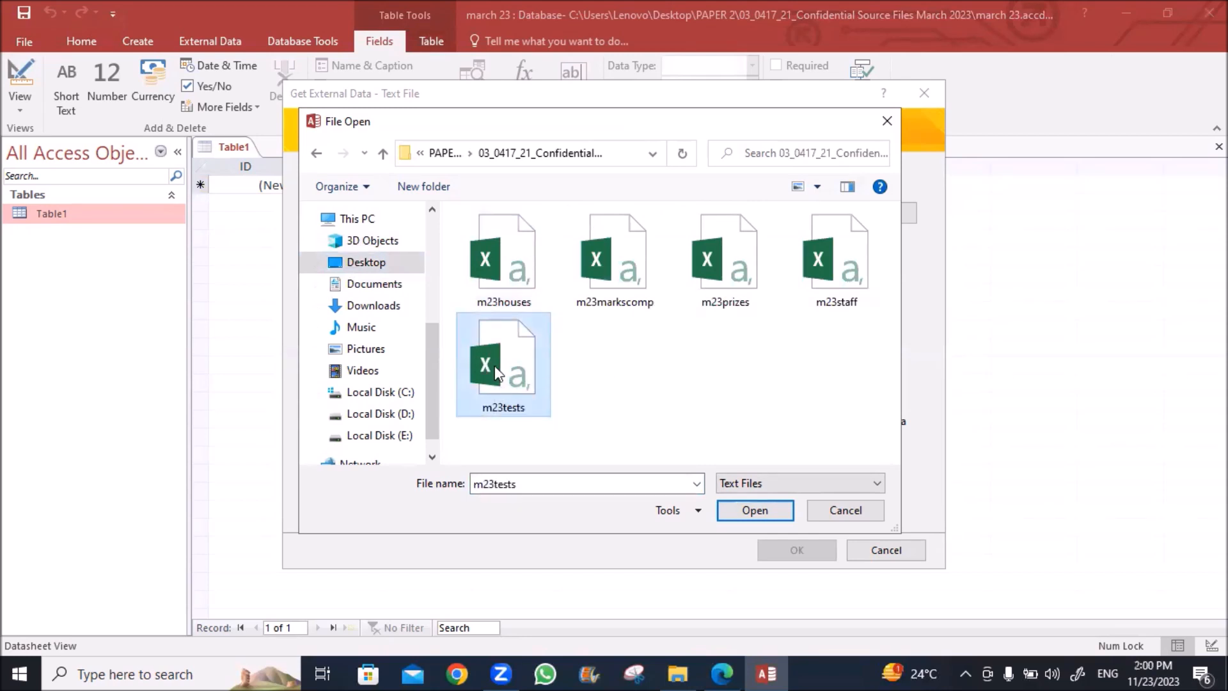
double_click(497, 373)
left_click(796, 550)
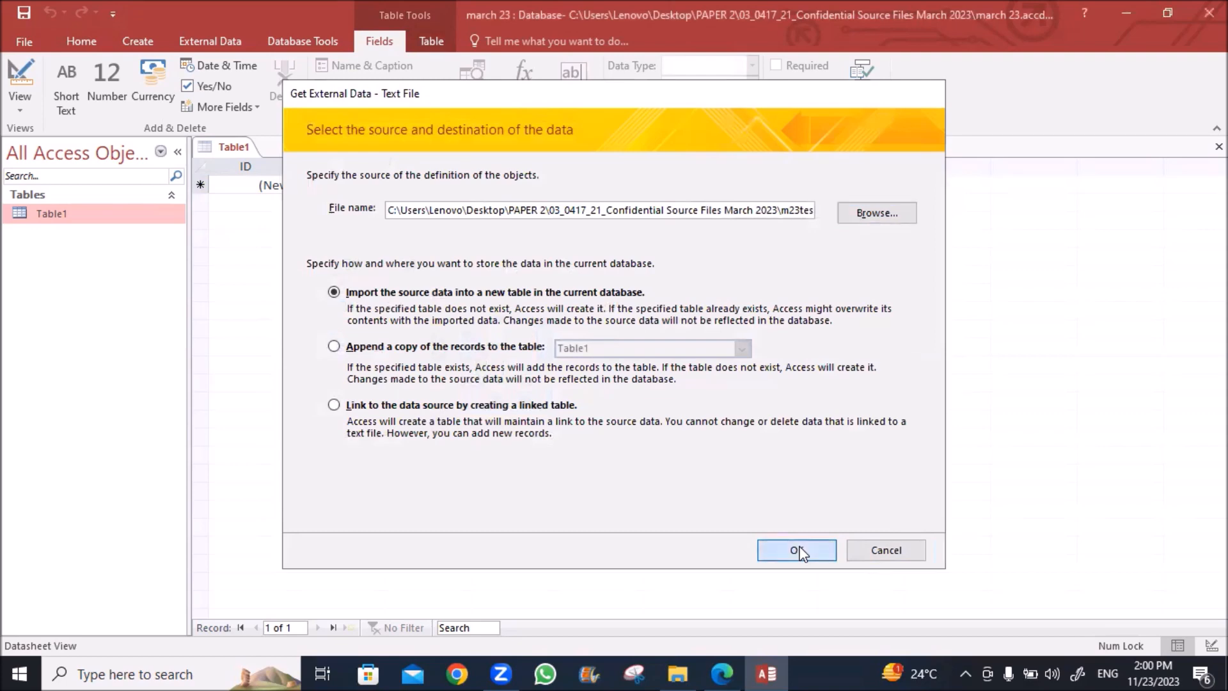
left_click(662, 441)
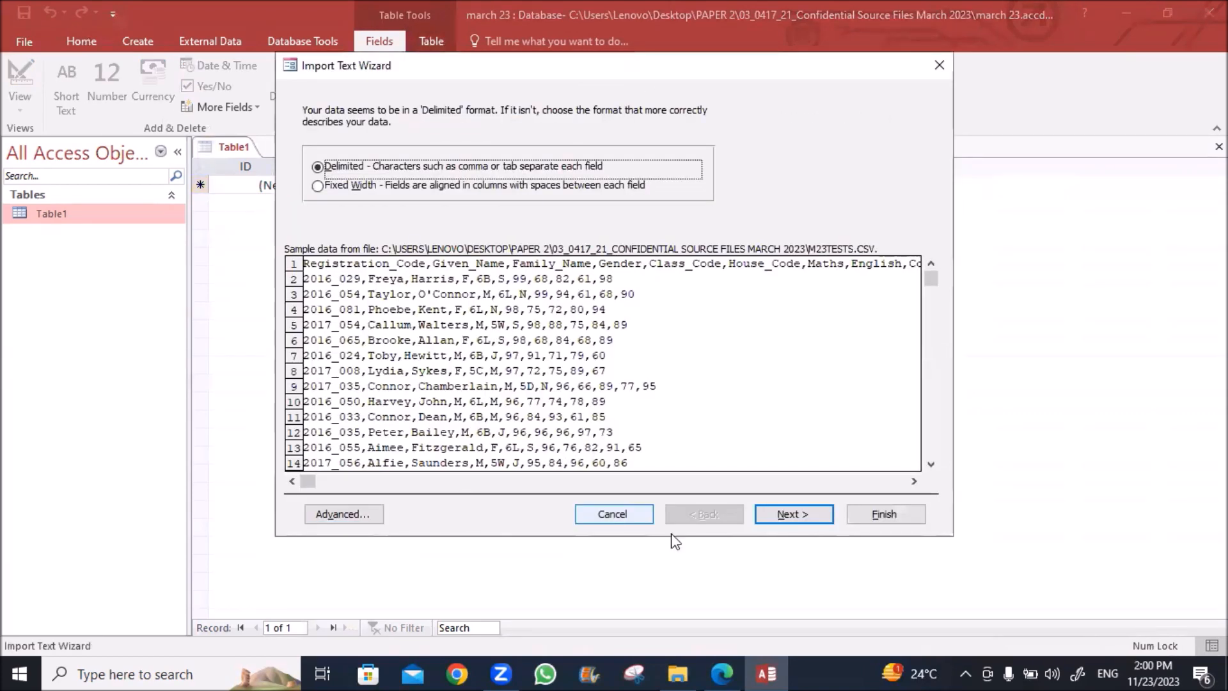
Step: Keep the data comma-delimited, use the first row as field names, and set the import specification's date order to DMY
left_click(788, 515)
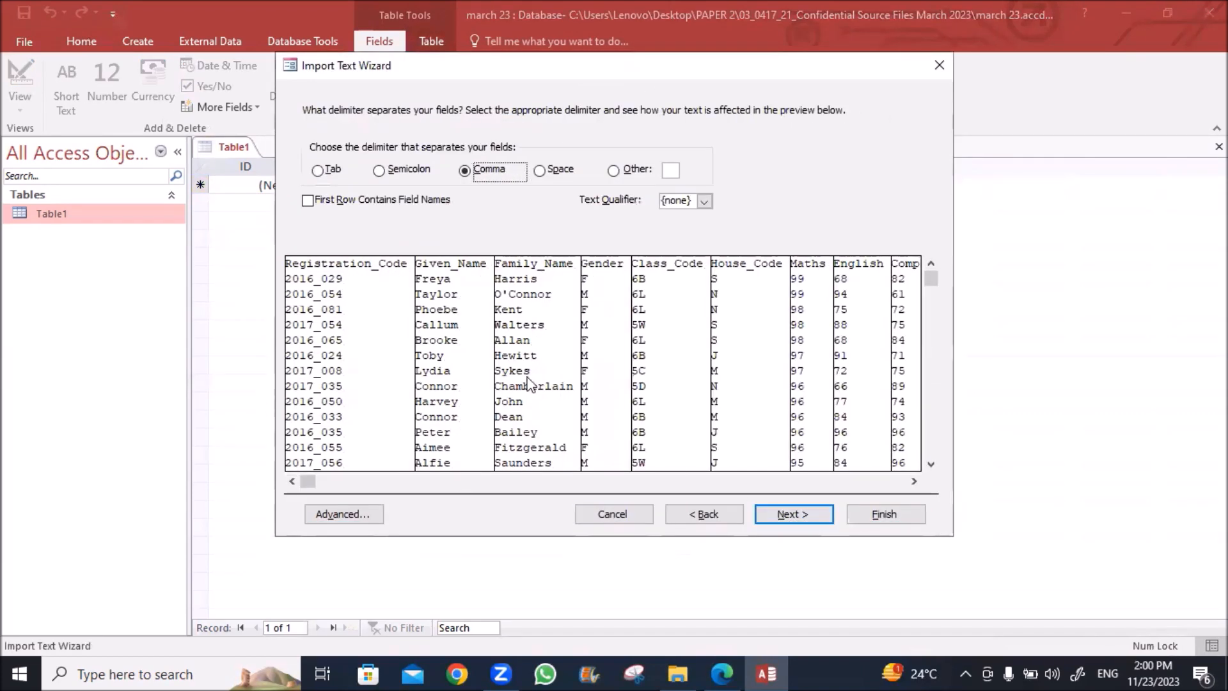
left_click(308, 200)
left_click(341, 514)
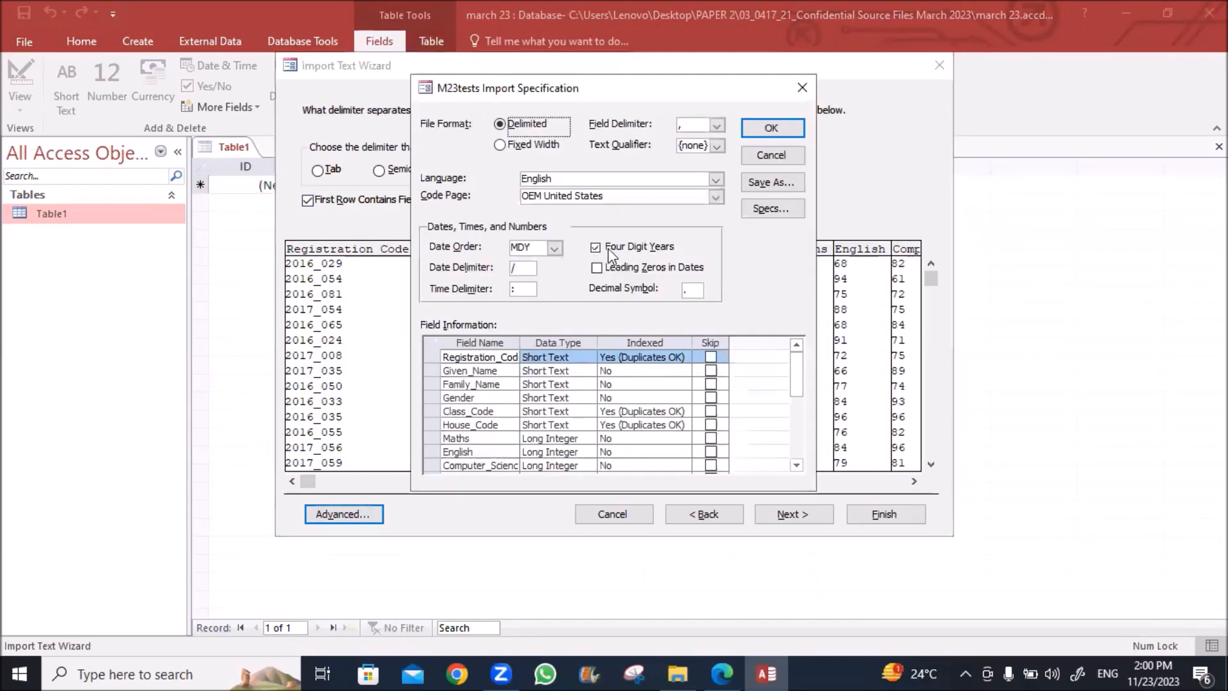
left_click(553, 248)
left_click(546, 263)
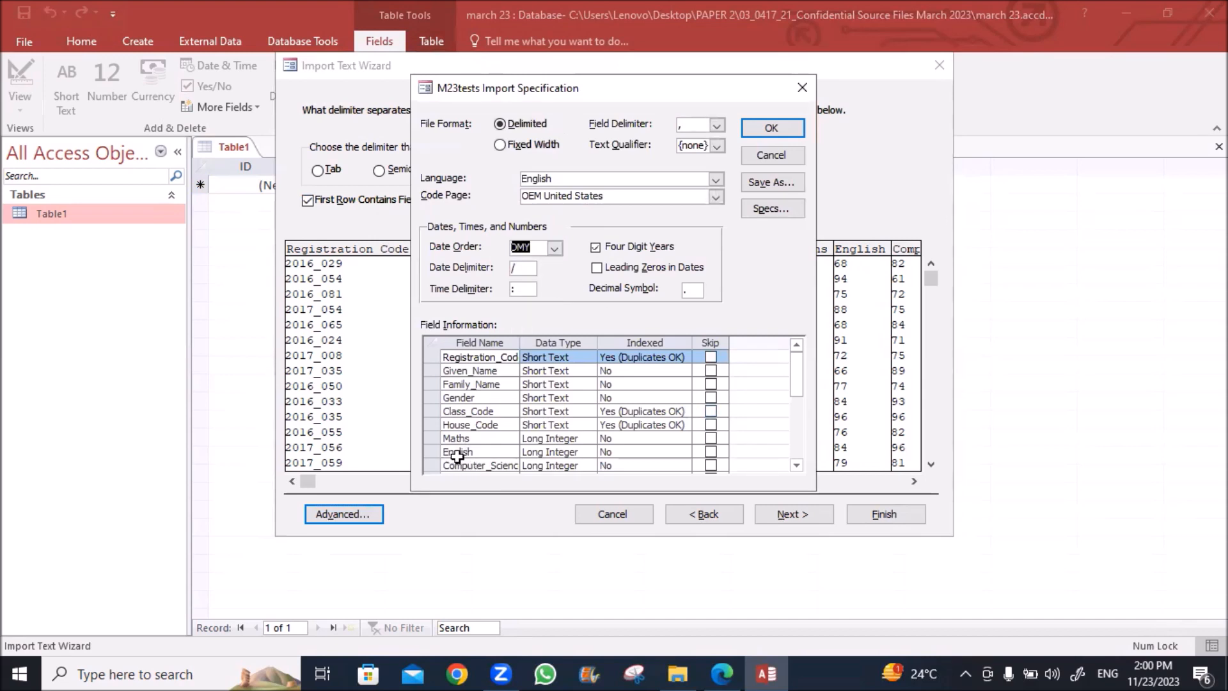
Step: Mark the English field to be skipped in the M23tests import specification and apply the specification
left_click(435, 451)
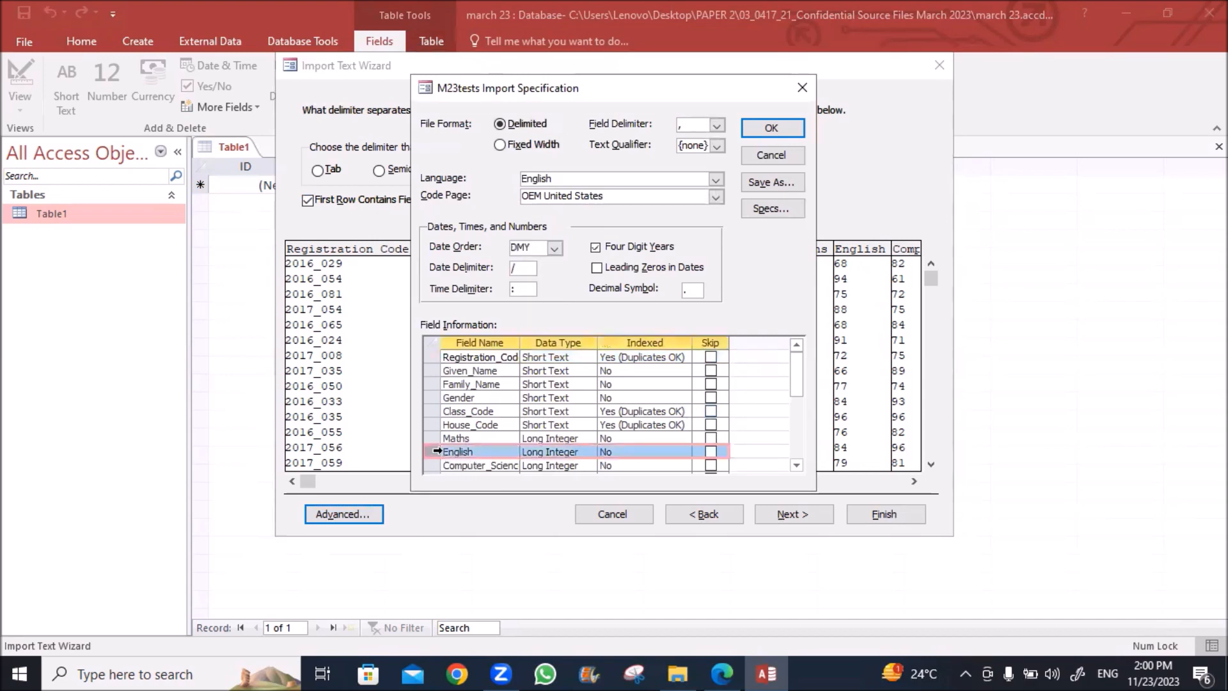
left_click(711, 452)
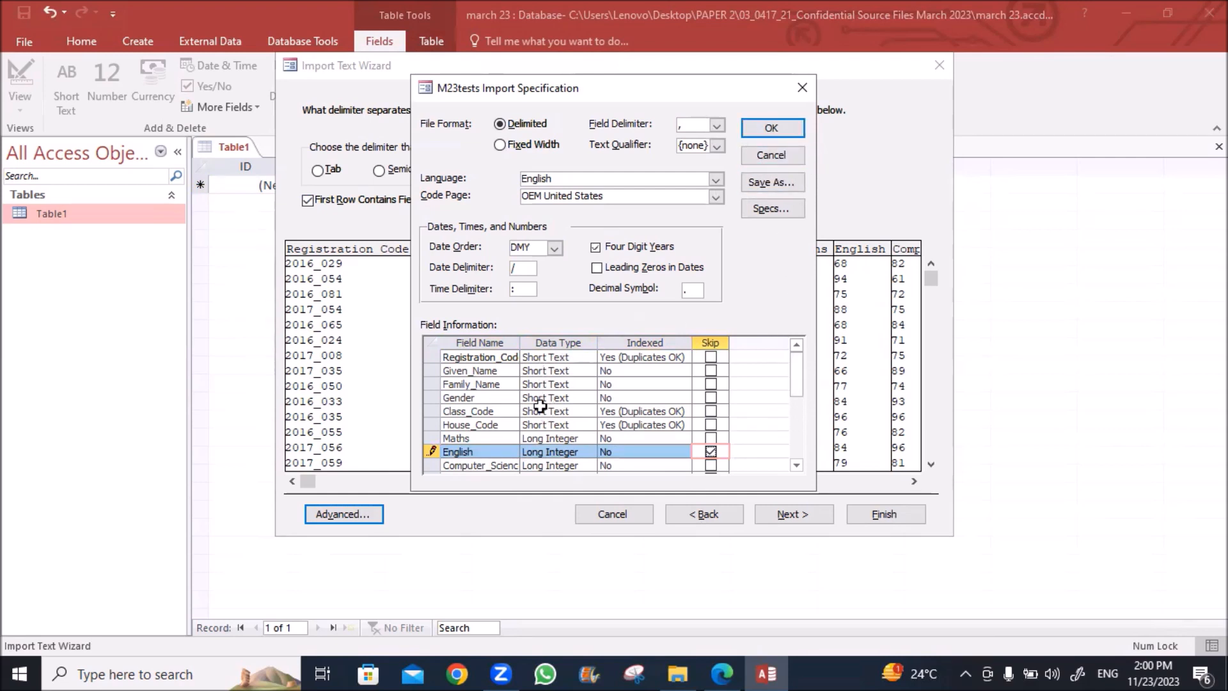
left_click_drag(796, 373, 797, 402)
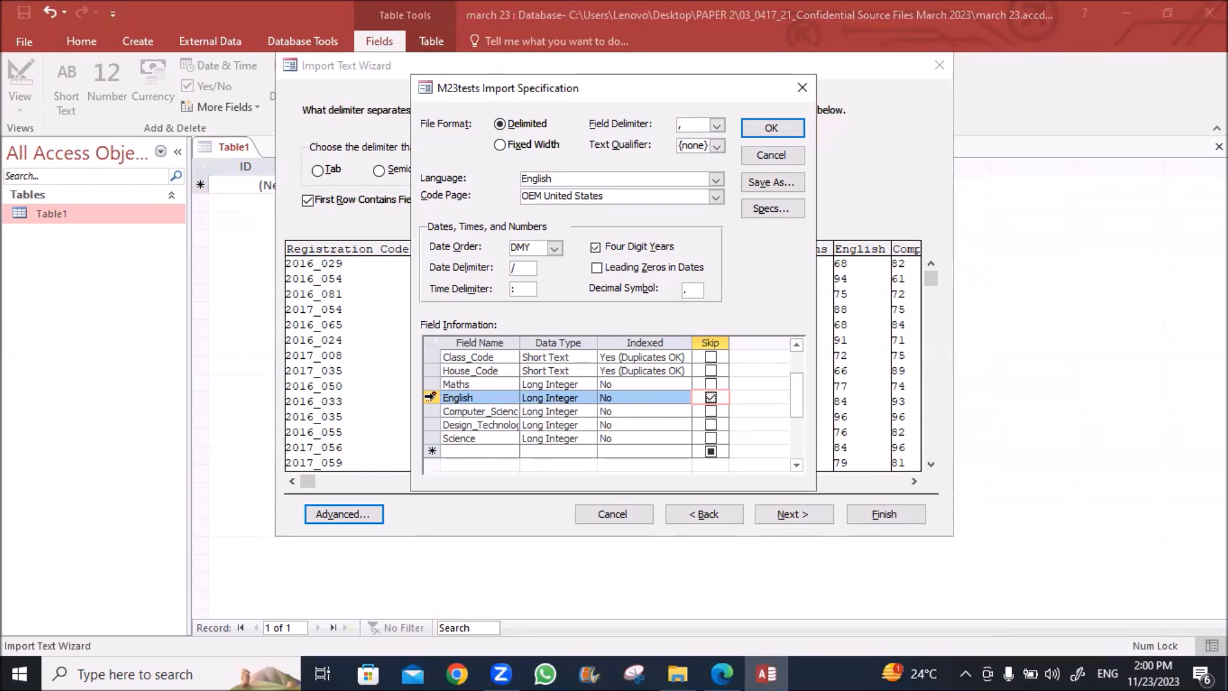
left_click(760, 130)
Step: Choose Registration_Code as the table's own primary key and finish the import as M23tests without saving the import steps
left_click(803, 518)
left_click(791, 520)
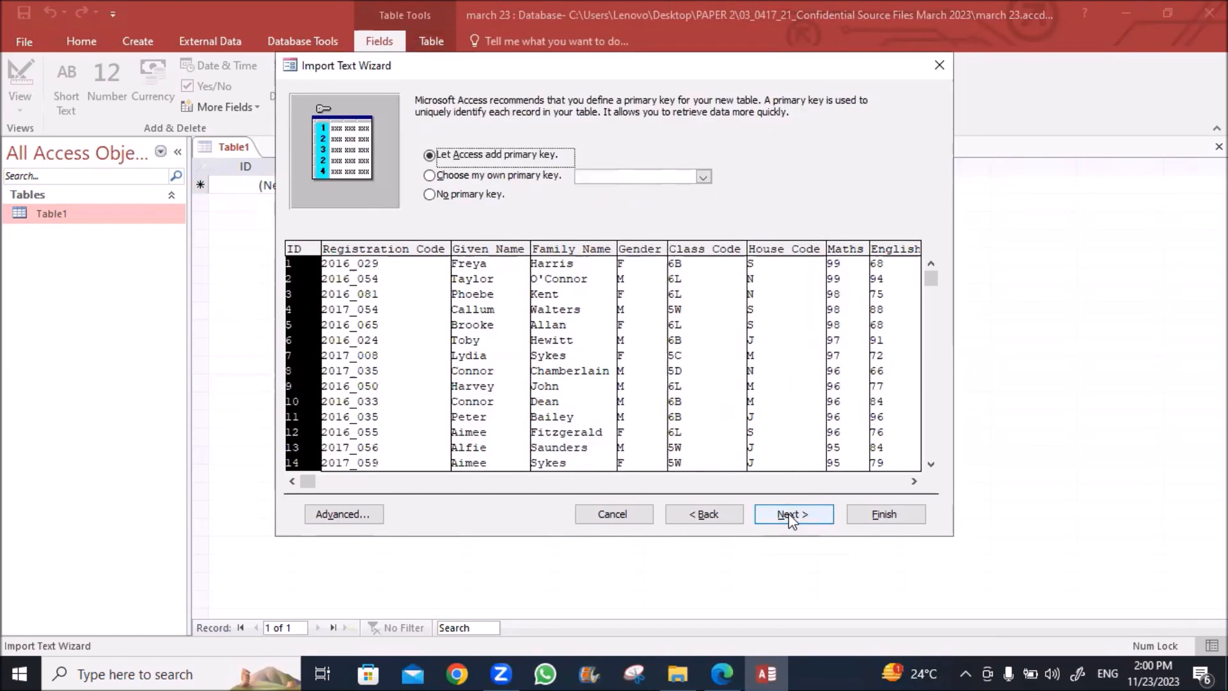
left_click(701, 179)
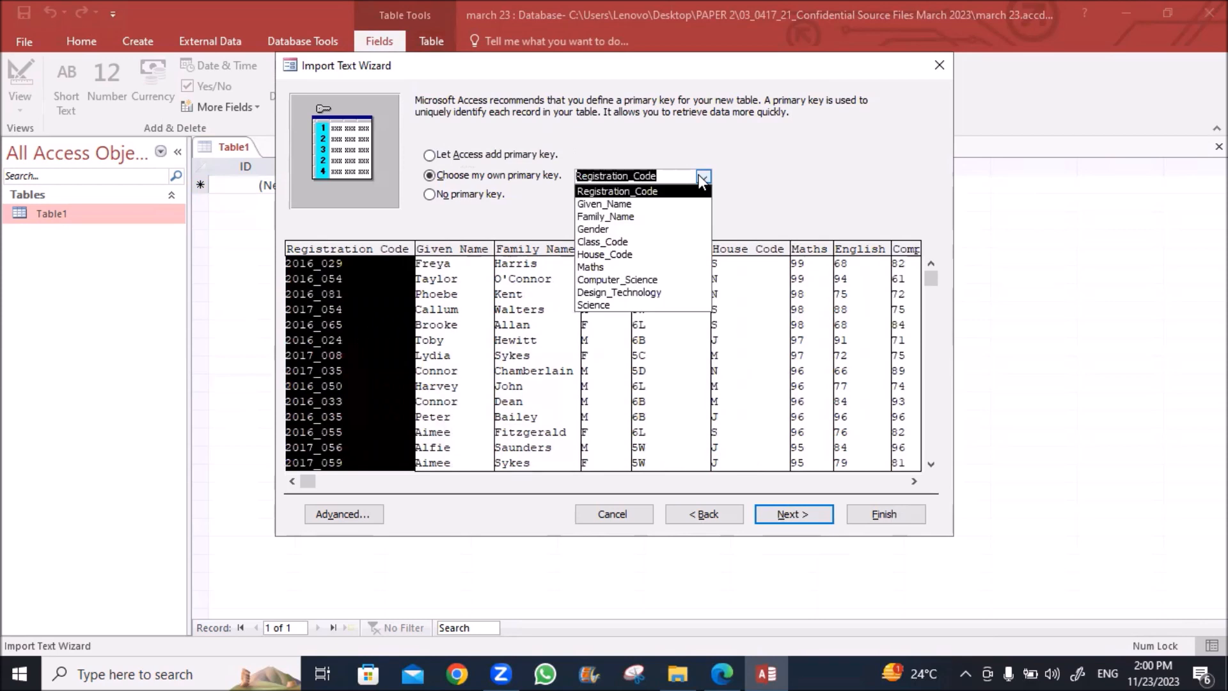
left_click(674, 200)
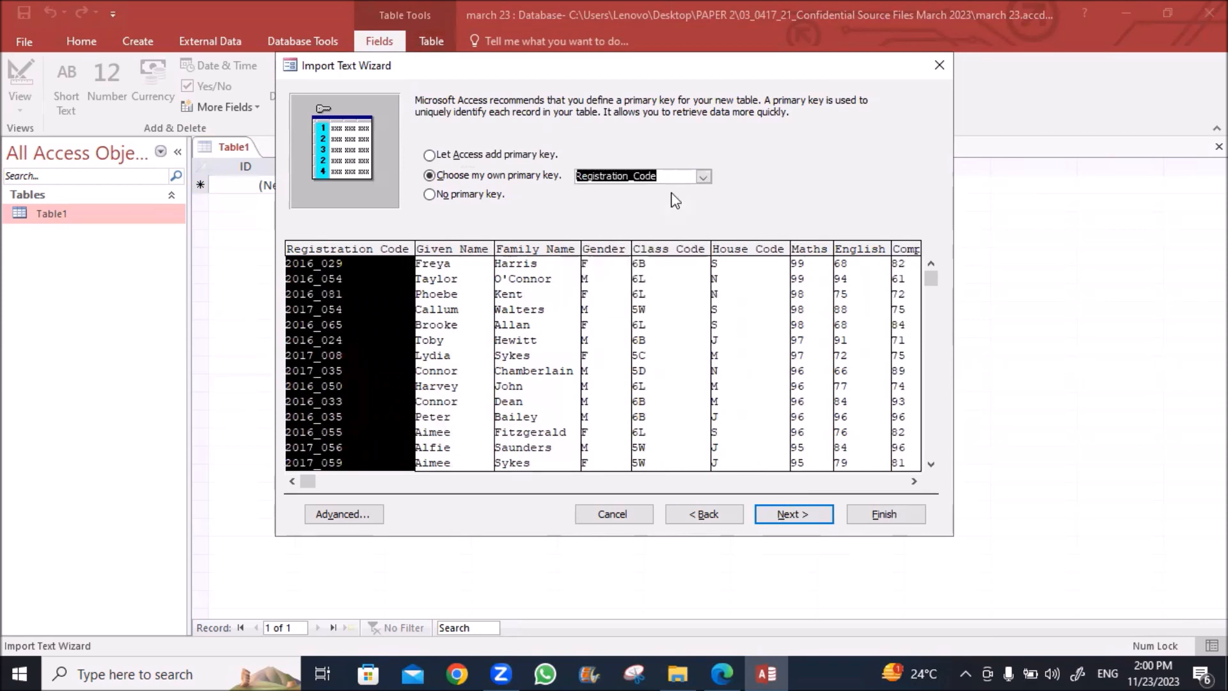
left_click(792, 516)
left_click(878, 512)
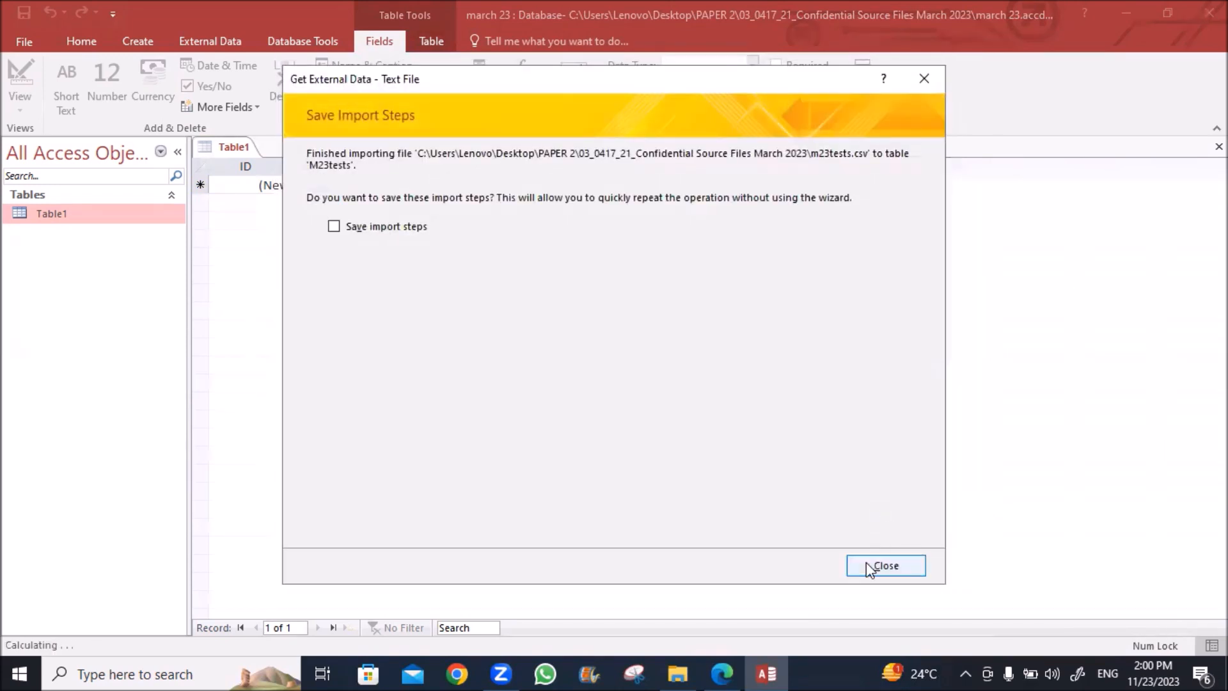
left_click(883, 565)
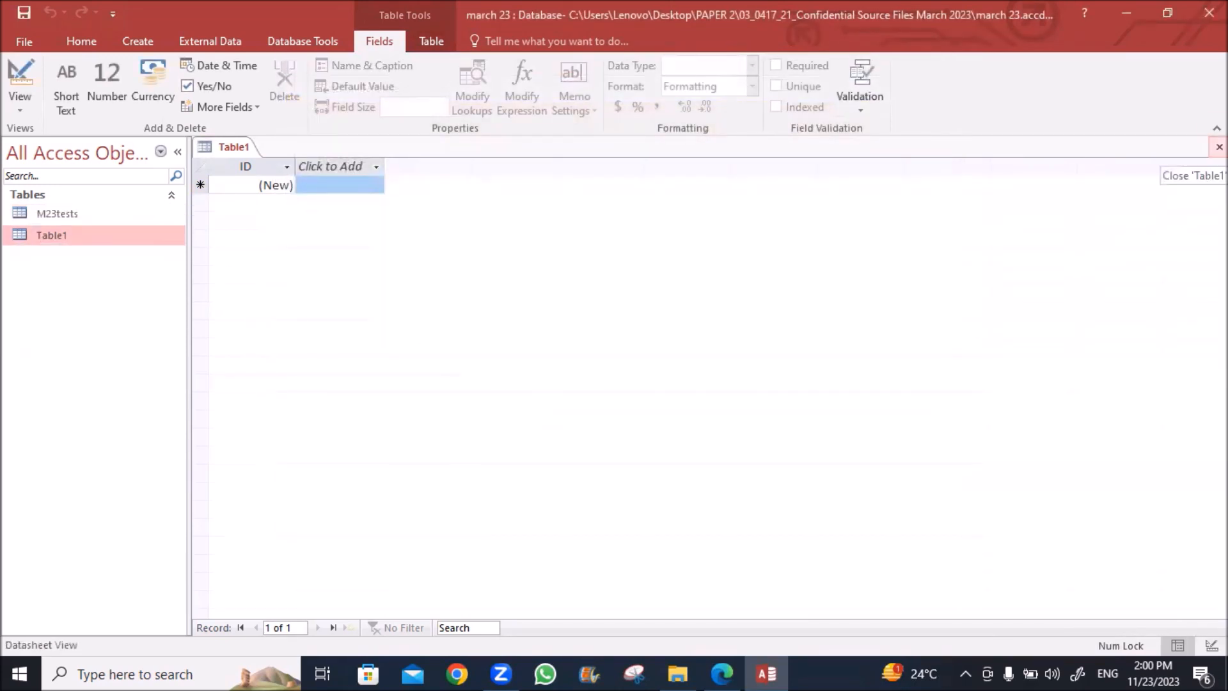
Step: Close the empty Table1, open M23tests in Design View and go to the decimal places of the Maths field
left_click(1219, 146)
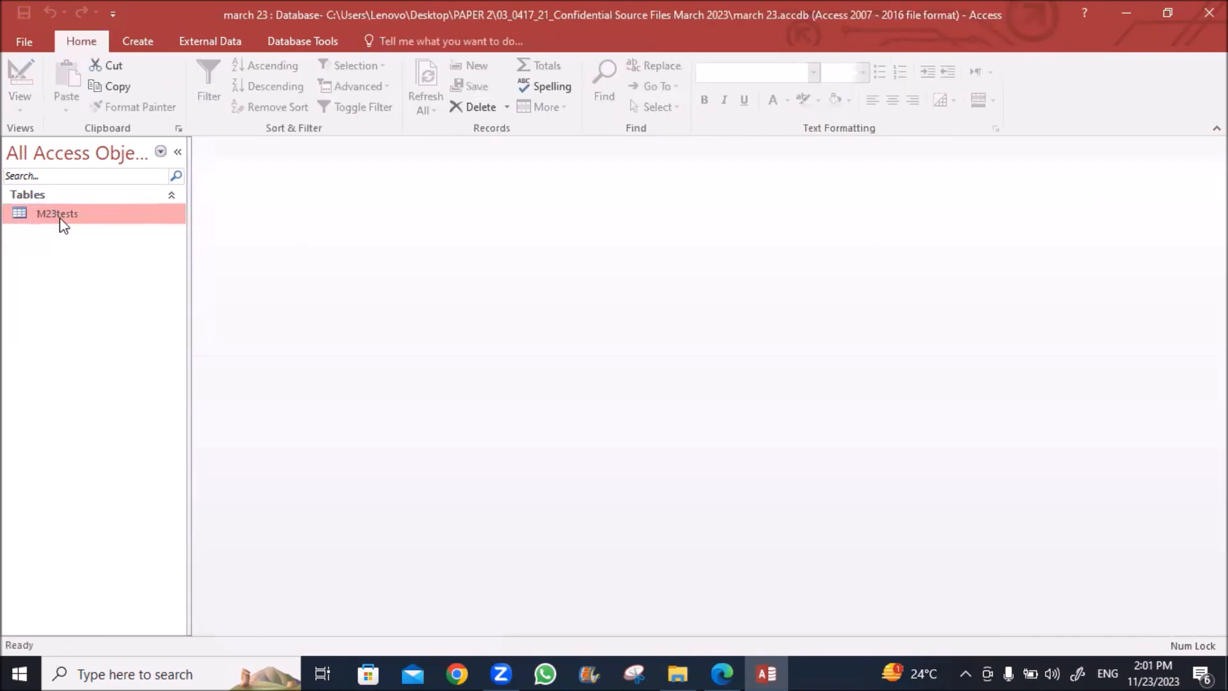
right_click(61, 217)
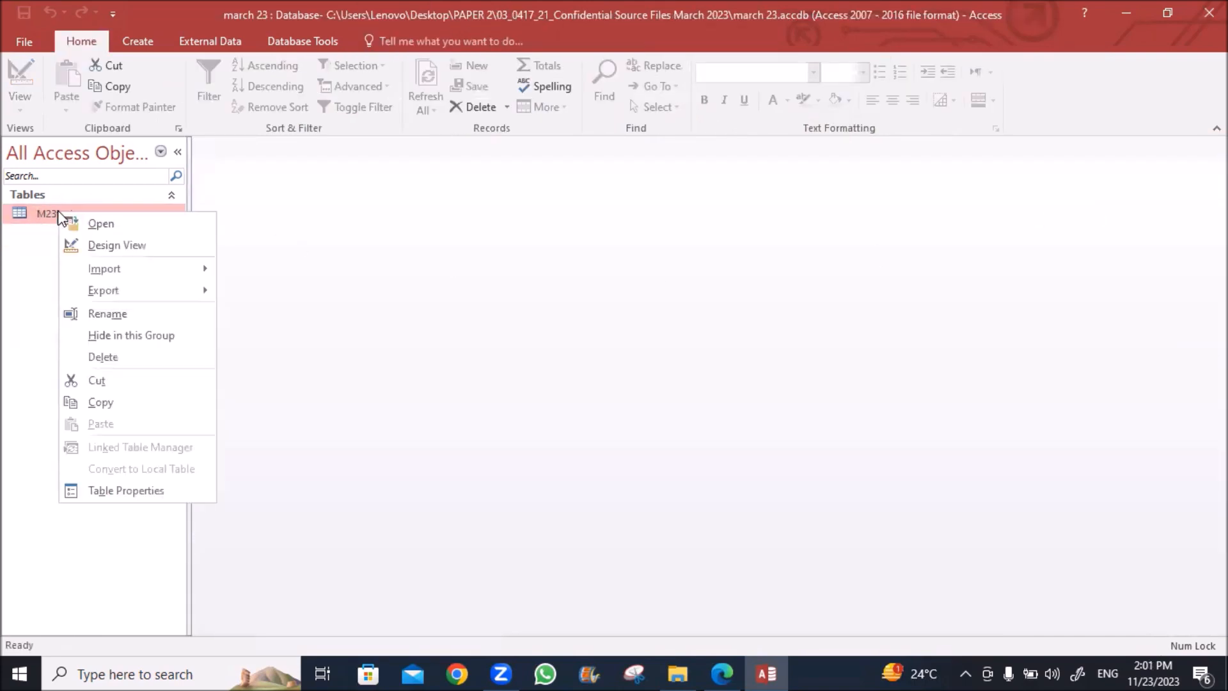
left_click(101, 246)
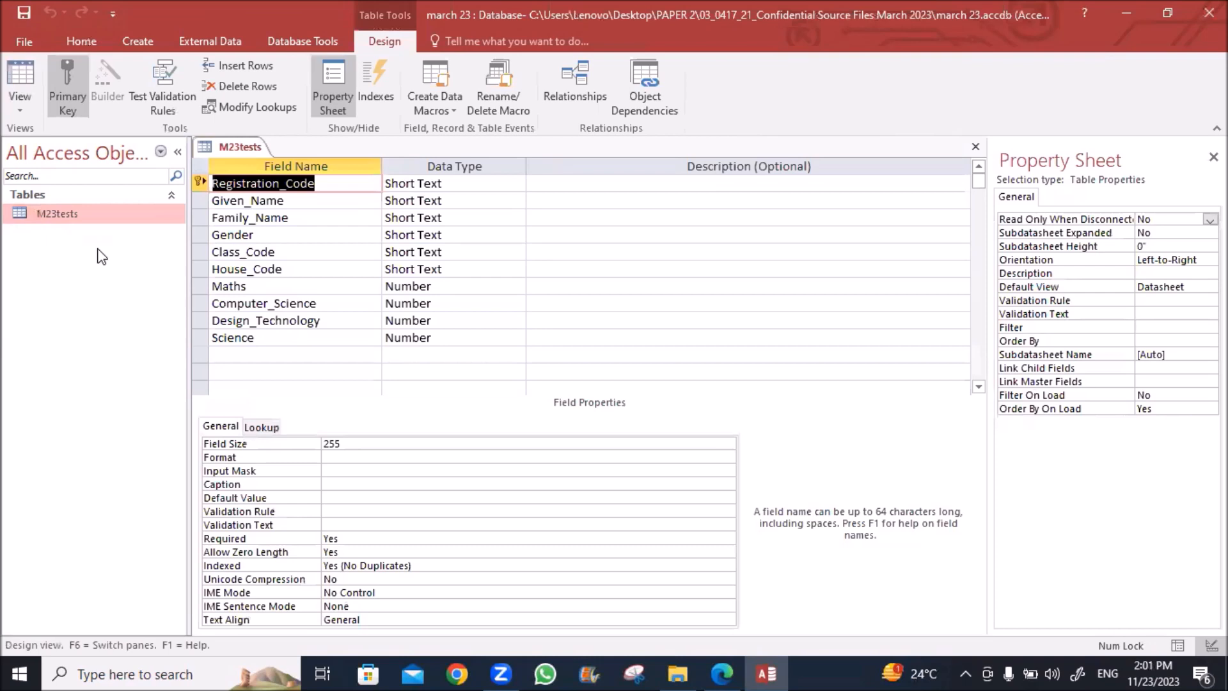
left_click(411, 286)
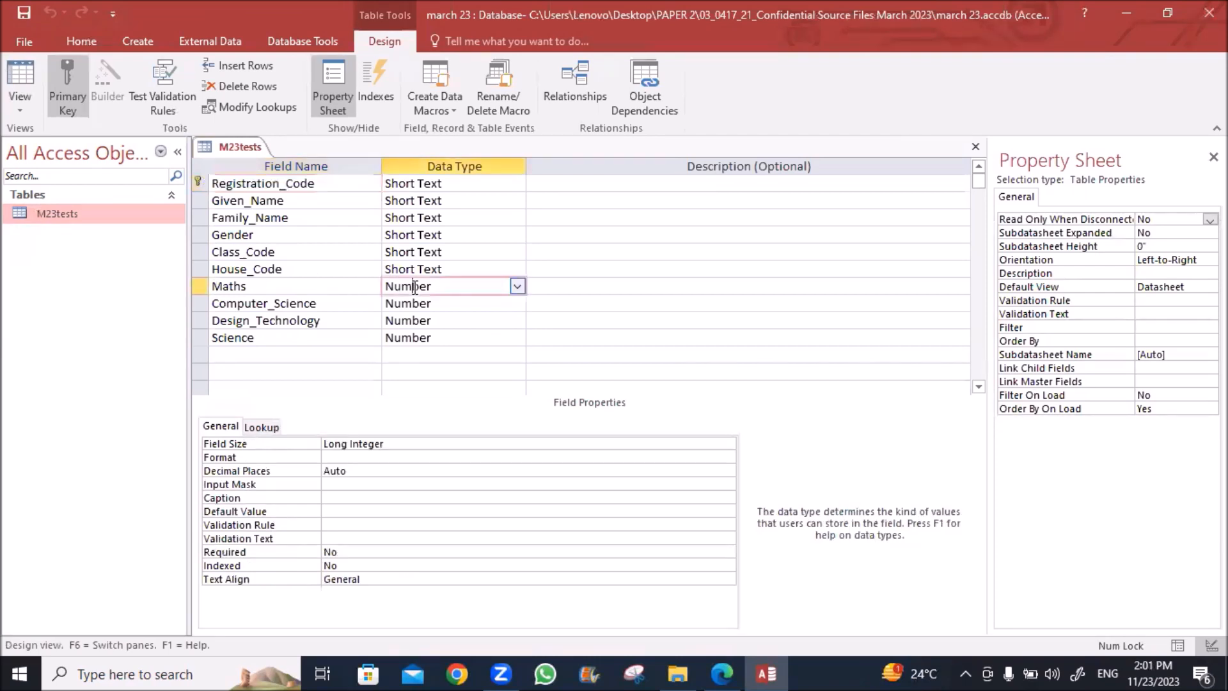
left_click(395, 474)
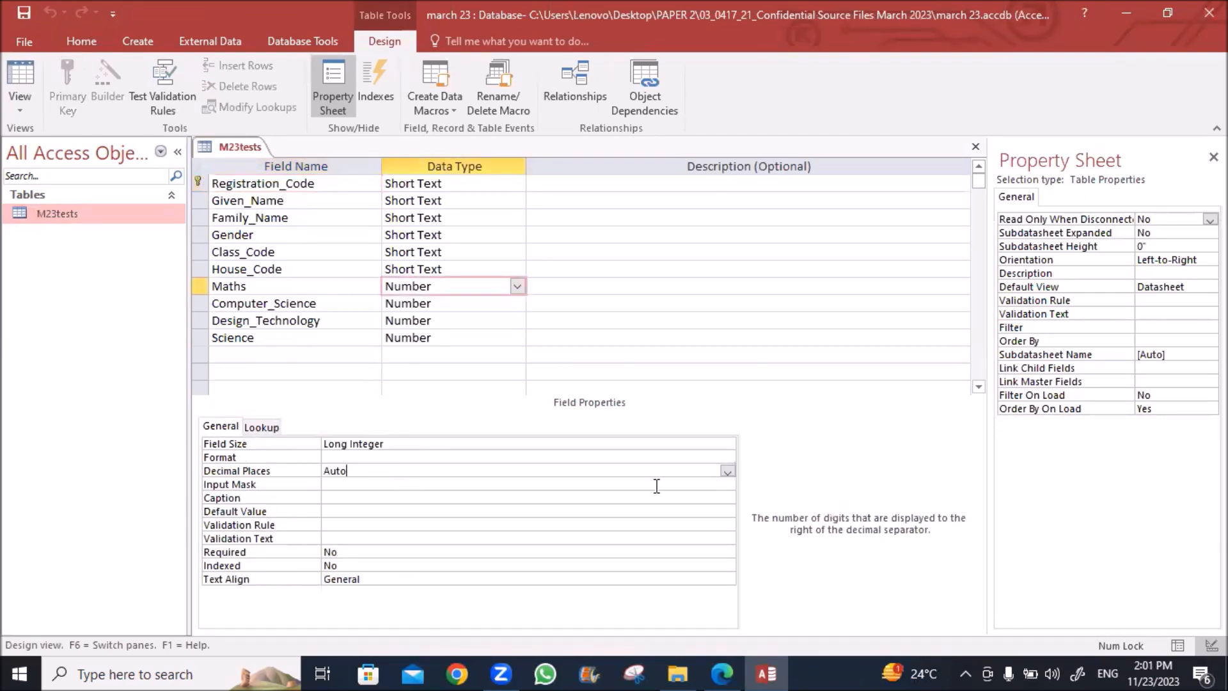
Step: Switch to the exam paper in Edge, highlight "0 decimal places" in the Maths row of question 18, and return to Access
left_click(721, 671)
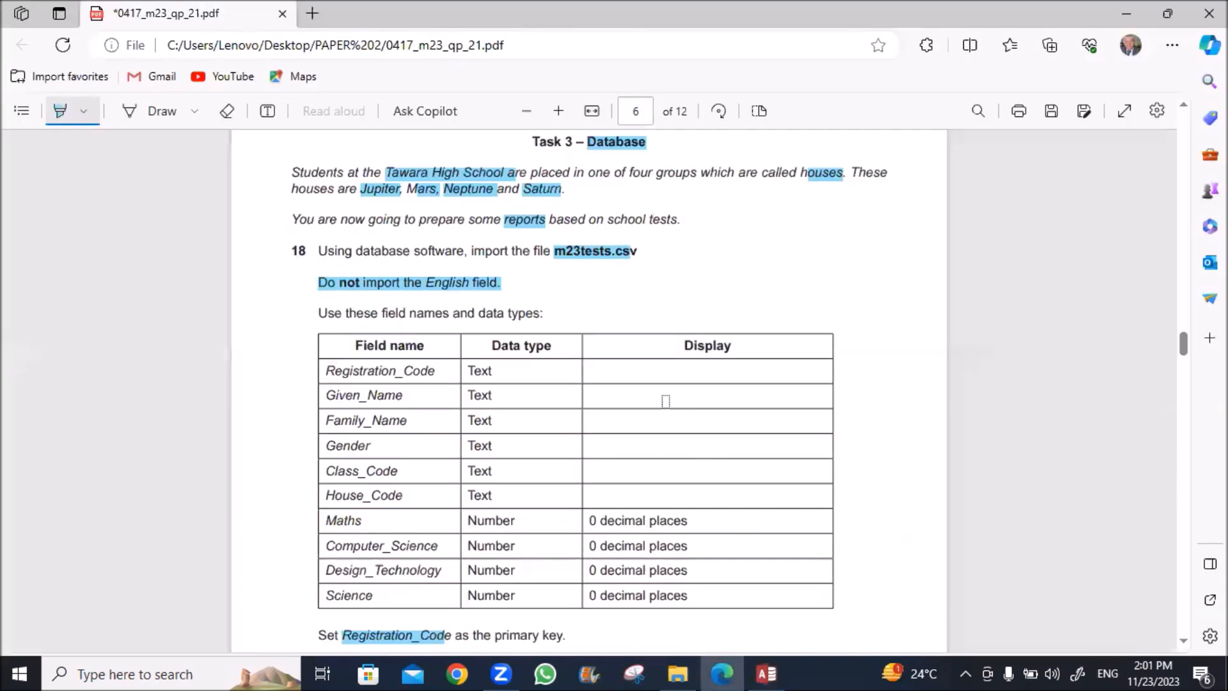
scroll(597, 466, "down", 3)
left_click_drag(586, 277, 689, 274)
left_click(757, 672)
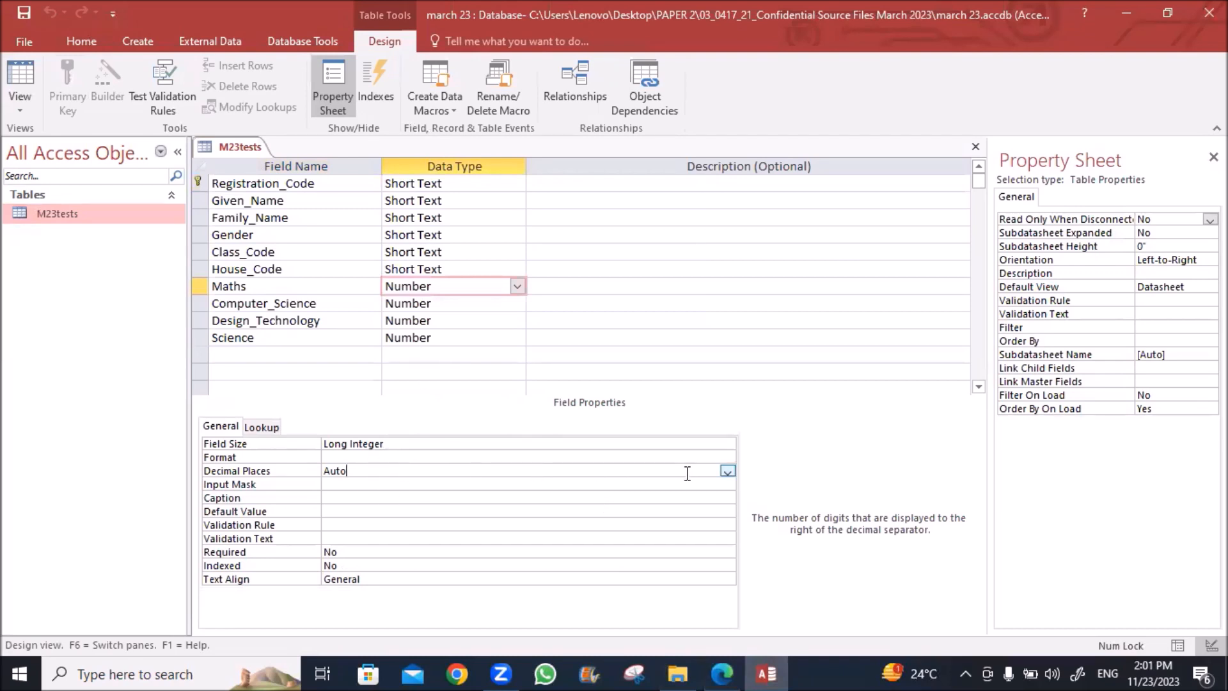
Step: Set the decimal places of the Maths and Computer_Science fields to 0
left_click(727, 471)
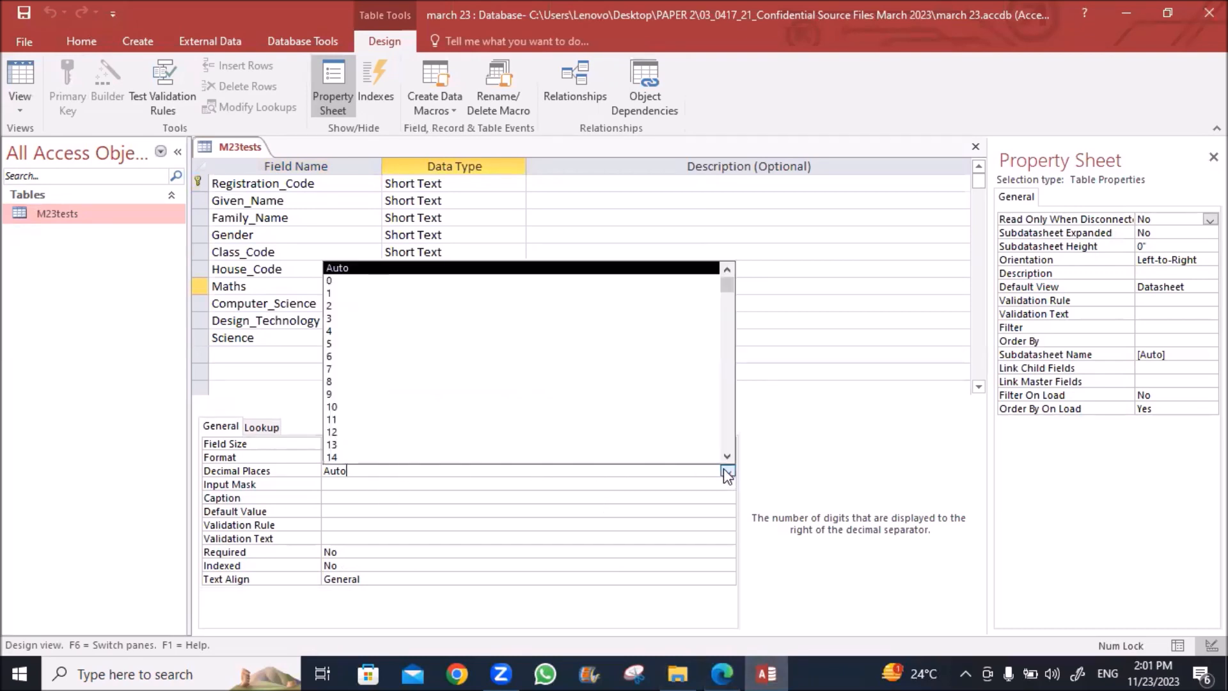
left_click(505, 281)
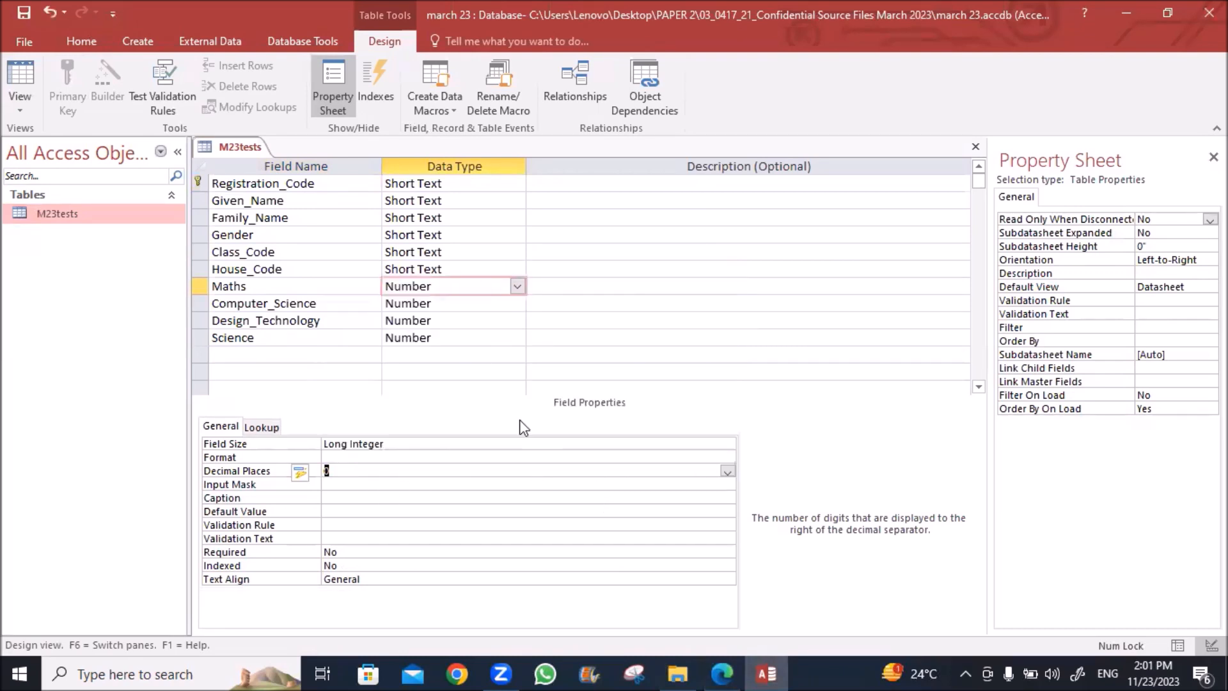
left_click(409, 310)
left_click(524, 471)
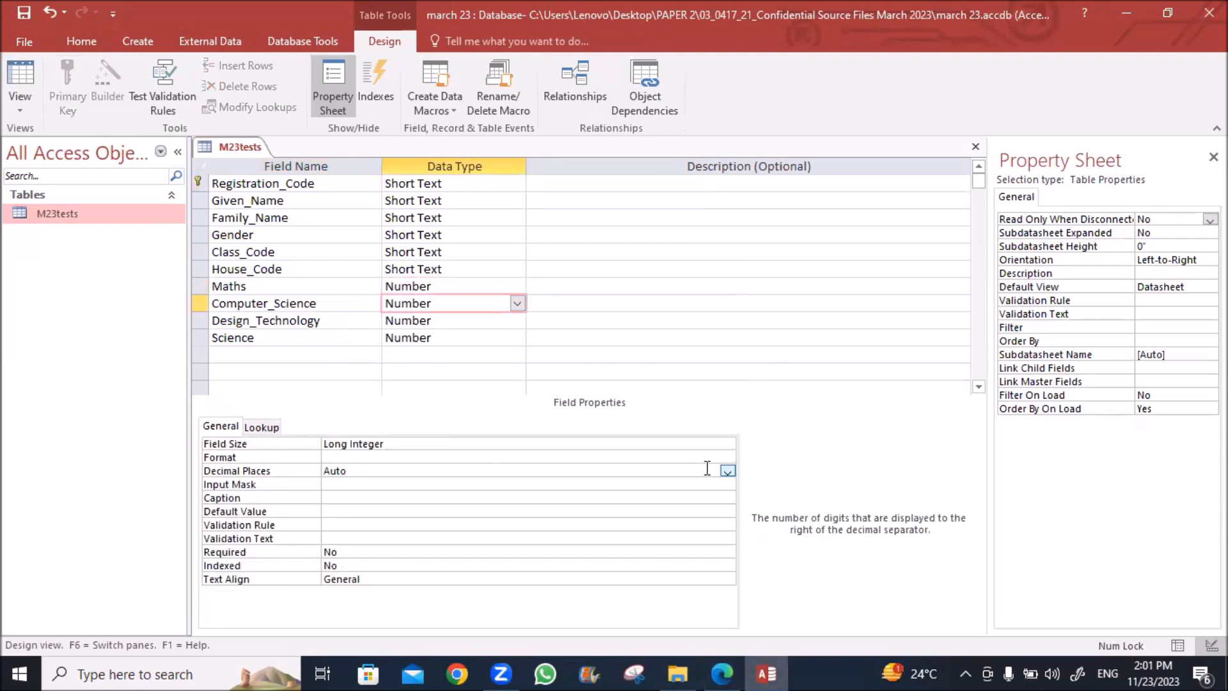
left_click(727, 471)
left_click(521, 283)
Step: Set the decimal places of the Design_Technology and Science fields to 0
left_click(408, 320)
left_click(361, 472)
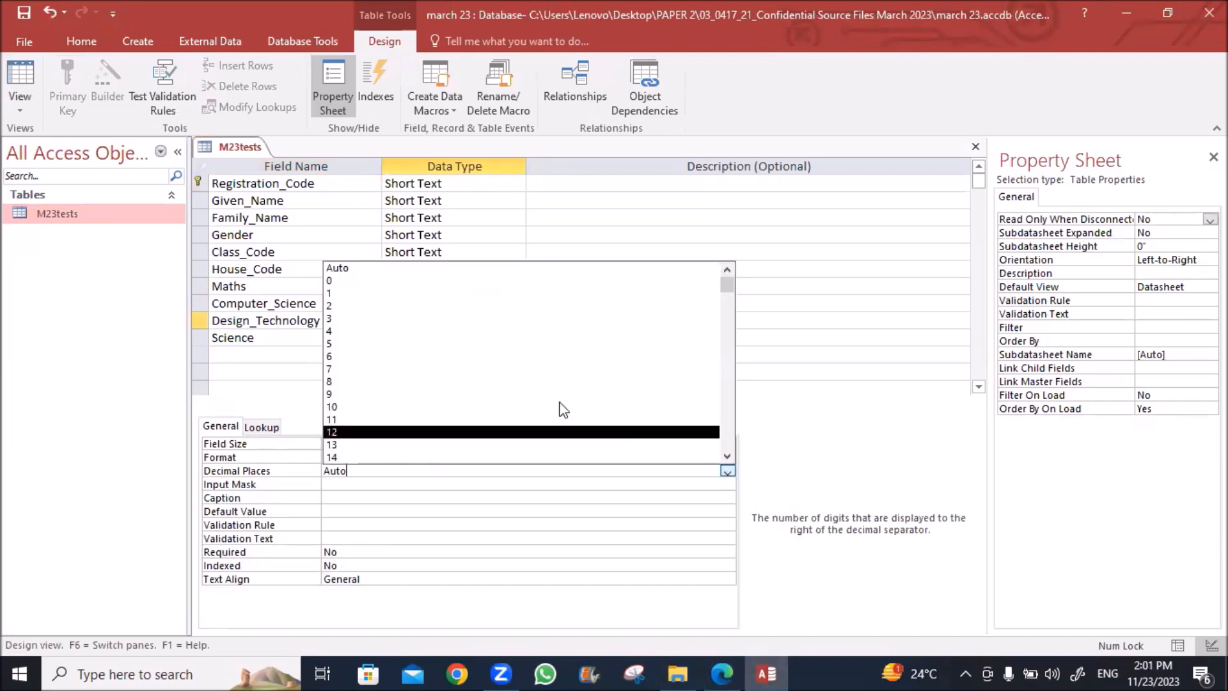
left_click(411, 284)
left_click(398, 339)
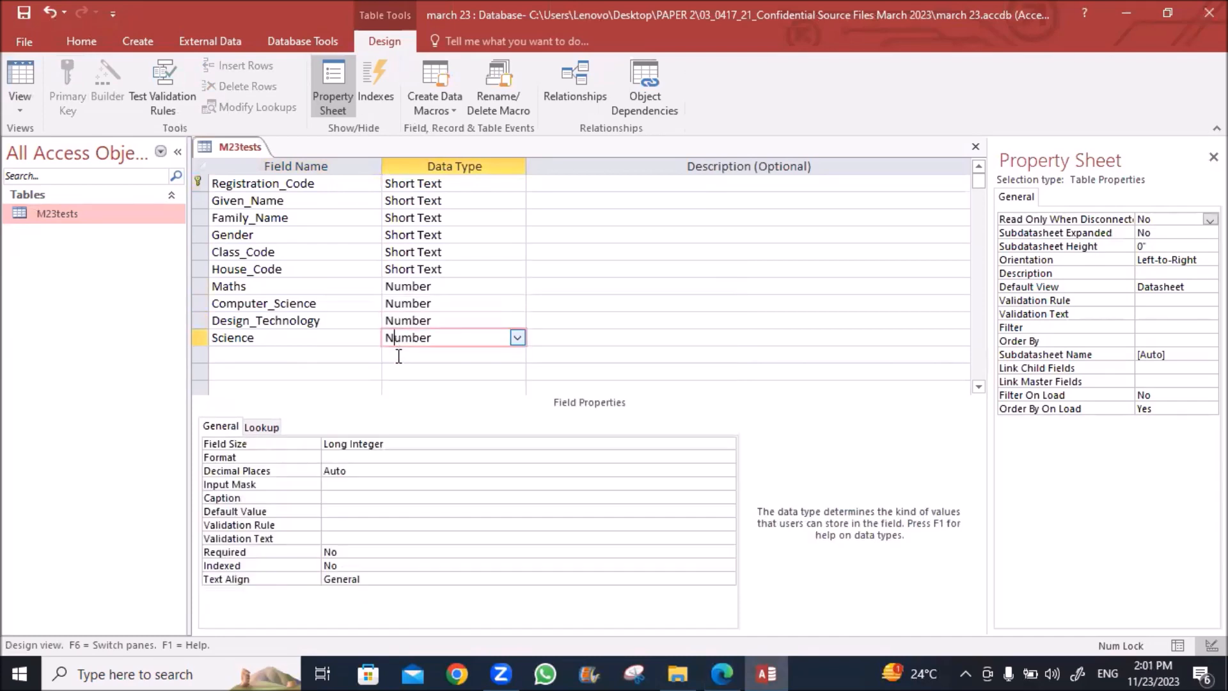
left_click(345, 470)
left_click(727, 471)
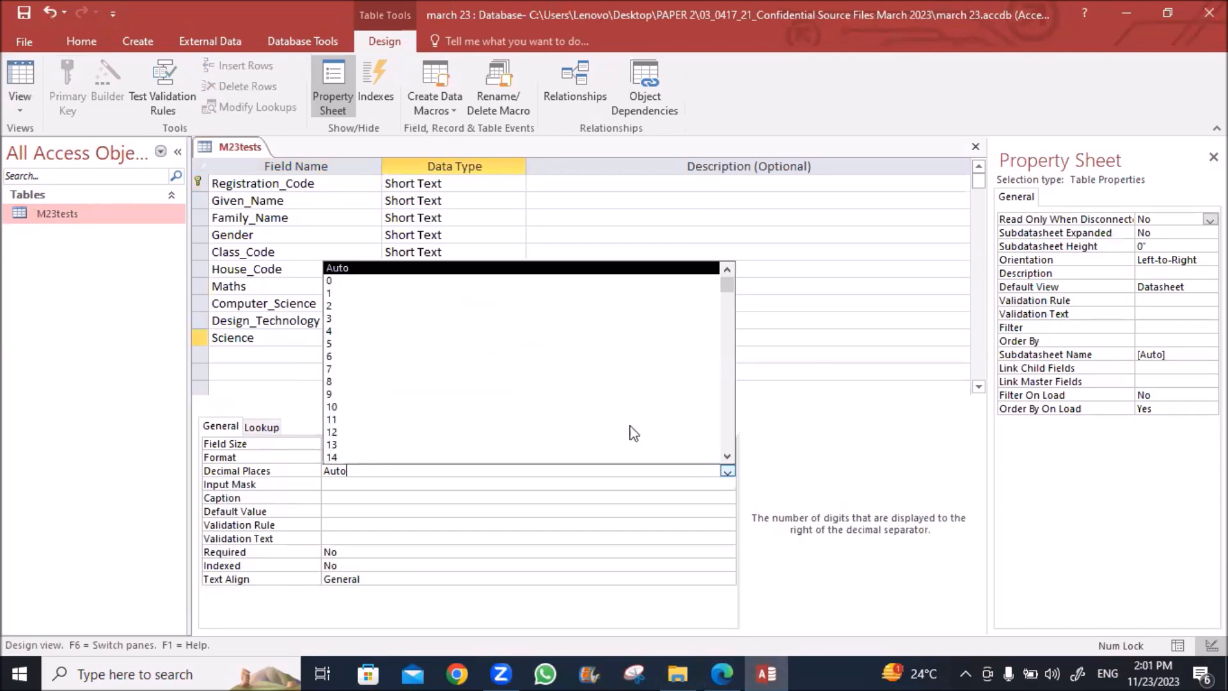
left_click(448, 281)
left_click(303, 359)
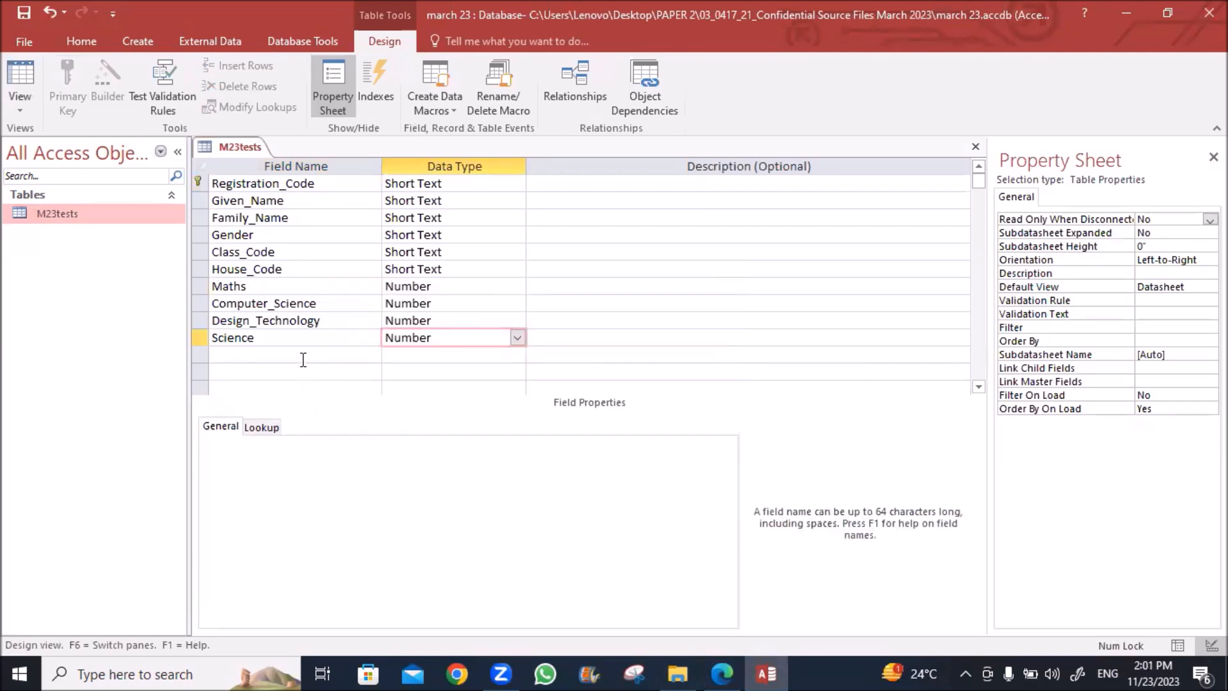
Step: Check that Registration_Code is the primary key and save the M23tests table design
left_click(195, 182)
left_click(67, 86)
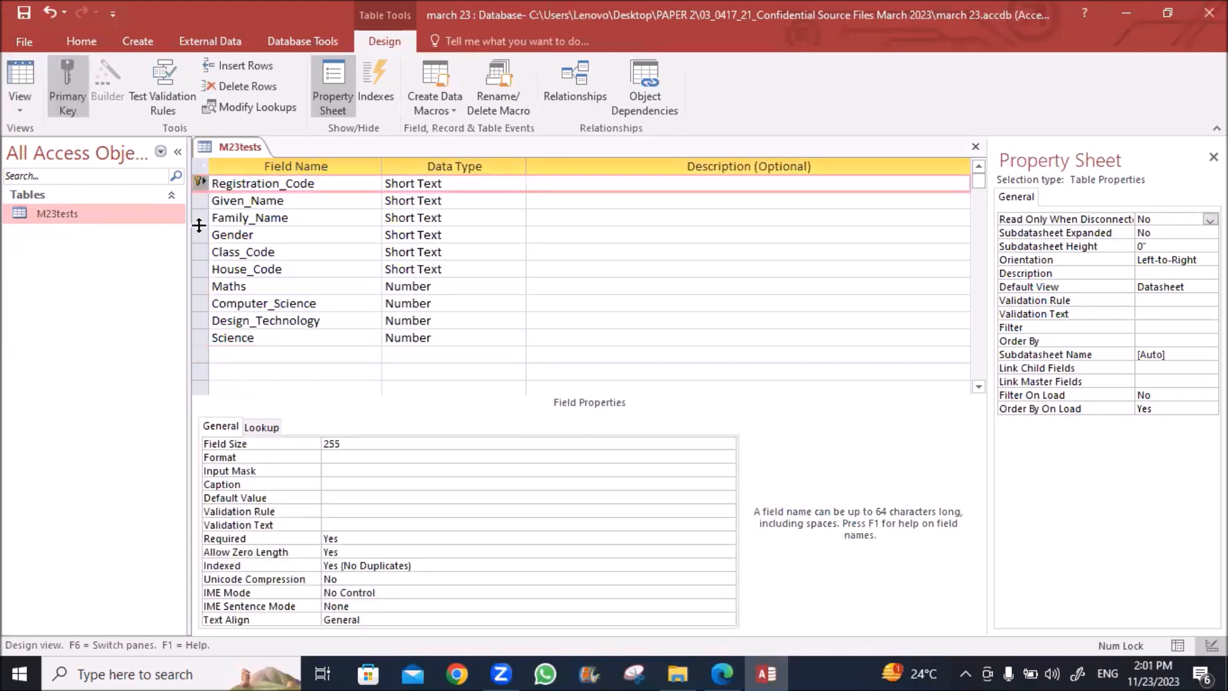
left_click(422, 250)
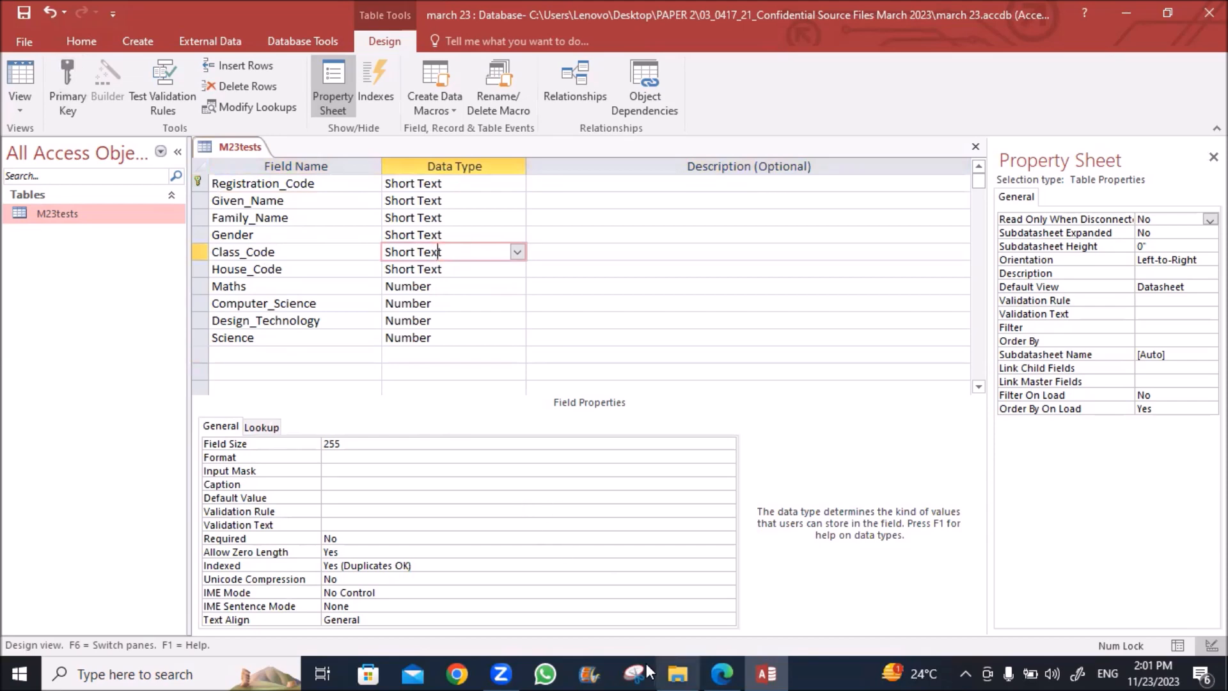
right_click(229, 147)
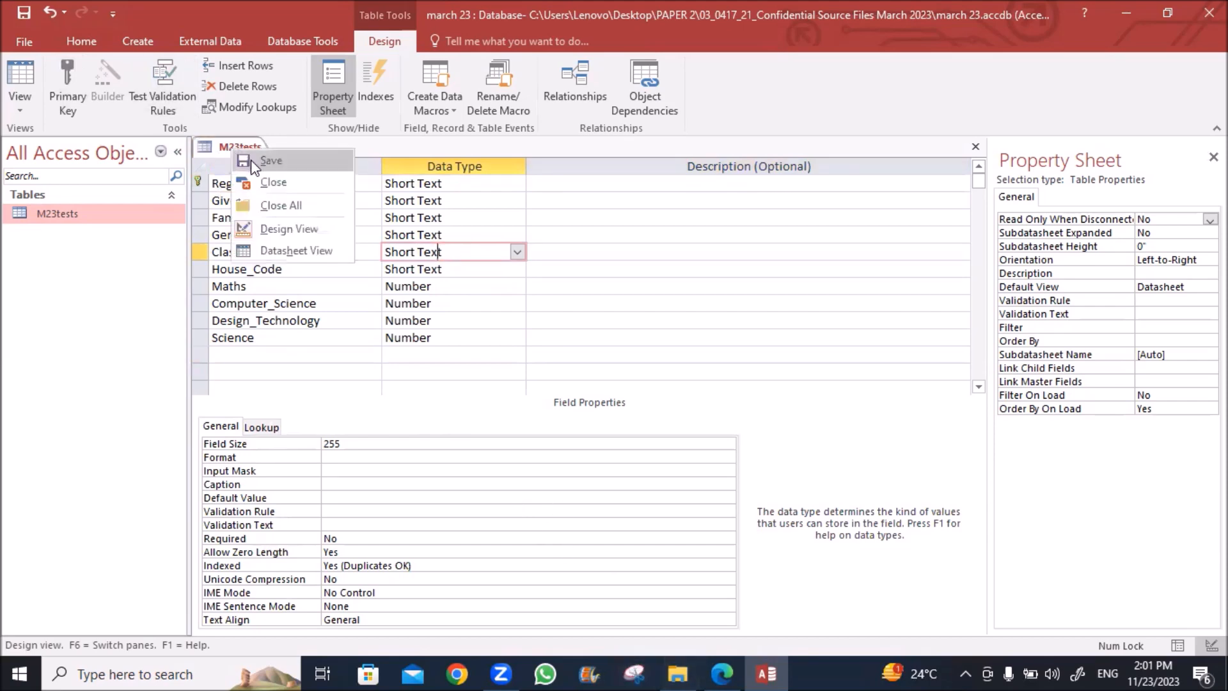
key("Escape")
Step: Switch to the exam paper, highlight "field names, data types and primary" in question 18's evidence instruction, and return to Access
left_click(719, 670)
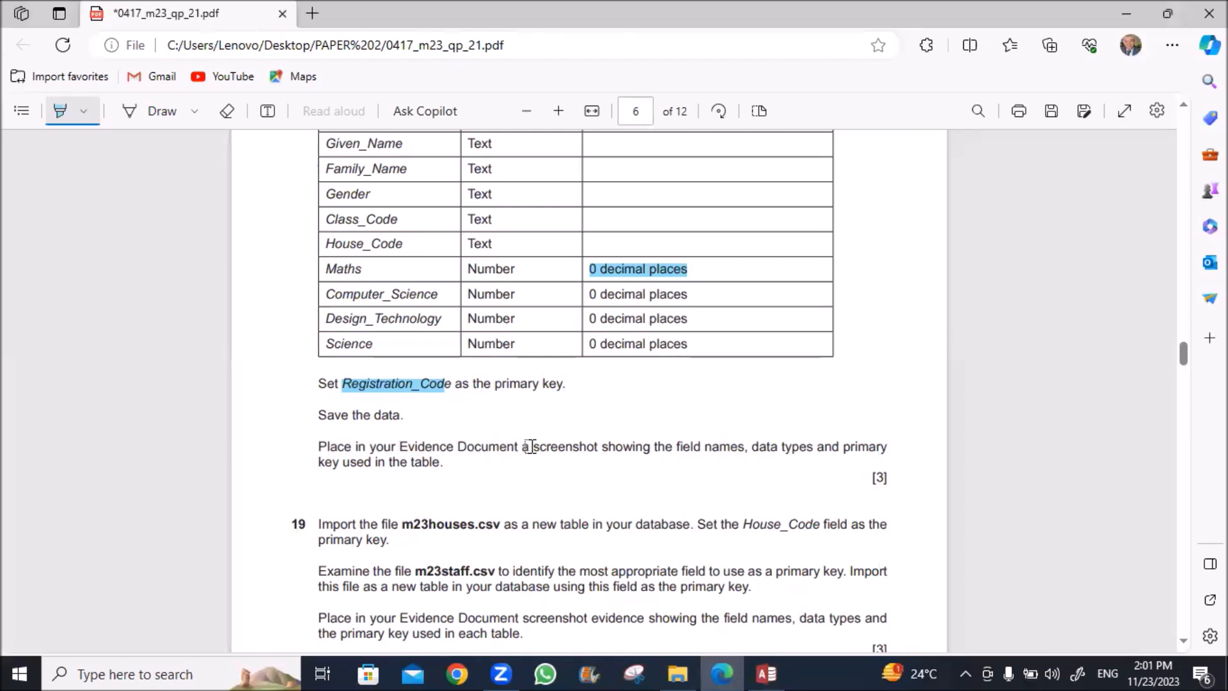
left_click_drag(683, 446, 877, 447)
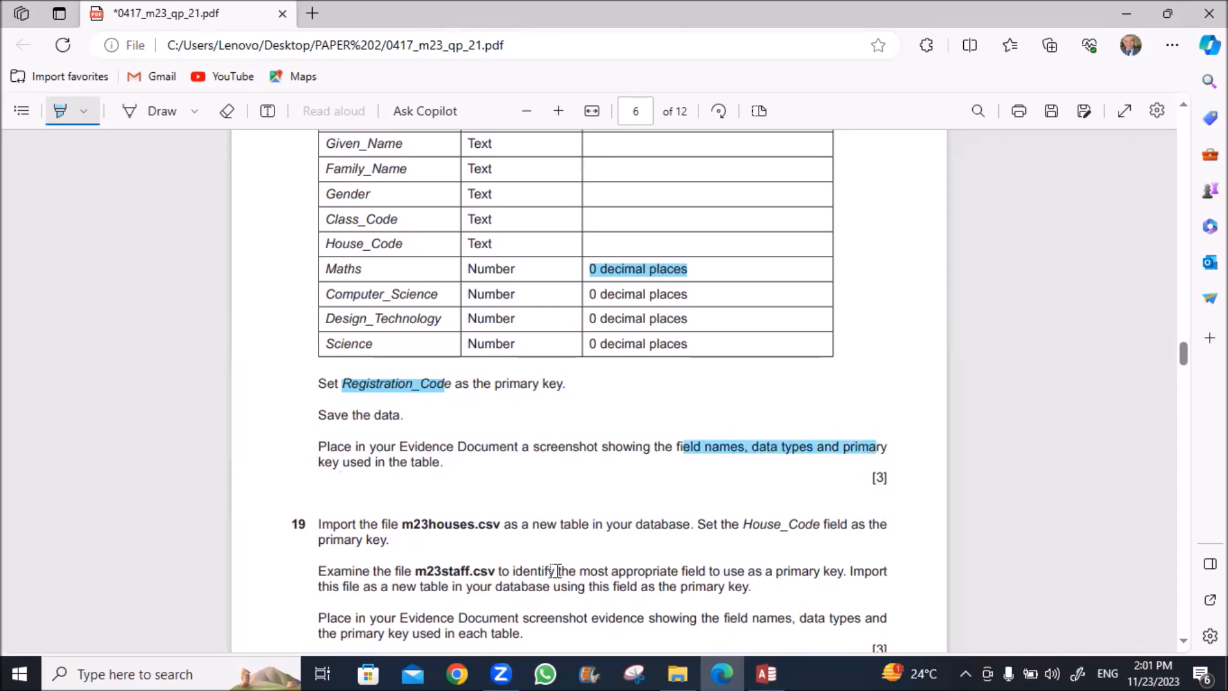
left_click(765, 673)
Step: Switch to Snipping Tool, capture the M23tests field names, data types and primary key marker, and copy the snip
left_click(633, 673)
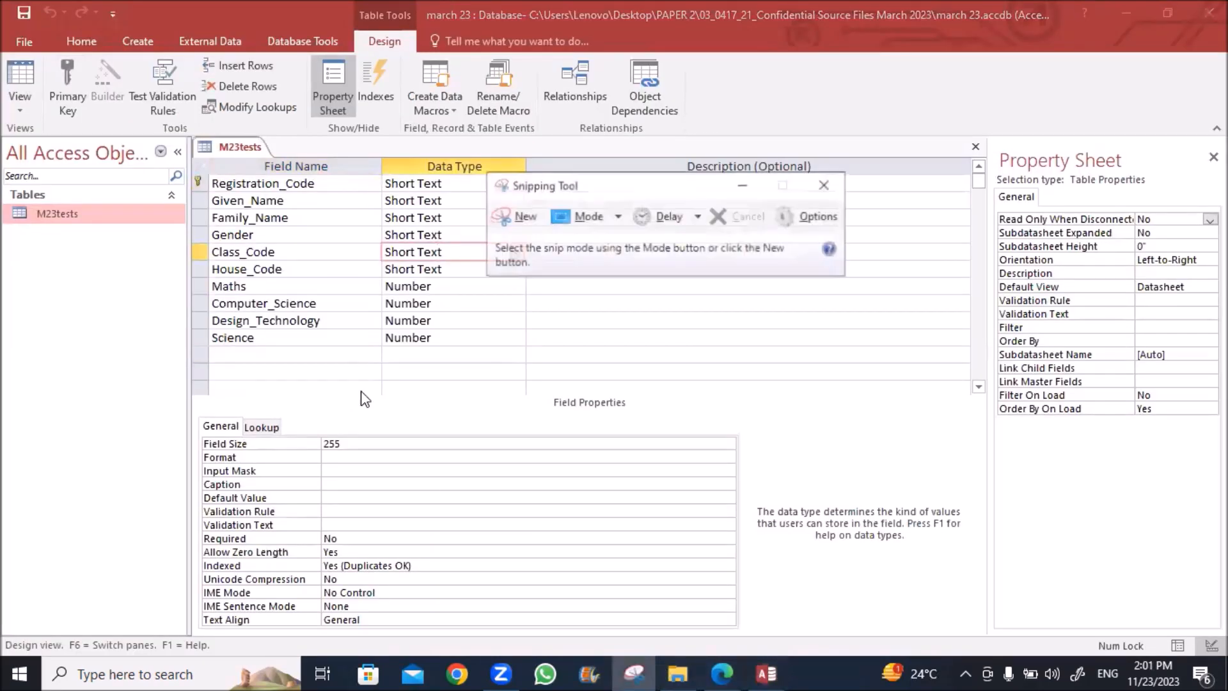
left_click(520, 217)
left_click_drag(193, 139, 529, 358)
left_click(371, 65)
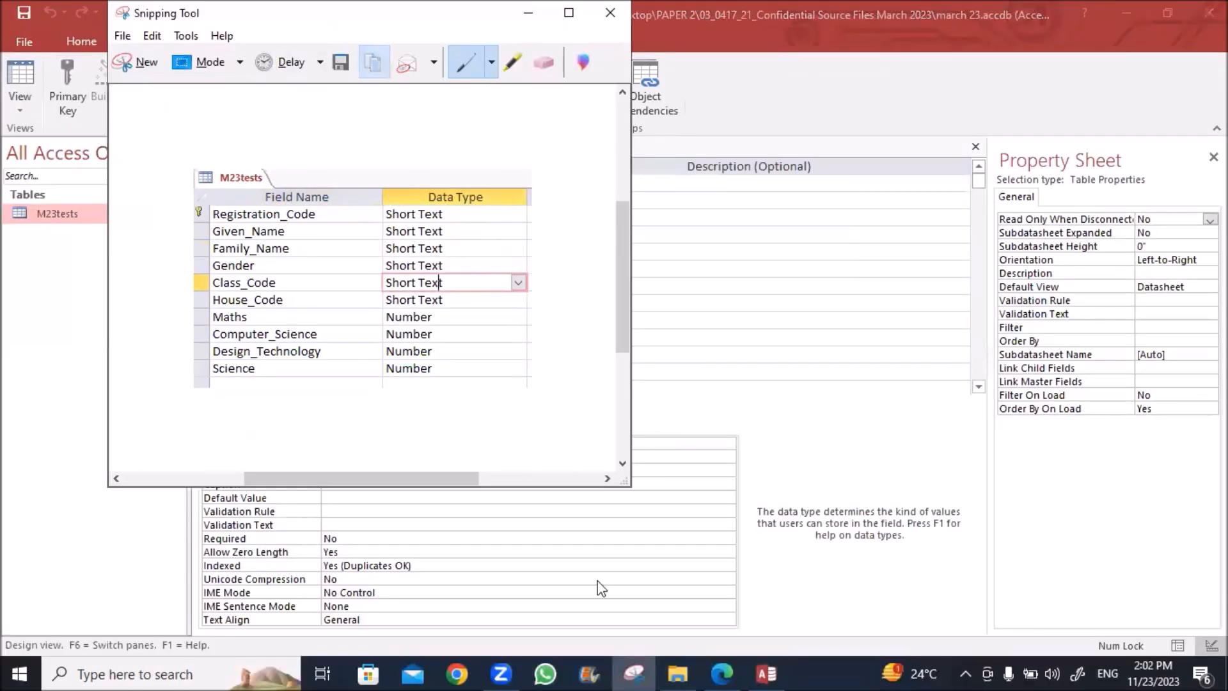
Step: Open the Word document m23evidence4444 from the Confidential Source Files folder and go to Step 18 – EVIDENCE 5
left_click(678, 672)
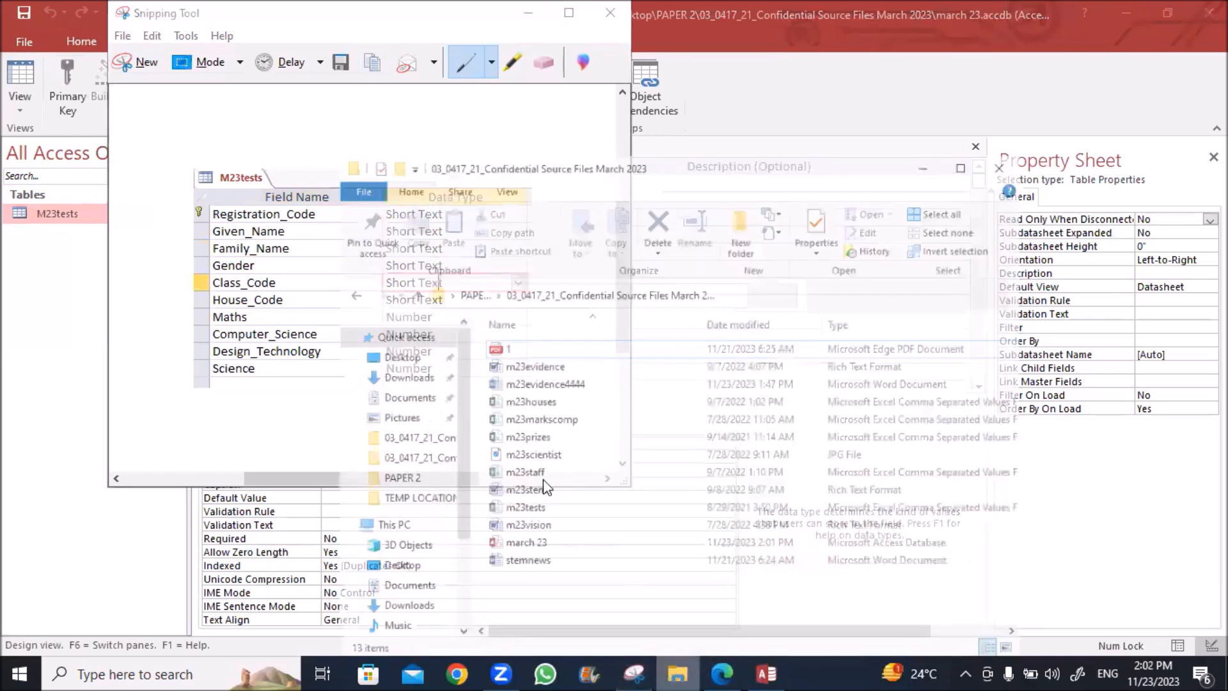
left_click(510, 358)
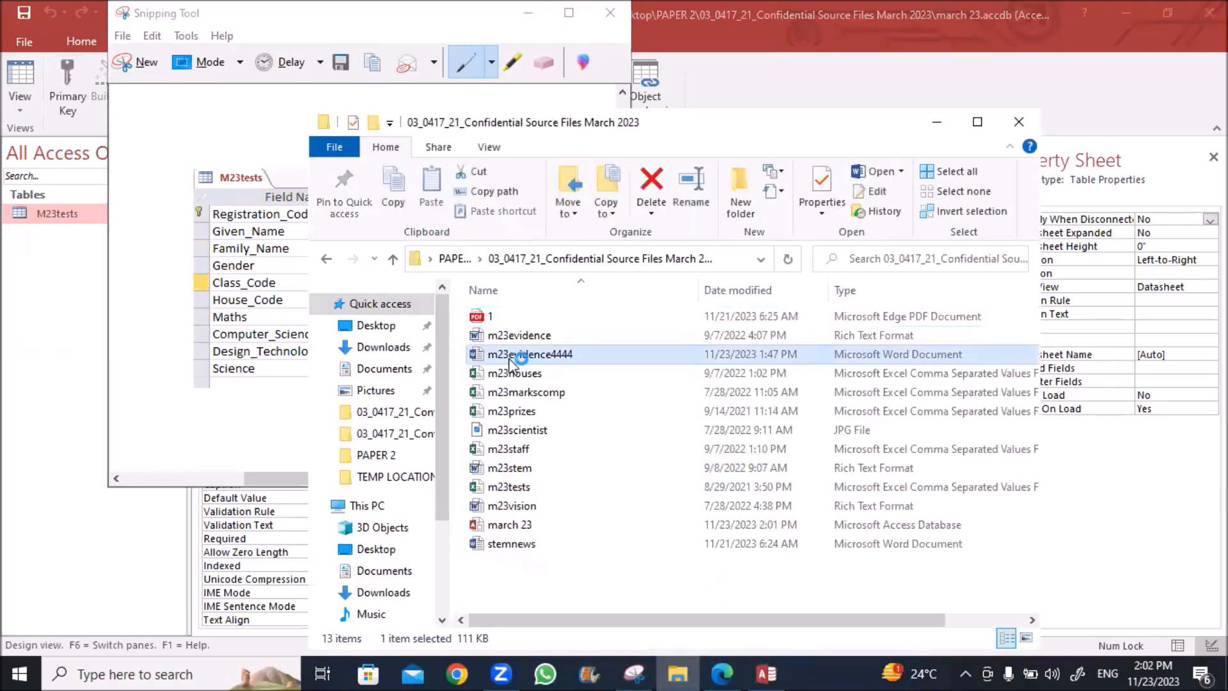
scroll(359, 370, "down", 20)
scroll(358, 378, "down", 5)
scroll(359, 296, "up", 6)
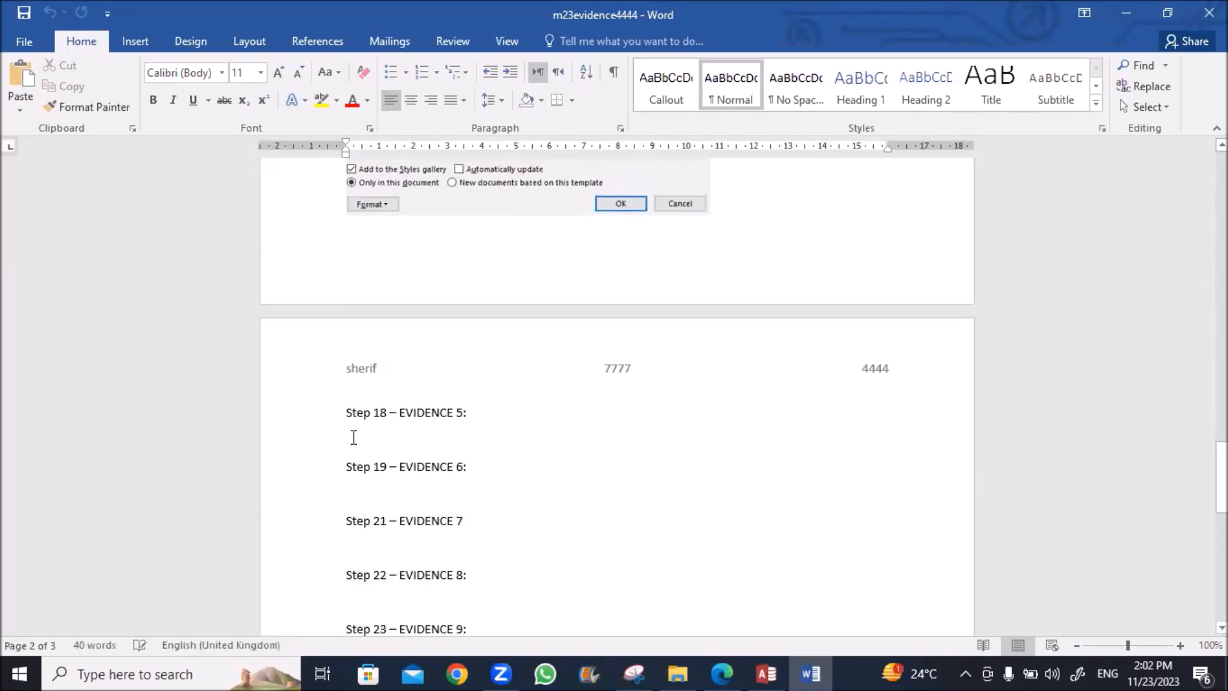
Step: Make room with blank lines under the Step 18 – EVIDENCE 5 heading and paste the M23tests table design screenshot there
left_click(353, 438)
key("Return")
key("Return")
key("Return")
key("Return")
key("Return")
key("Return")
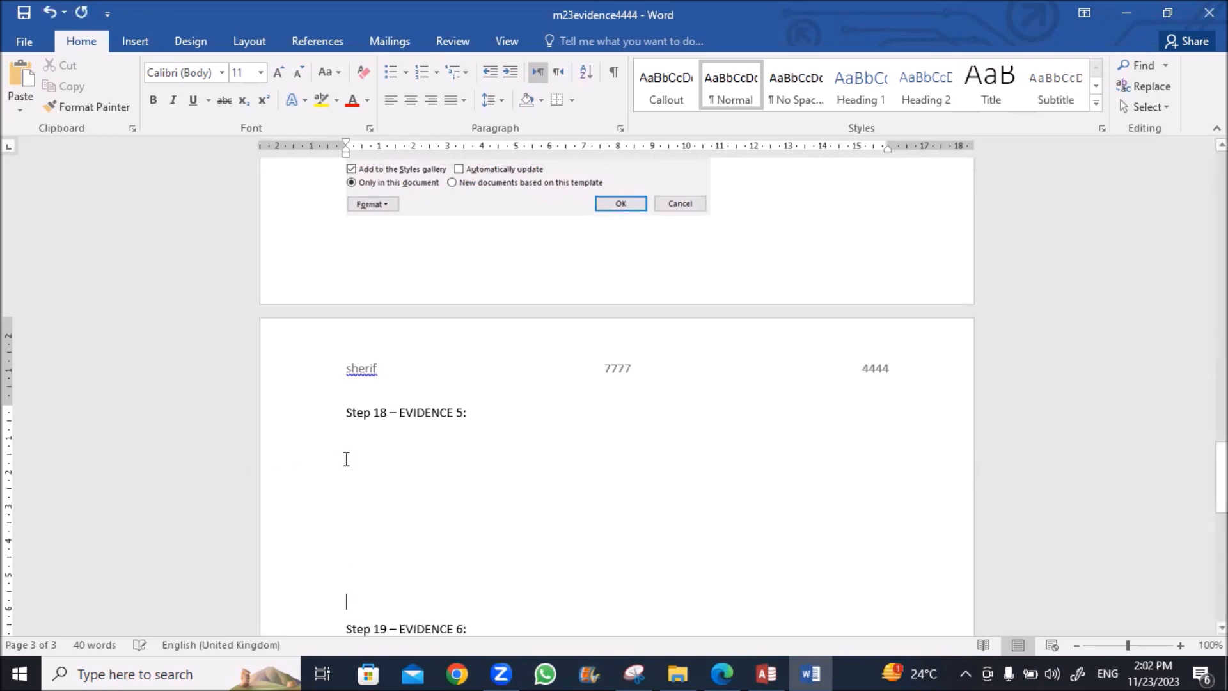
key("Return")
key("Return")
key("Return")
key("Return")
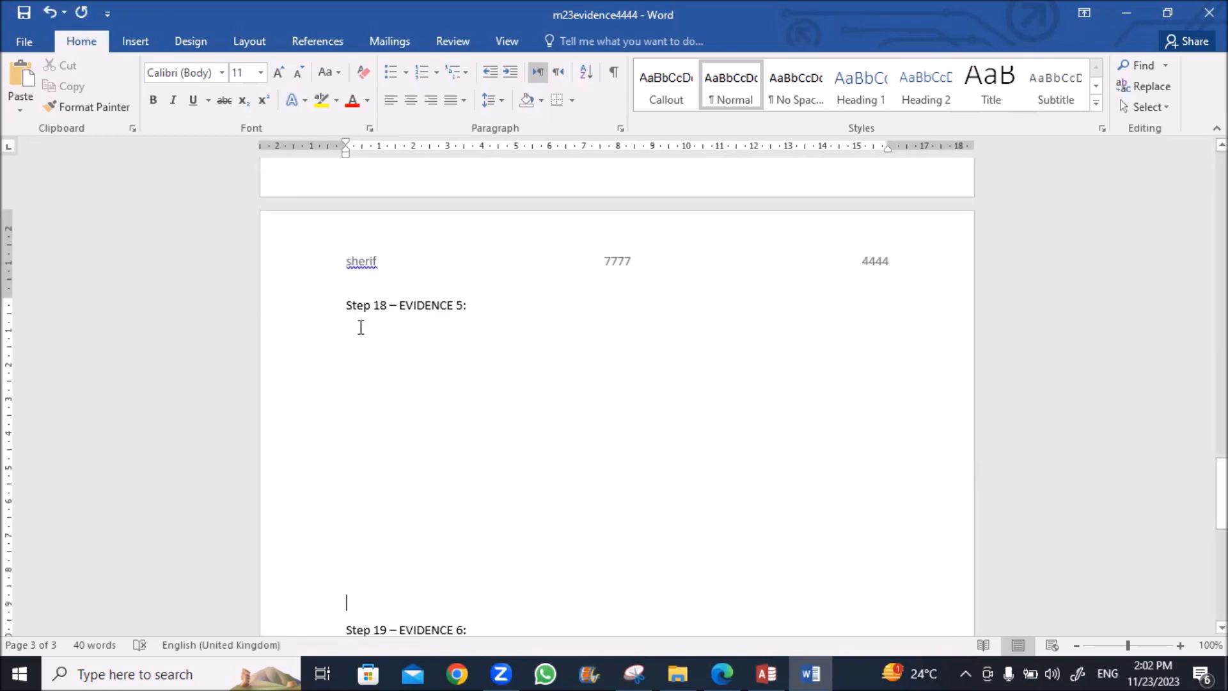
left_click(341, 336)
key("ctrl+v")
left_click(462, 403)
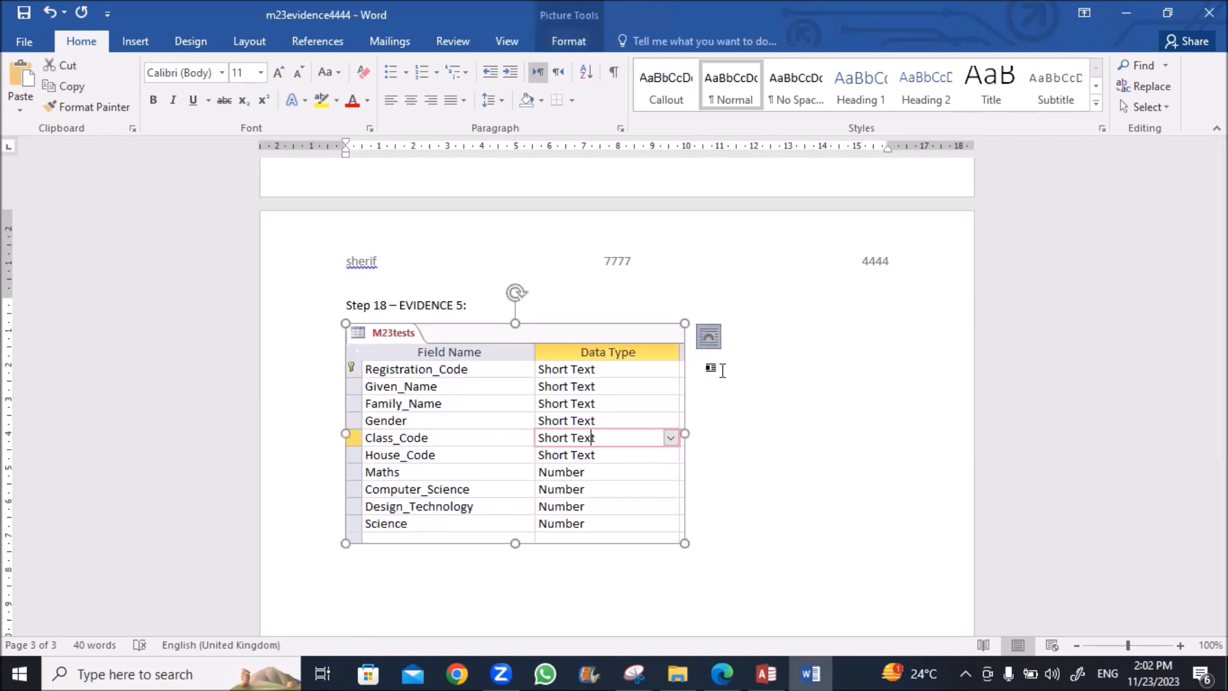
Step: Remove the surplus blank lines between the M23tests screenshot and the Step 19 – EVIDENCE 6 heading, and save the document
left_click(803, 488)
scroll(326, 512, "down", 3)
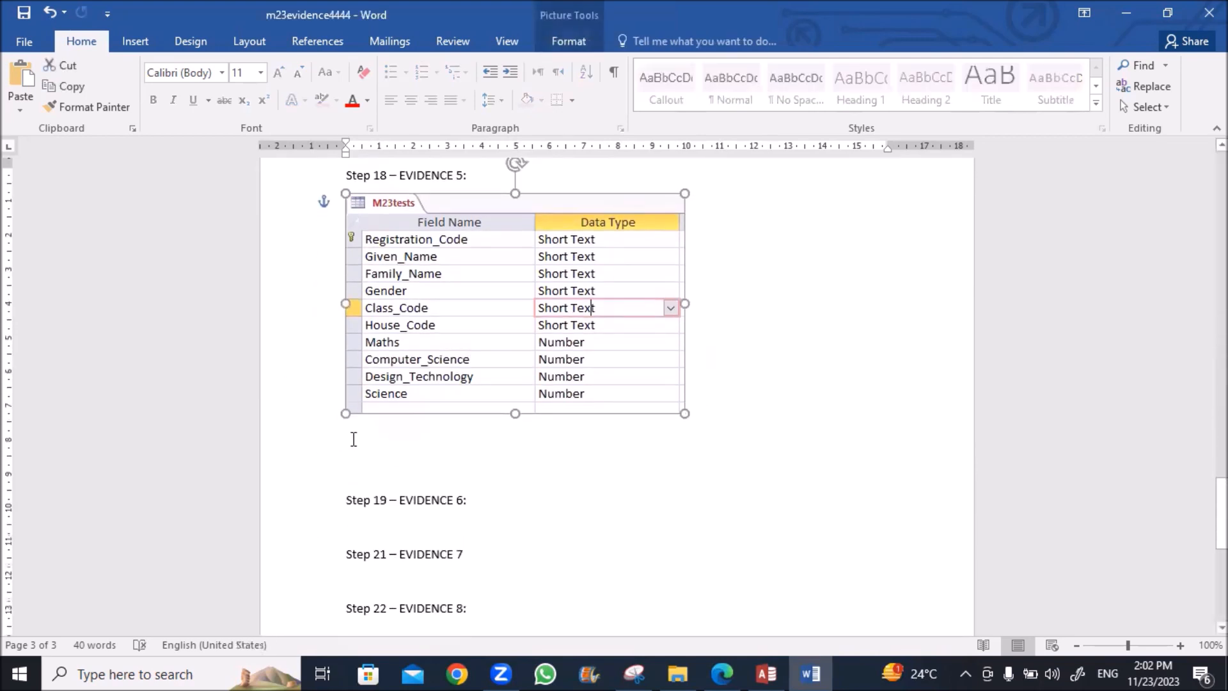
left_click(354, 439)
key("BackSpace")
key("BackSpace")
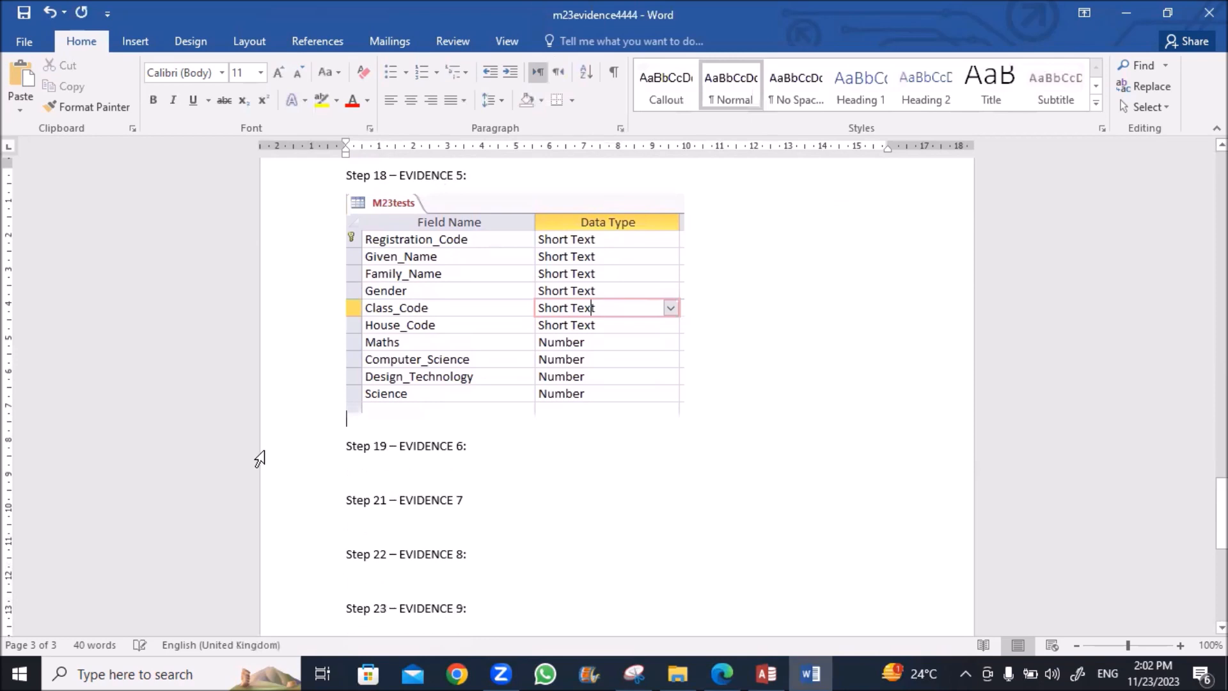
left_click(23, 13)
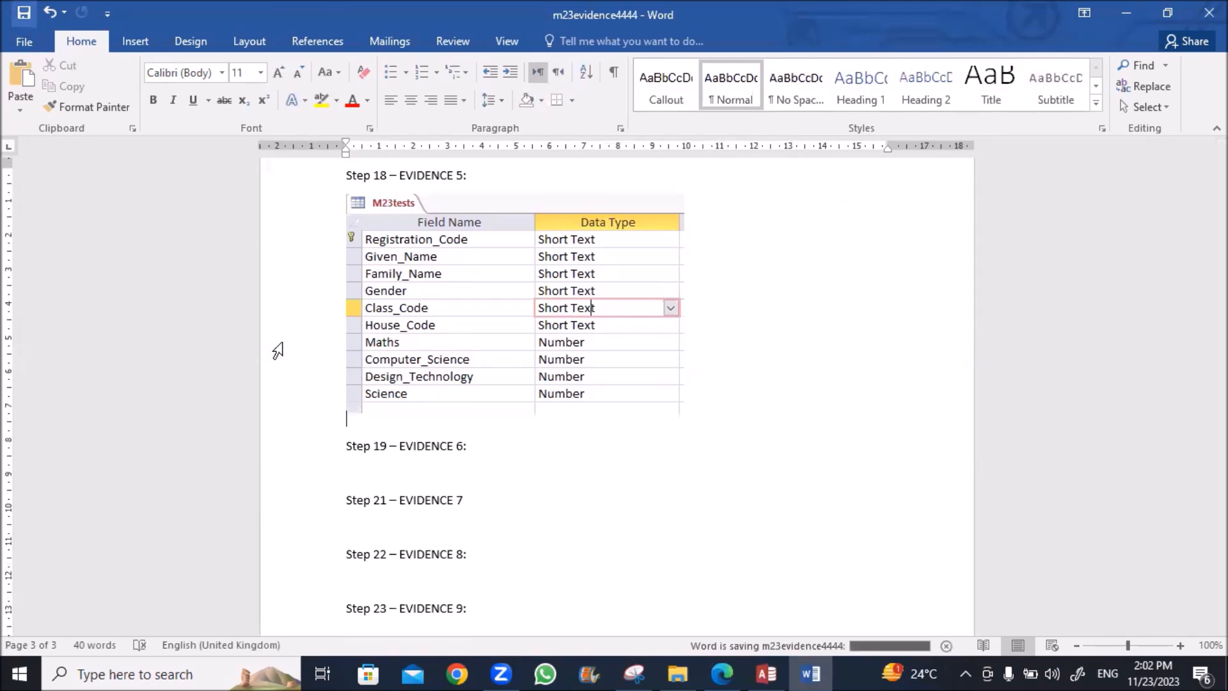
Step: Switch to the exam paper and highlight "m23houses.csv" and "House_Code" in question 19
left_click(721, 673)
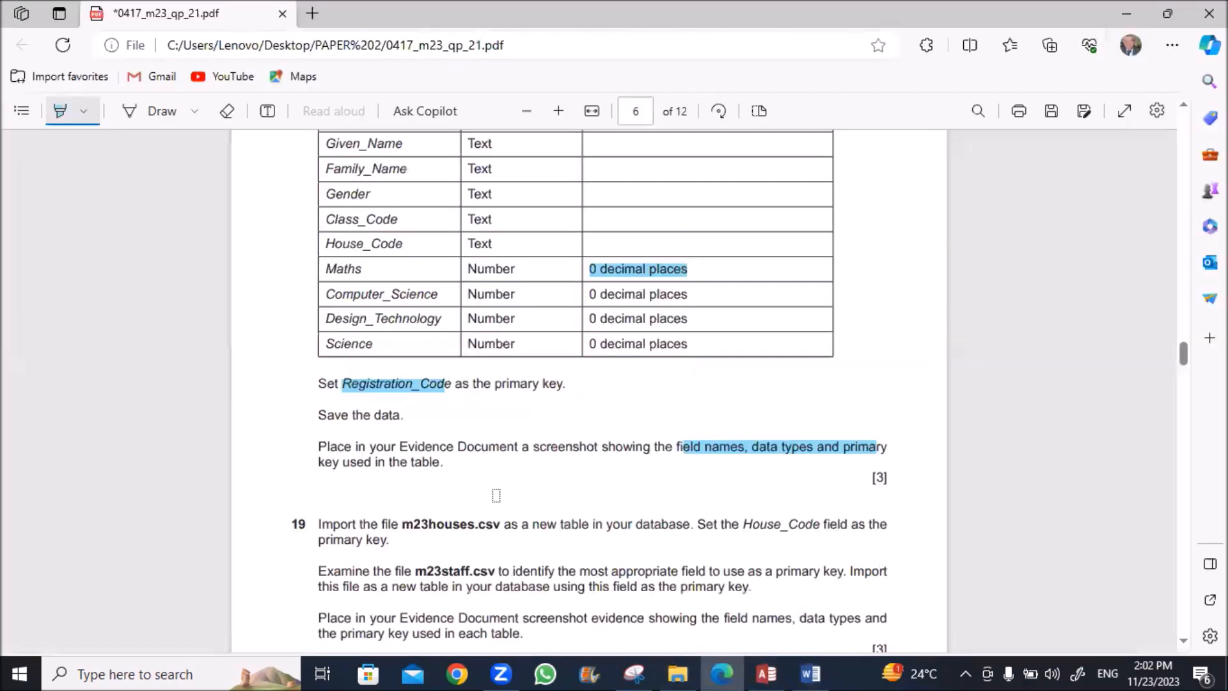
scroll(496, 496, "down", 1)
scroll(496, 496, "down", 3)
scroll(496, 495, "down", 1)
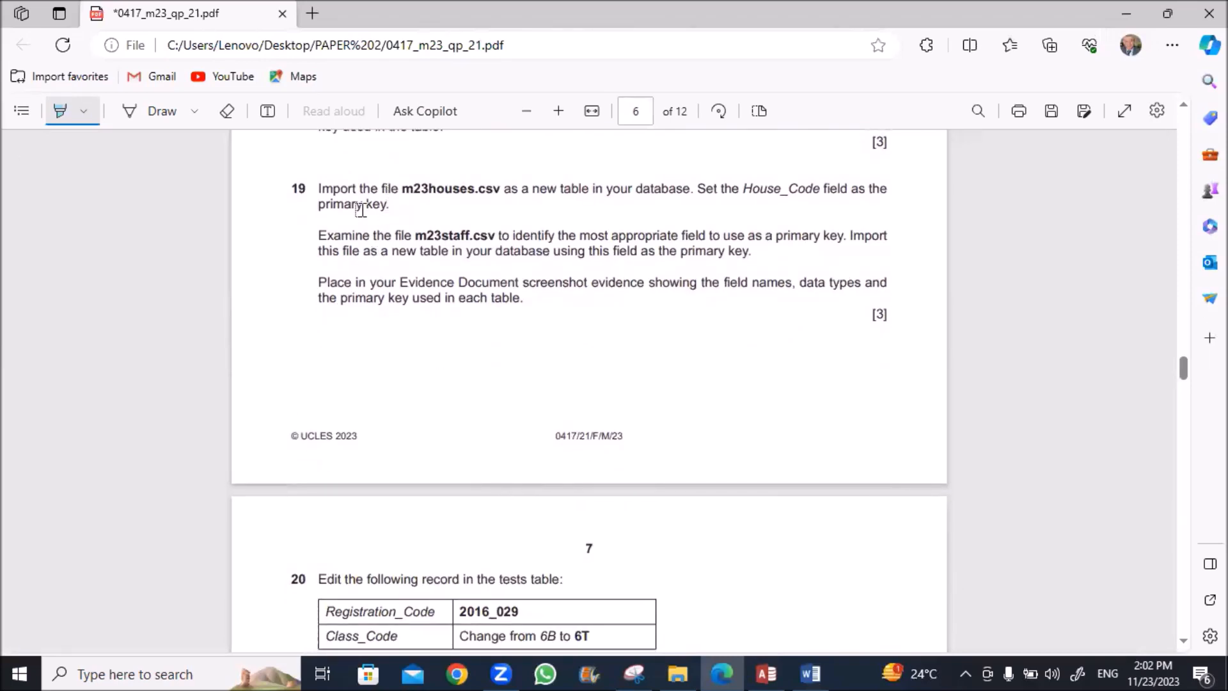
left_click_drag(404, 190, 497, 198)
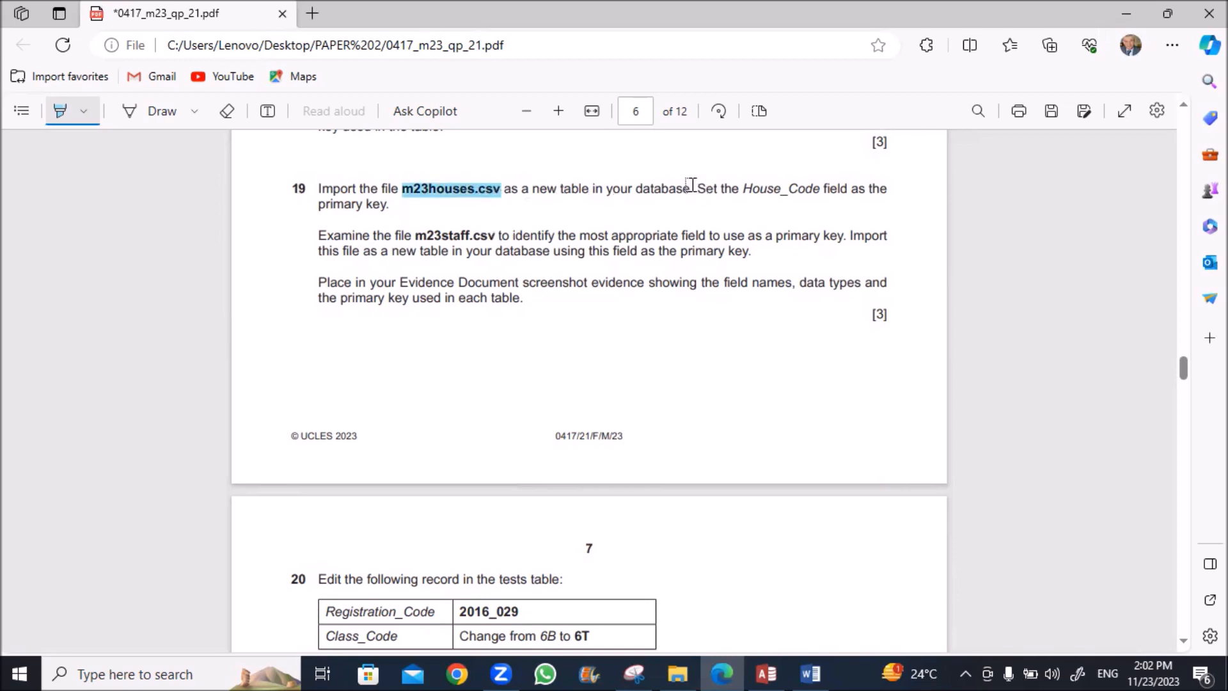
left_click_drag(755, 187, 823, 189)
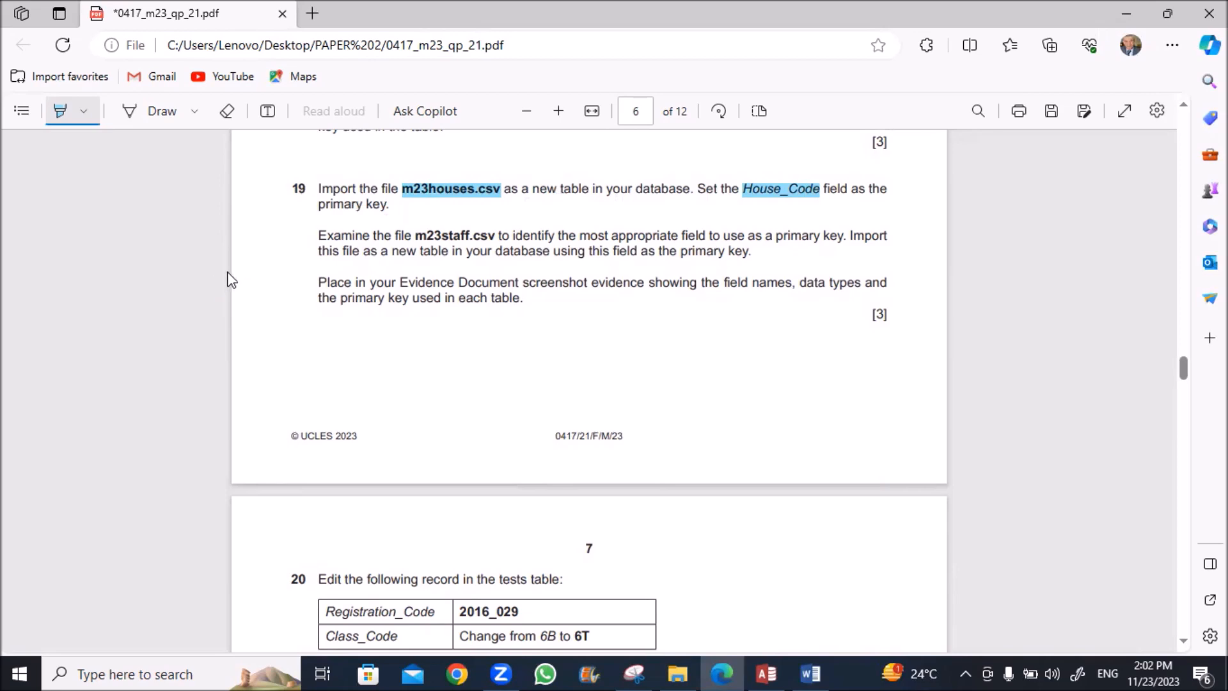
Step: Return to Access, close the M23tests table design, and start a text file import of m23houses into a new table
left_click(763, 671)
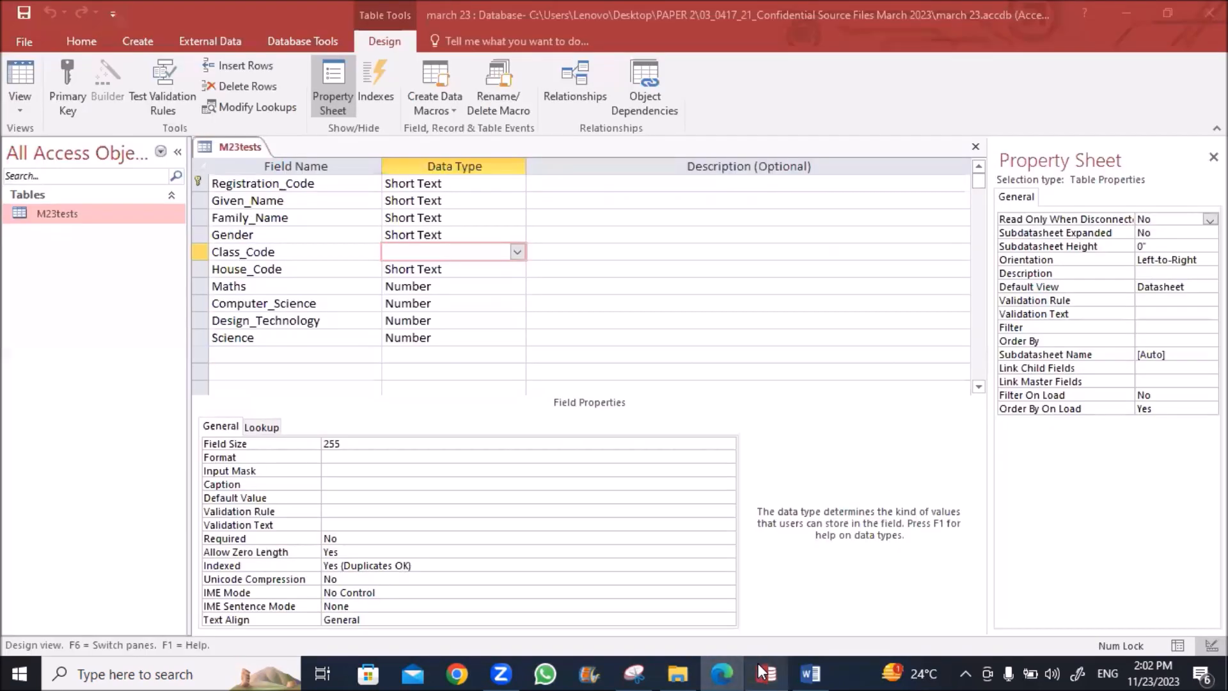
left_click(973, 147)
right_click(82, 213)
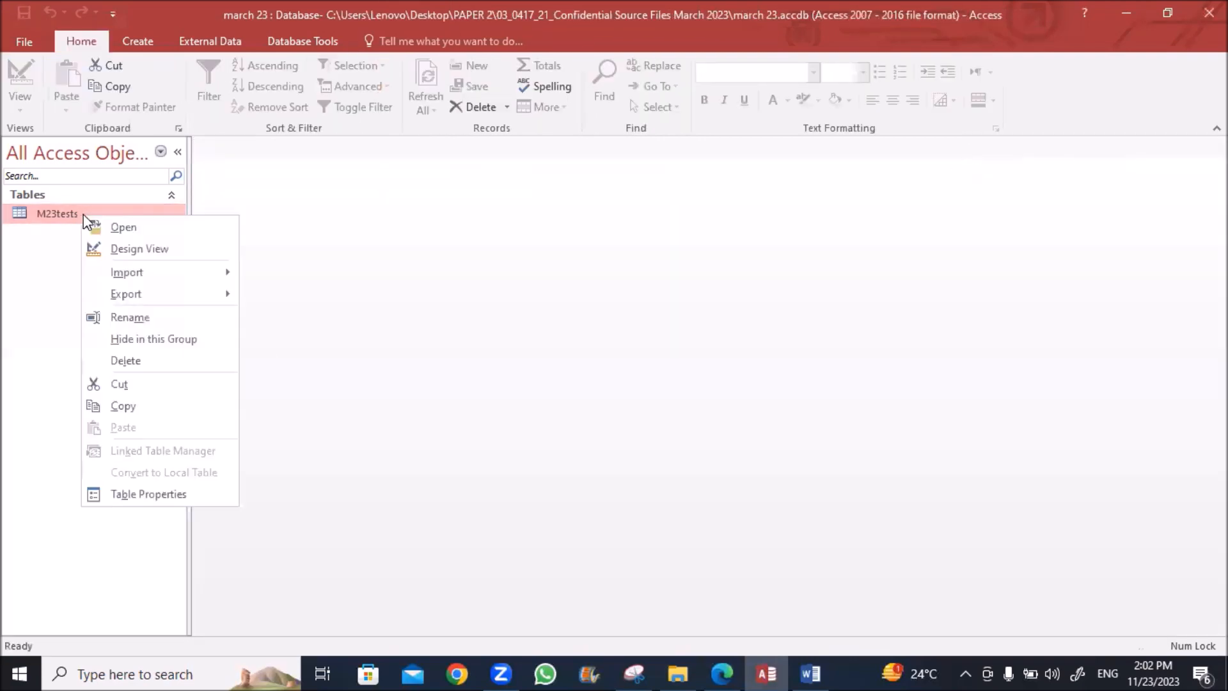
mouse_move(142, 272)
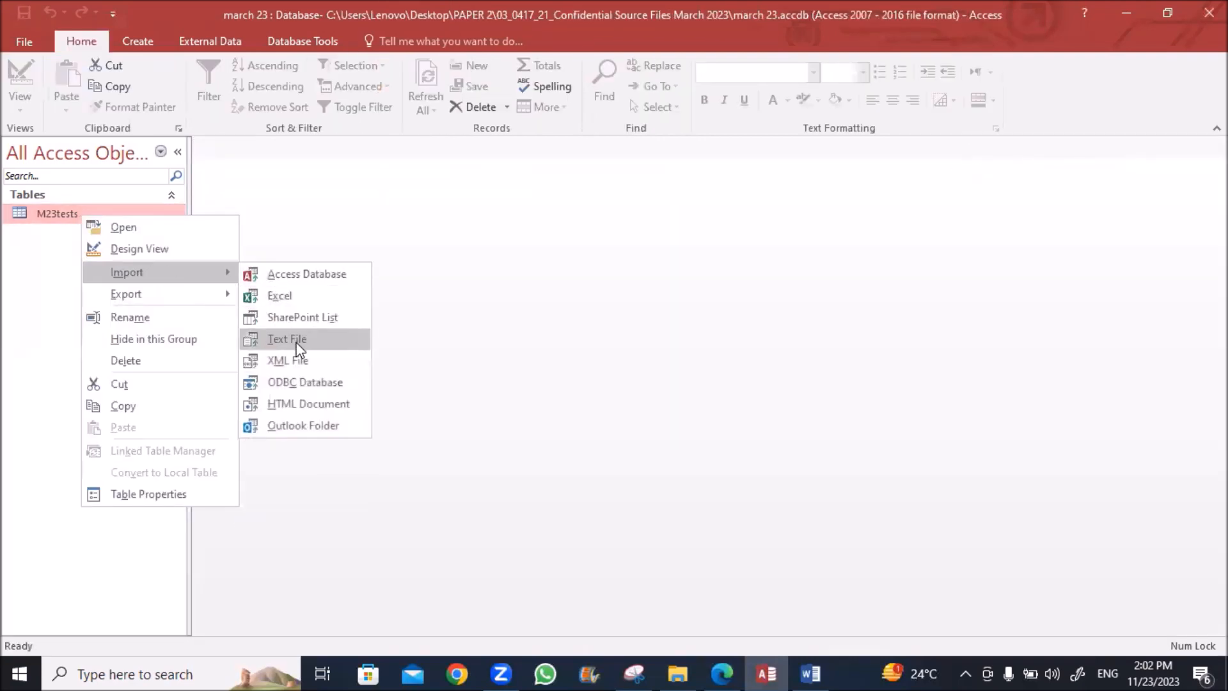
left_click(293, 343)
left_click(850, 214)
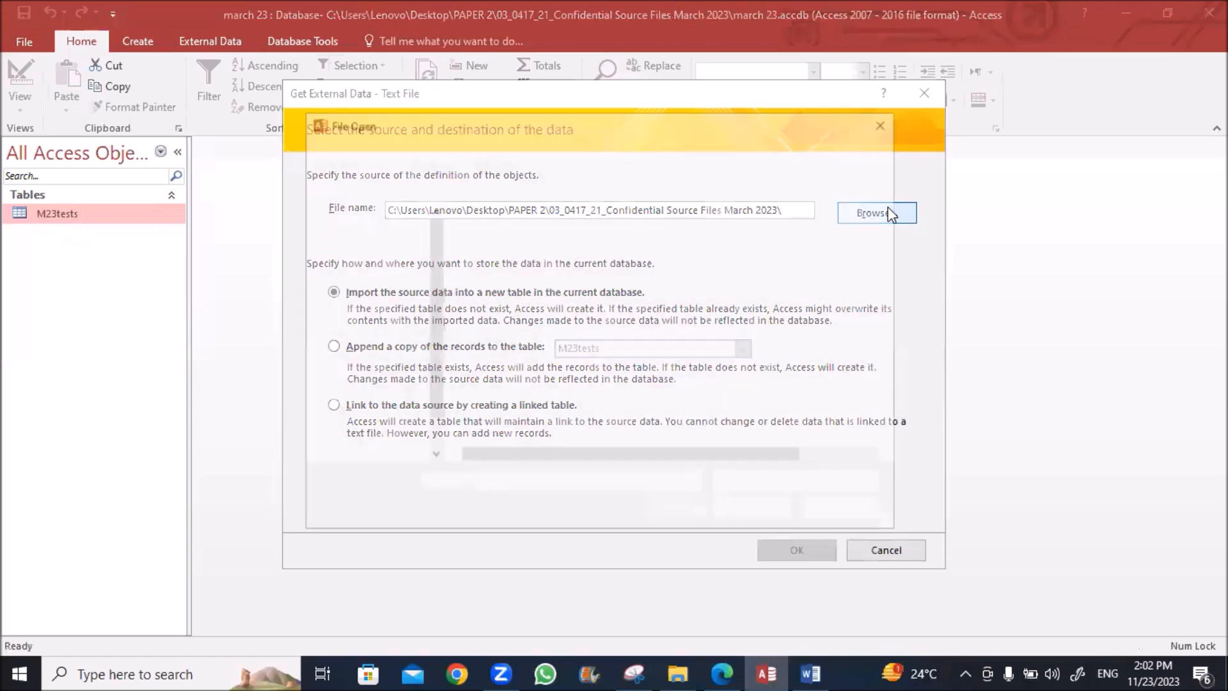
double_click(504, 239)
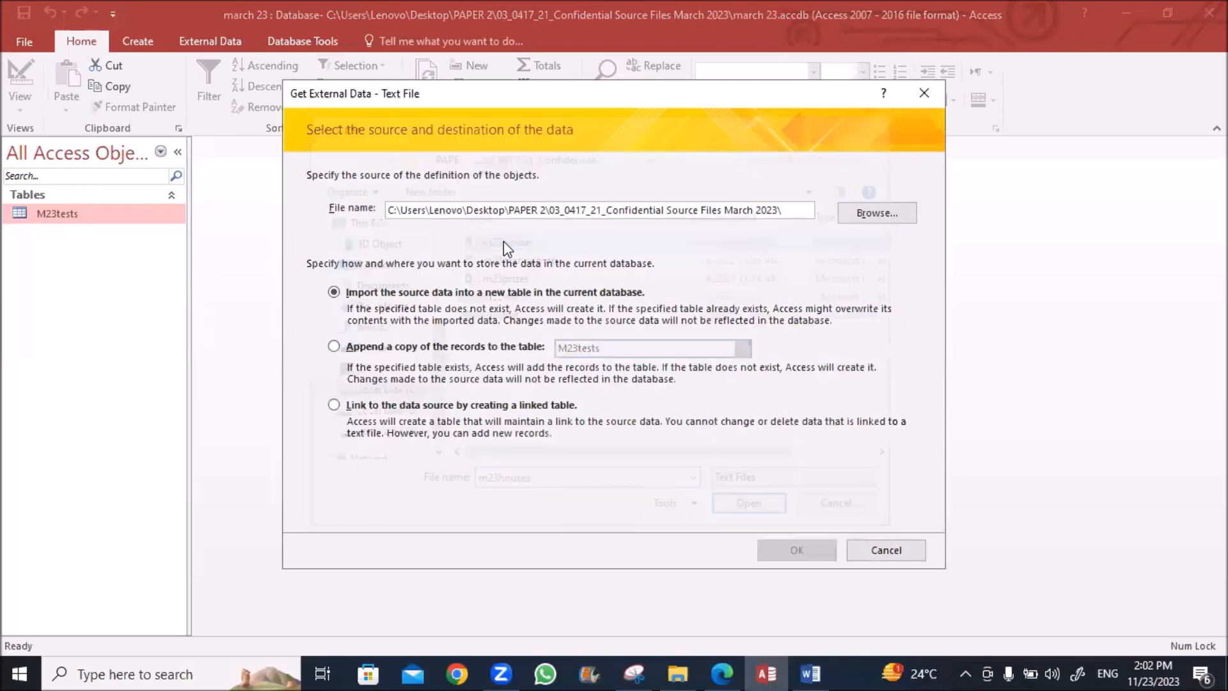
left_click(792, 550)
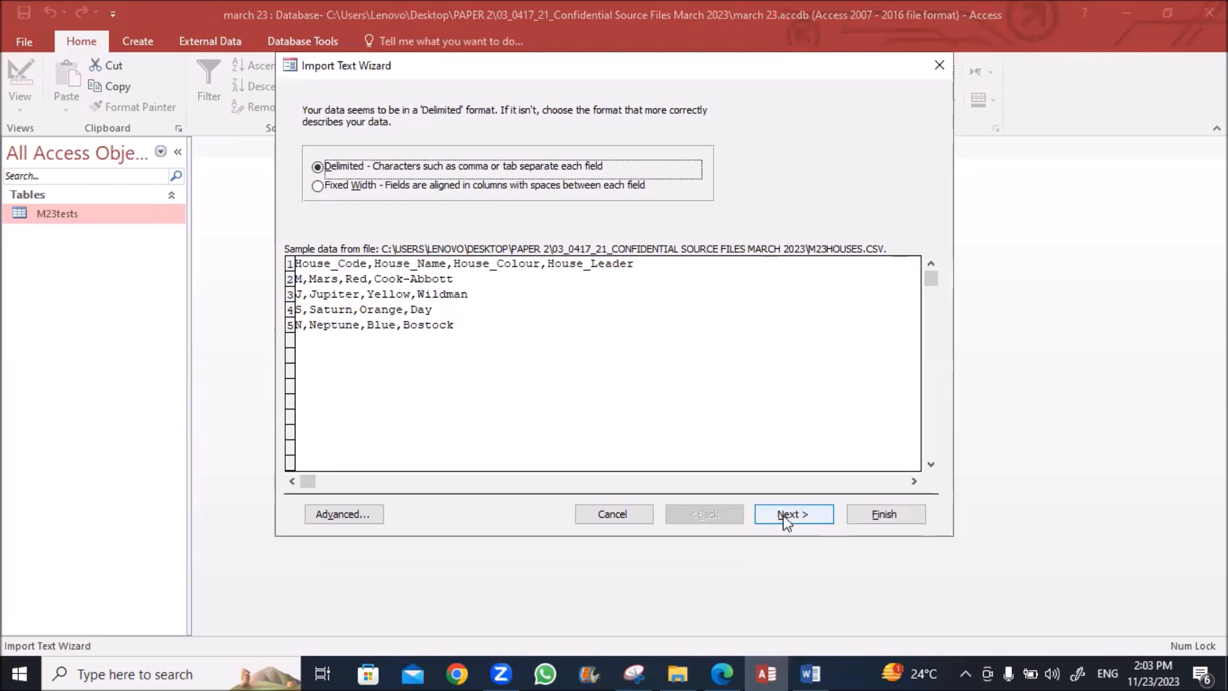
Step: Set the date order to DMY in the M23houses import specification
left_click(360, 516)
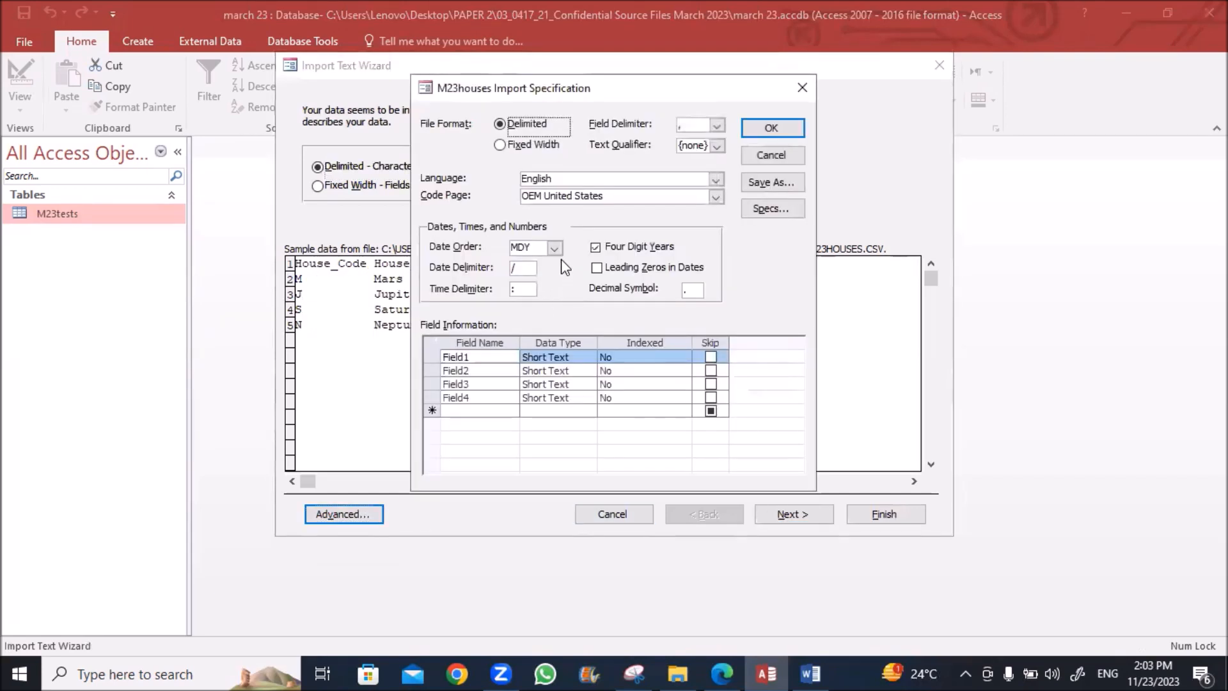
left_click(554, 247)
left_click(523, 261)
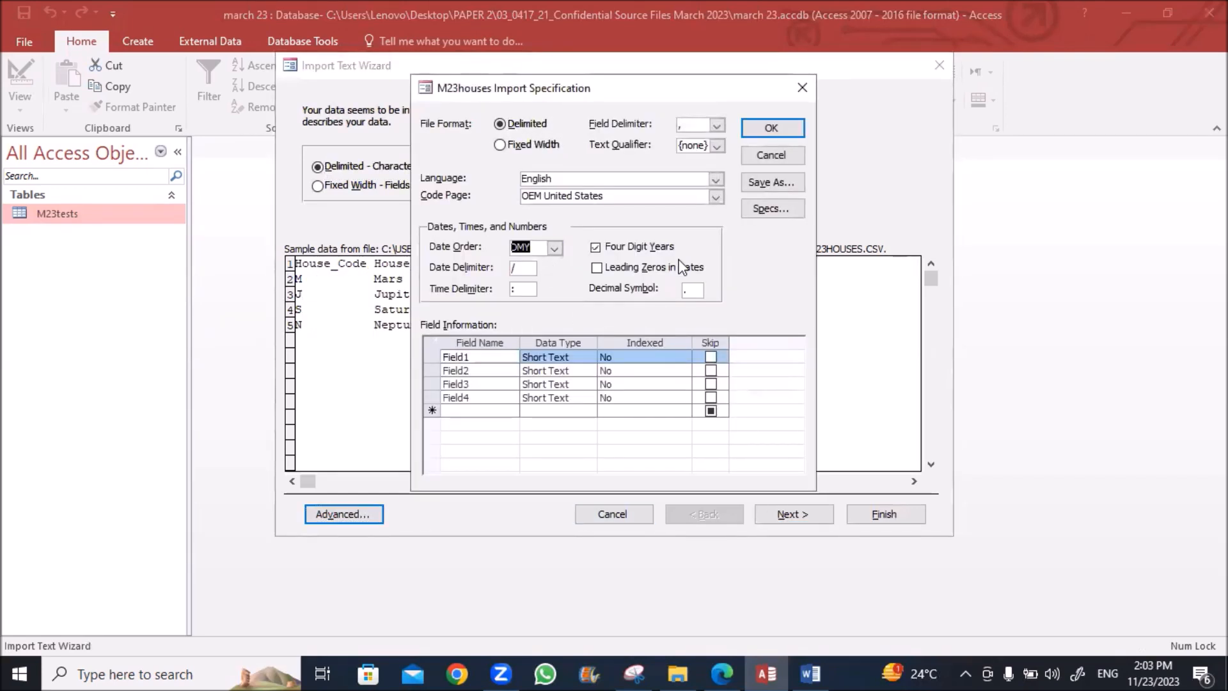
left_click(772, 130)
Step: Keep the comma delimiter for the m23houses import, use the first row as field names, and accept the default field options
left_click(757, 514)
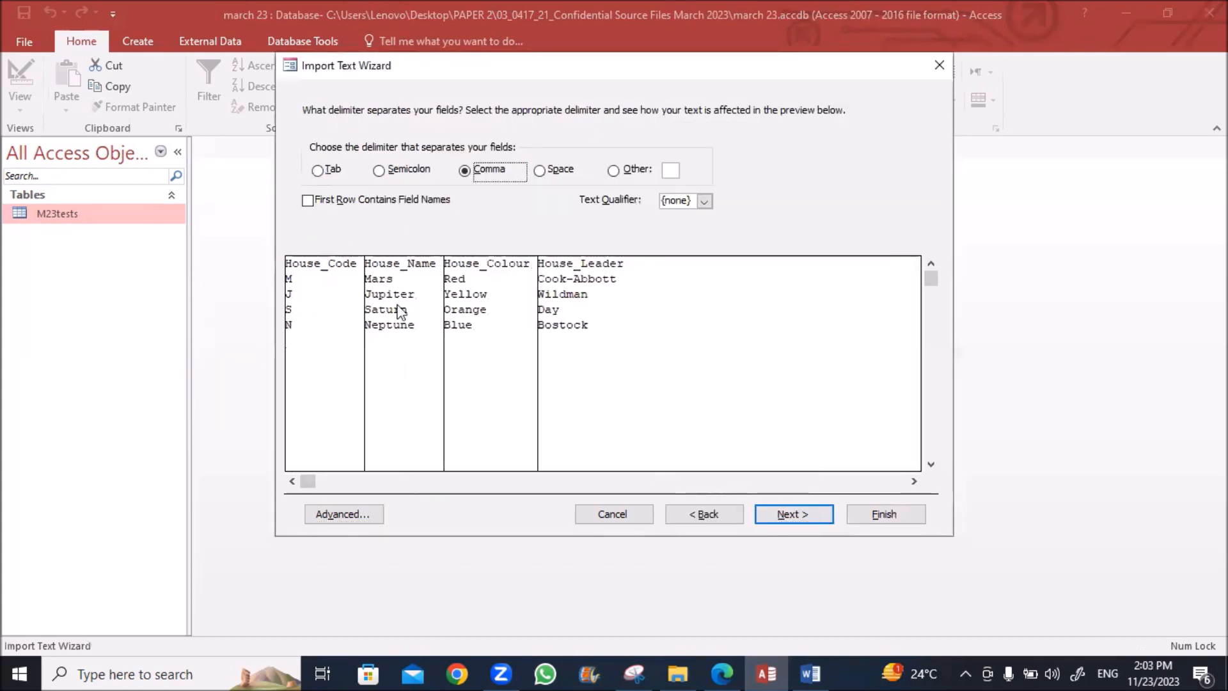
left_click(309, 201)
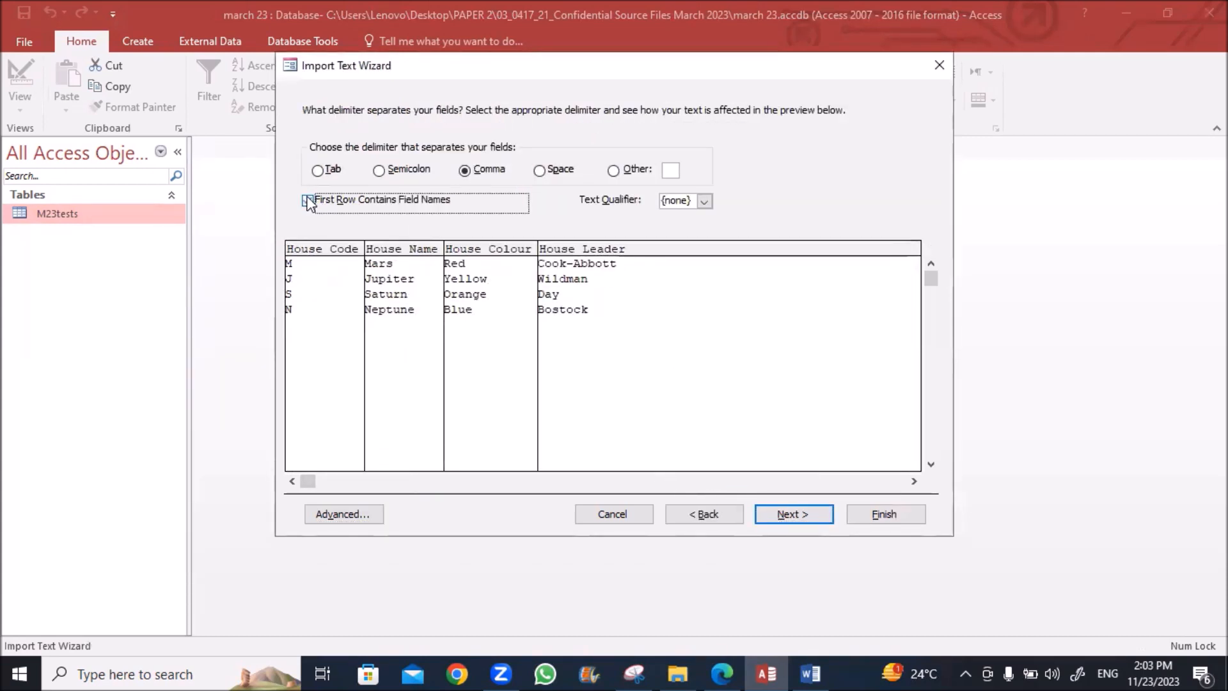
left_click(775, 517)
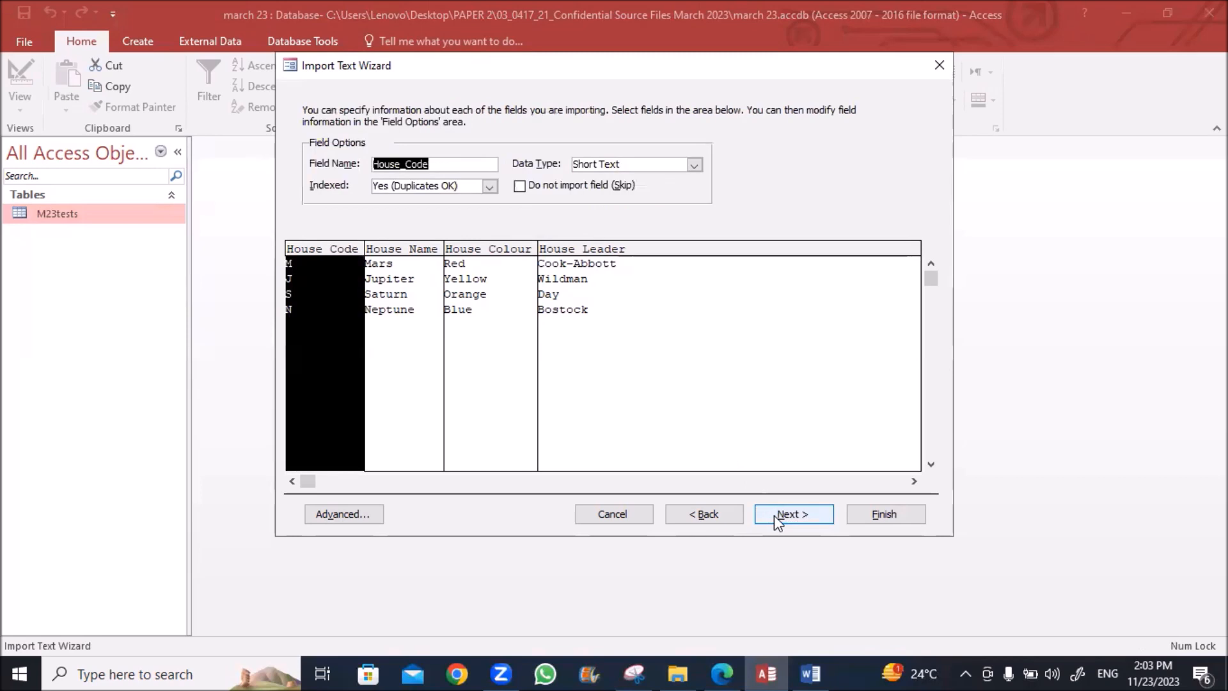
left_click(777, 516)
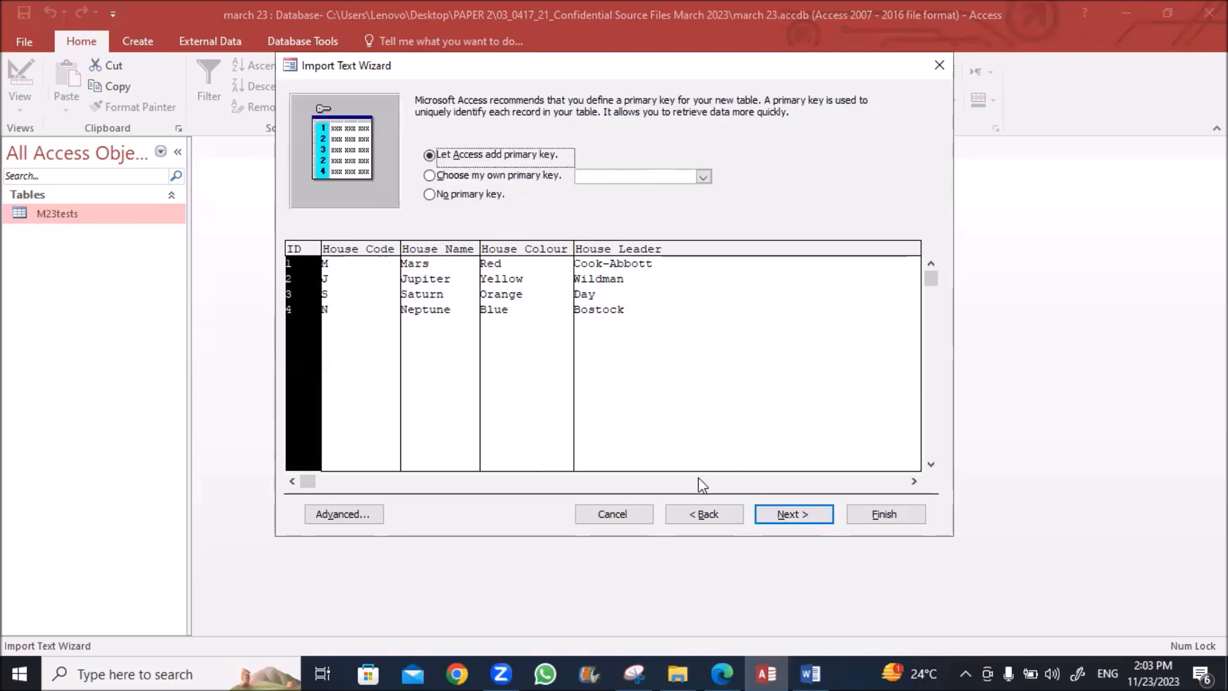
Step: Check question 19 in the exam paper, choose House_Code as the primary key, and finish importing into table M23houses without saving the import steps
left_click(721, 672)
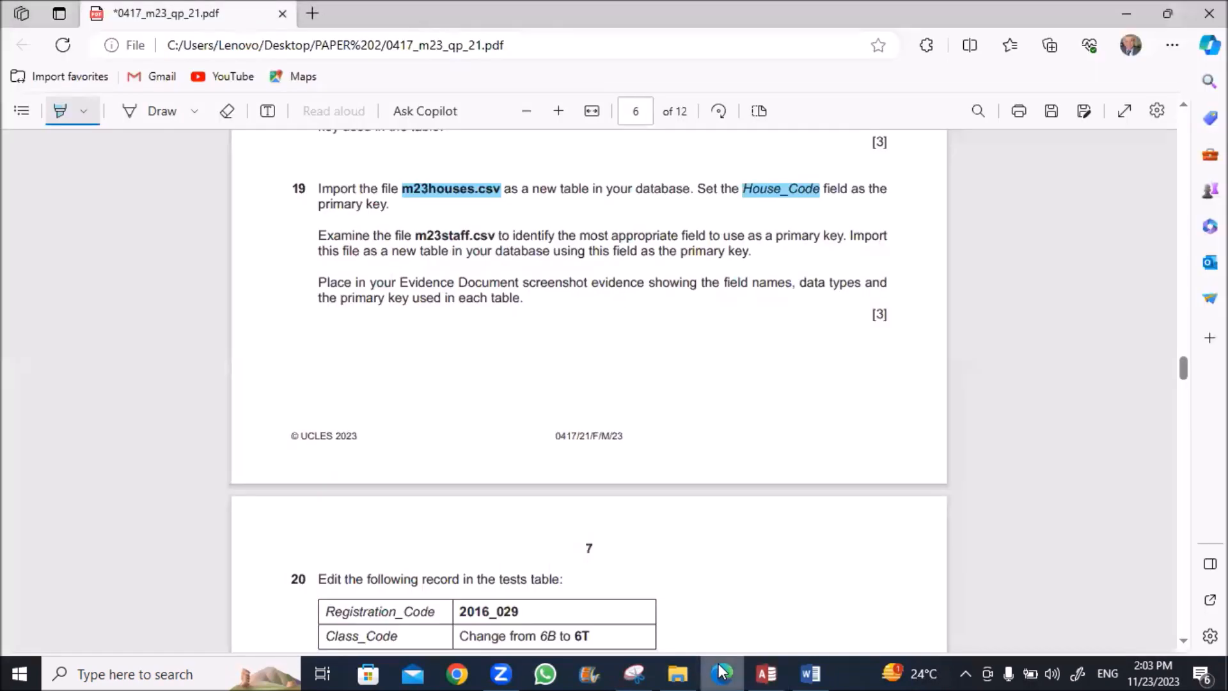
left_click(721, 672)
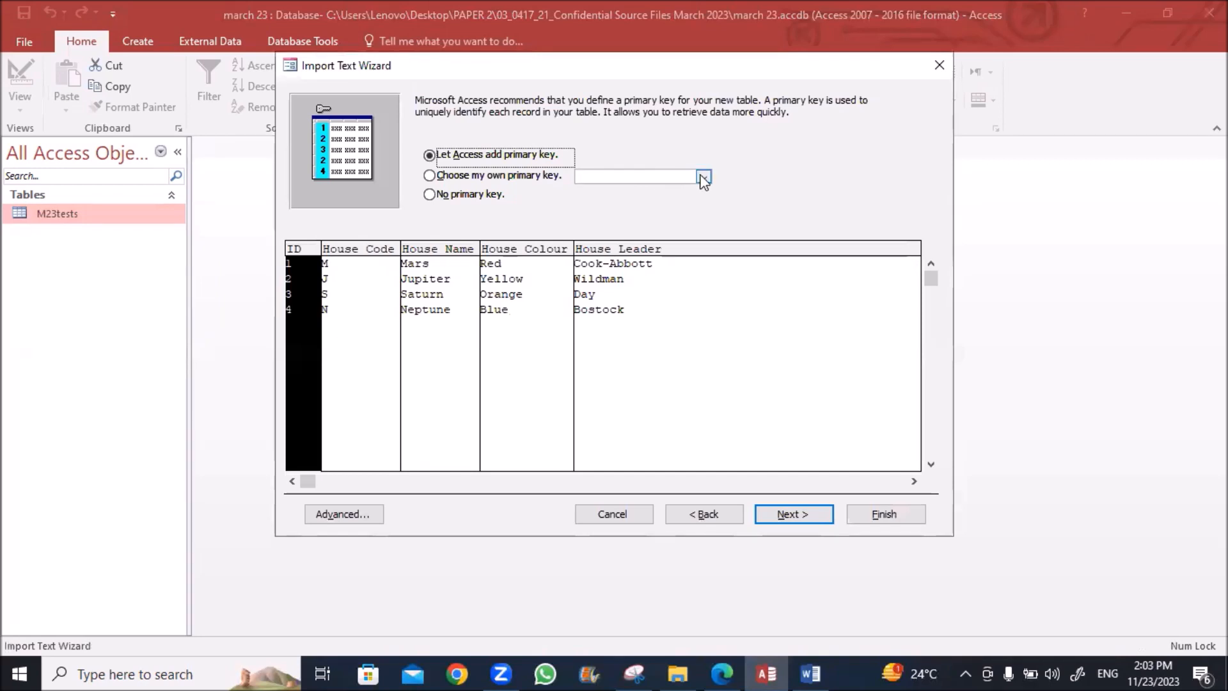
left_click(703, 177)
left_click(663, 189)
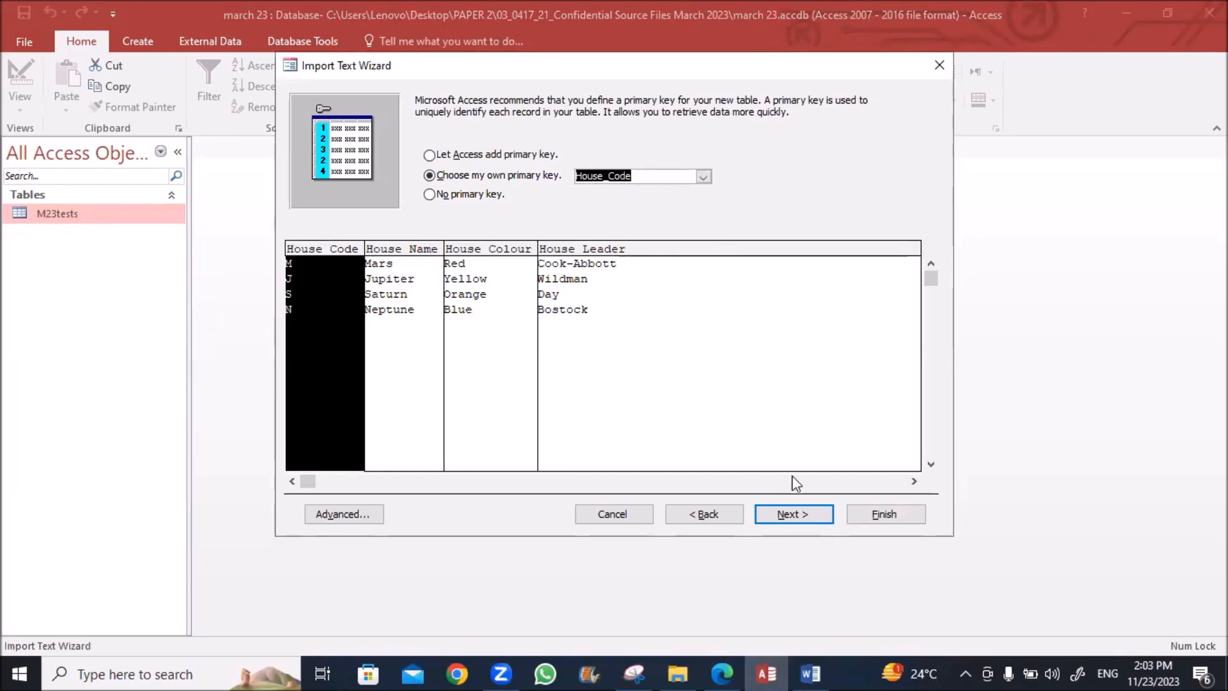
left_click(781, 517)
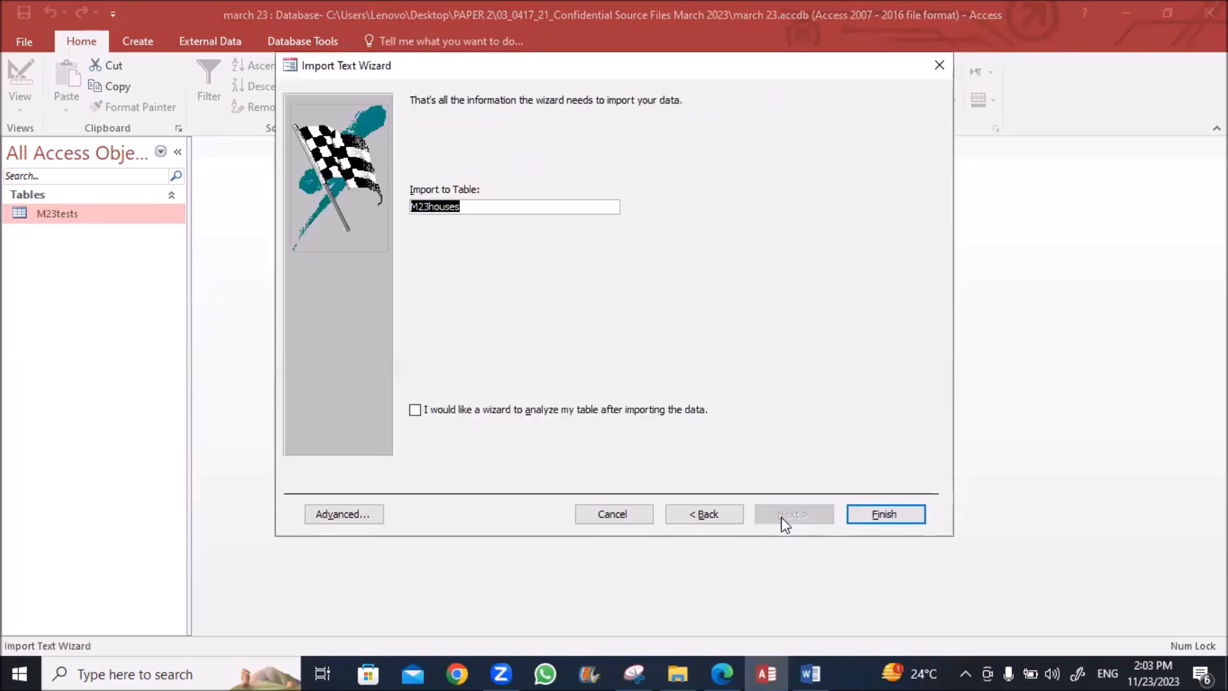
left_click(857, 514)
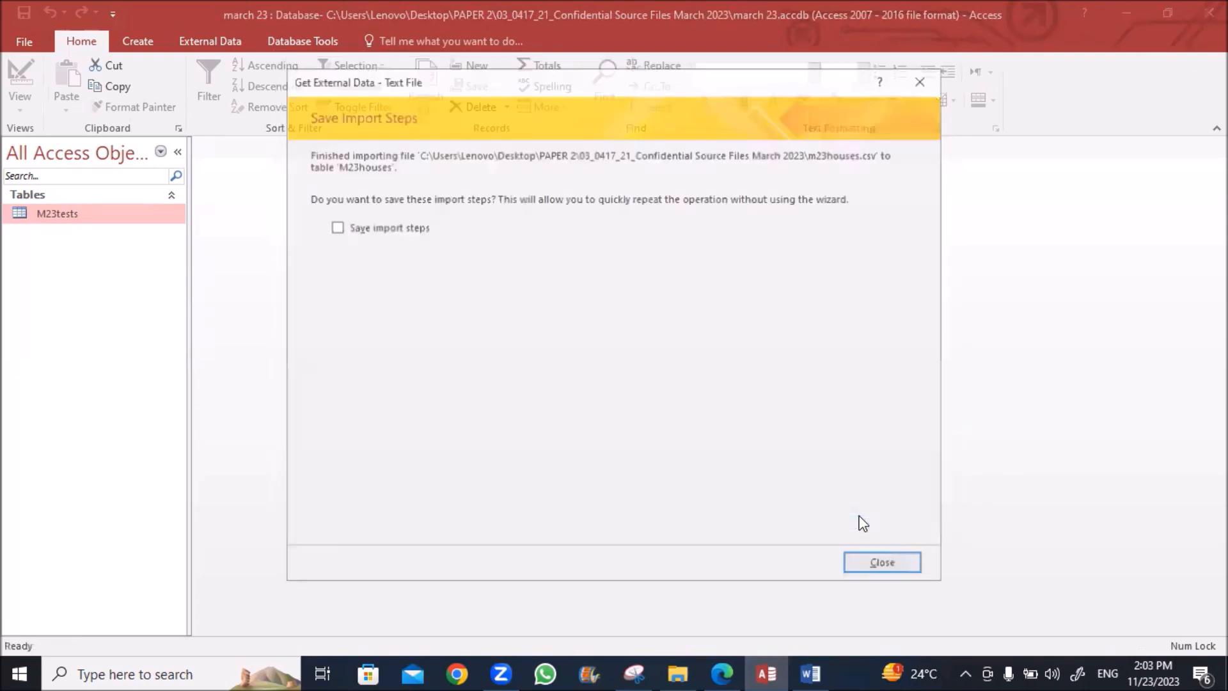
left_click(881, 569)
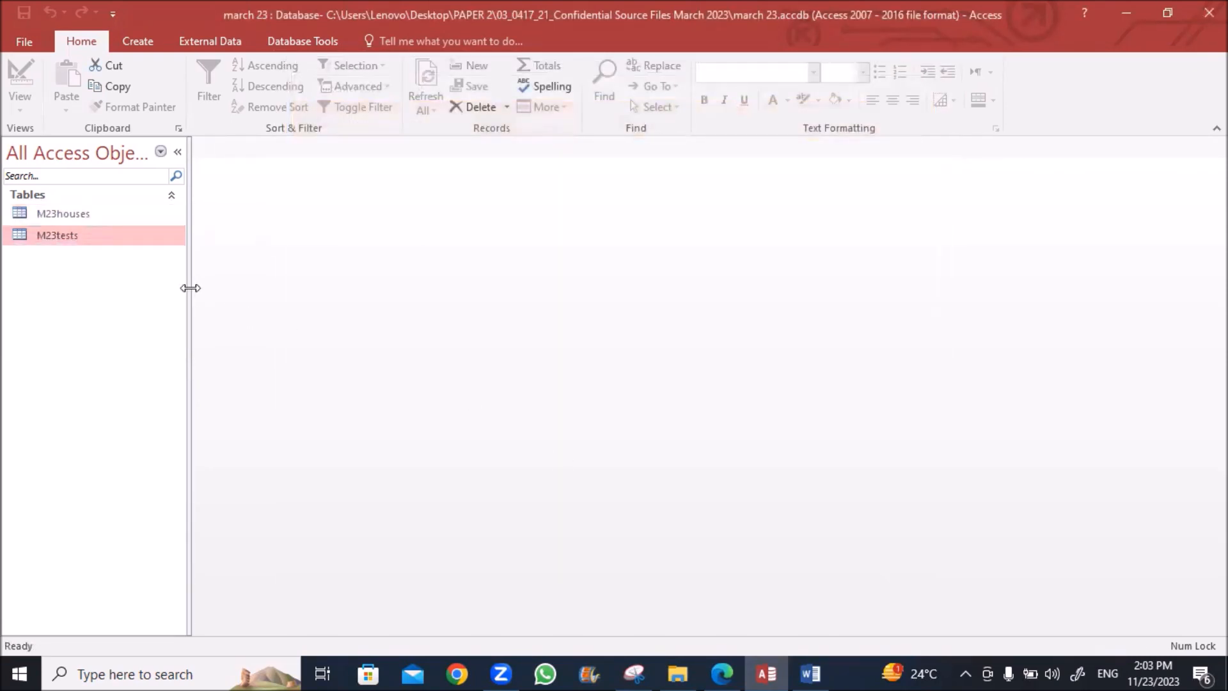
Step: Open the M23houses table in Design View to check its field names, data types and primary key, and close it
left_click(66, 218)
right_click(67, 216)
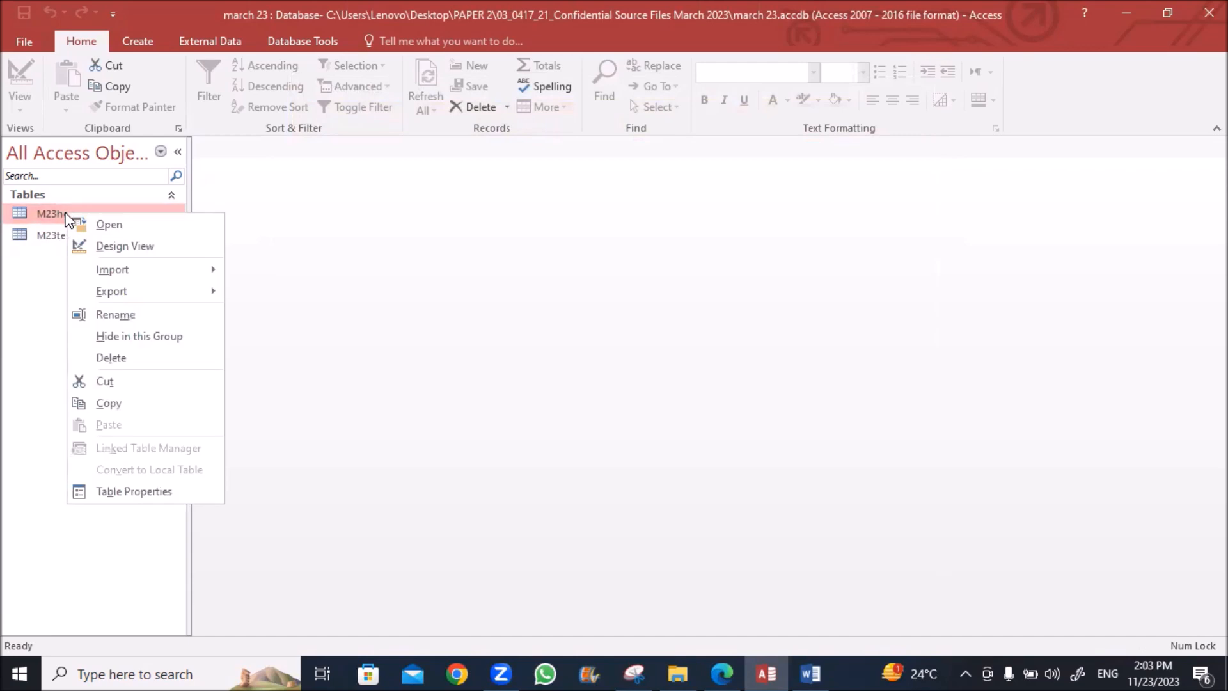
left_click(91, 246)
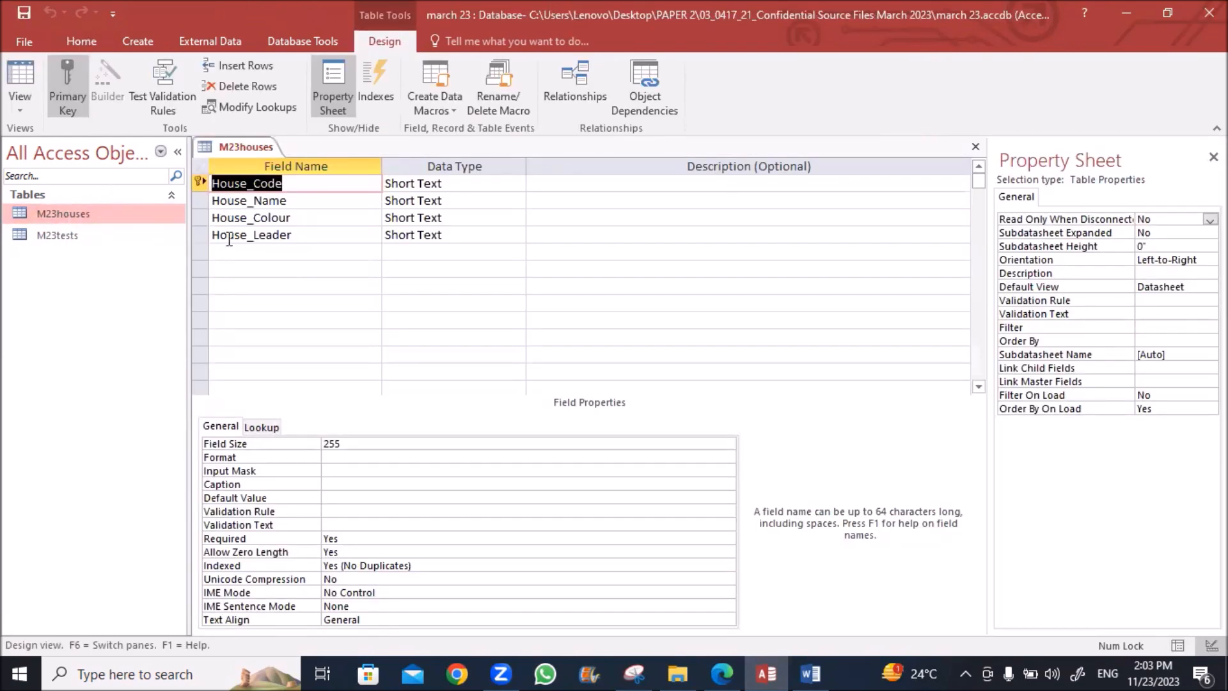
left_click(975, 147)
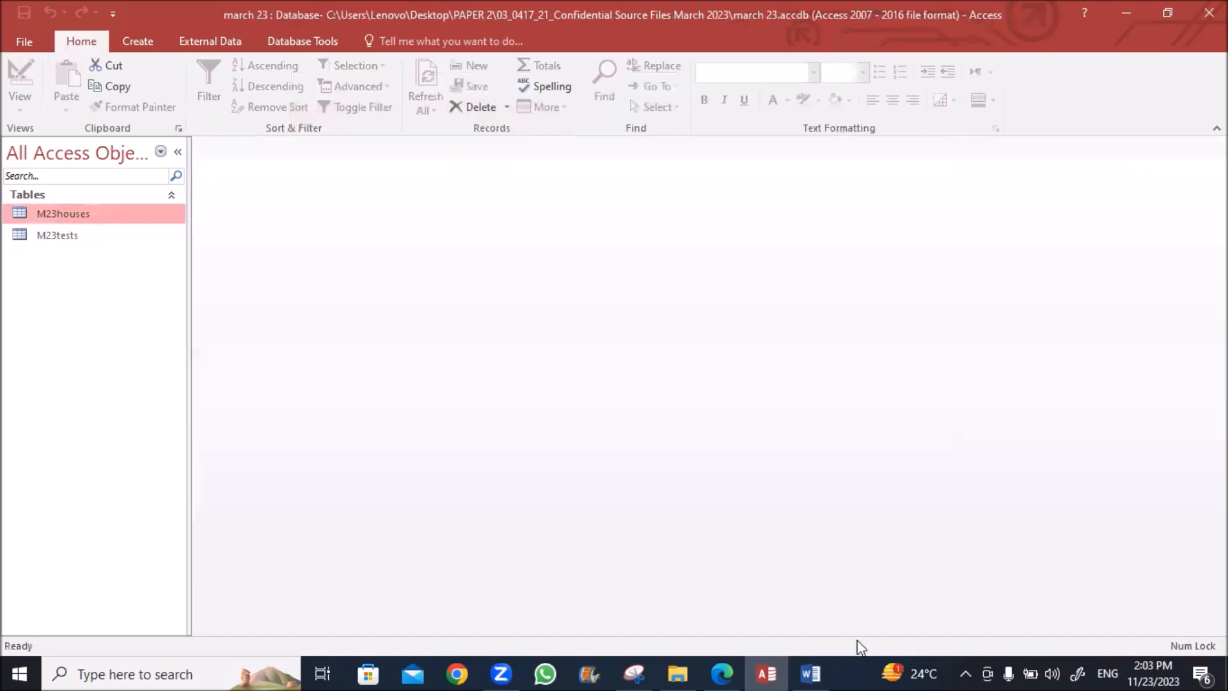
Step: Switch to the exam paper and highlight the file name m23staff.csv and "a primary key" in question 19's second paragraph
left_click(727, 671)
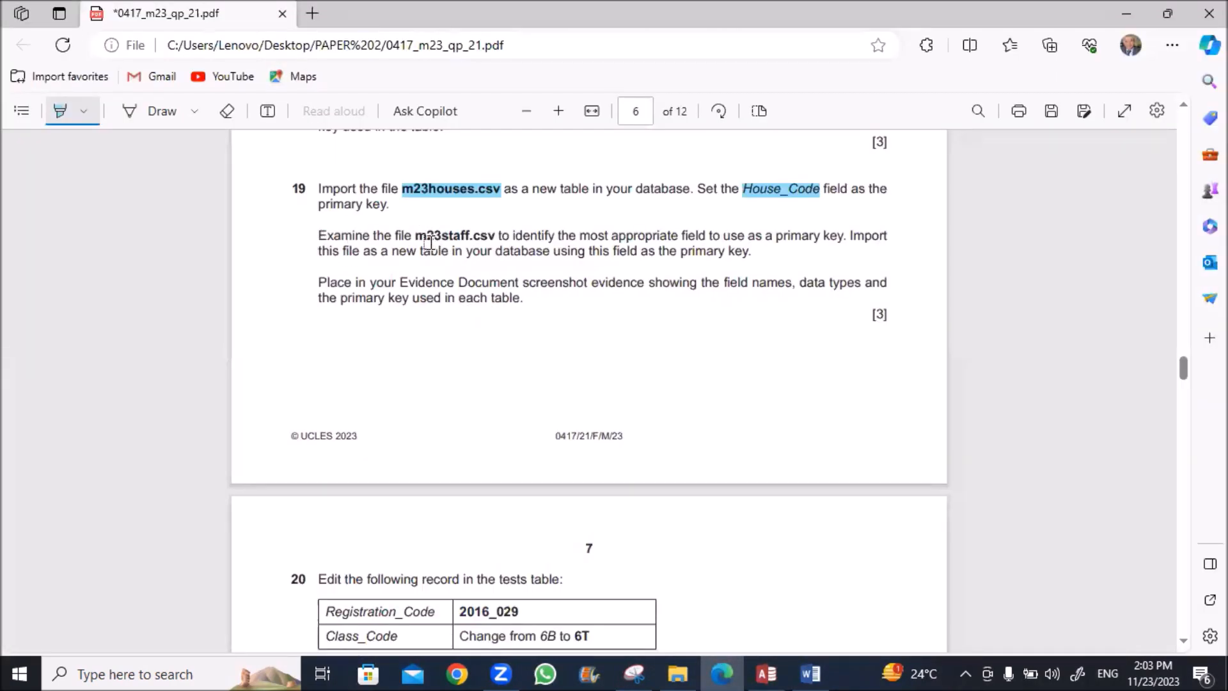
left_click_drag(419, 235, 479, 235)
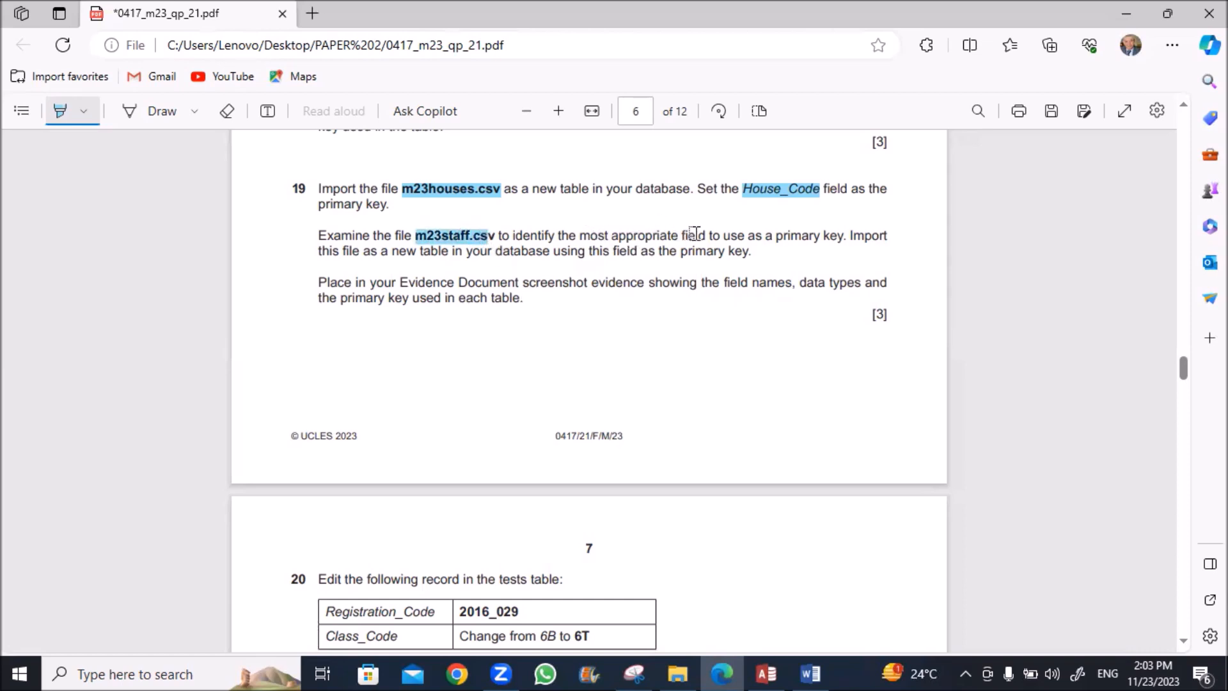
left_click_drag(774, 235, 848, 236)
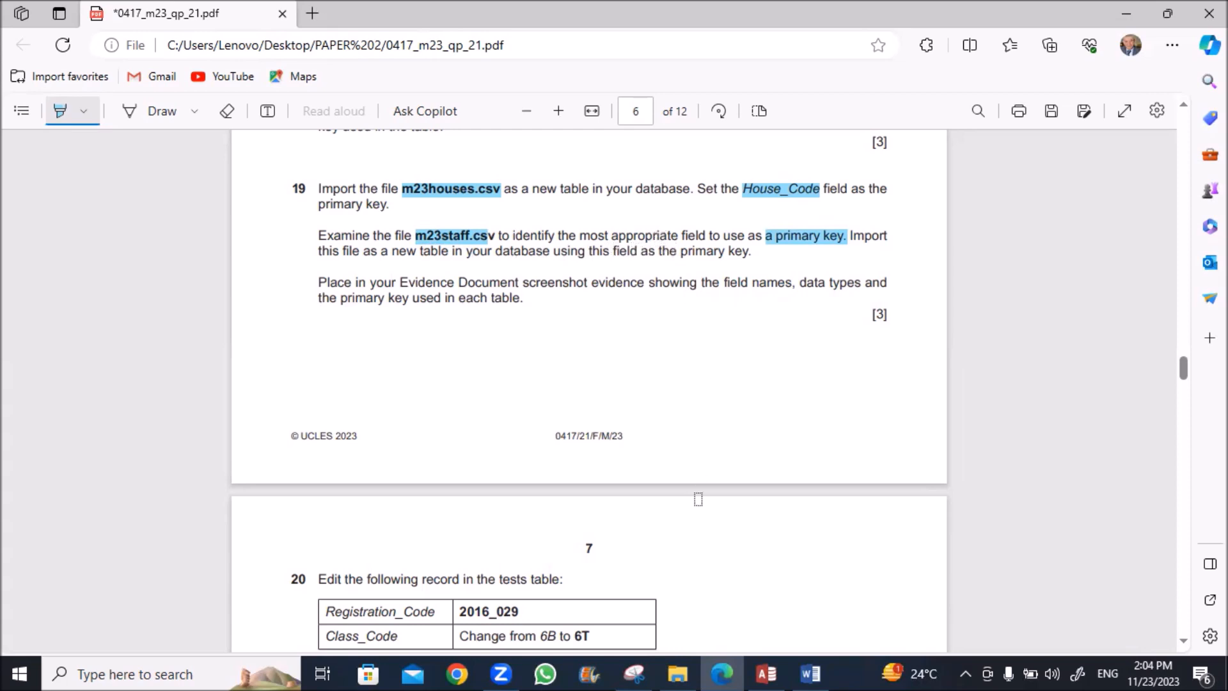
Step: Open m23staff from the Confidential Source Files folder in Excel and autofit all column widths to examine its fields
left_click(677, 673)
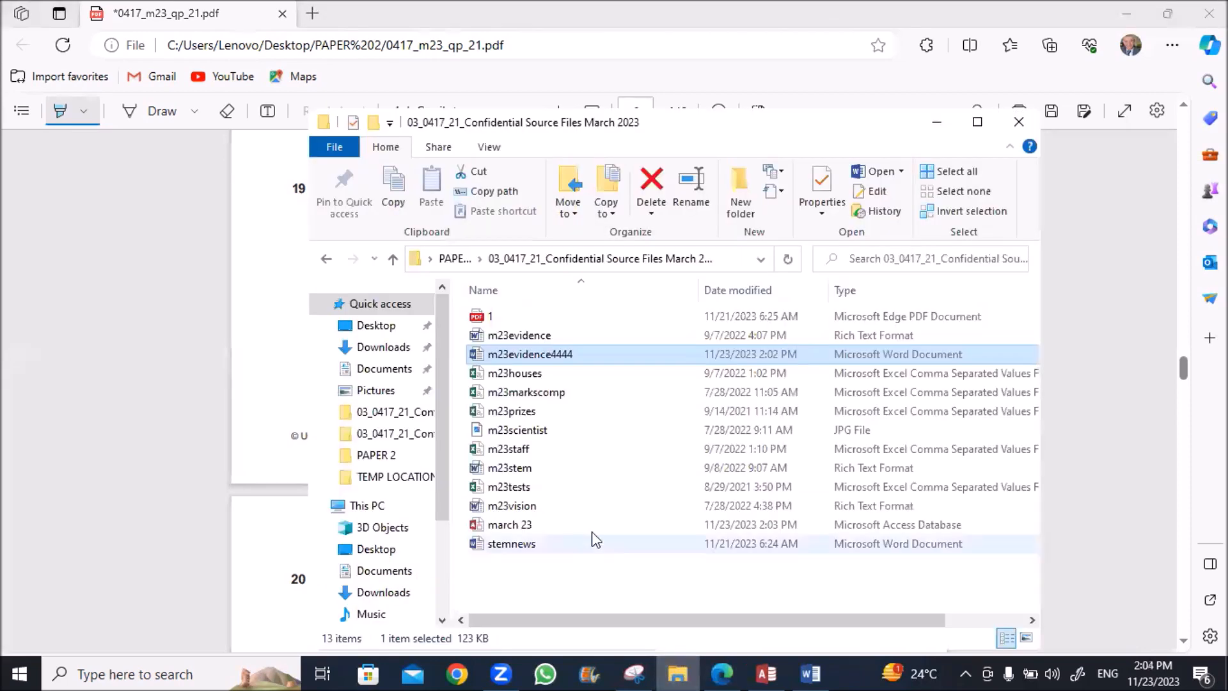
left_click(492, 451)
double_click(490, 452)
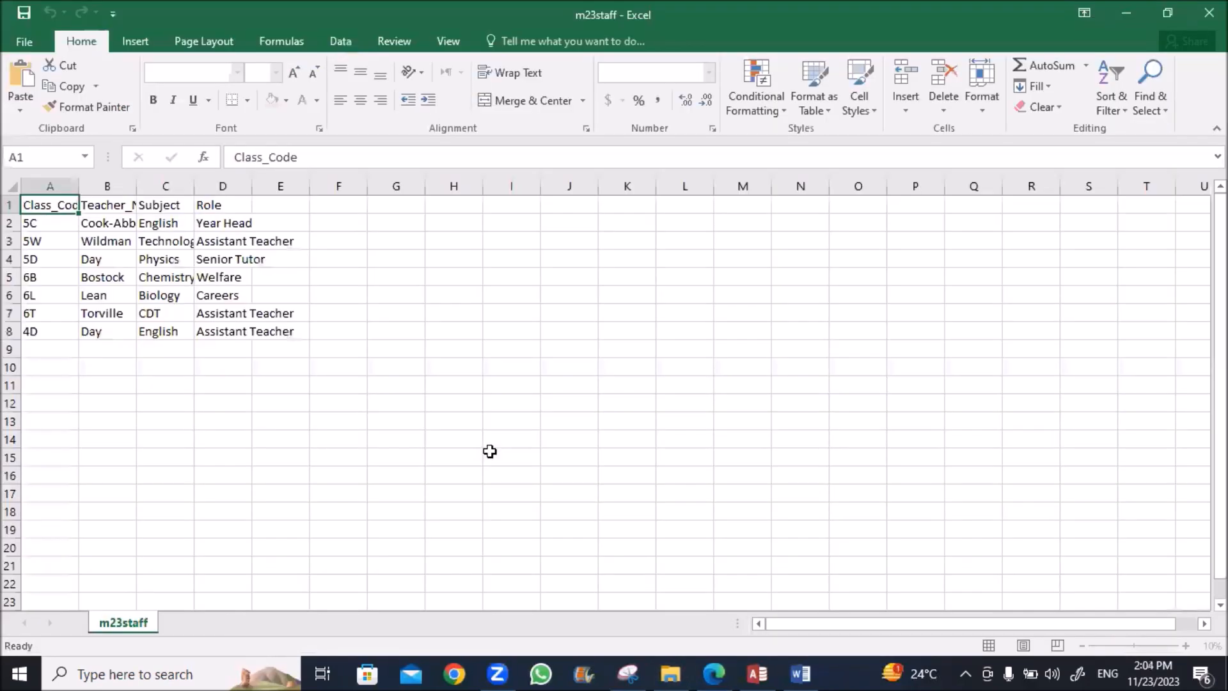
left_click(12, 186)
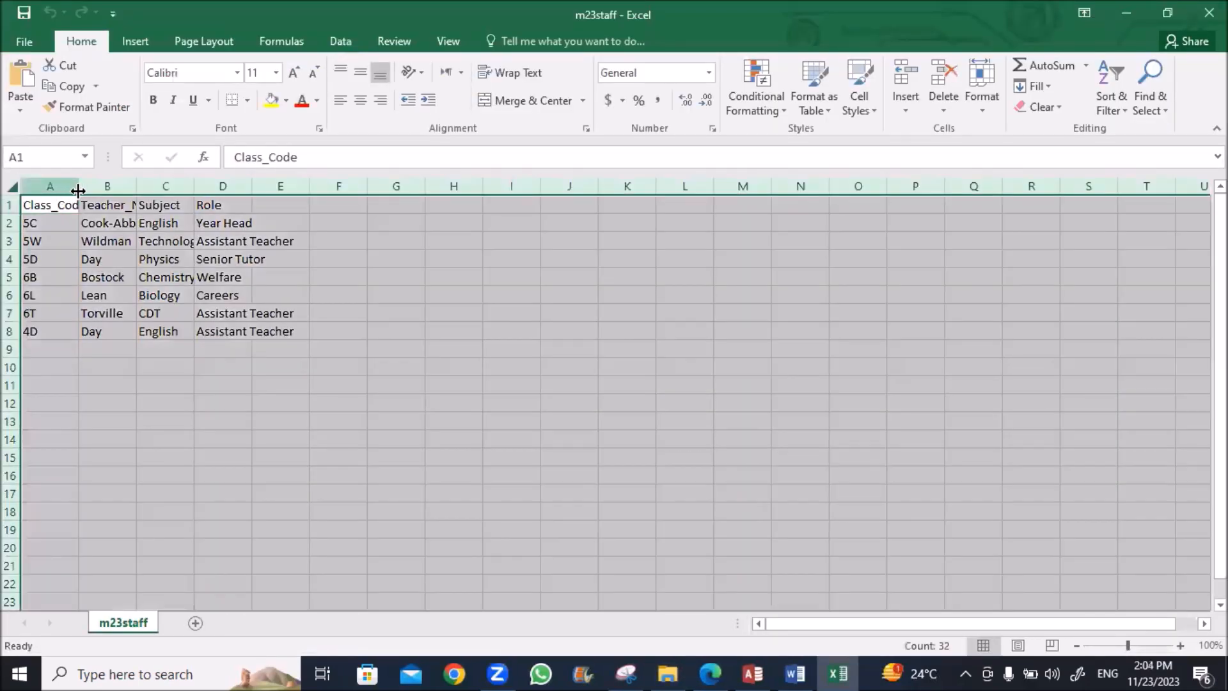
double_click(78, 185)
left_click(118, 384)
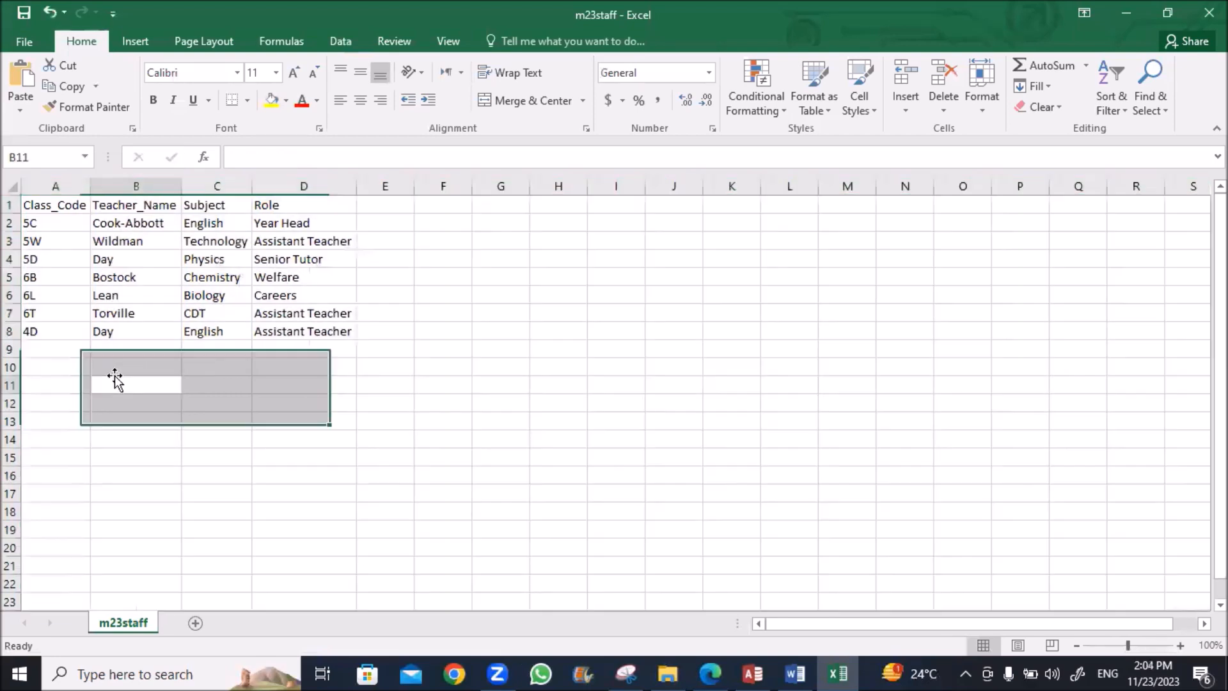
Step: Highlight duplicate values in the whole m23staff data range A1:D8 with conditional formatting, using light red fill with dark red text
left_click_drag(46, 201, 298, 329)
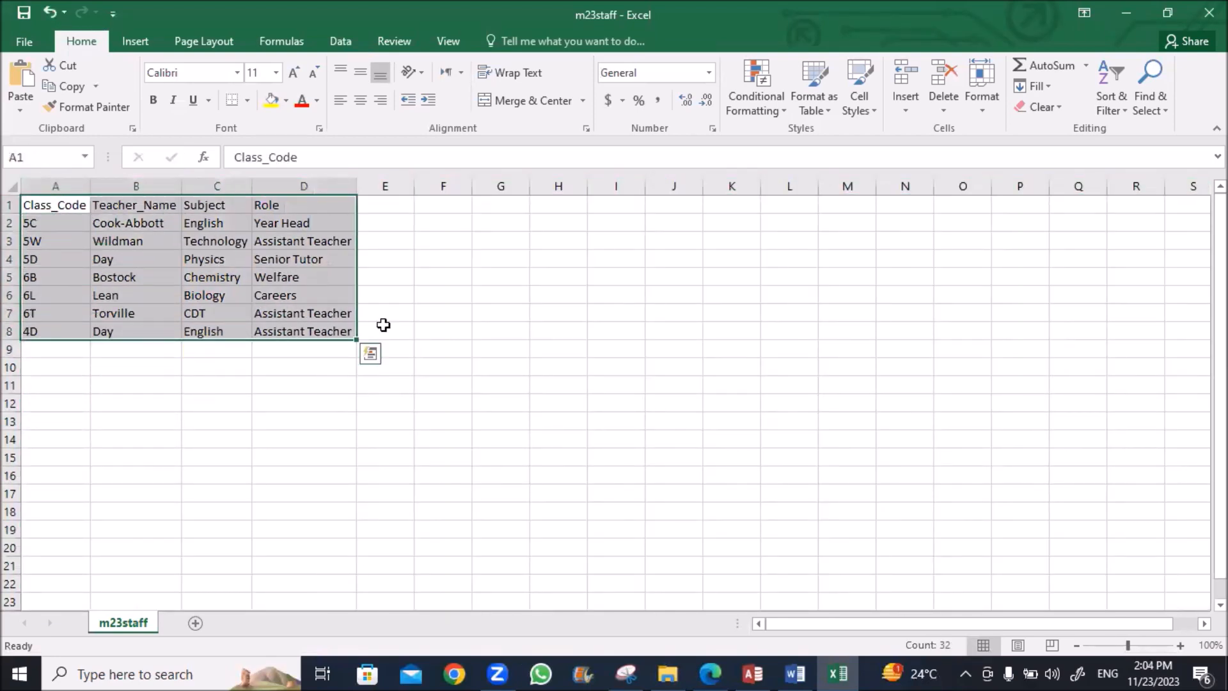
left_click(771, 112)
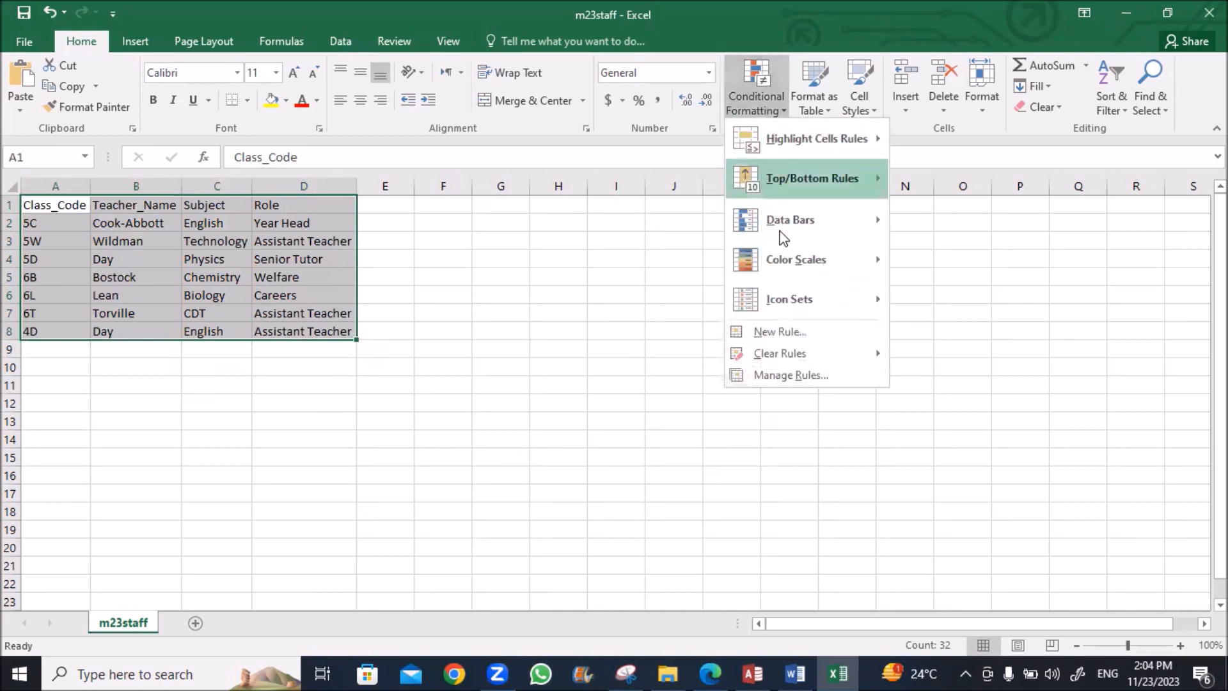
mouse_move(785, 140)
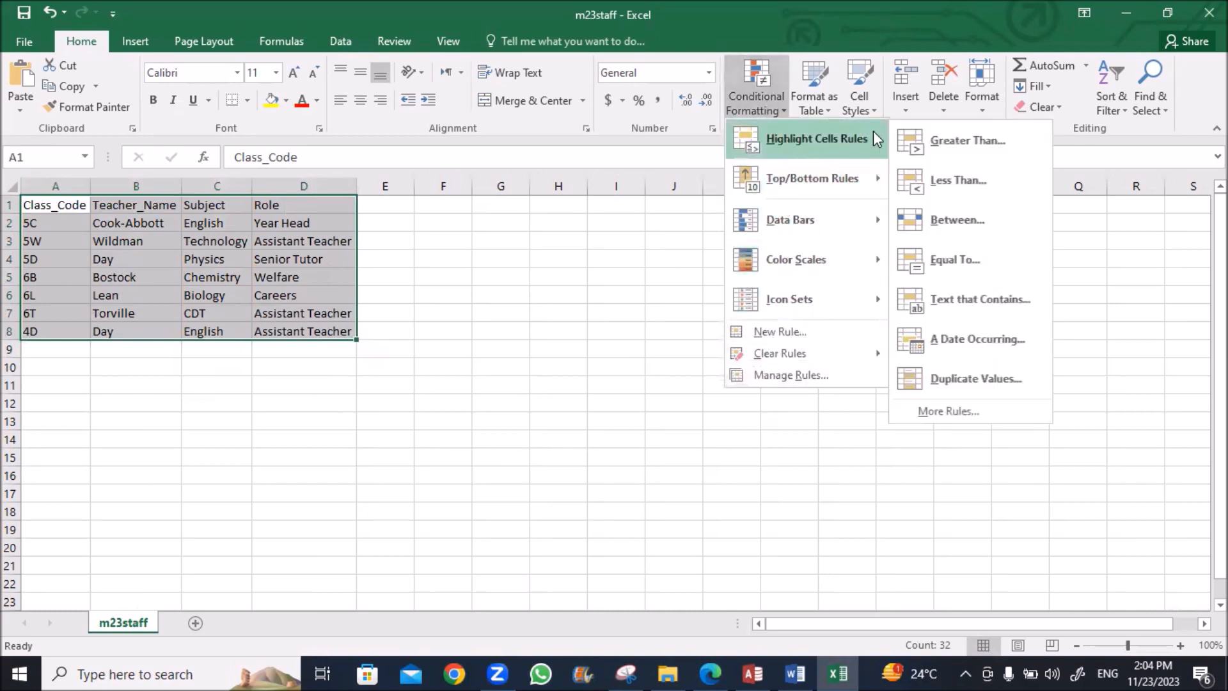
left_click(923, 380)
left_click(735, 392)
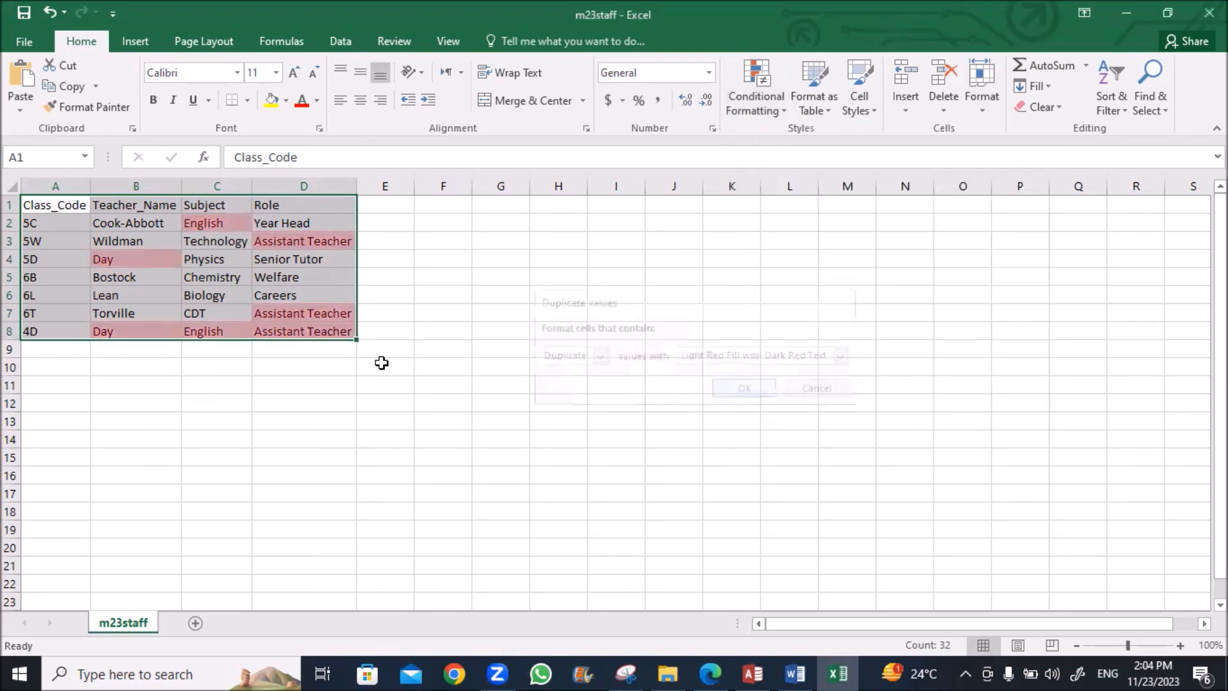
left_click(282, 419)
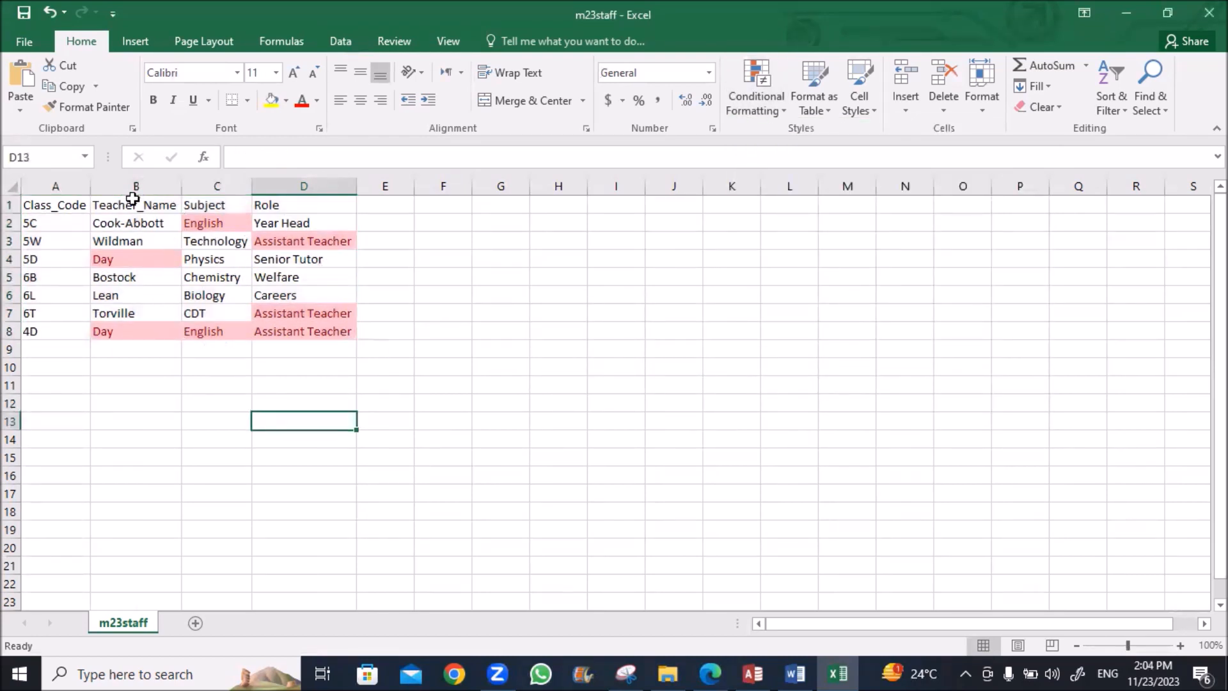
Step: Compare the Teacher_Name, Subject, Role and Class_Code columns for duplicates to identify a primary key, and close m23staff without saving
left_click(135, 187)
left_click(225, 186)
left_click(261, 187)
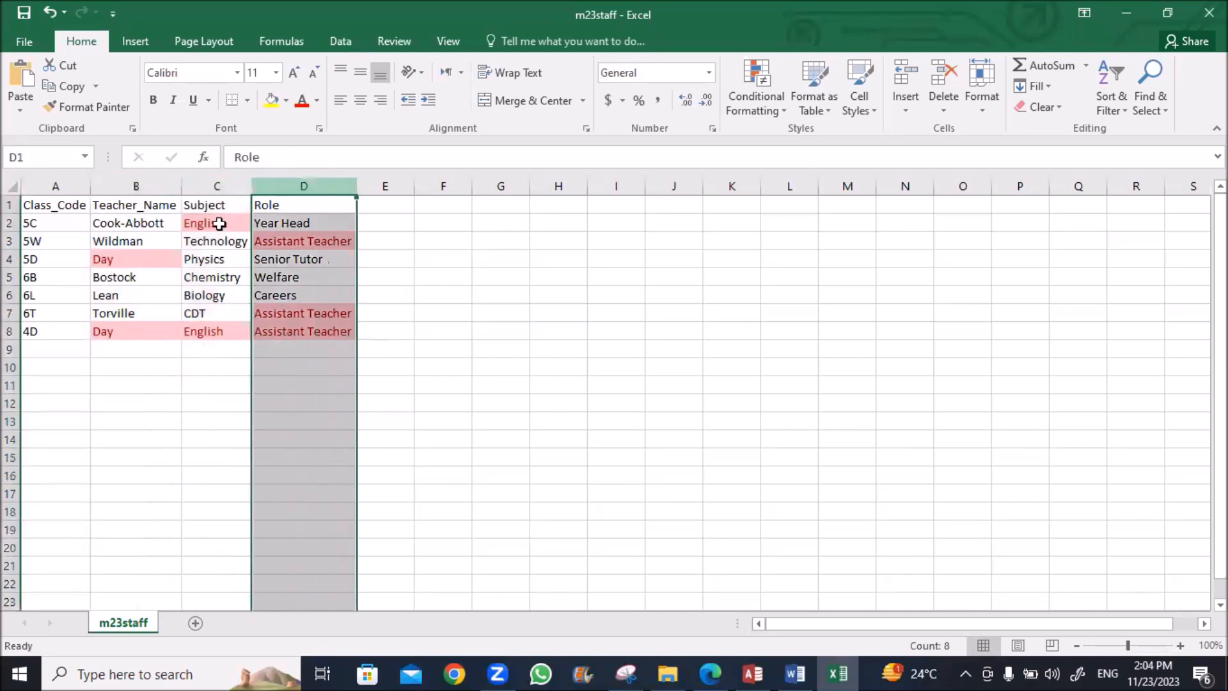
left_click(40, 186)
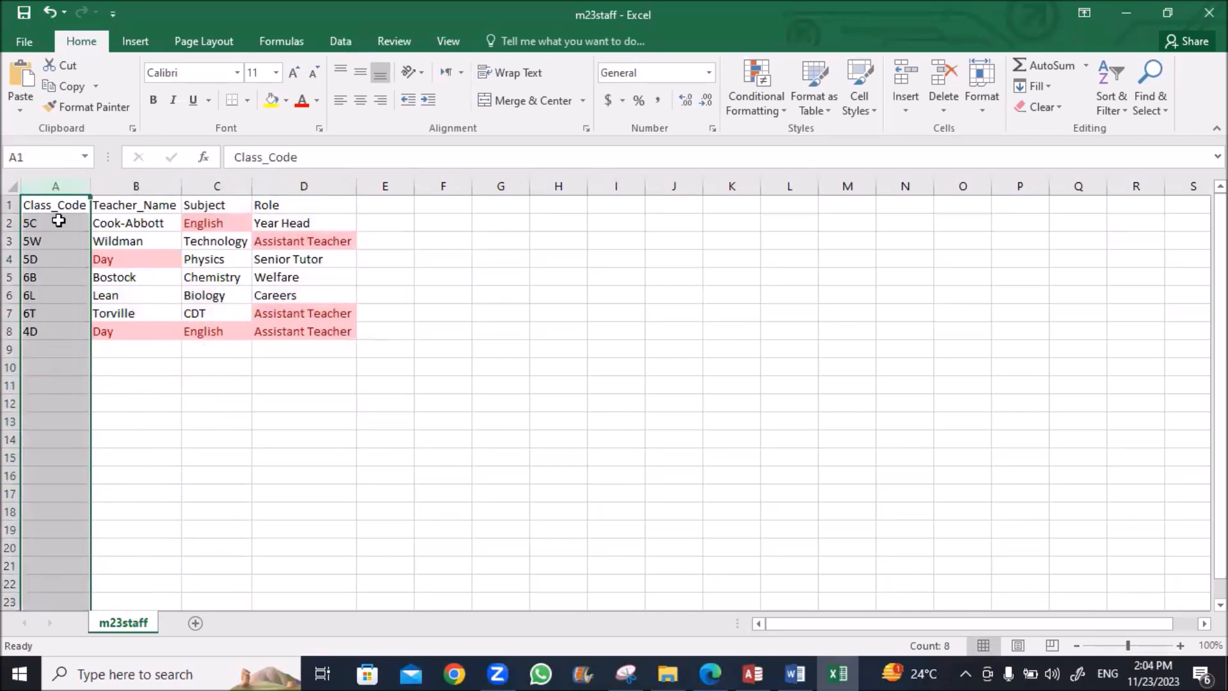
left_click(59, 204)
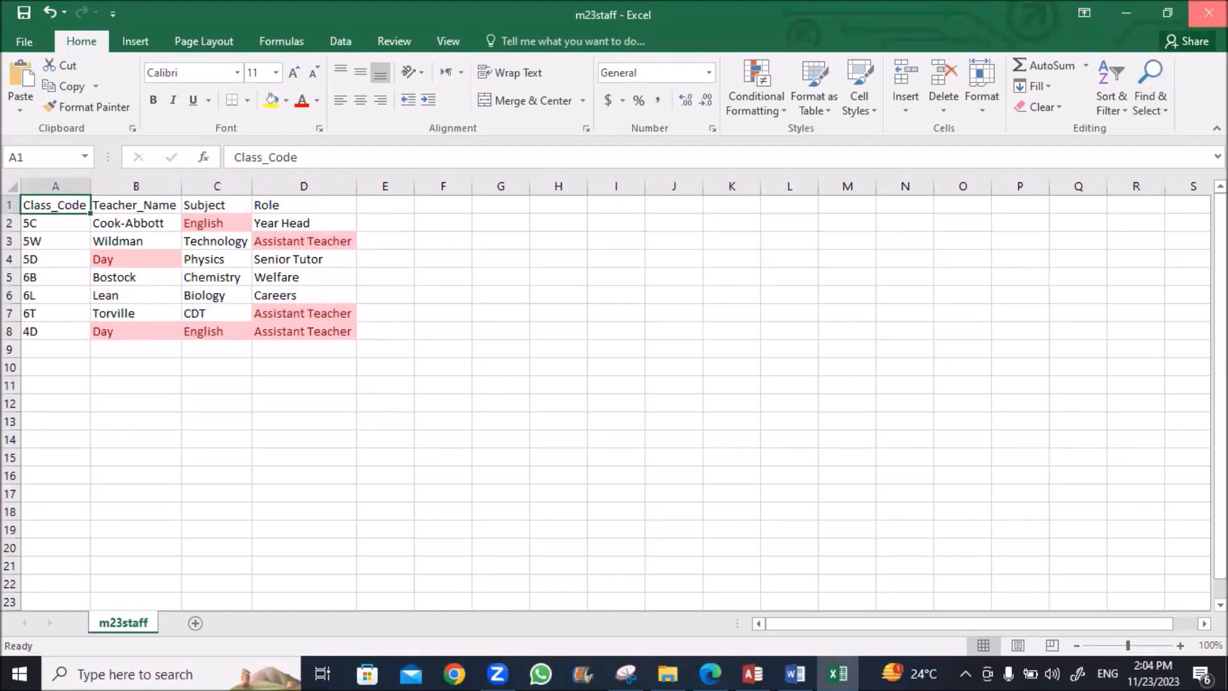
left_click(1208, 13)
left_click(616, 356)
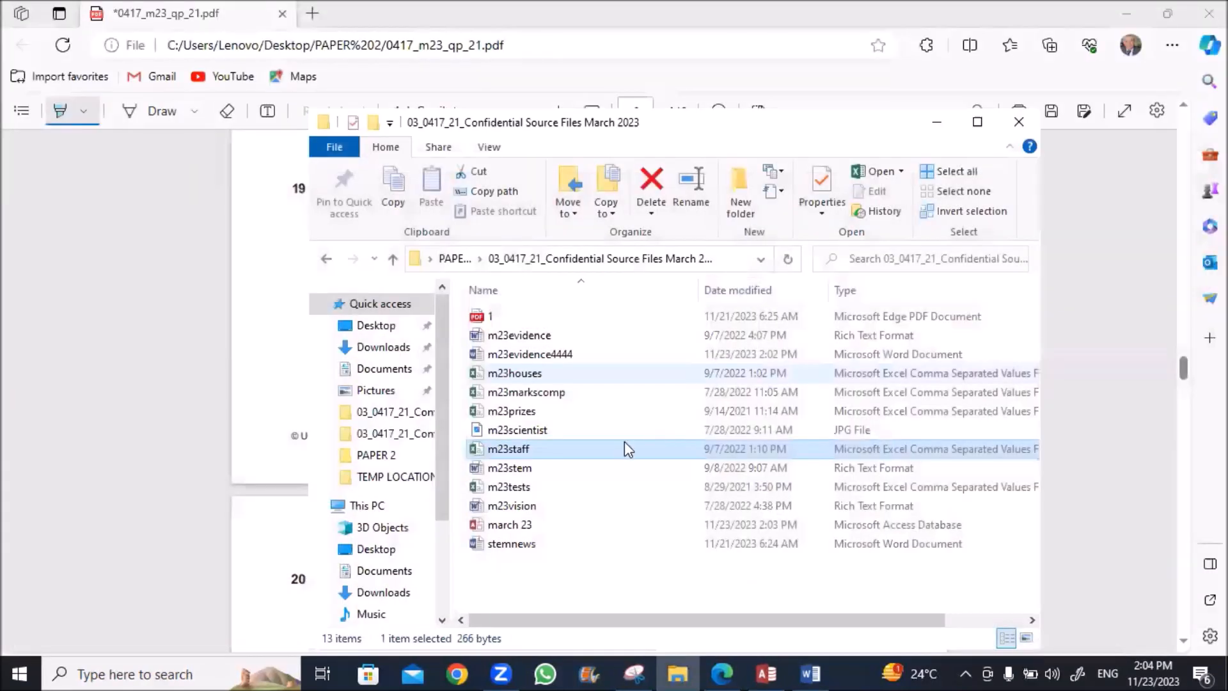
left_click(766, 673)
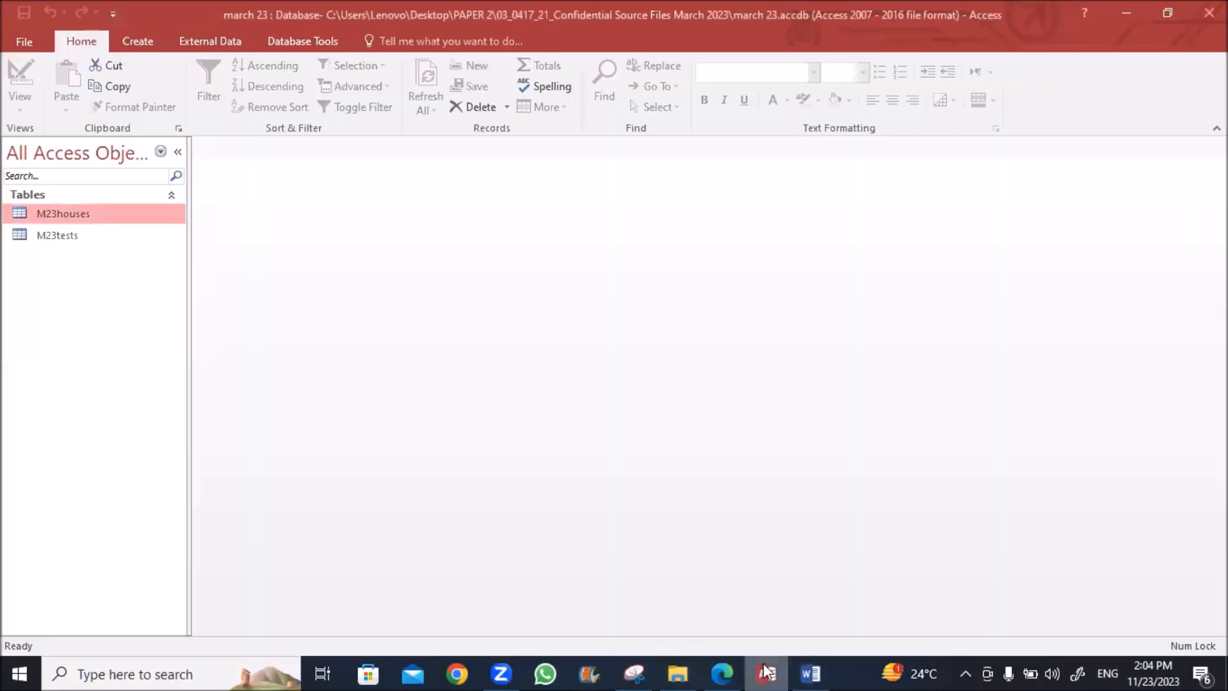
right_click(95, 213)
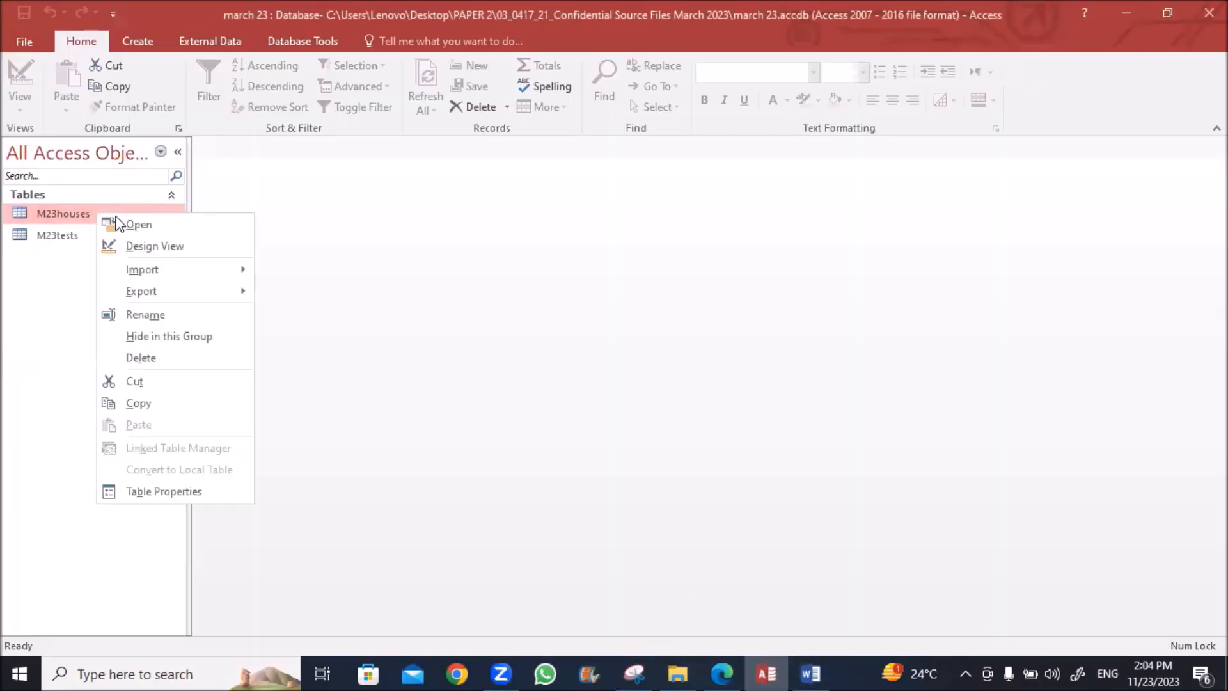
mouse_move(167, 271)
left_click(324, 334)
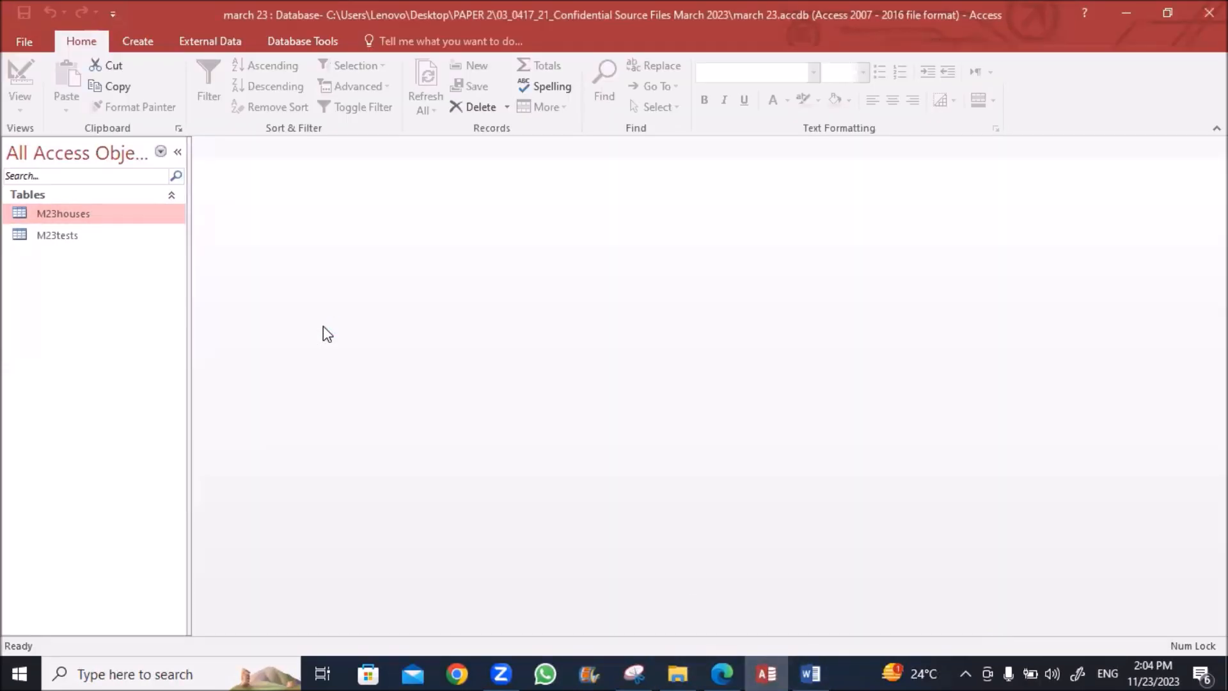
left_click(876, 213)
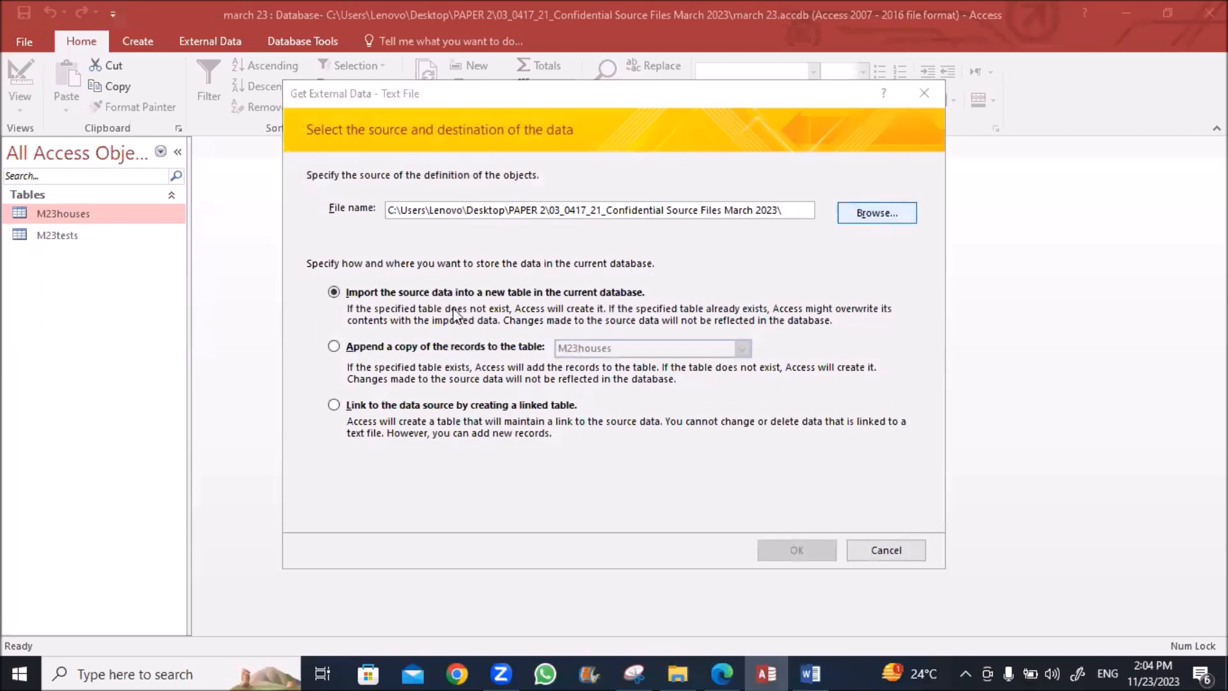
left_click(486, 316)
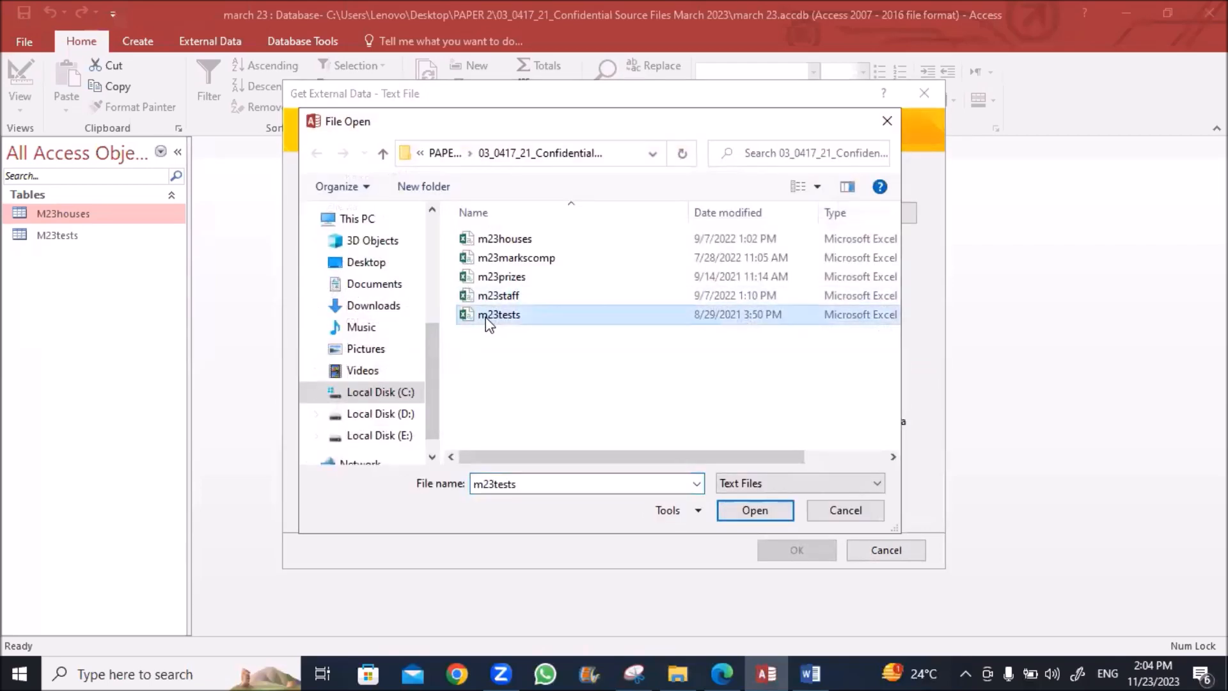
left_click(751, 516)
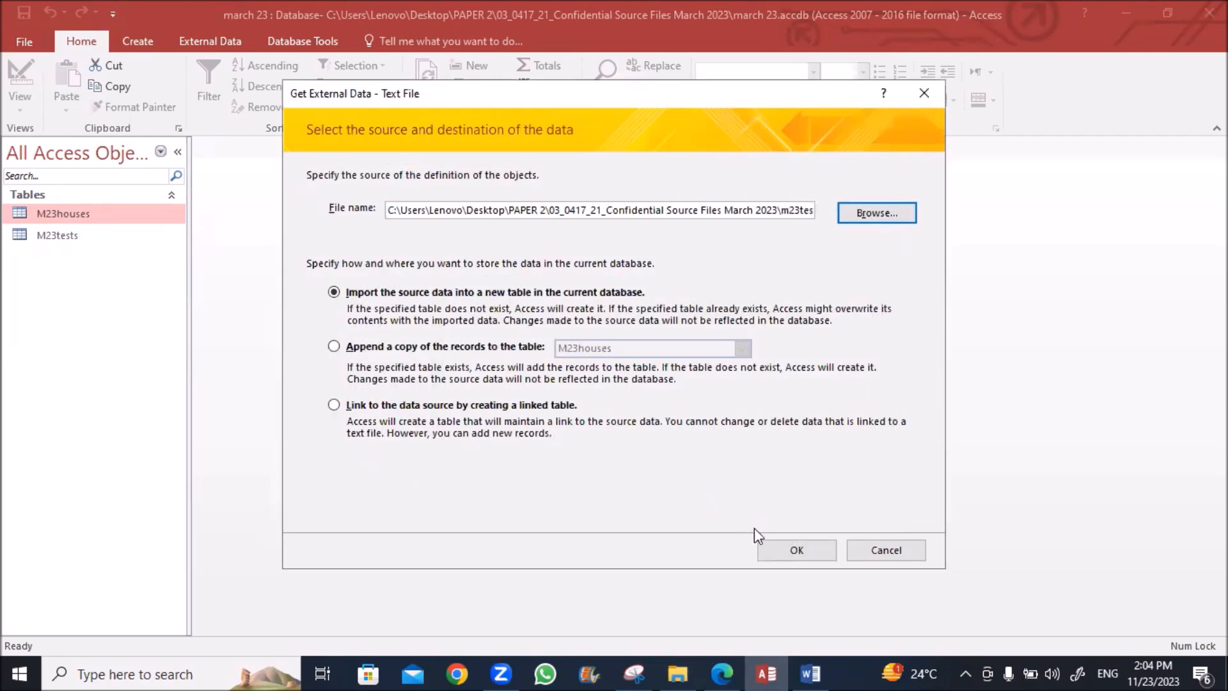
left_click(799, 557)
left_click(361, 515)
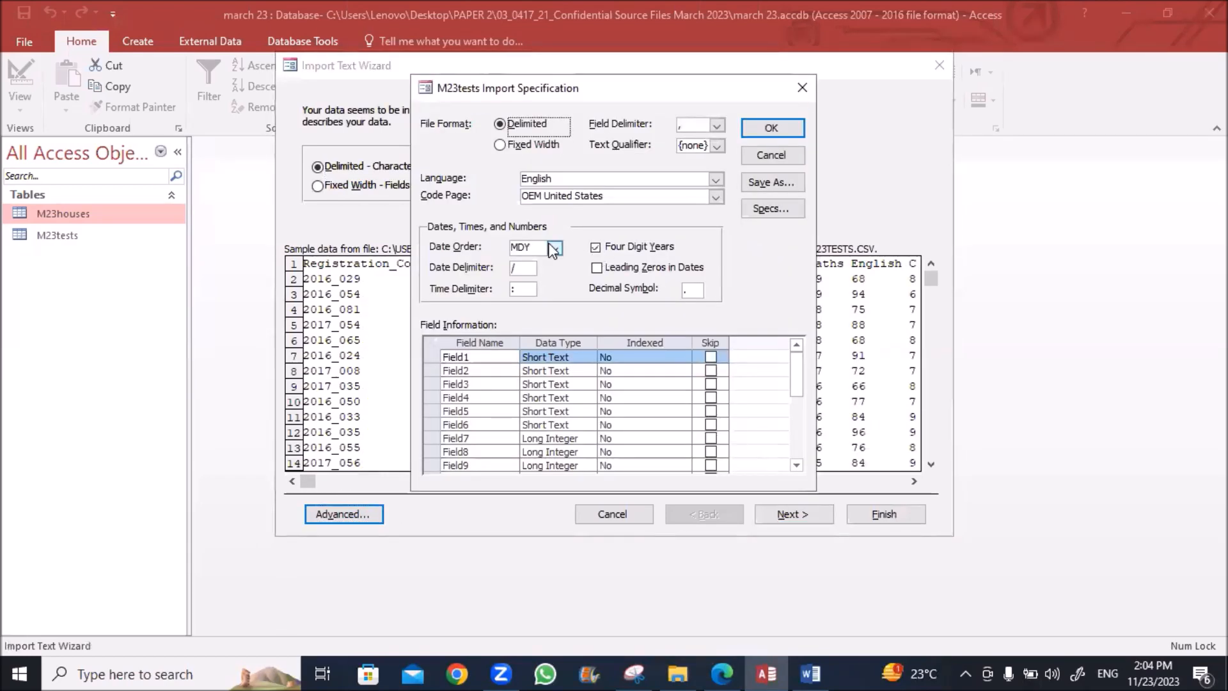
left_click(553, 248)
left_click(545, 263)
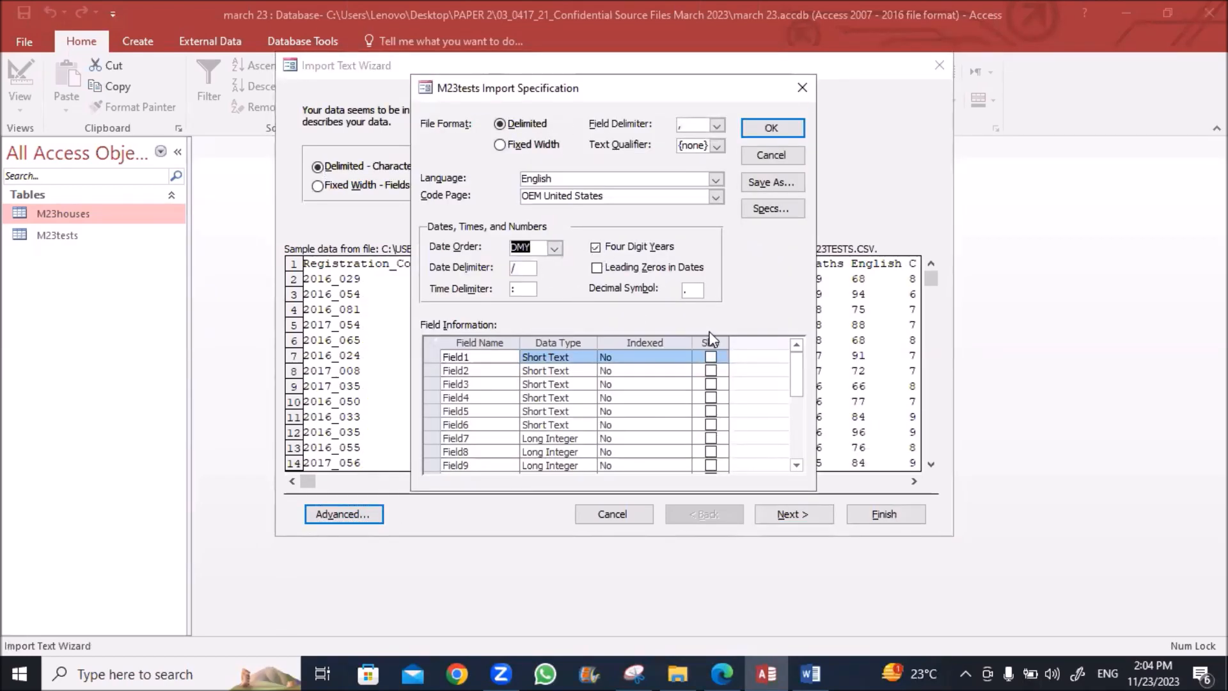
left_click(771, 127)
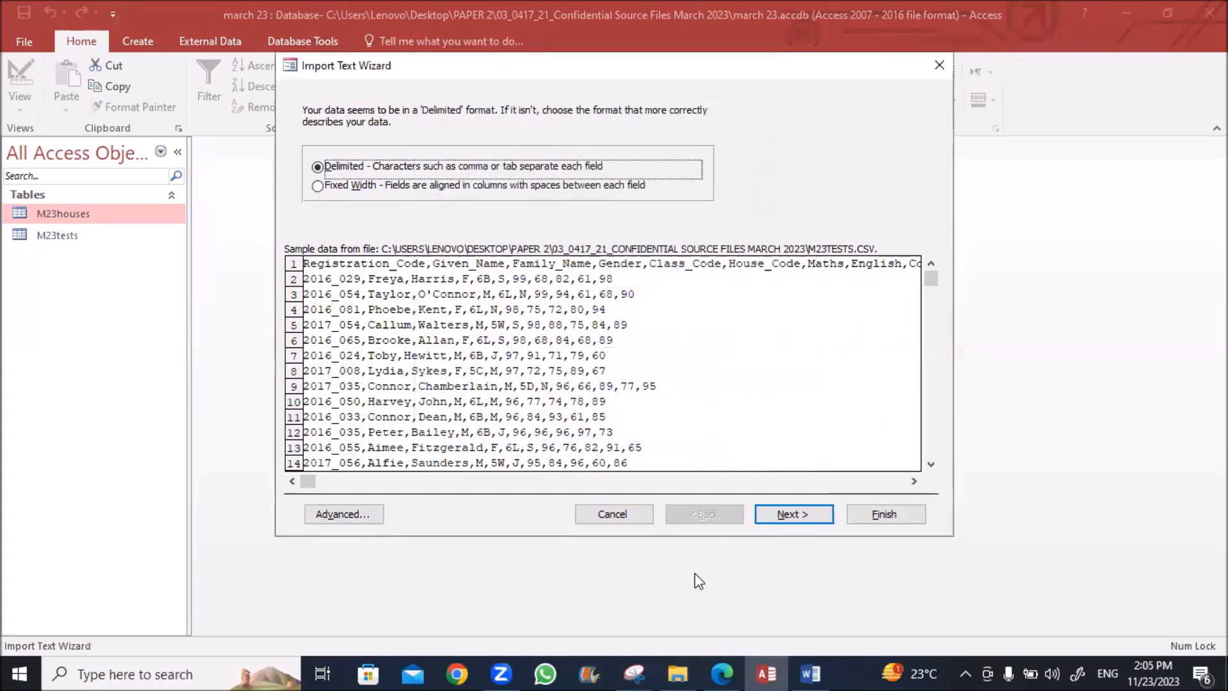
left_click(785, 515)
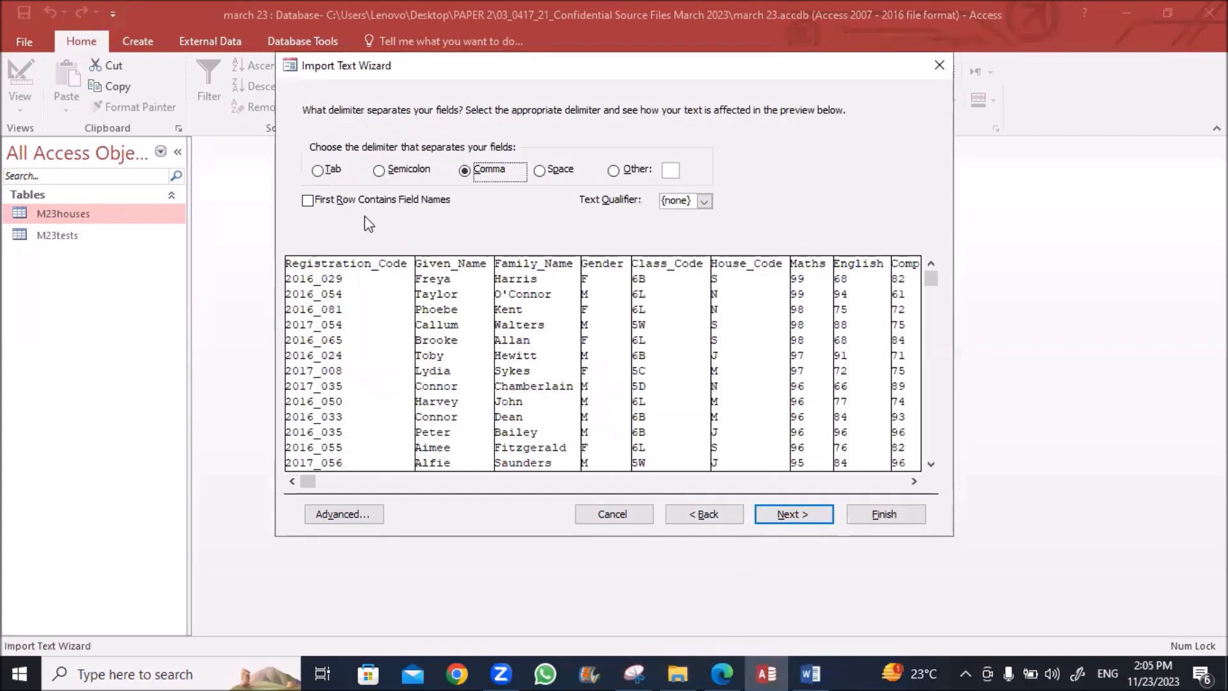
left_click(321, 198)
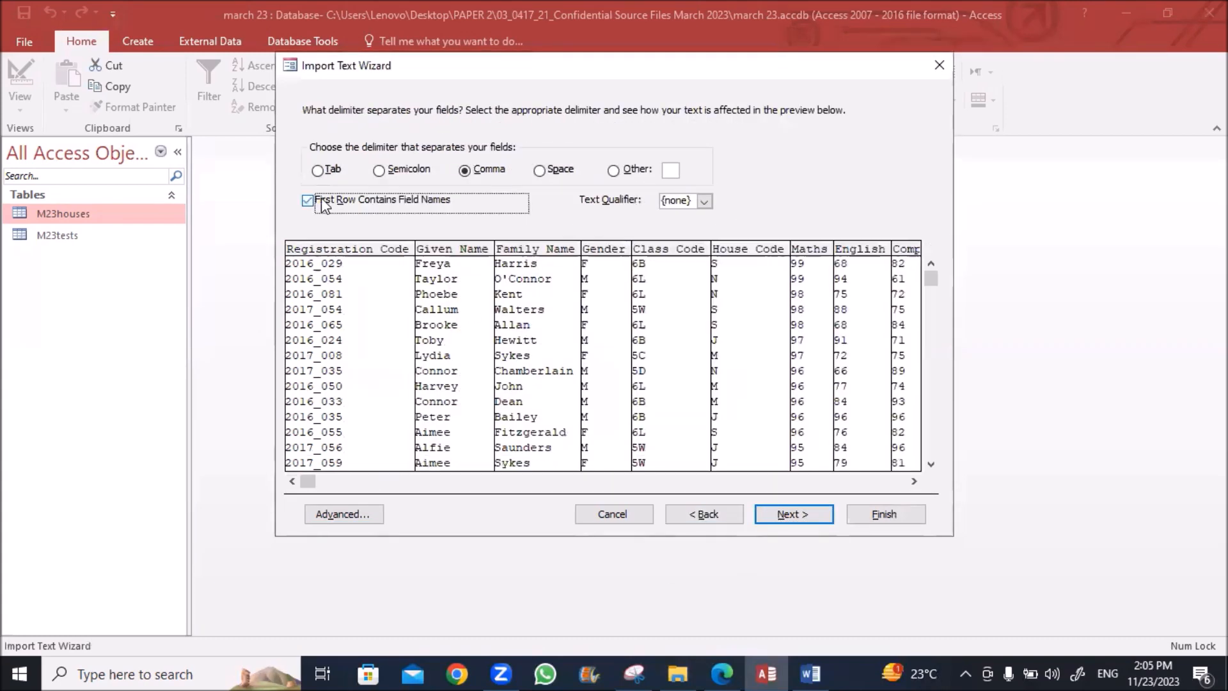
left_click(785, 515)
left_click(785, 516)
left_click(691, 177)
left_click(703, 177)
left_click(702, 187)
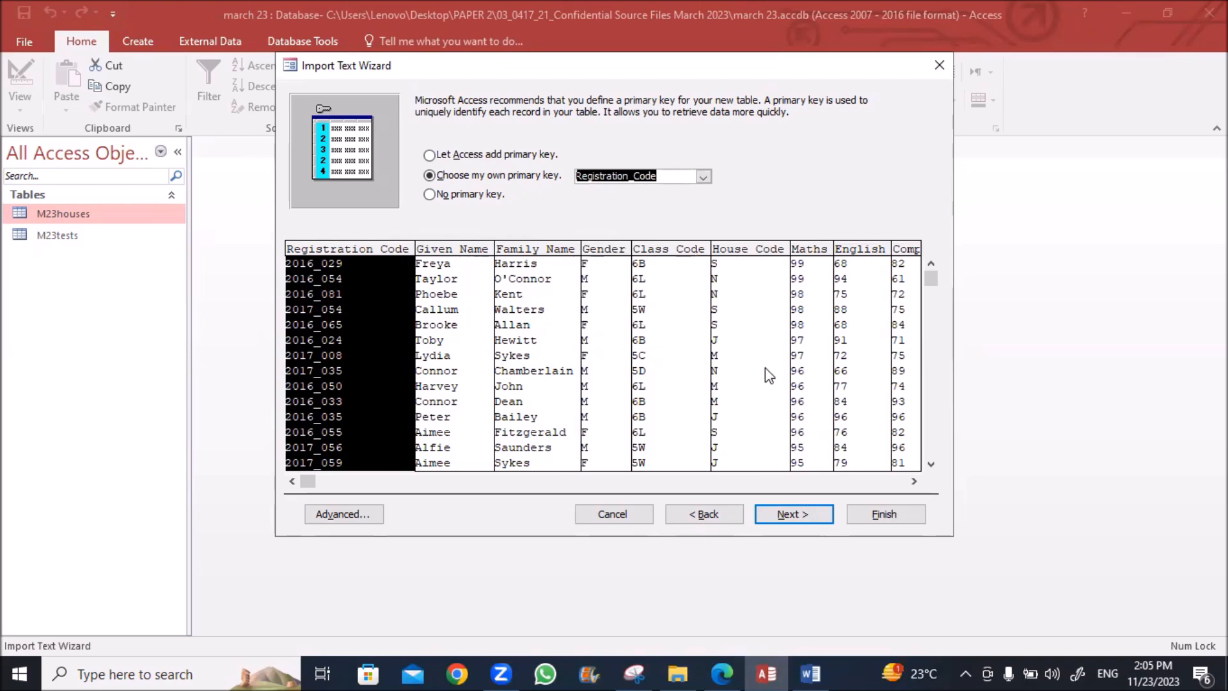
left_click(622, 513)
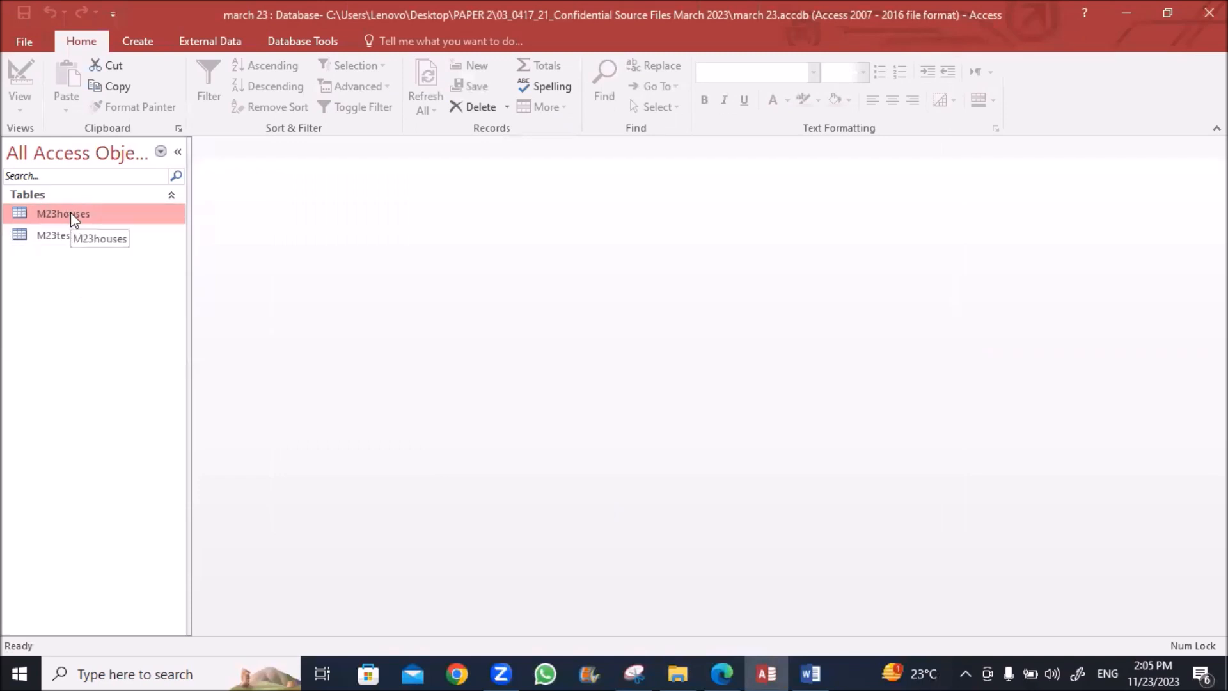
Step: Check question 19 in the exam paper, return to Access and begin importing the text file m23staff into a new table
left_click(726, 672)
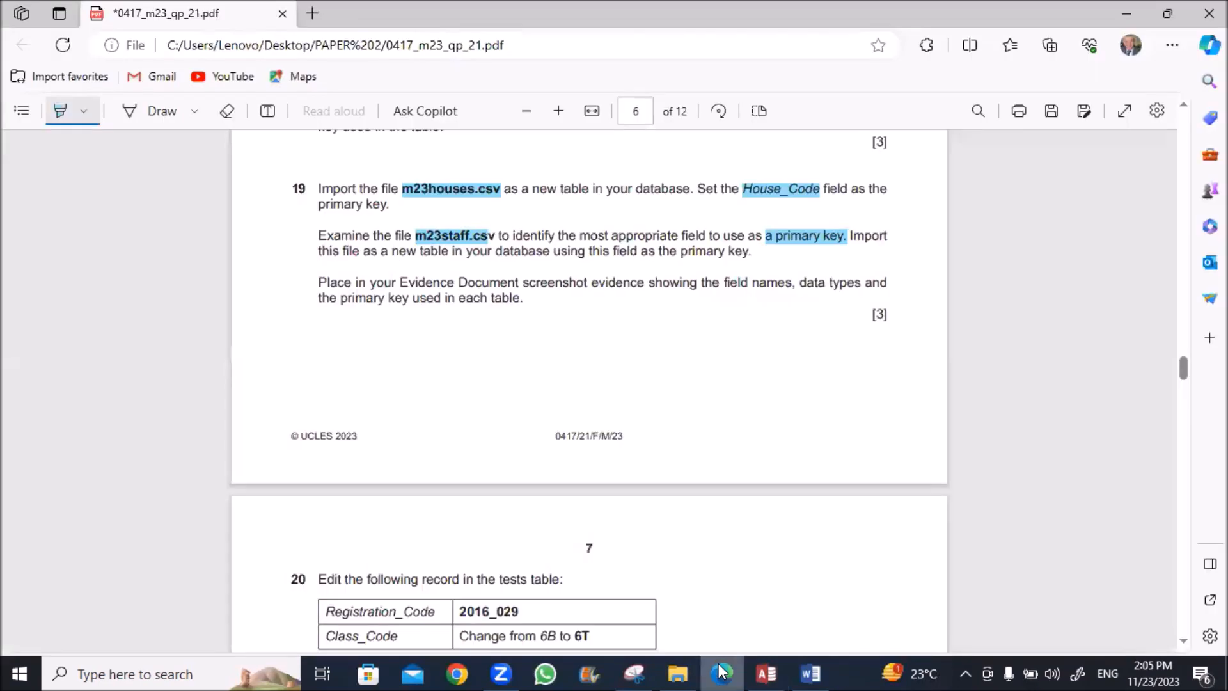
left_click(721, 671)
right_click(77, 221)
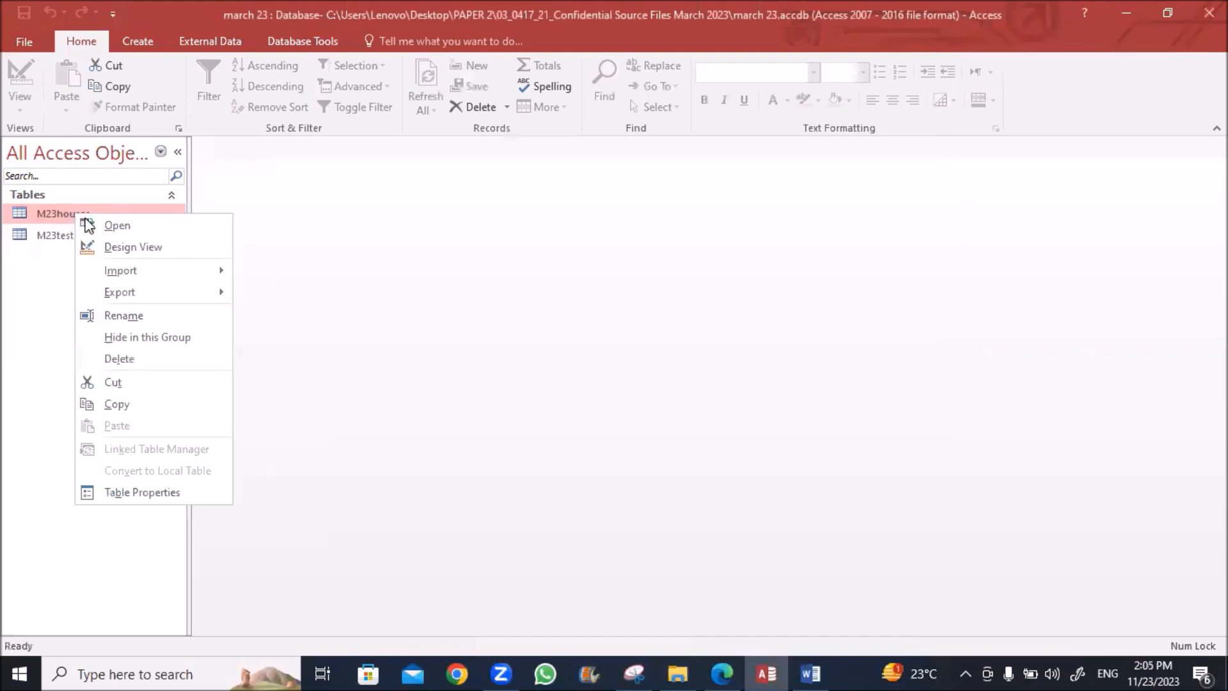
mouse_move(144, 271)
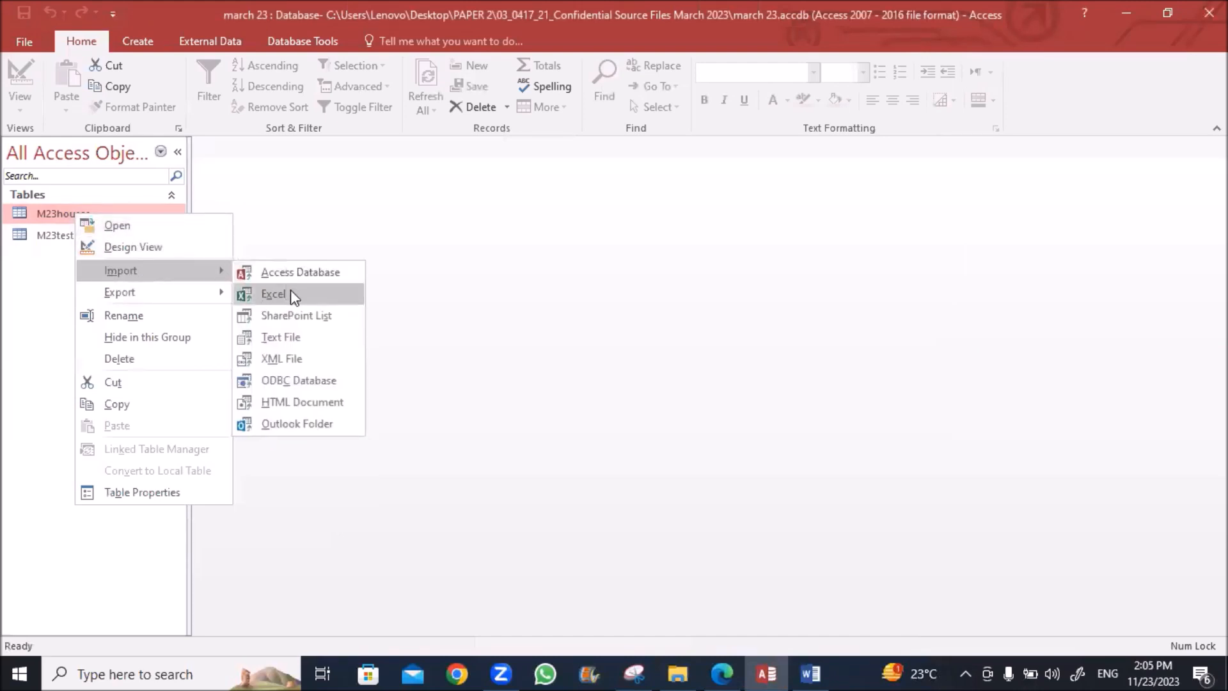
left_click(273, 339)
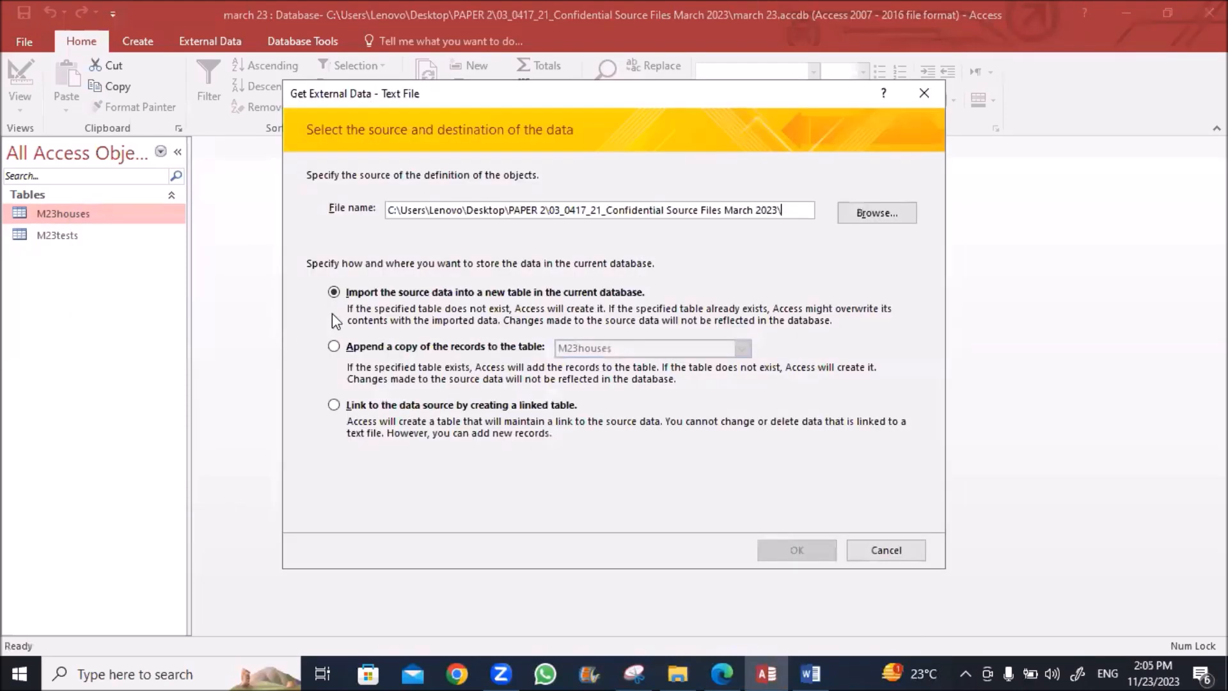
left_click(882, 215)
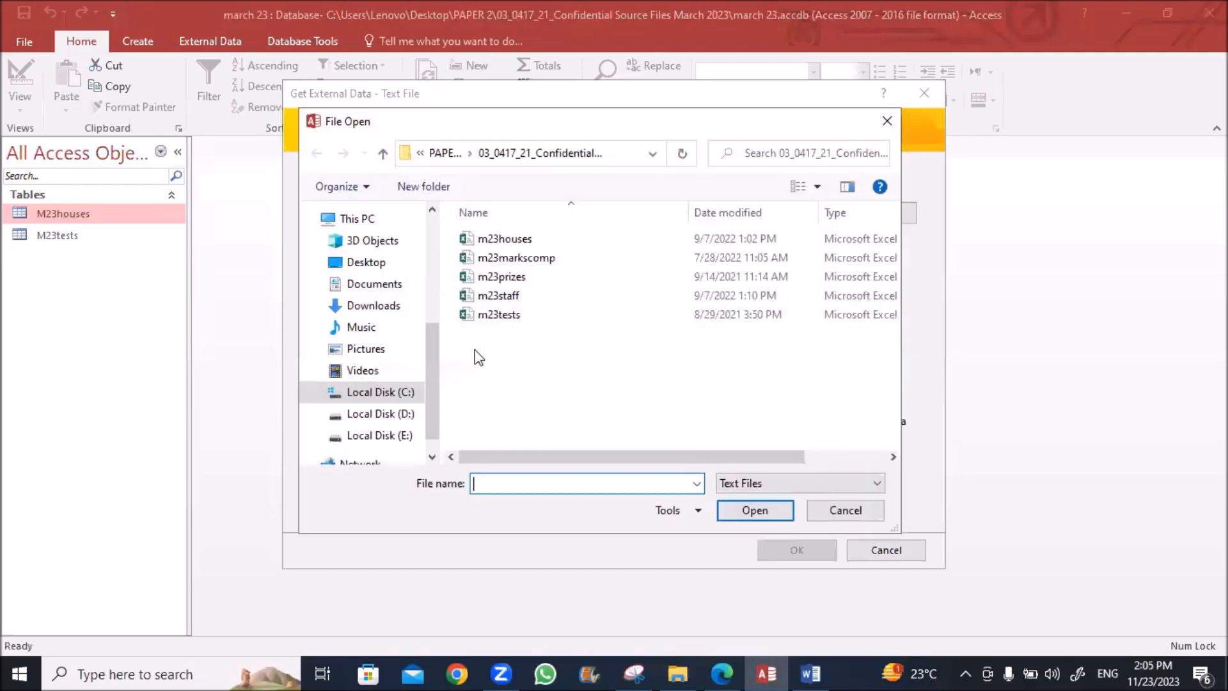
left_click(491, 298)
double_click(492, 298)
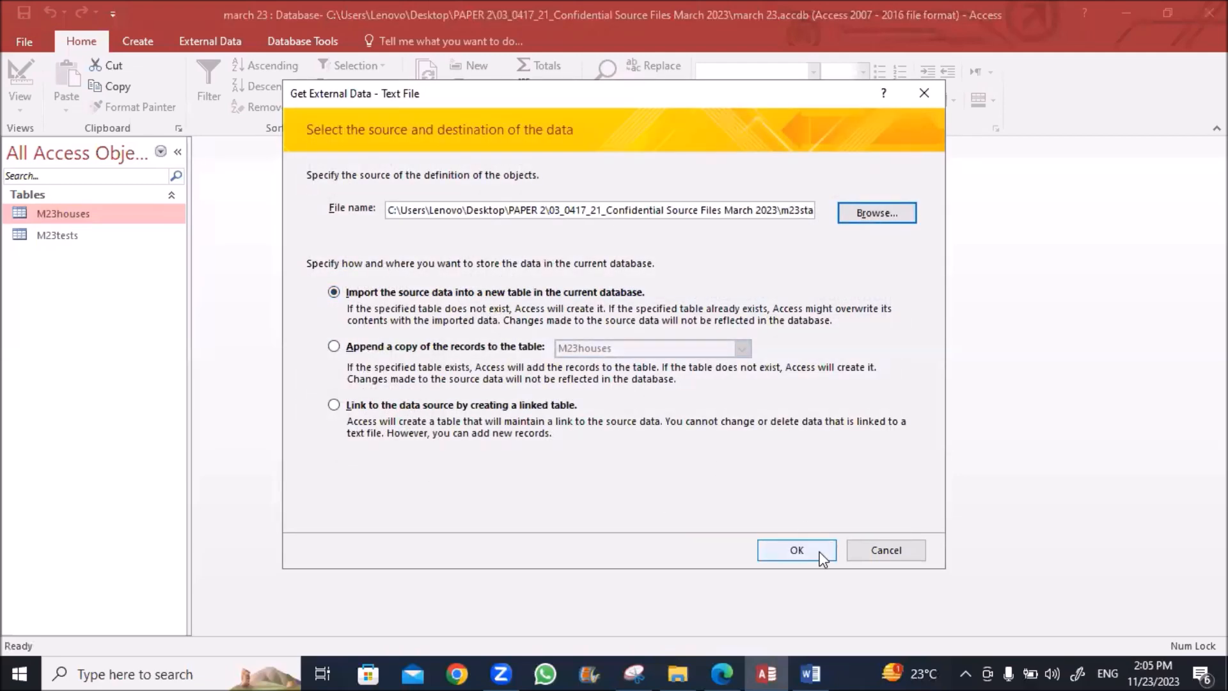
left_click(787, 549)
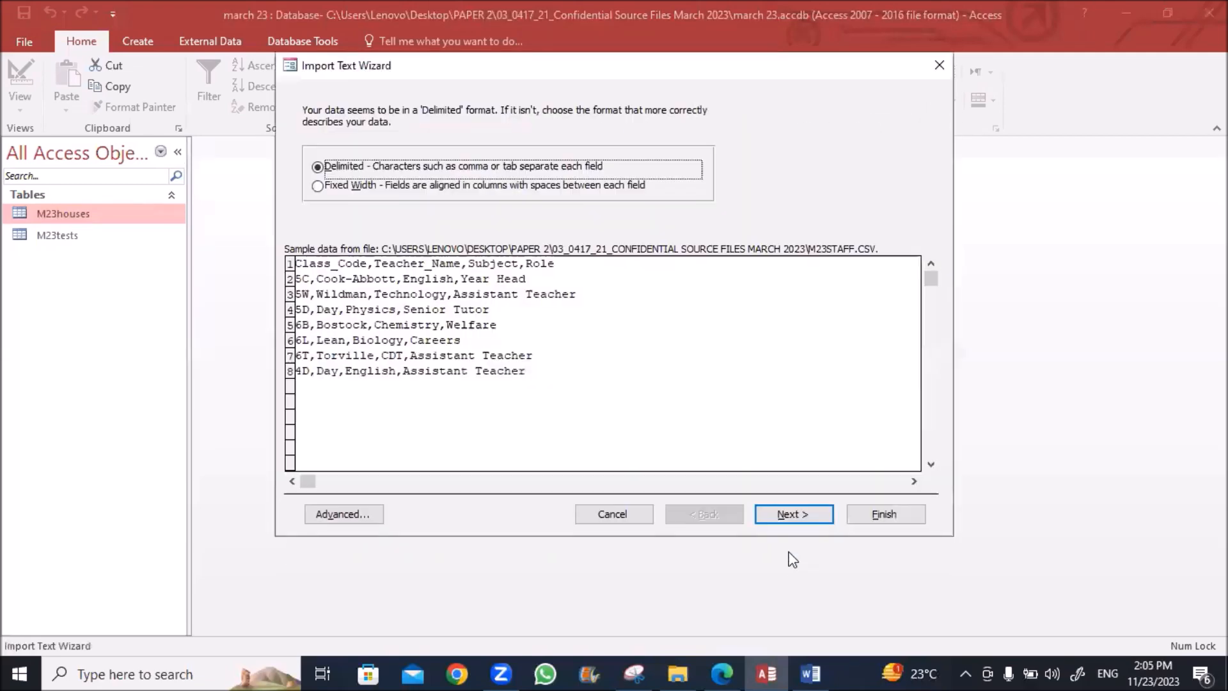
Step: Keep the comma delimiter, treat the first row as field names, and set the import specification's date order to DMY
left_click(791, 514)
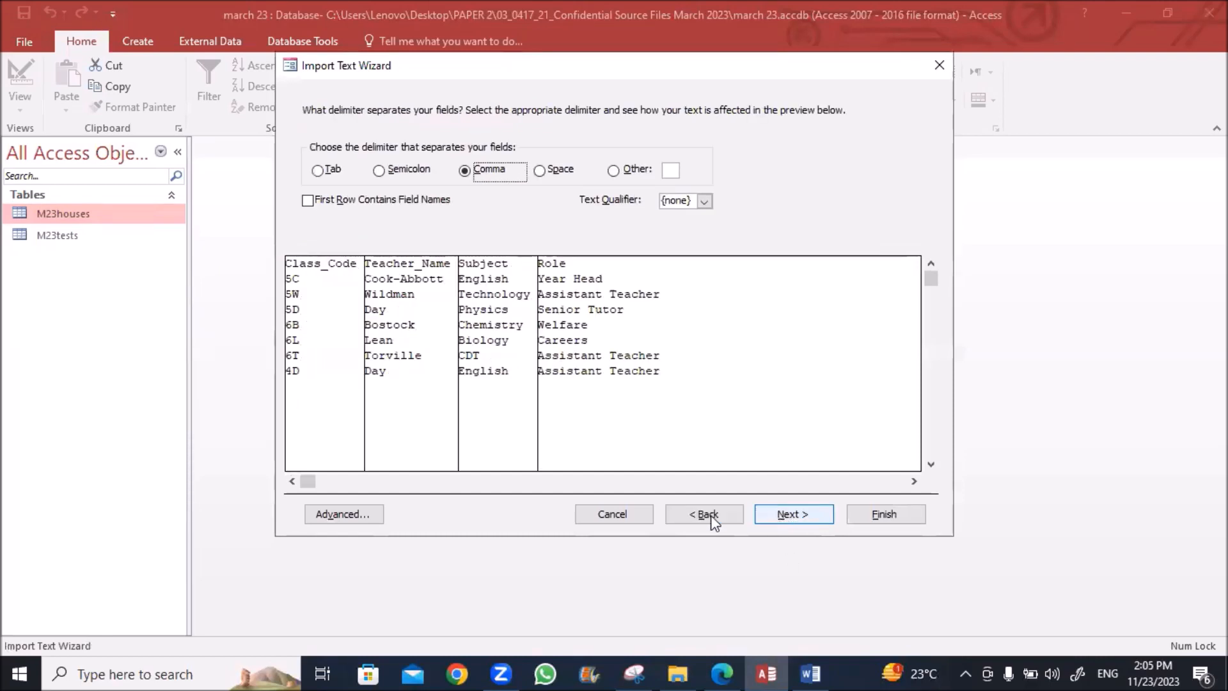
left_click(308, 200)
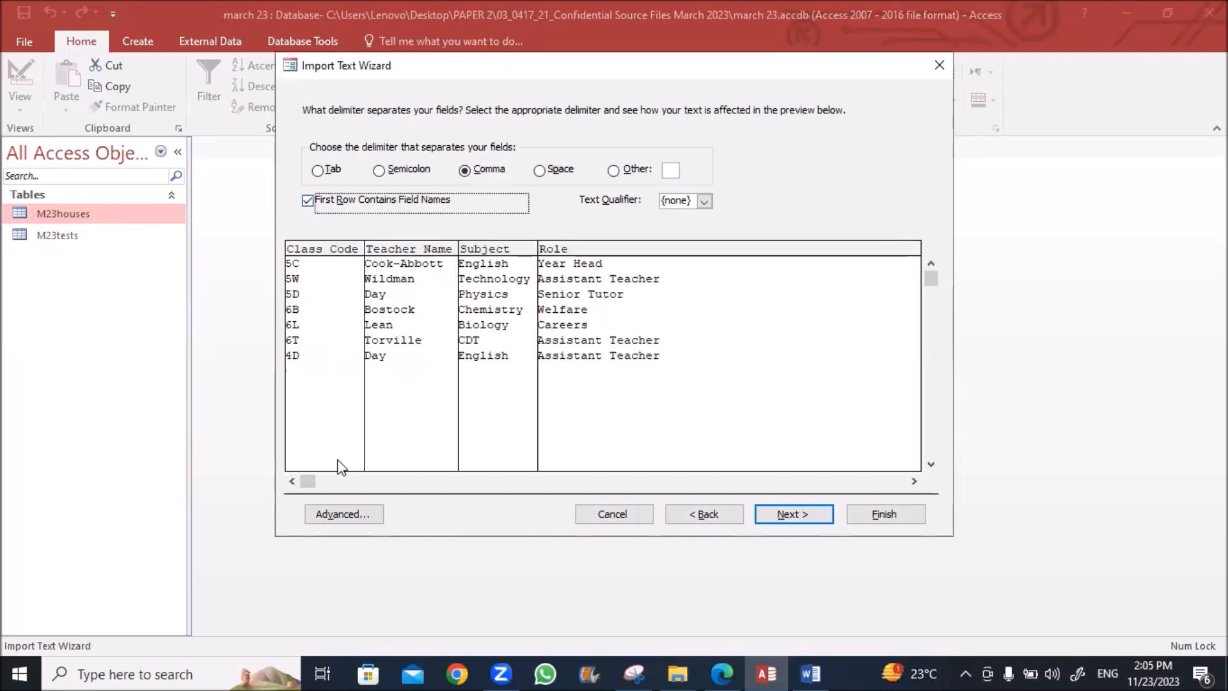
left_click(331, 513)
left_click(554, 248)
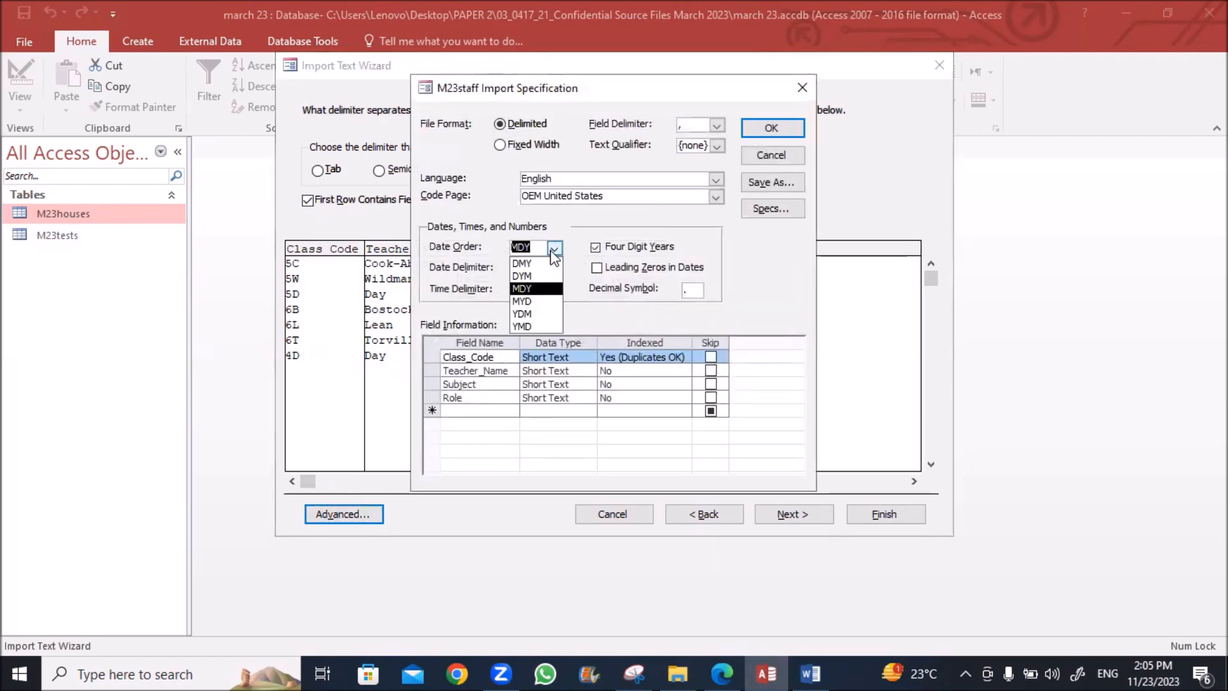
left_click(536, 260)
left_click(757, 128)
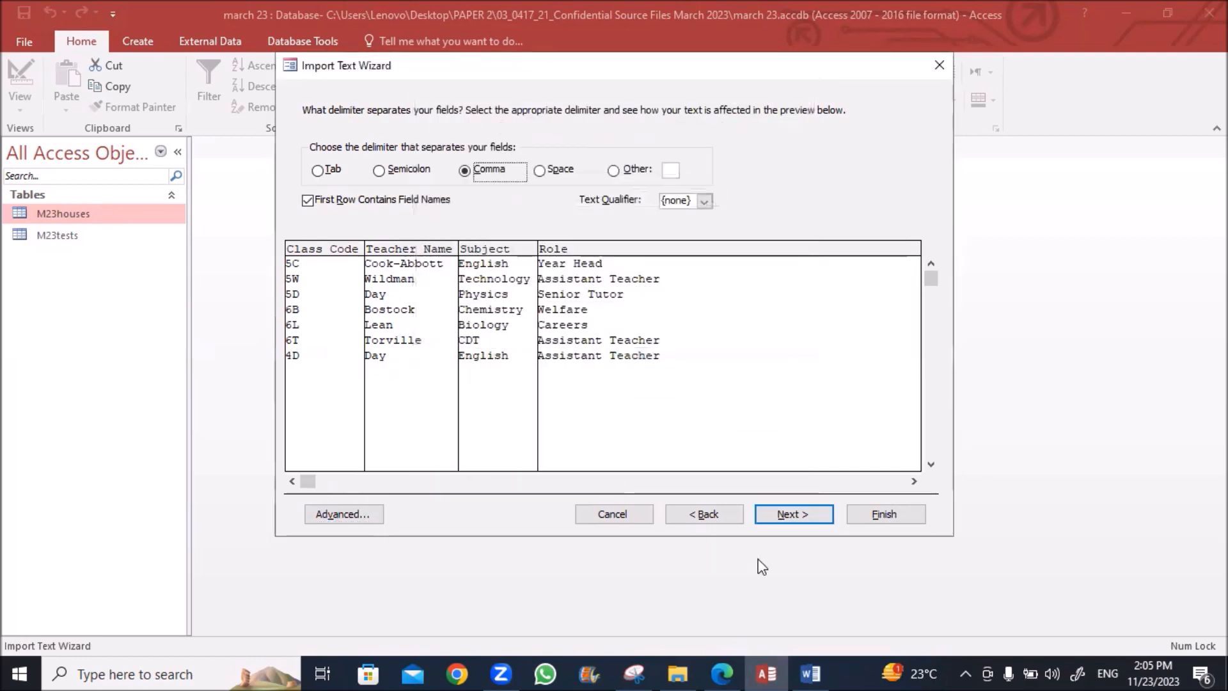
Step: Set Class_Code as the primary key and finish importing the data into a table named M23staff
left_click(802, 515)
left_click(799, 515)
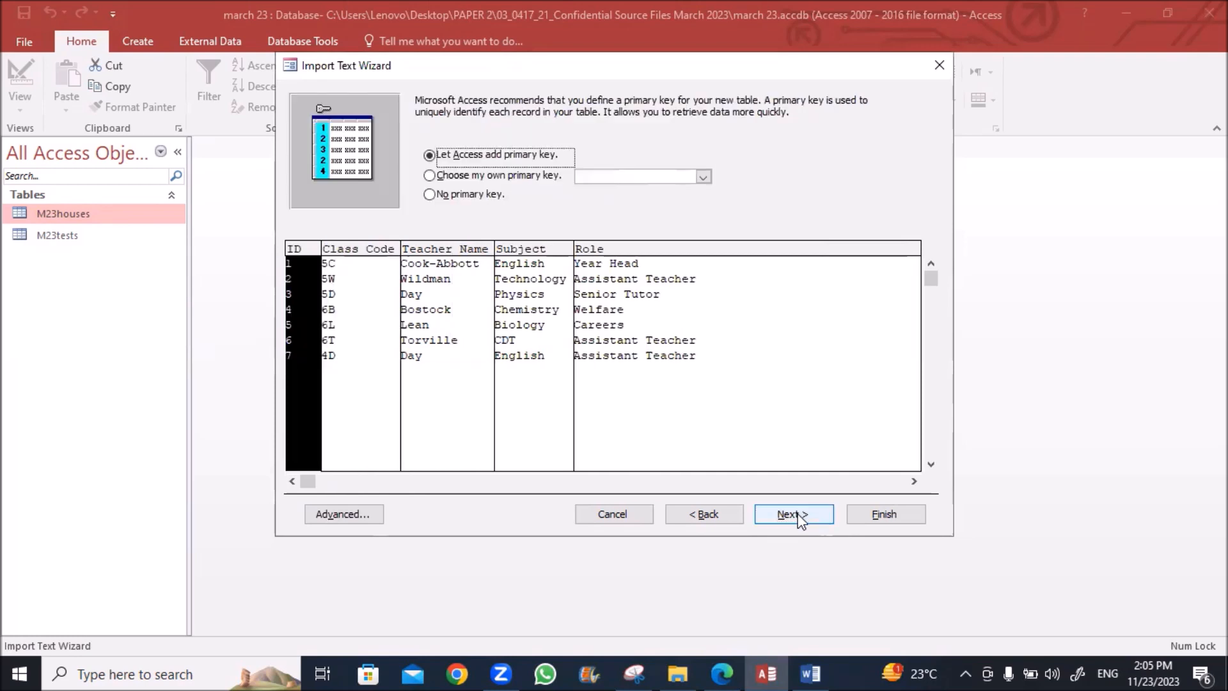
left_click(702, 176)
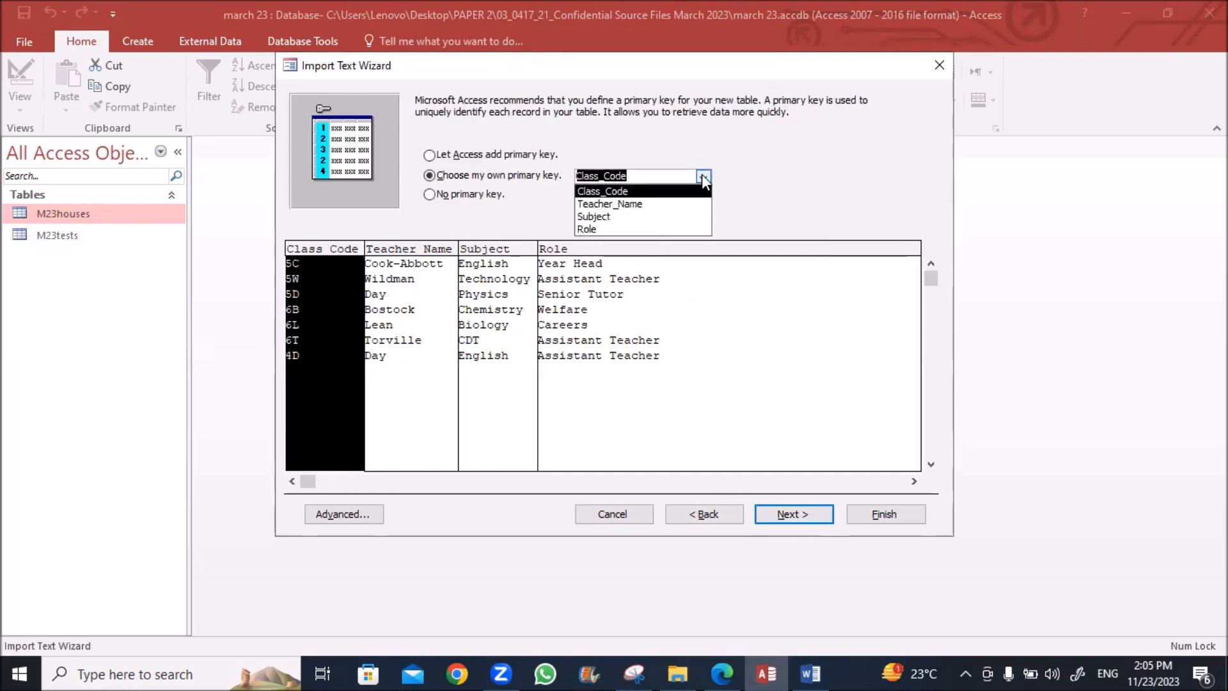
left_click(663, 192)
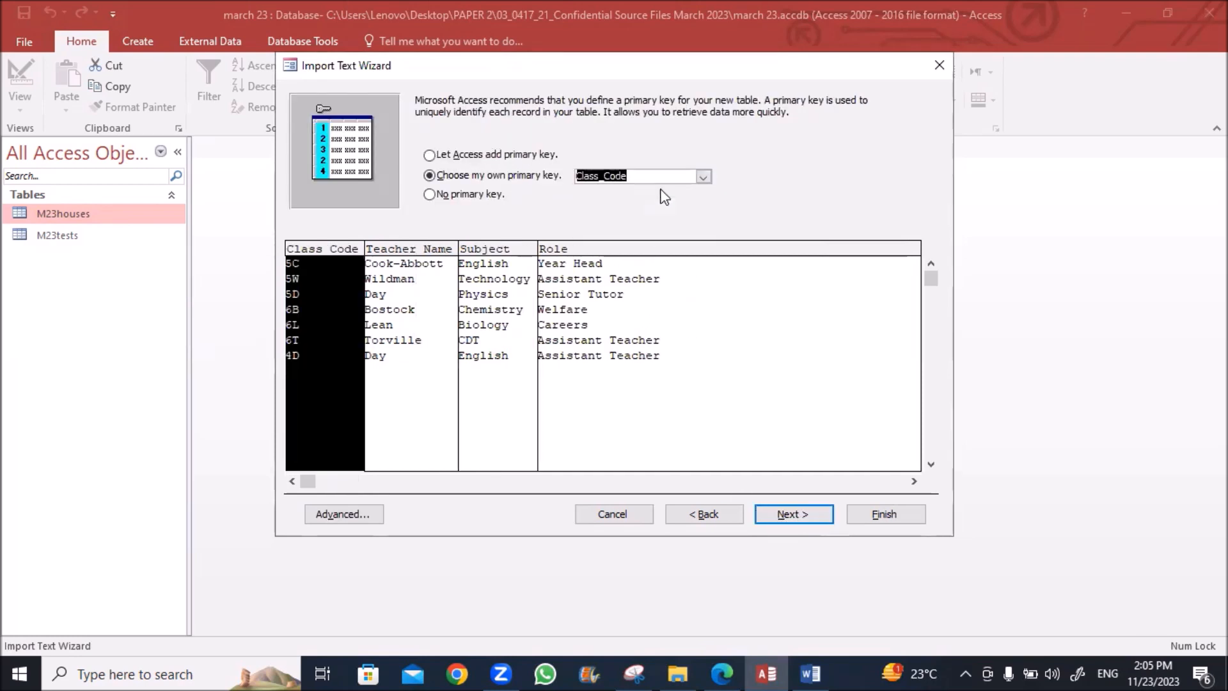
left_click(787, 515)
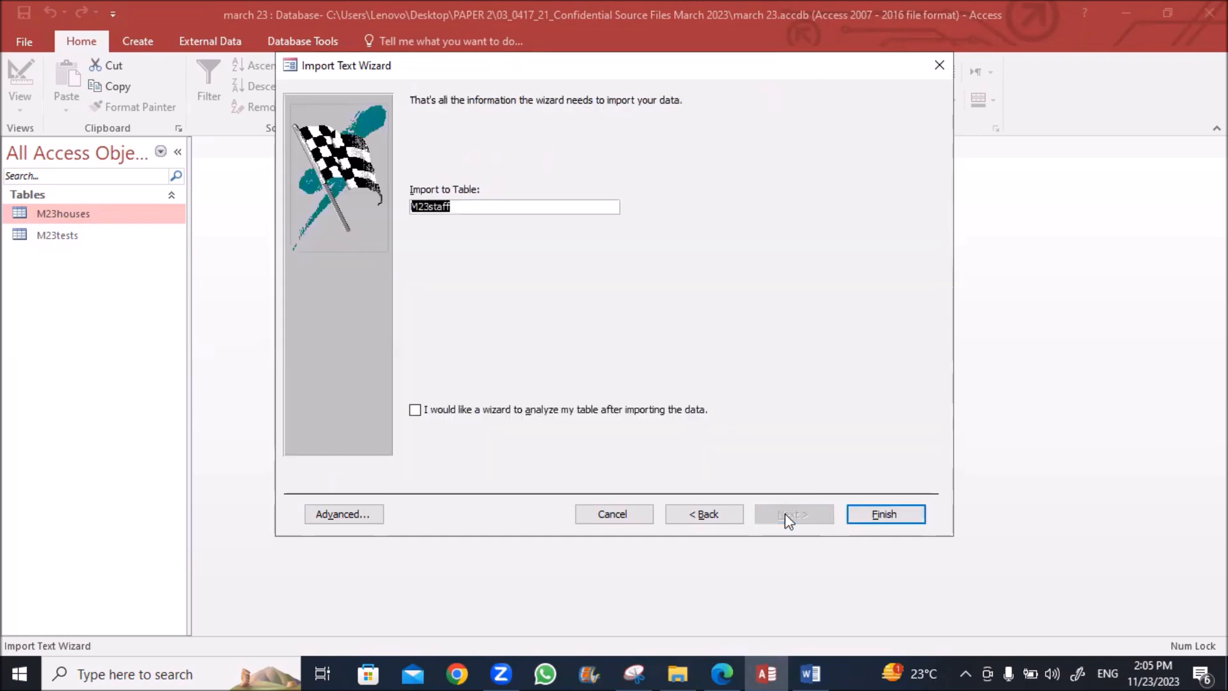
left_click(853, 513)
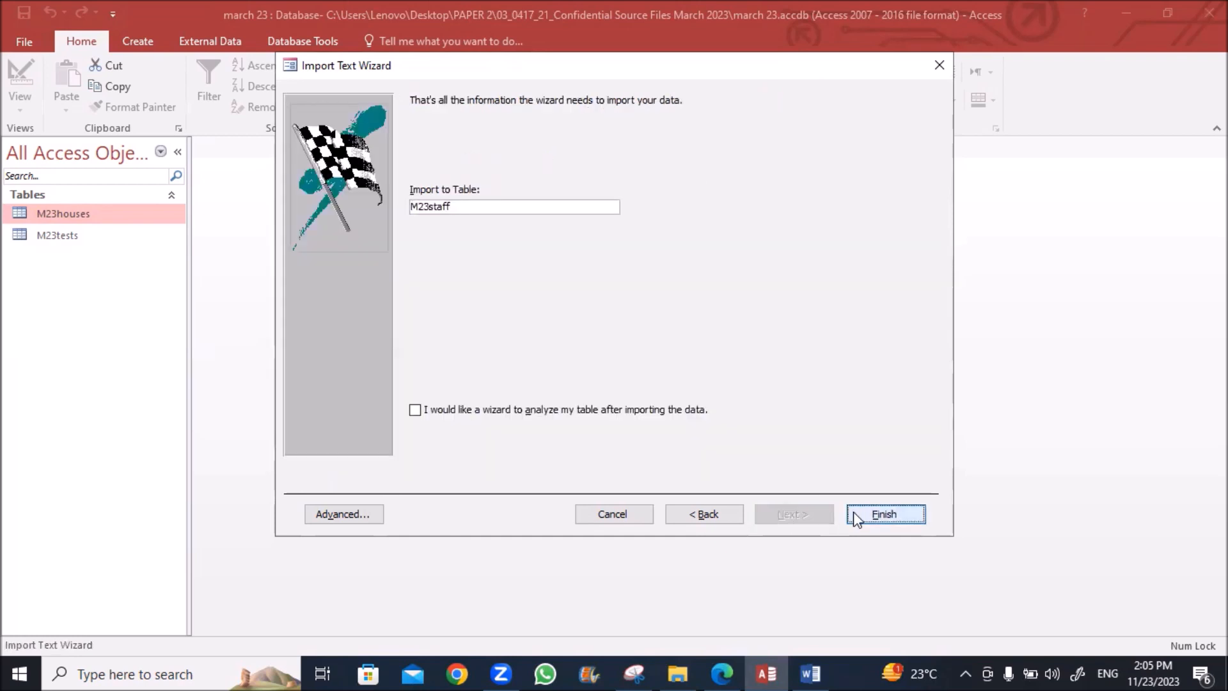
left_click(867, 563)
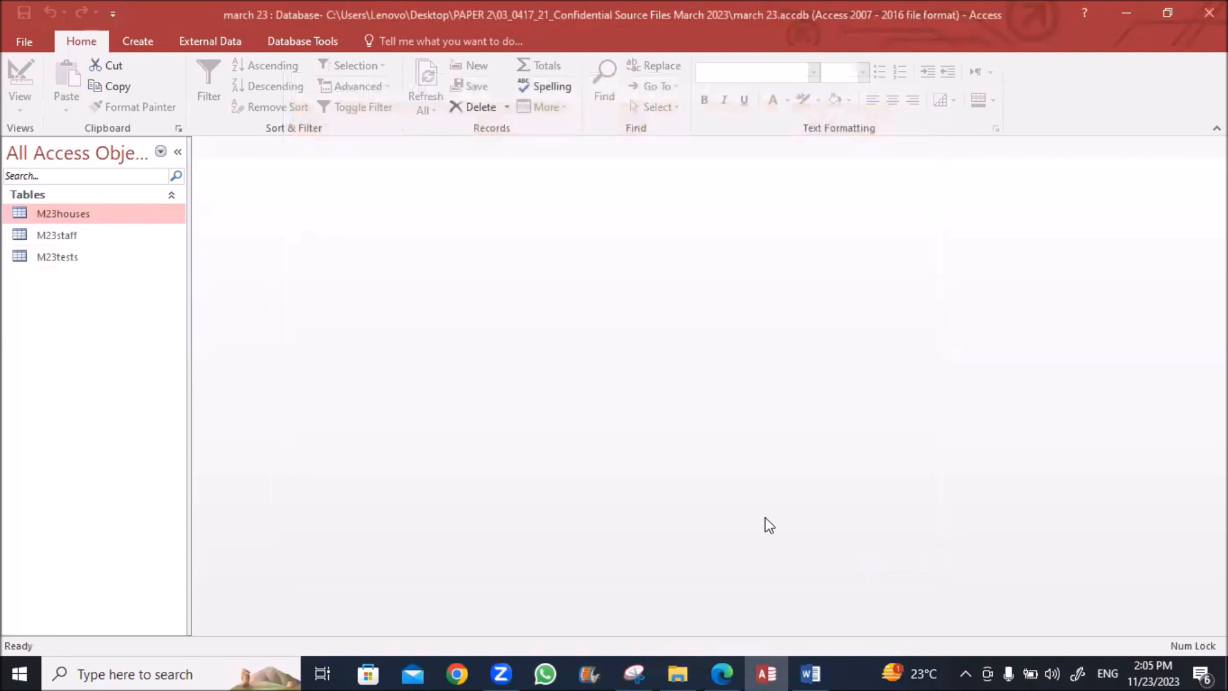
Step: Review the M23staff records and its field names, data types and primary key in Design View, and close the table
left_click(68, 239)
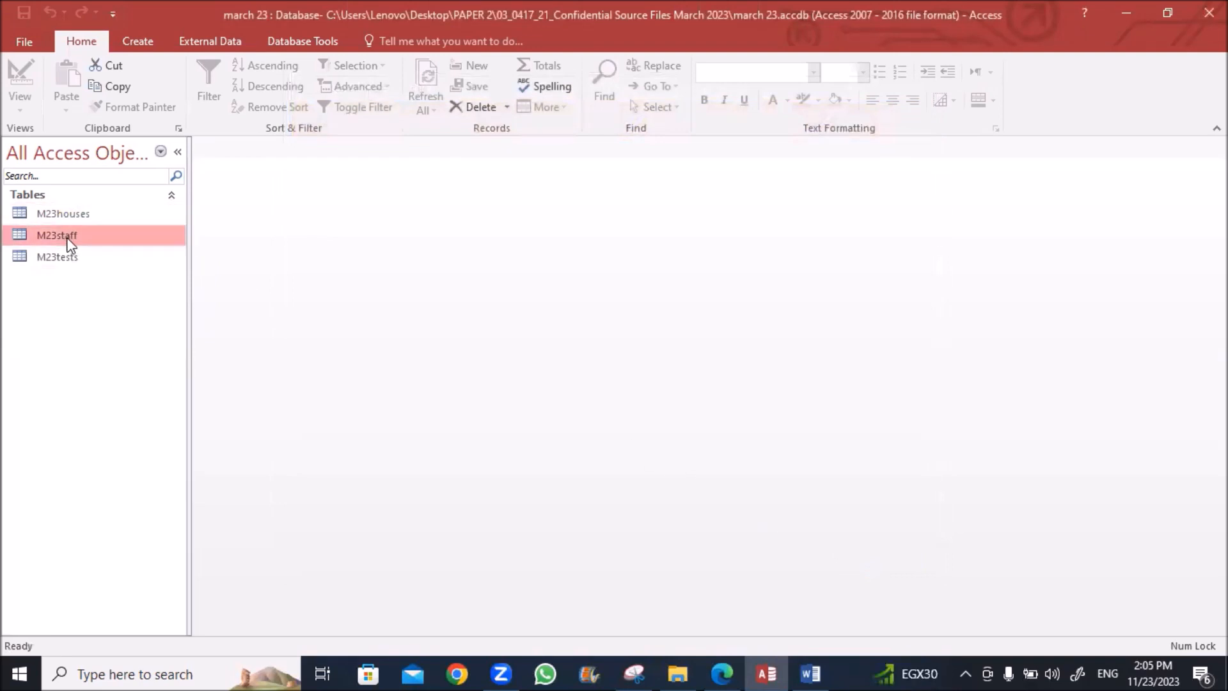
double_click(68, 238)
right_click(69, 242)
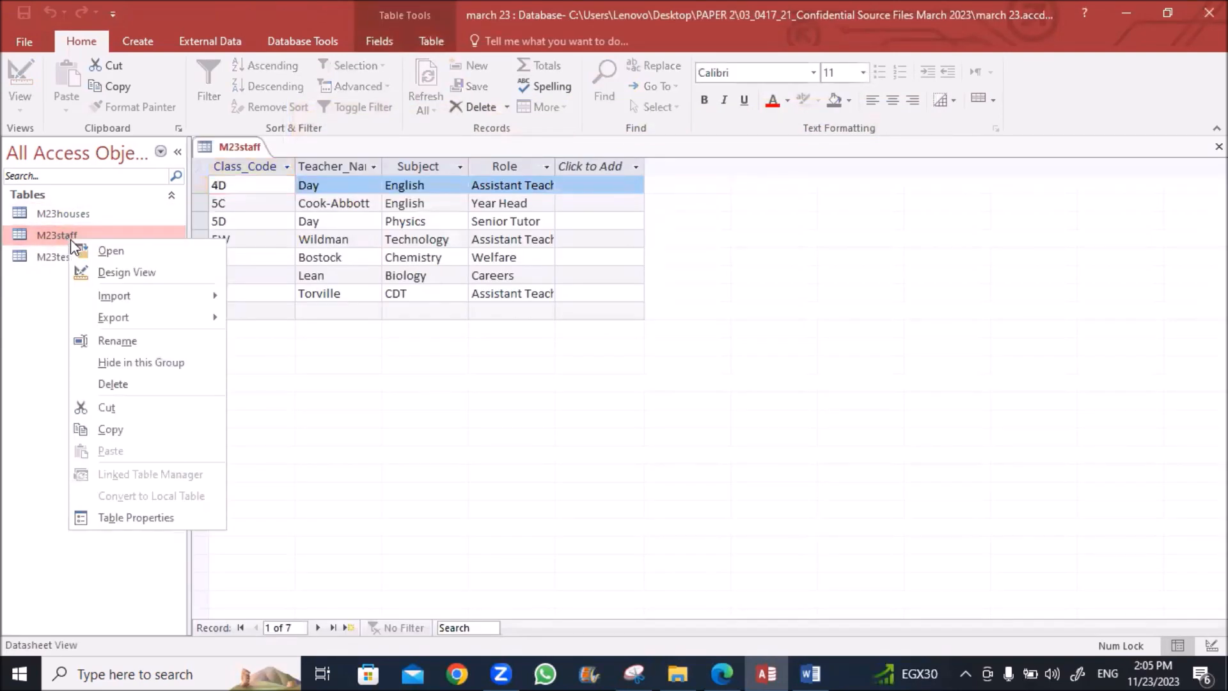
left_click(106, 269)
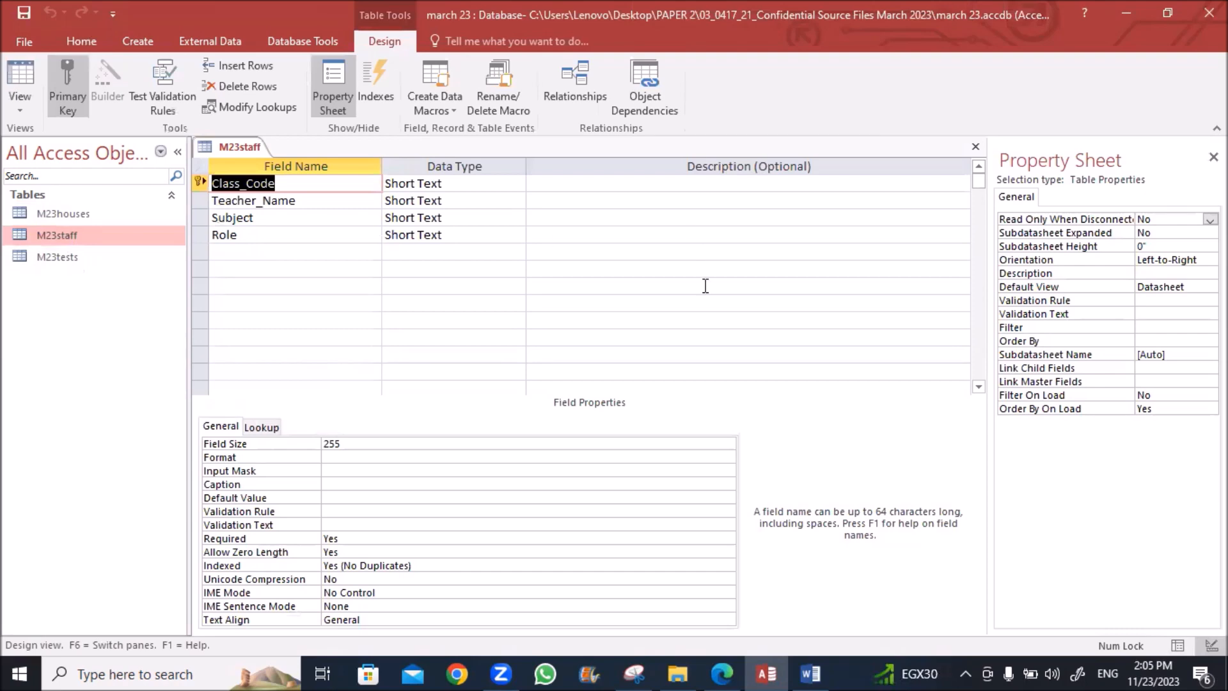
left_click(976, 148)
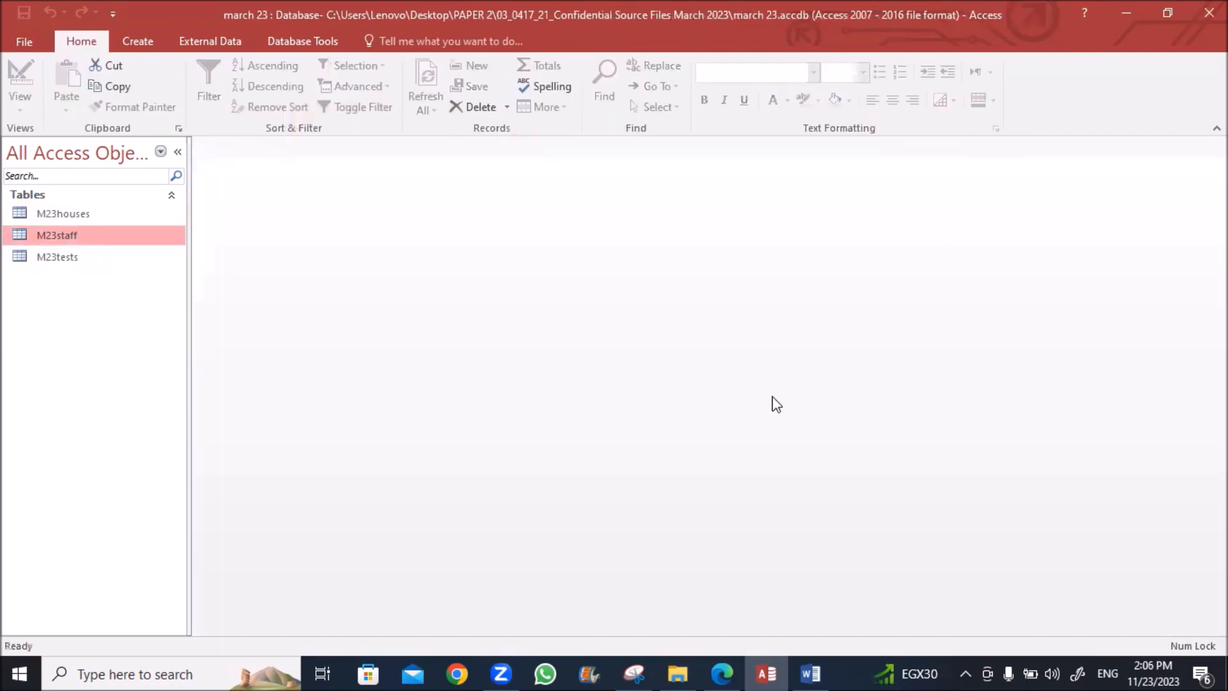
Step: Recheck question 19 in the exam paper, then capture and copy the M23houses table design showing field names, data types and primary key
left_click(722, 673)
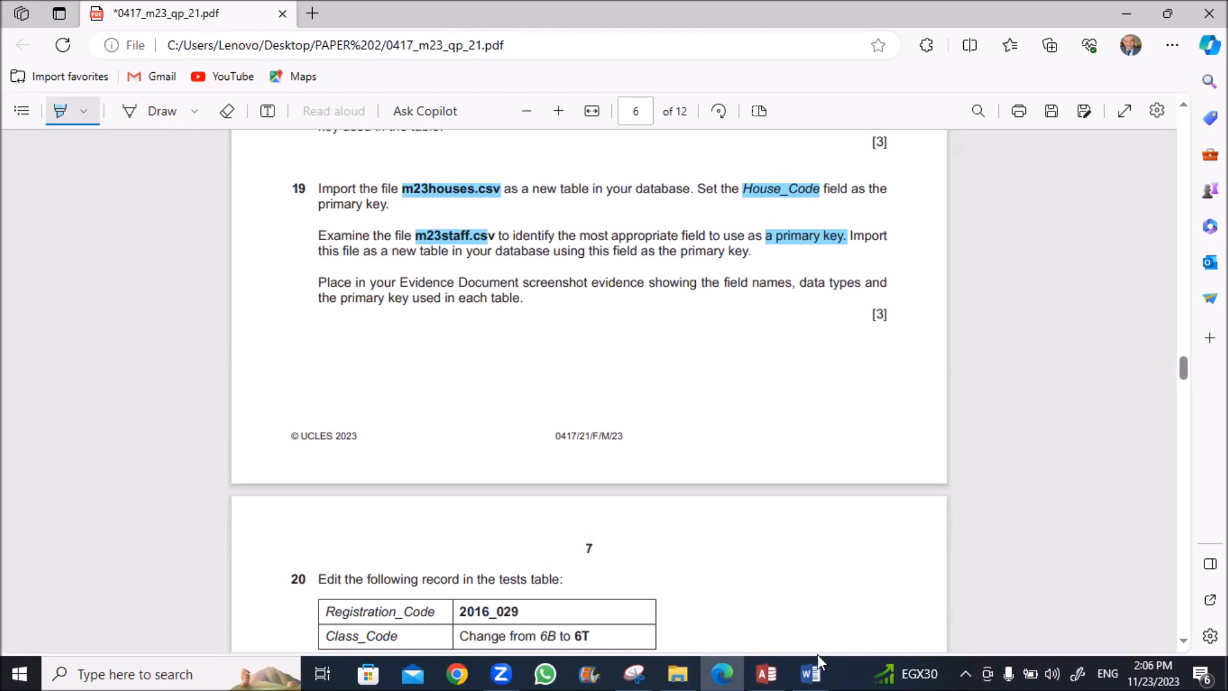
left_click(766, 673)
left_click(63, 215)
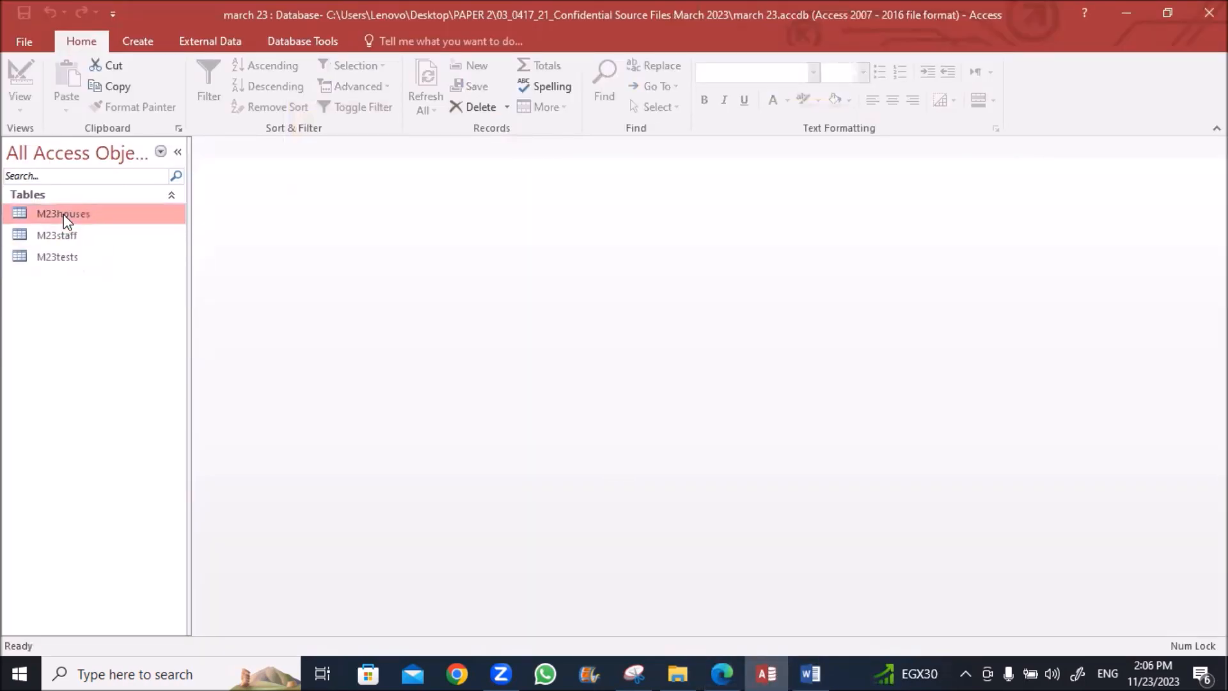
right_click(65, 217)
left_click(121, 245)
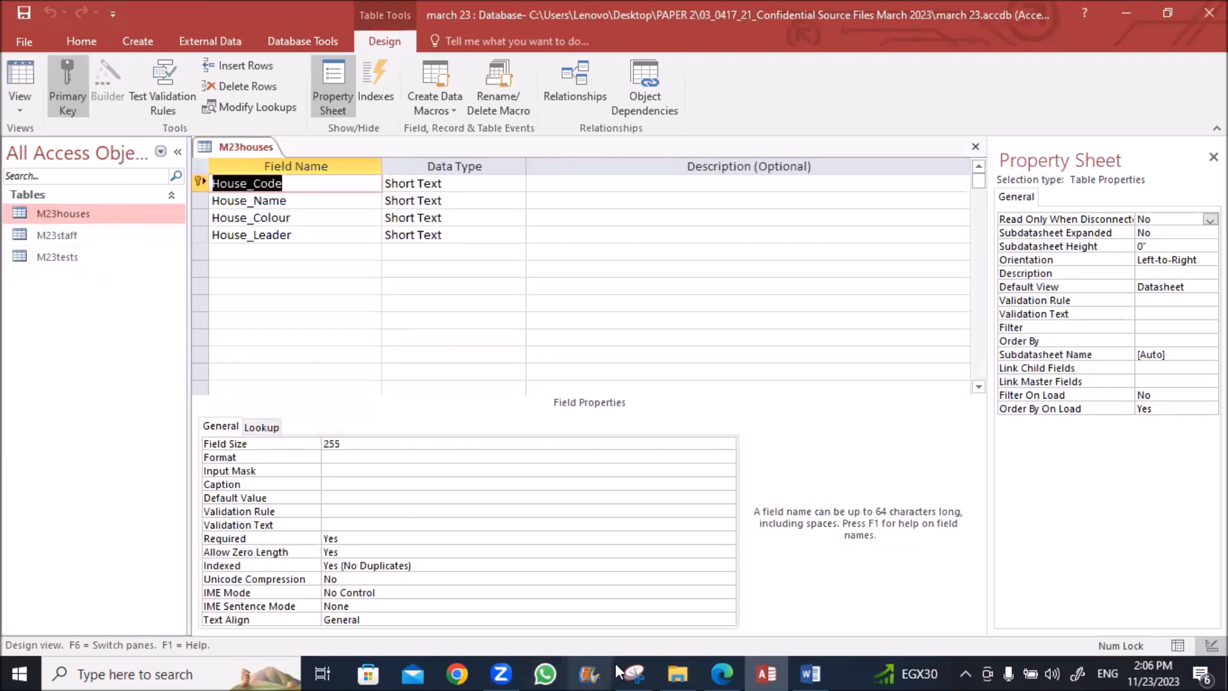
left_click(634, 673)
left_click(142, 63)
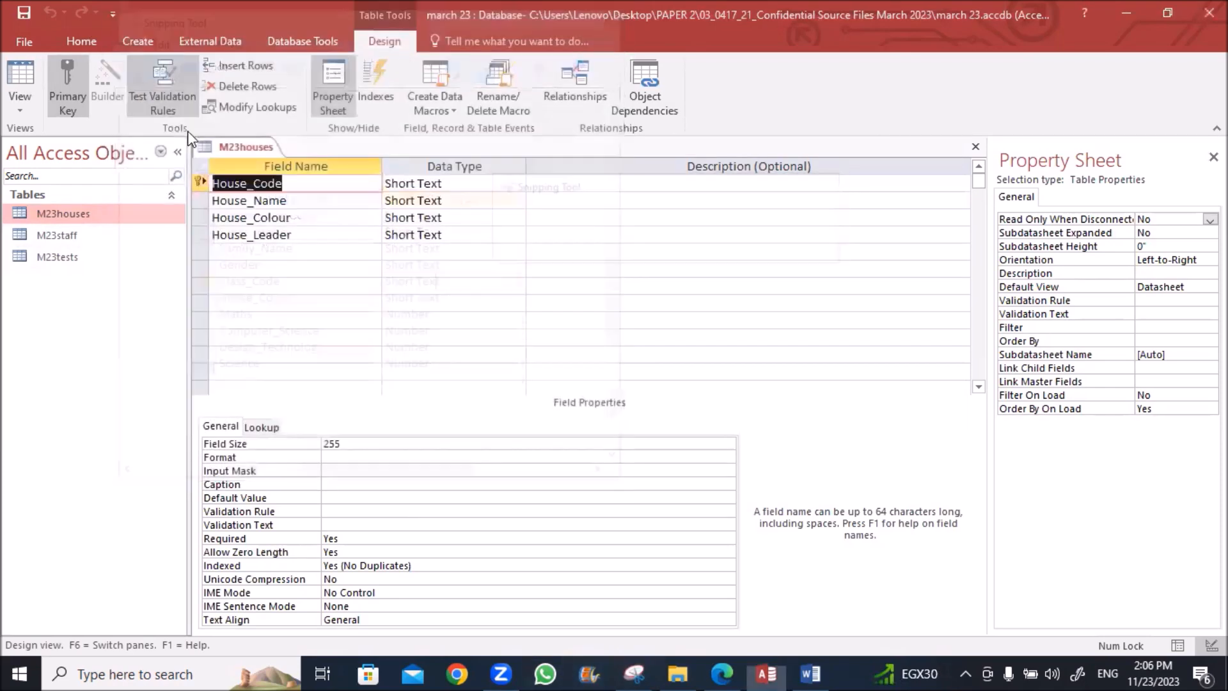
left_click_drag(187, 138, 513, 272)
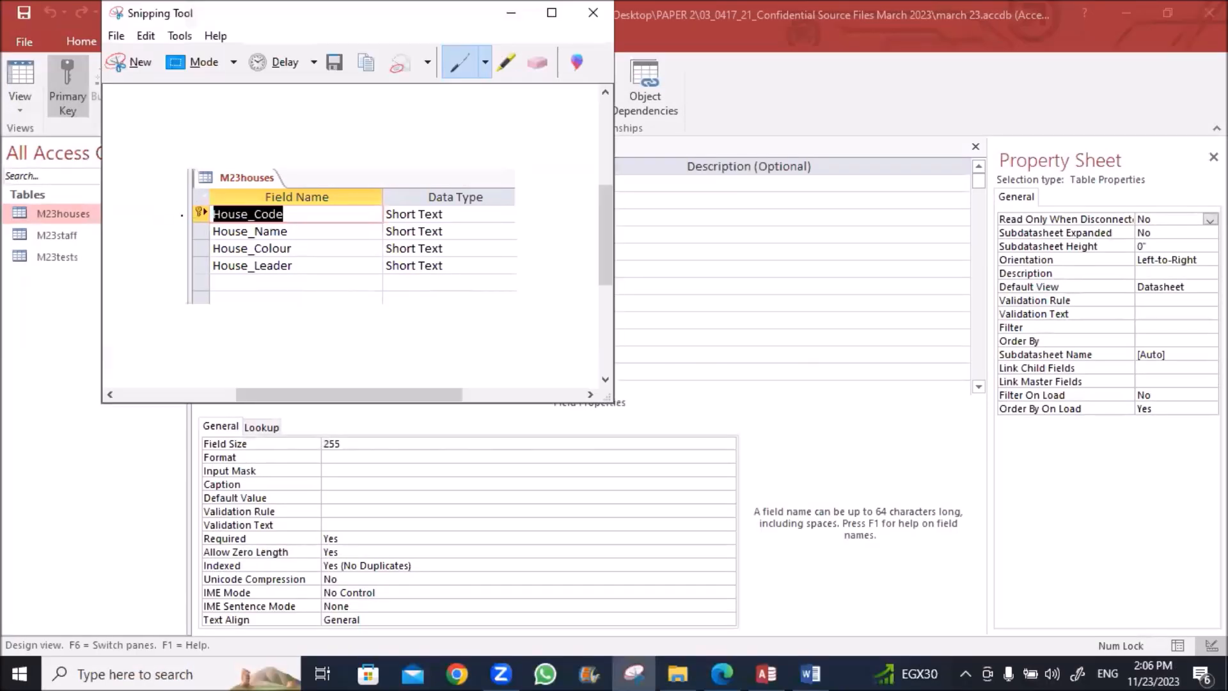
left_click(367, 66)
Step: In the Word evidence document, add blank lines under Step 19 – EVIDENCE 6 and paste the M23houses screenshot there
left_click(810, 671)
scroll(405, 466, "down", 5)
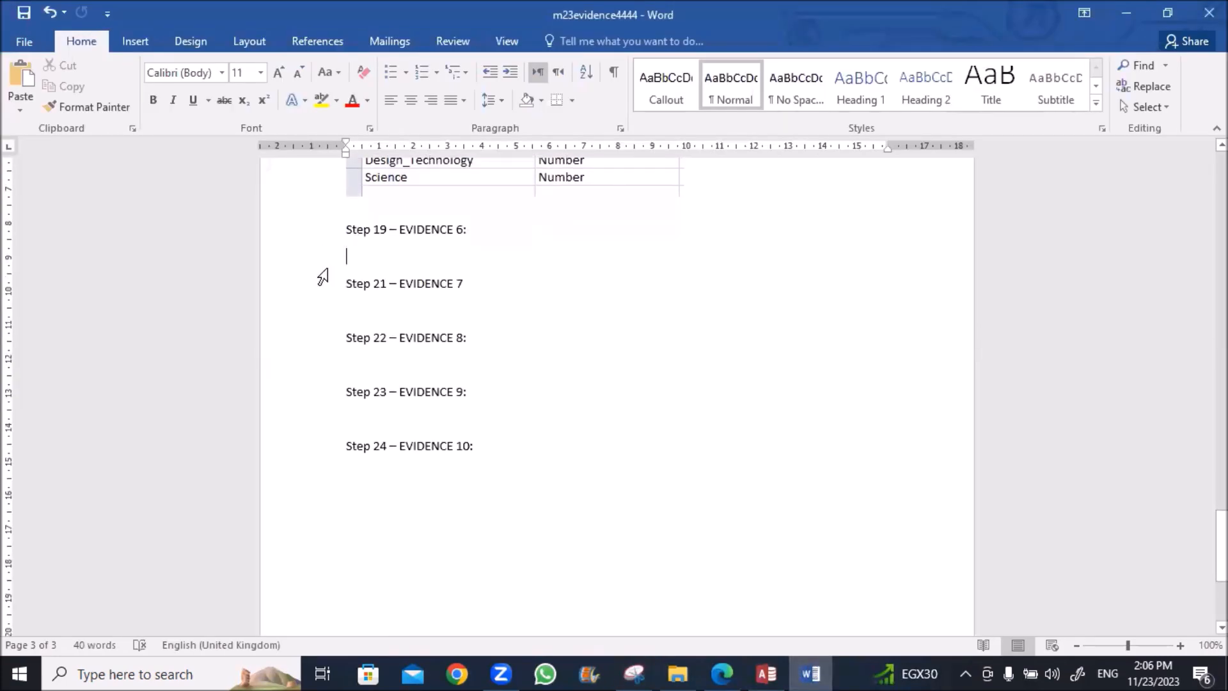
key("Return")
key("Return")
key("Return")
key("Return")
key("Return")
key("Return")
key("Return")
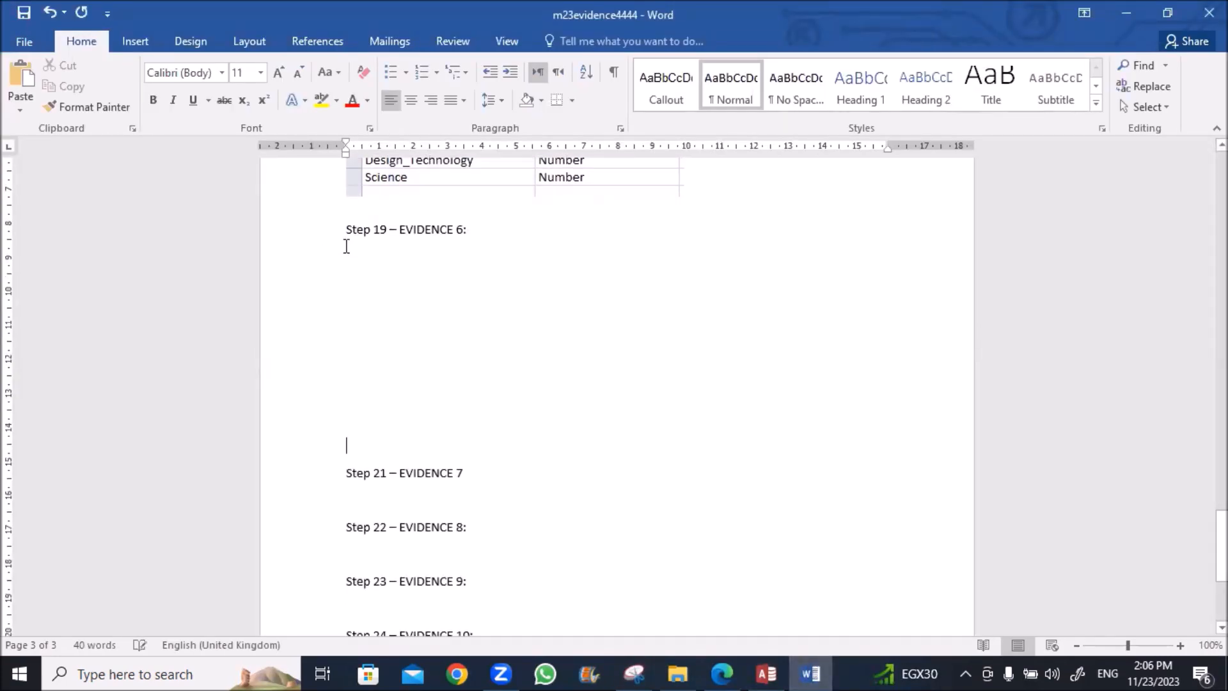
key("ctrl+v")
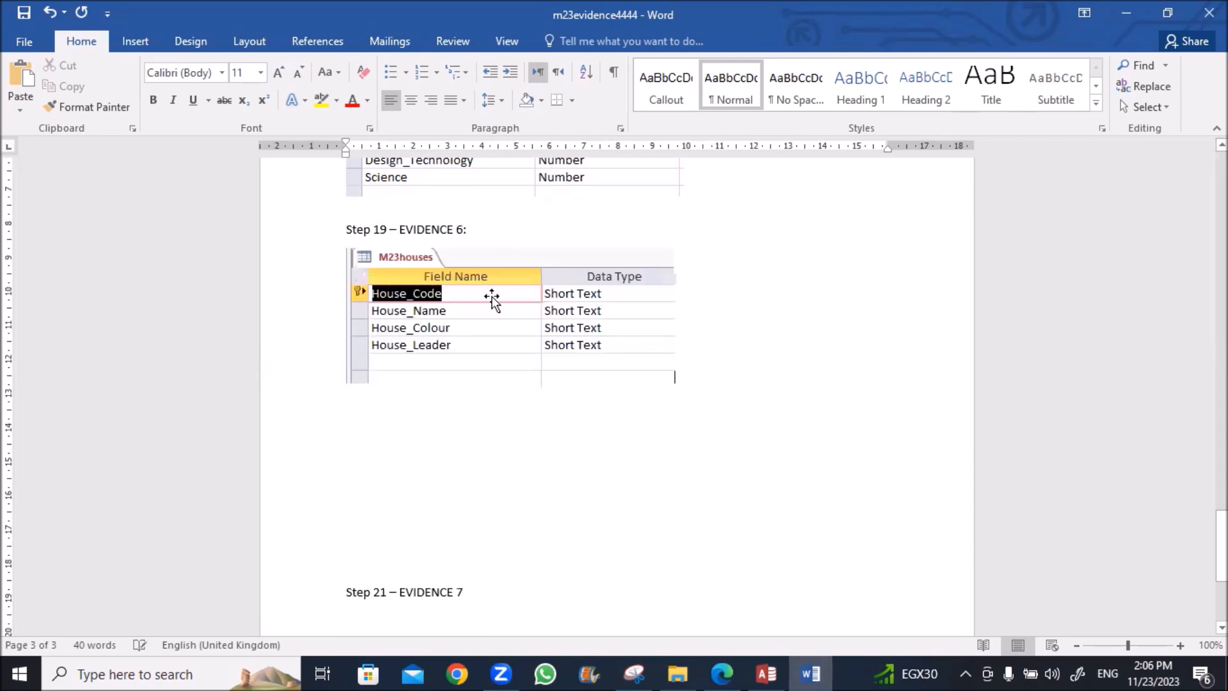
Step: Set the M23houses screenshot's text wrapping to Behind Text and add more blank lines below it
left_click(493, 299)
left_click(697, 260)
left_click(785, 378)
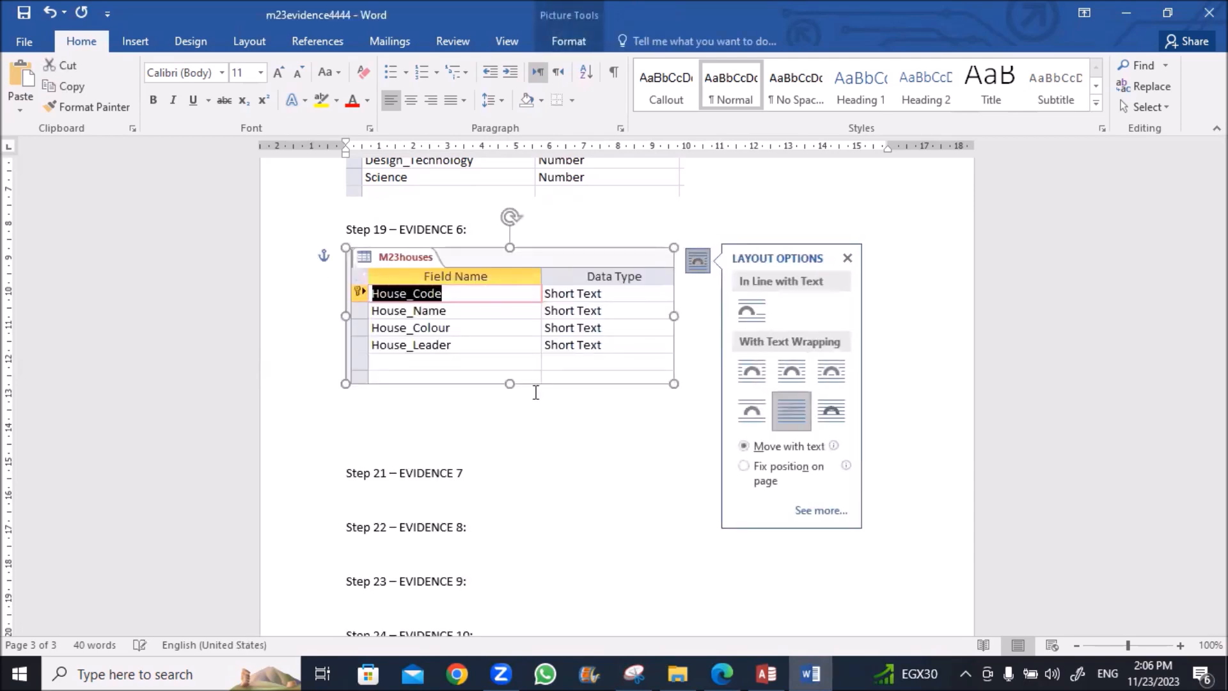
left_click(352, 406)
key("Return")
key("Return")
key("Return")
key("Return")
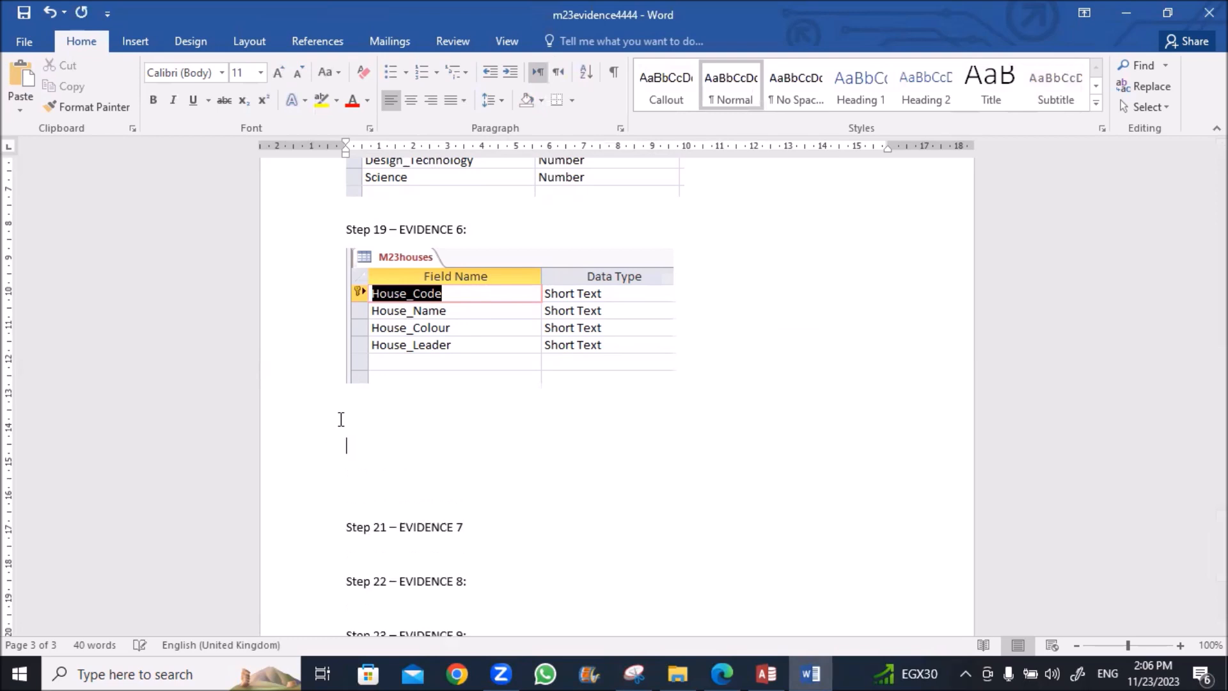
Step: Return to Access, close M23houses, and capture the M23staff table design showing its field names, data types and primary key
left_click(766, 674)
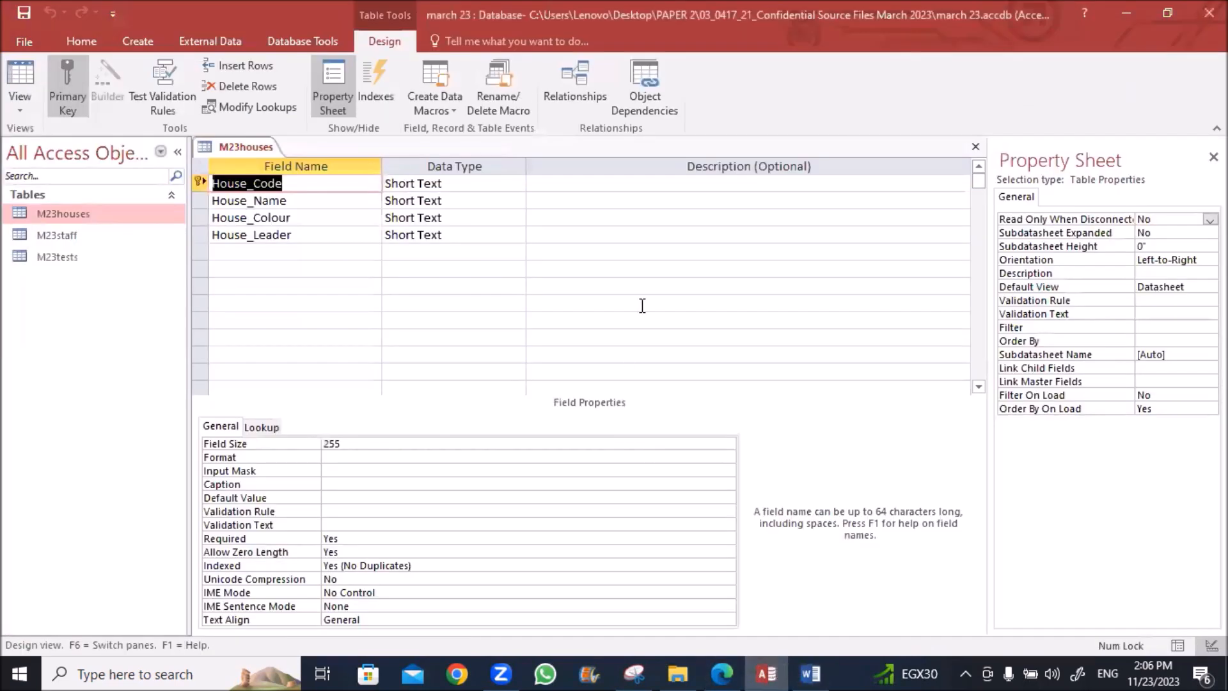
left_click(975, 147)
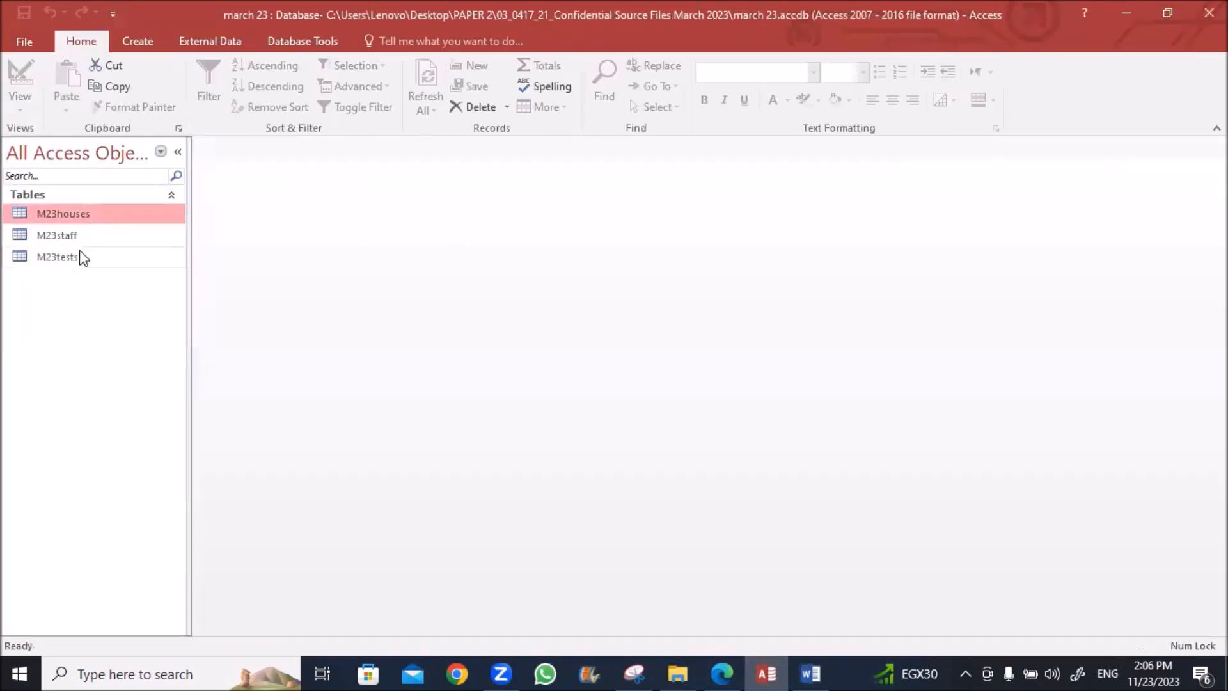
left_click(75, 238)
right_click(76, 239)
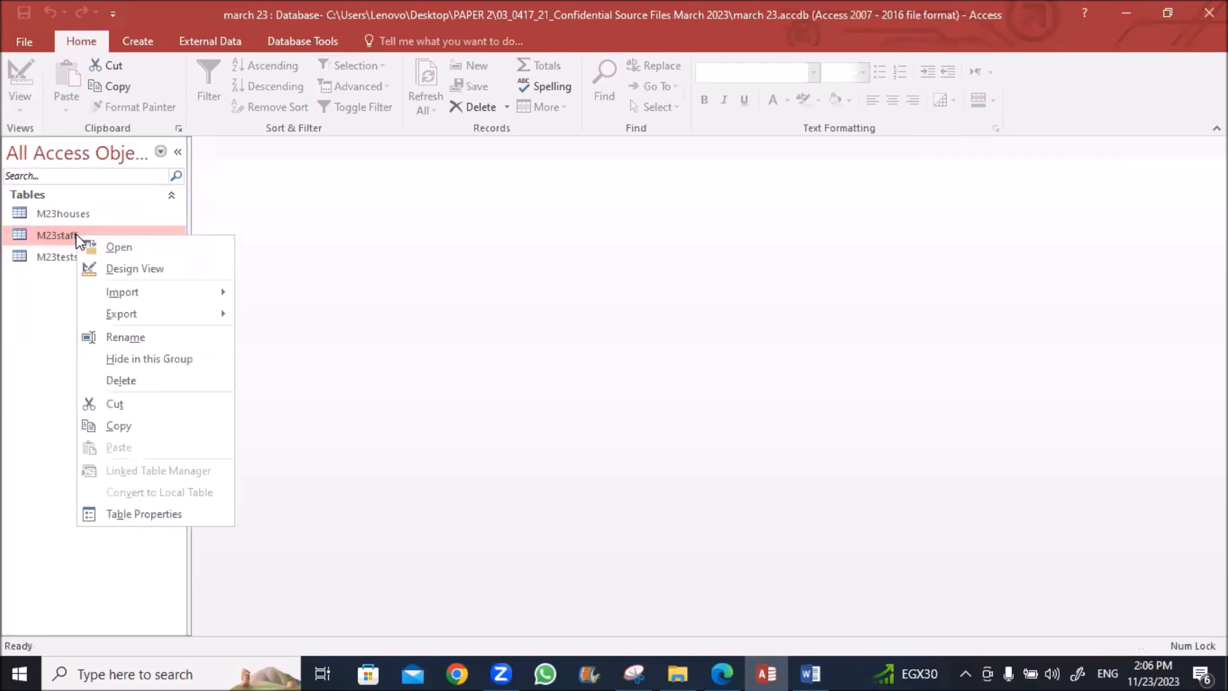
left_click(122, 268)
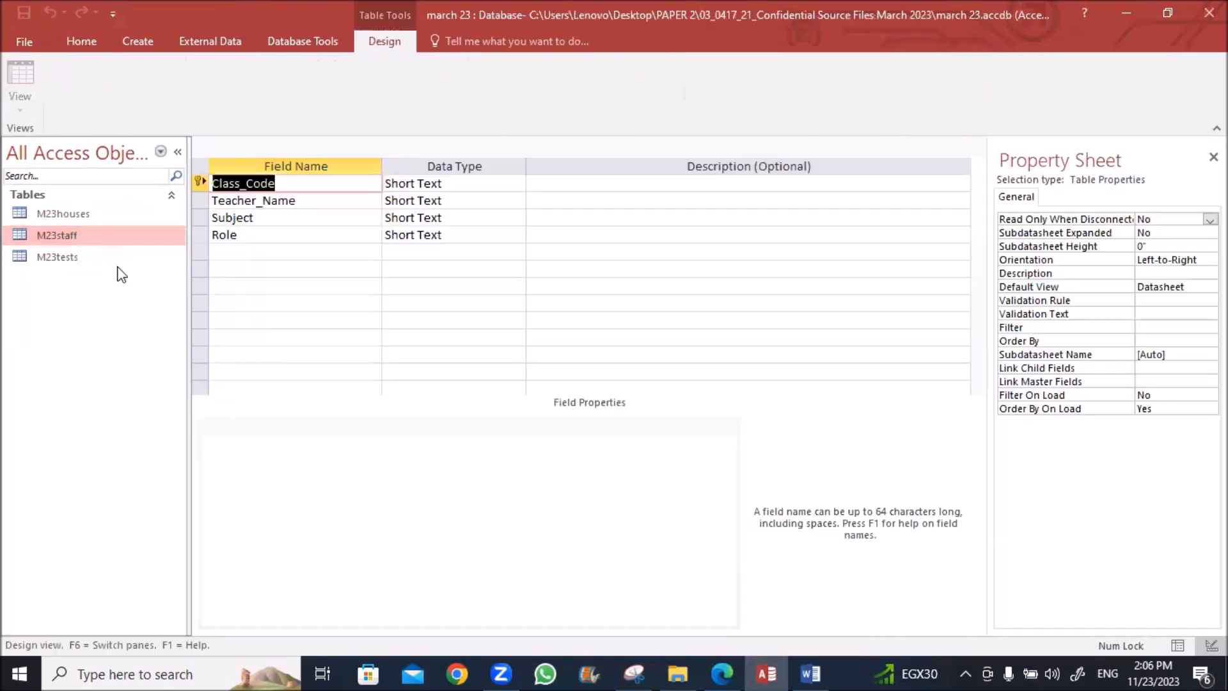
left_click(619, 671)
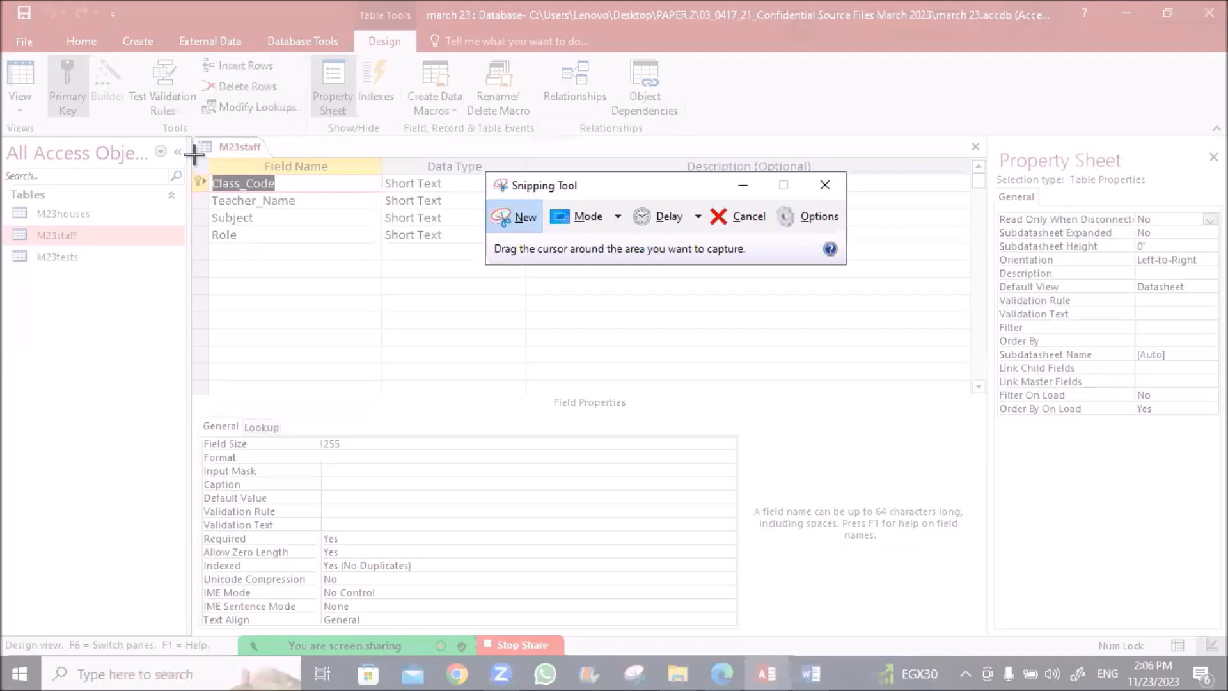
left_click_drag(185, 138, 513, 259)
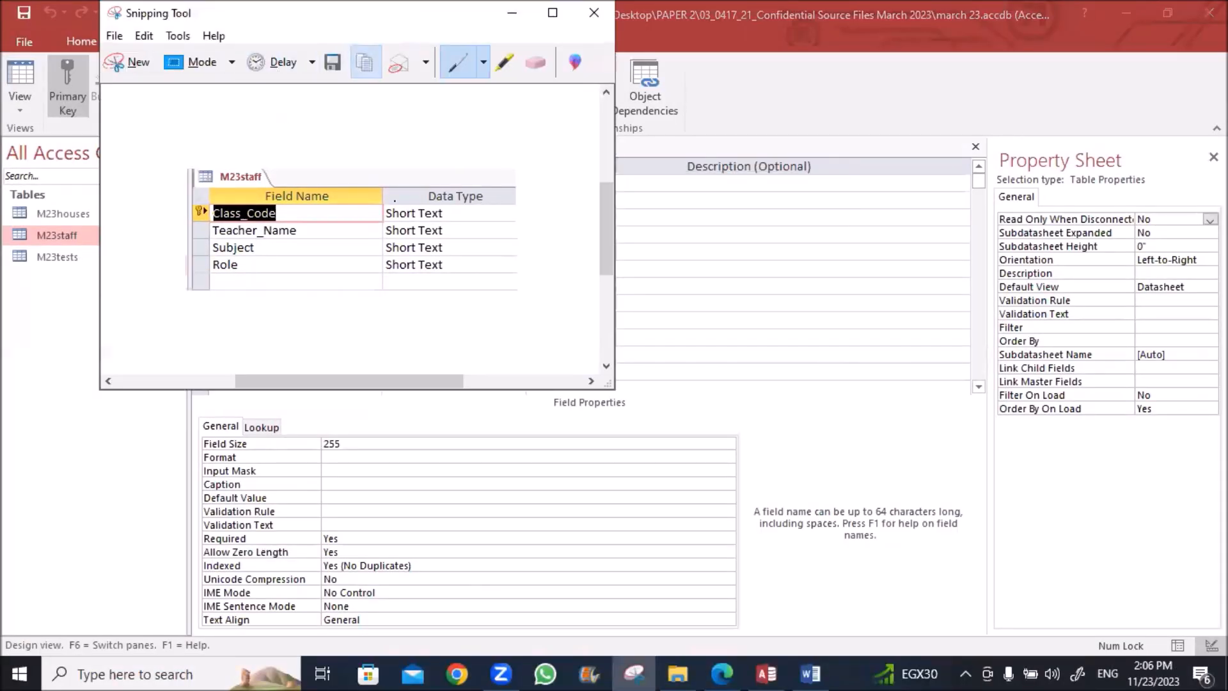
Step: Paste the M23staff screenshot into Word below M23houses with Behind Text wrapping, remove the surplus blank lines before Step 21 and save
left_click(810, 674)
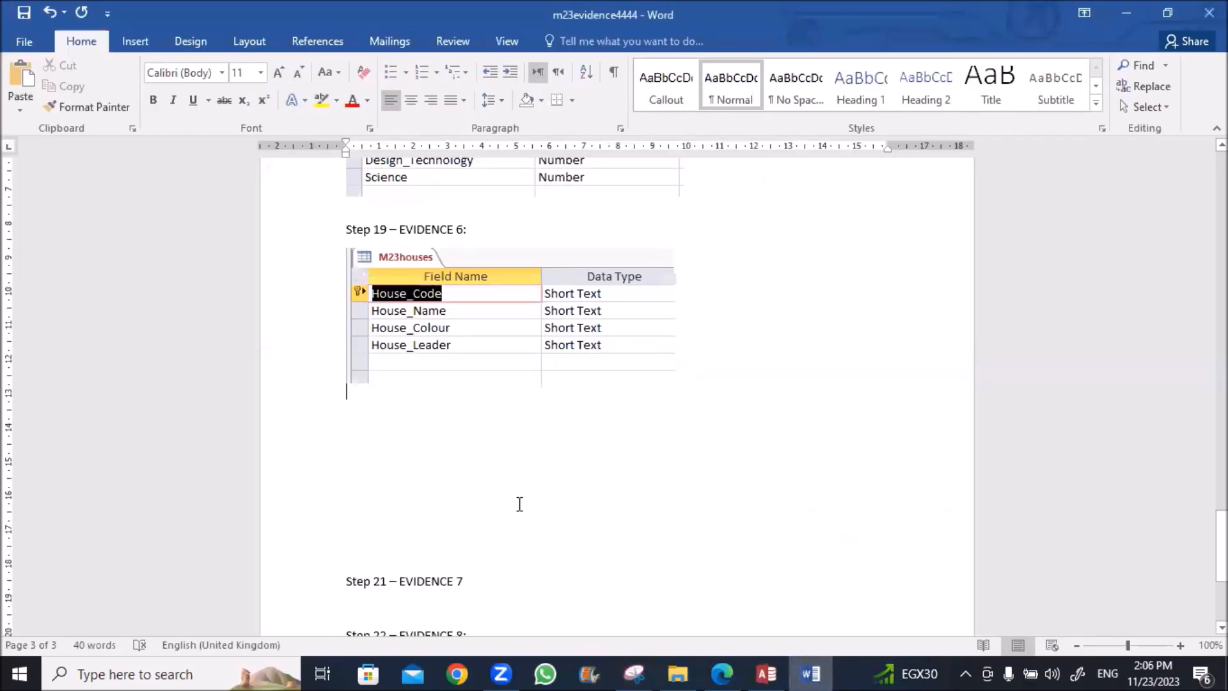
key("ctrl+v")
left_click(470, 461)
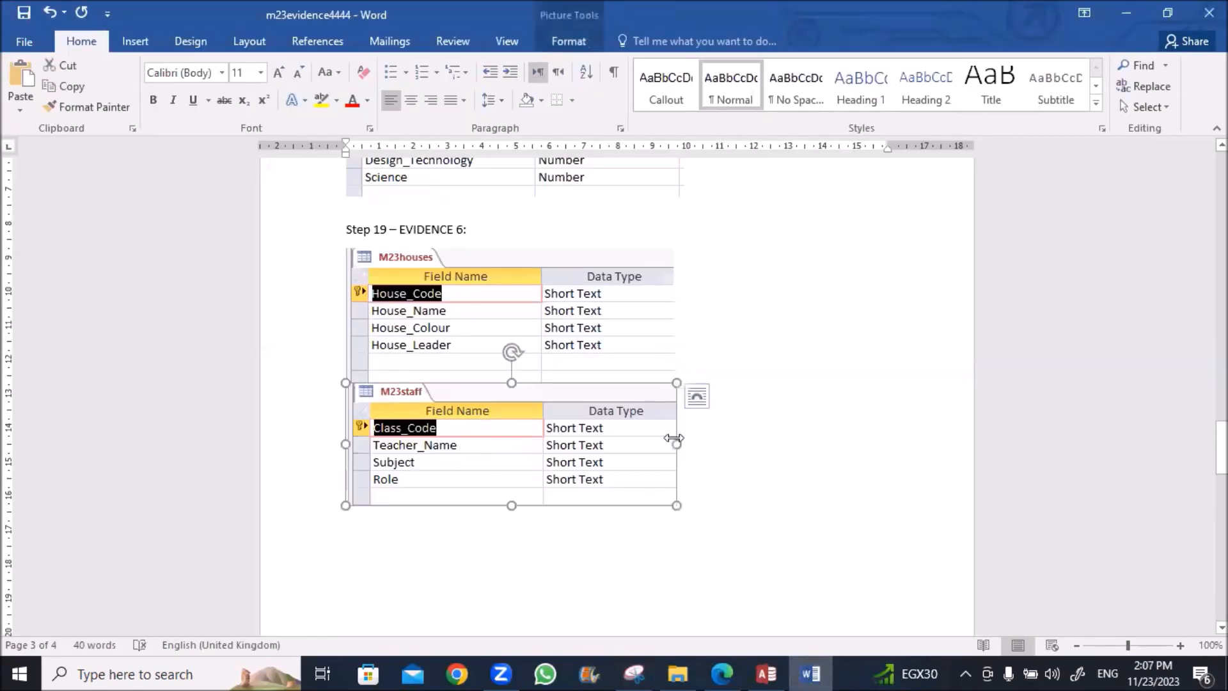
left_click(700, 396)
left_click(794, 537)
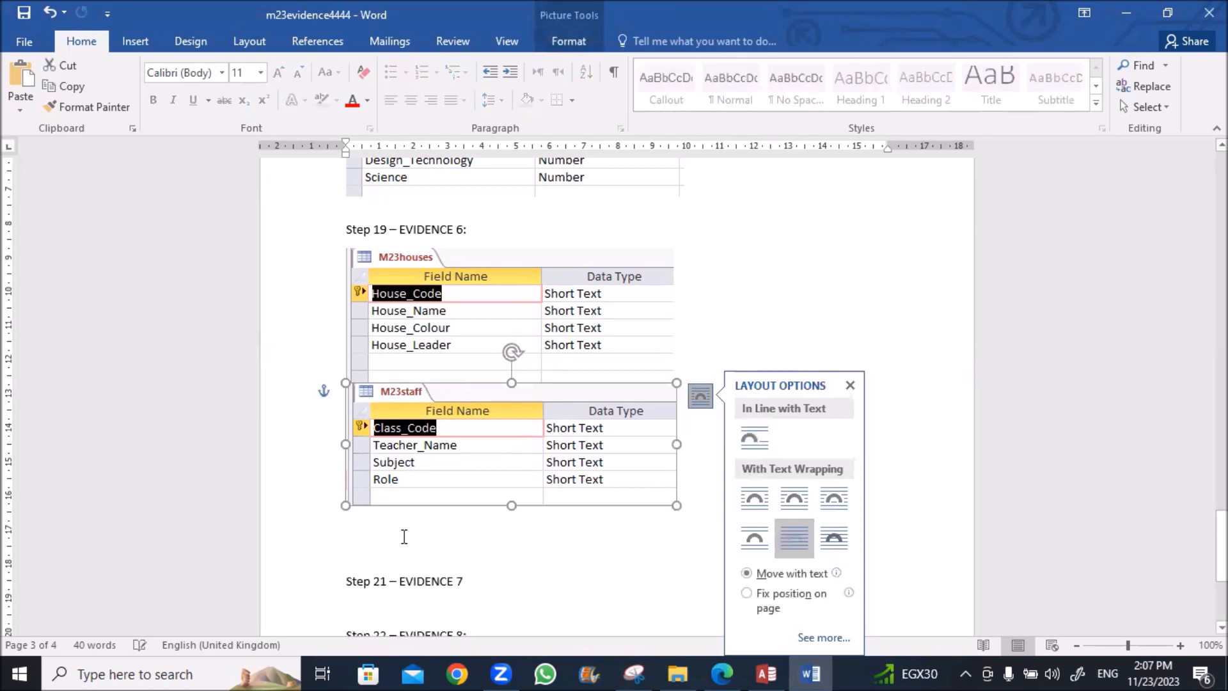
left_click(403, 532)
key("Delete")
key("Delete")
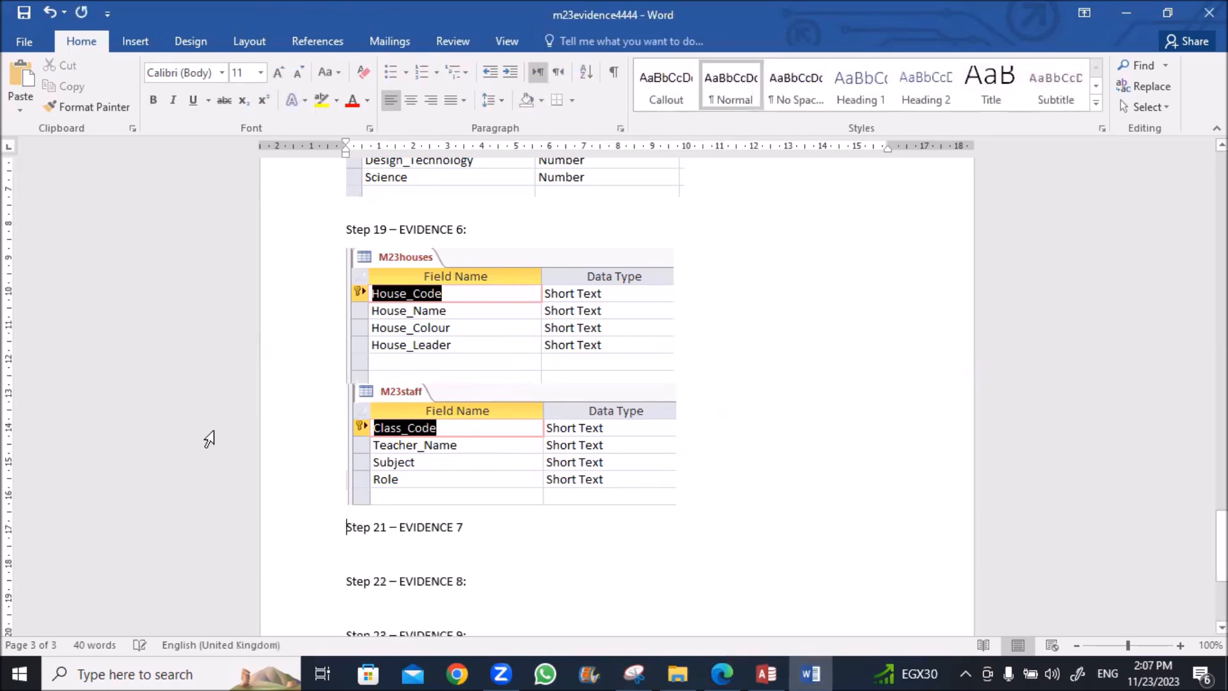
left_click(24, 13)
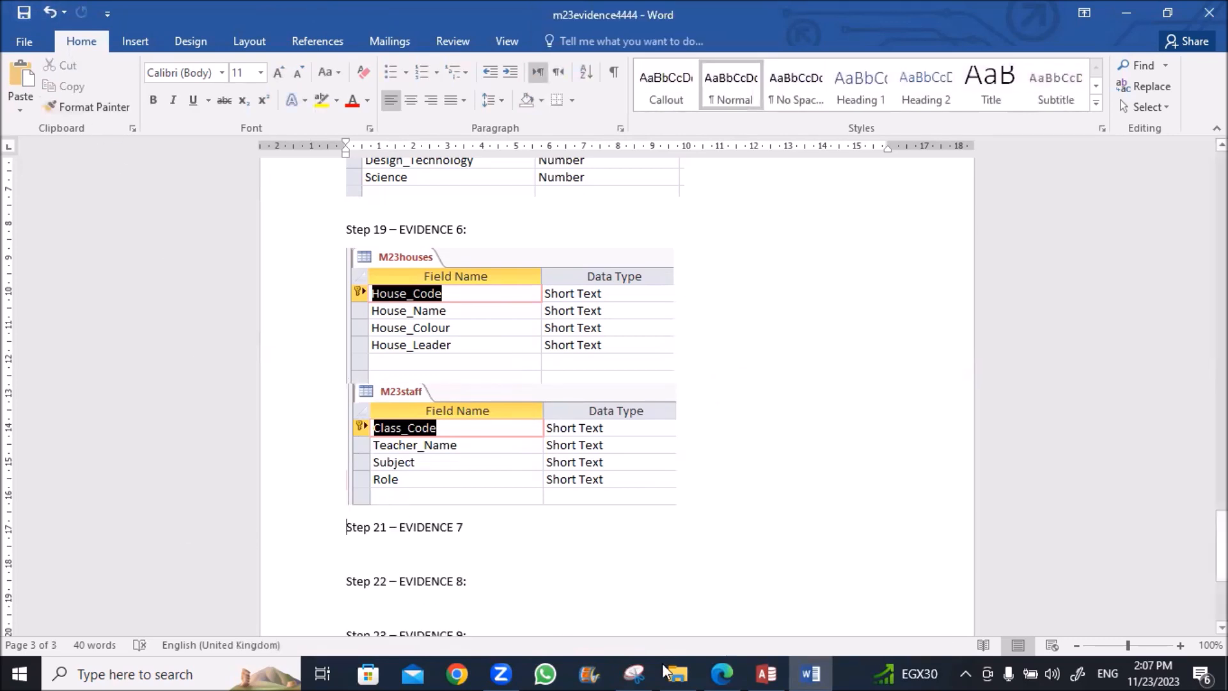
Step: Highlight question 20's Registration_Code value and the Class_Code values 6B and 6T in the exam paper, and close the M23staff design in Access
left_click(721, 674)
scroll(293, 433, "down", 5)
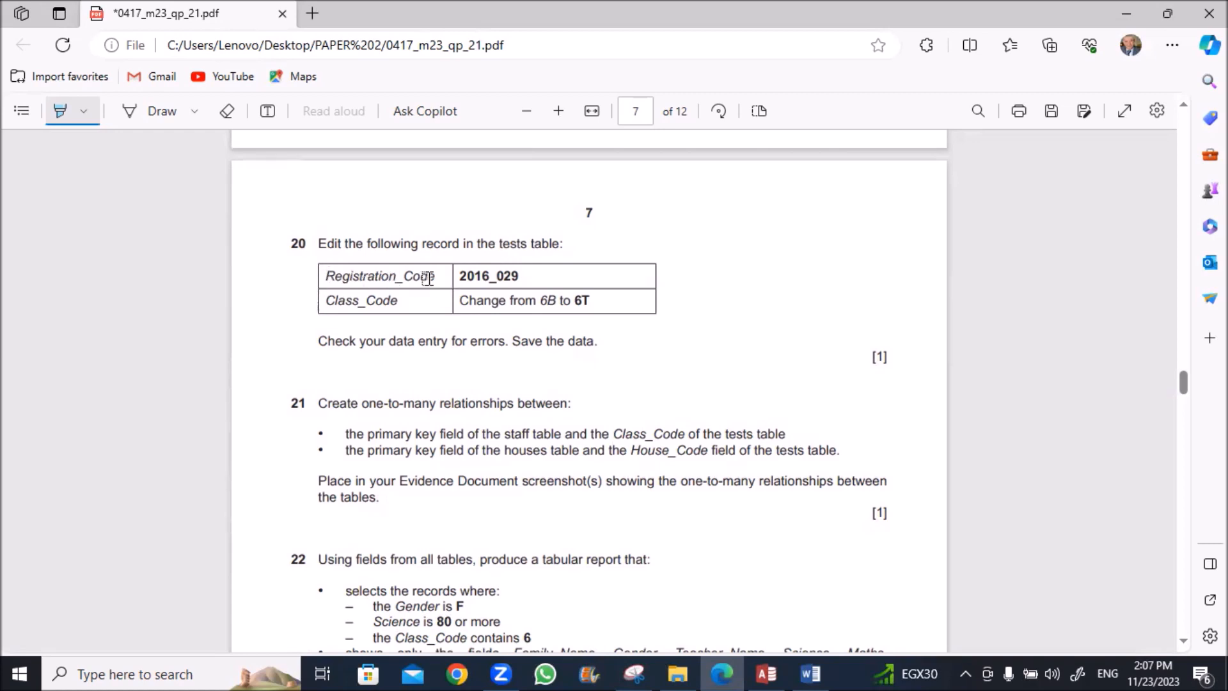
left_click_drag(460, 276, 523, 276)
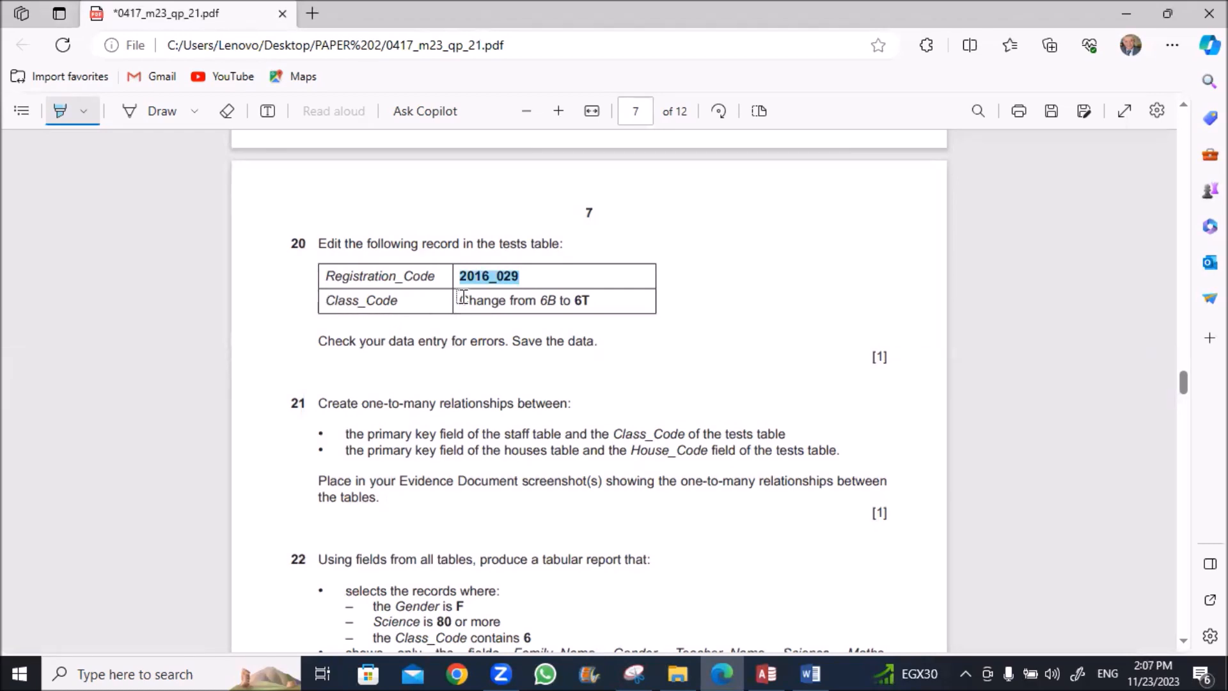
left_click_drag(541, 301, 590, 301)
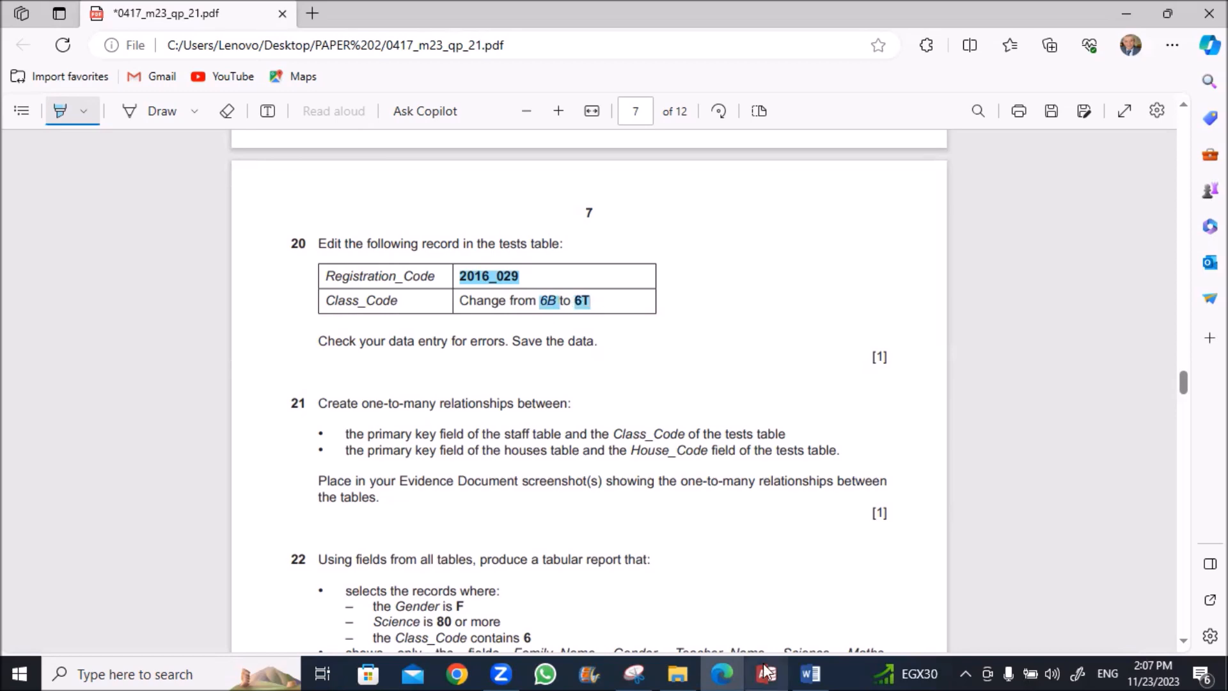
left_click(765, 673)
left_click(976, 147)
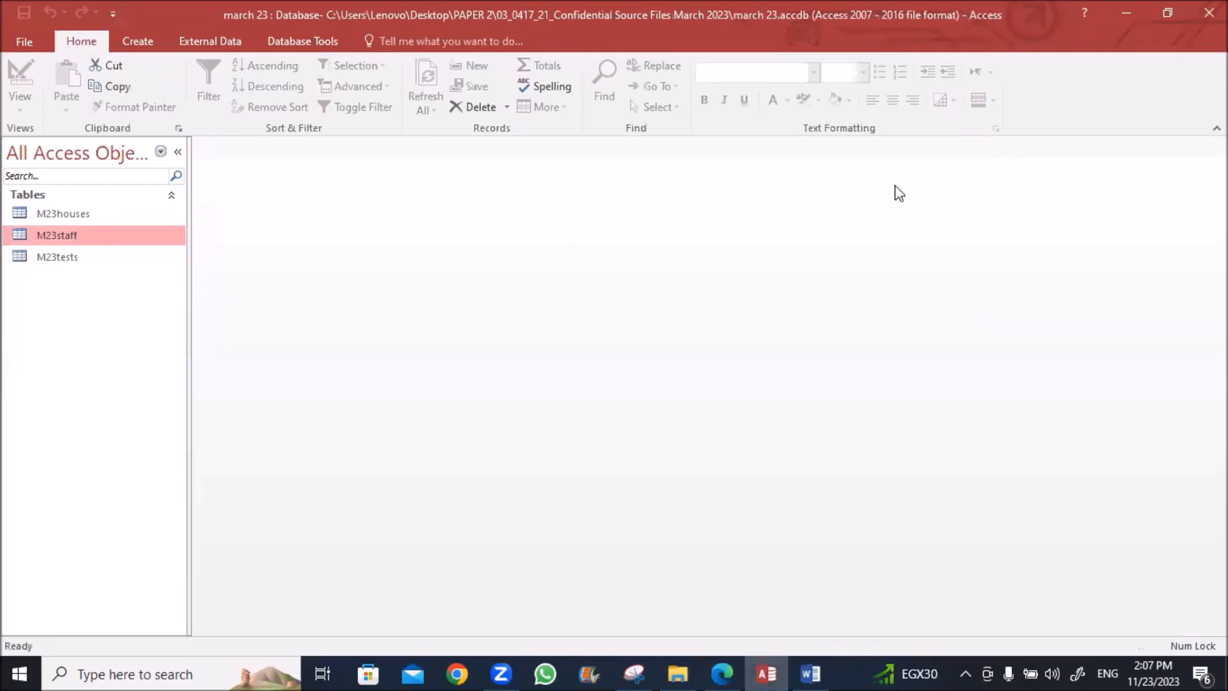
Step: Open the M23tests table, set the Class_Code to 6T in the student record specified by question 20, and close the table
left_click(71, 258)
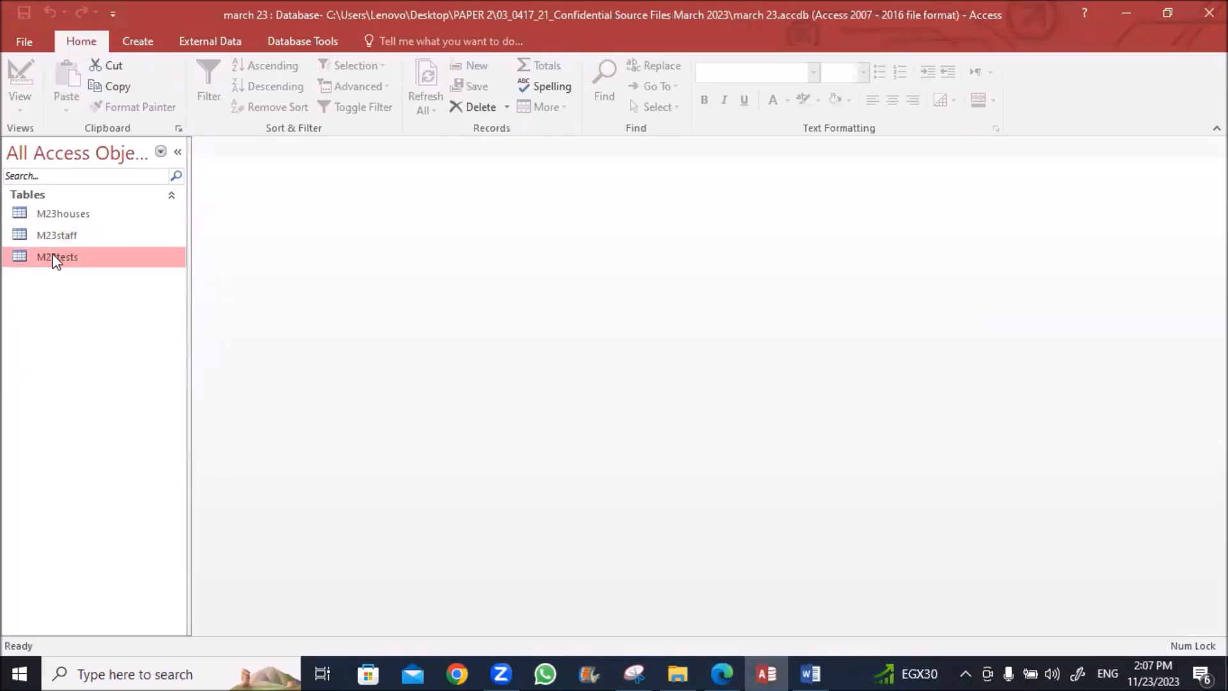
double_click(57, 259)
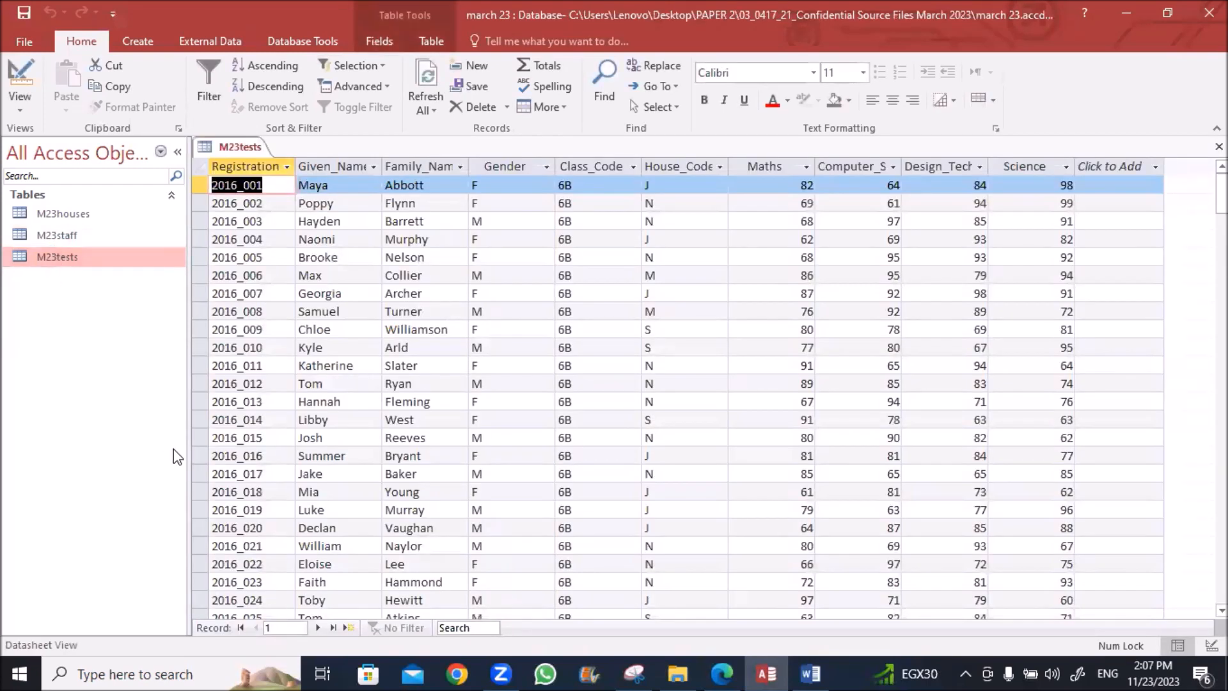
scroll(219, 542, "down", 1)
scroll(220, 543, "down", 3)
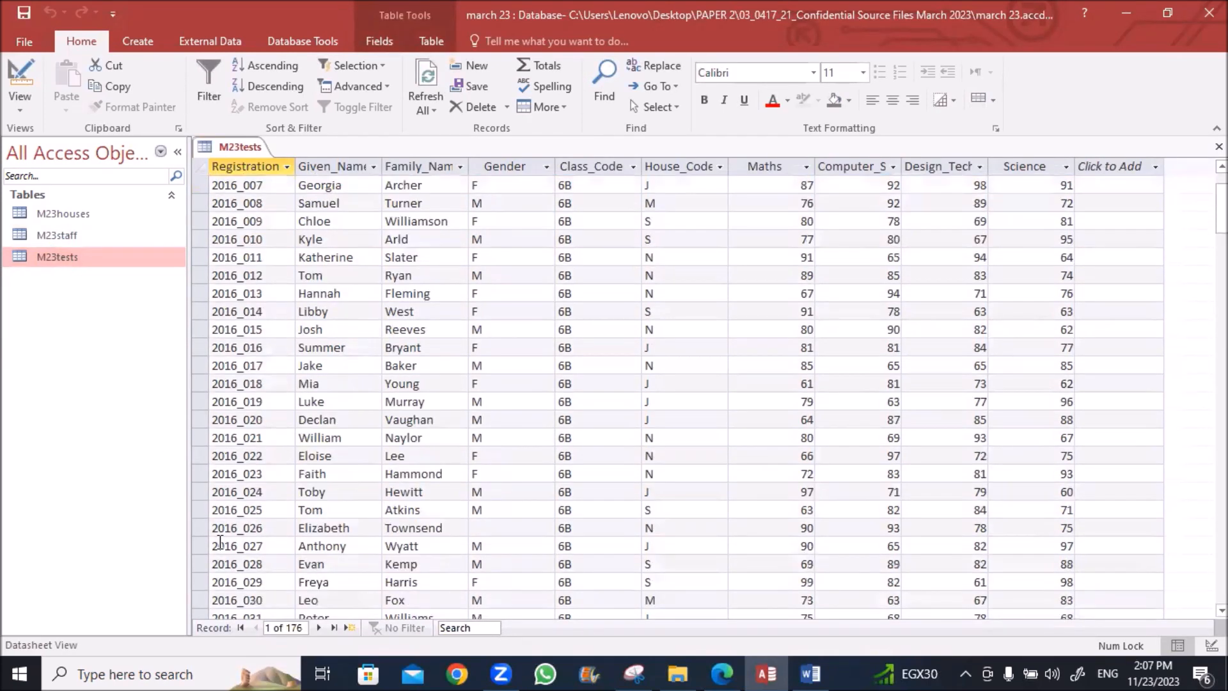
left_click(199, 474)
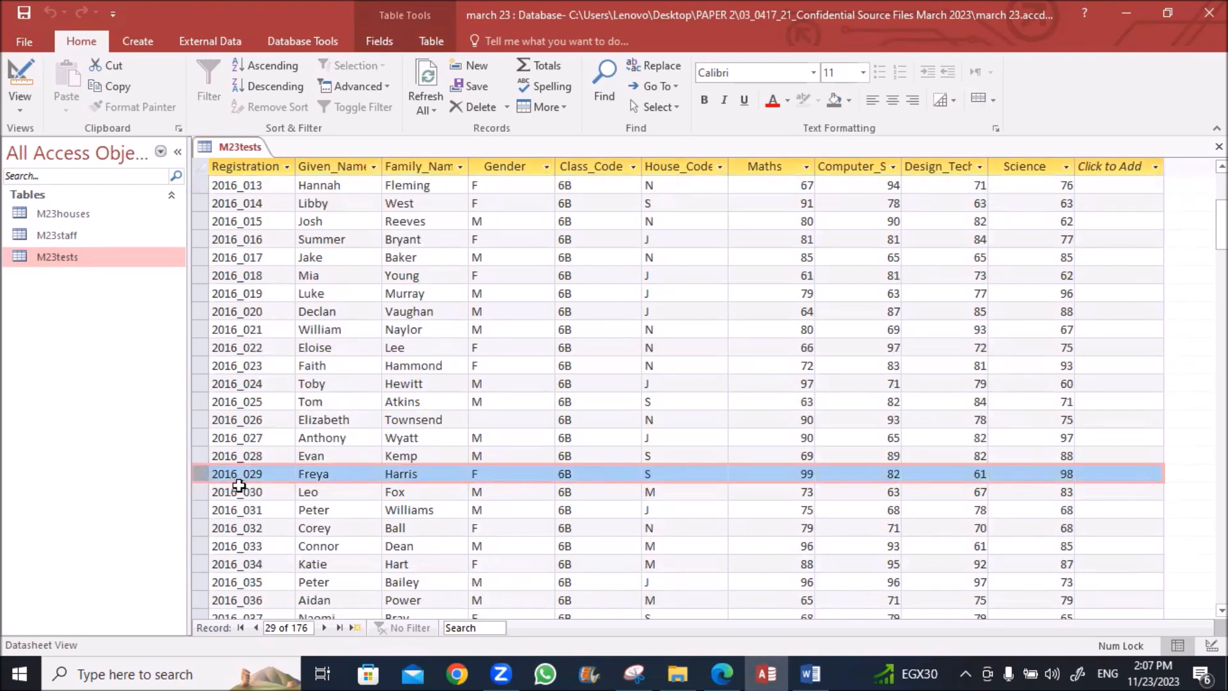
left_click(575, 475)
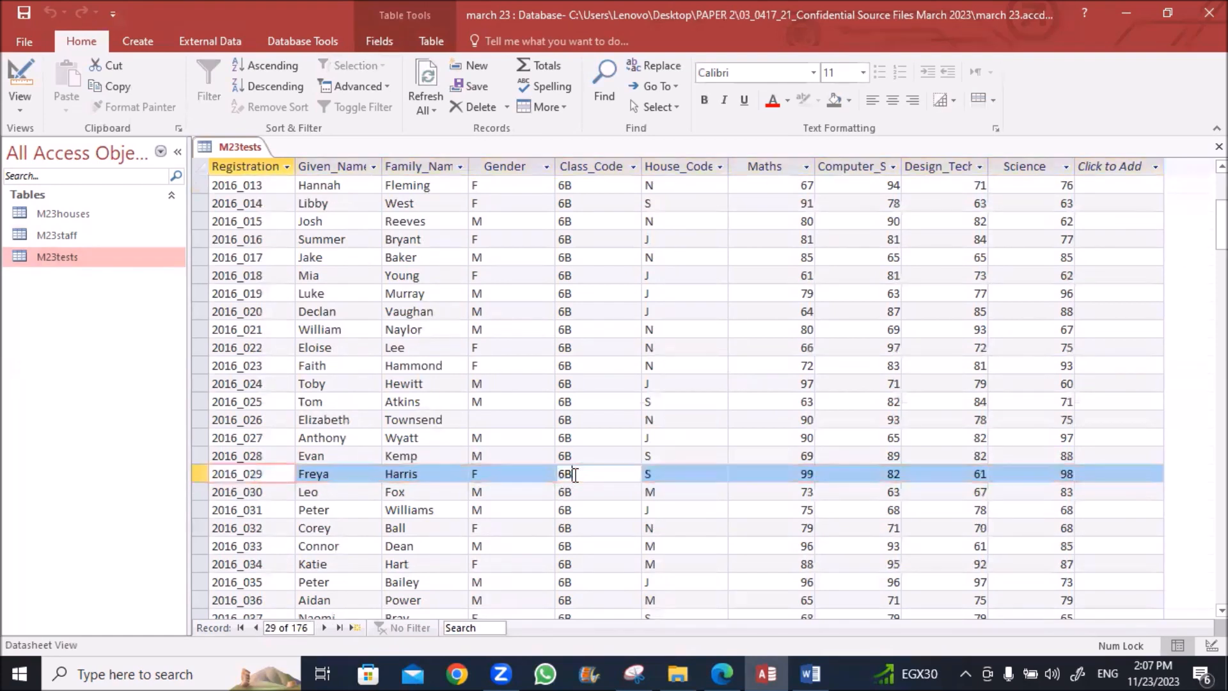
key("BackSpace")
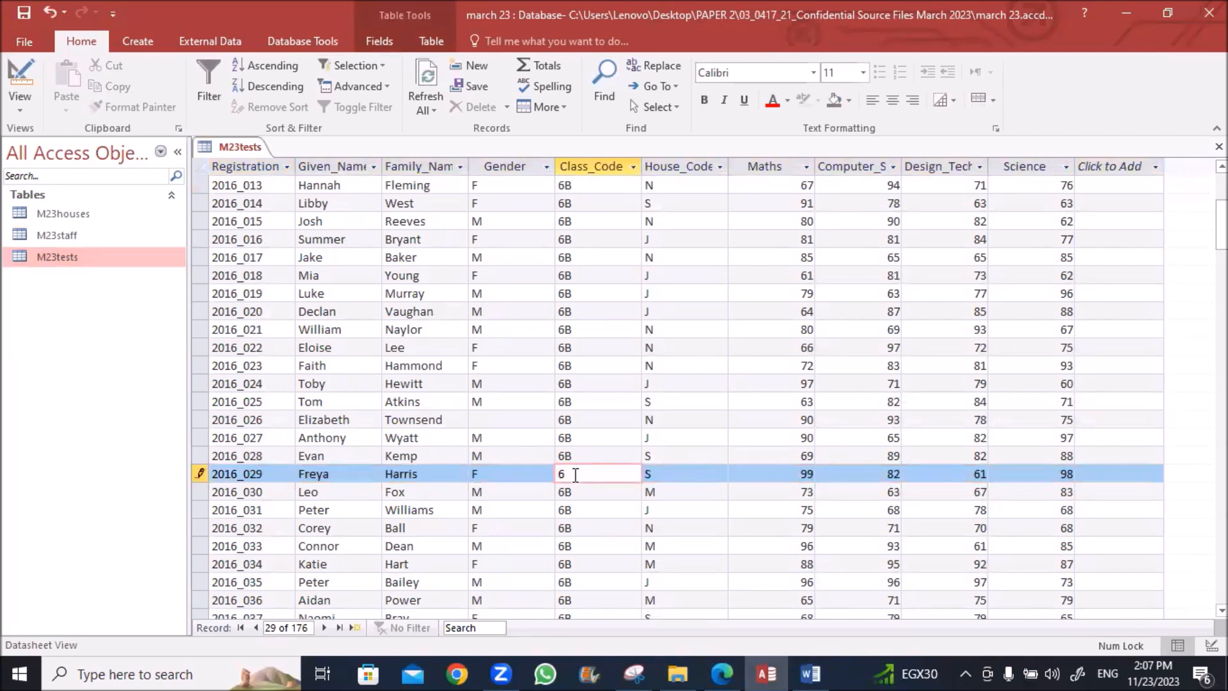
left_click(582, 542)
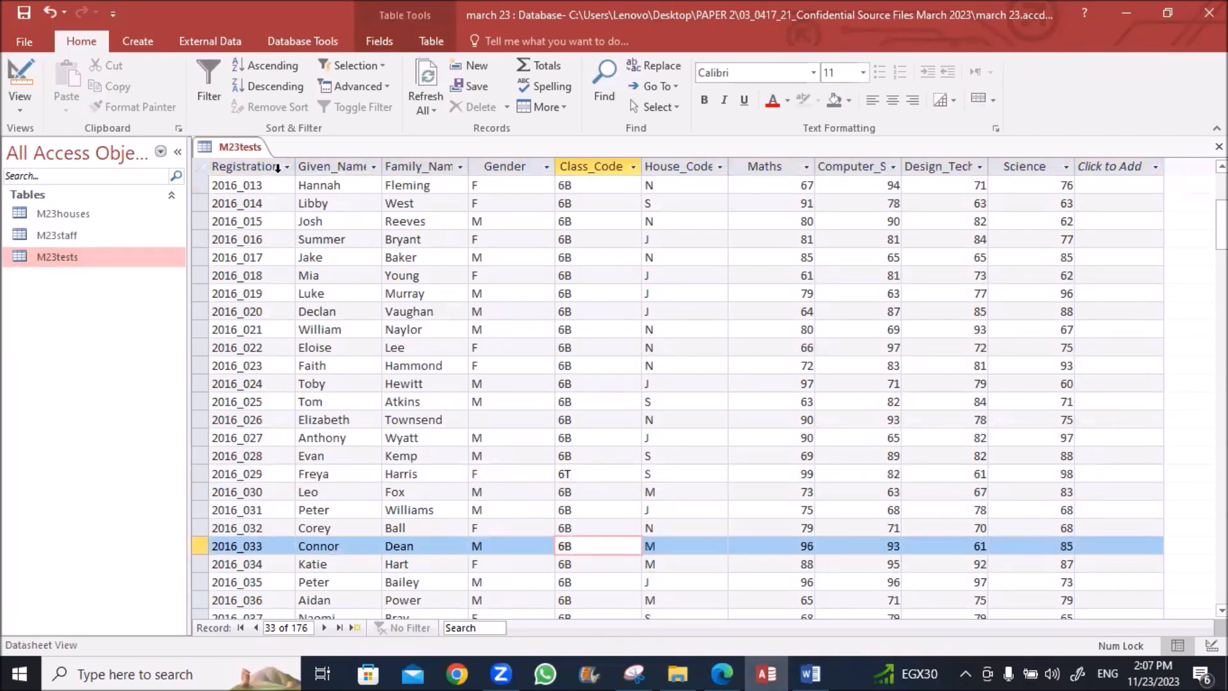
right_click(247, 147)
left_click(275, 163)
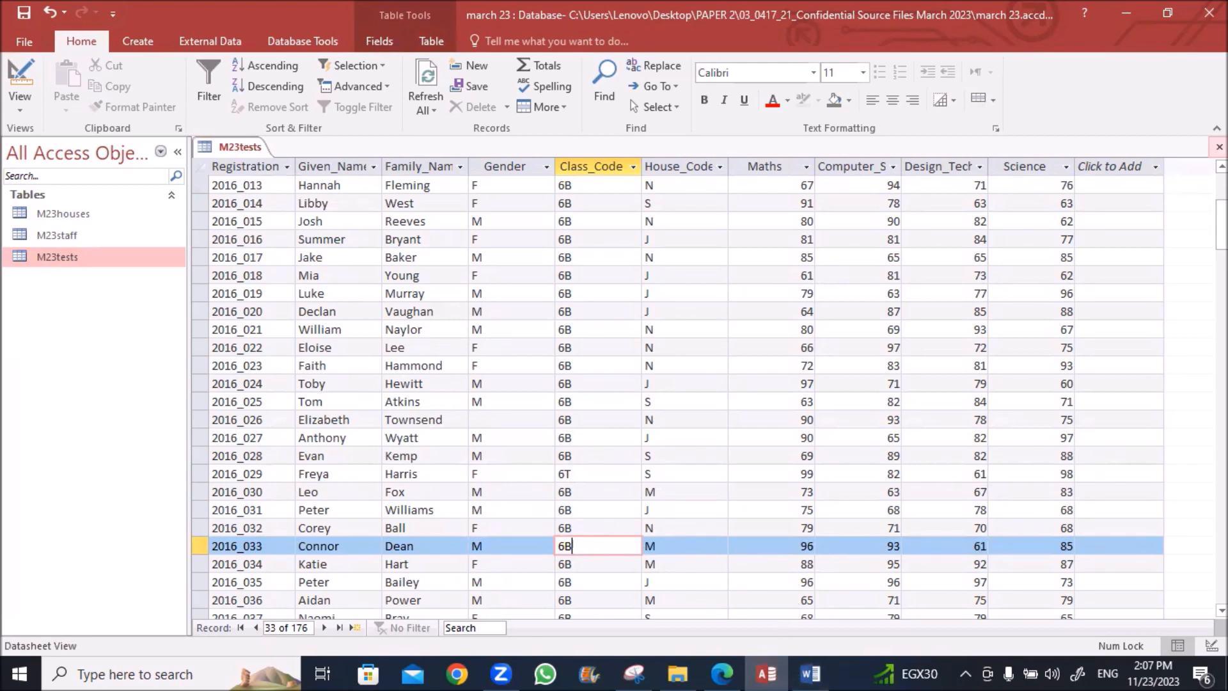
left_click(1219, 147)
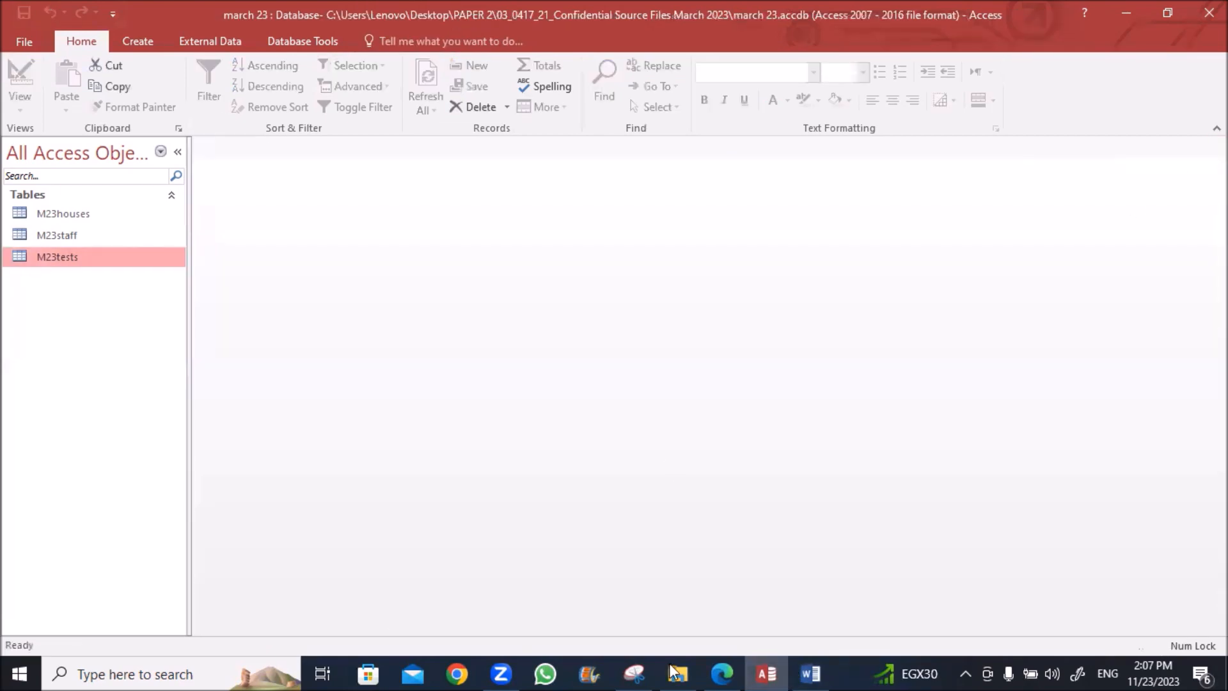
Step: Highlight question 21's key terms in the exam paper: one-to-many relationships, staff, Class_Code, houses, House_Code and tests table
left_click(721, 673)
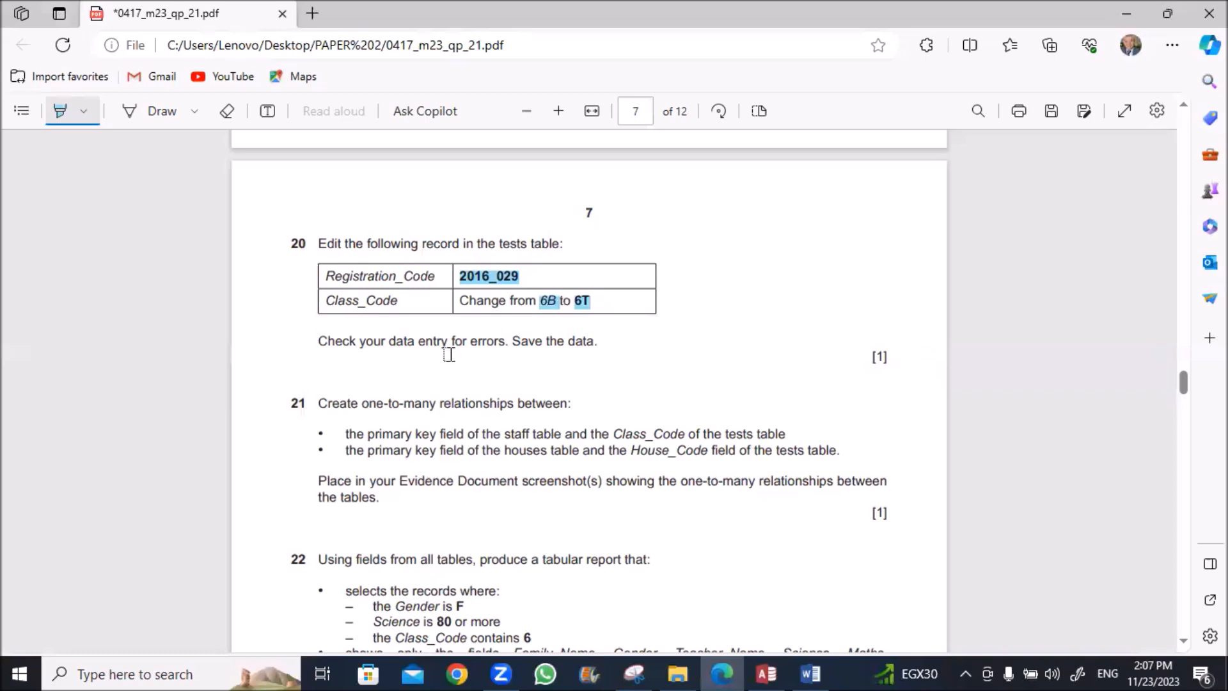
scroll(465, 369, "down", 1)
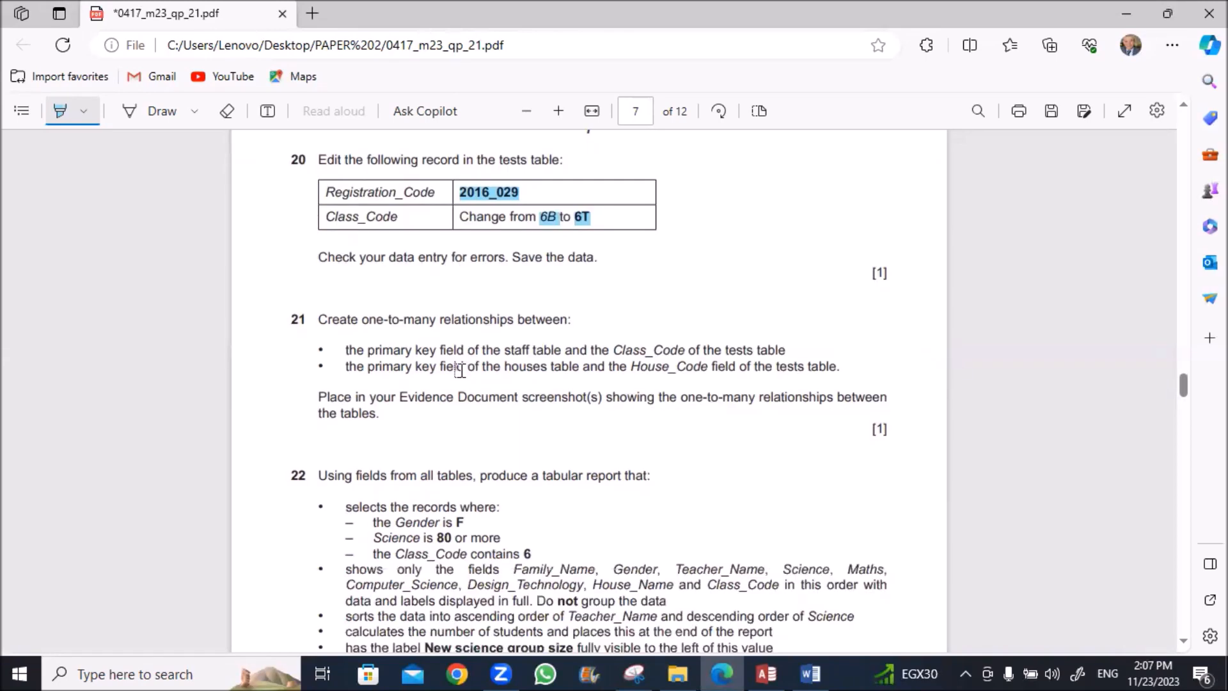
scroll(320, 375, "down", 1)
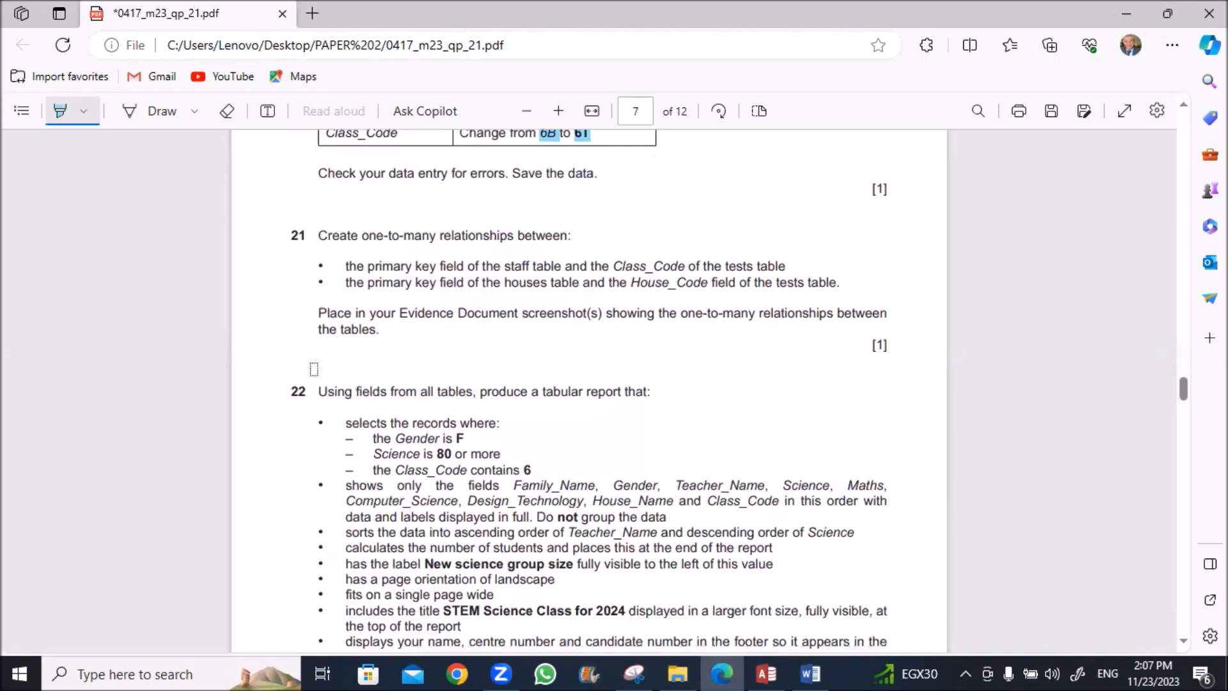
left_click_drag(361, 235, 454, 235)
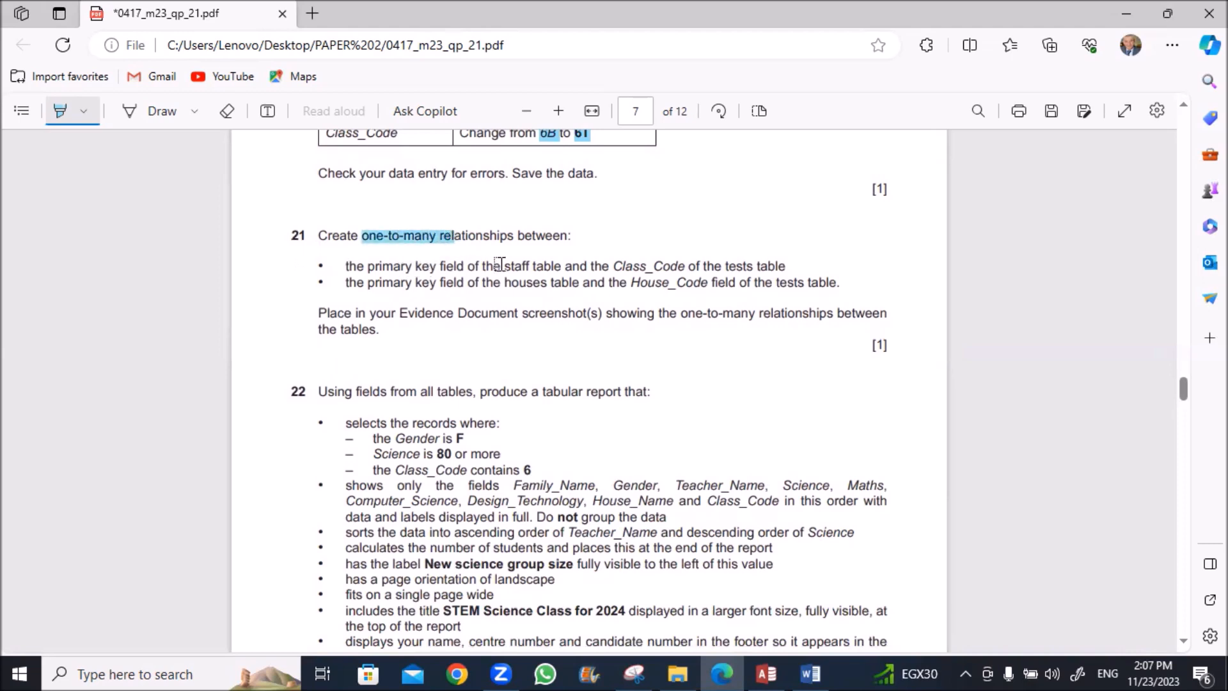
left_click_drag(504, 267, 537, 267)
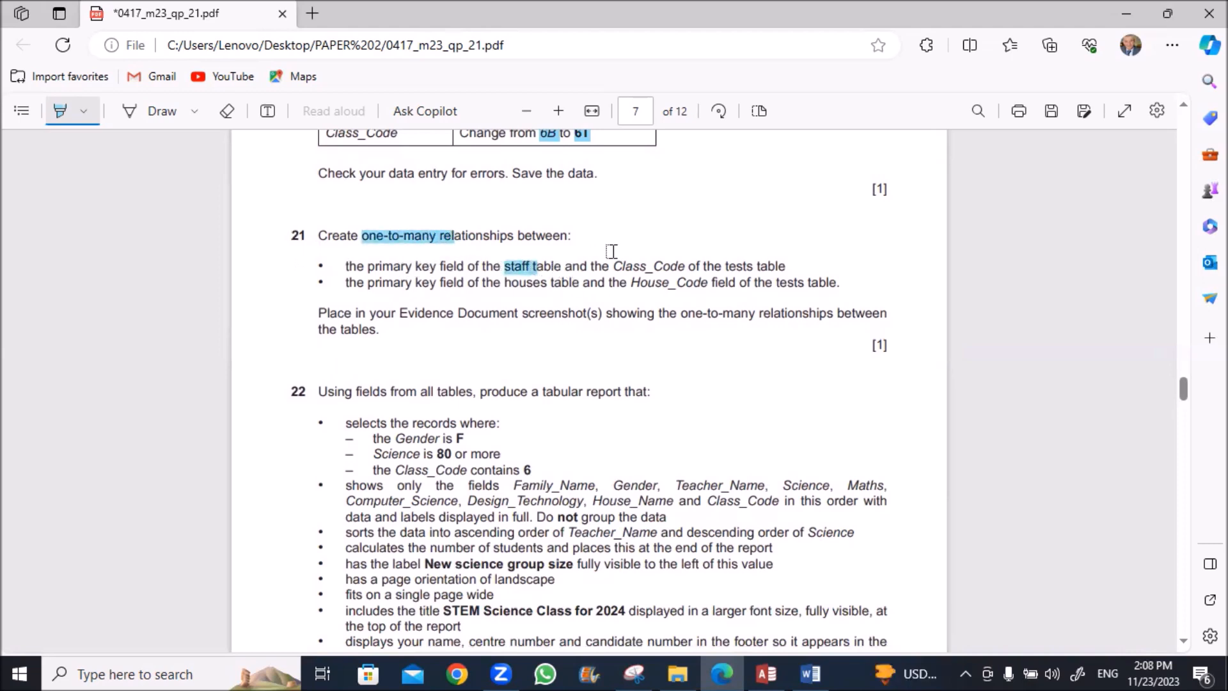
left_click_drag(614, 266, 700, 266)
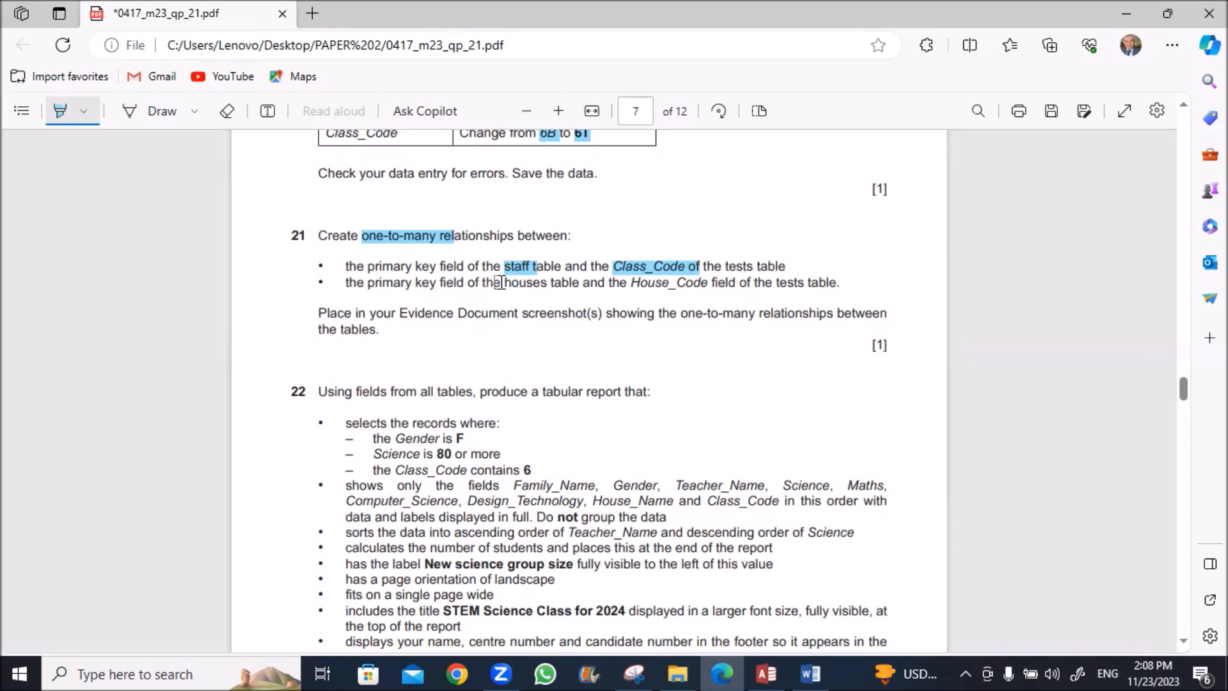
left_click_drag(504, 282, 547, 282)
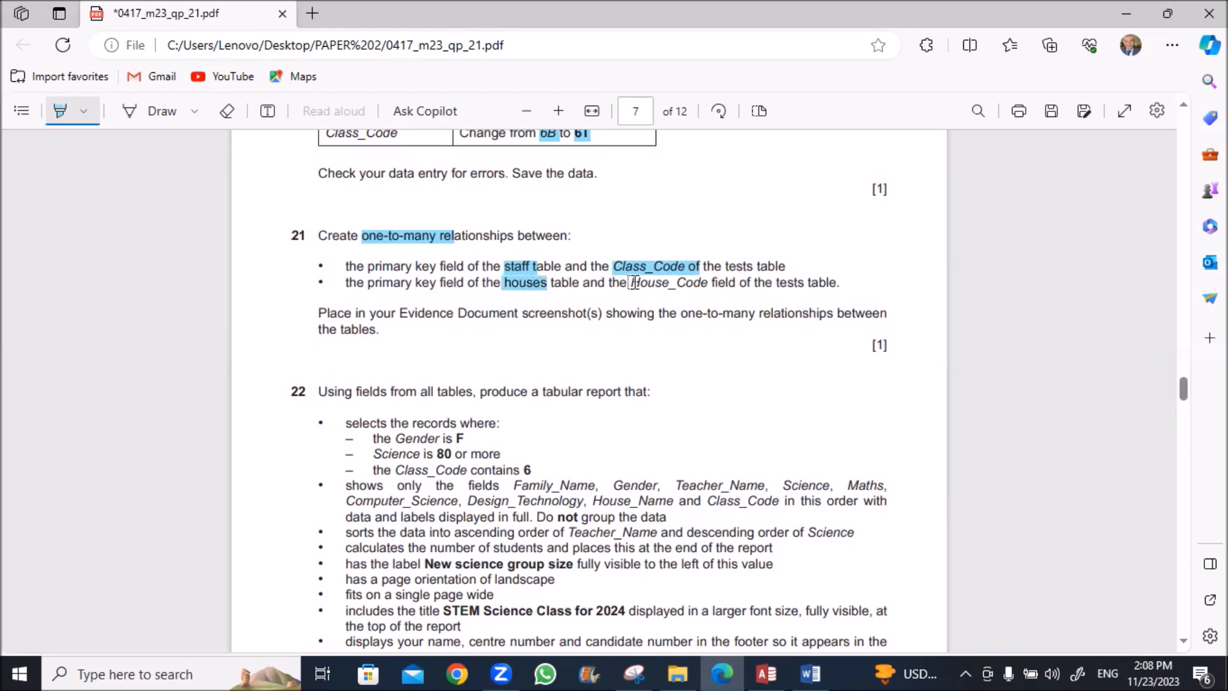
mouse_move(633, 282)
left_mouse_down()
mouse_move(785, 266)
mouse_move(837, 282)
left_mouse_up()
Step: Return to Access, open the Relationships window and add the M23houses, M23staff and M23tests tables
left_click(763, 672)
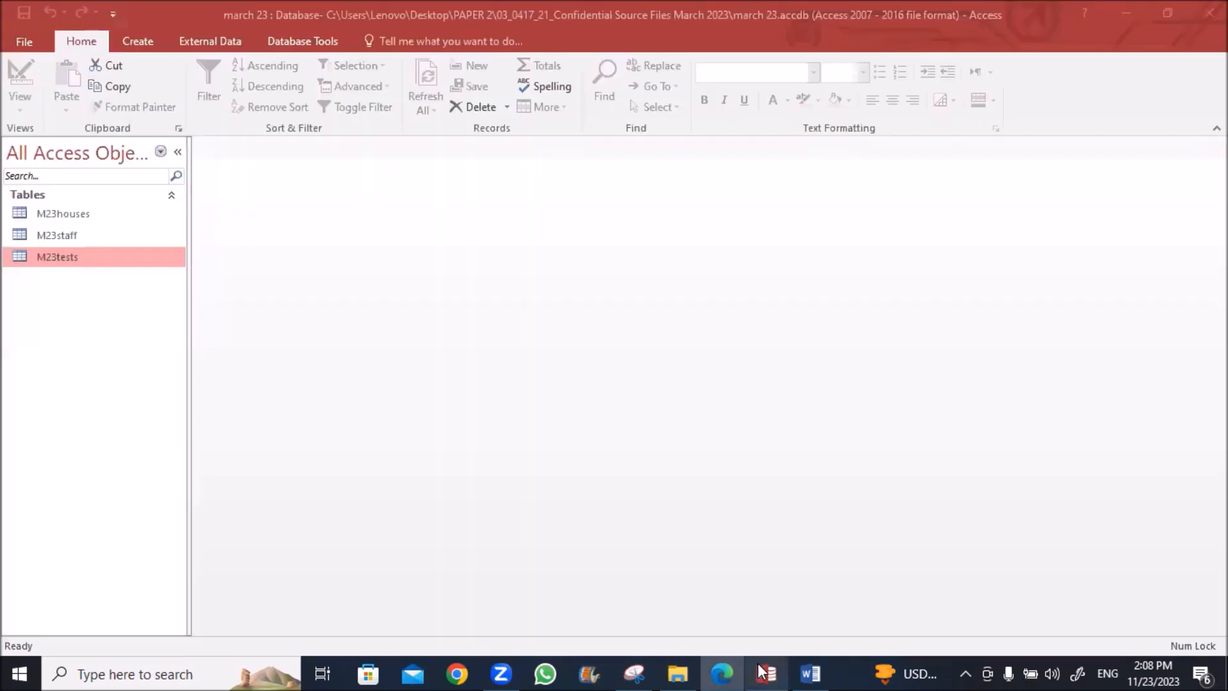
left_click(291, 42)
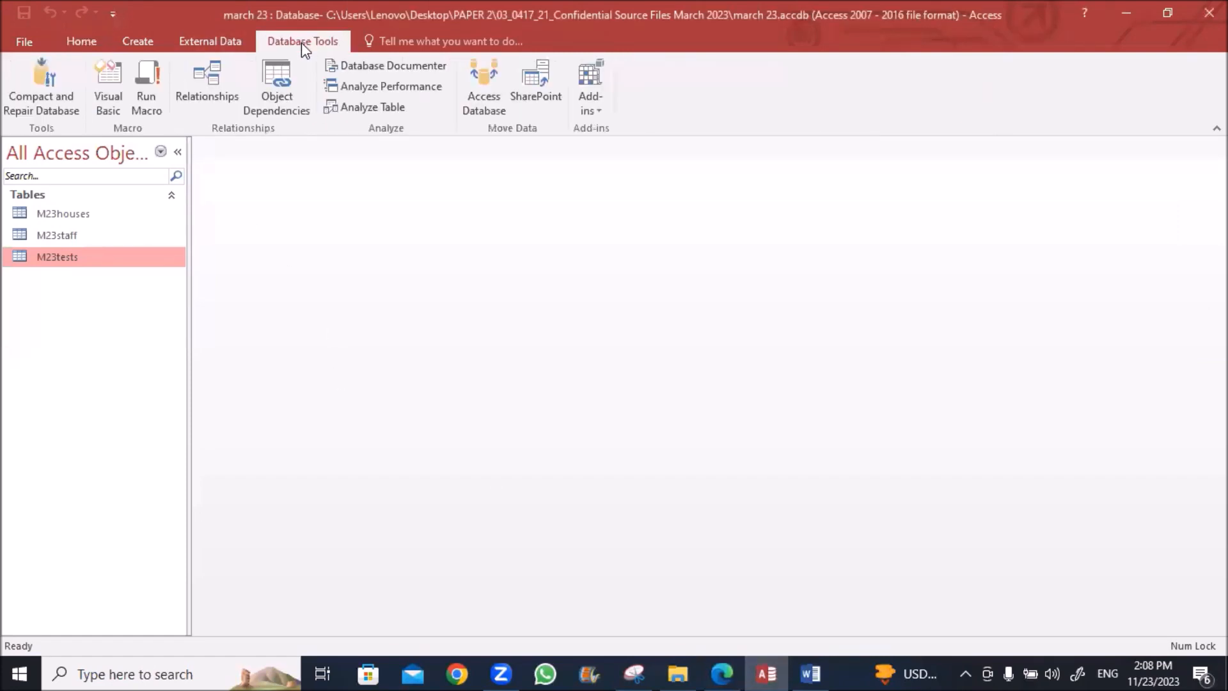
left_click(211, 71)
left_click(496, 132)
left_click(502, 104, "shift")
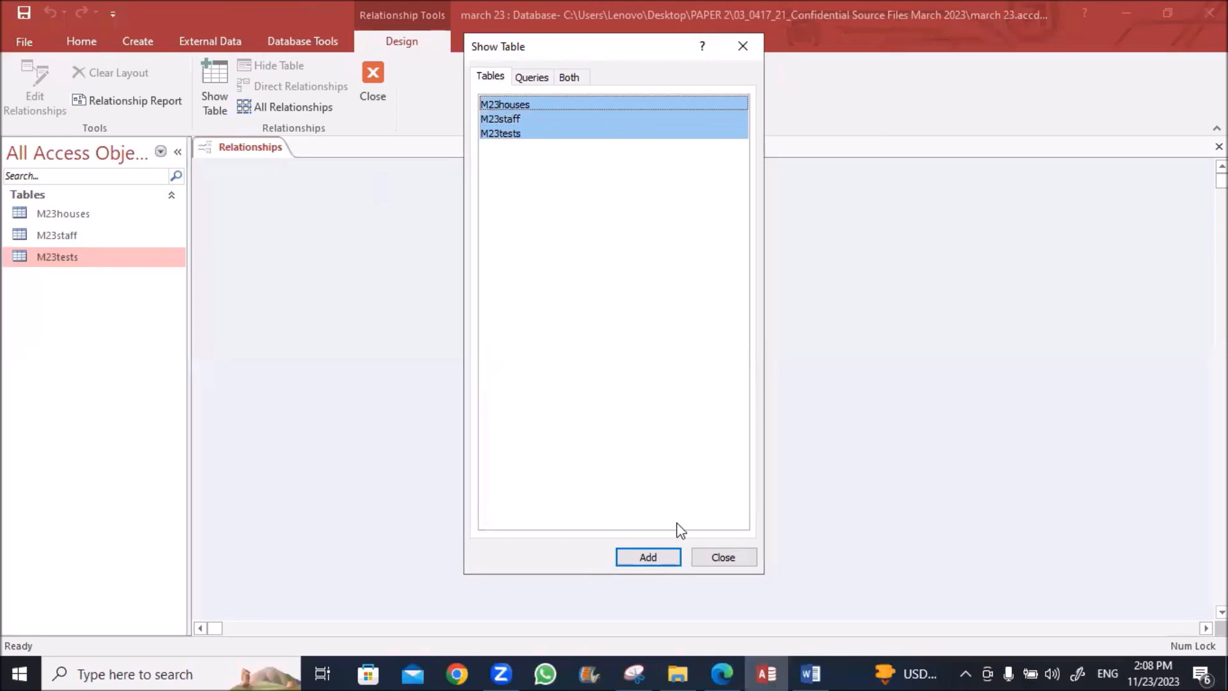
left_click(638, 556)
left_click(715, 556)
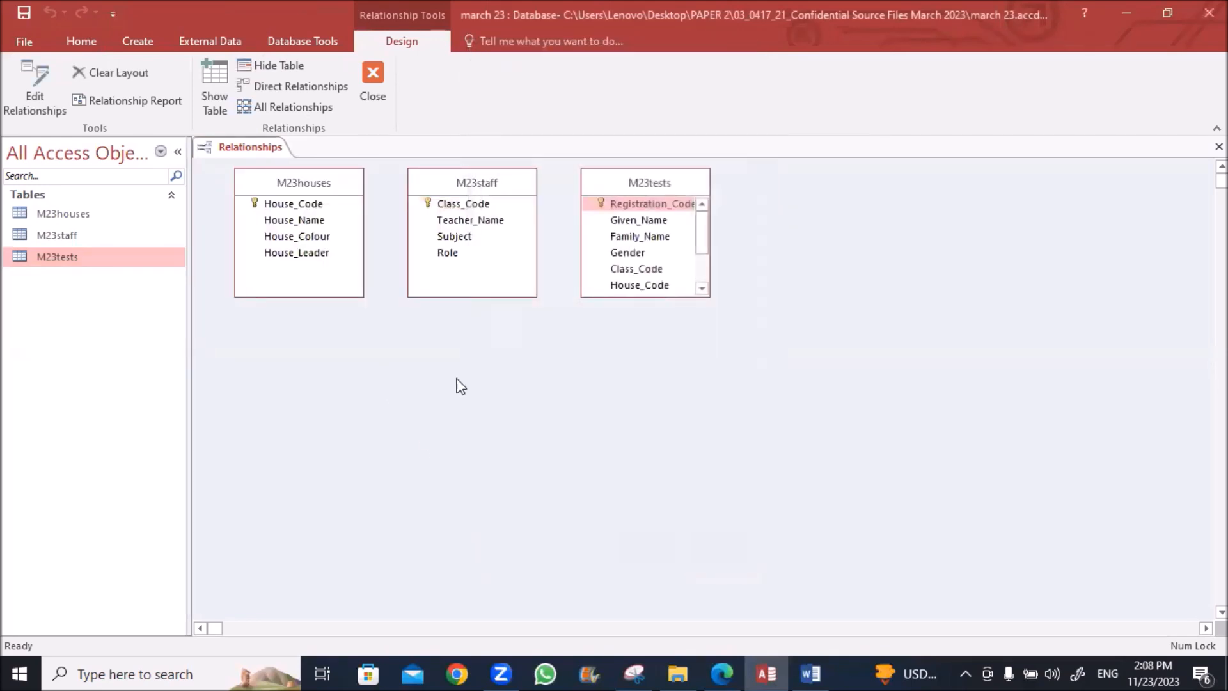
Step: Arrange the relationships layout with M23tests between M23houses and M23staff, and enlarge M23tests to show all its fields
left_click_drag(511, 192, 840, 201)
left_click_drag(619, 172, 523, 191)
left_click_drag(542, 316, 543, 410)
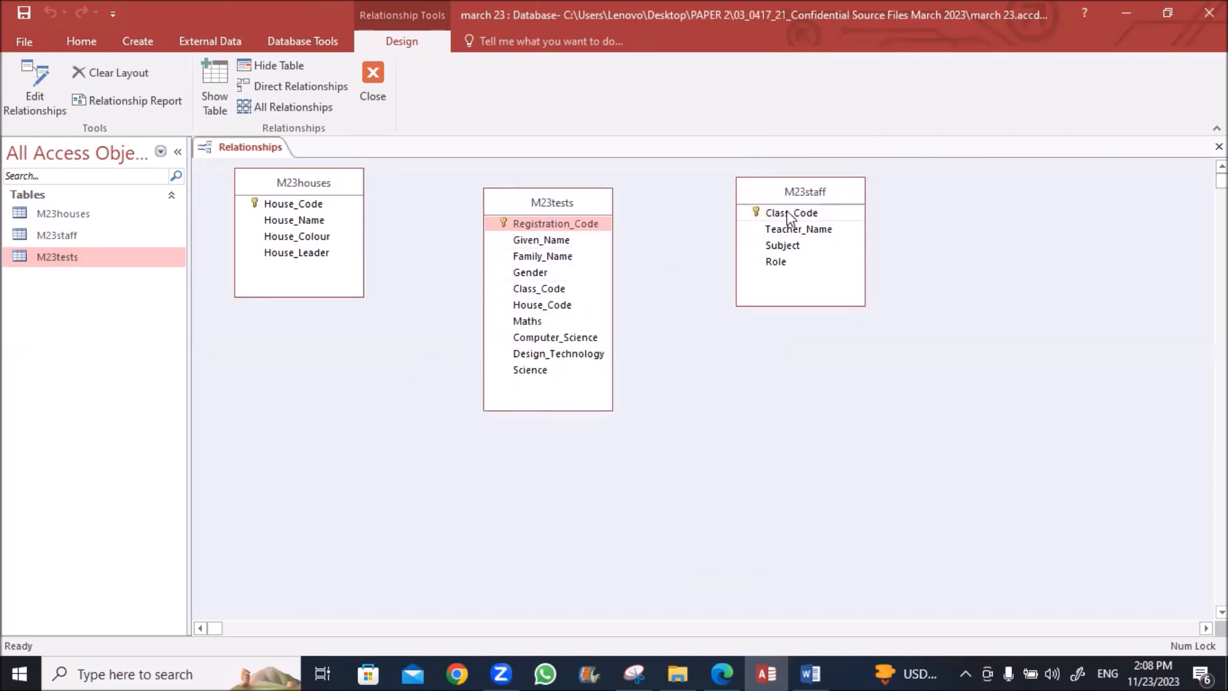
Step: Create a one-to-many relationship from M23staff's Class_Code to M23tests' Class_Code with referential integrity enforced
left_click_drag(786, 213, 642, 262)
left_click_drag(558, 287, 558, 288)
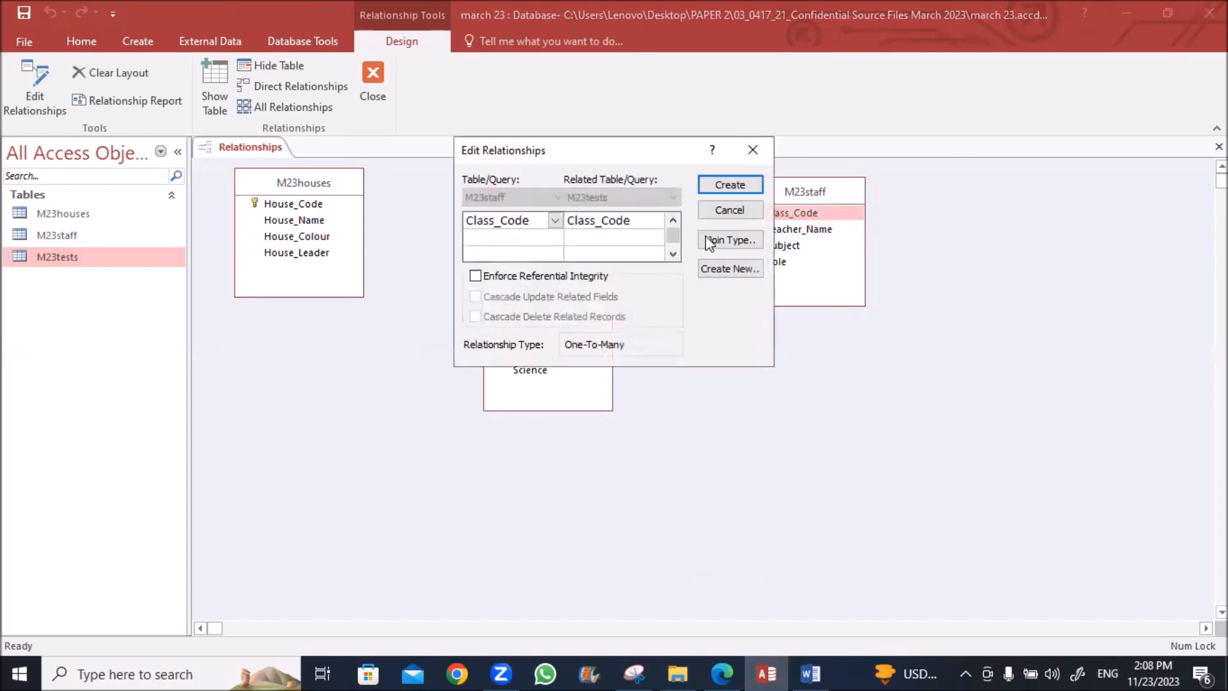
left_click(475, 276)
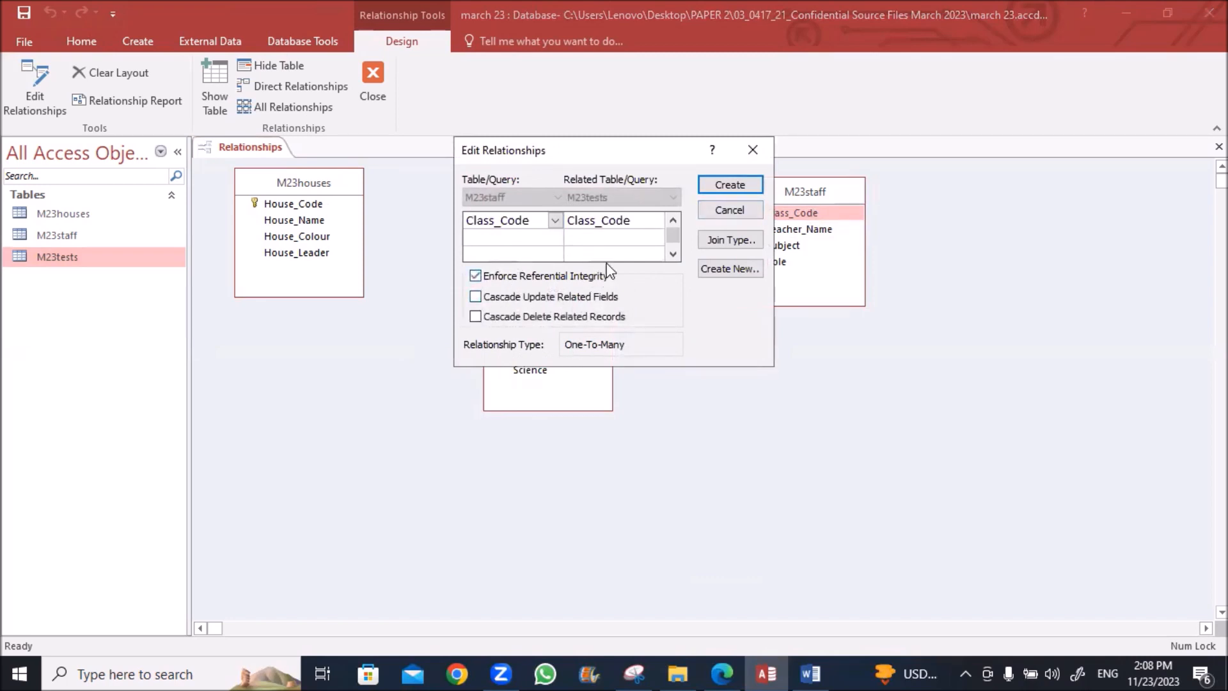
left_click(726, 186)
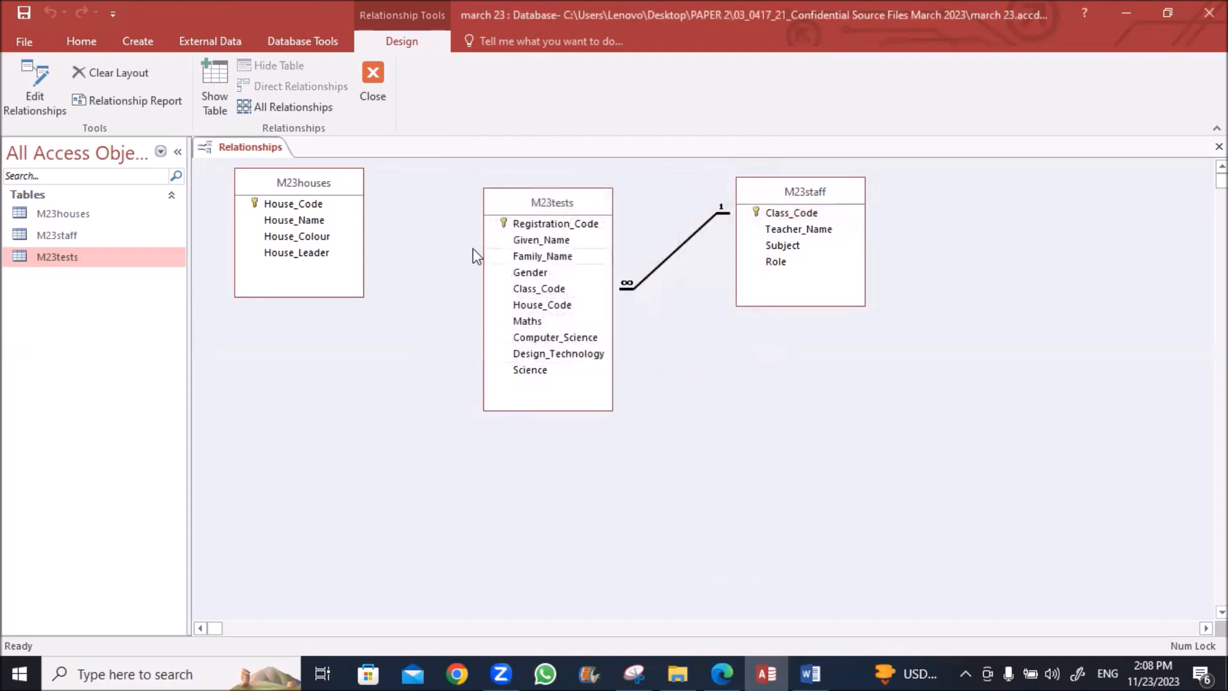
Step: Create a one-to-many relationship from M23houses' House_Code to M23tests' House_Code with referential integrity enforced, and align M23tests level with M23houses
left_click_drag(301, 204, 524, 309)
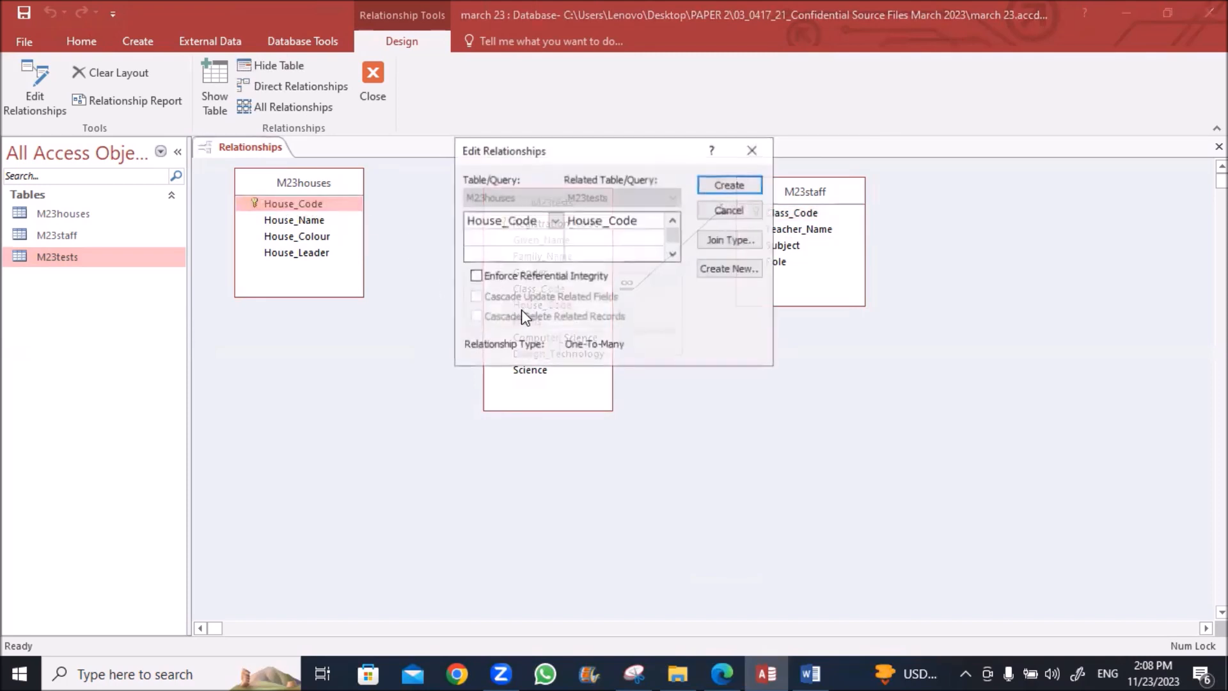
left_click(475, 276)
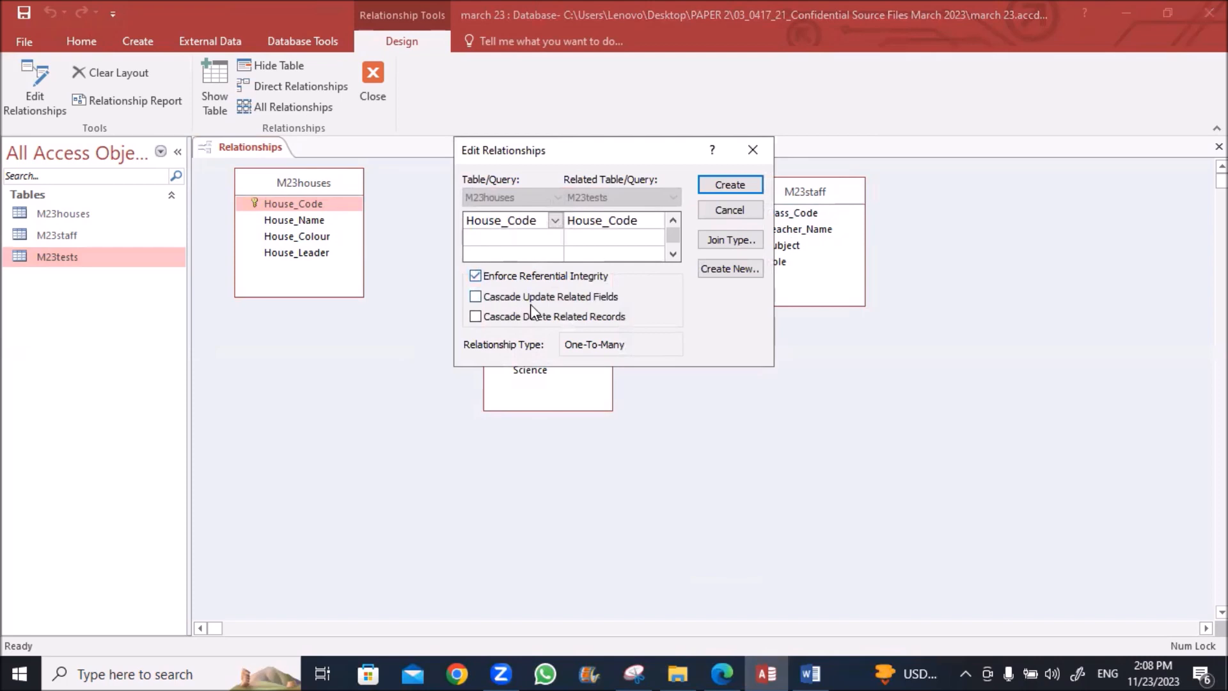
left_click(711, 186)
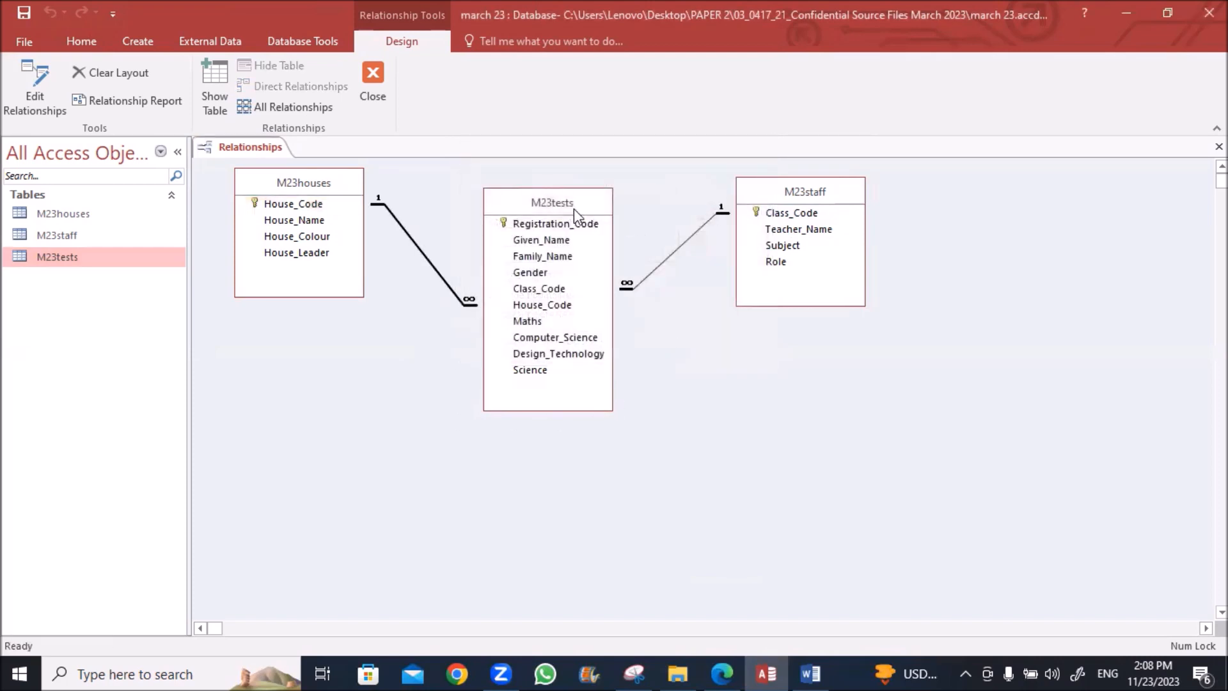
left_click(561, 203)
left_click_drag(560, 204, 566, 184)
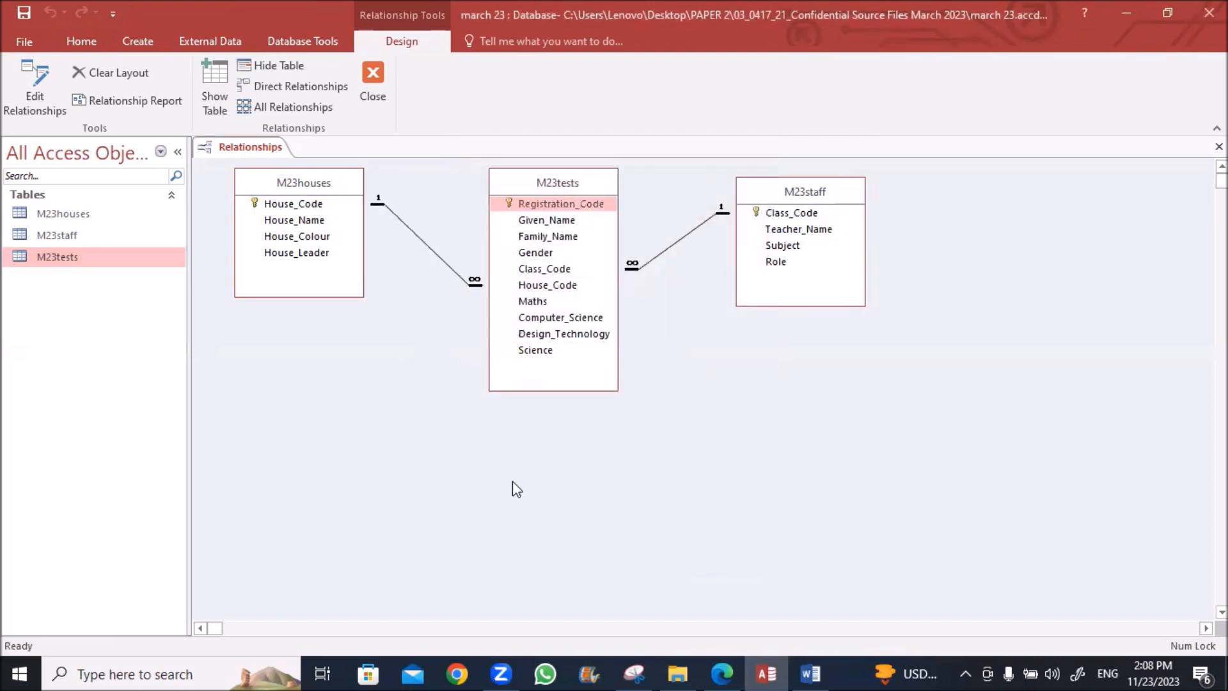
Step: Highlight question 21's screenshot requirement in the exam paper, and capture the Access relationships diagram with all three linked tables using Snipping Tool
left_click(722, 671)
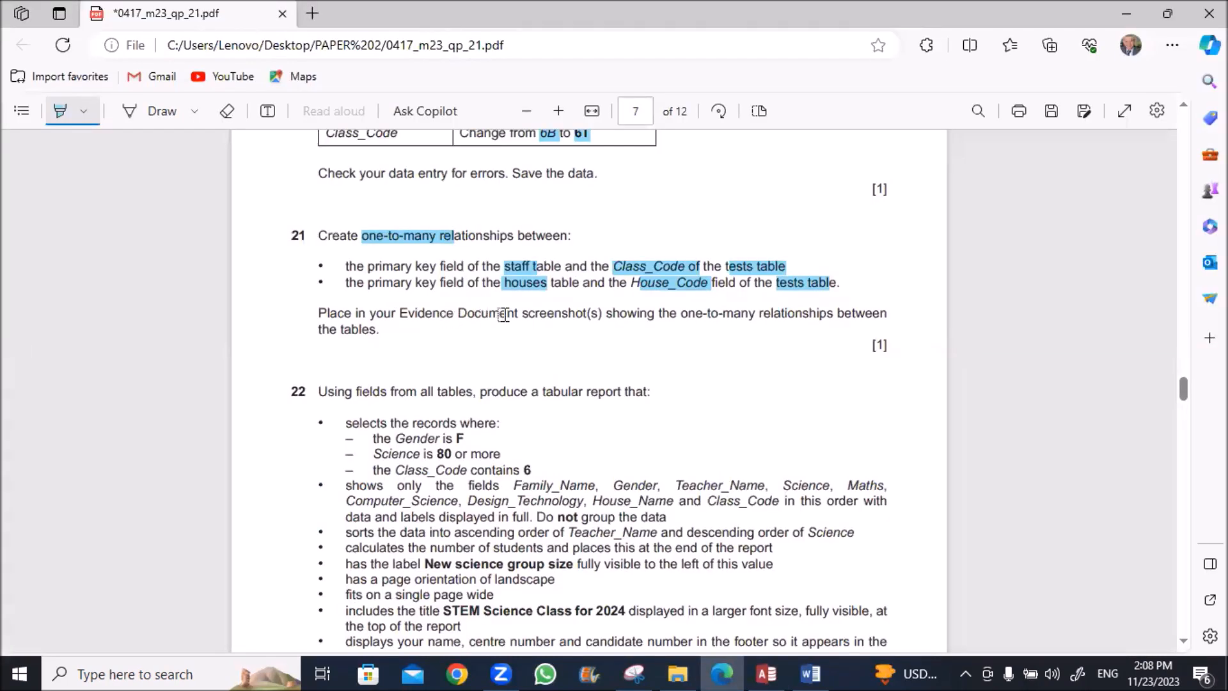
left_click_drag(527, 311, 786, 313)
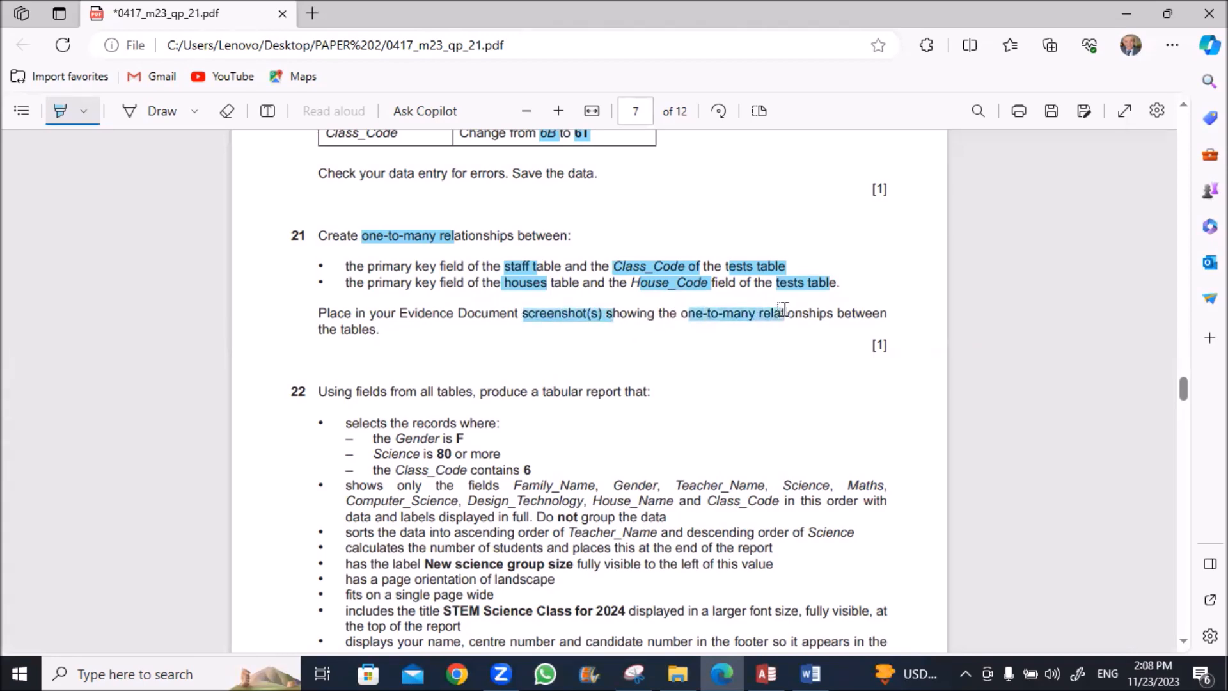
left_click(760, 670)
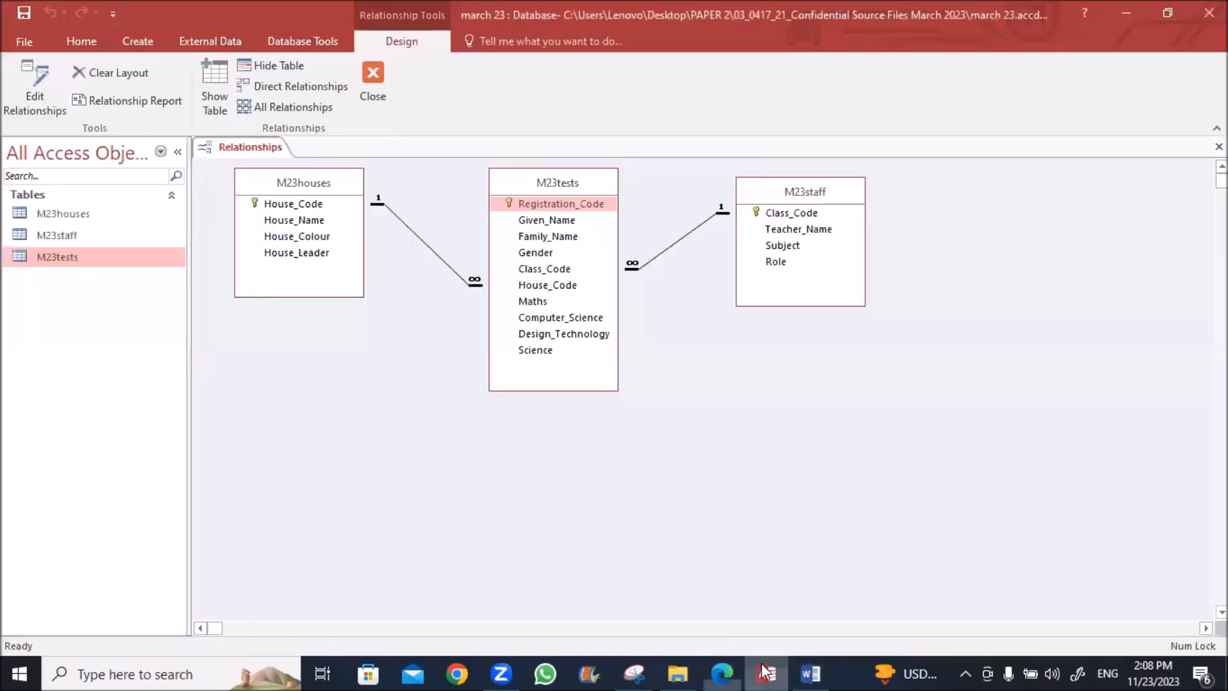
left_click(637, 672)
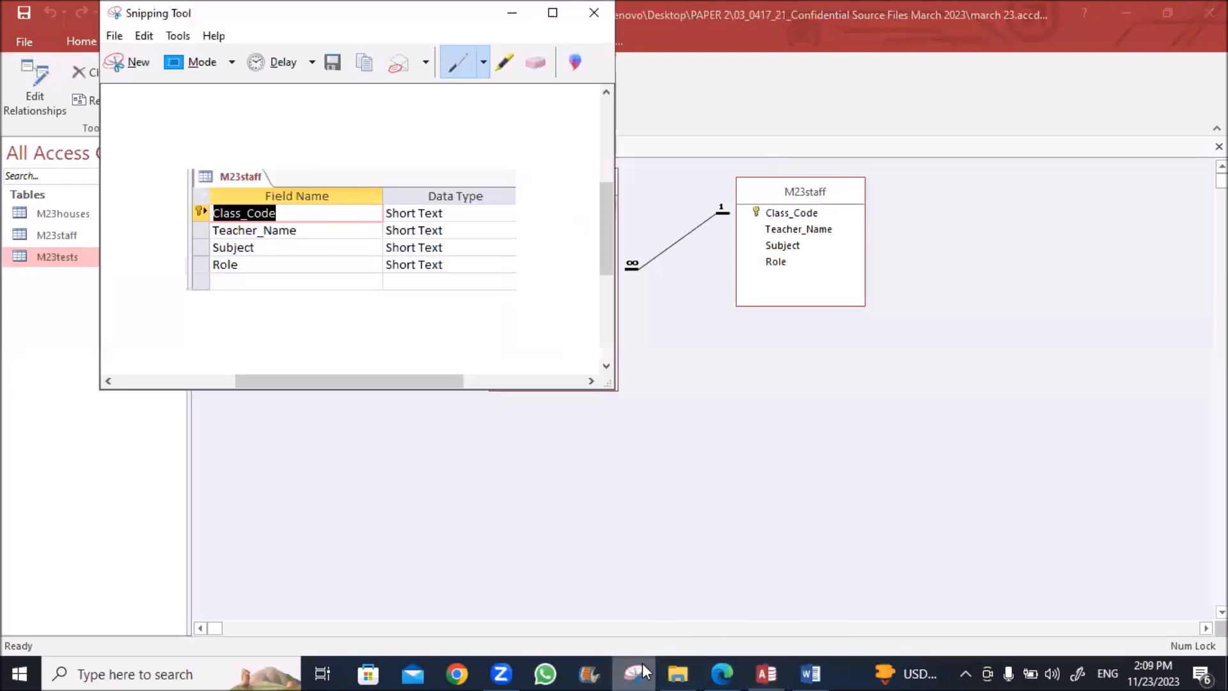
left_click(137, 62)
left_click_drag(195, 139, 883, 406)
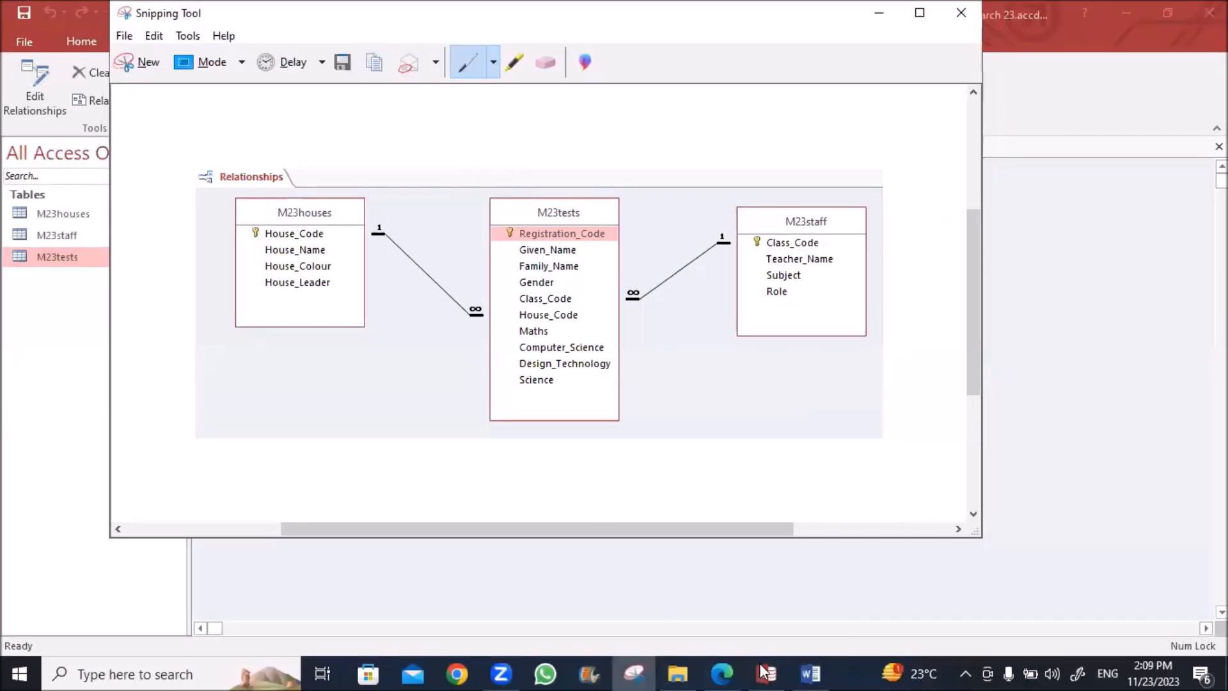
Step: Switch to the Word evidence document and insert seven blank lines under the Step 21 – EVIDENCE 7 heading
left_click(811, 674)
scroll(451, 455, "down", 5)
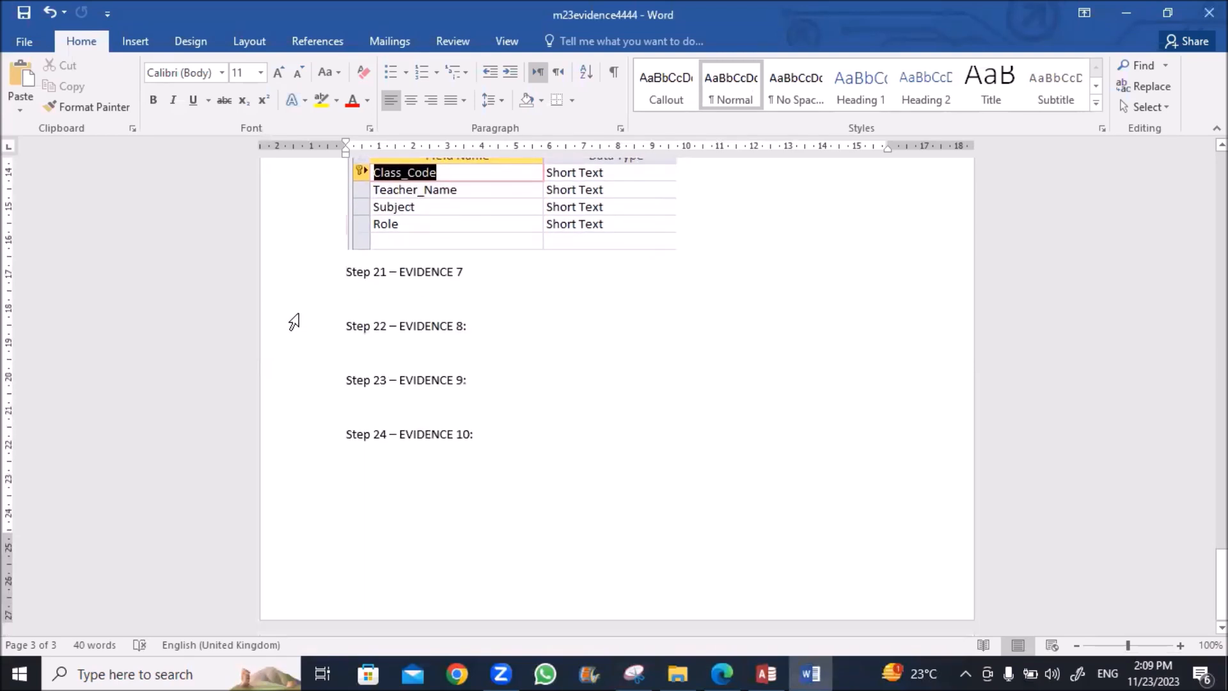
key("Return")
key("Return")
key("Return")
key("Return")
key("Return")
key("Return")
key("Return")
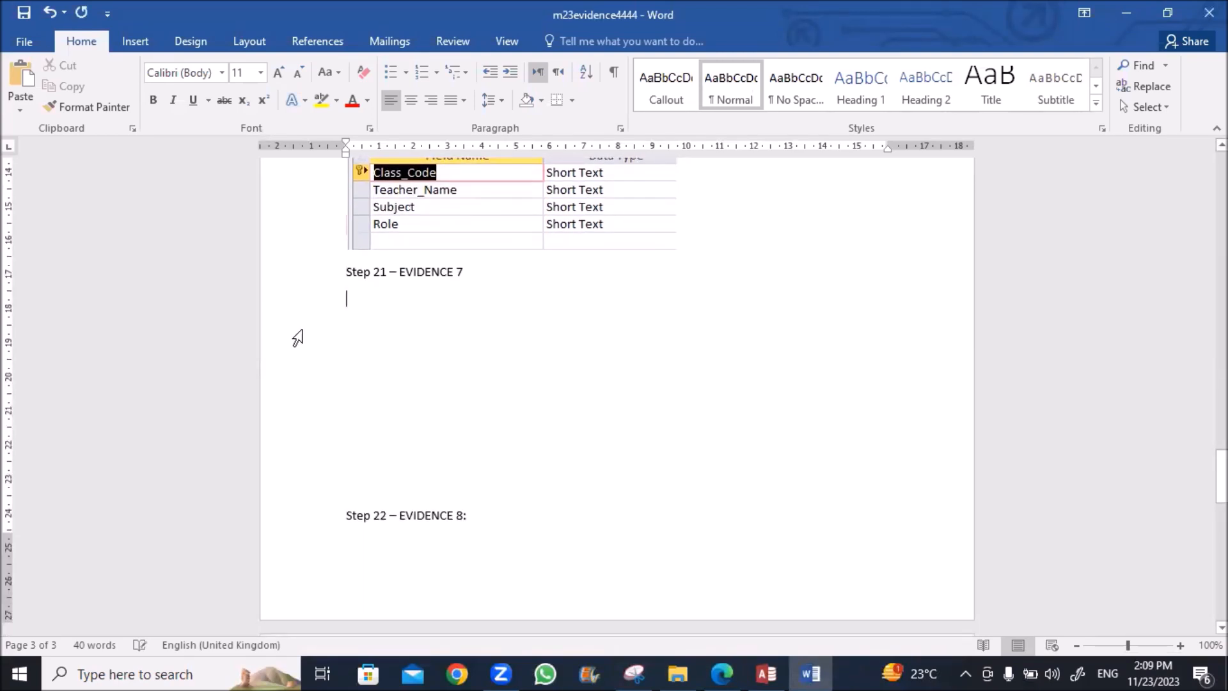
Step: Paste the captured relationships diagram under Step 21 – EVIDENCE 7 and set its text wrapping to Behind Text
key("ctrl+v")
left_click(856, 374)
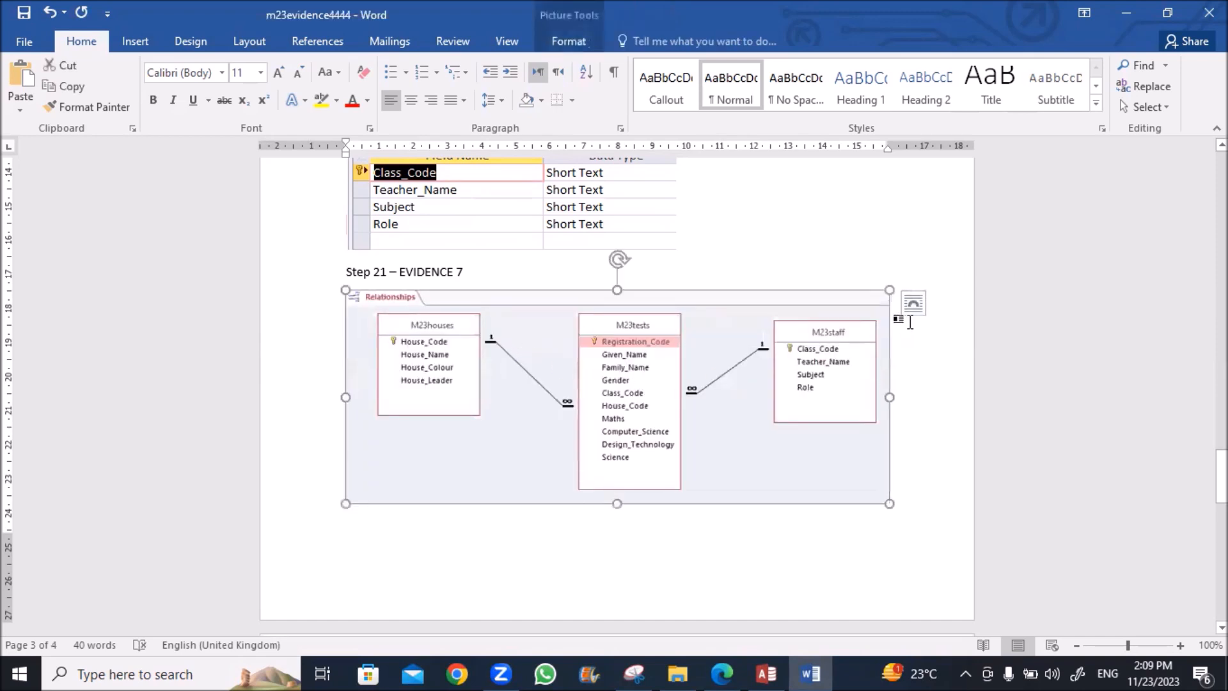
left_click(913, 303)
left_click(1002, 443)
scroll(514, 594, "down", 1)
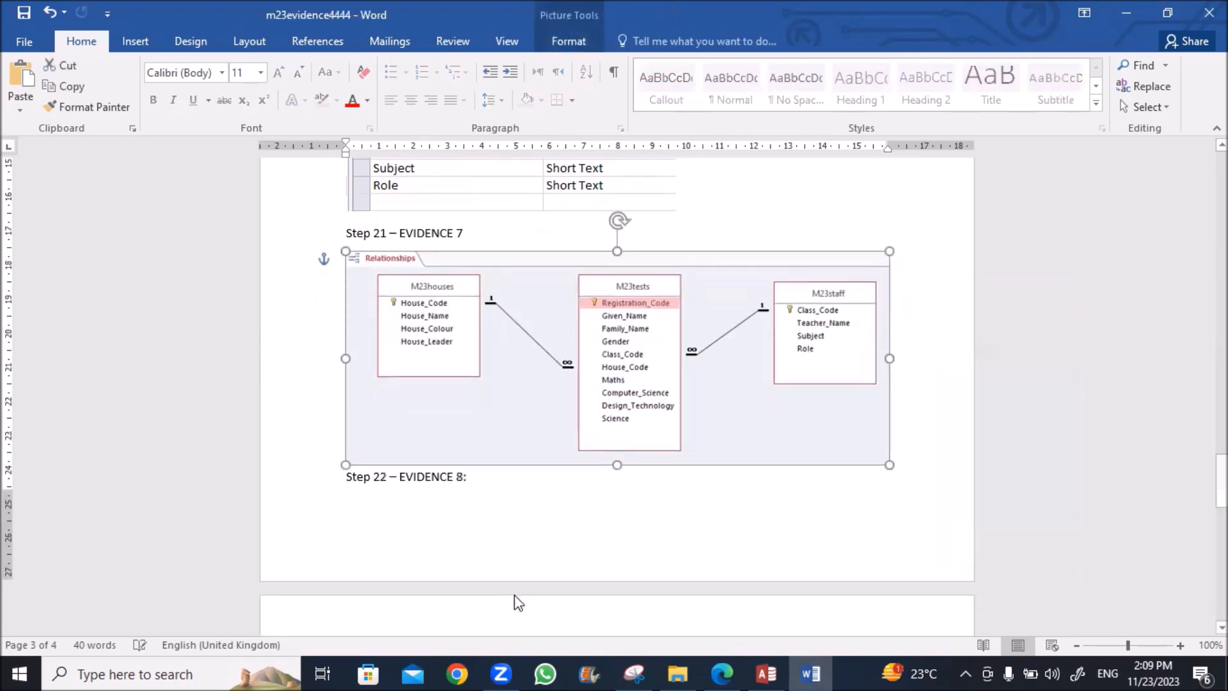
Step: Insert ten blank lines above the Step 22 – EVIDENCE 8 heading to make room for another screenshot on page 4
left_click(341, 473)
scroll(296, 505, "down", 15)
key("Return")
key("Return")
key("Return")
key("Return")
key("Return")
key("Return")
key("Return")
key("Return")
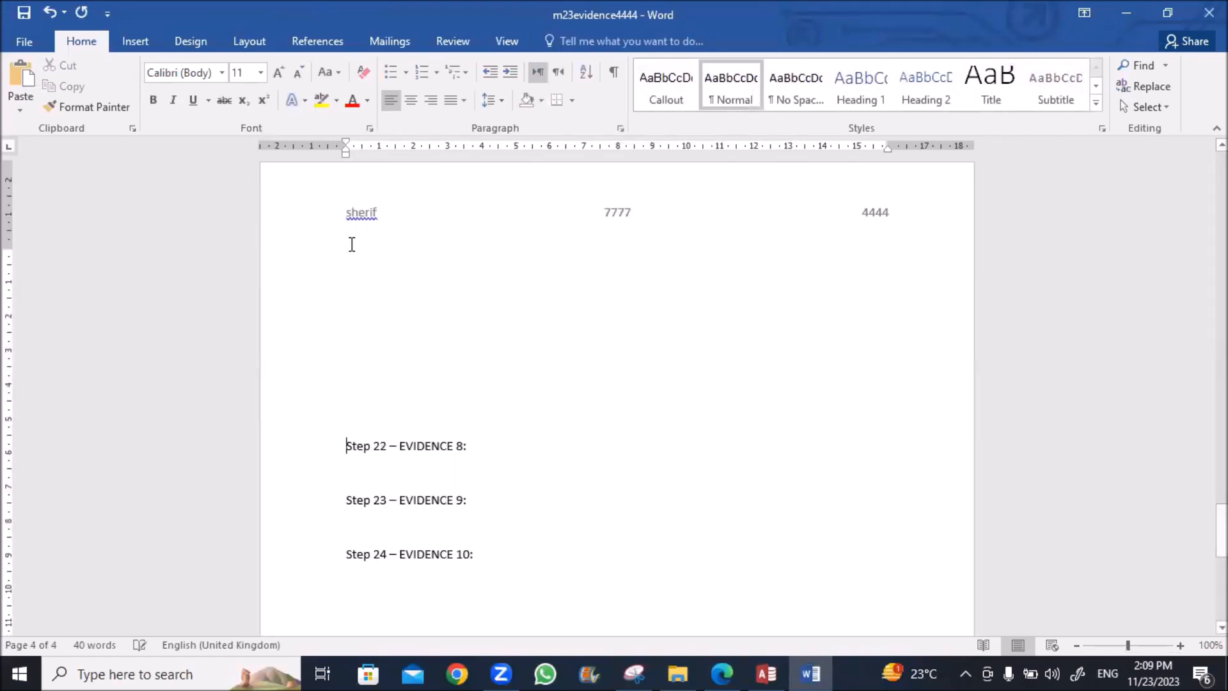
key("Return")
key("Return")
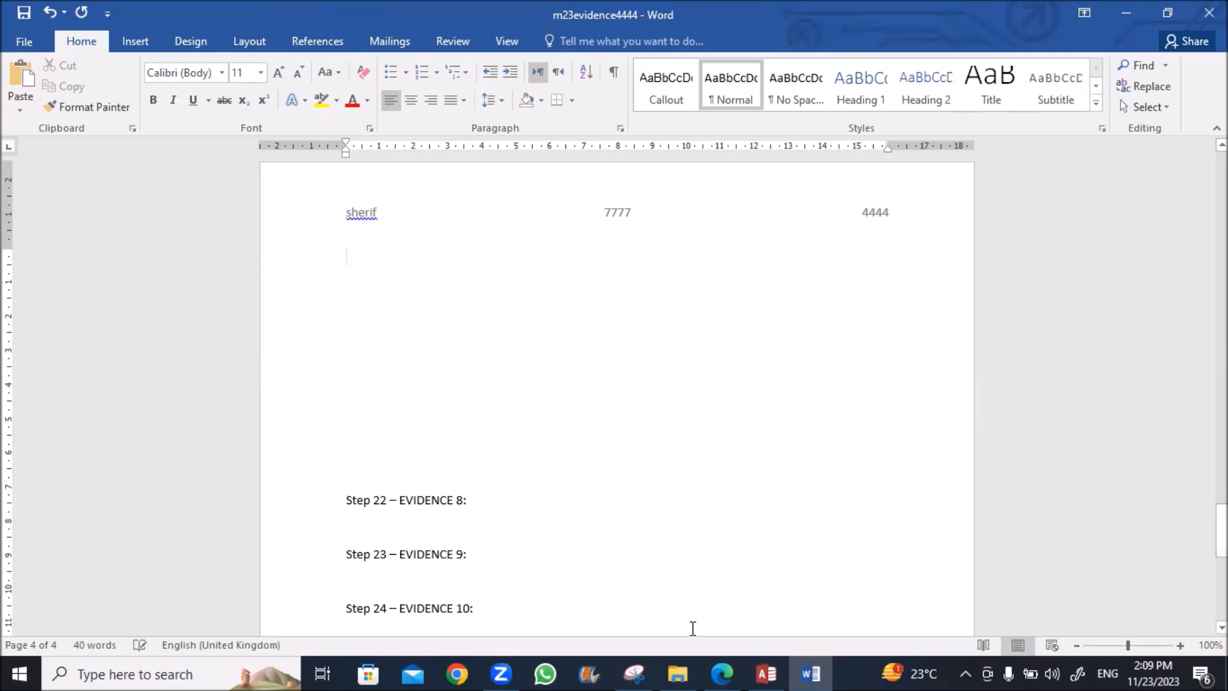
Step: In Access, open the relationship between M23staff and M23tests for editing and capture its Edit Relationships dialog with Snipping Tool
left_click(766, 673)
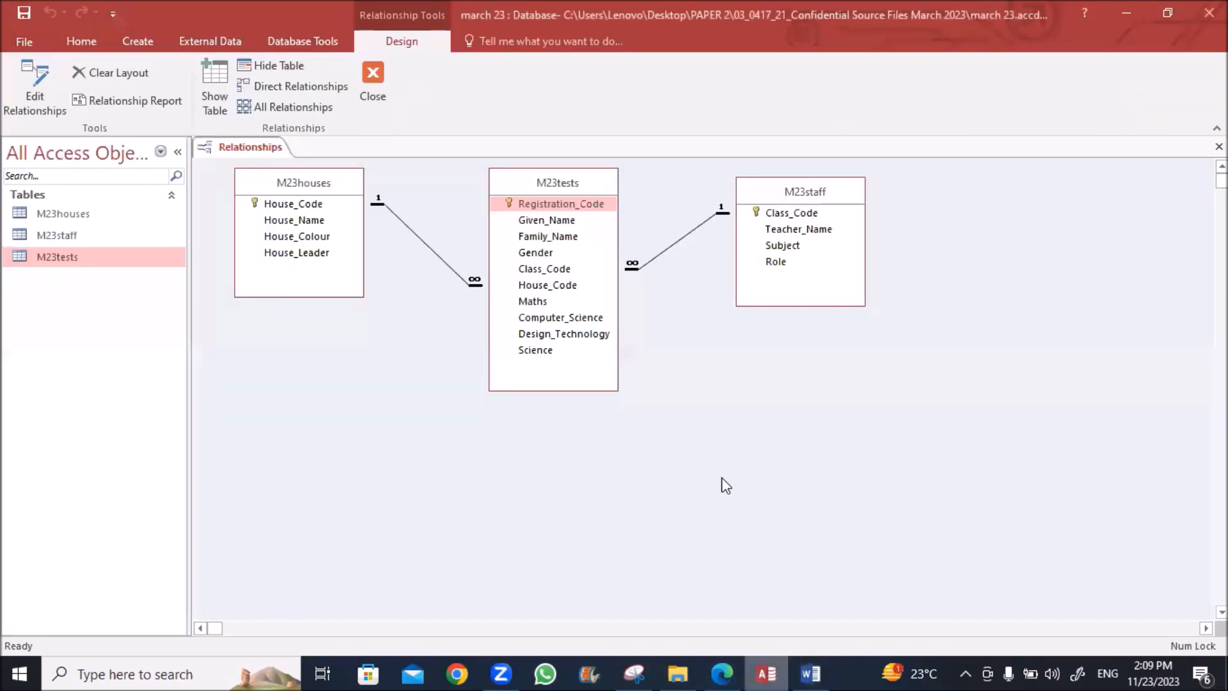
left_click(661, 251)
double_click(666, 249)
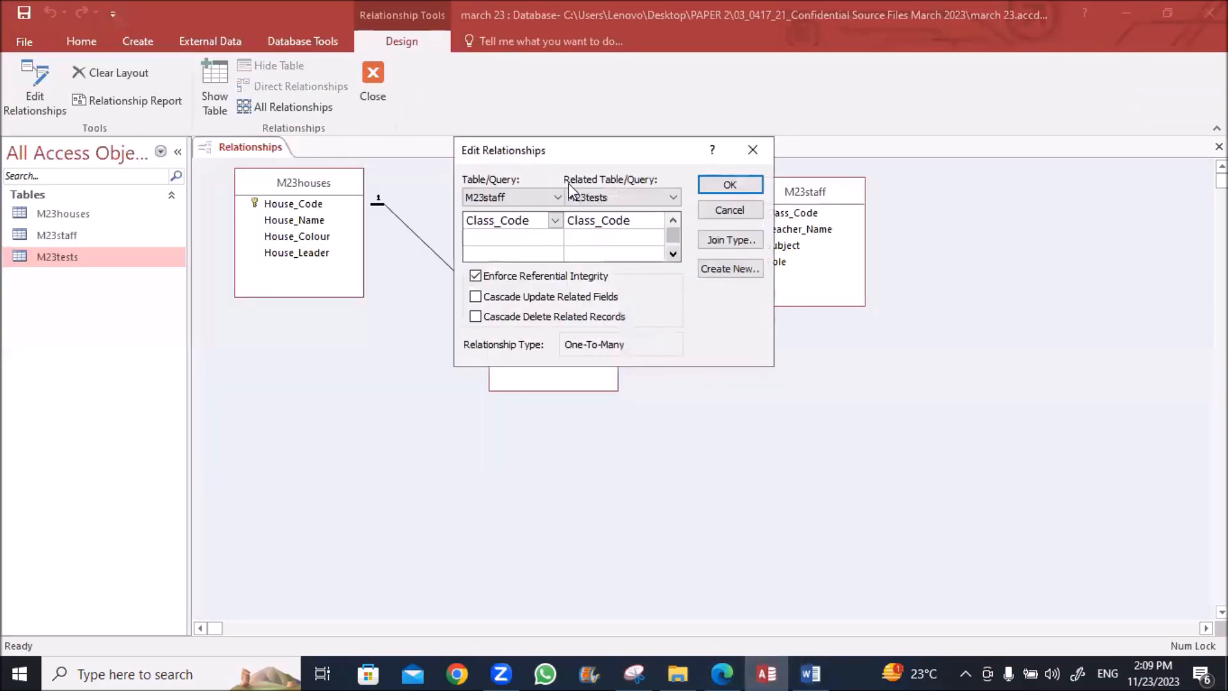
left_click(635, 673)
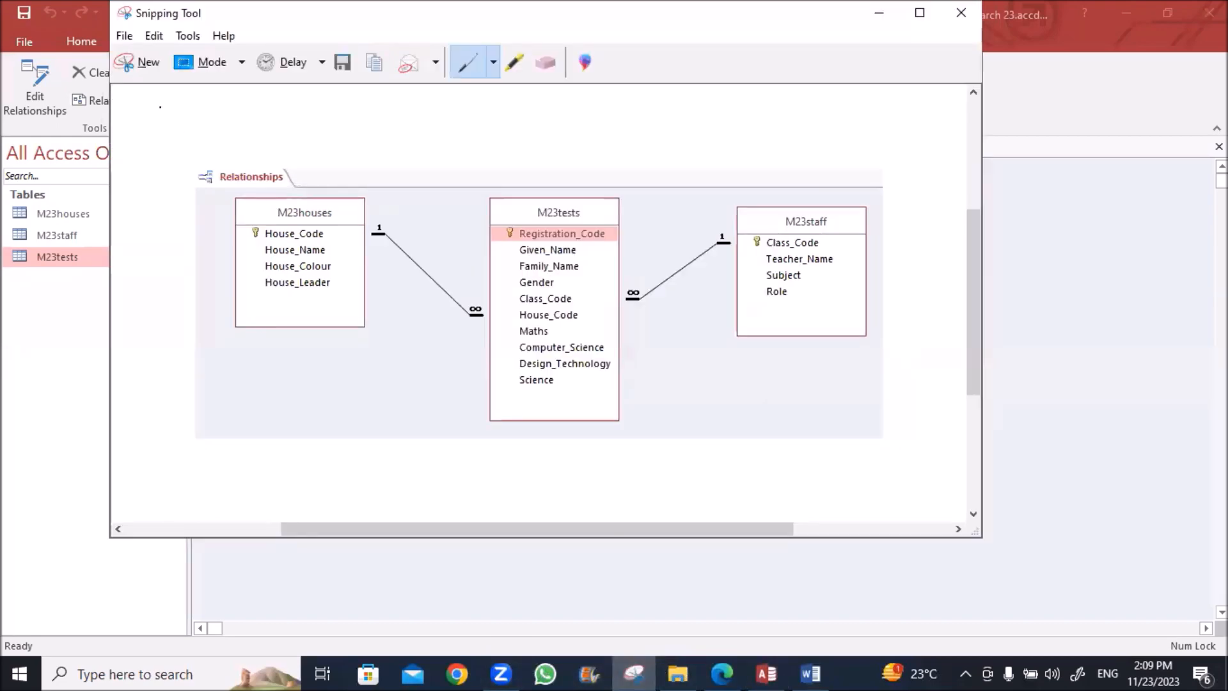
left_click(134, 61)
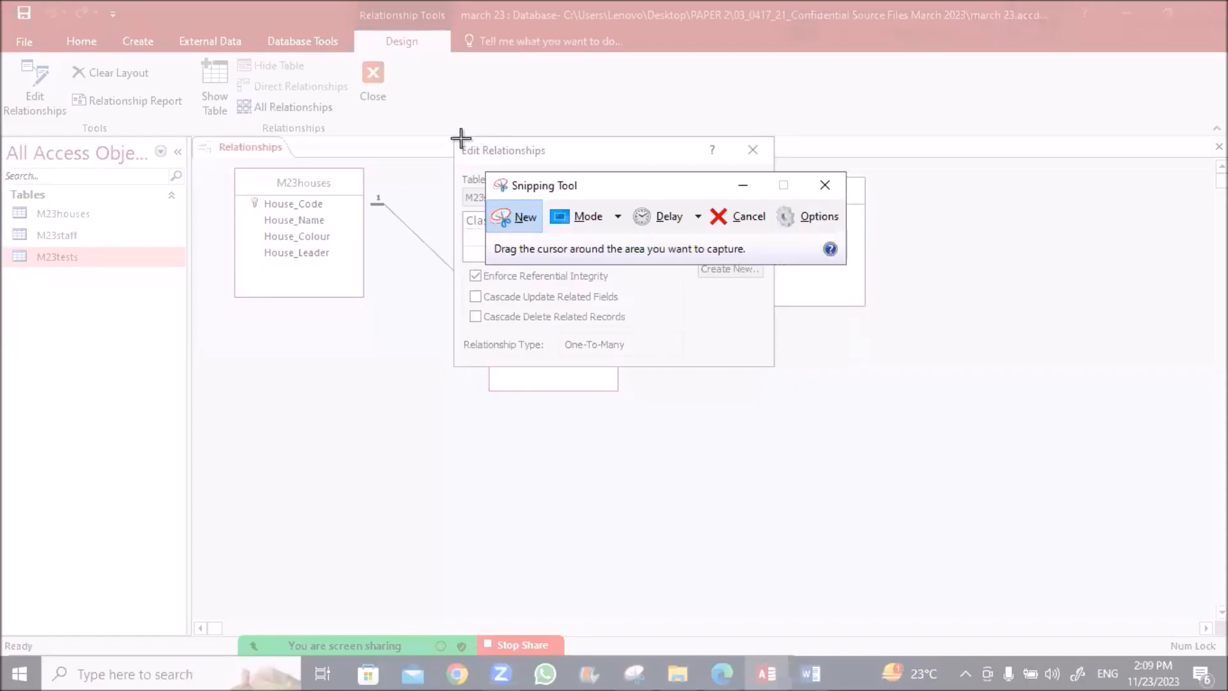
left_click_drag(456, 138, 772, 364)
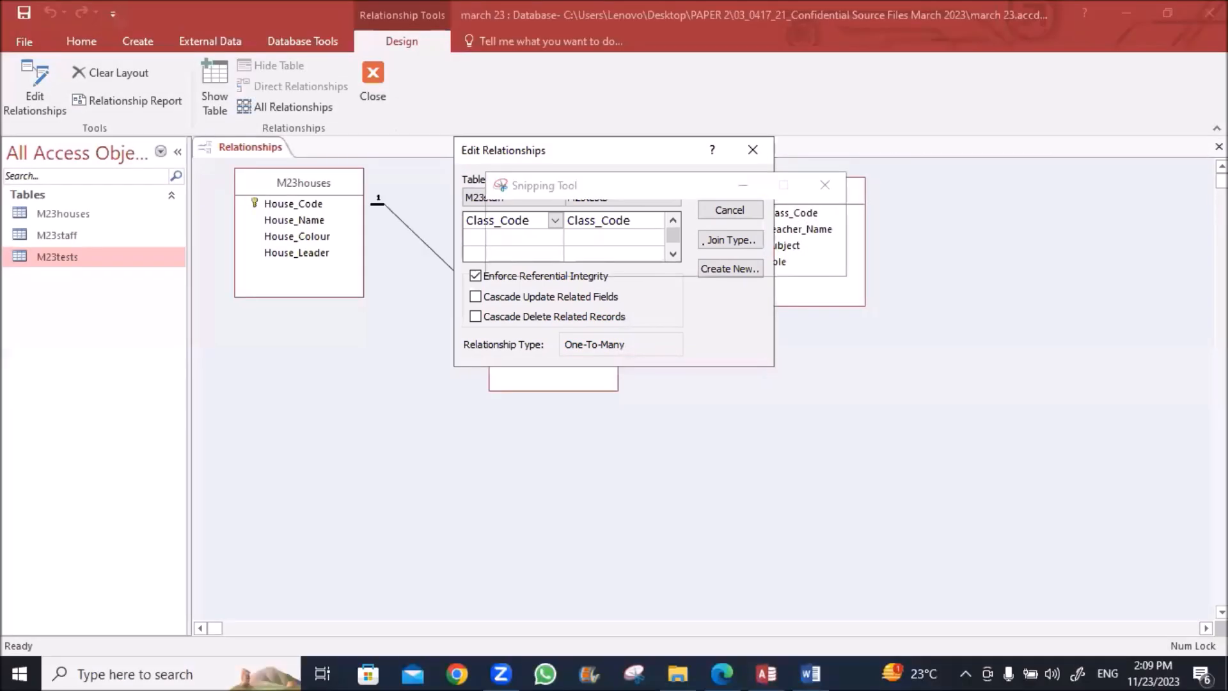
Step: Paste the M23staff–M23tests relationship capture at the start of page 4 in Word and set its wrapping to Behind Text
left_click(810, 674)
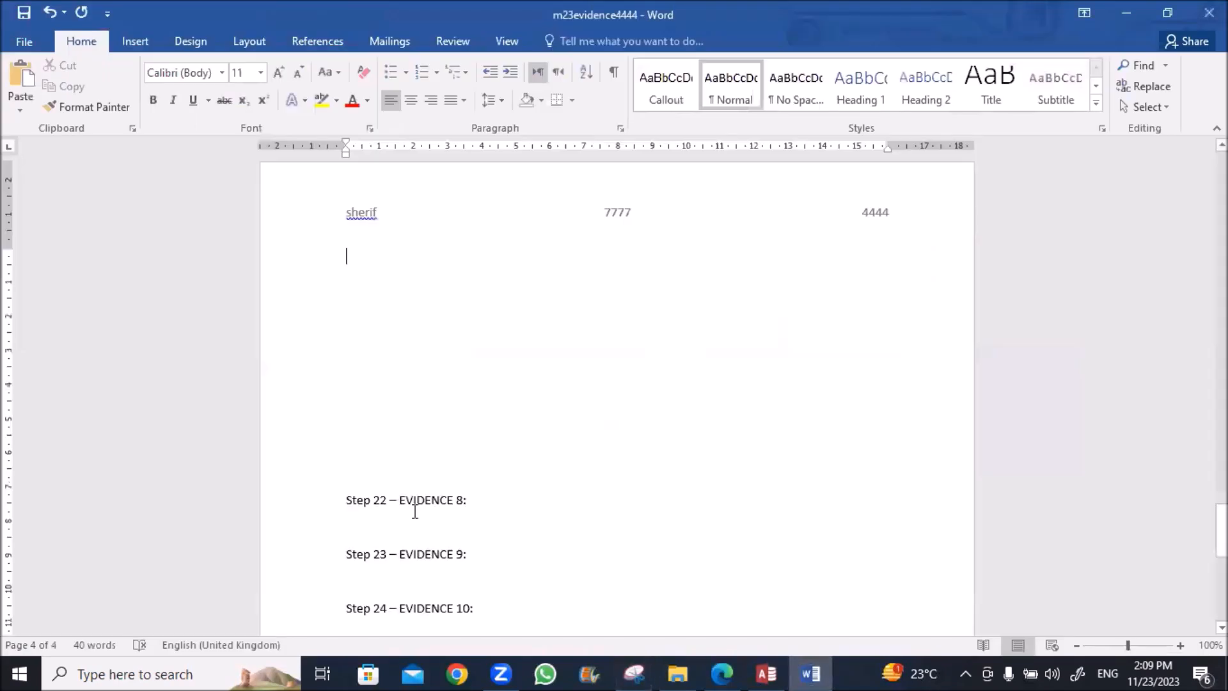
key("ctrl+v")
left_click(488, 338)
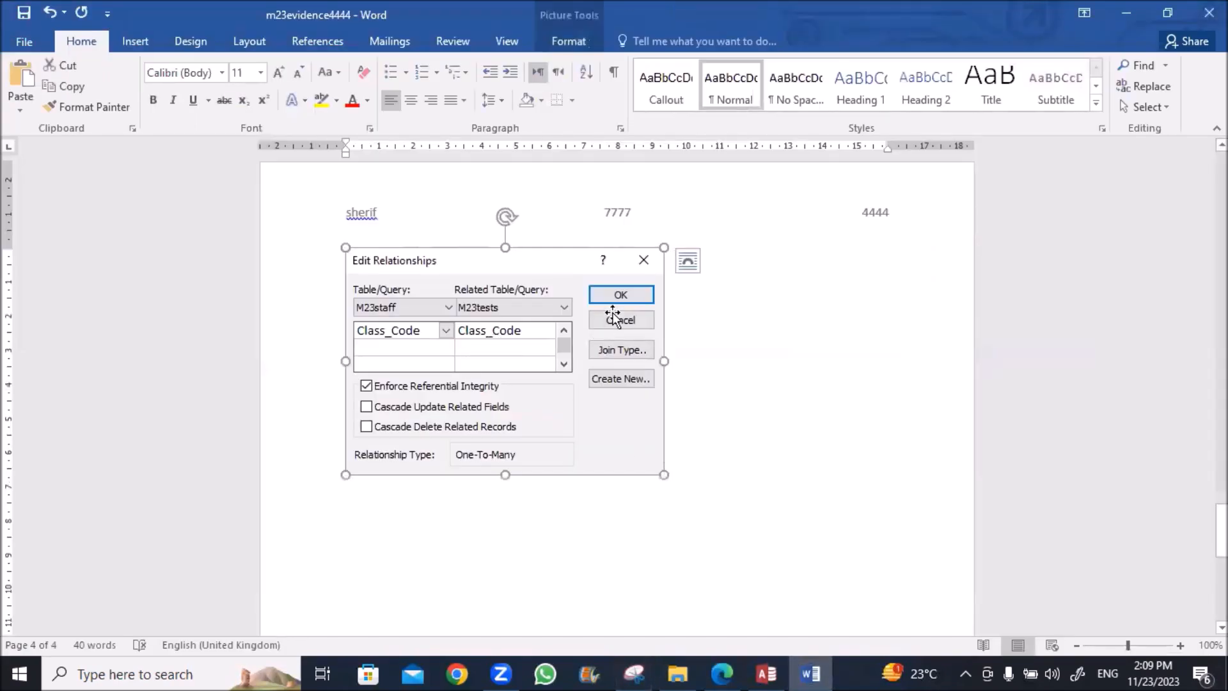
left_click(688, 260)
left_click(783, 411)
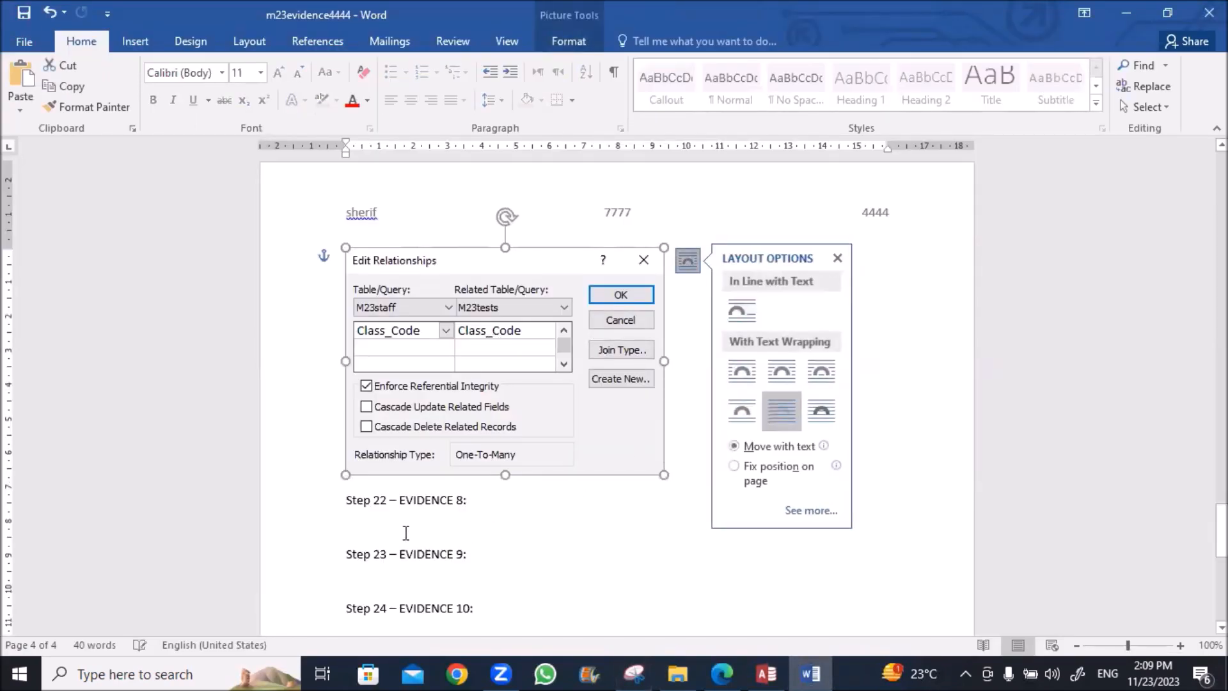
Step: Insert nine blank lines above the Step 22 – EVIDENCE 8 heading to make room for a second relationship capture
left_click(346, 500)
key("Return")
key("Return")
key("Return")
key("Return")
key("Return")
key("Return")
key("Return")
key("Return")
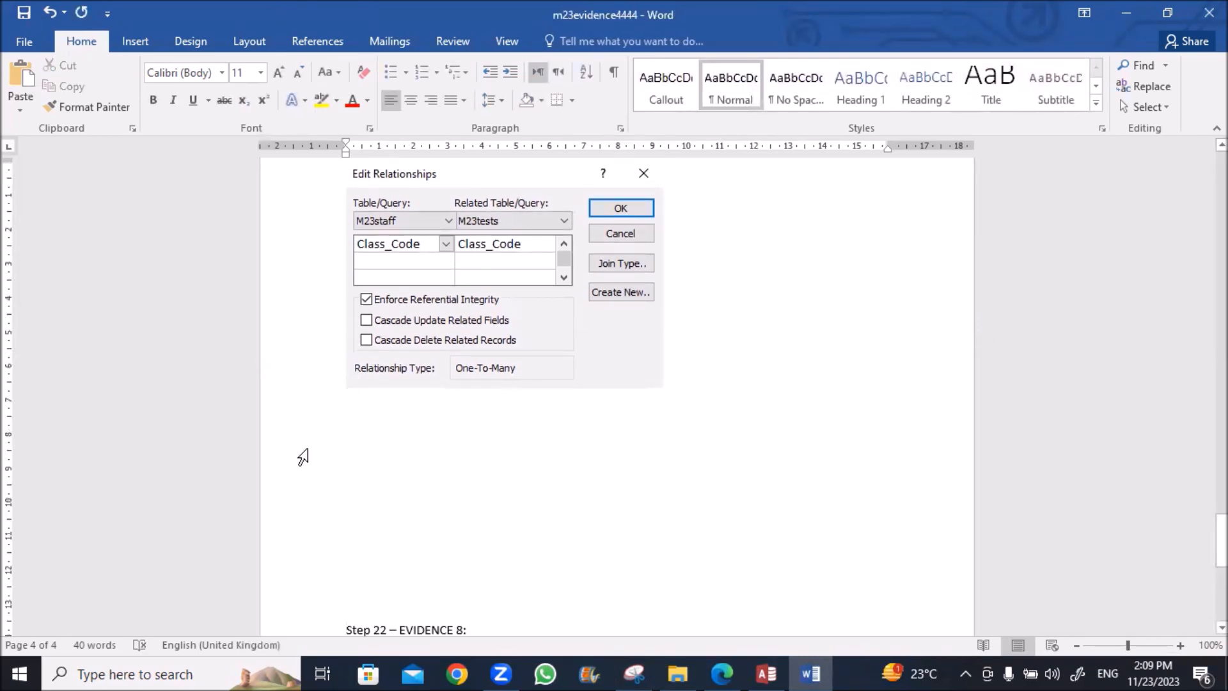
key("Return")
Step: In Access, open the relationship between M23houses and M23tests for editing and capture its Edit Relationships dialog with Snipping Tool
key("alt+Tab")
key("alt+Tab")
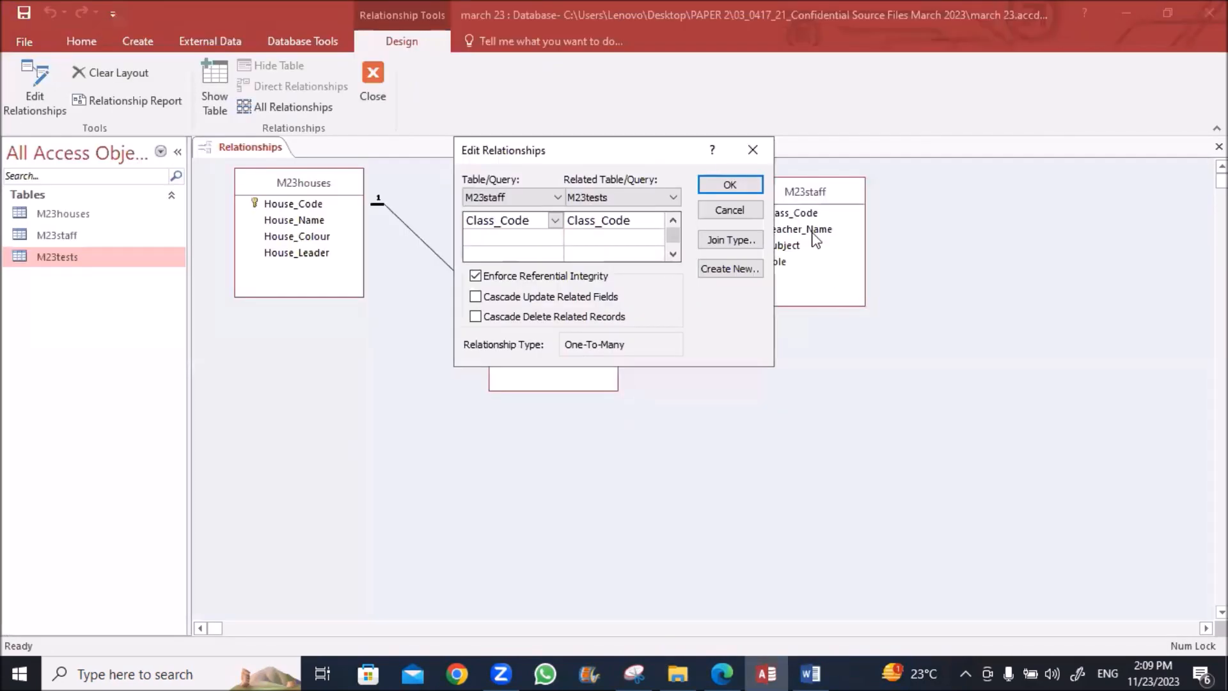
left_click(729, 183)
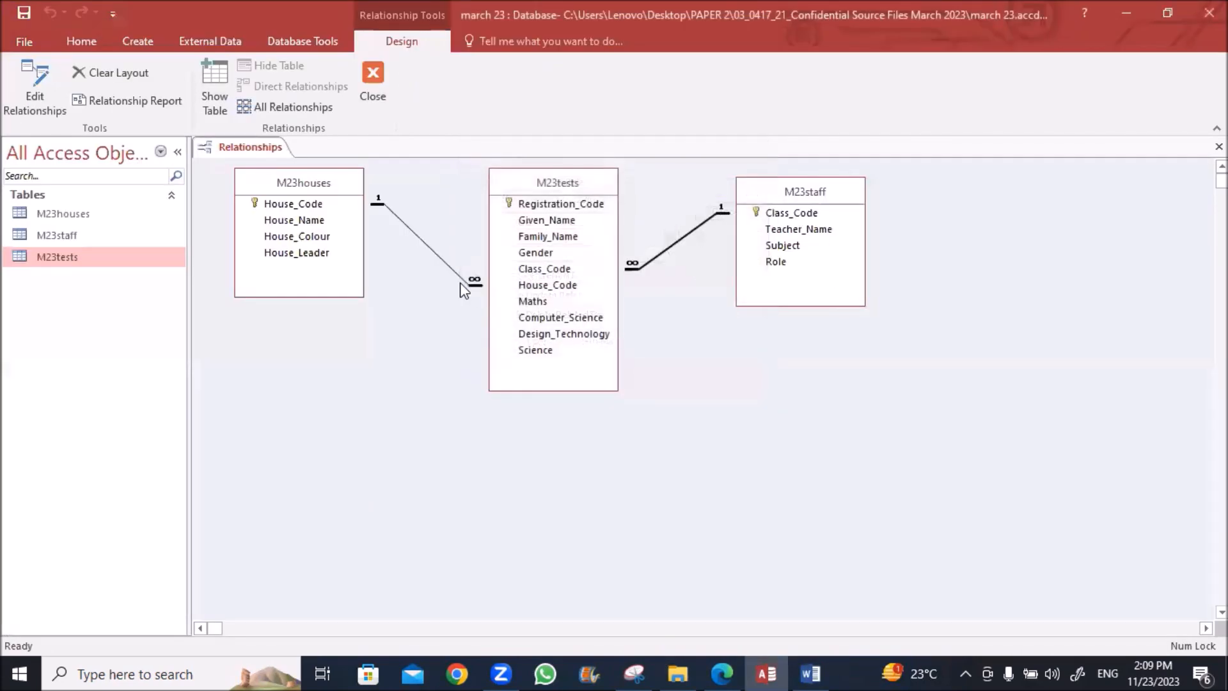
left_click(431, 249)
double_click(431, 249)
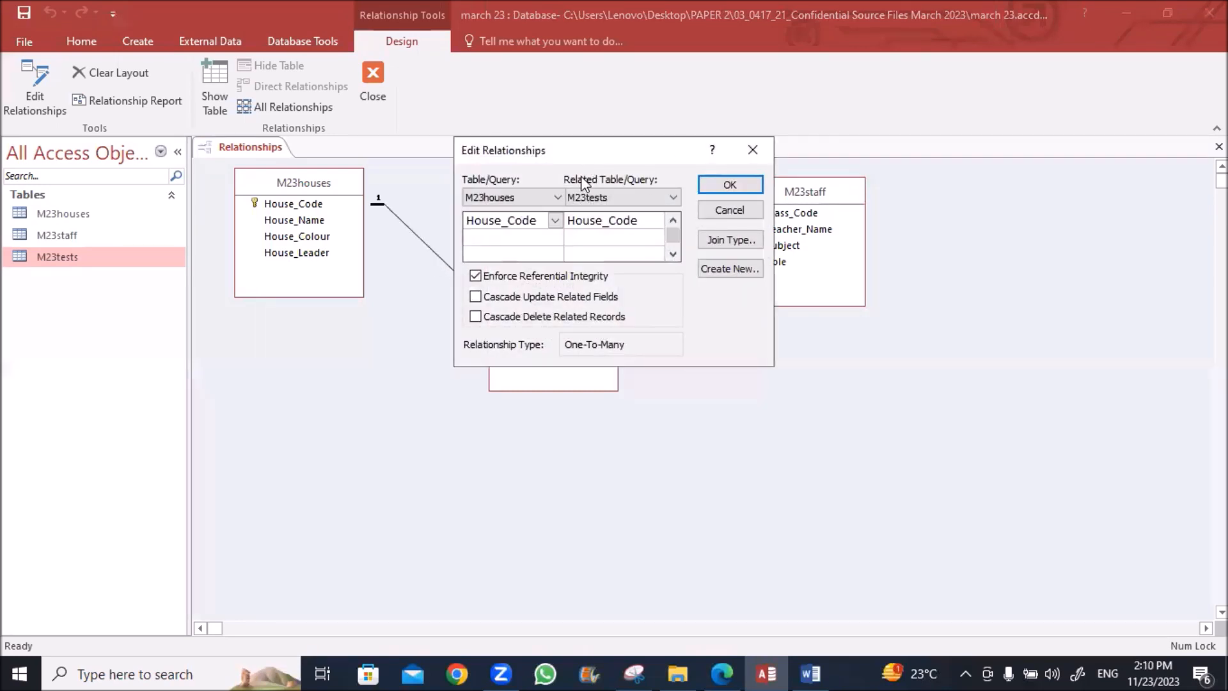
left_click_drag(575, 150, 397, 381)
left_click(633, 673)
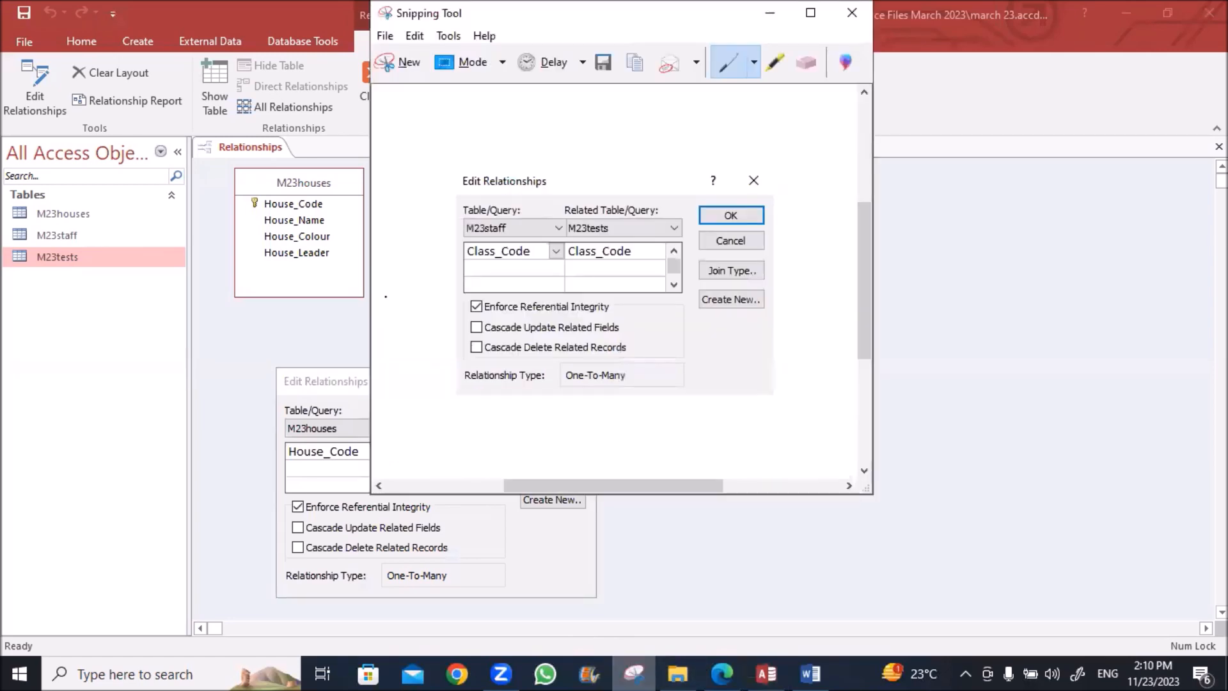
left_click(401, 63)
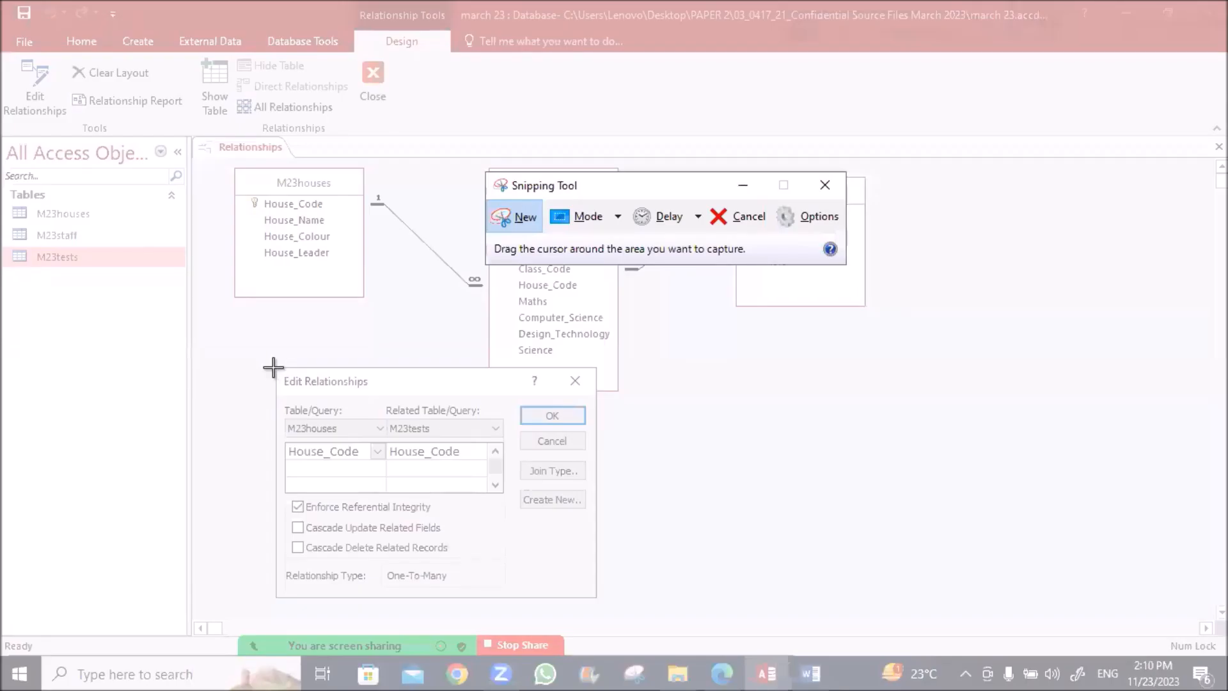
left_click_drag(277, 368, 593, 597)
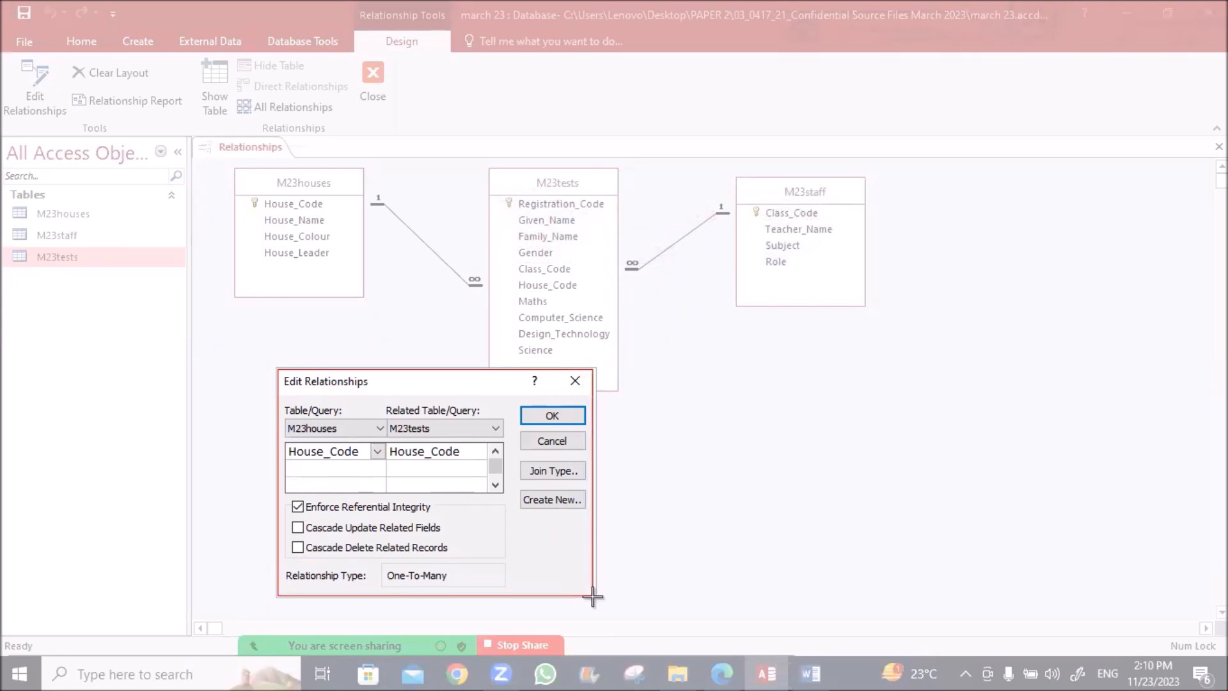
left_click_drag(592, 597, 593, 597)
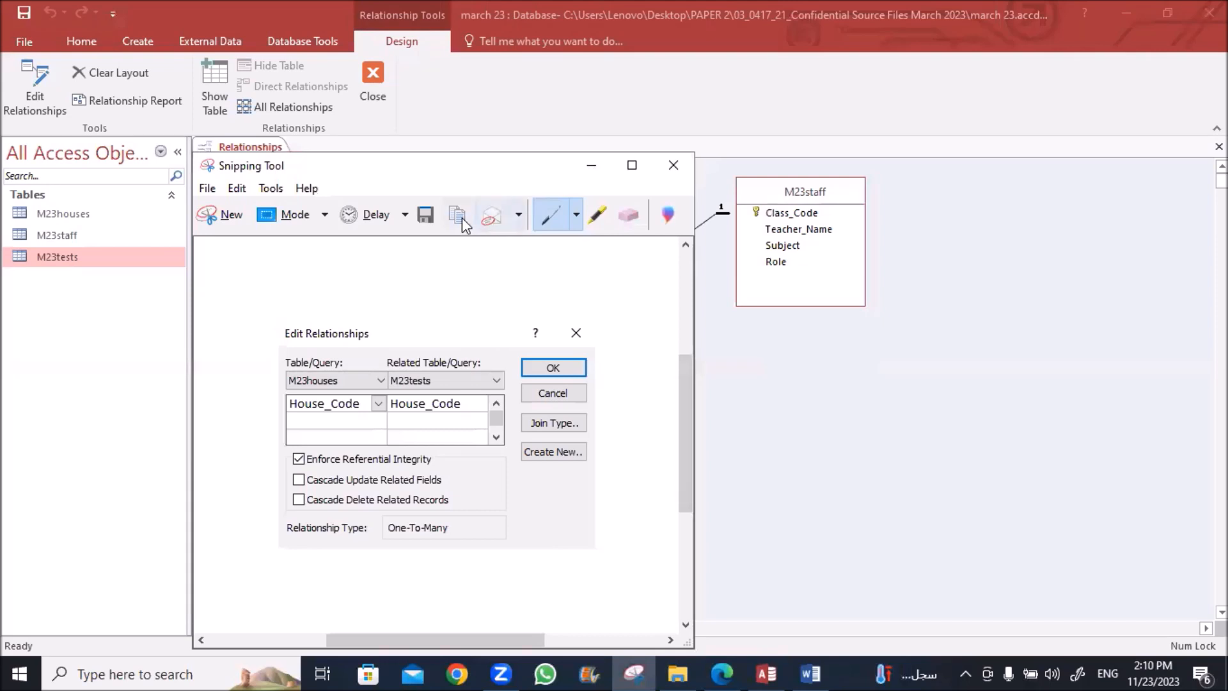
Step: Paste the M23houses–M23tests capture behind the text below the M23staff one in Word, and save the evidence document
left_click(810, 673)
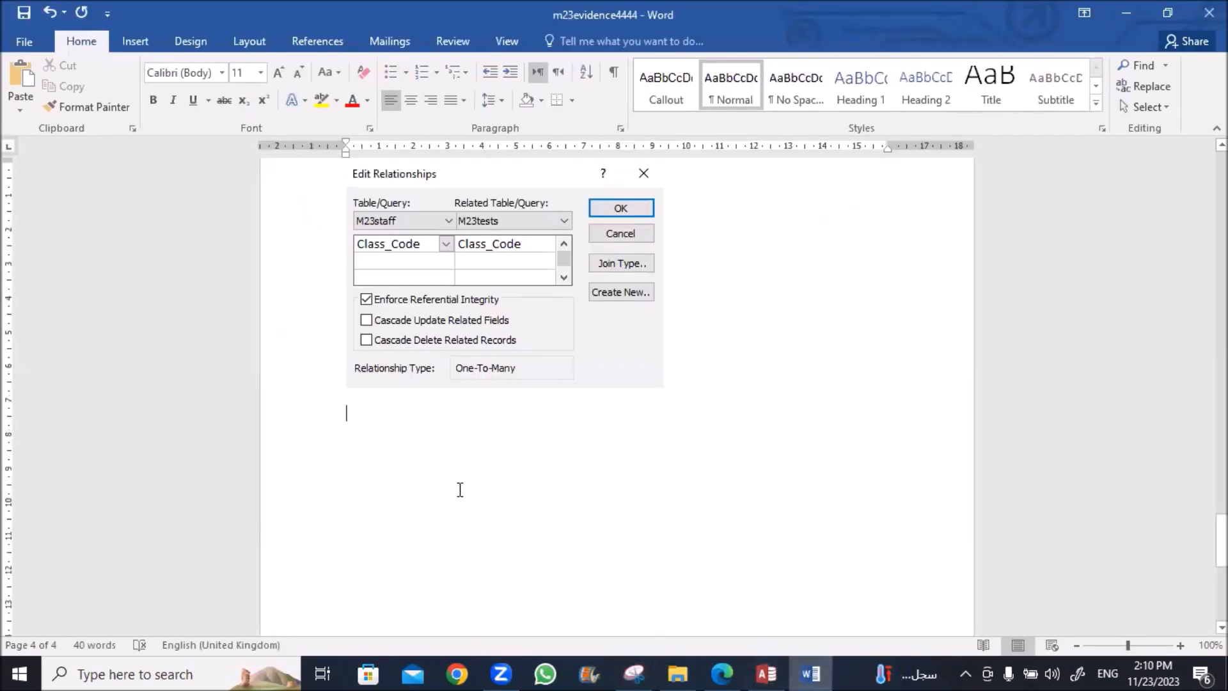
key("ctrl+v")
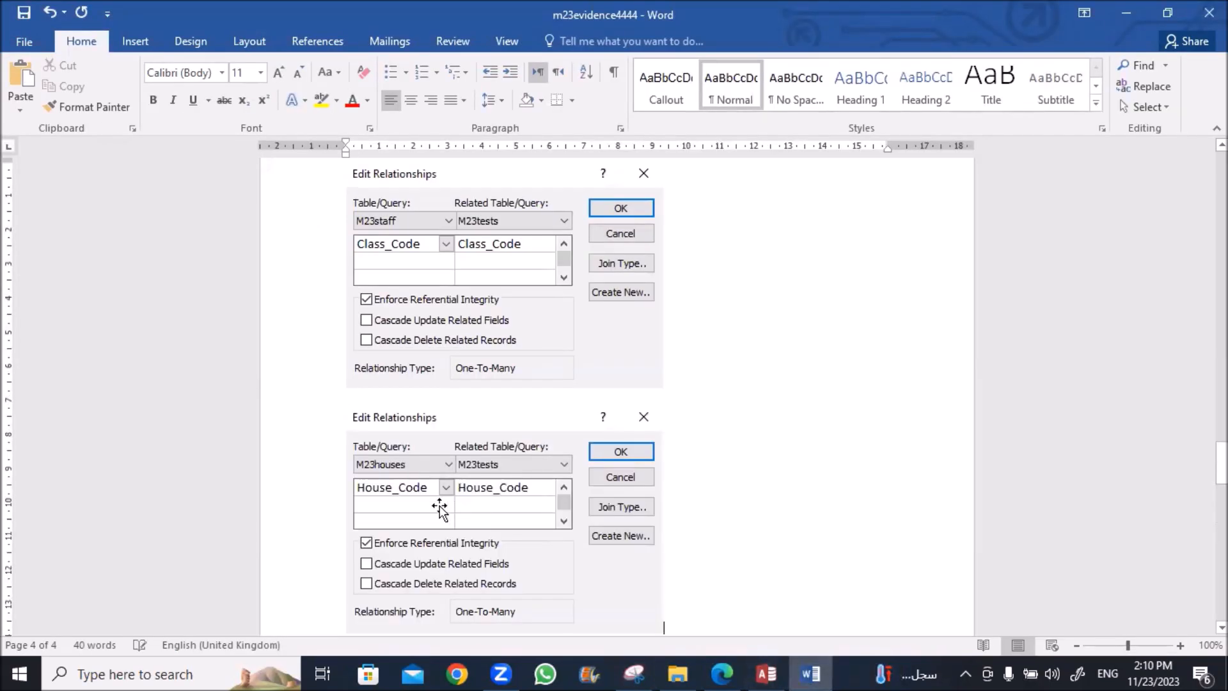
left_click(438, 507)
left_click(687, 417)
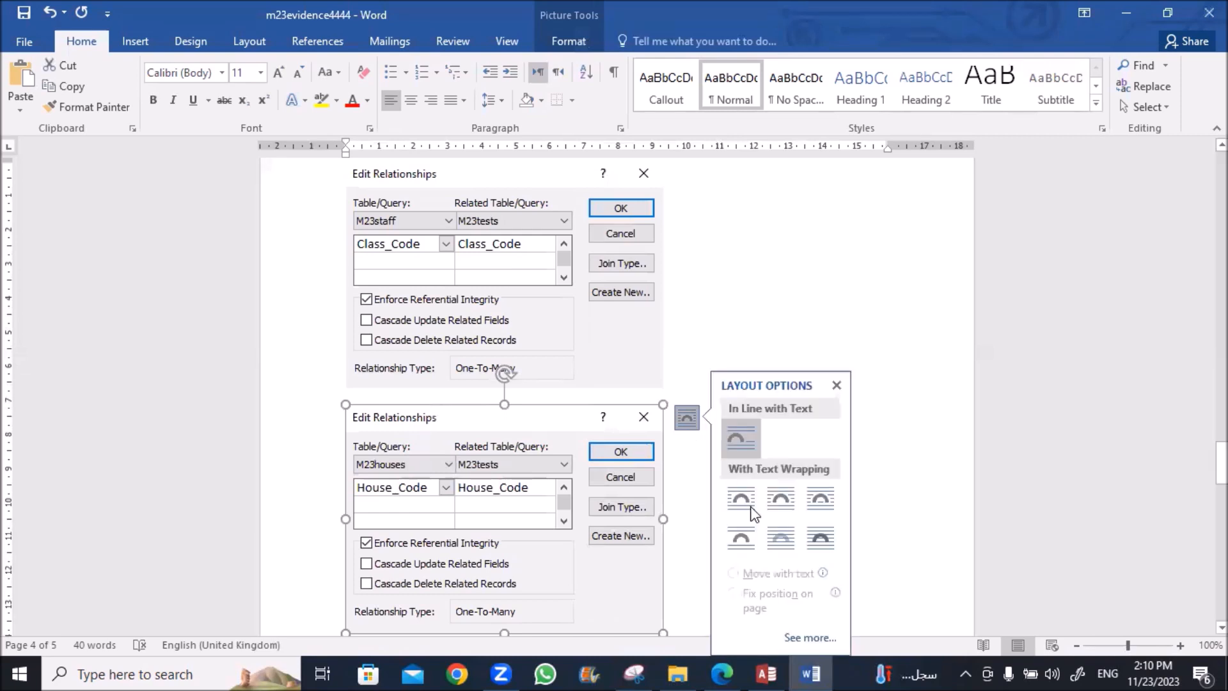
left_click(741, 537)
scroll(352, 519, "down", 3)
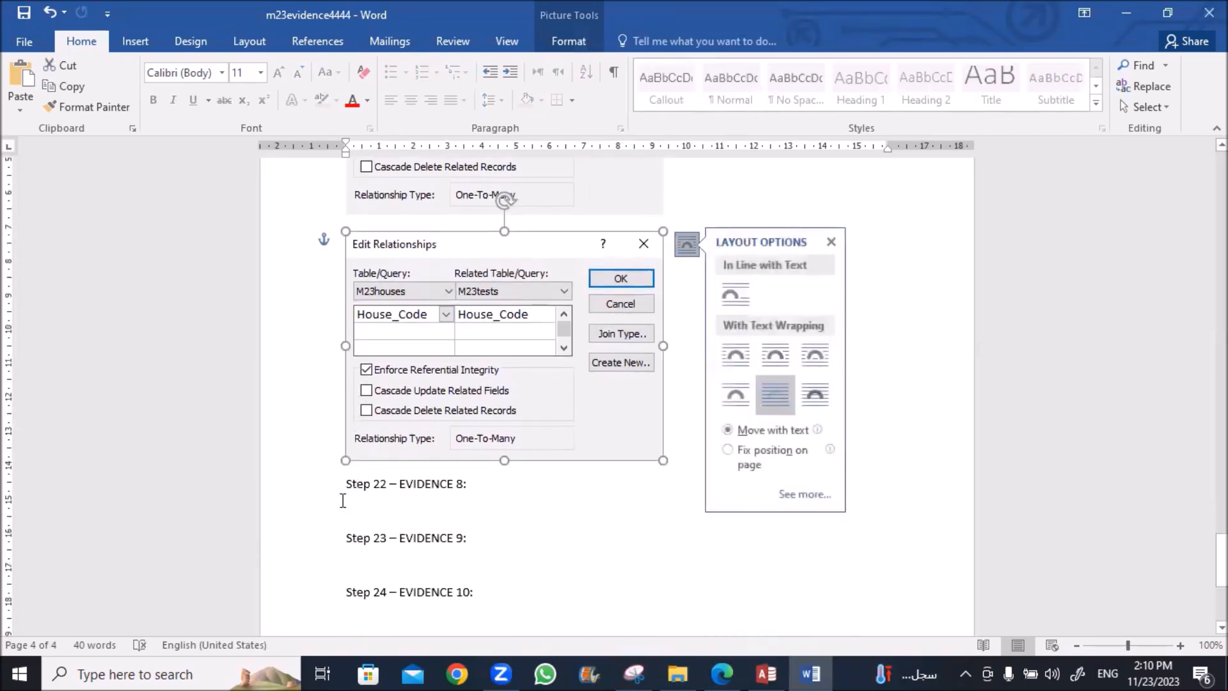
left_click(343, 501)
left_click(23, 13)
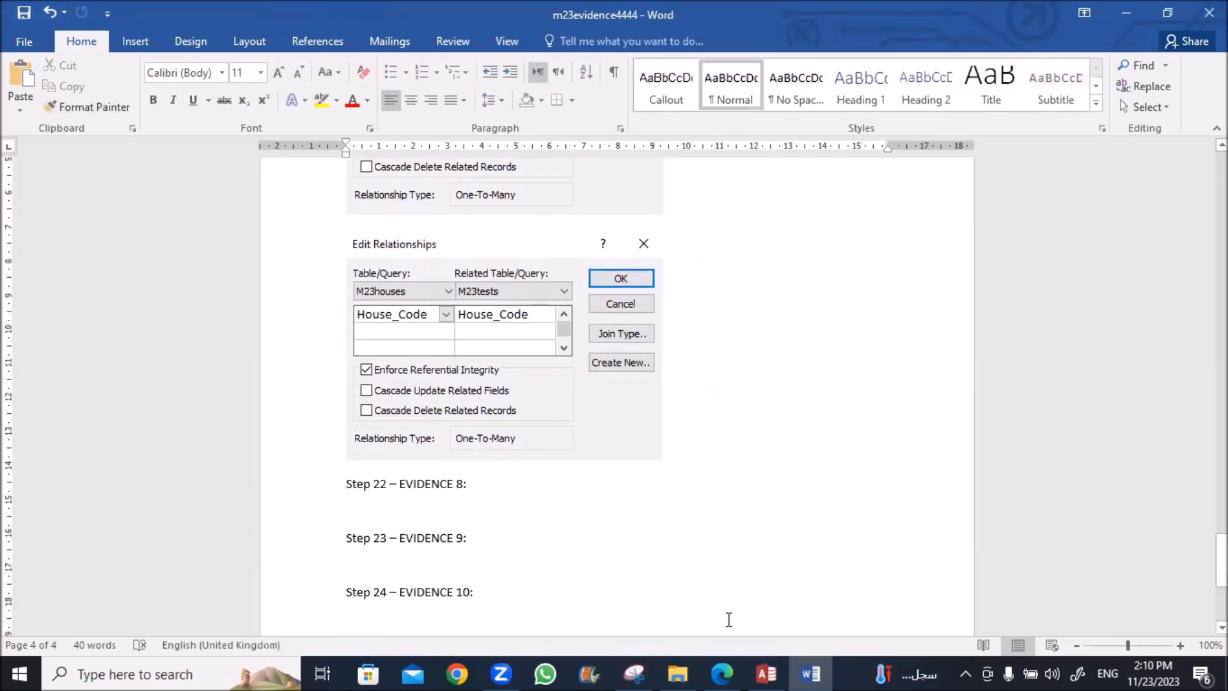
Step: In Access, accept the M23houses–M23tests relationship settings and close the relationships layout, saving its changes
left_click(766, 673)
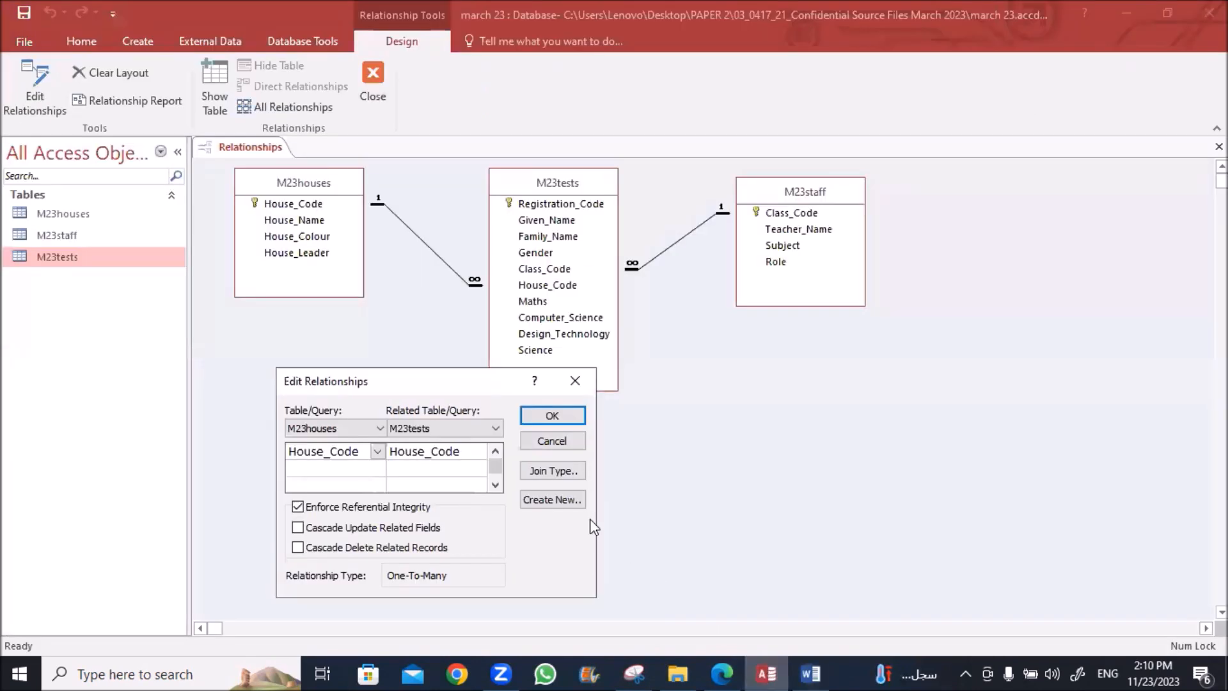
left_click(552, 417)
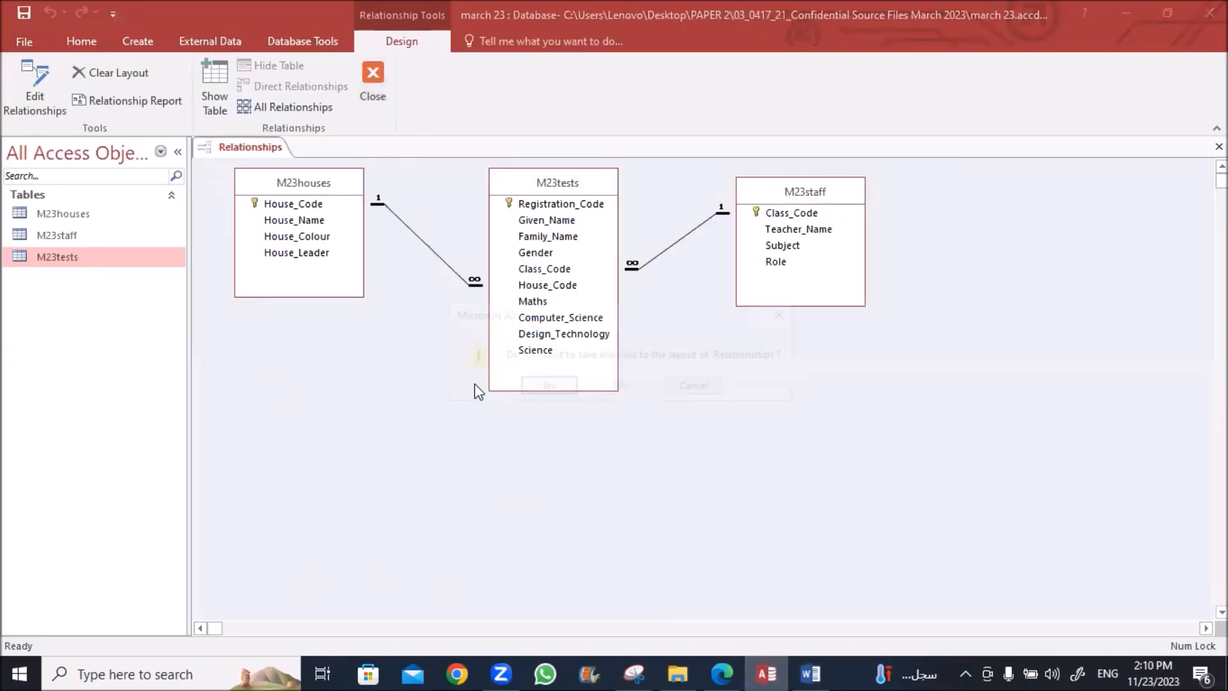
left_click(535, 387)
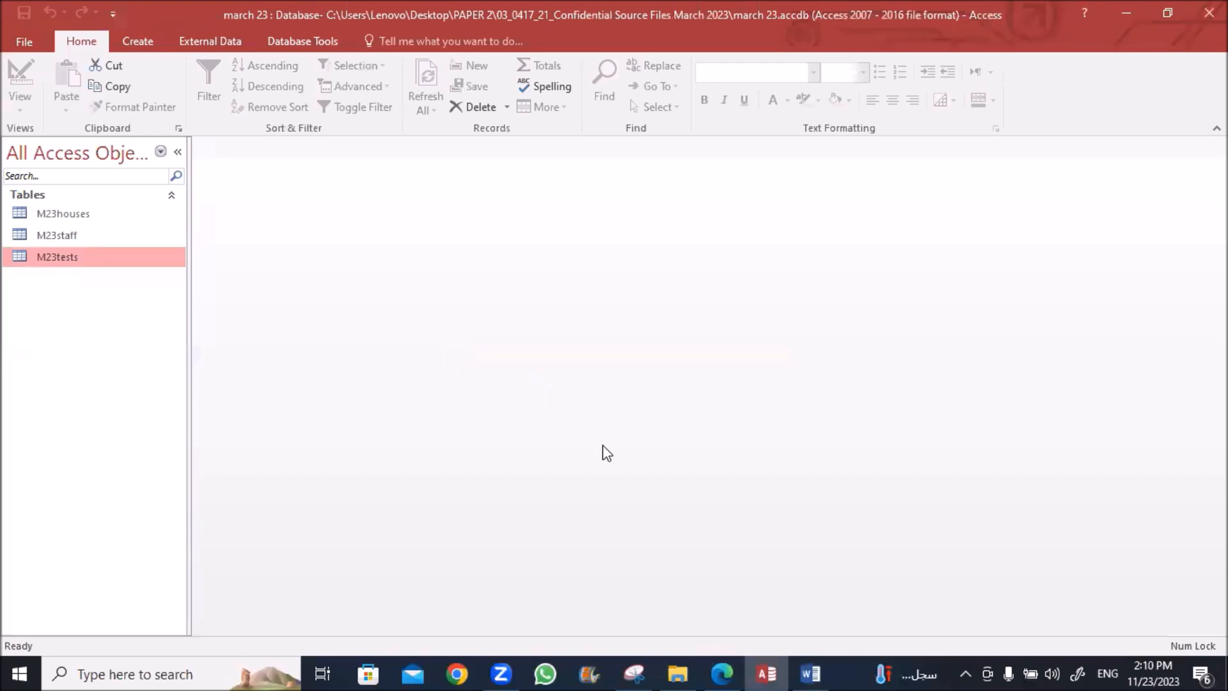
Step: In the exam paper PDF, highlight "from all tables" in question 22 in light blue
left_click(721, 673)
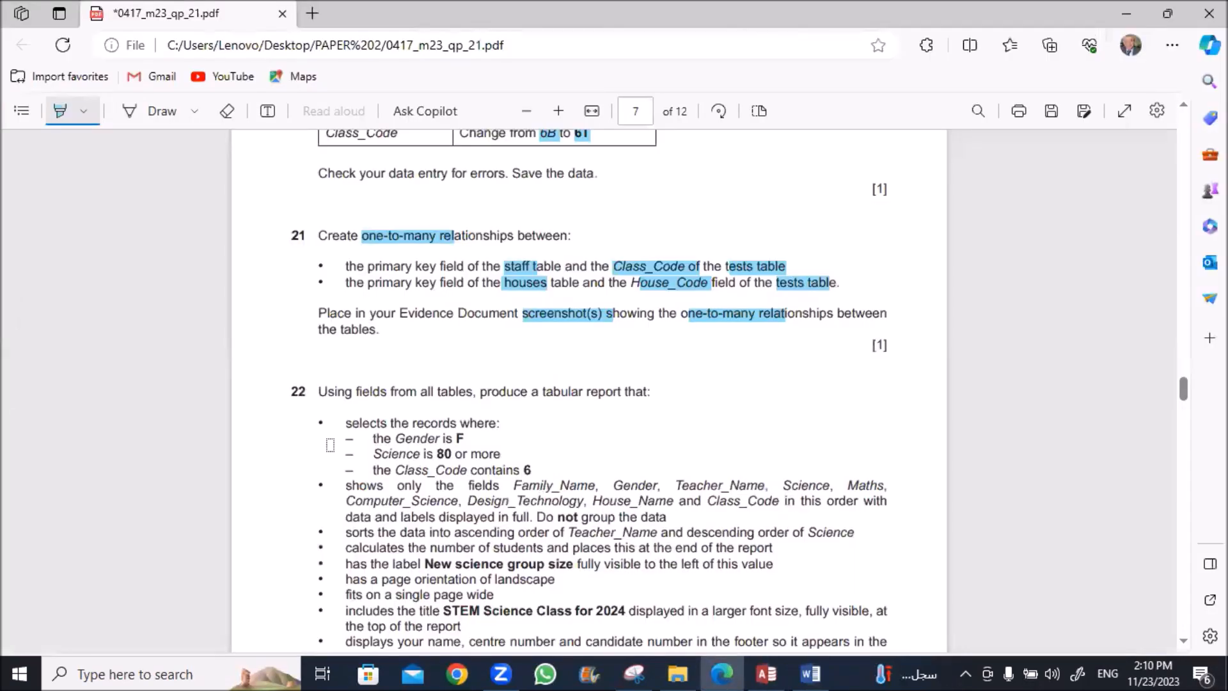
scroll(330, 445, "down", 3)
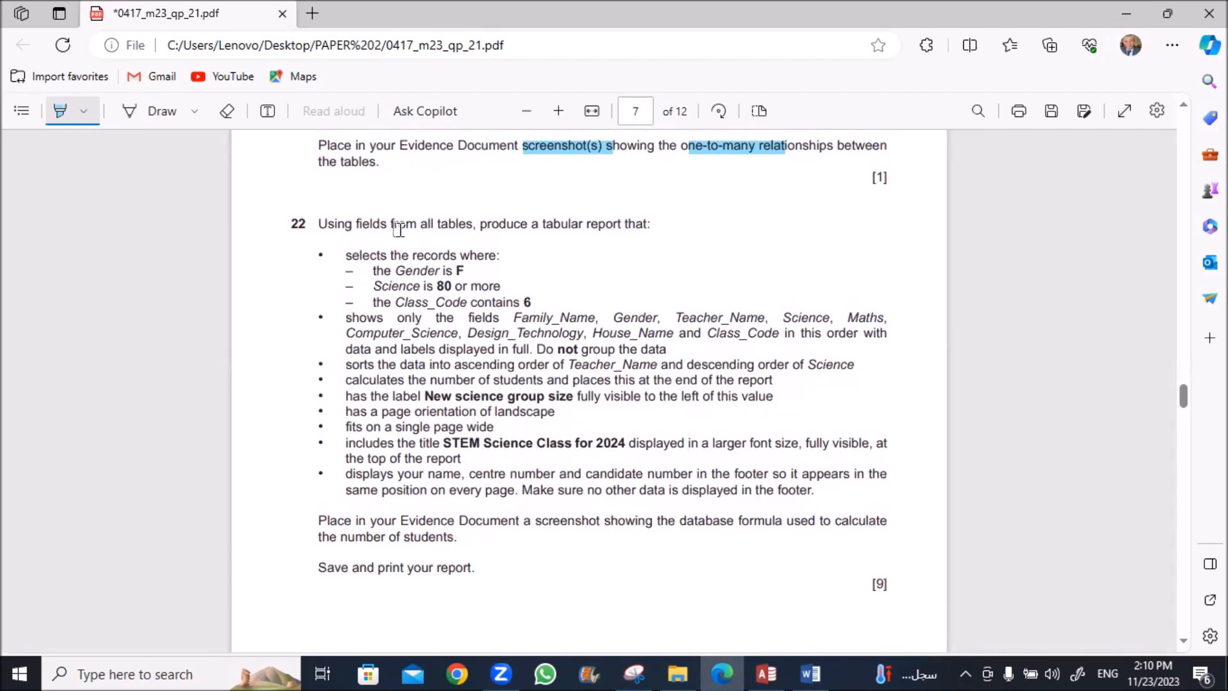
left_click_drag(390, 224, 474, 225)
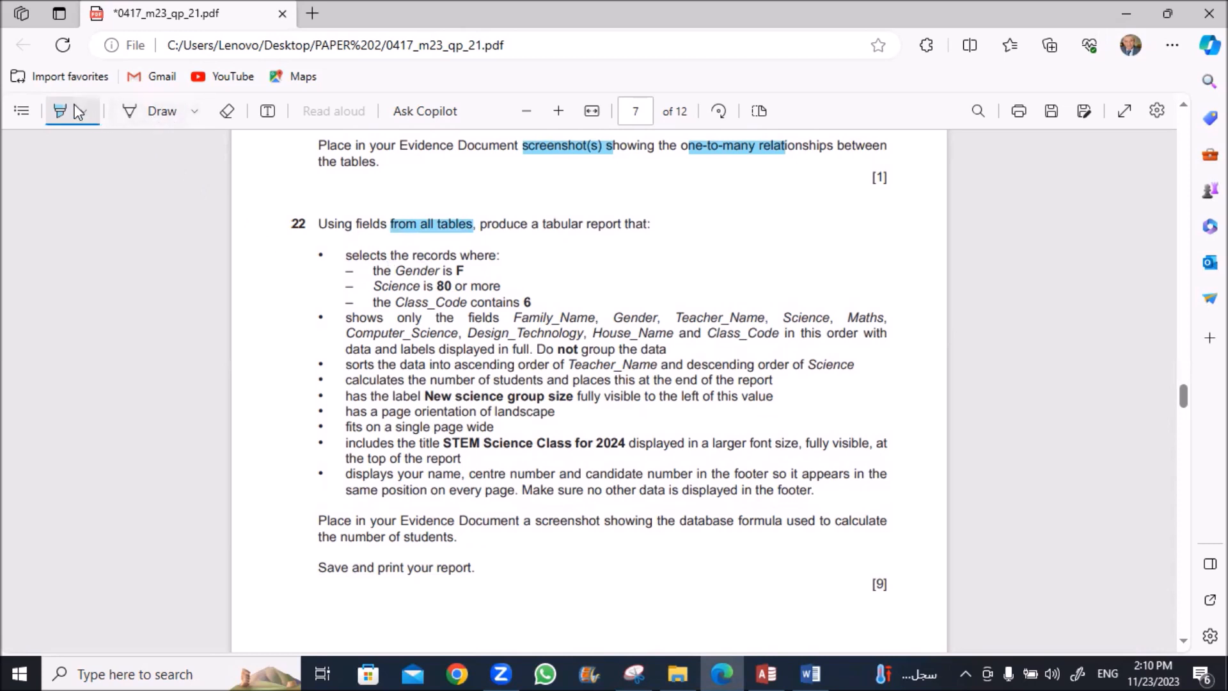
Step: Highlight question 22's record selection criteria in green, and set the highlighter colour back to light blue
left_click(87, 117)
left_click(137, 180)
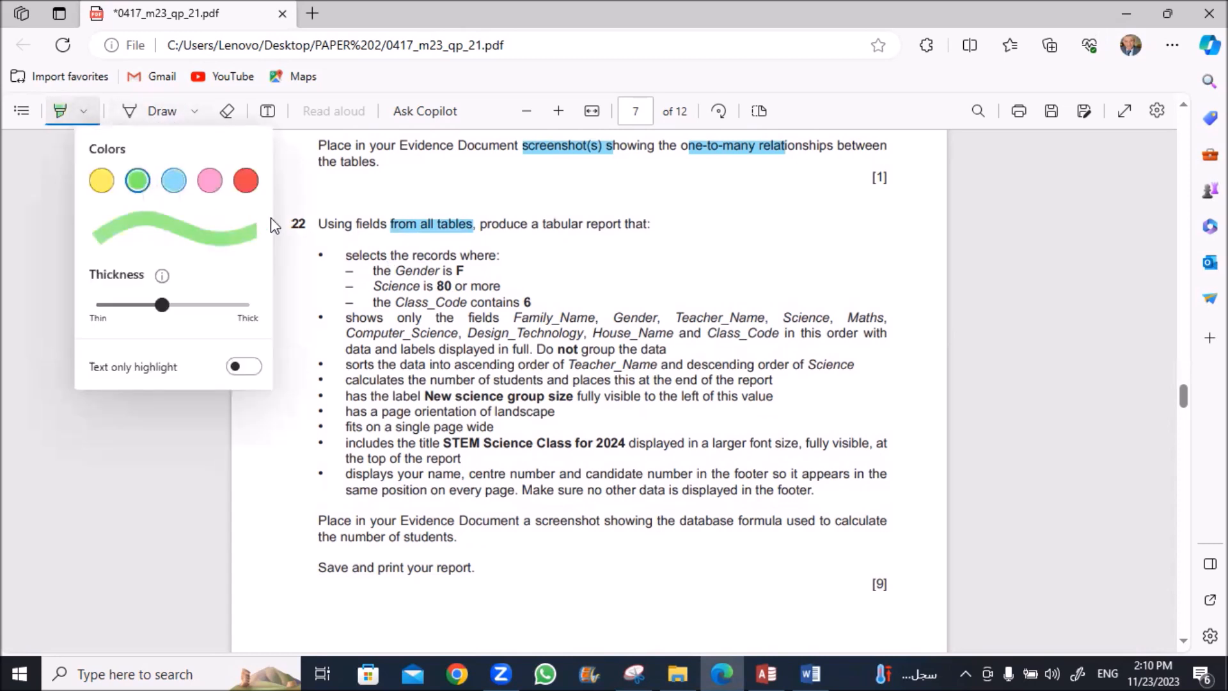
left_click_drag(321, 258, 533, 303)
left_click(87, 117)
left_click(173, 180)
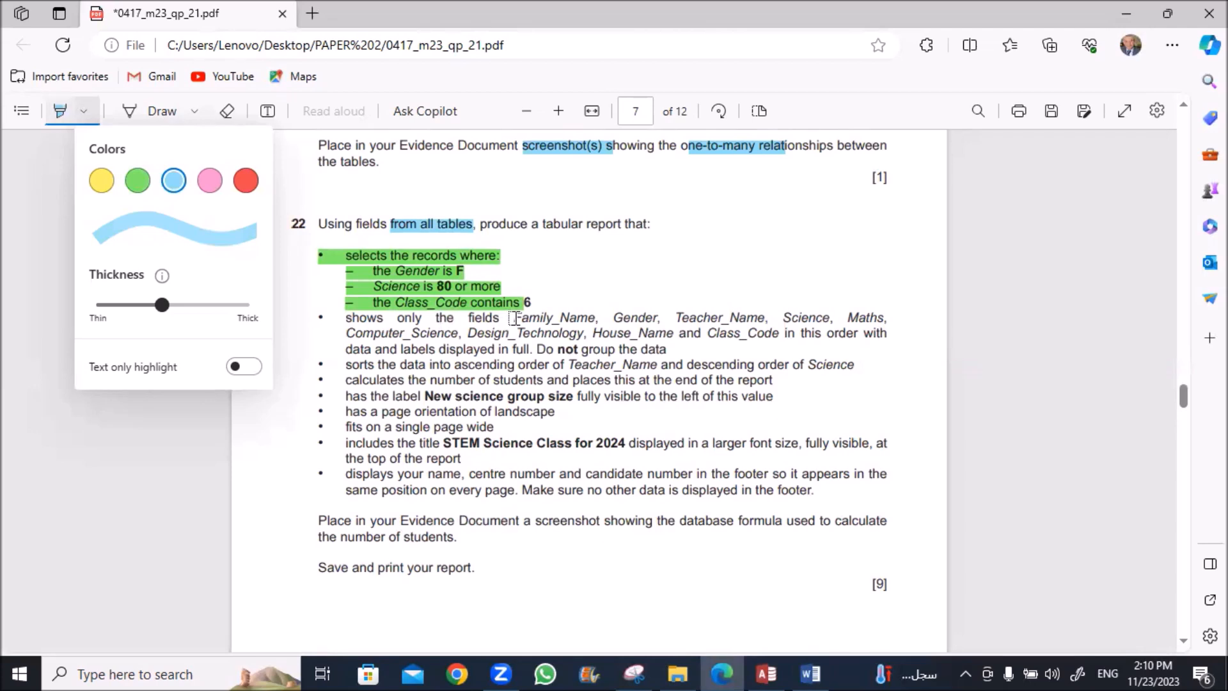
Step: Highlight Family_Name, Gender and Teacher_Name in question 22 in light blue, and in Access create a query design containing M23houses, M23staff and M23tests
left_click_drag(515, 318, 765, 317)
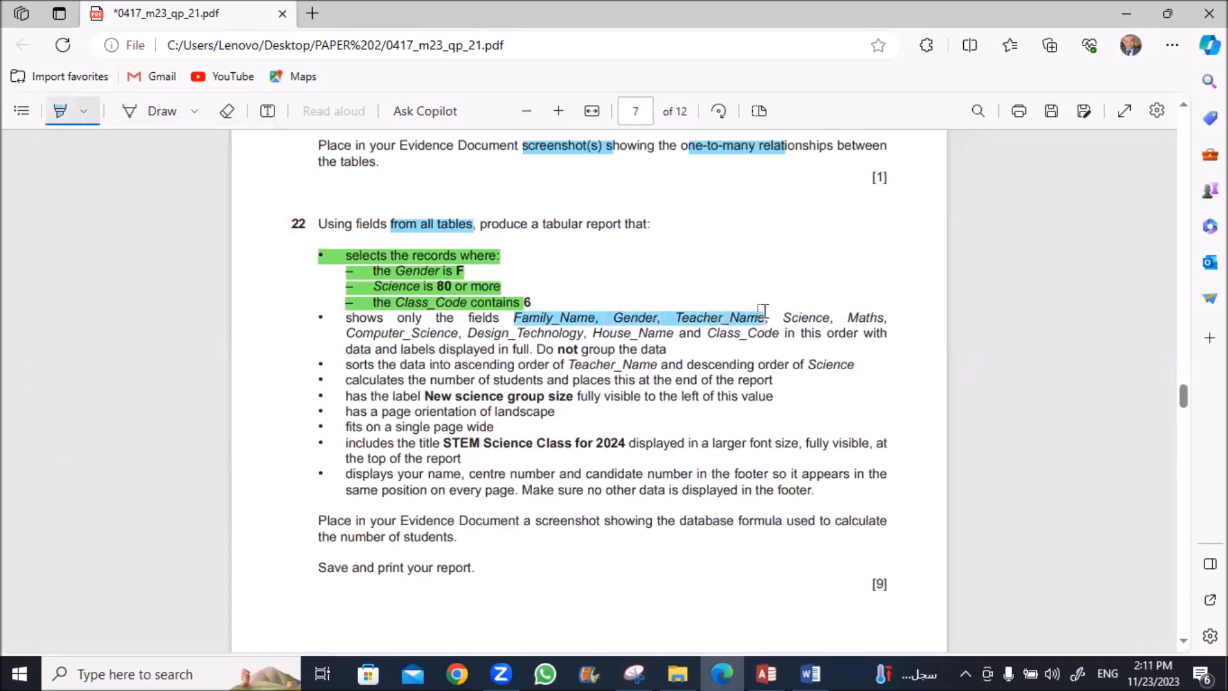
left_click(766, 673)
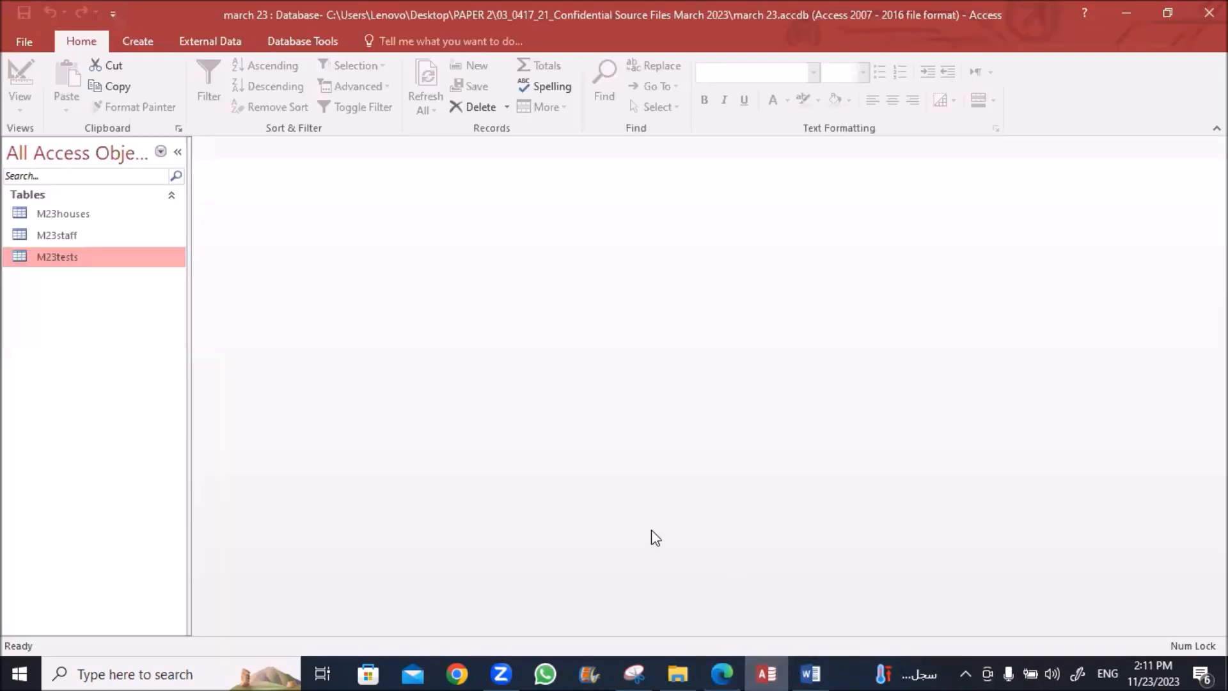
left_click(130, 42)
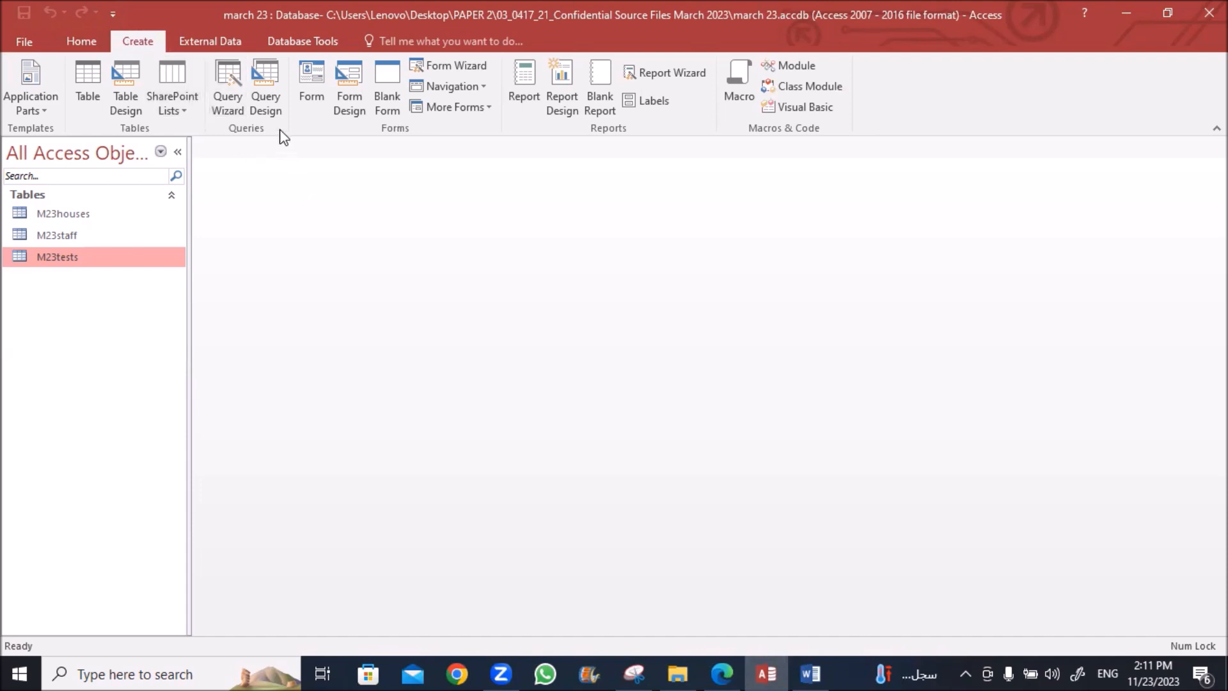
left_click(264, 80)
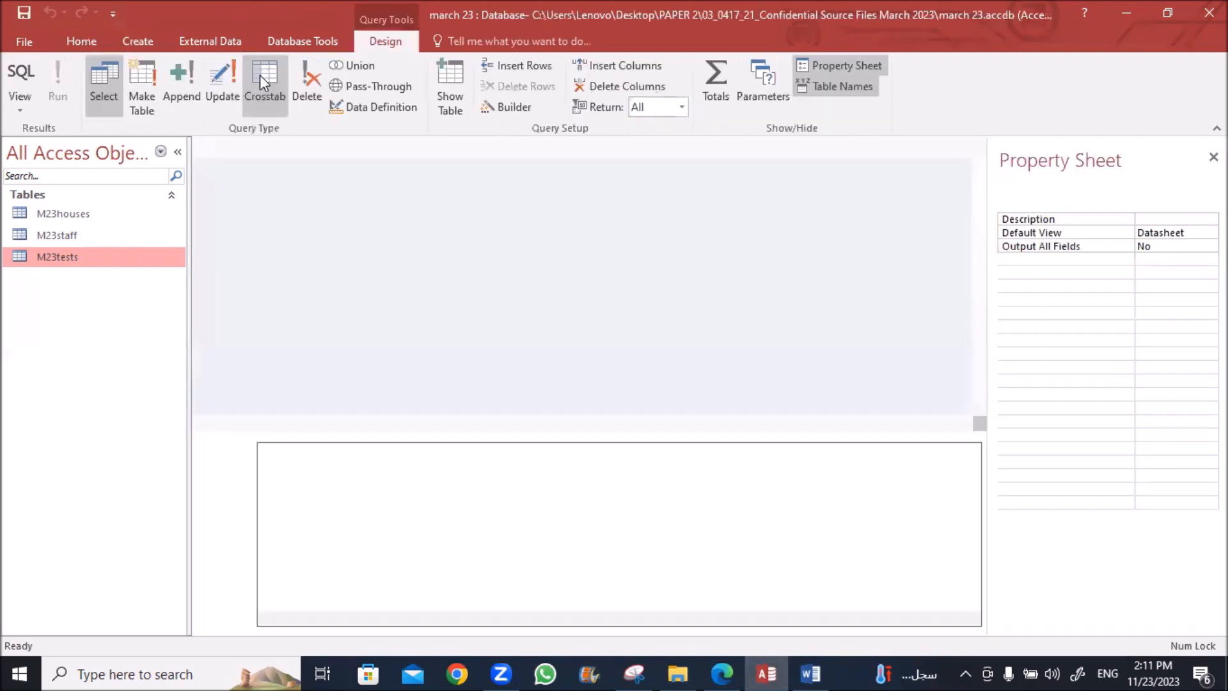
left_click_drag(516, 210, 520, 179)
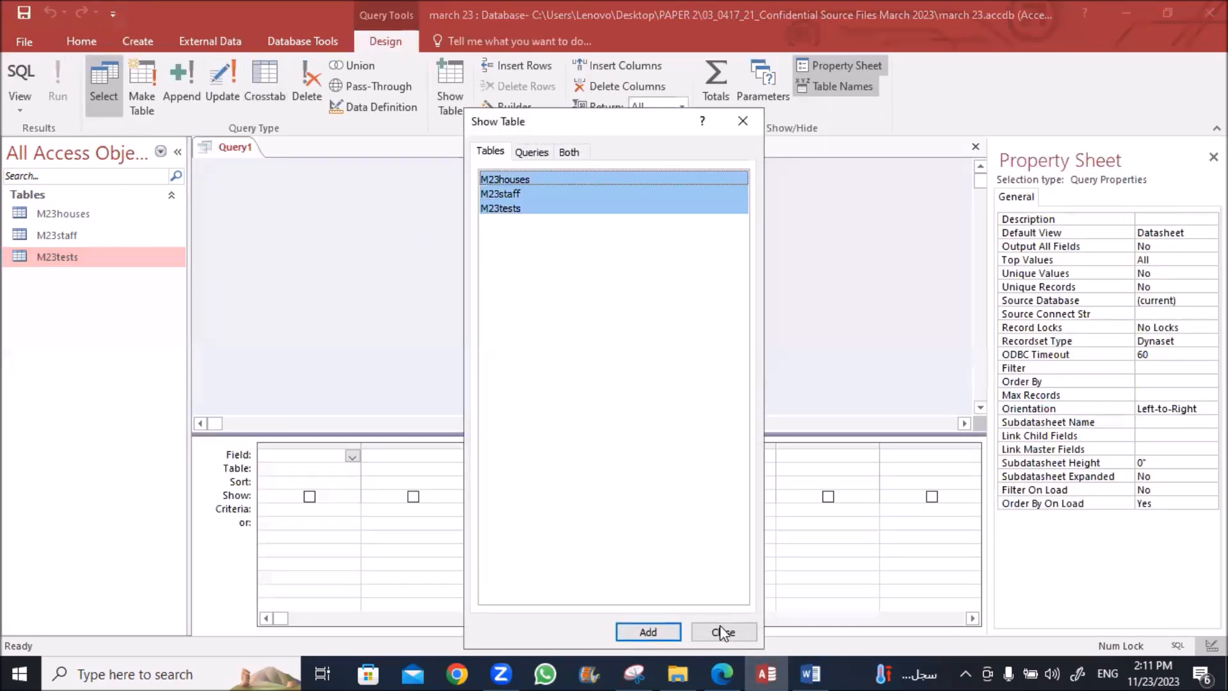
left_click(646, 632)
left_click(724, 632)
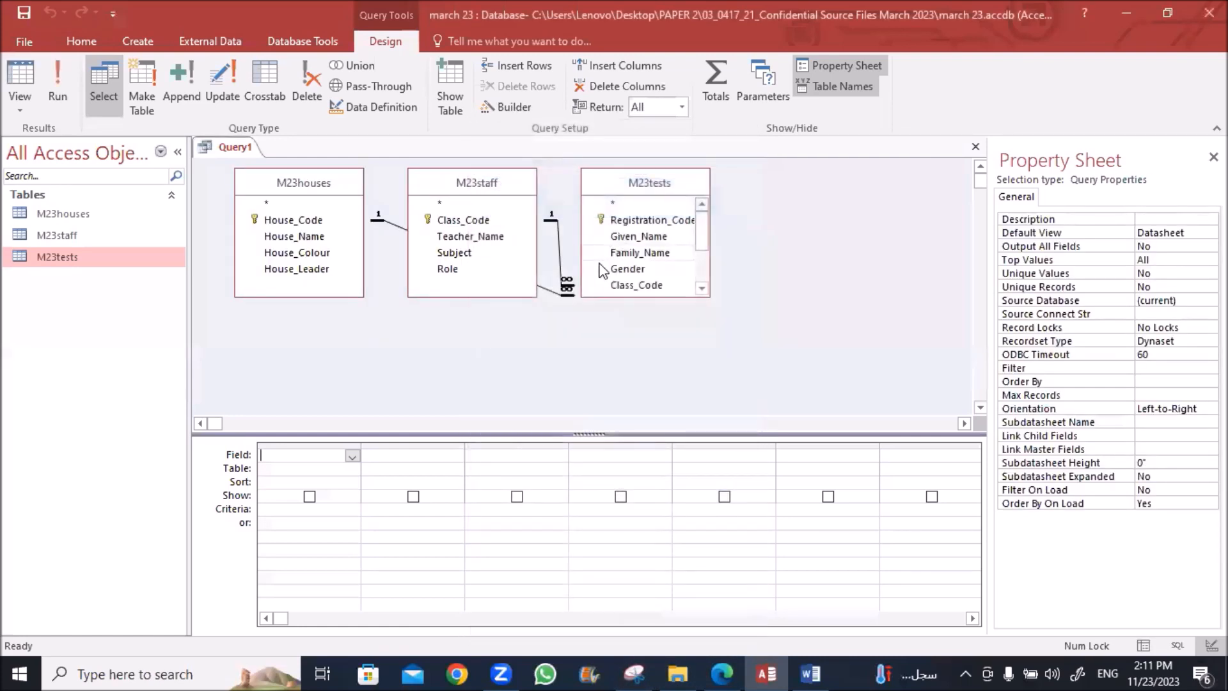
Step: Arrange the query's tables so M23tests sits between M23houses and M23staff, and lengthen M23tests to show all its fields
left_click_drag(470, 188, 823, 213)
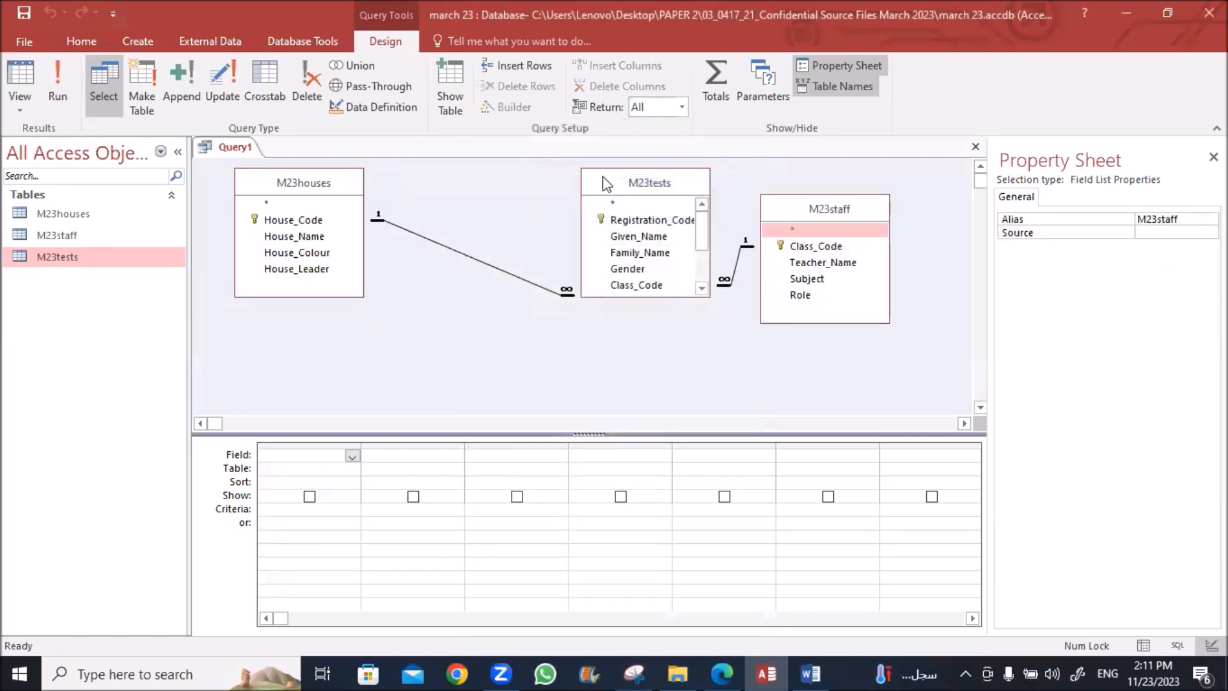
left_click_drag(596, 183, 484, 185)
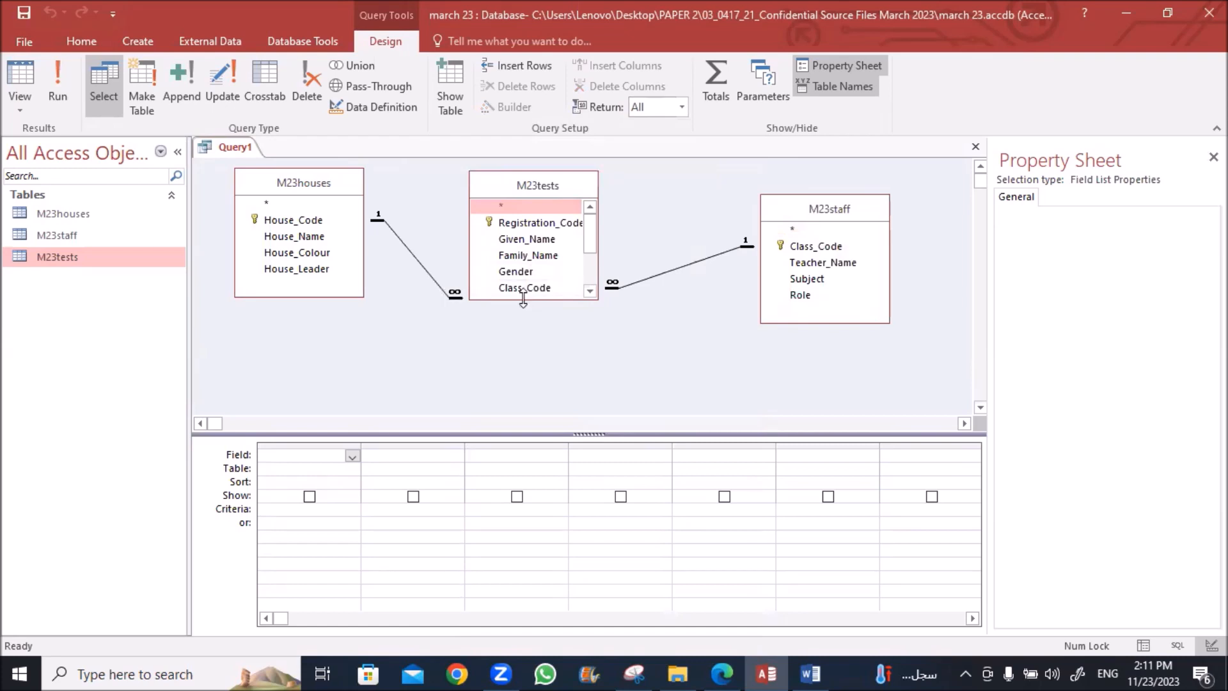
left_click_drag(523, 298, 523, 397)
left_click_drag(831, 211, 769, 188)
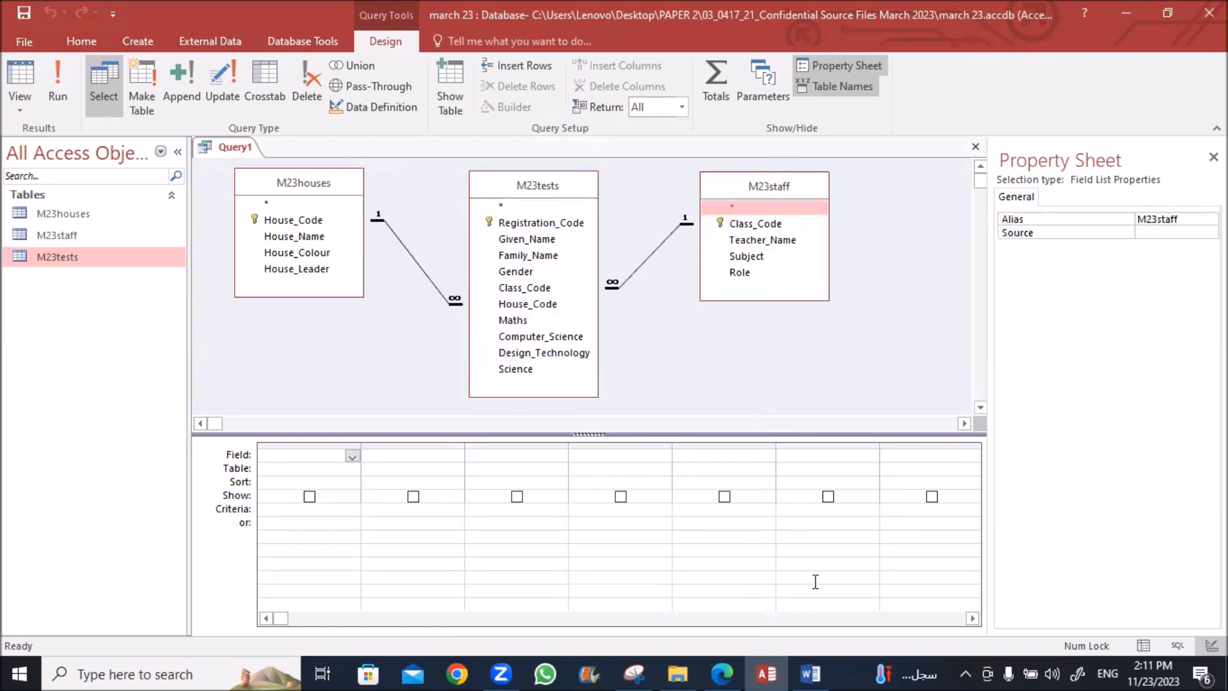
Step: Following question 22's field order, add Family_Name and Gender from M23tests and Teacher_Name from M23staff to the query
left_click(723, 670)
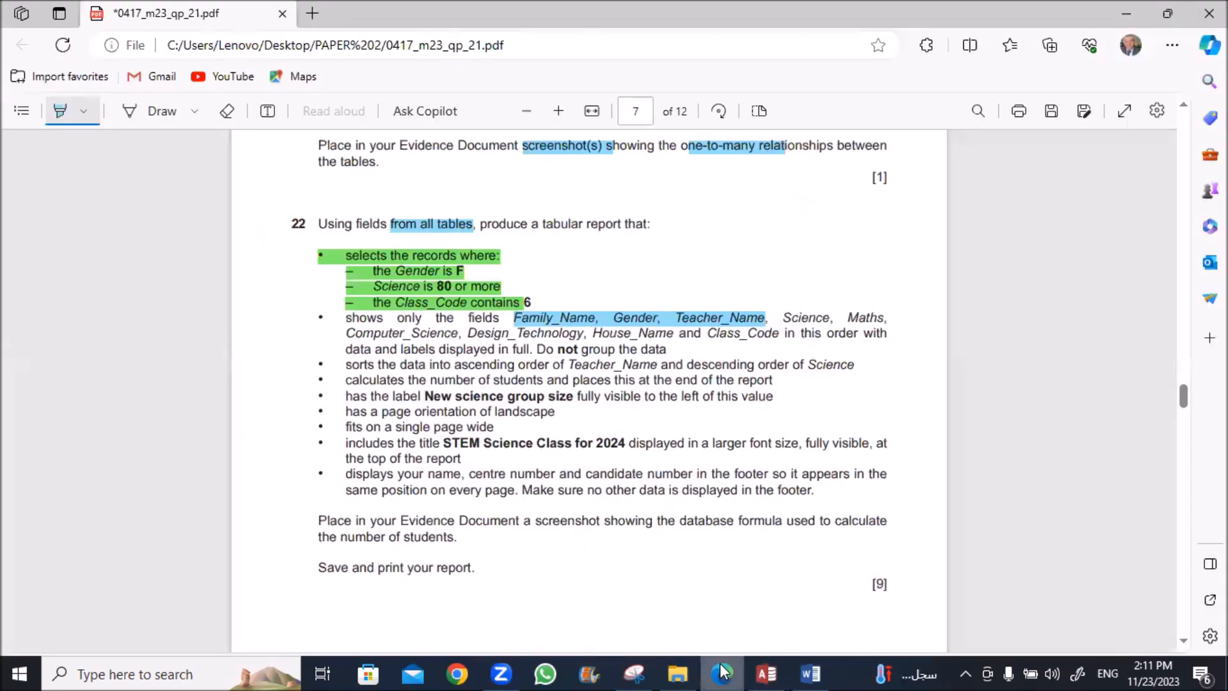
left_click(723, 671)
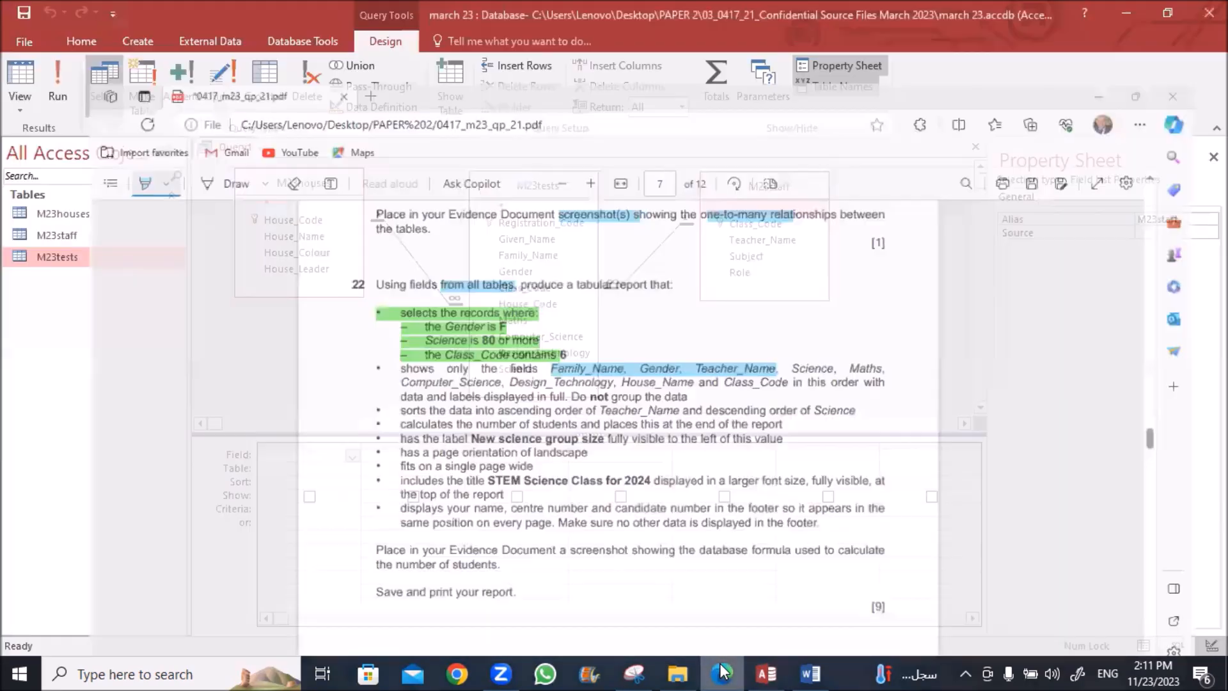
double_click(503, 255)
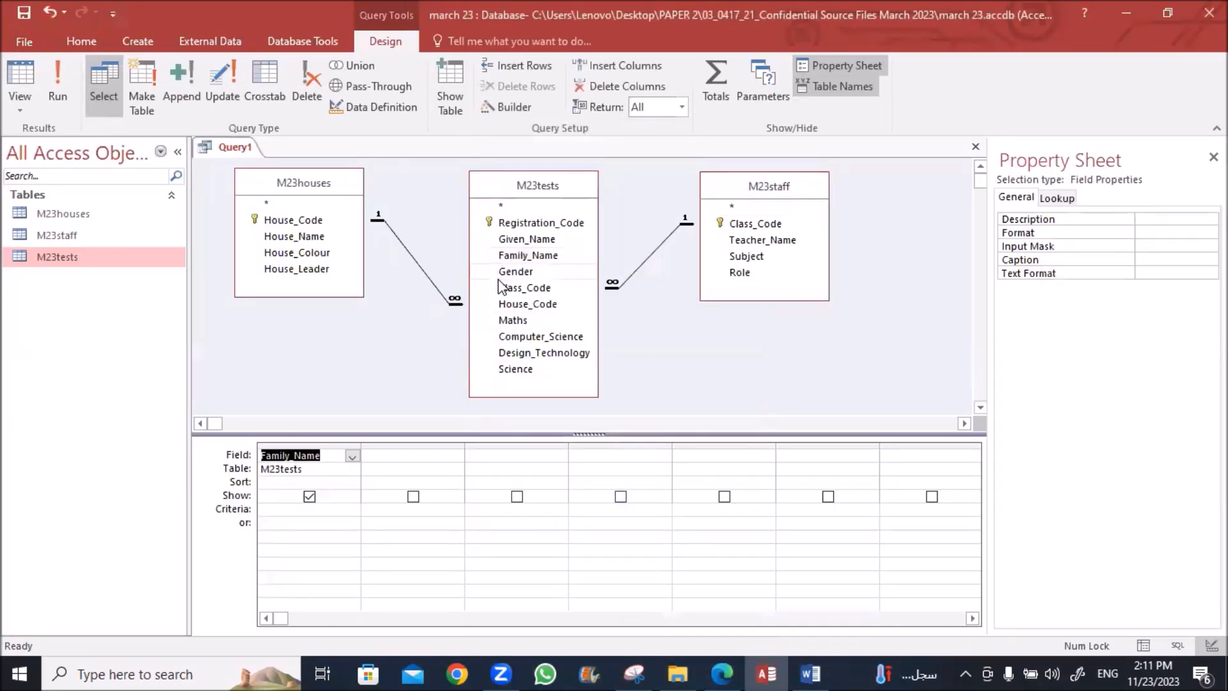
double_click(503, 271)
double_click(727, 241)
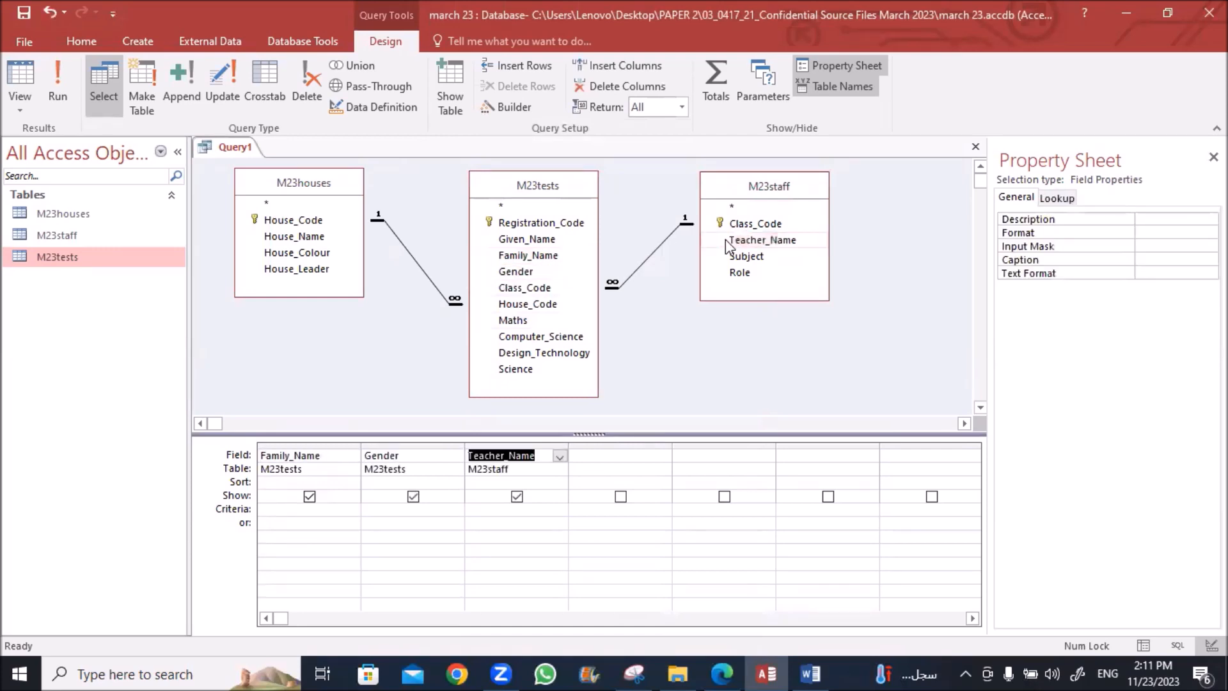
Step: In the exam paper PDF, highlight Science, Maths, Computer_Science and Design_Technology in question 22 in light blue
left_click(729, 669)
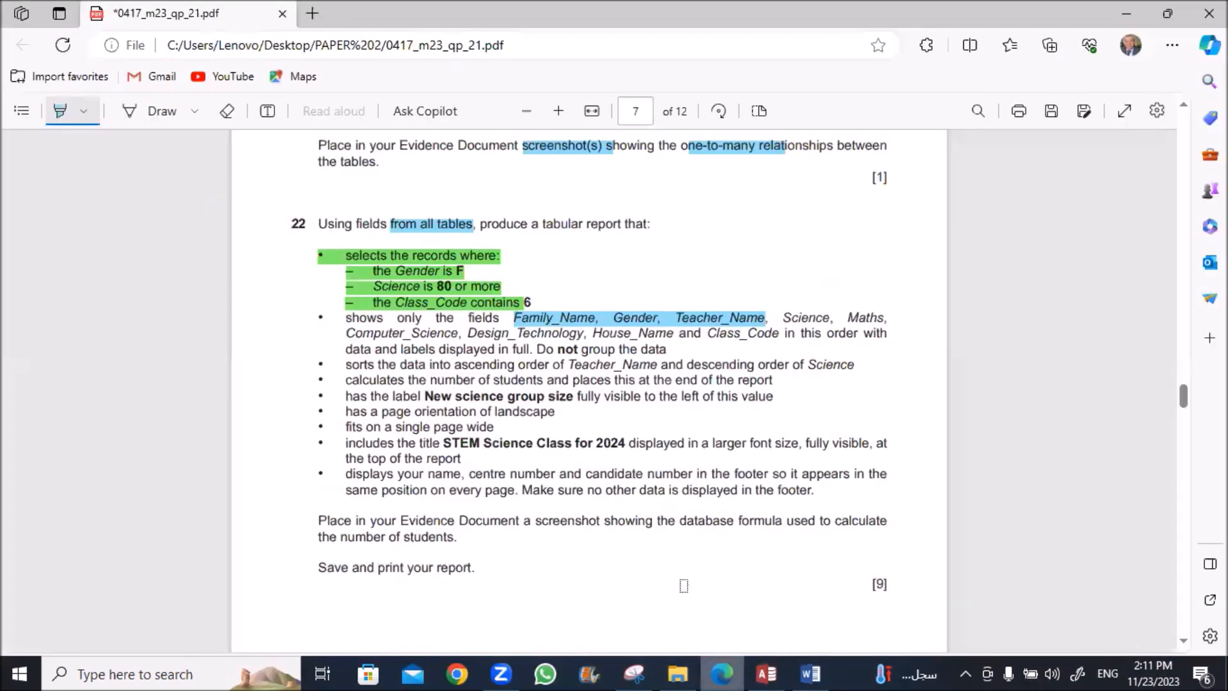
left_click_drag(782, 318, 884, 317)
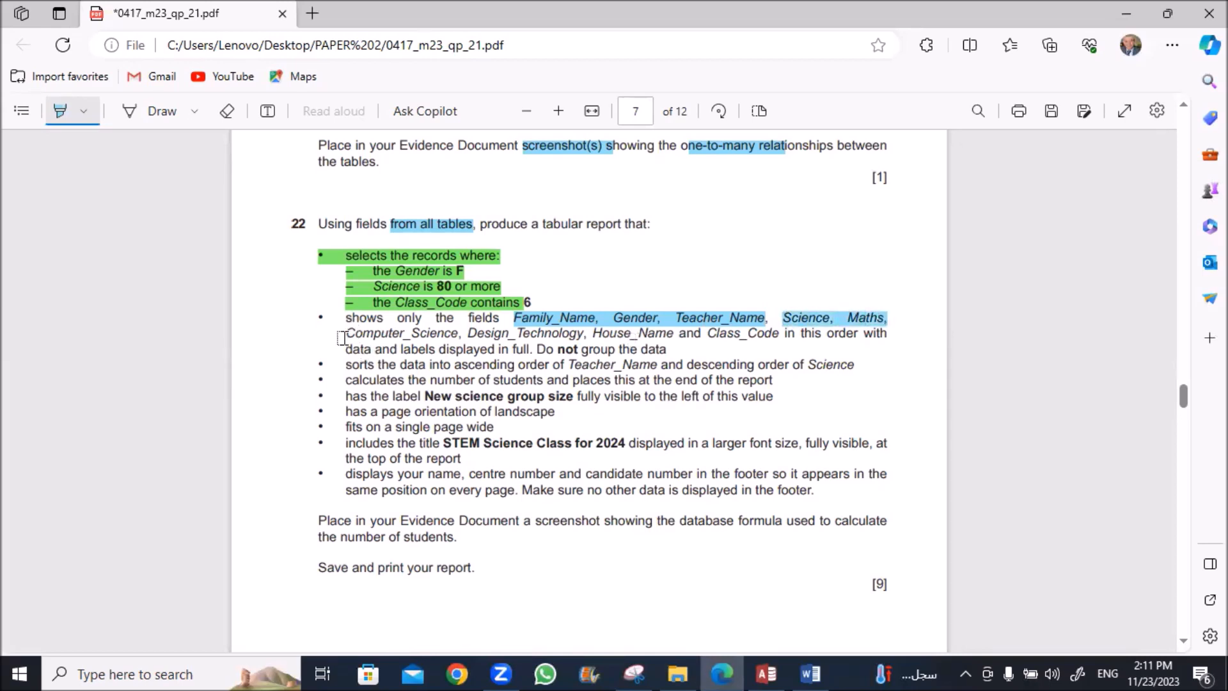
left_click_drag(346, 332, 583, 332)
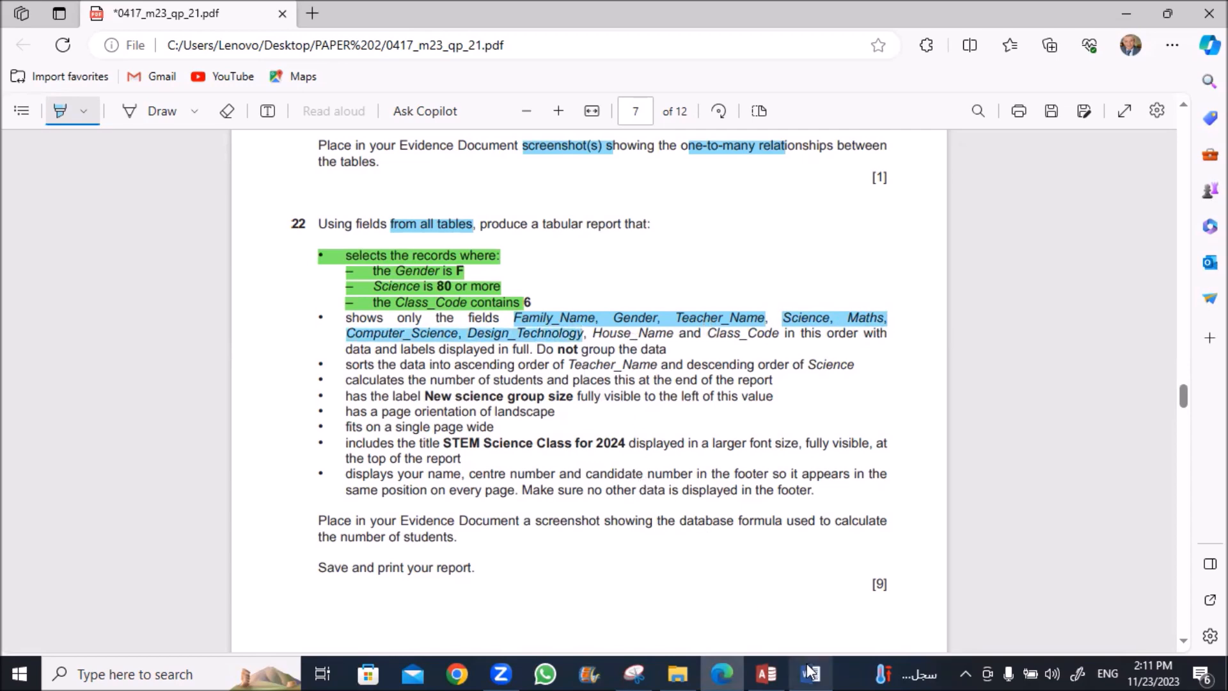
Step: In Access, add Science, Maths, Computer_Science and Design_Technology from M23tests to the query, in that order
left_click(769, 671)
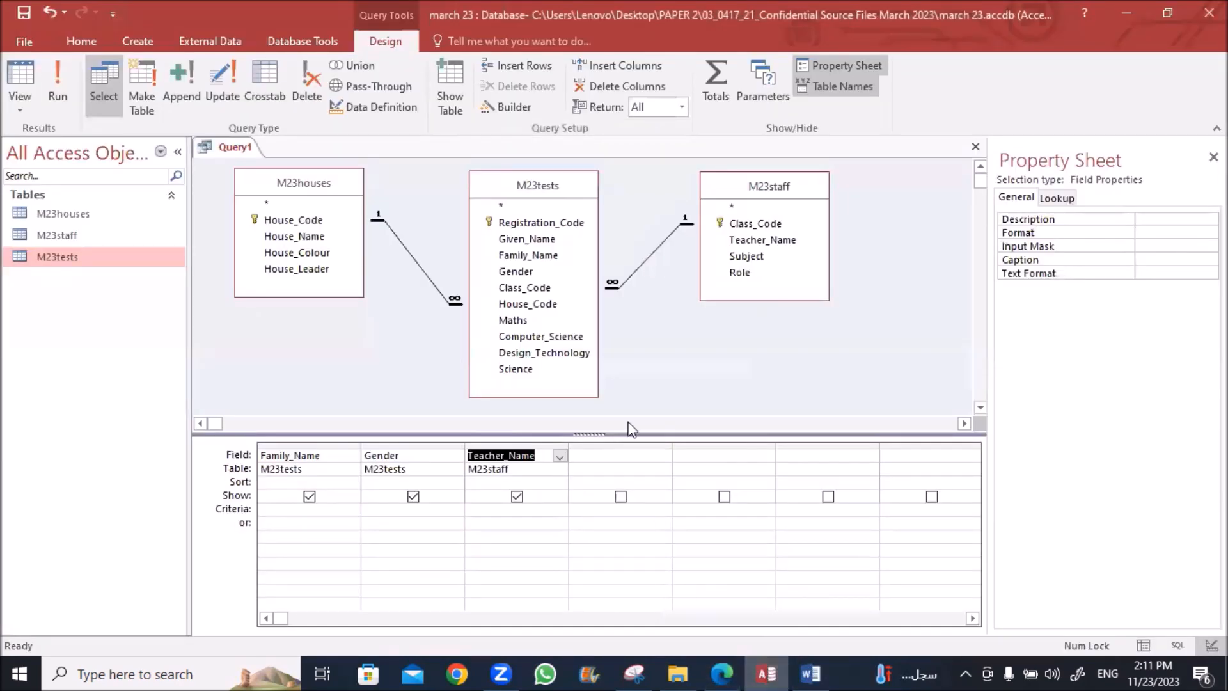
double_click(515, 369)
double_click(512, 321)
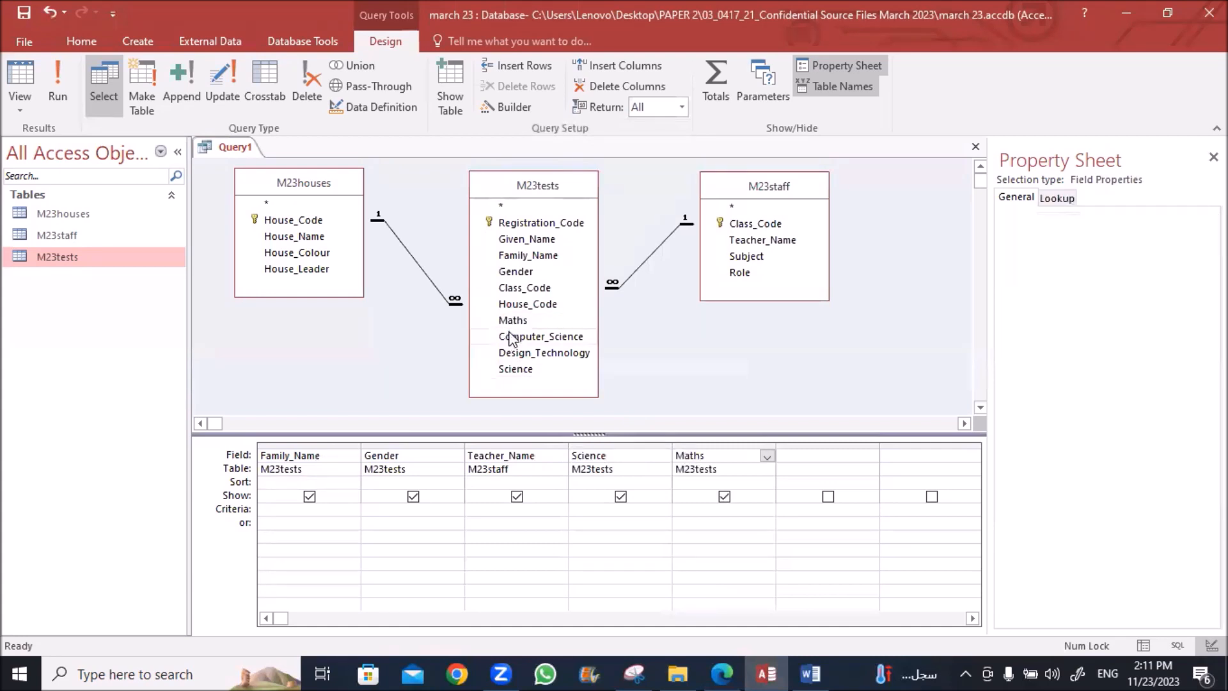
double_click(511, 337)
left_click(511, 353)
double_click(511, 356)
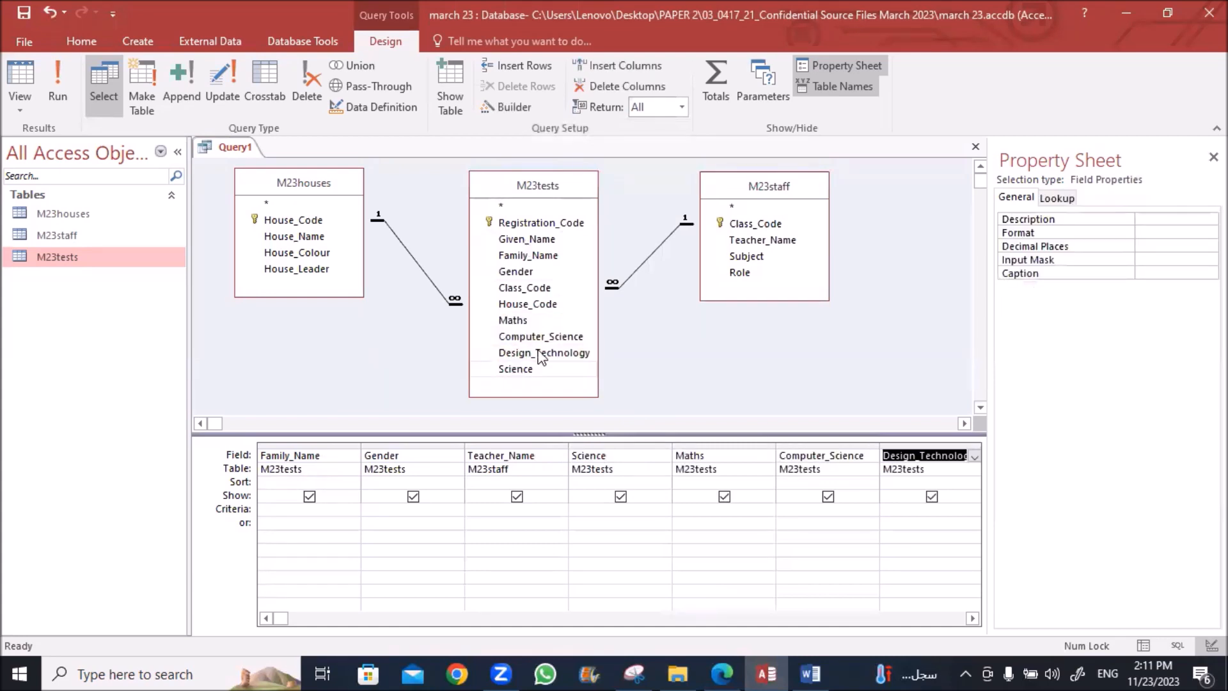
left_click(505, 371)
Step: In the exam paper PDF, highlight "House_Name and Class_Code" in question 22 in light blue
mouse_move(718, 671)
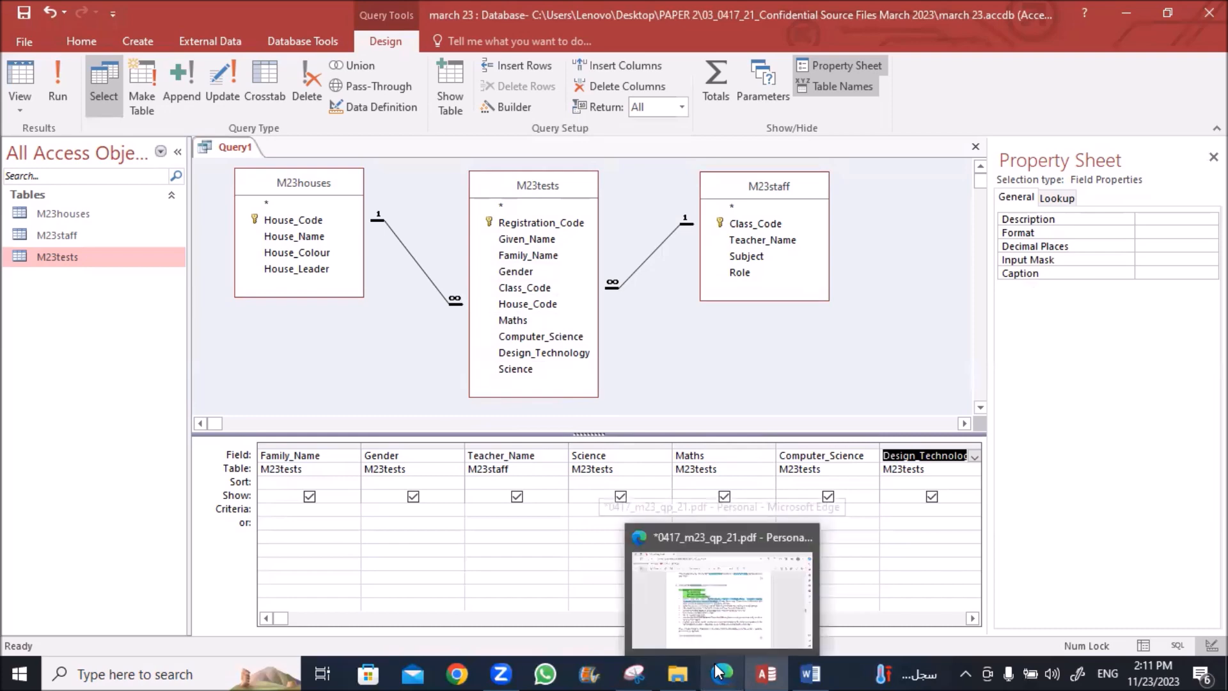
left_click(719, 672)
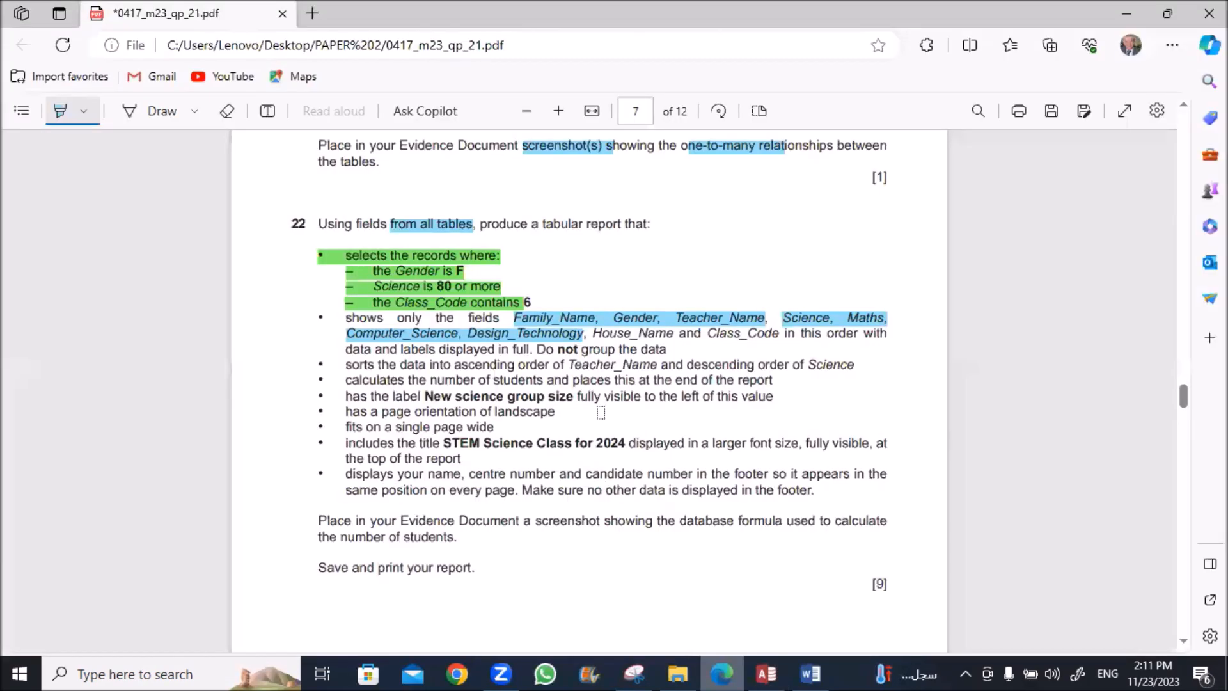
left_click_drag(593, 333, 779, 333)
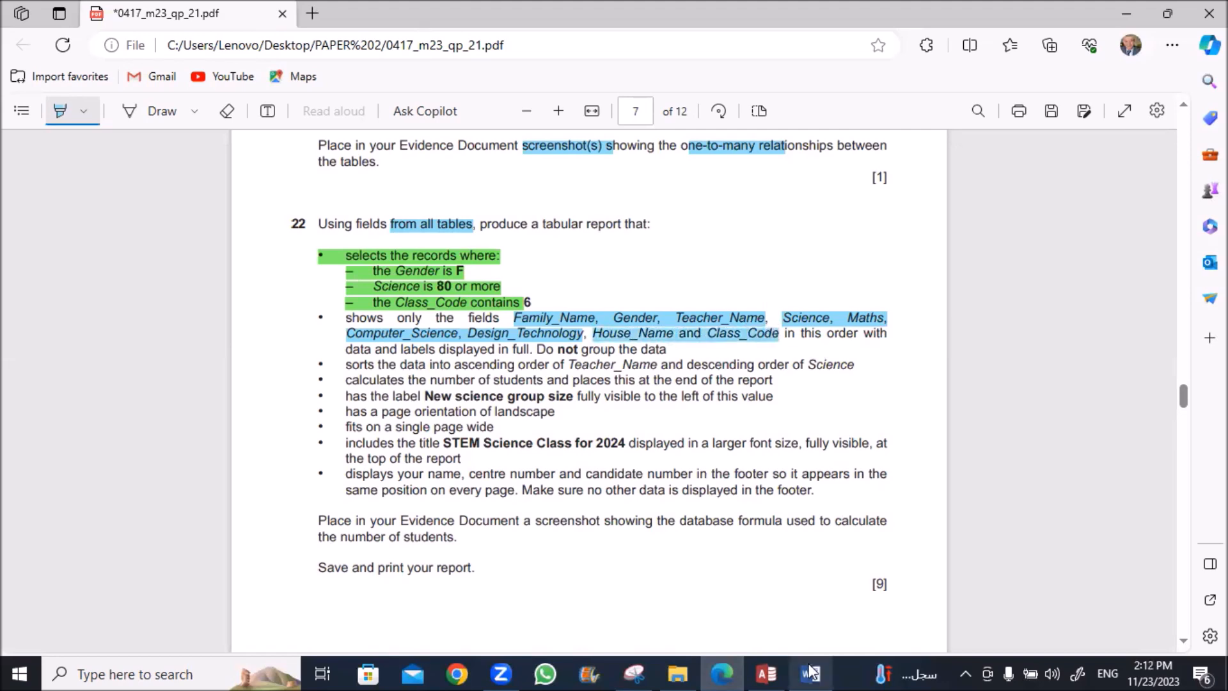
Step: In Access, add House_Name from M23houses and Class_Code from M23staff to the query
left_click(766, 673)
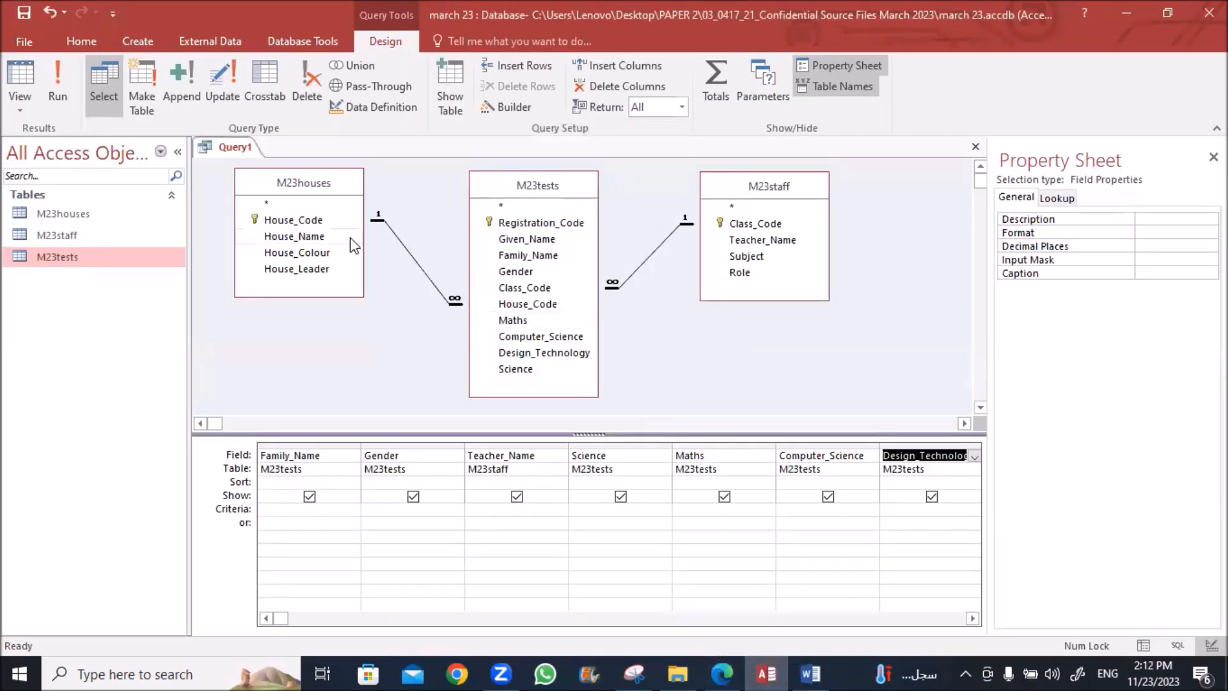
left_click(302, 236)
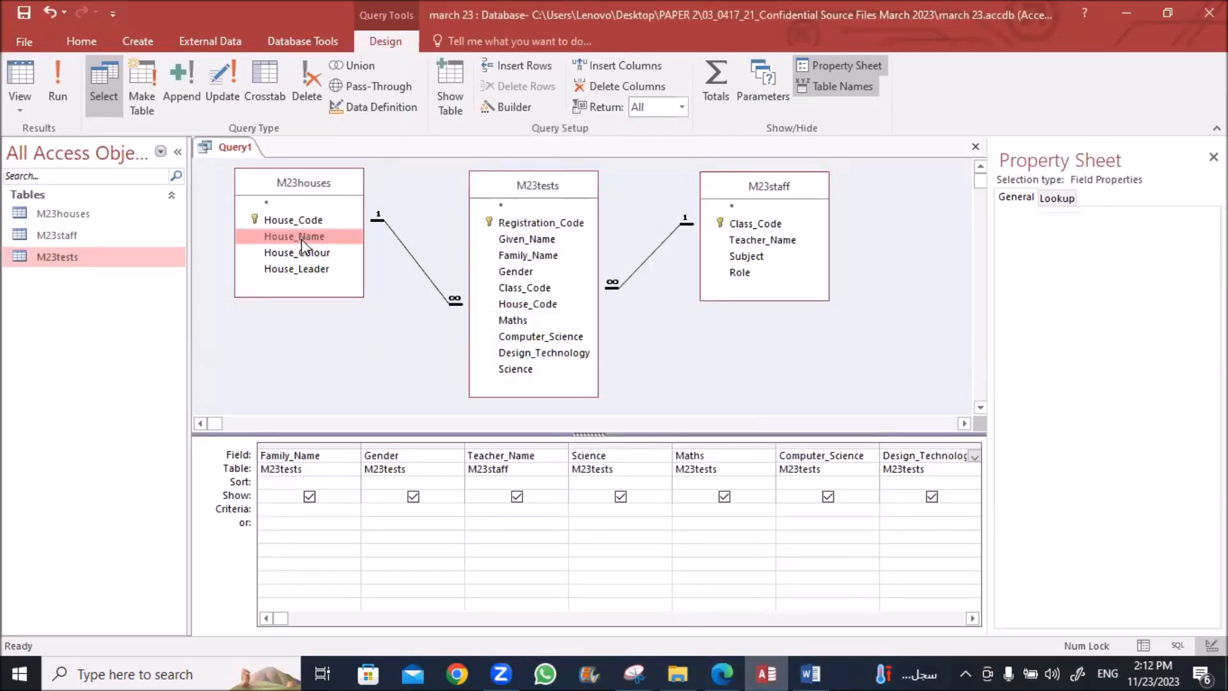
left_click(757, 223)
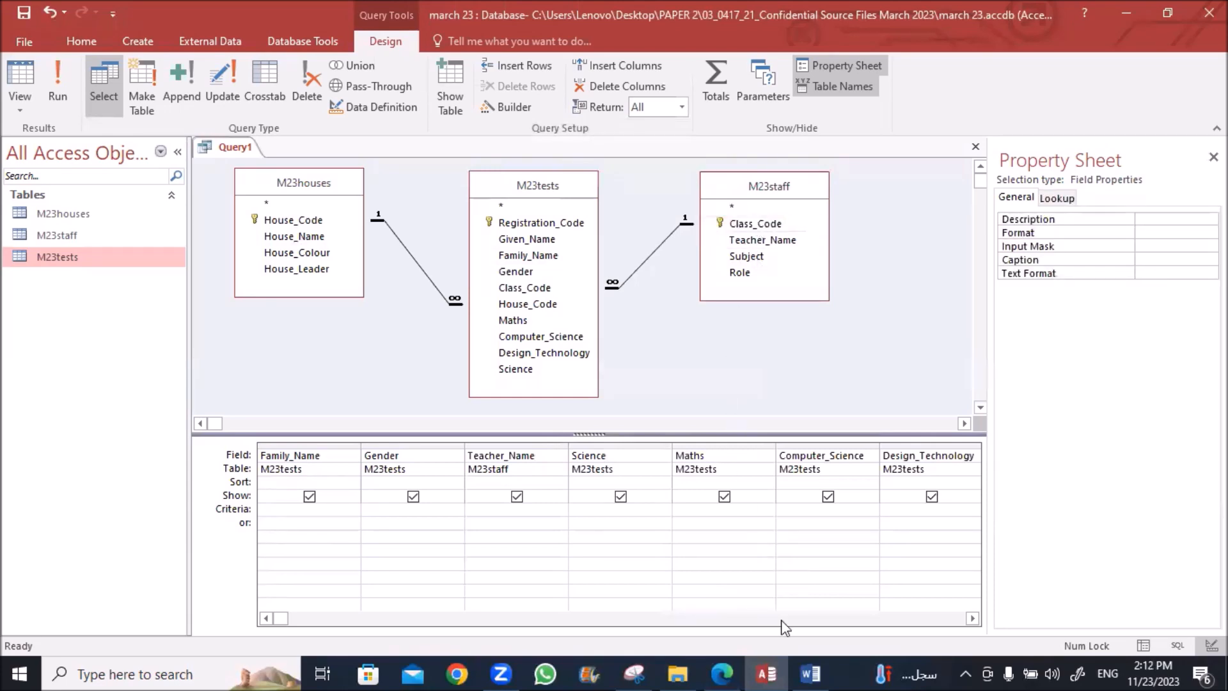
Step: Check question 22's selection criteria in the exam paper, and in Access set the query's Gender criterion to F
left_click(723, 671)
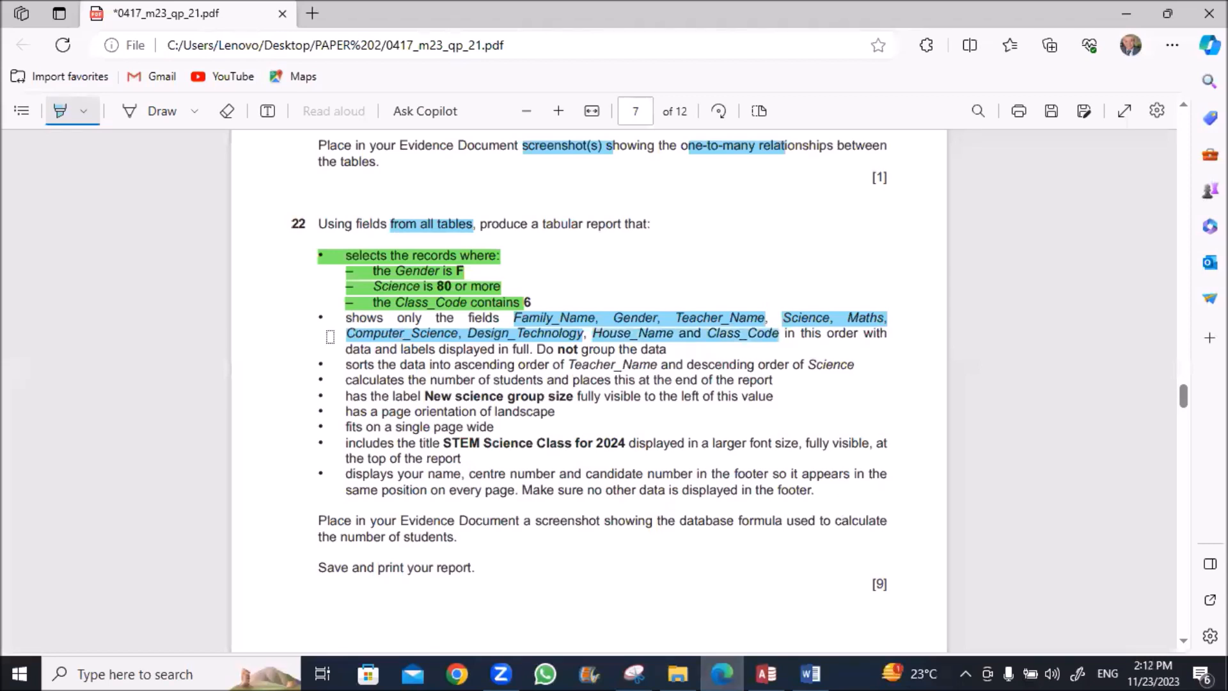
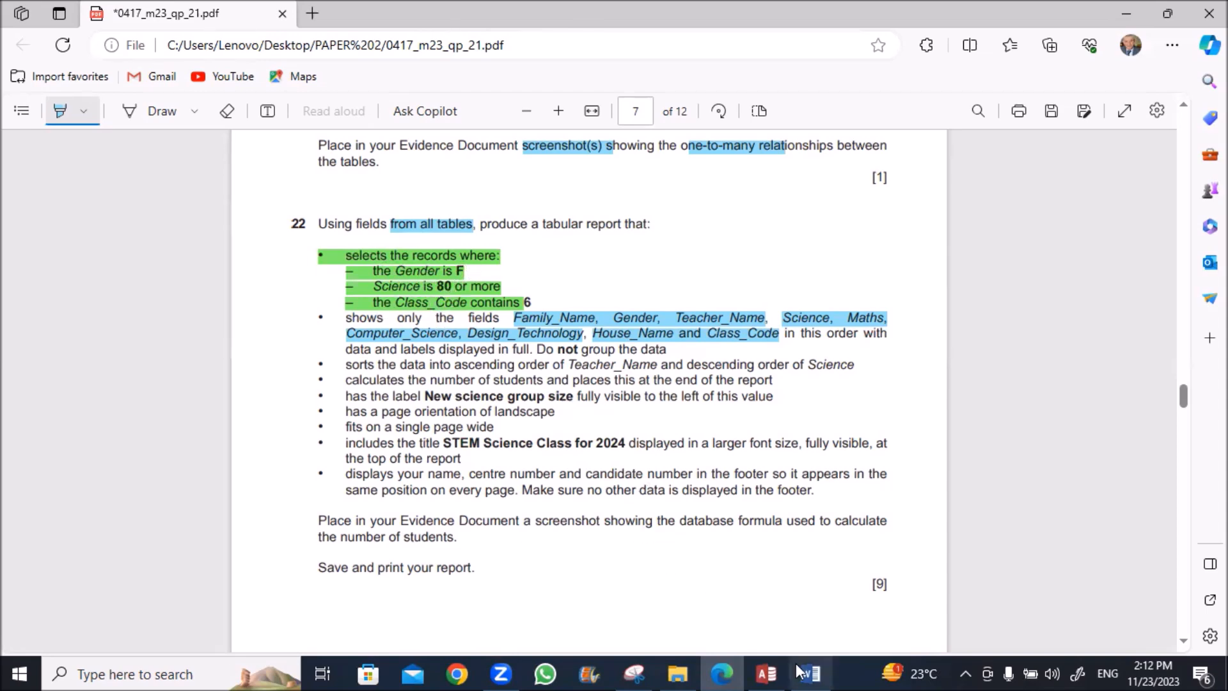
left_click(765, 674)
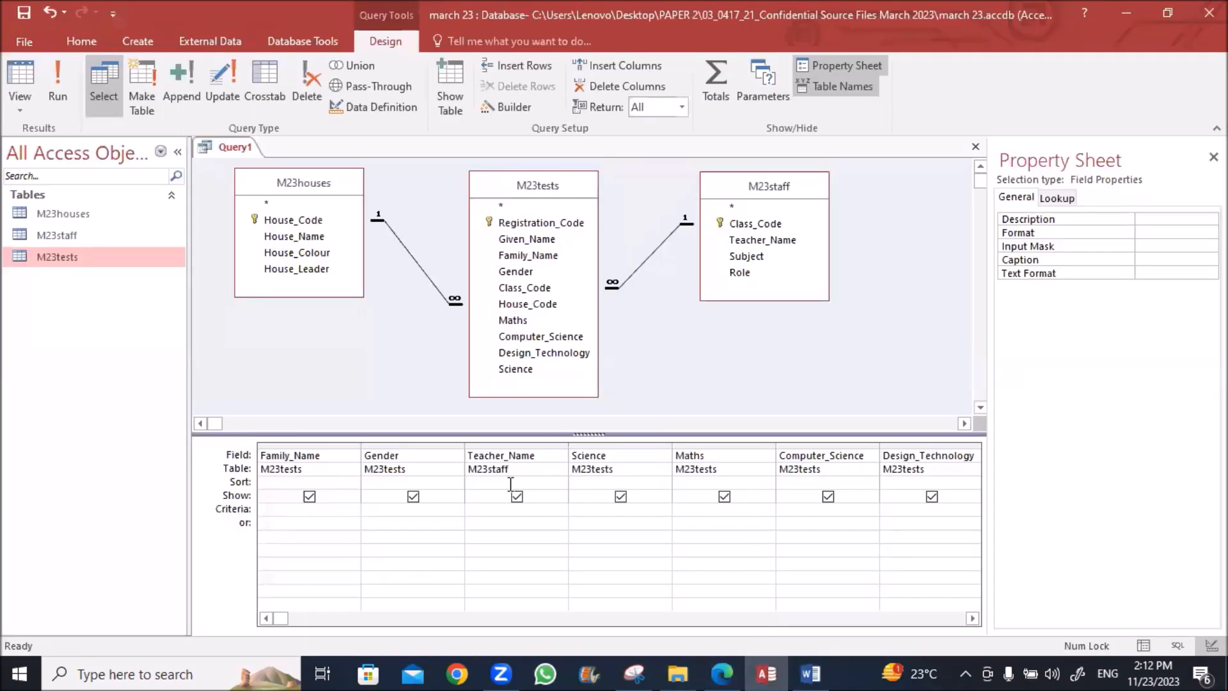
left_click(388, 509)
type("F")
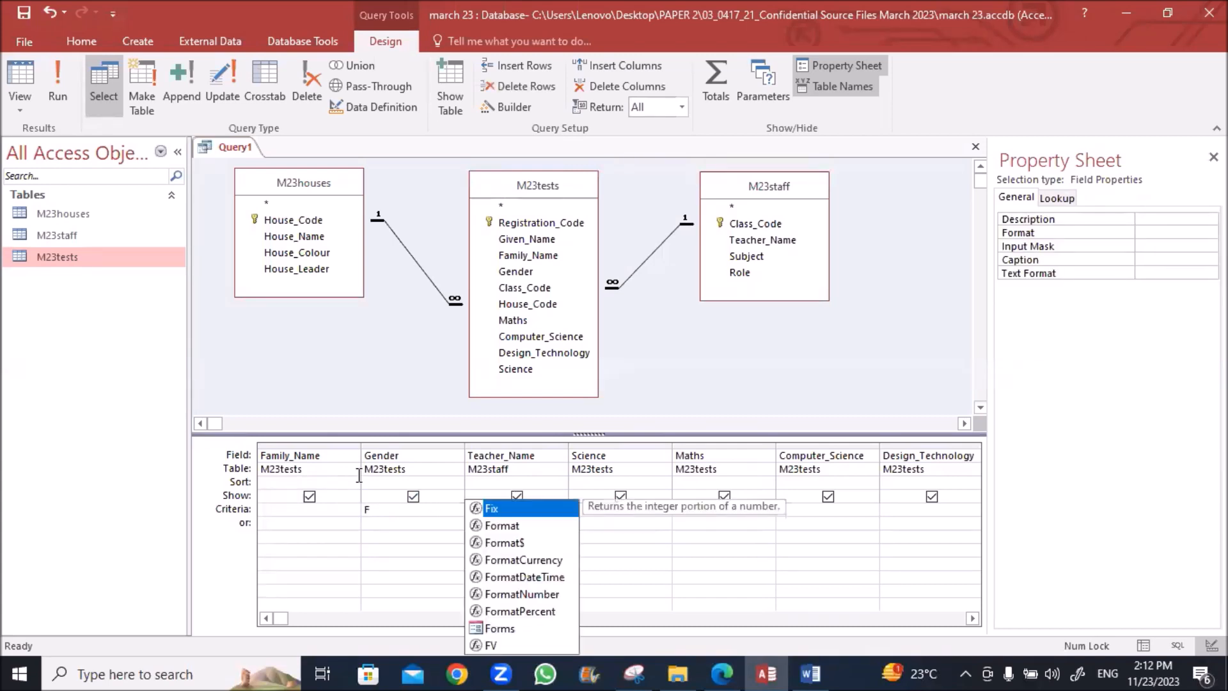
key("BackSpace")
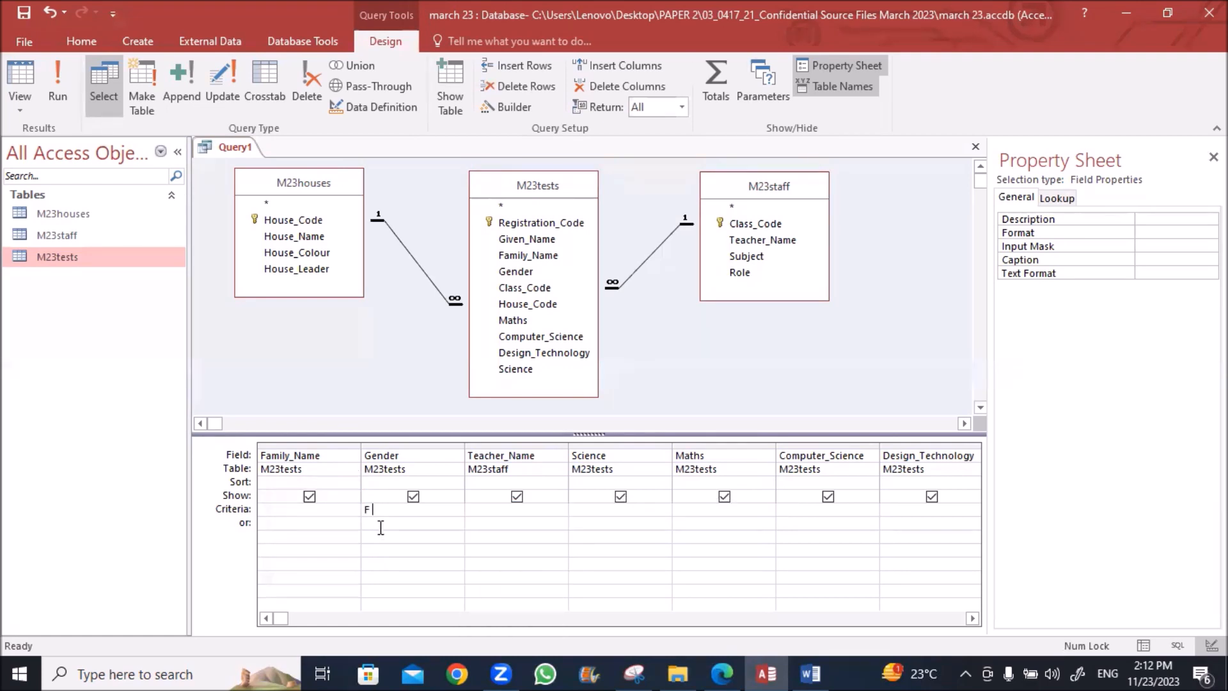
left_click(338, 519)
Step: Highlight "80 or more" in the exam paper's Science condition, and in Access set the query's Science criterion to >=80
key("alt+Tab")
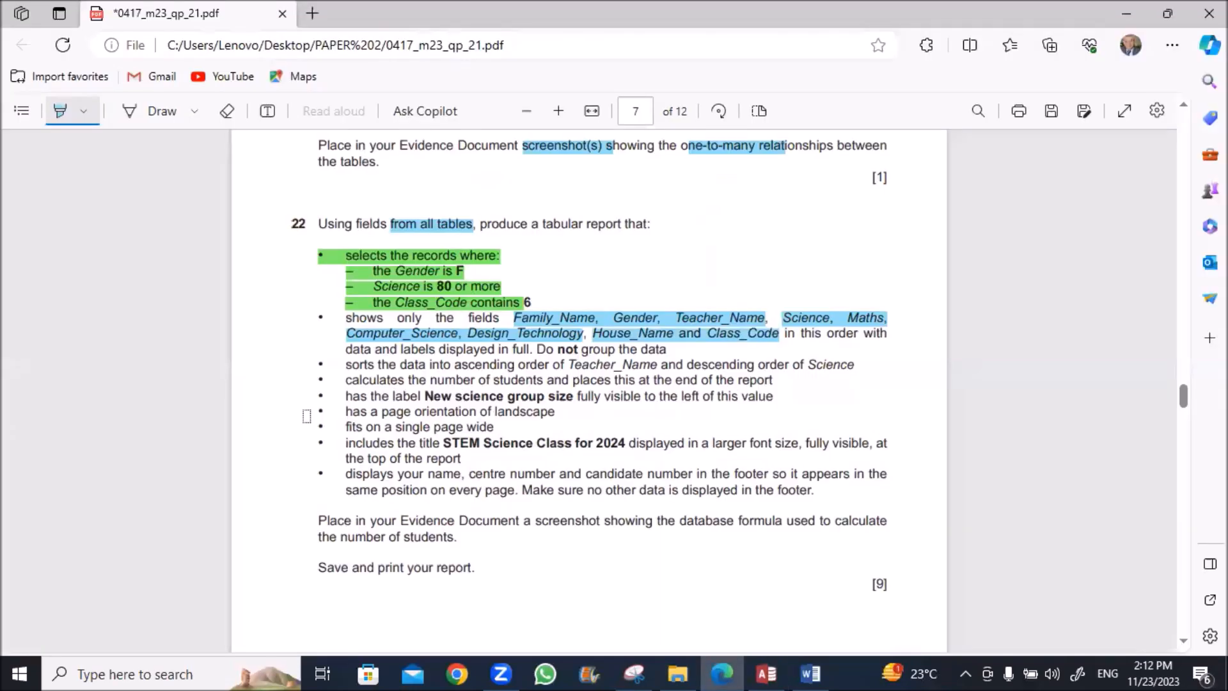
left_click_drag(436, 285, 490, 283)
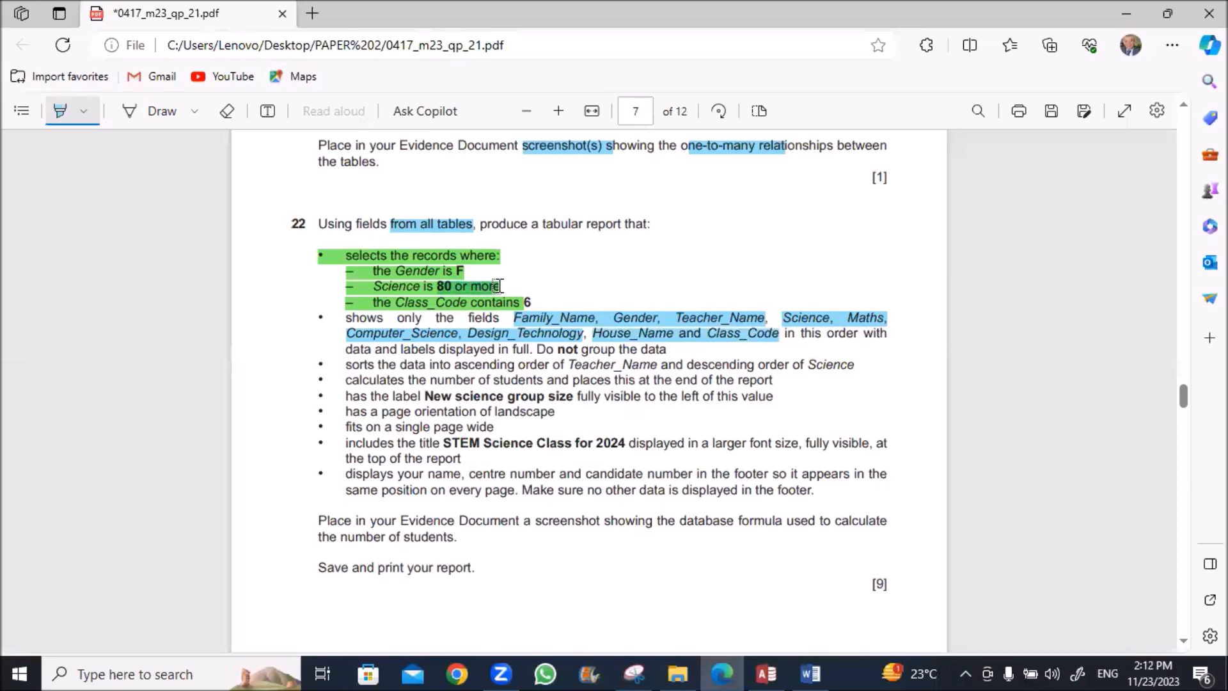
left_click(753, 666)
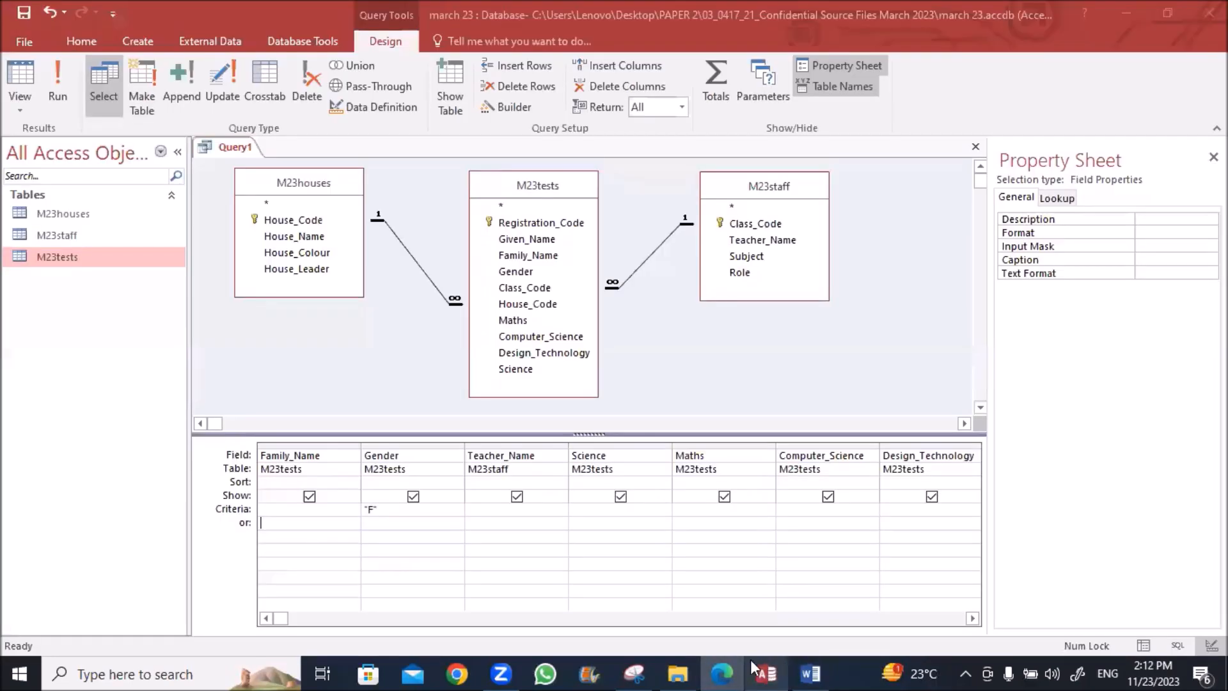
left_click(596, 512)
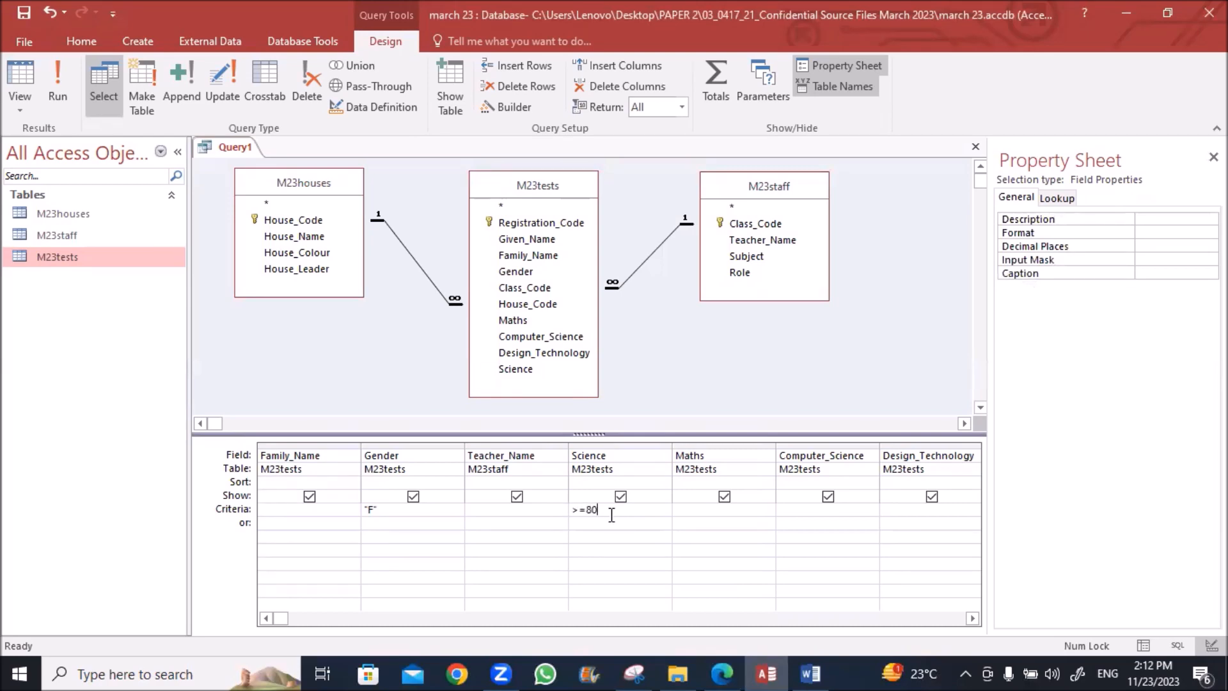
Step: Check the Class_Code condition in the exam paper, and in Access set the query's Class_Code criterion to *6*
key("alt+Tab")
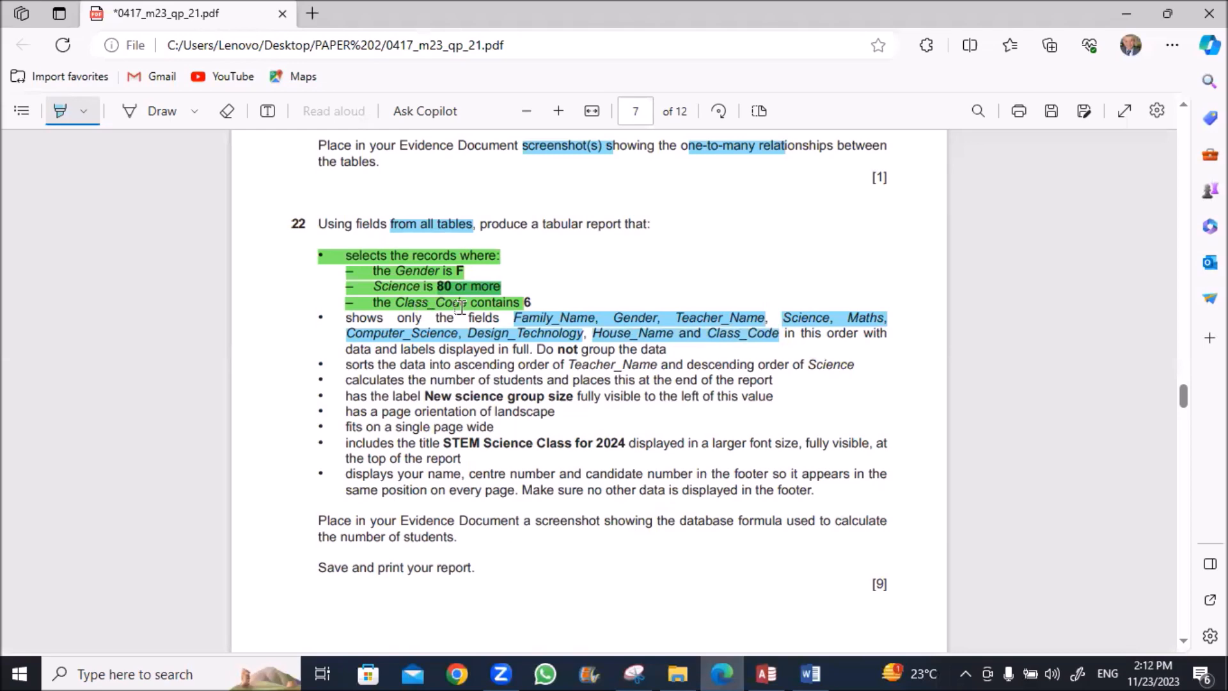
left_click(758, 671)
left_click(970, 618)
left_click(970, 619)
left_click(972, 617)
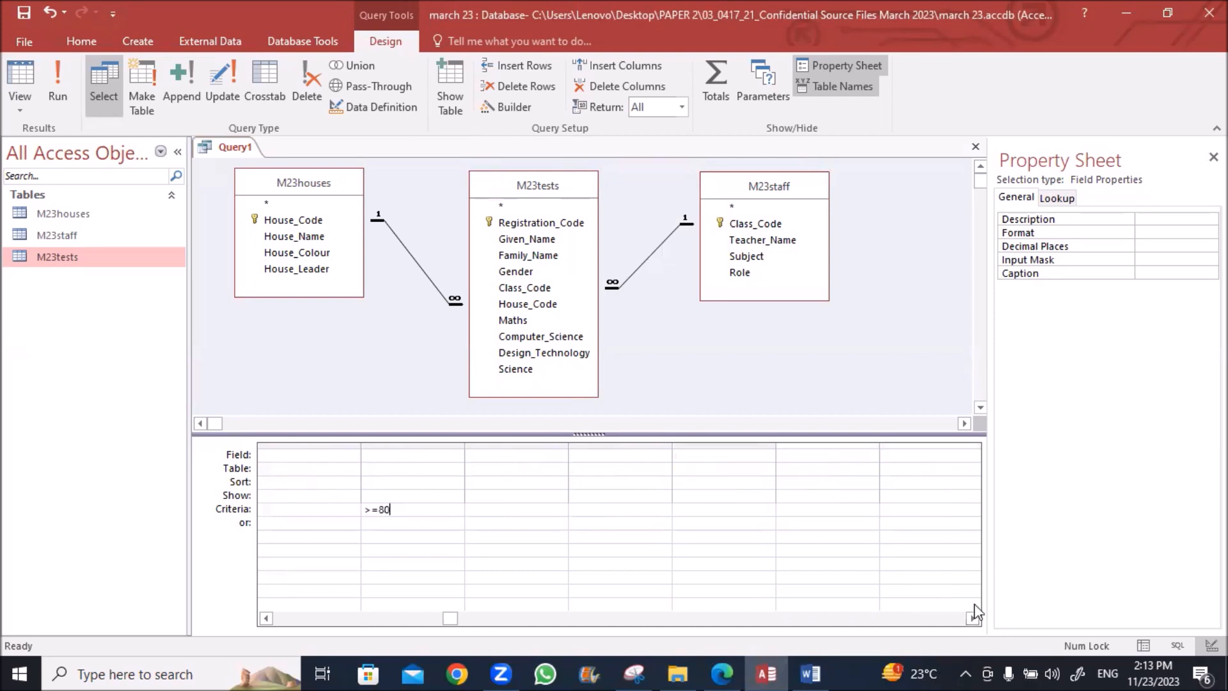
left_click(887, 506)
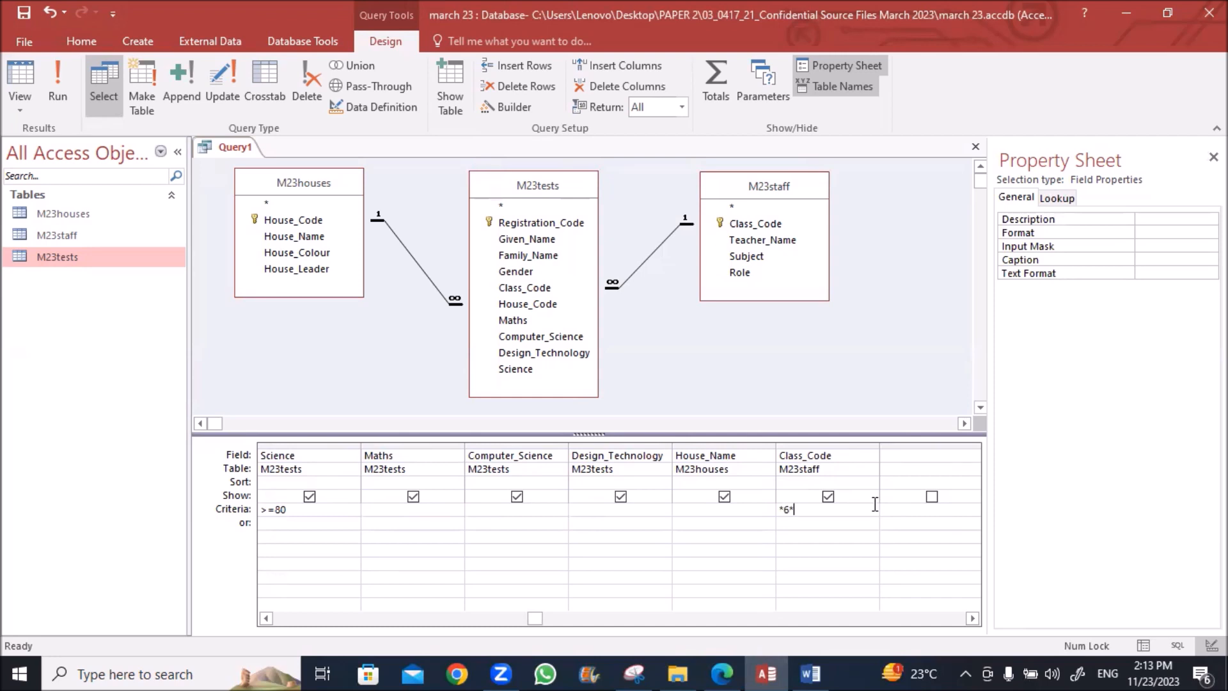
left_click(824, 536)
Step: View the query's results, return to its design, and save the query as Query1
left_click(59, 83)
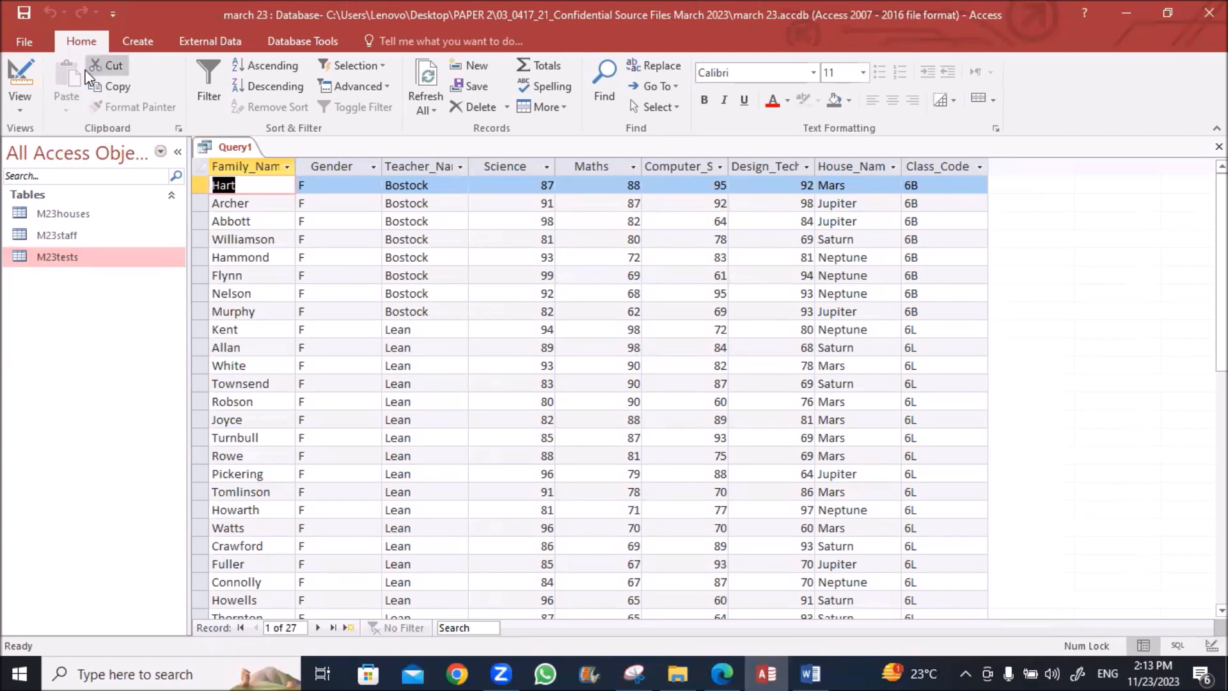
left_click(11, 82)
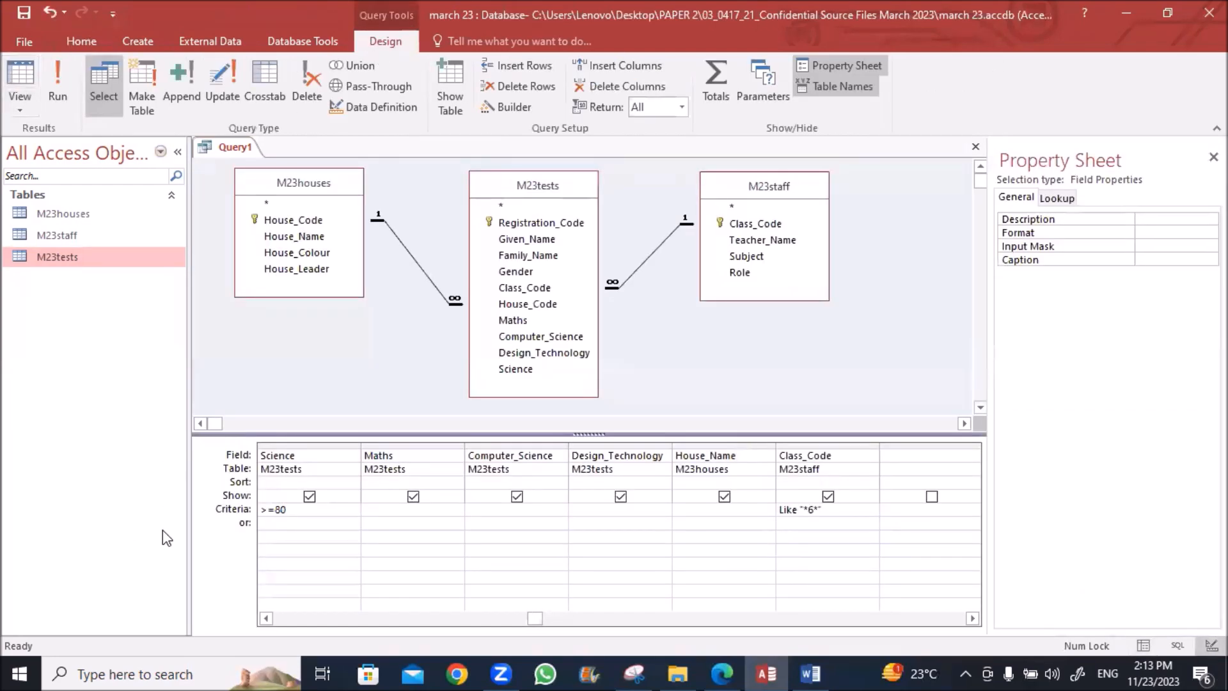
right_click(228, 150)
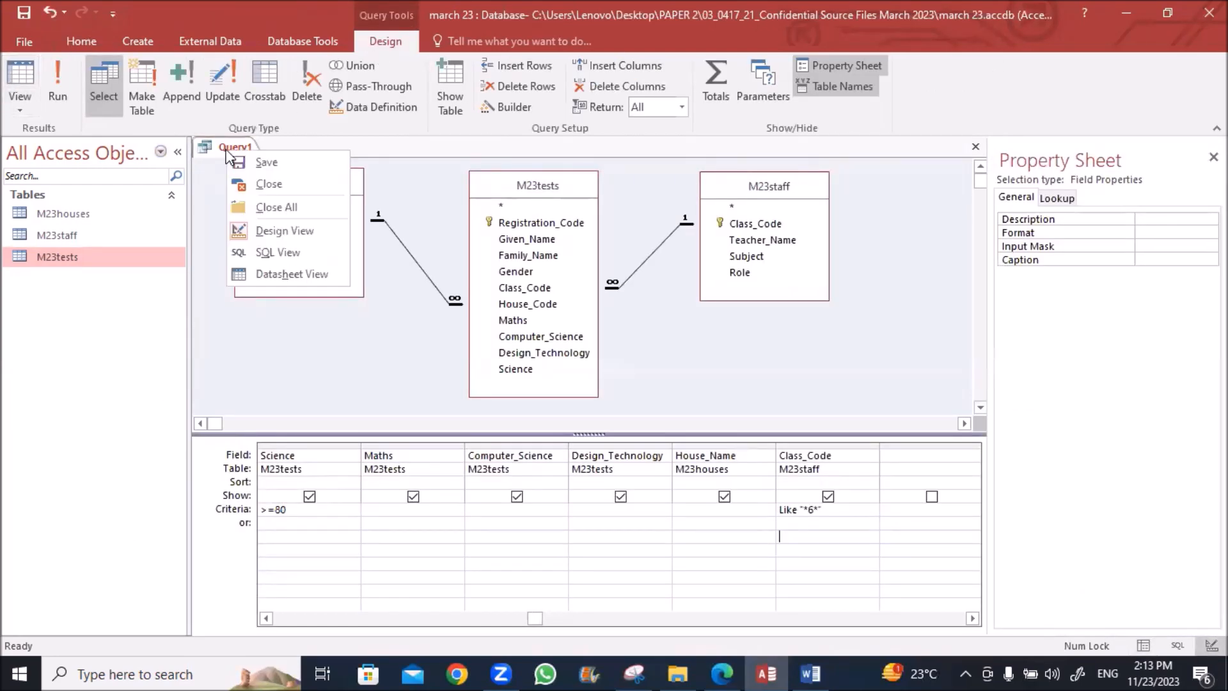
left_click(264, 162)
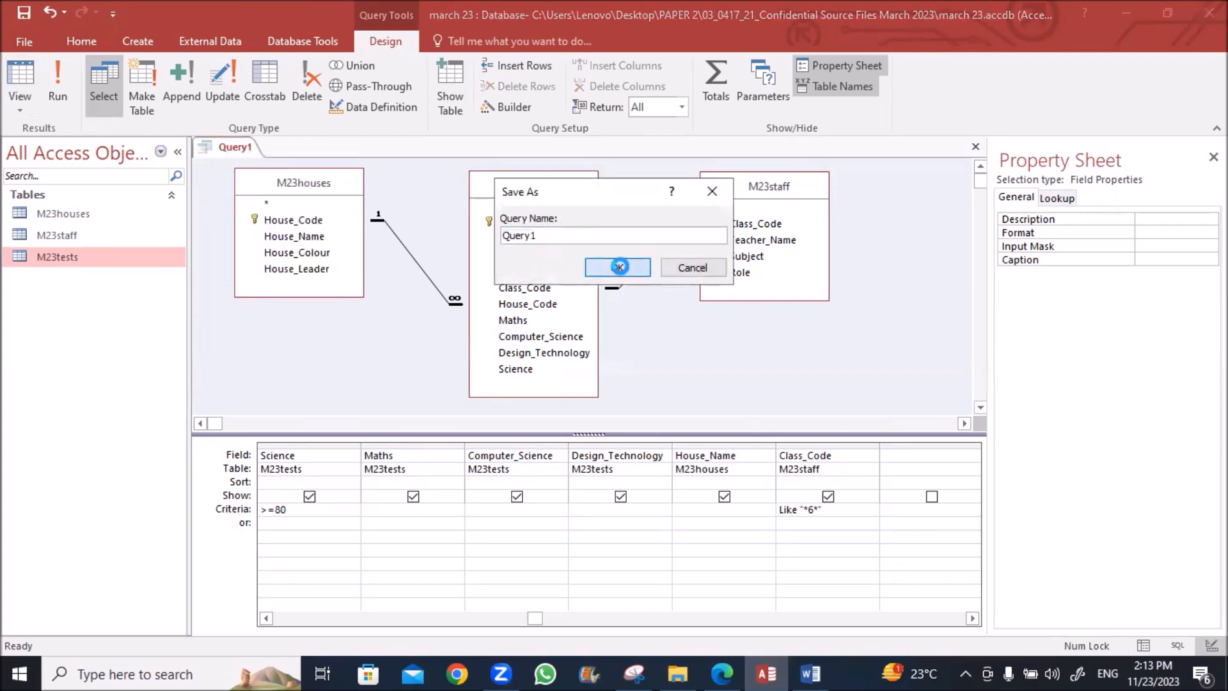
left_click(620, 266)
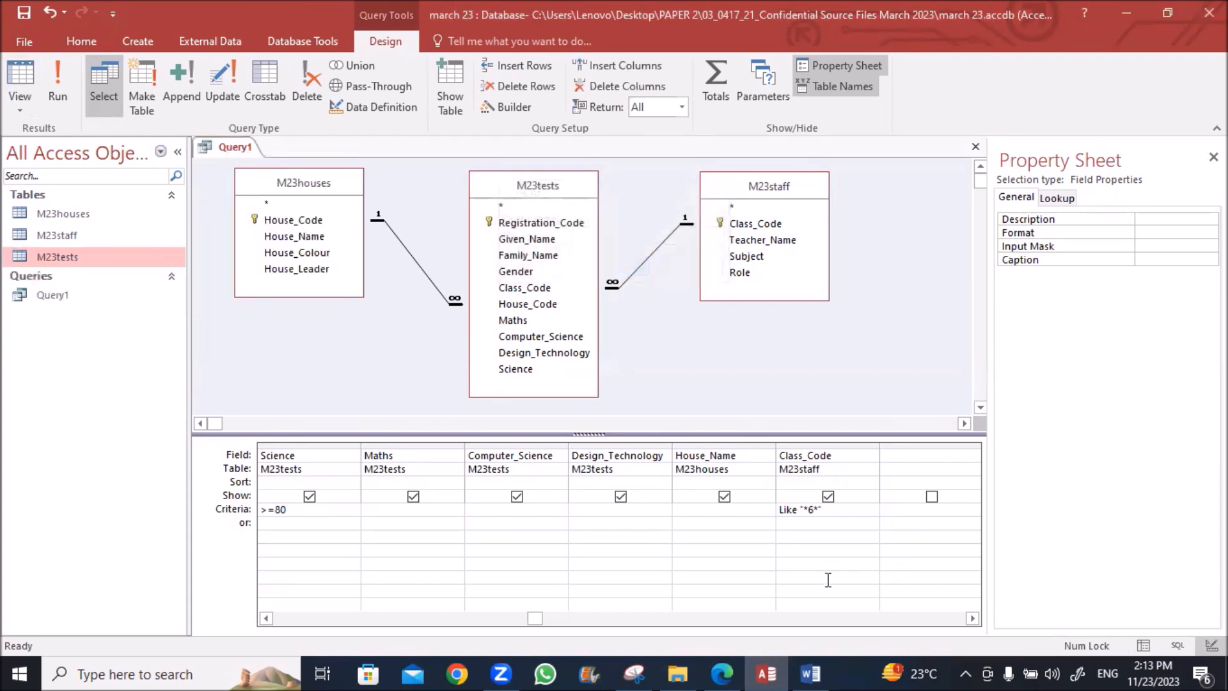
Step: Check the sorting requirement in the exam paper PDF, and in Access close Query1 and start the Report Wizard
left_click(721, 673)
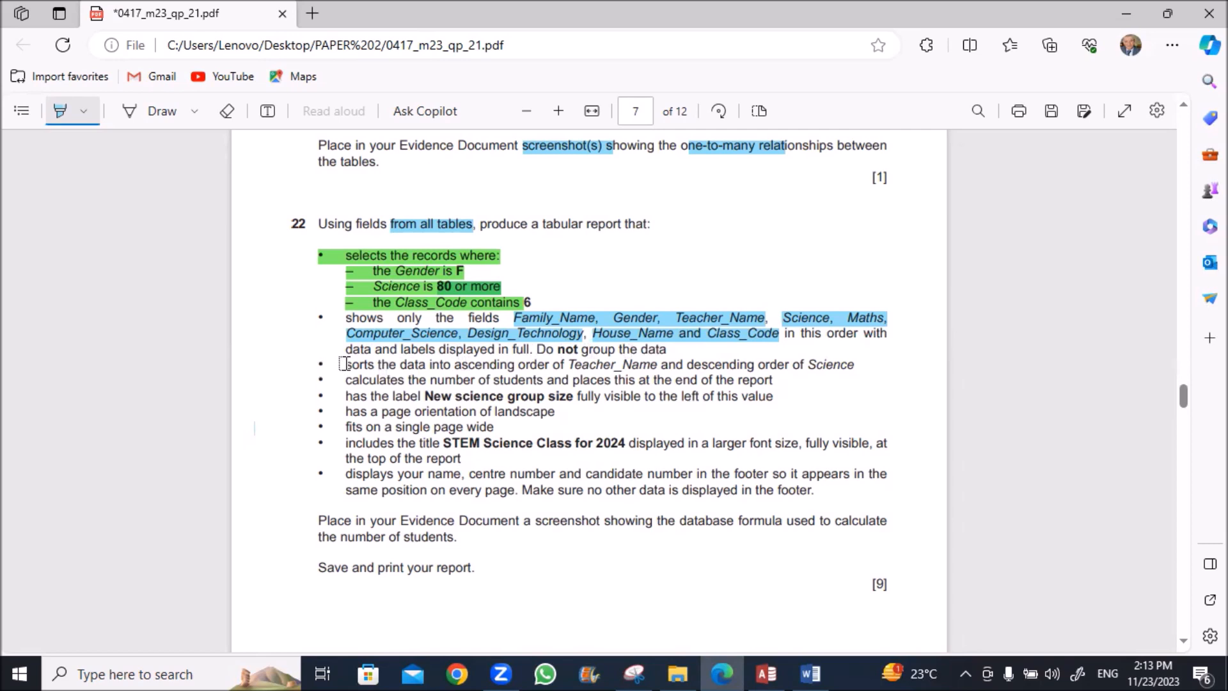
left_click(765, 673)
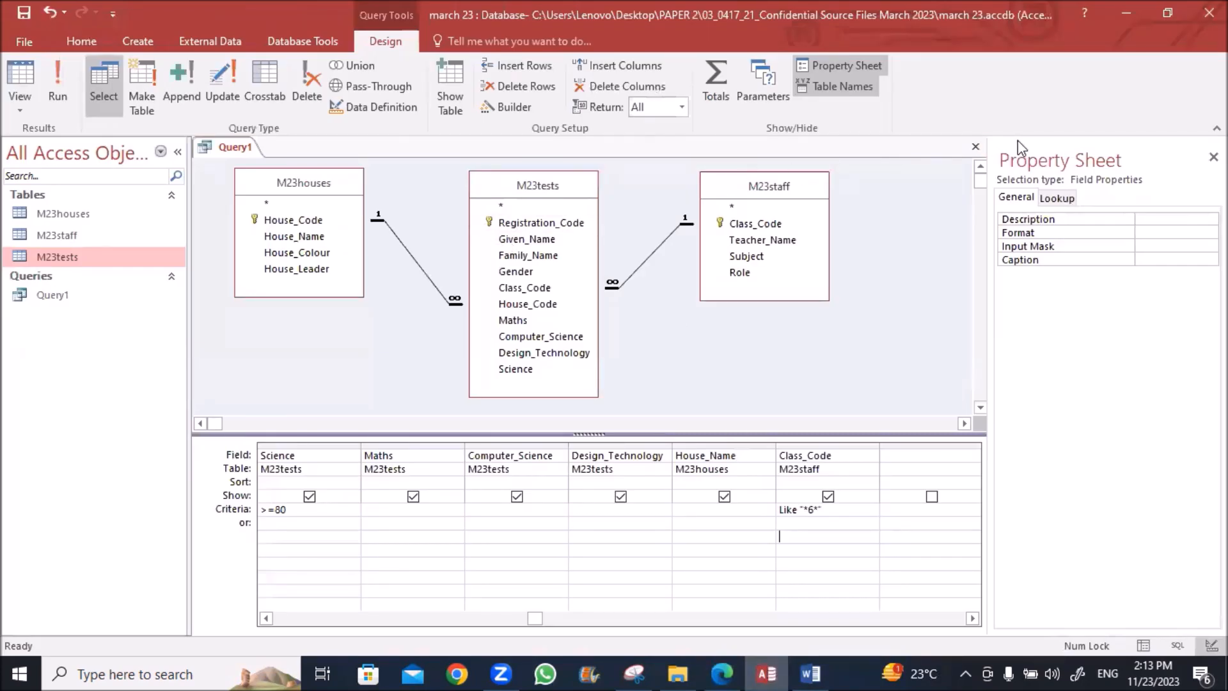
left_click(977, 148)
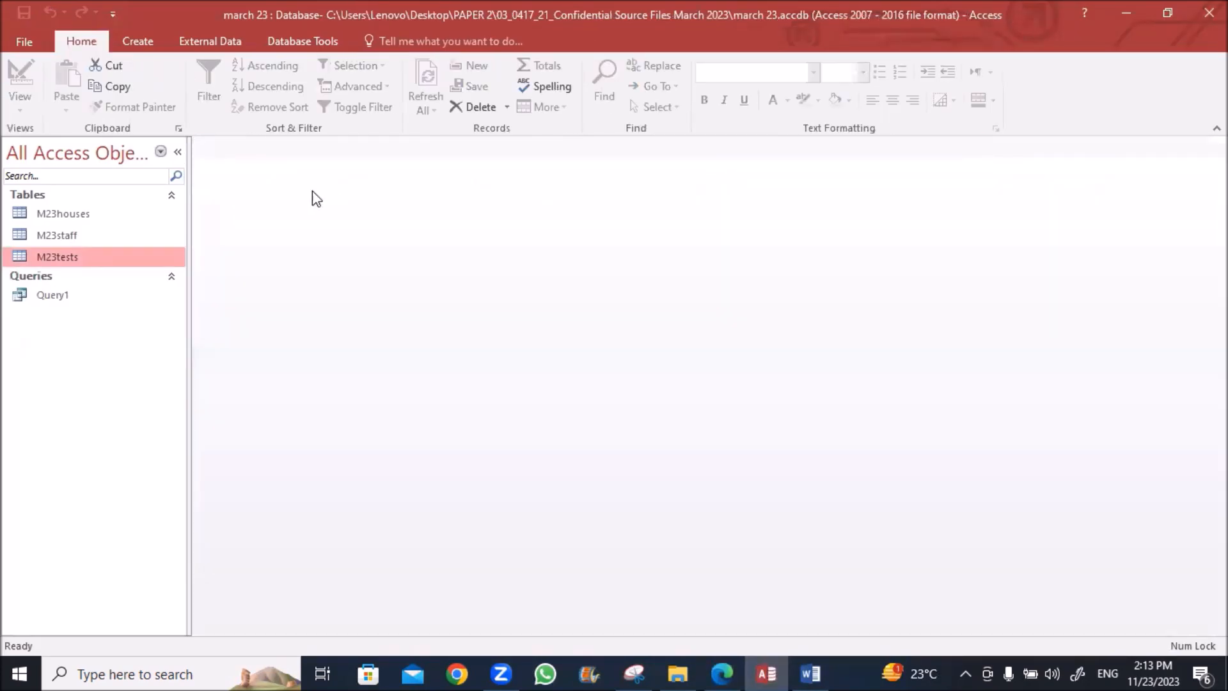
left_click(137, 43)
left_click(668, 73)
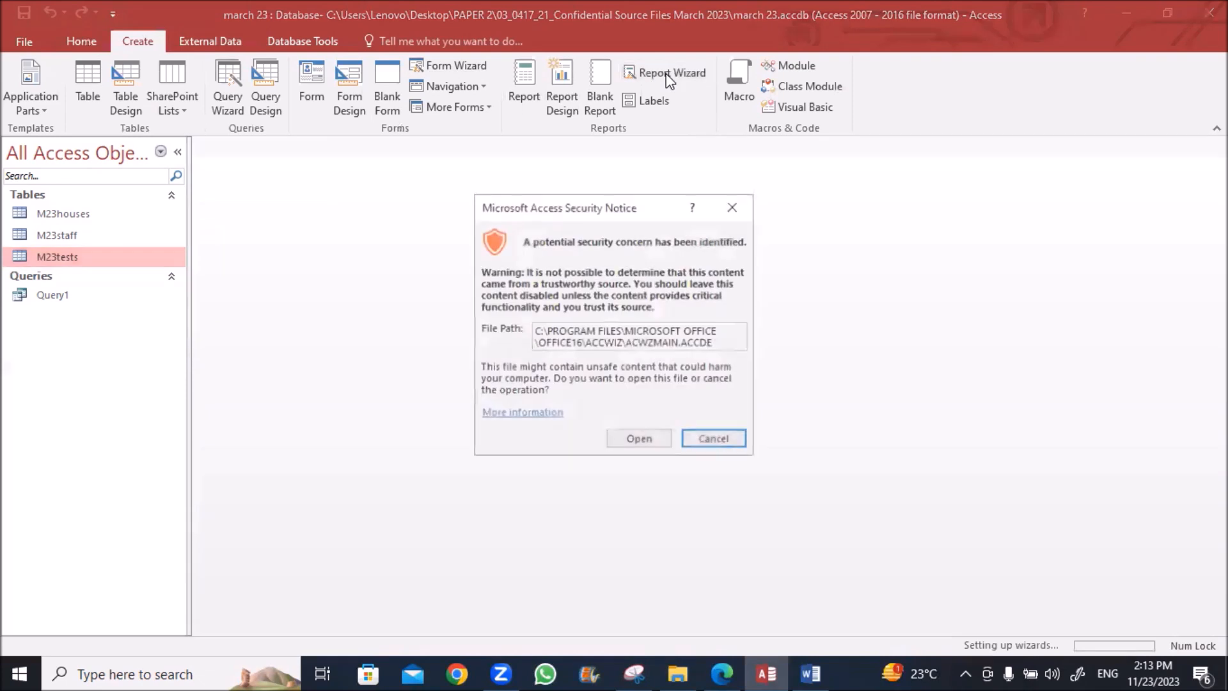
left_click(641, 440)
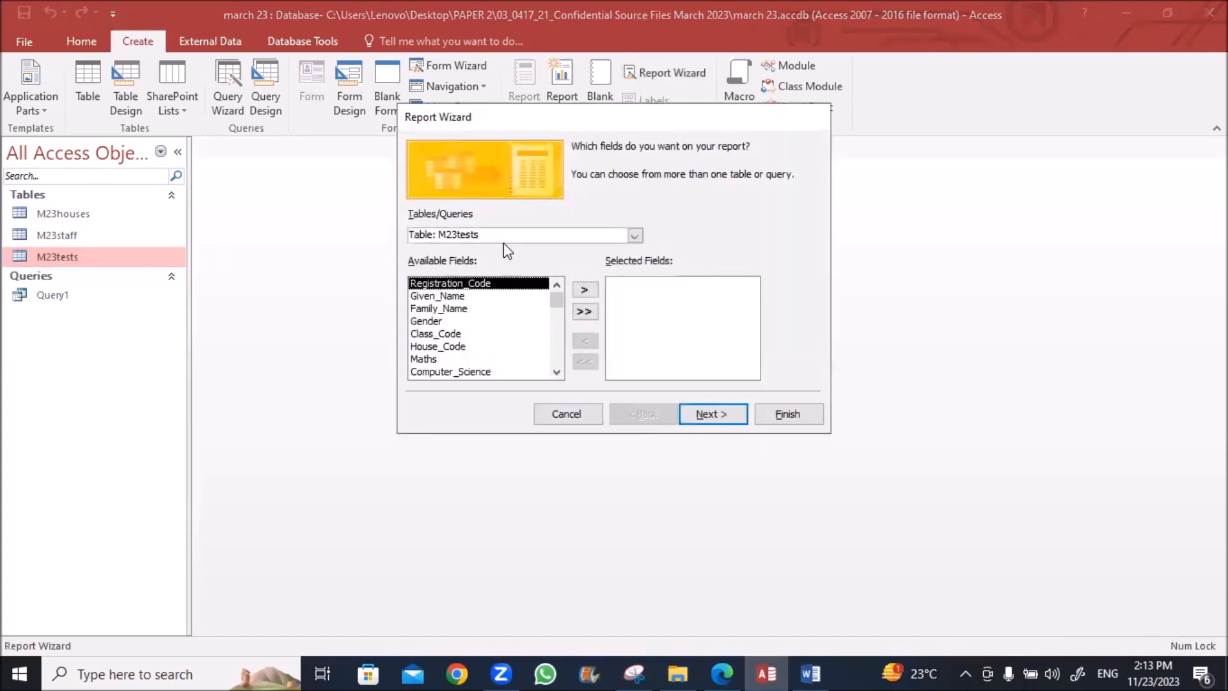
Step: Base the report on Query1 and include all of its fields
left_click(634, 235)
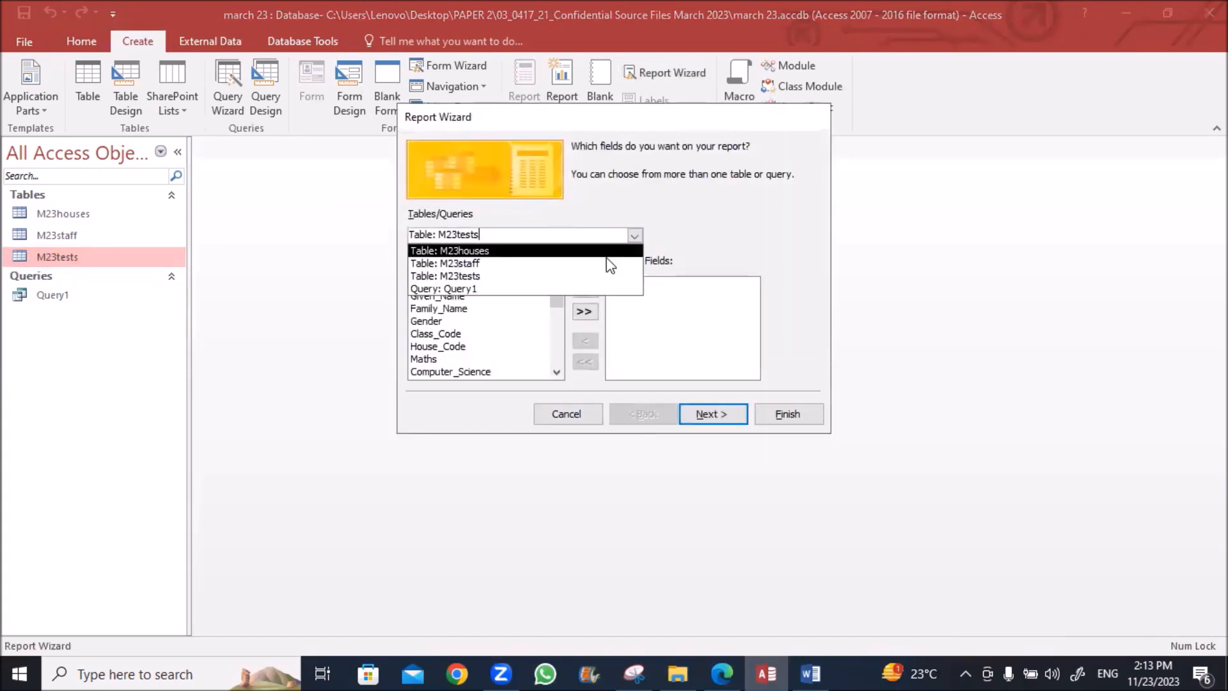
left_click(579, 289)
left_click(583, 312)
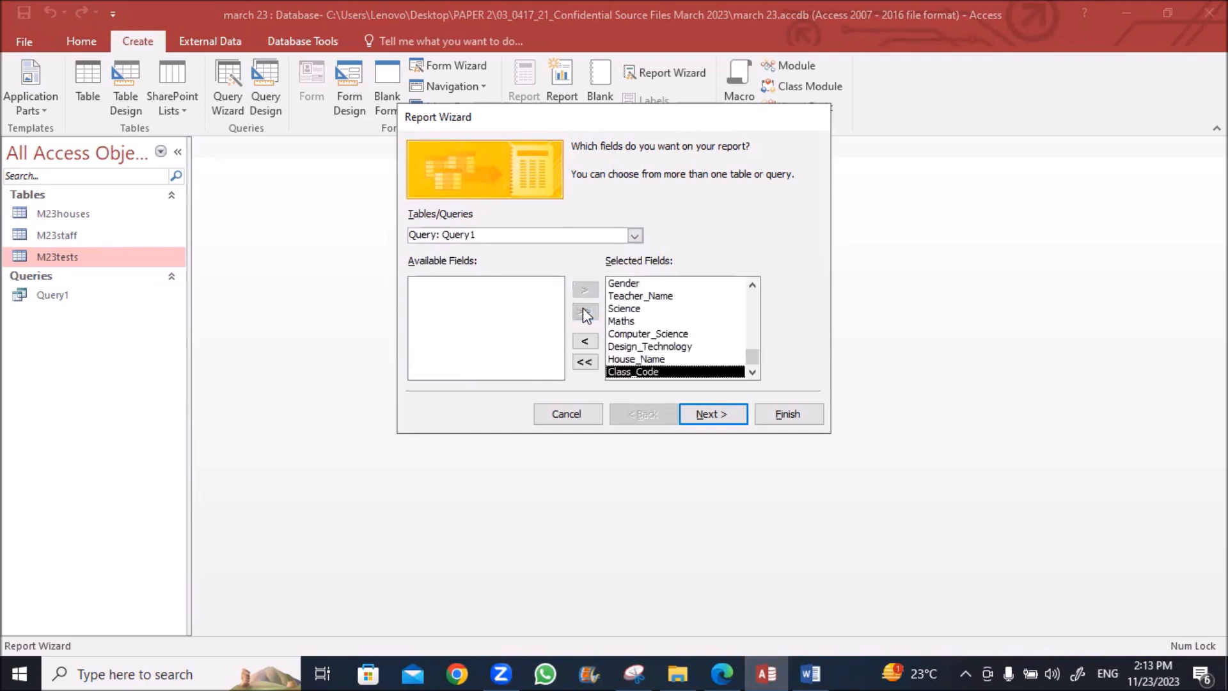
left_click(712, 419)
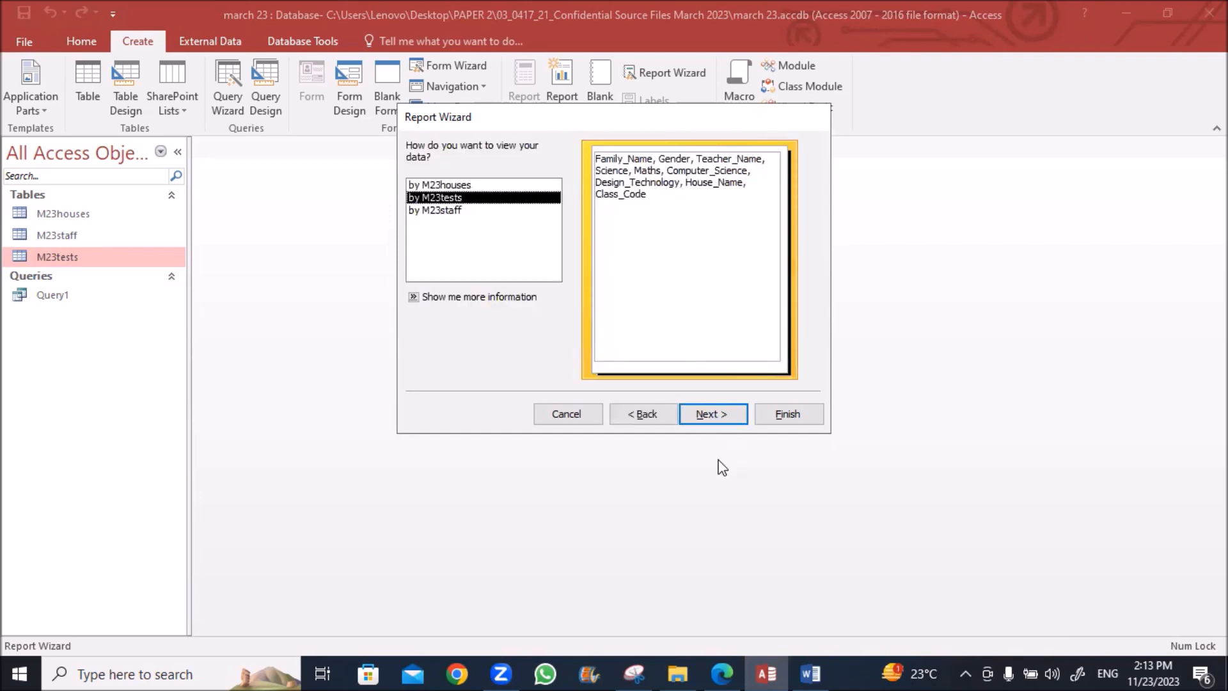
Step: Keep the report data viewed by M23tests without grouping, and continue past the sort order to the layout options
left_click(711, 413)
left_click(711, 413)
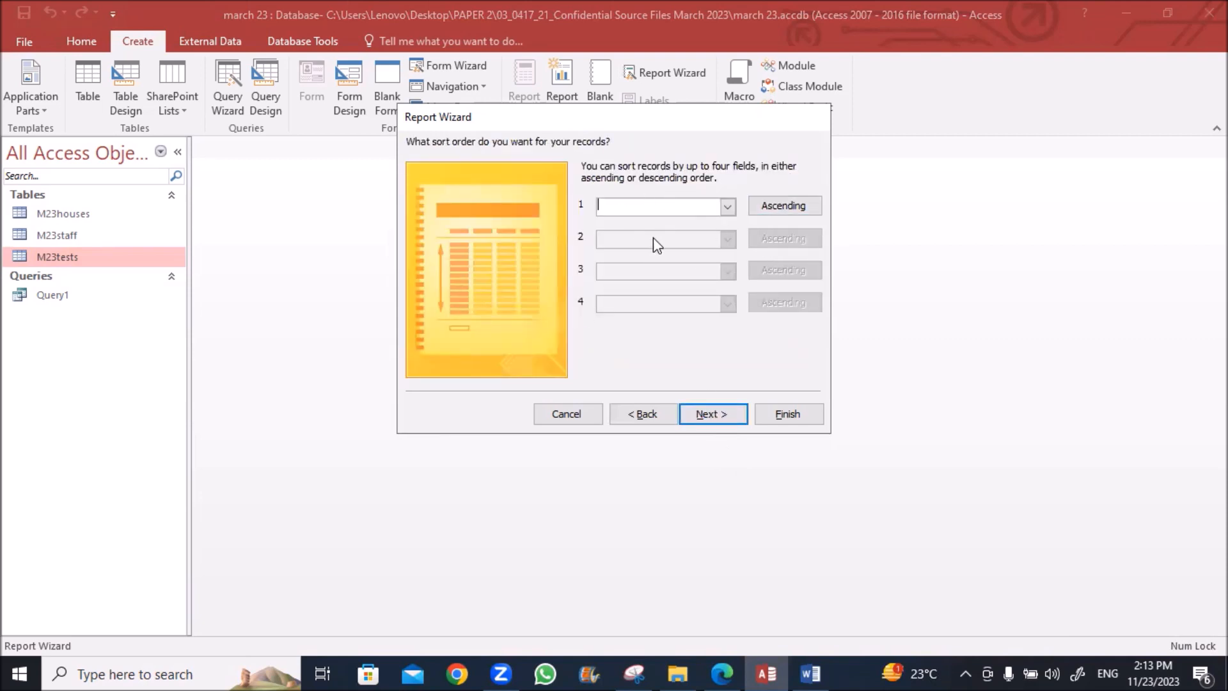
left_click(727, 207)
left_click(728, 208)
left_click(705, 415)
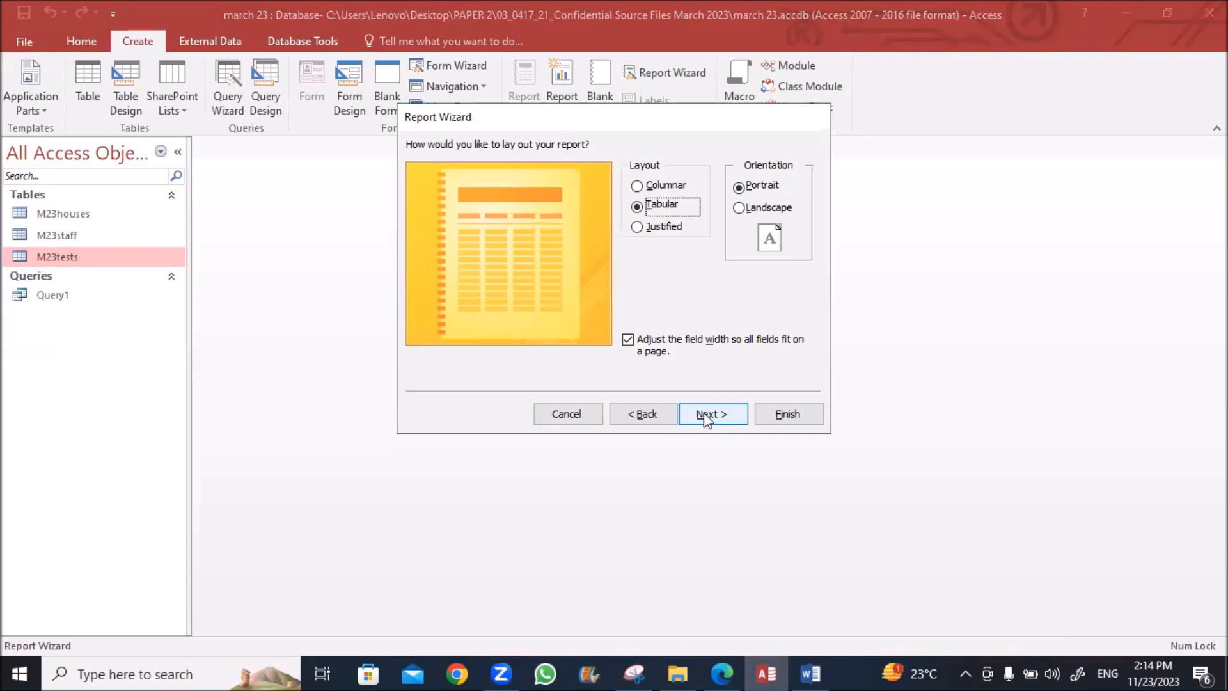
Step: In the exam paper PDF, highlight question 22's sorting, student count and "New science group size" label requirements in green
left_click(721, 673)
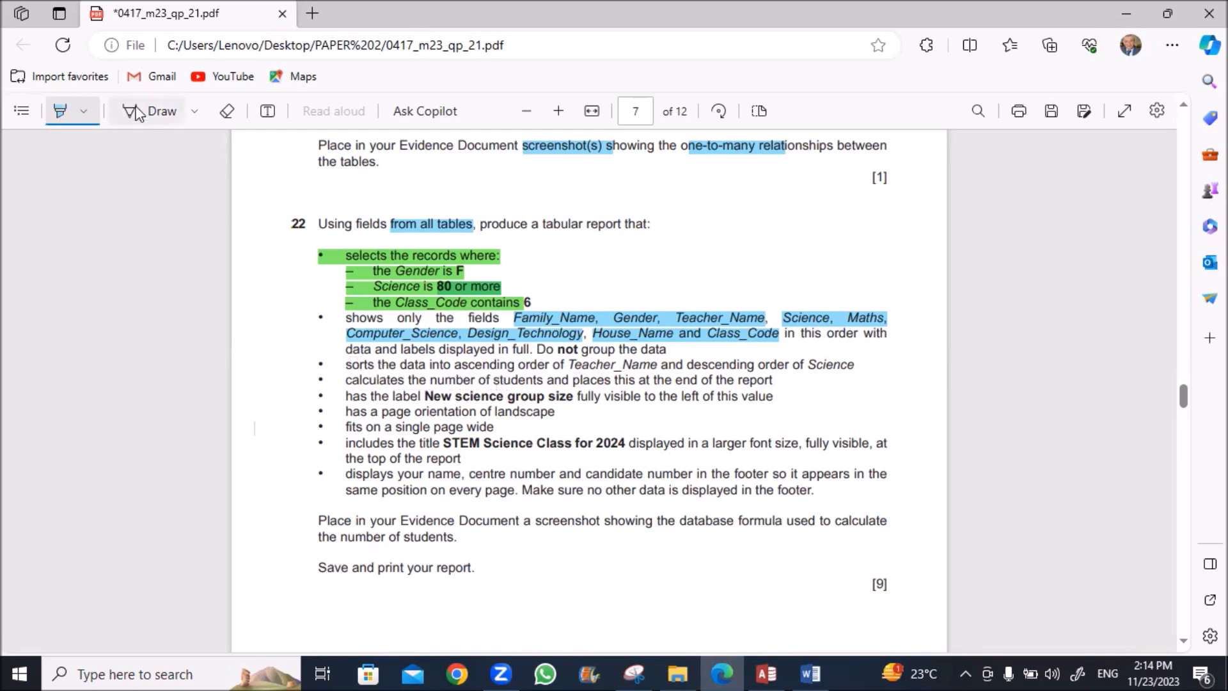
left_click(82, 112)
left_click(138, 180)
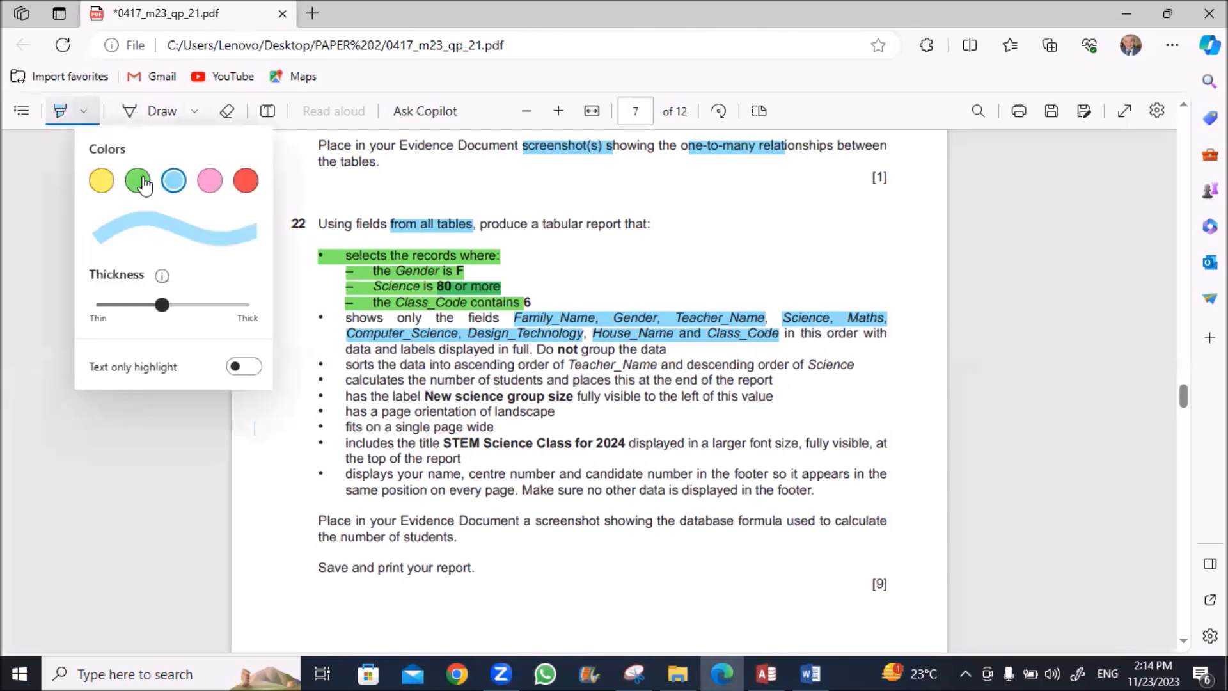
left_click_drag(340, 365, 783, 379)
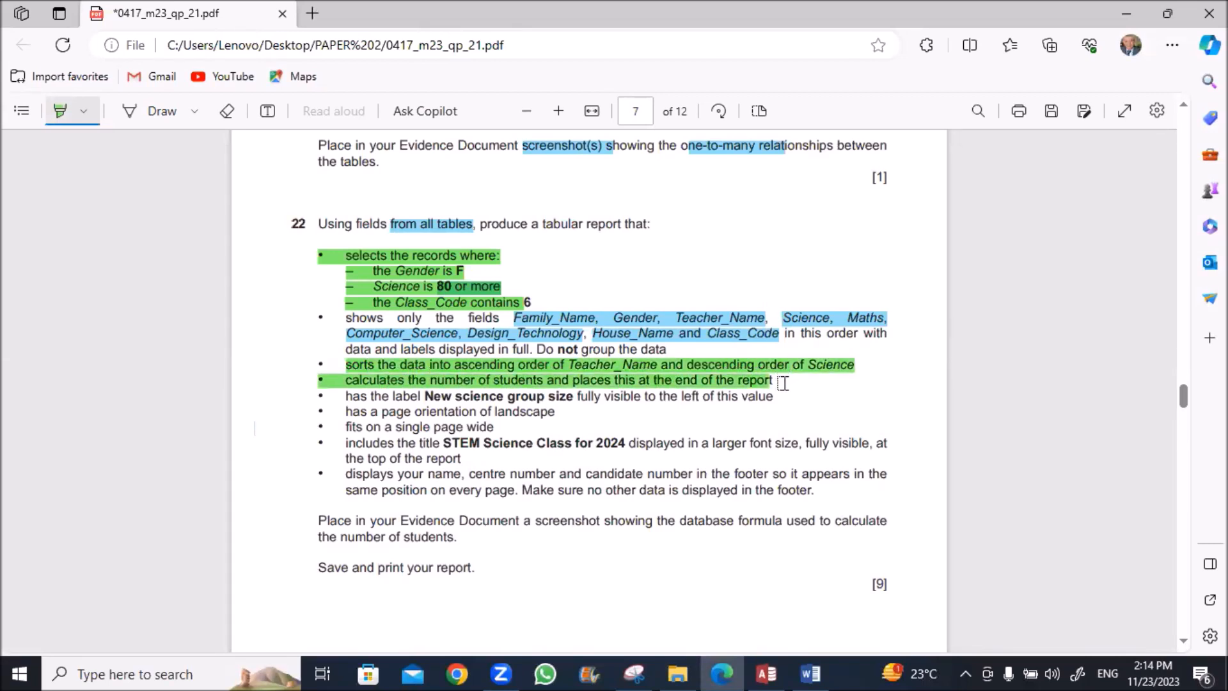
left_click_drag(782, 383, 783, 395)
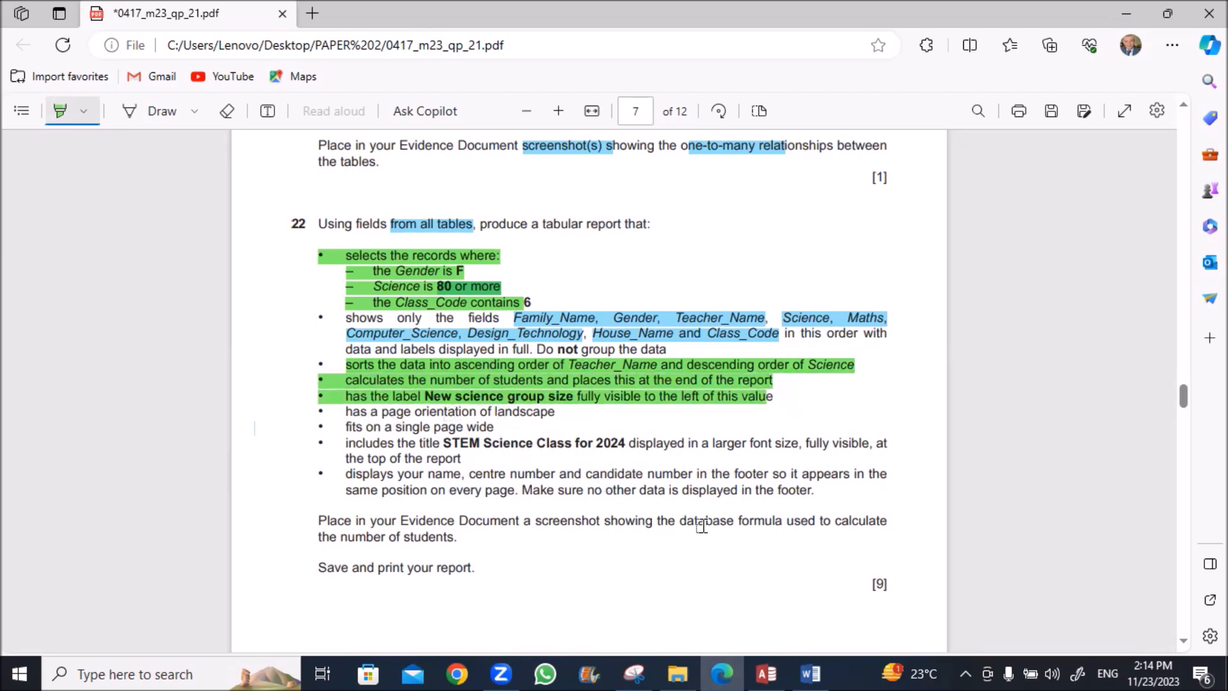
Step: In Access, set the tabular report to landscape orientation and finish it with the title M23tests for preview
left_click(767, 673)
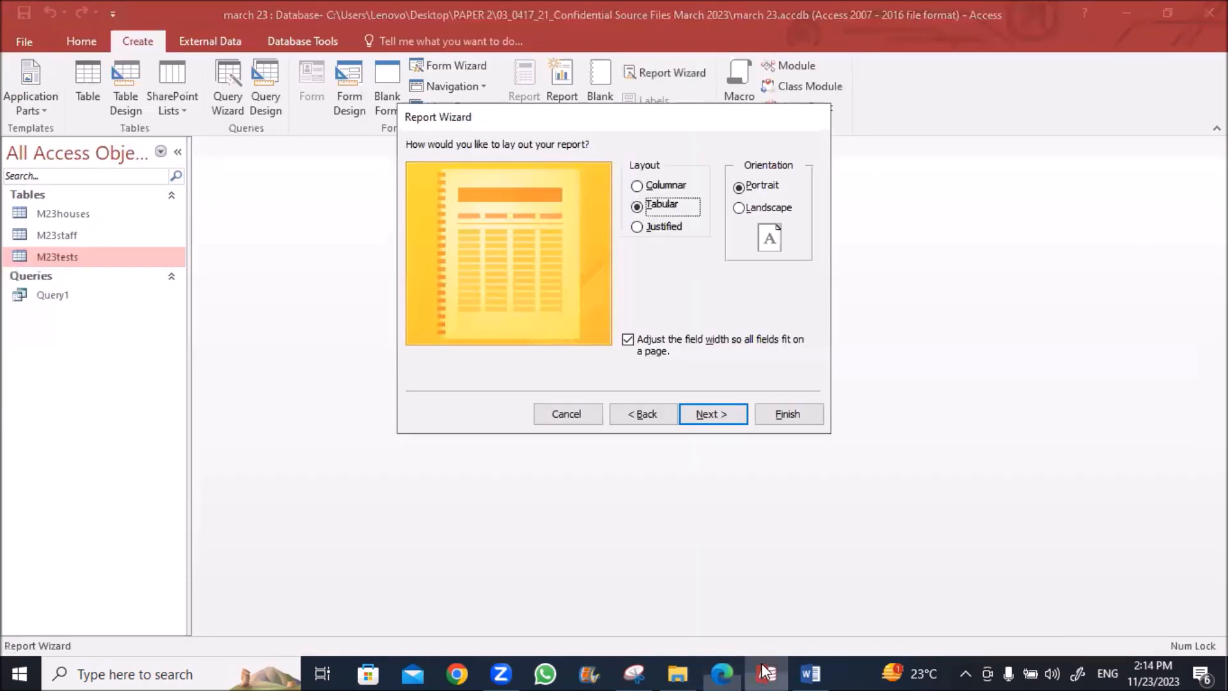
left_click(739, 209)
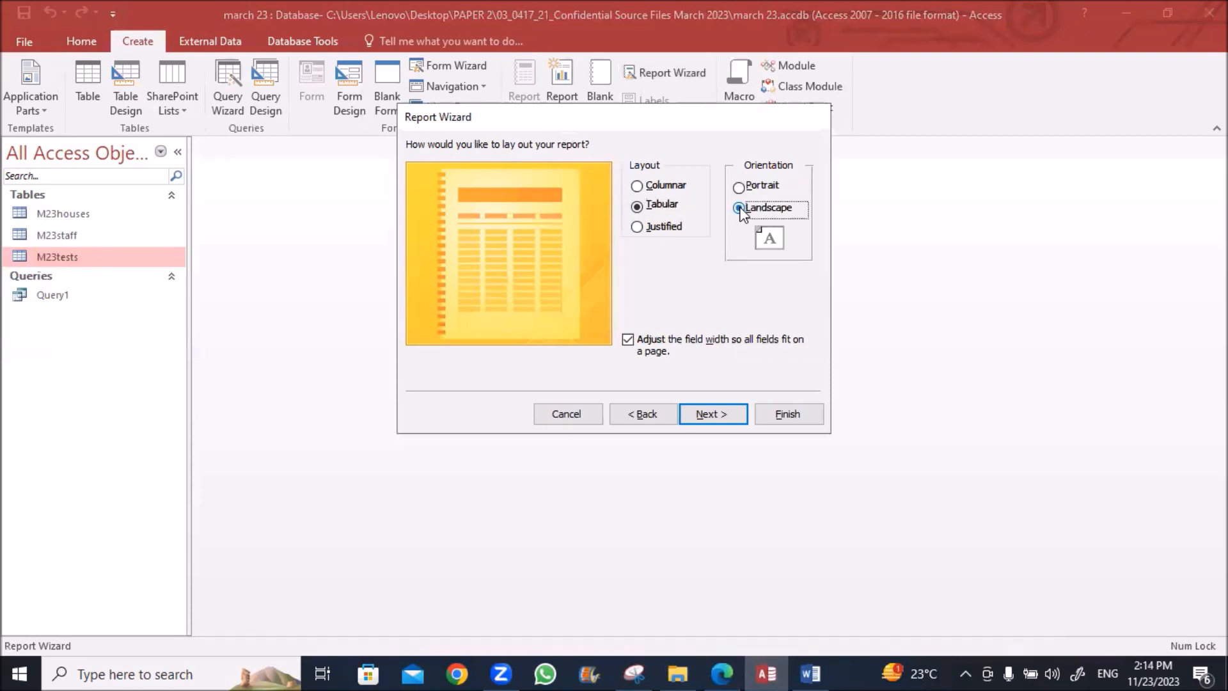
left_click(704, 416)
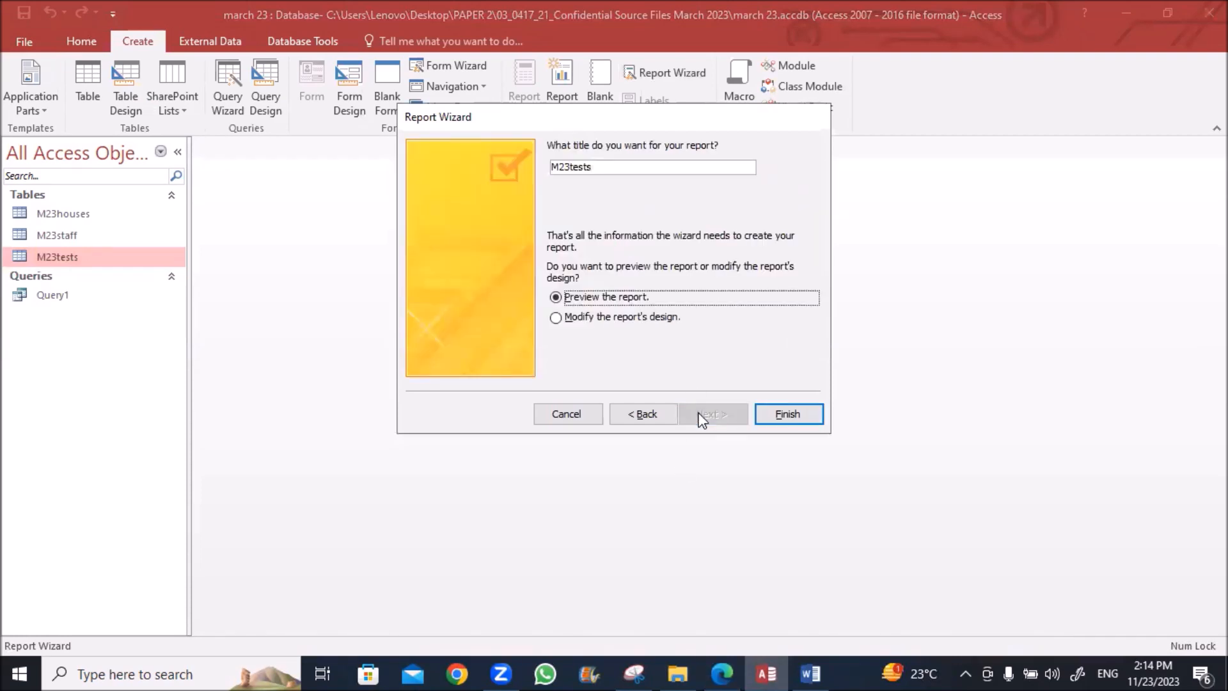
left_click(789, 415)
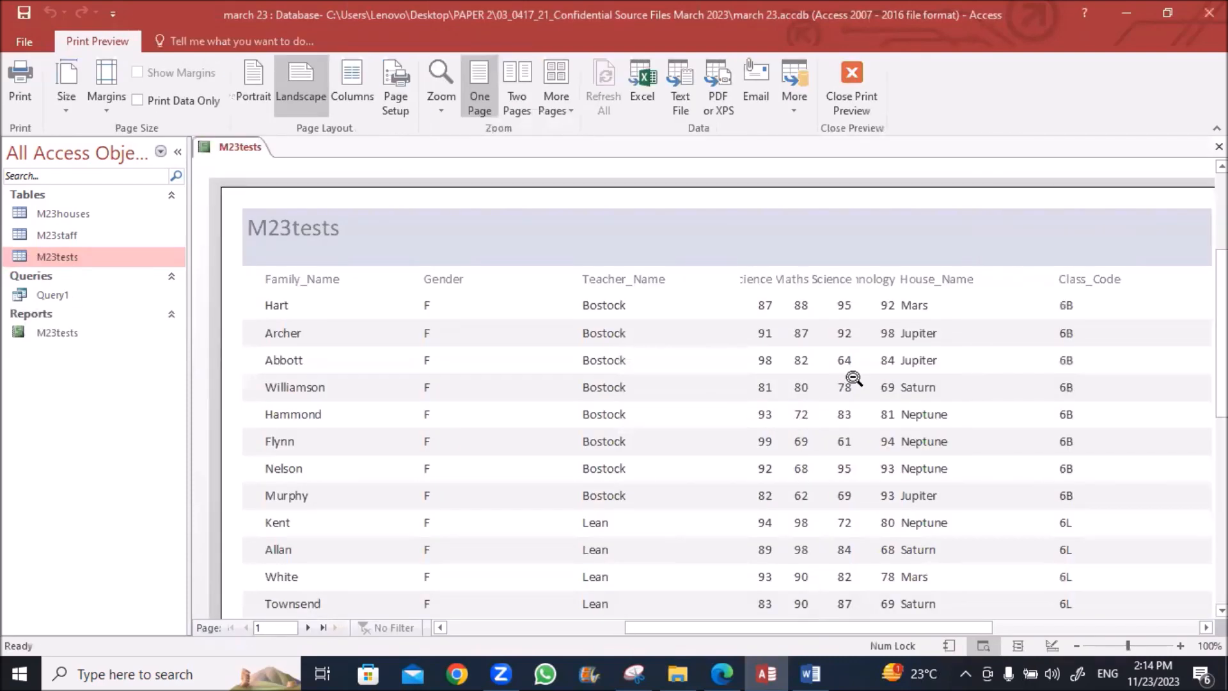
Step: Show the M23tests report in Layout View and close the Property Sheet
right_click(244, 148)
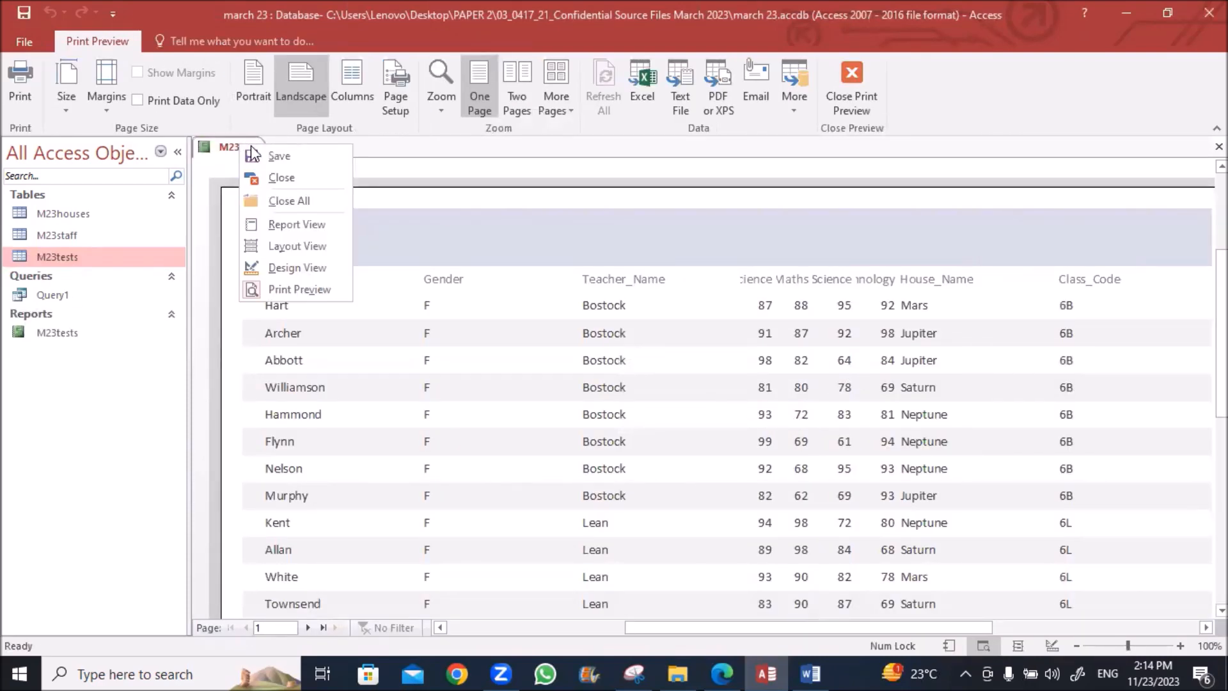
left_click(281, 247)
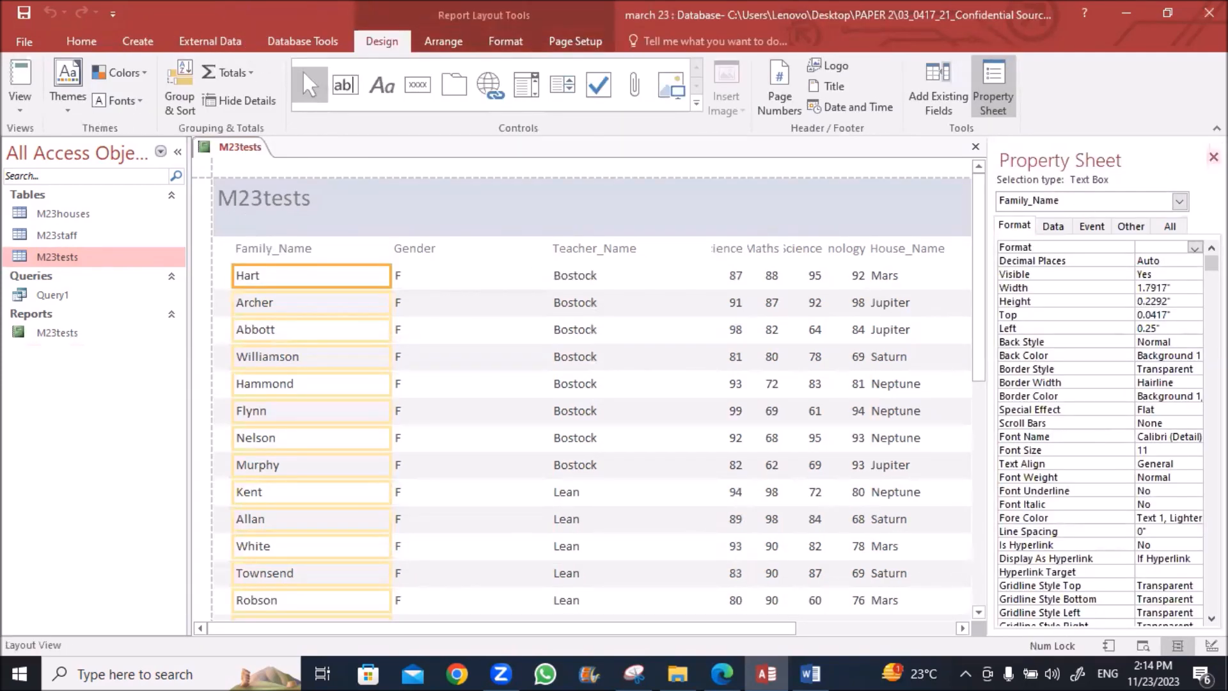
left_click(1213, 157)
Step: Narrow the report's Family_Name label and data column together, and check that all family names fit
left_click(277, 250)
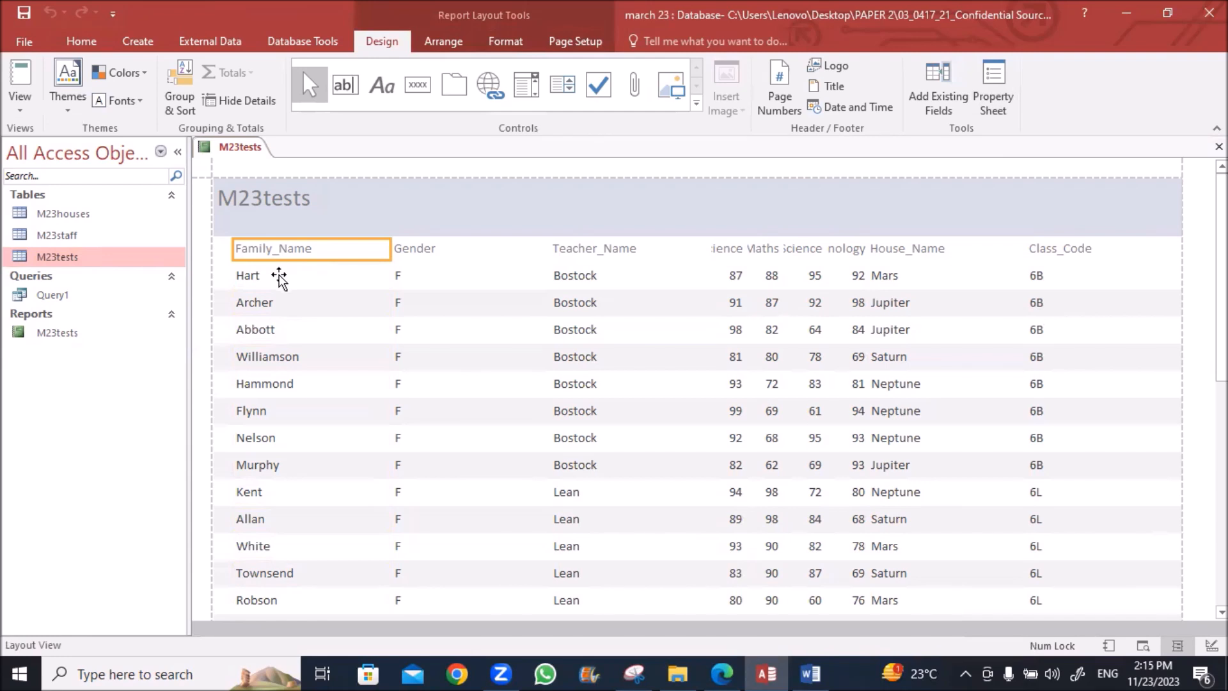
left_click(279, 276, "shift")
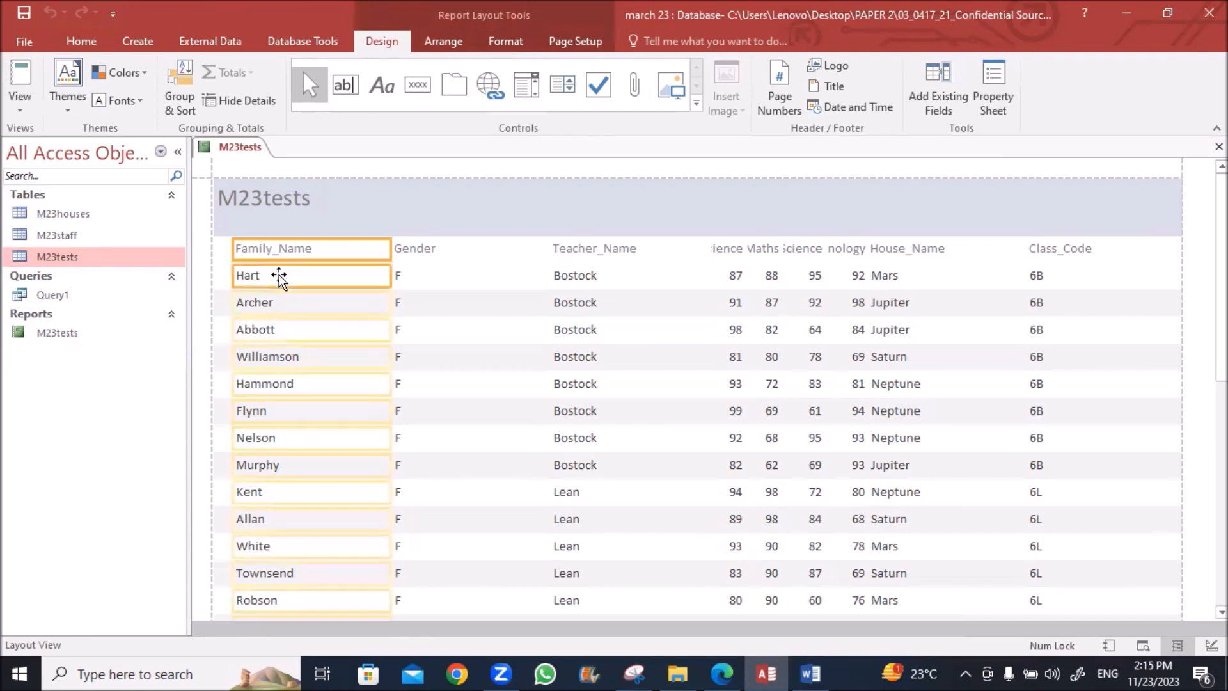
left_click_drag(385, 248, 318, 248)
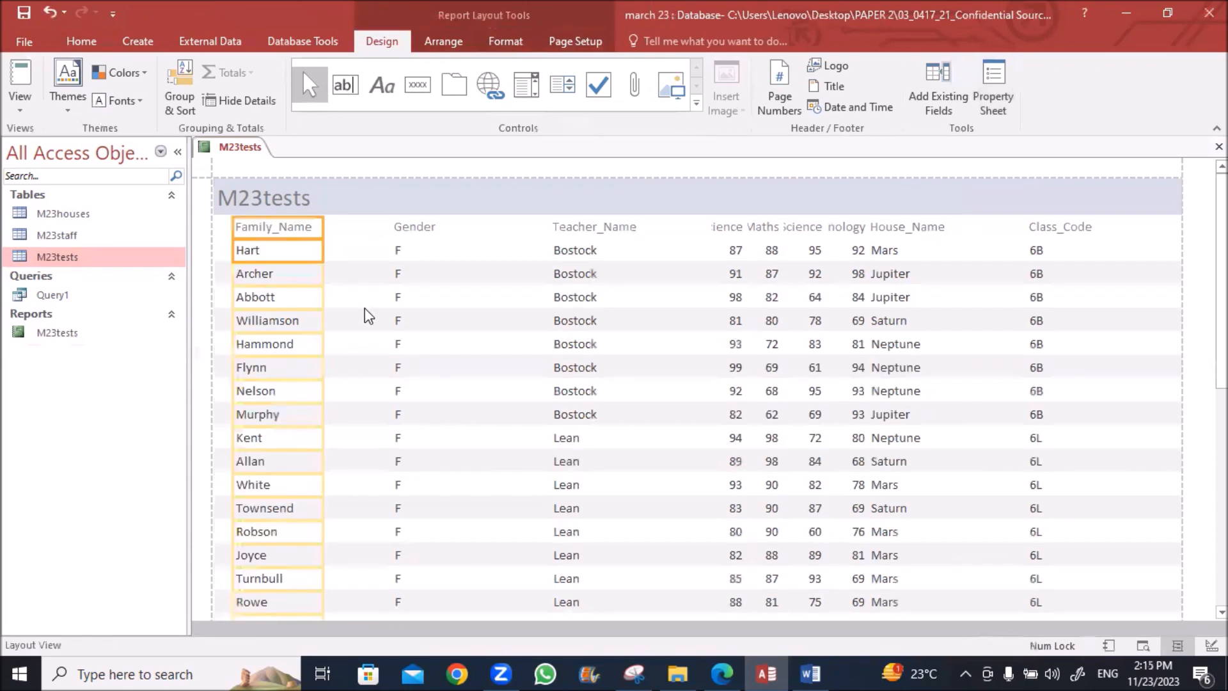
scroll(364, 314, "down", 1)
scroll(368, 315, "down", 5)
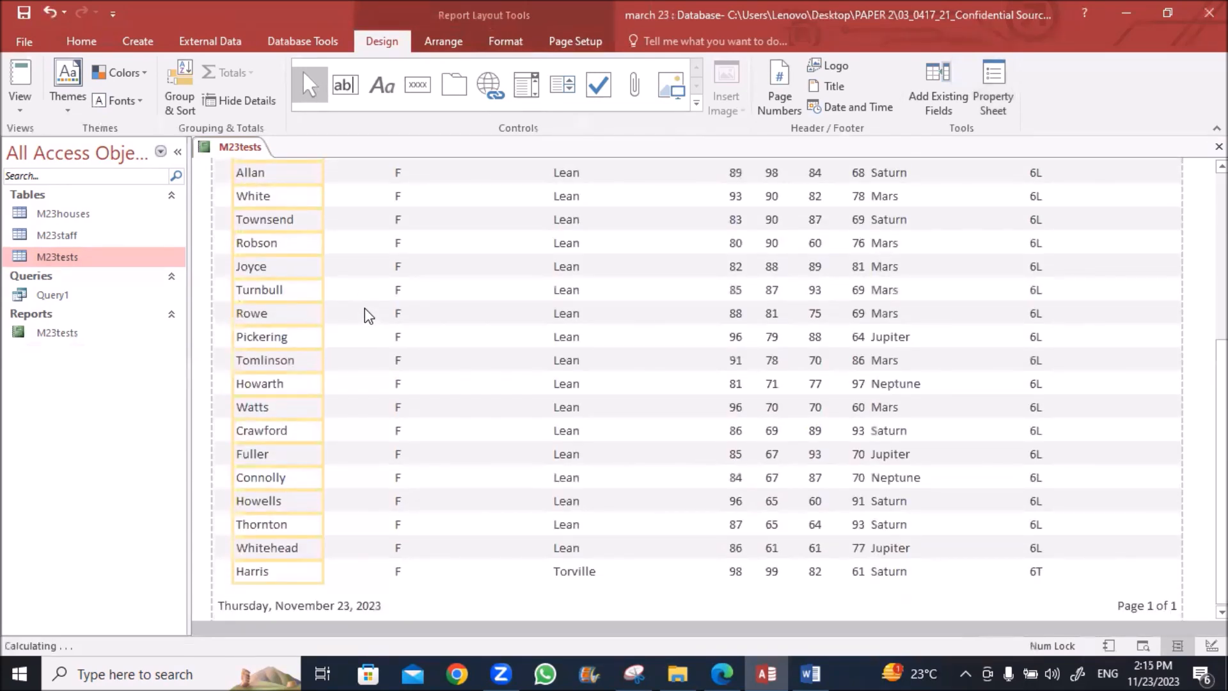
scroll(368, 314, "up", 6)
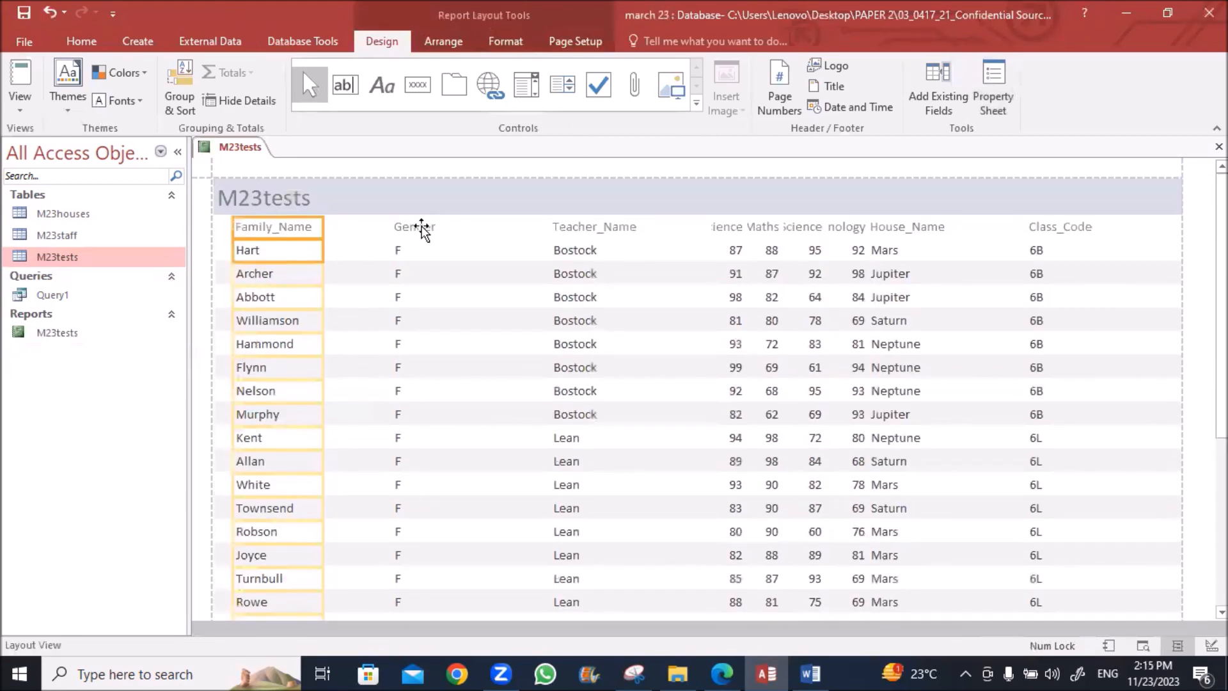
Step: Narrow the report's Gender label and data column together to just fit the heading
left_click(419, 227)
left_click(420, 251, "shift")
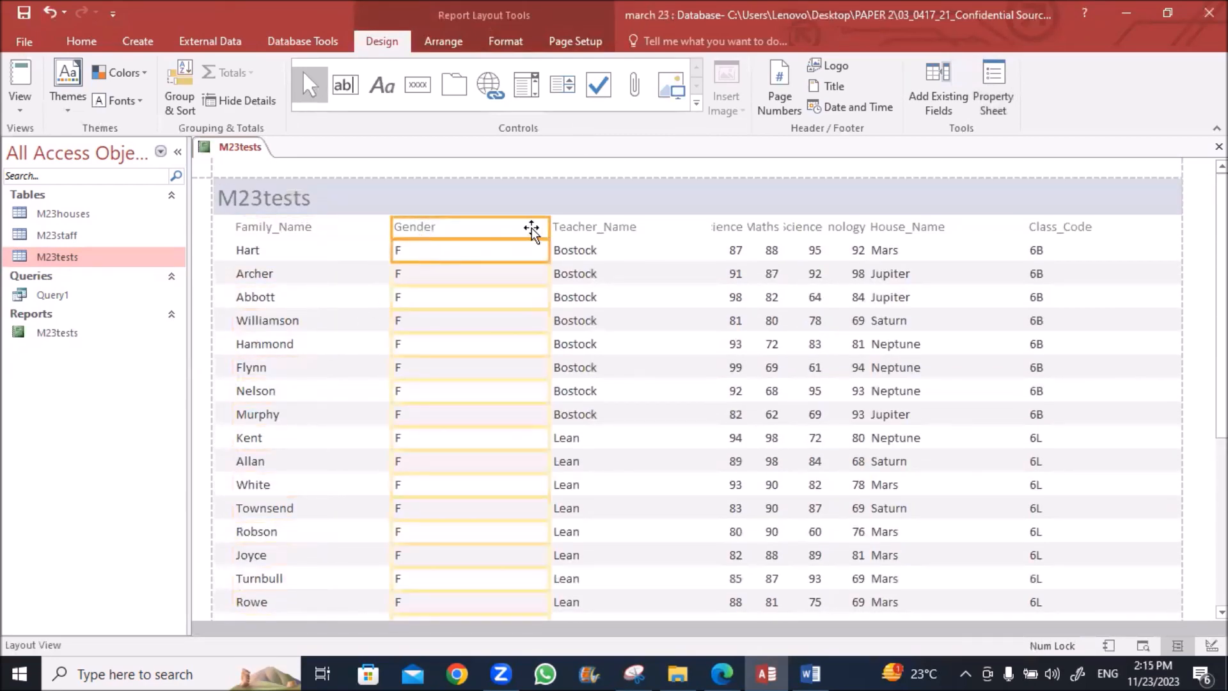
left_click_drag(548, 227, 441, 225)
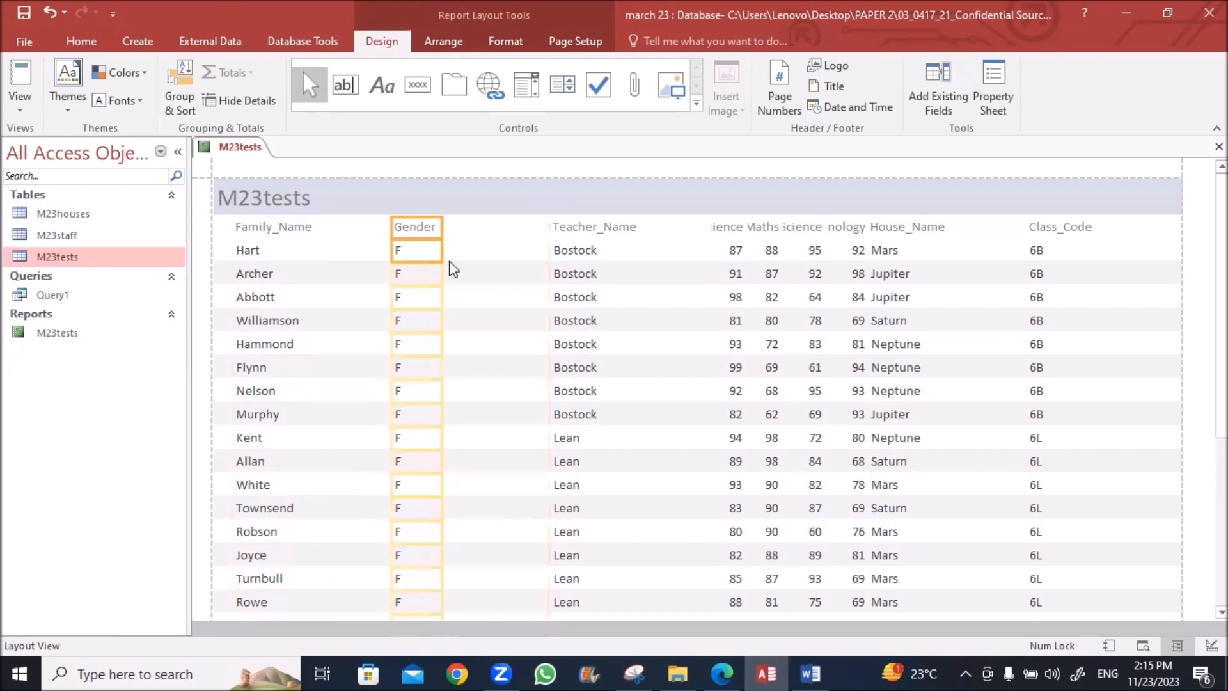
Step: Shift the report's Gender label and data column left until it sits close beside the Family_Name column
key("Left")
key("Left")
key("Left")
key("Left")
key("Left")
key("Left")
key("Left")
key("Left")
key("Left")
key("Left")
key("Left")
key("Left")
key("Left")
key("Left")
key("Left")
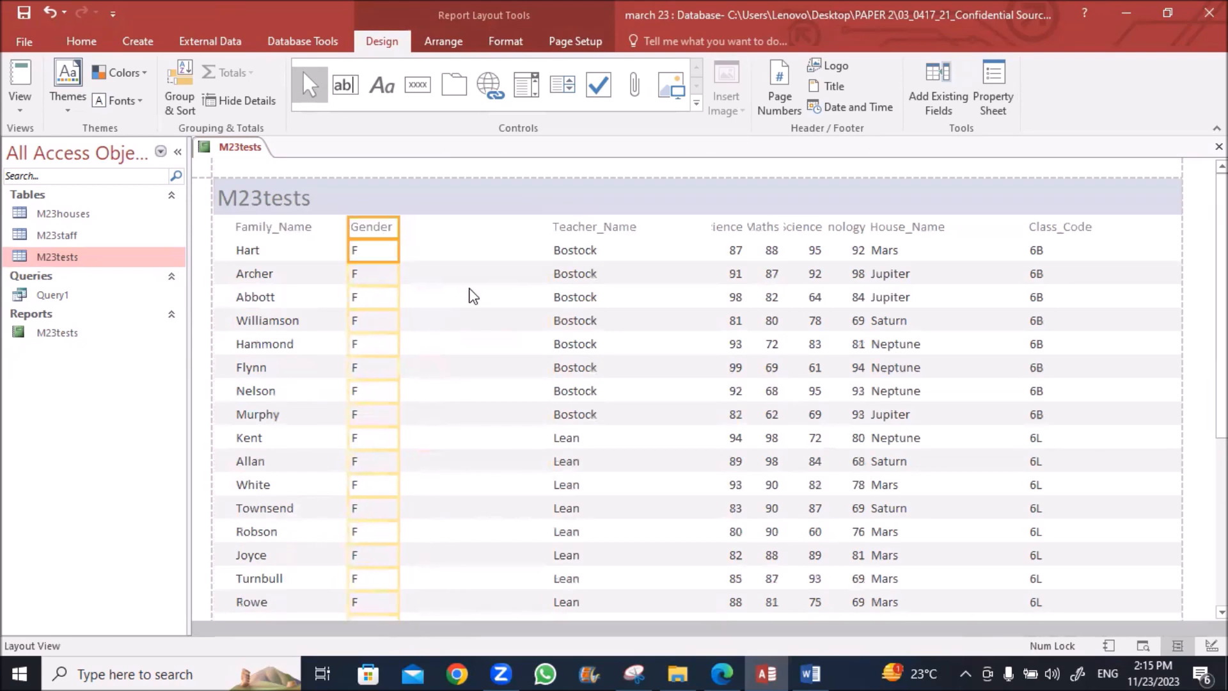
Step: Narrow the Teacher_Name label and data column to just fit the heading, and shift it left beside Gender
left_click(558, 227)
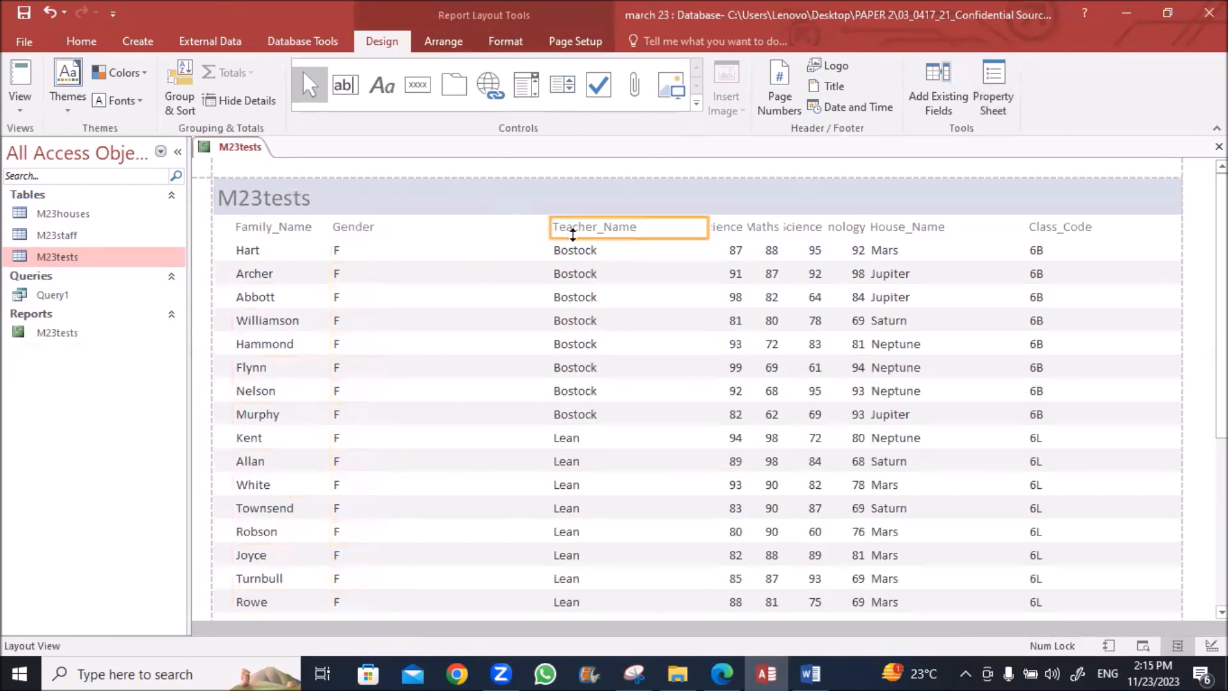
left_click(577, 254, "shift")
left_click_drag(706, 229, 639, 231)
key("Left")
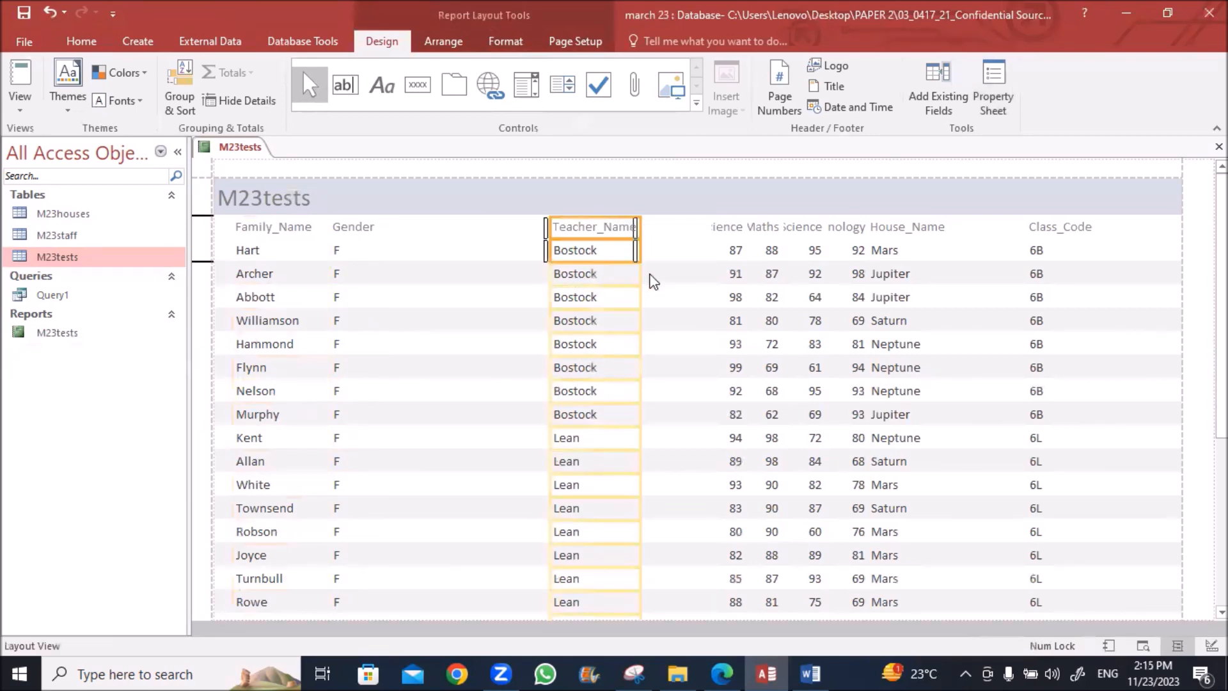
Step: Widen the Science label and data column until the full heading fits, and shift it left near Teacher_Name
left_click(717, 228)
left_click(727, 253, "ctrl")
left_click_drag(707, 228, 691, 231)
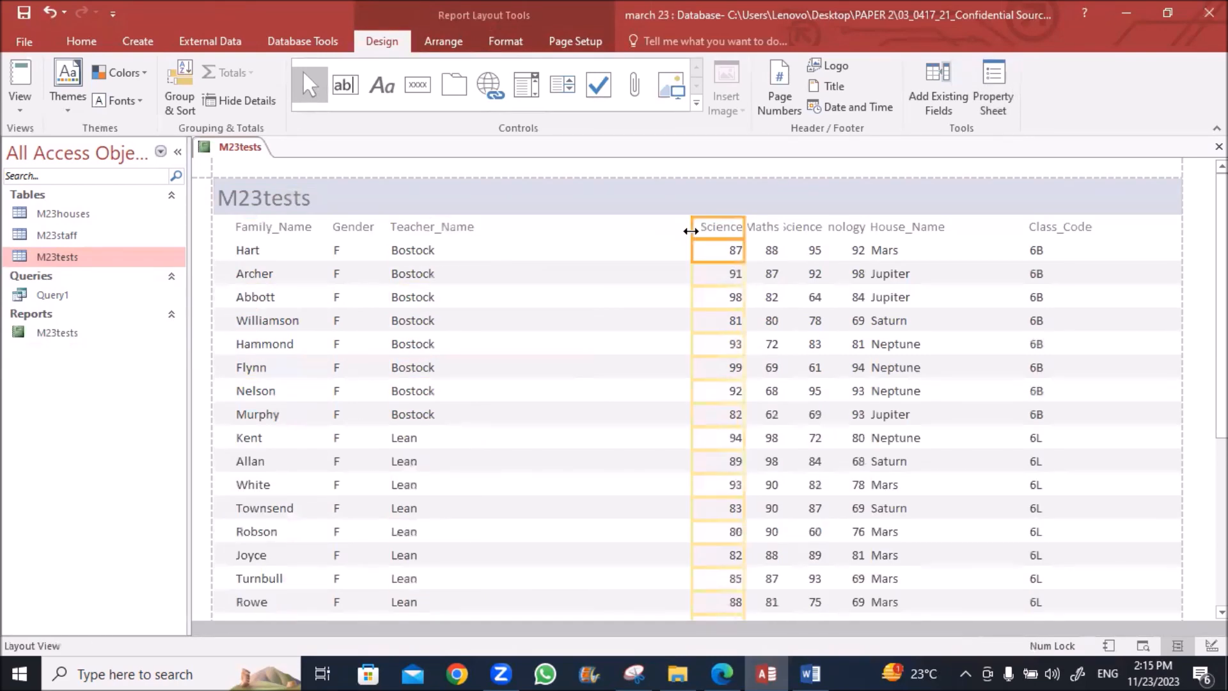
key("Left")
key("Left")
key("Left")
key("Left")
key("Left")
key("Left")
key("Left")
key("Left")
key("Left")
key("Left")
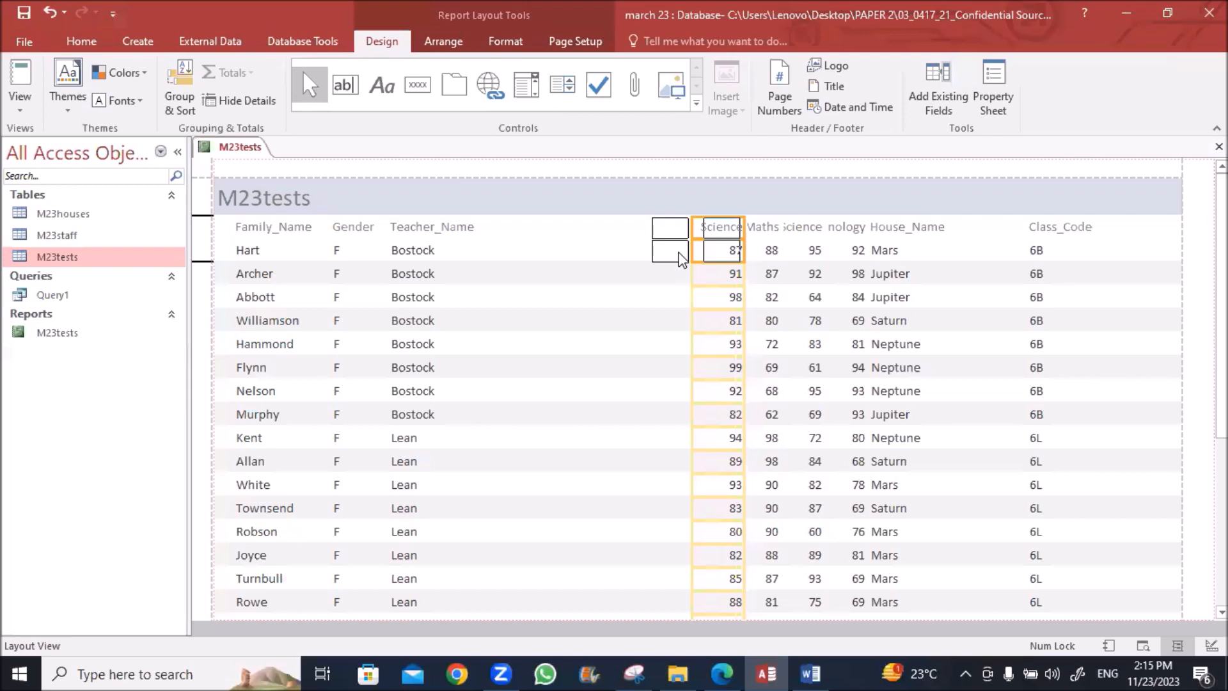
key("Left")
key("Left")
key("Left")
key("Left")
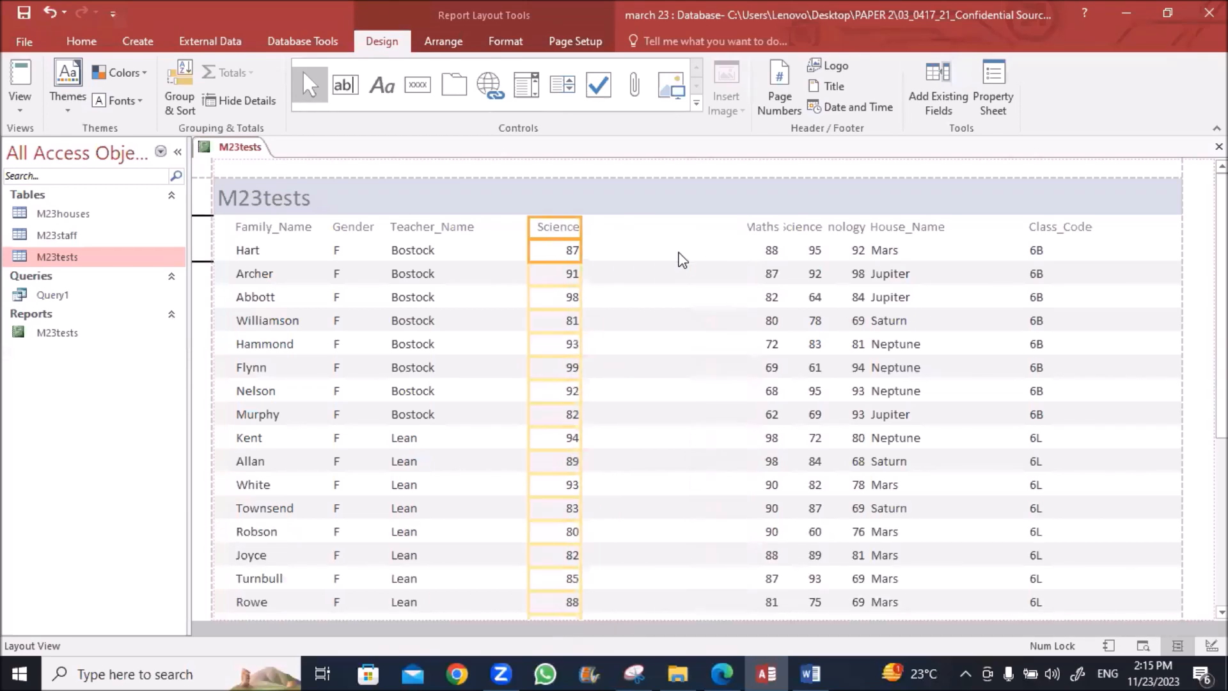
key("Left")
key("Left")
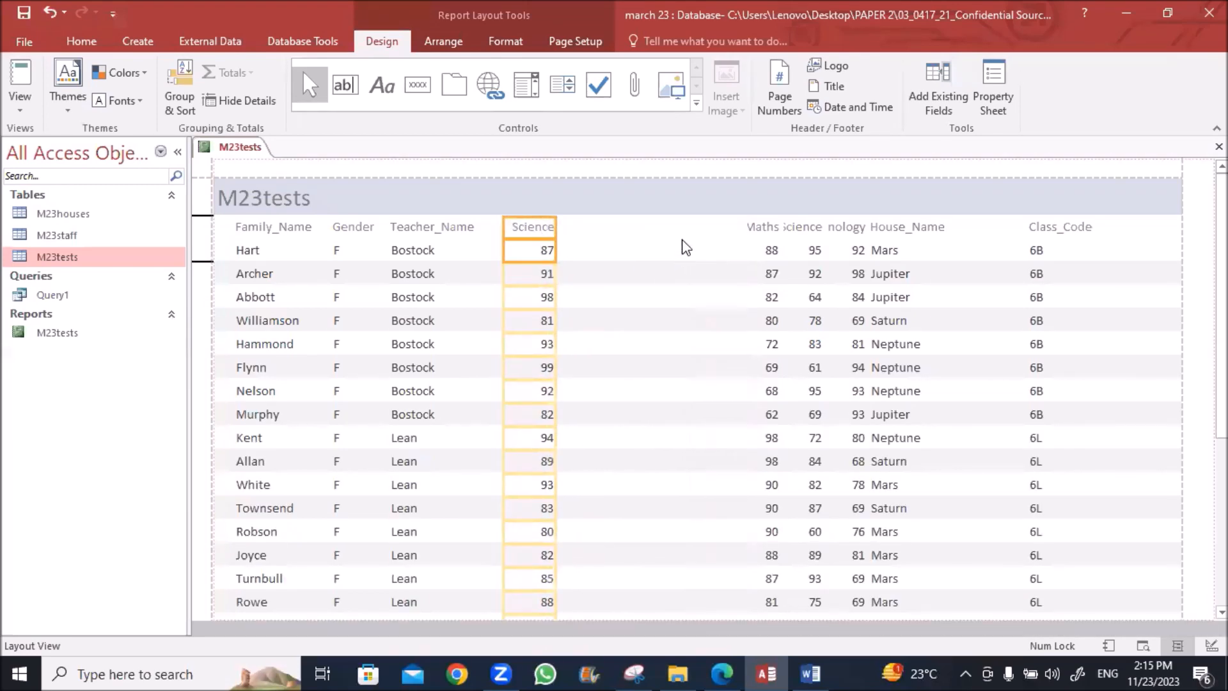
Step: Widen the Maths label and data column to fit its heading, and move it left near the Science column
left_click(752, 230)
left_click(767, 252)
left_click_drag(745, 231, 727, 236)
left_click_drag(735, 317, 639, 250)
Step: Widen the Computer_Science label and data column to show the full heading, and shift it left toward Maths
left_click(796, 230)
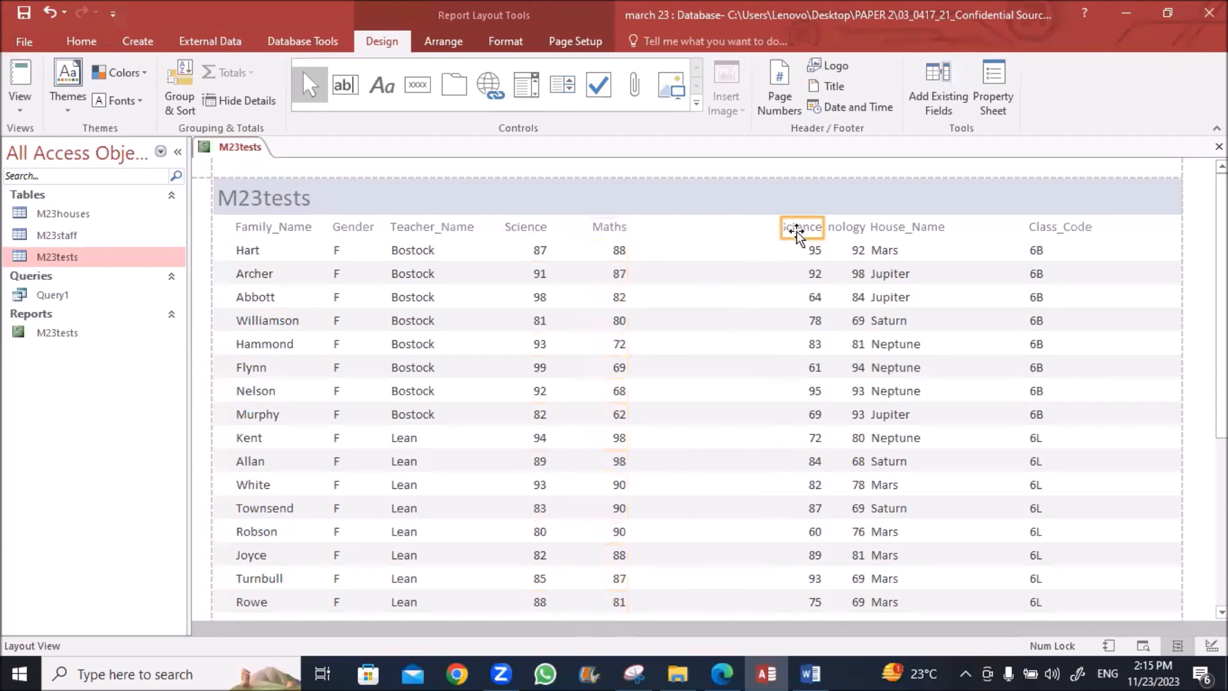
left_click(787, 238)
left_click_drag(778, 229, 714, 234)
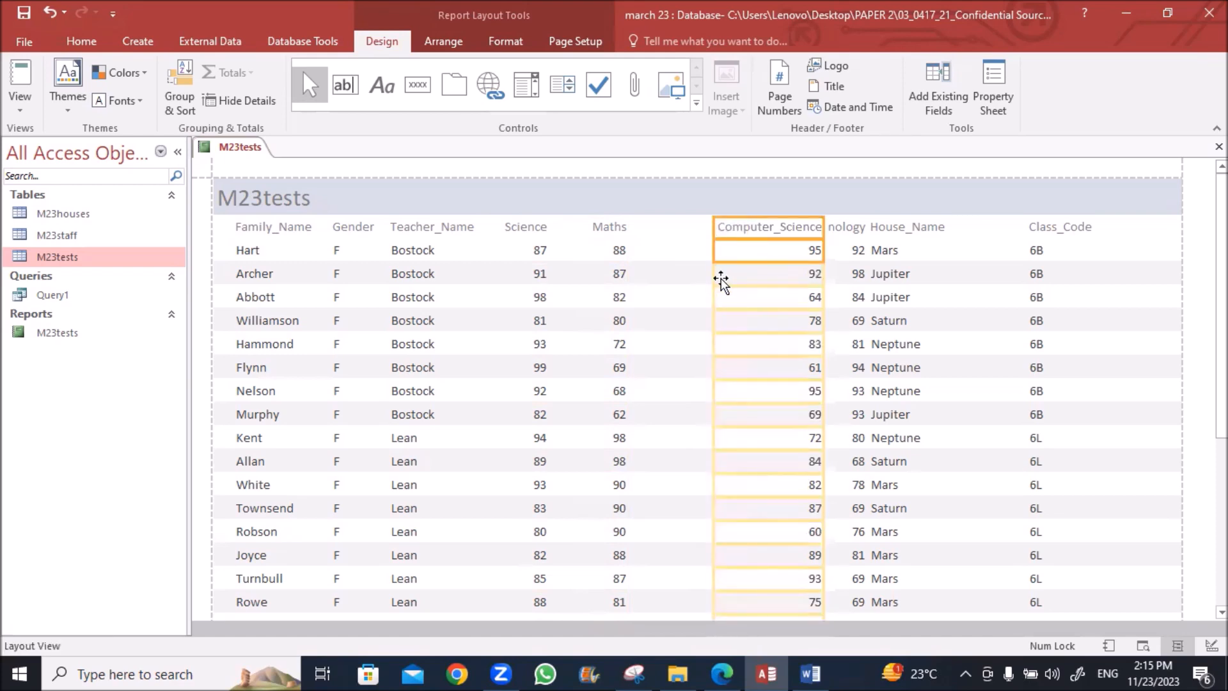
key("Left")
key("Left")
key("Left")
key("Left")
key("Left")
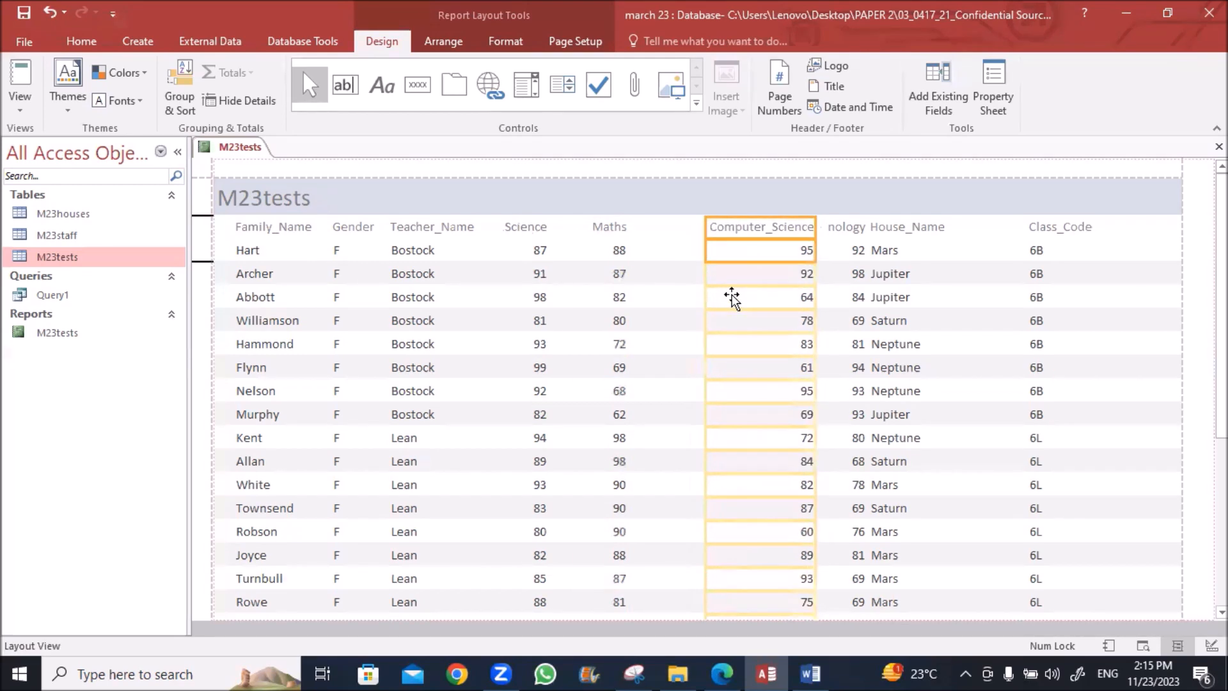
key("Left")
key("Left")
key("Left")
key("Left")
key("Left")
key("Left")
key("Left")
key("Left")
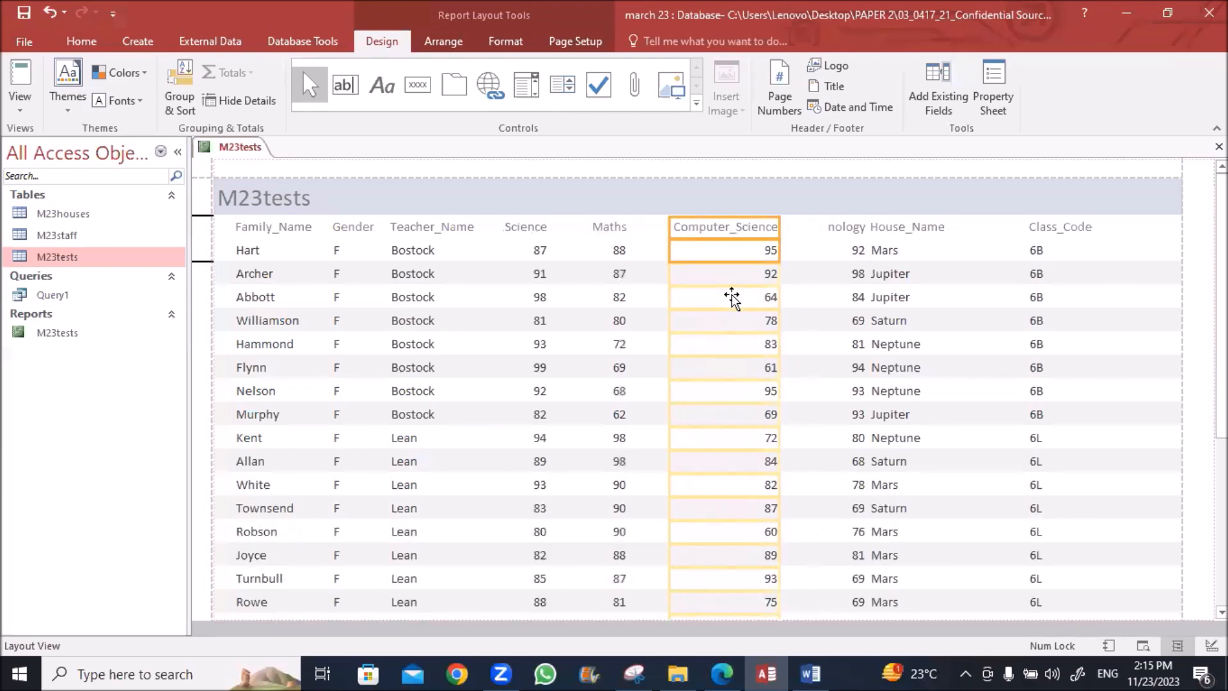
Step: Extend the Design_Technology label and data column leftward into the free space beside Computer_Science
left_click(843, 227)
left_click(844, 250)
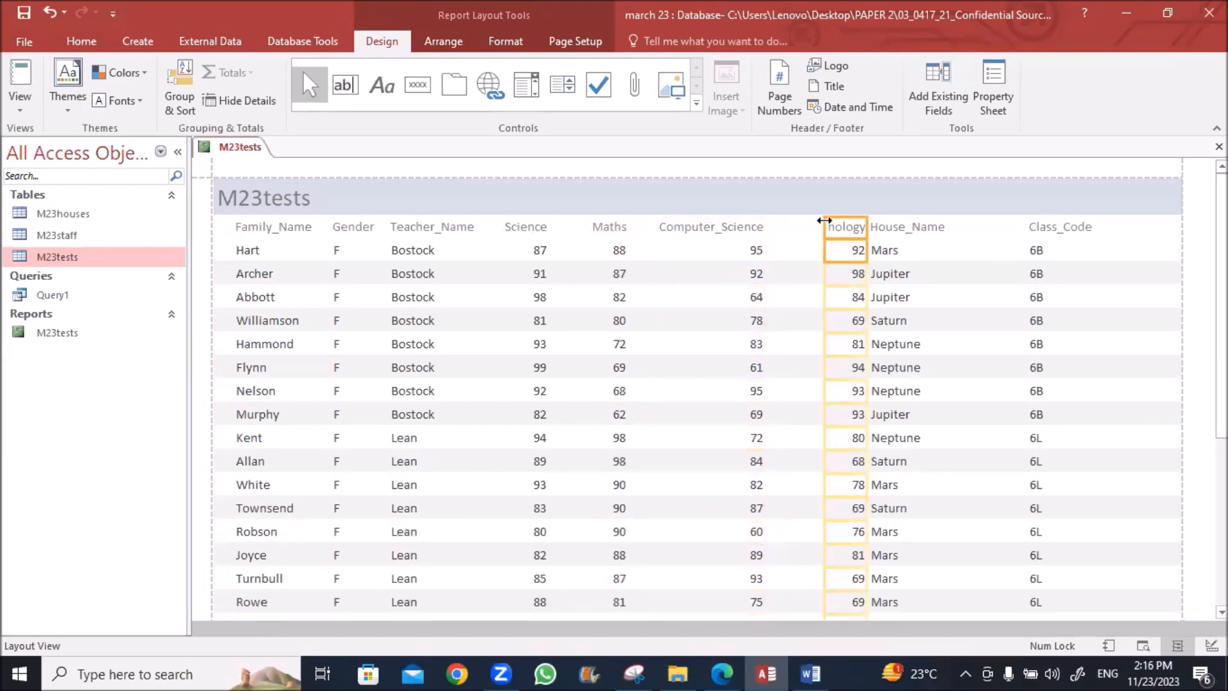
left_click_drag(823, 222, 784, 224)
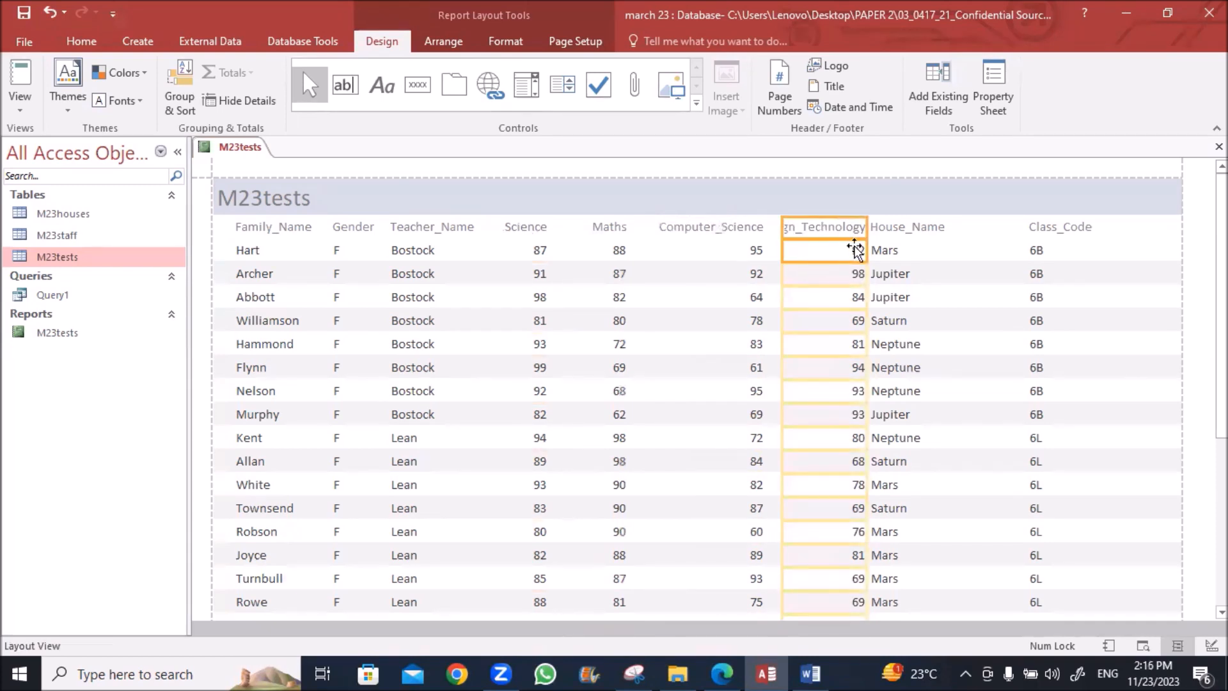
Step: Narrow the House_Name label and data column and shift it right, leaving a gap after Design_Technology
left_click(904, 231)
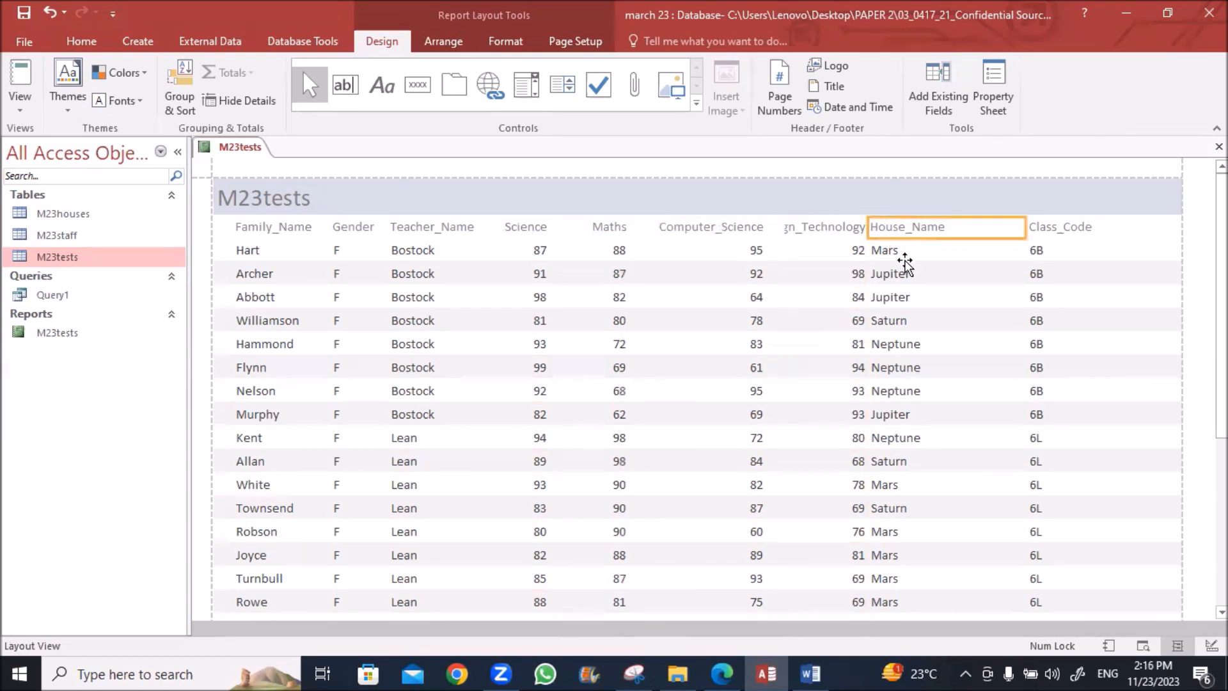
left_click(906, 254)
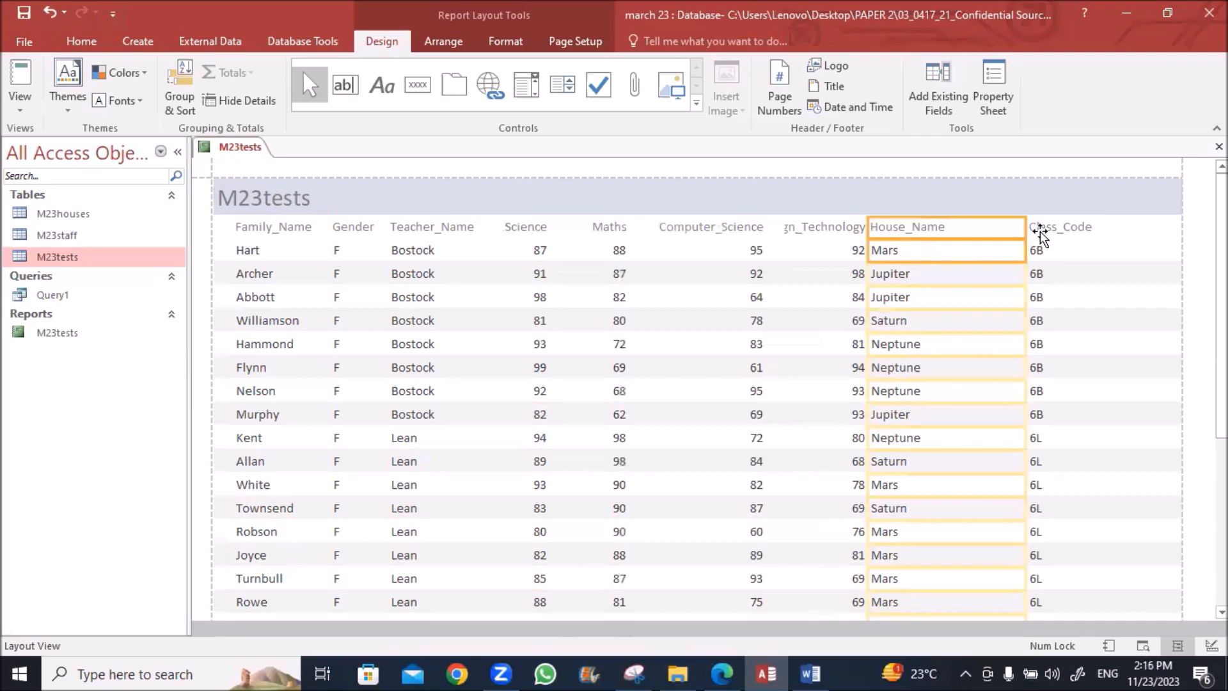
left_click_drag(1027, 230, 953, 229)
key("Right")
key("Right")
key("Right")
key("Right")
key("Right")
key("Right")
key("Right")
key("Right")
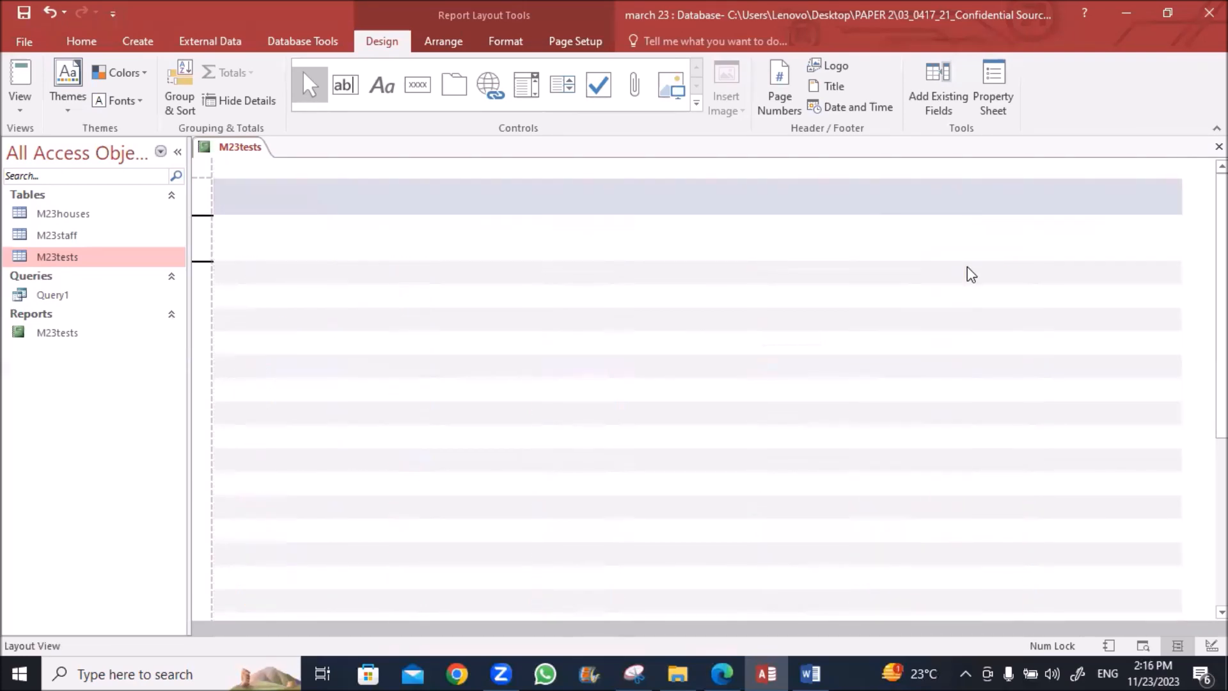
key("Right")
key("Right")
key("Right")
key("Right")
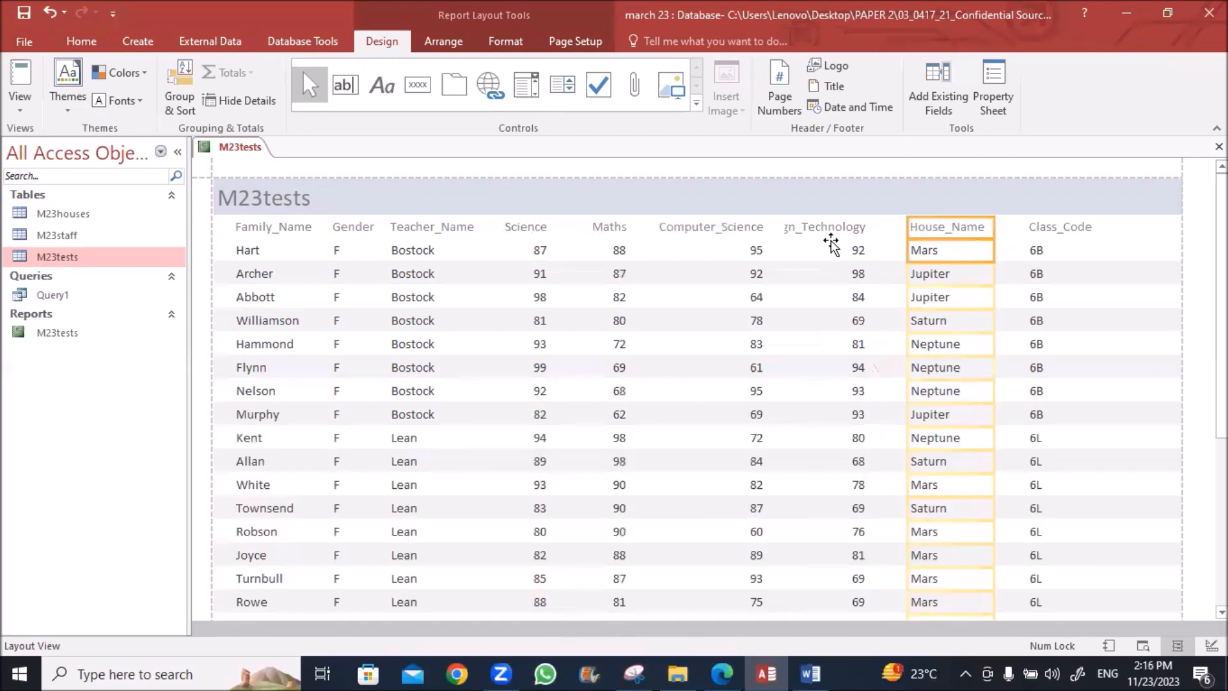
Step: Extend the Design_Technology label and data column rightward until its full heading fits before House_Name
left_click(835, 238)
left_click(836, 252, "shift")
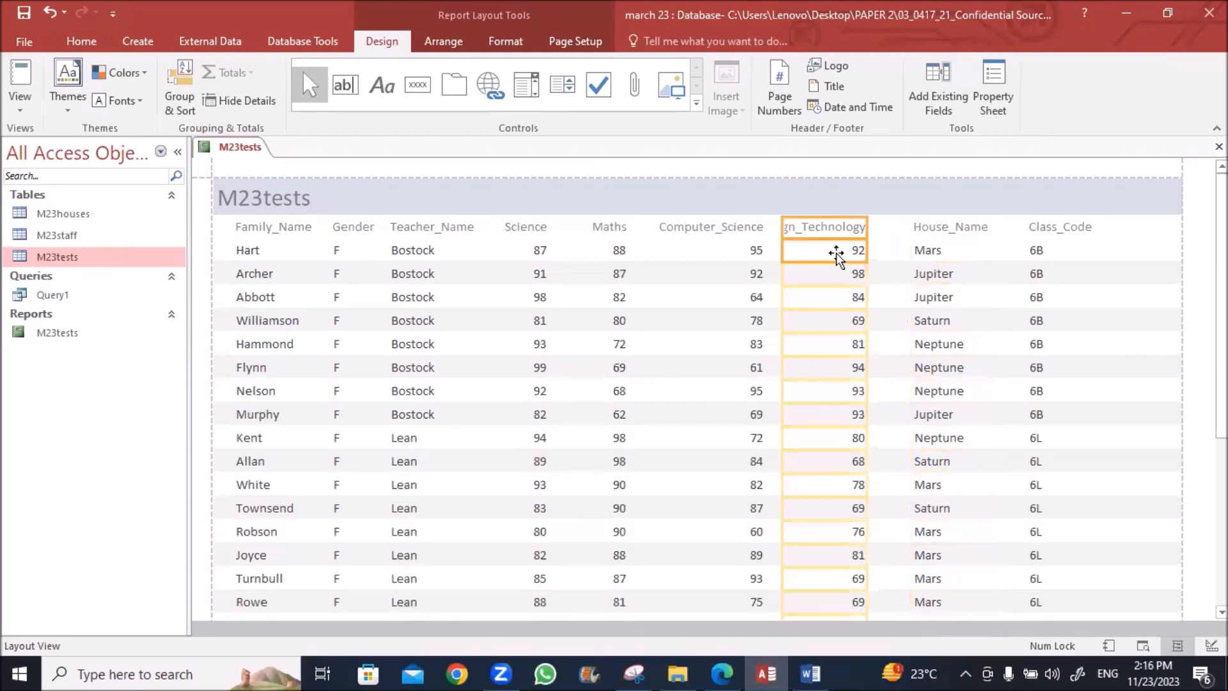
left_click_drag(868, 229, 893, 229)
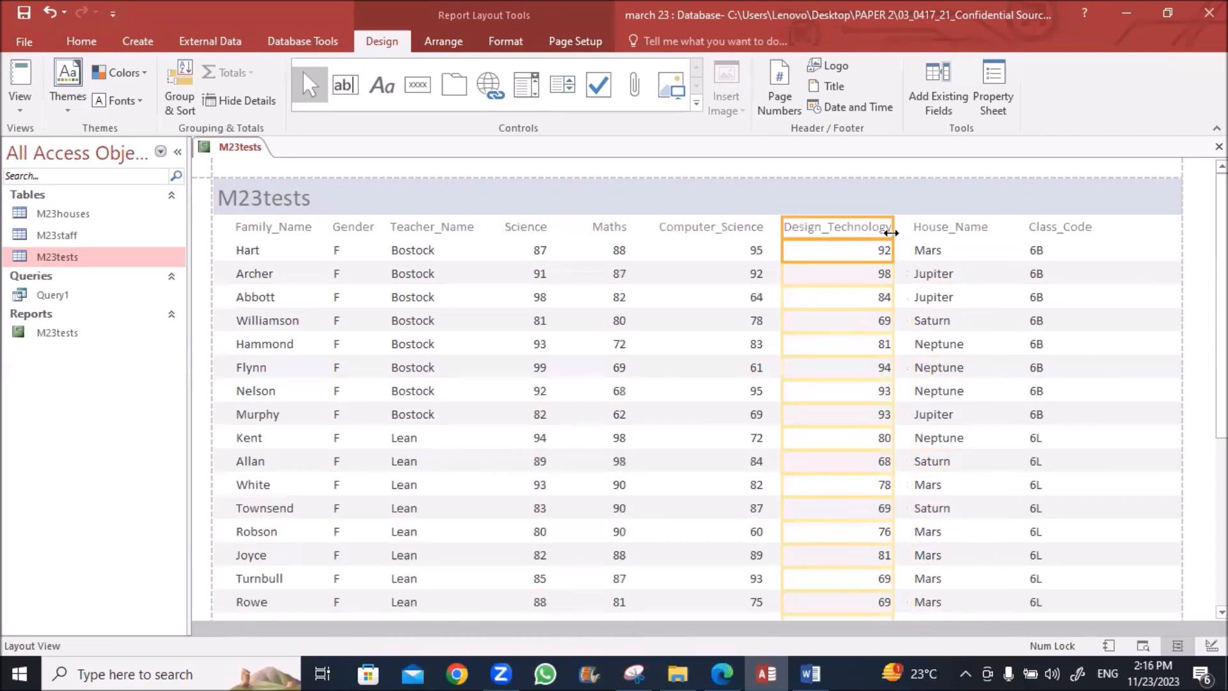
Step: Narrow the Class_Code column to fit its heading and shift its heading and values right, toward the report's edge
left_click(1056, 230)
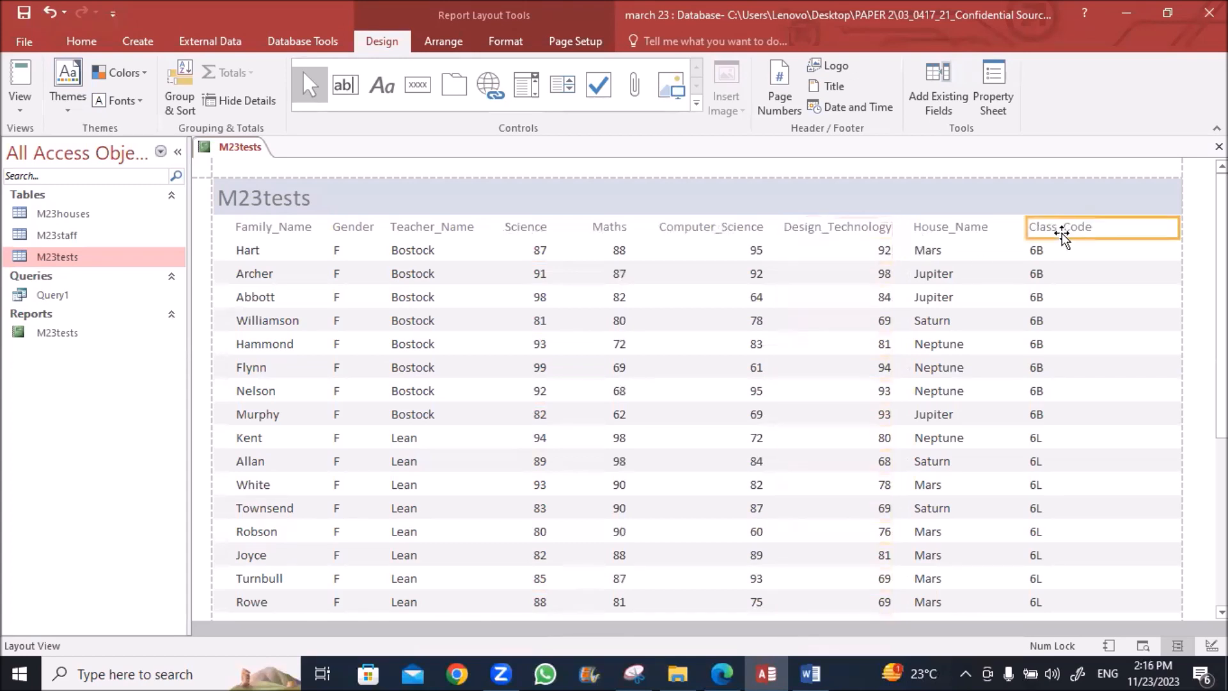
left_click(1059, 252, "shift")
left_click_drag(1179, 233, 1099, 232)
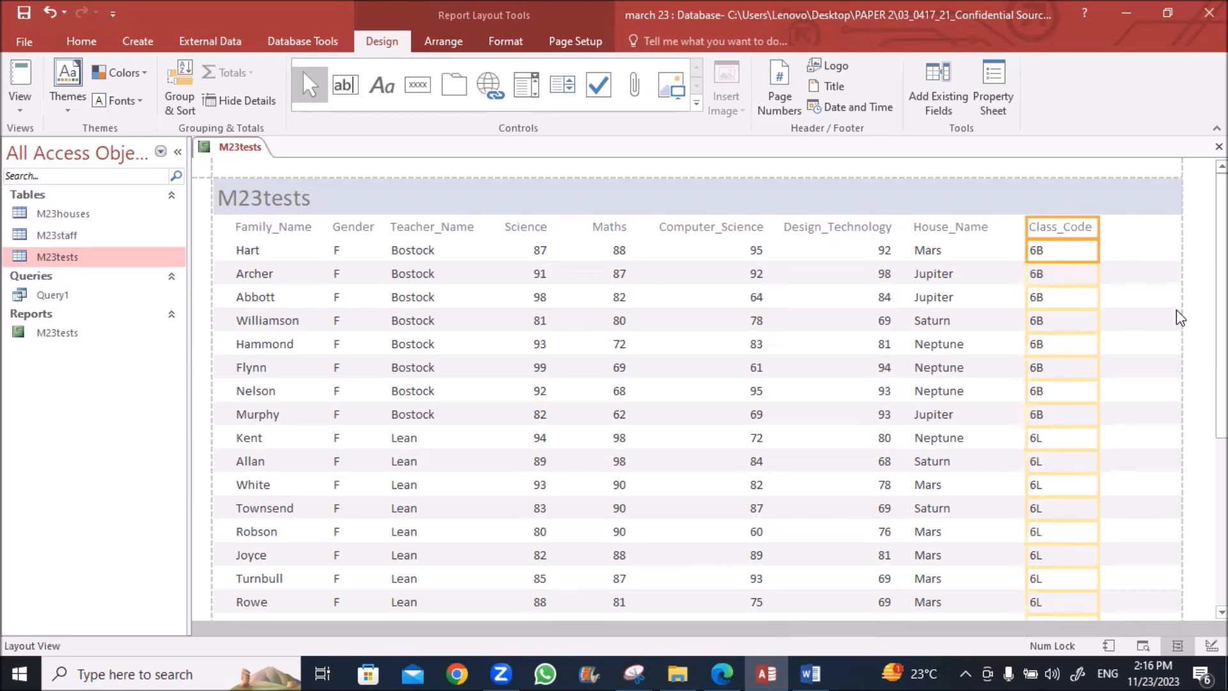
key("Right")
key("Right")
key("Right")
key("Right")
key("Right")
key("Right")
key("Right")
key("Right")
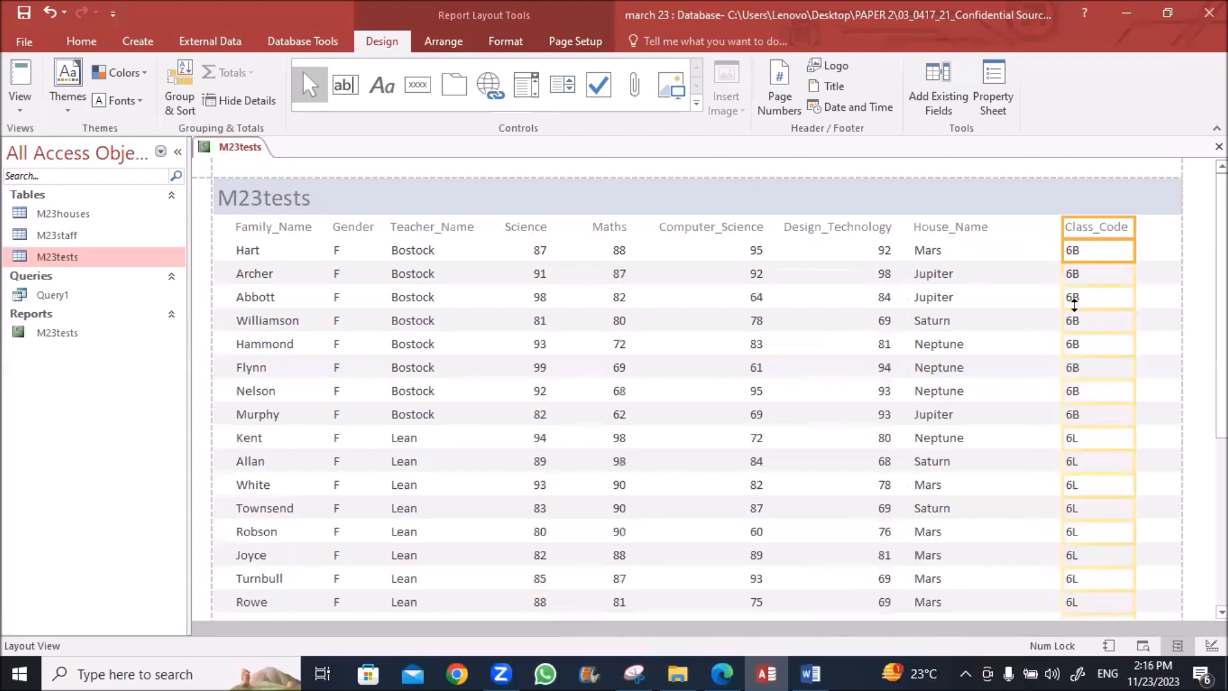
Step: Shift the House_Name heading and values slightly right, closer to the Class_Code column
left_click(957, 229)
left_click(942, 249, "shift")
key("Right")
key("Right")
key("Right")
key("Right")
key("Right")
key("Right")
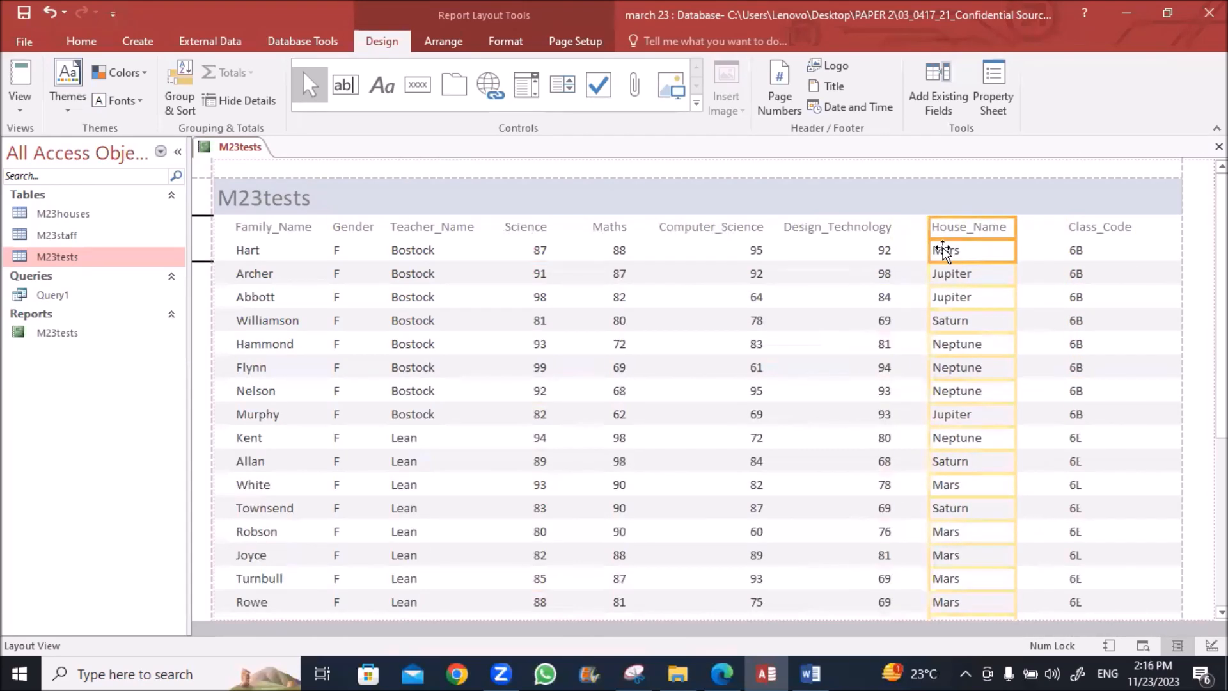
Step: Shift the Design_Technology heading and values slightly right, away from the Computer_Science column
left_click(871, 228)
left_click(870, 251, "shift")
key("Right")
key("Right")
key("Right")
key("Right")
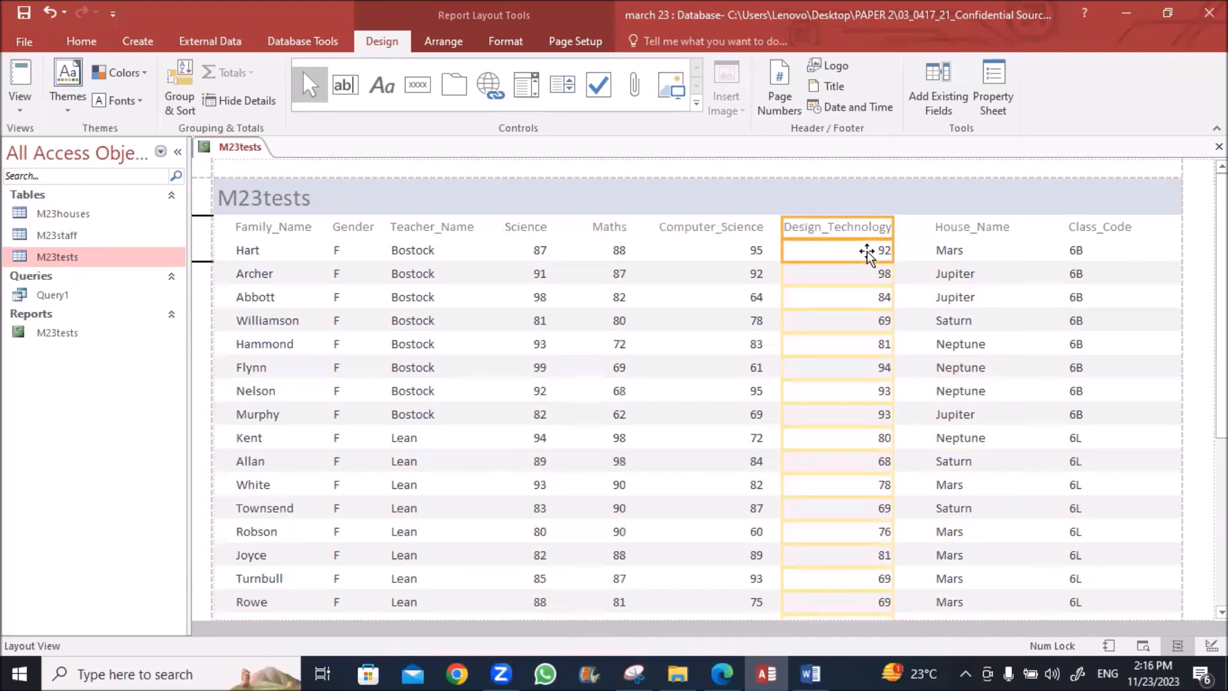
Step: Centre-align the heading and values of the Science column
left_click(735, 229)
left_click(741, 251, "shift")
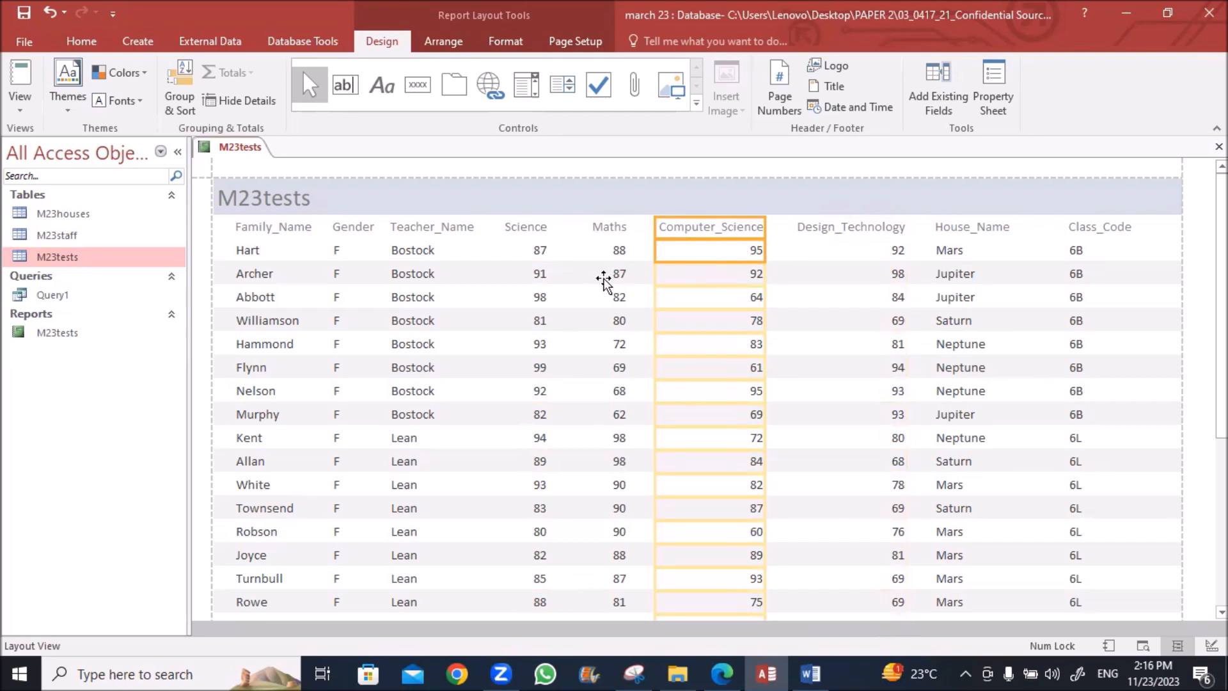
left_click(539, 252)
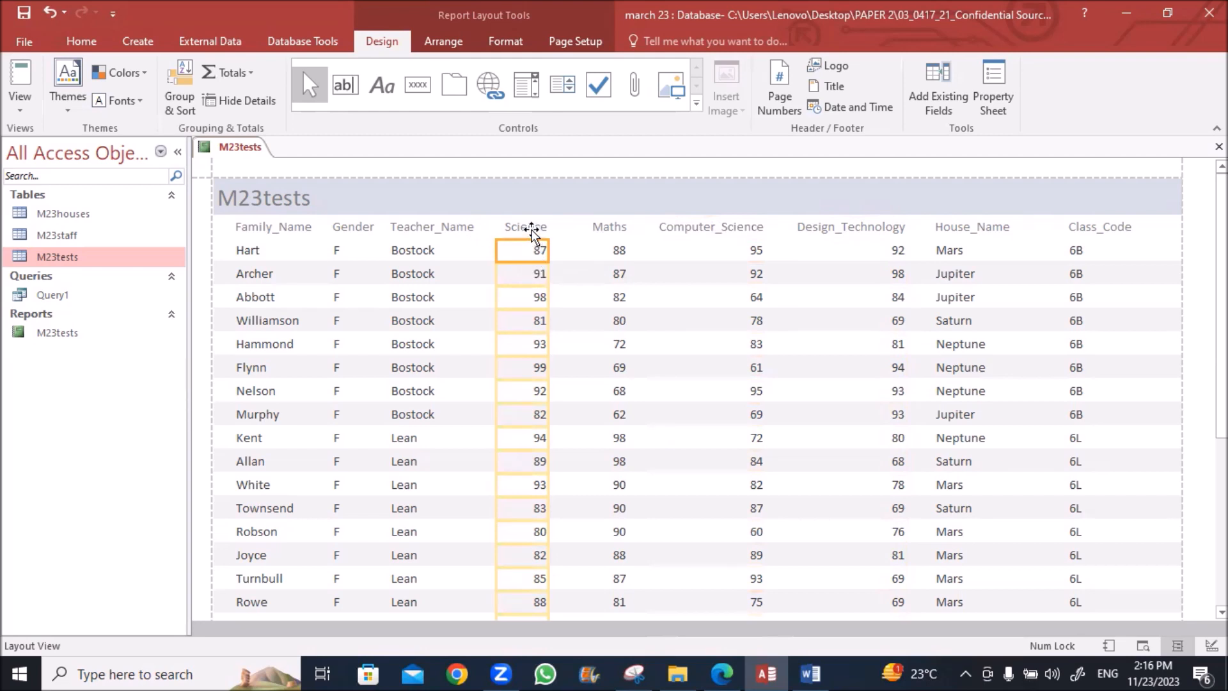
left_click(529, 227)
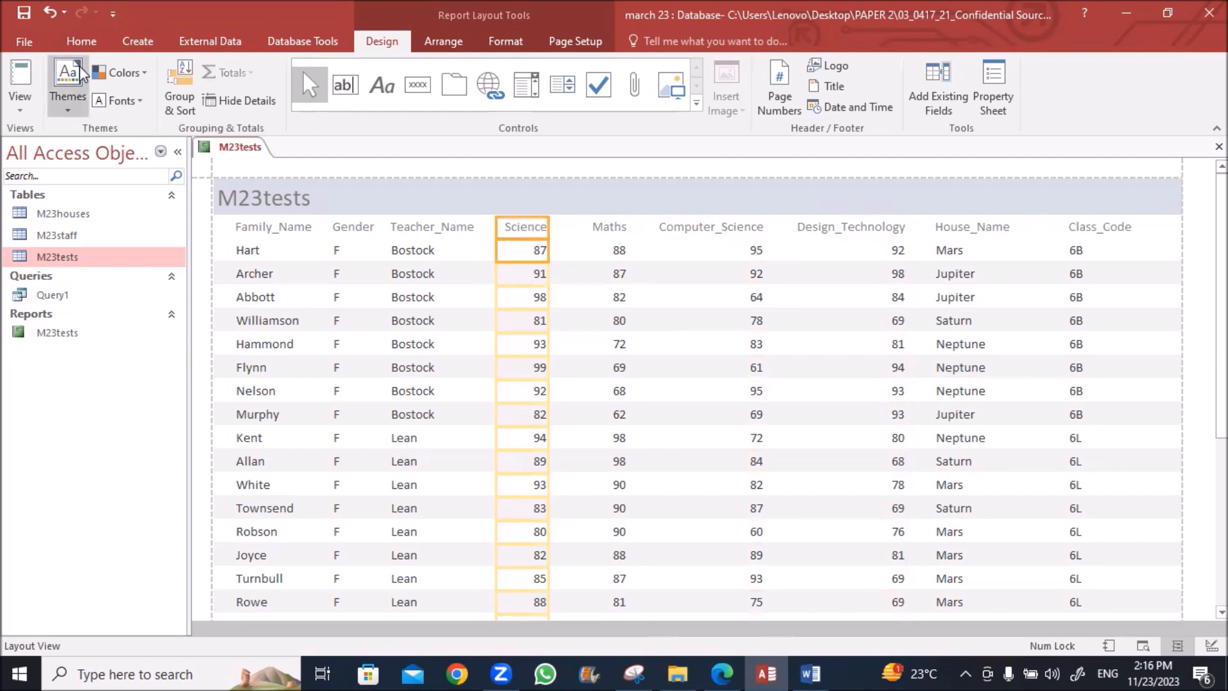
left_click(81, 42)
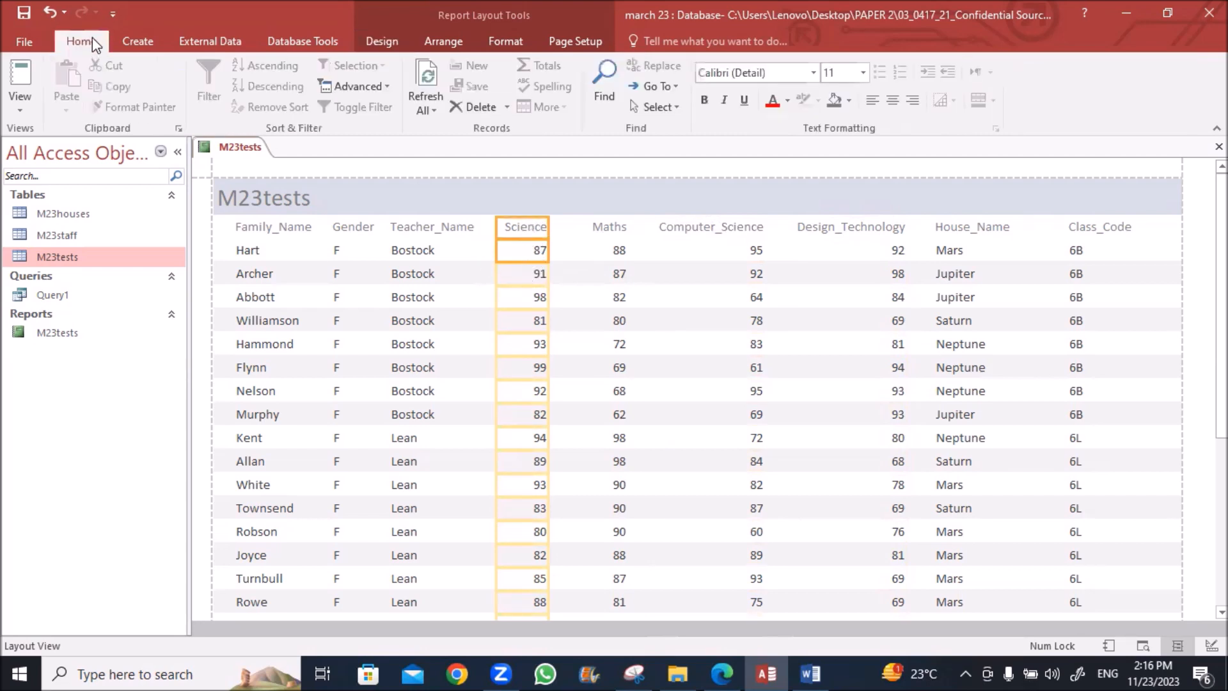
left_click(891, 101)
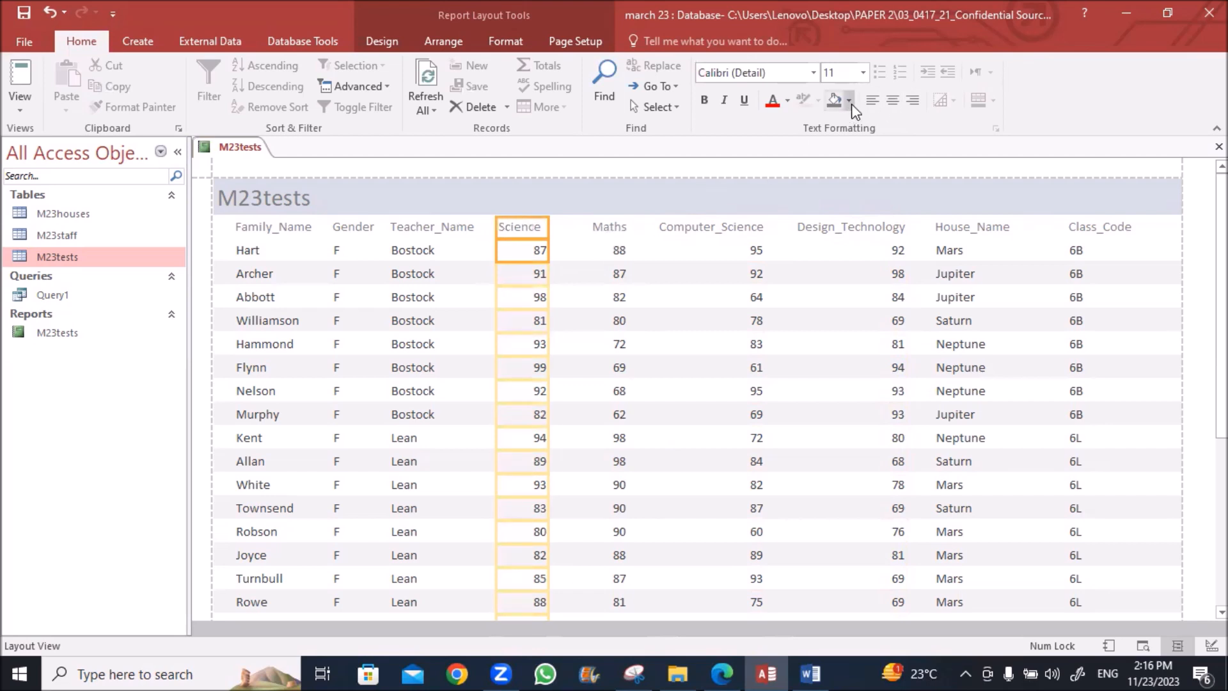
left_click(892, 101)
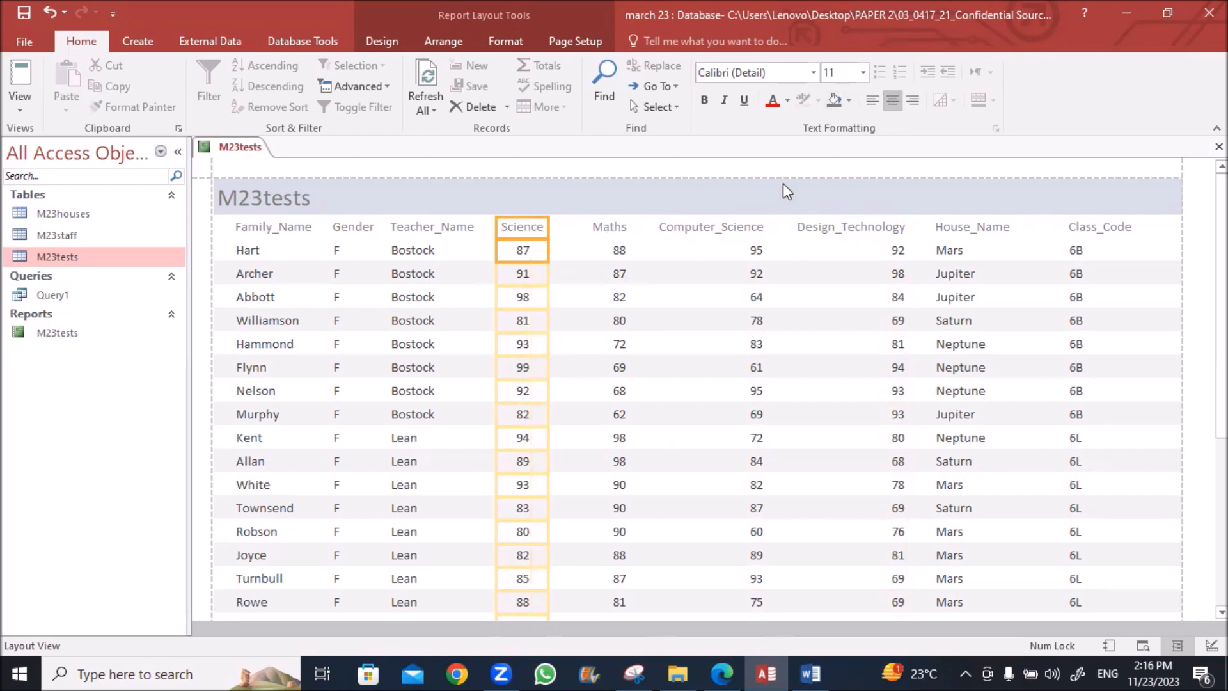
Step: Centre-align the headings and values of the Maths and Computer_Science columns
left_click(613, 241)
left_click(614, 248, "shift")
left_click(892, 101)
left_click(892, 101)
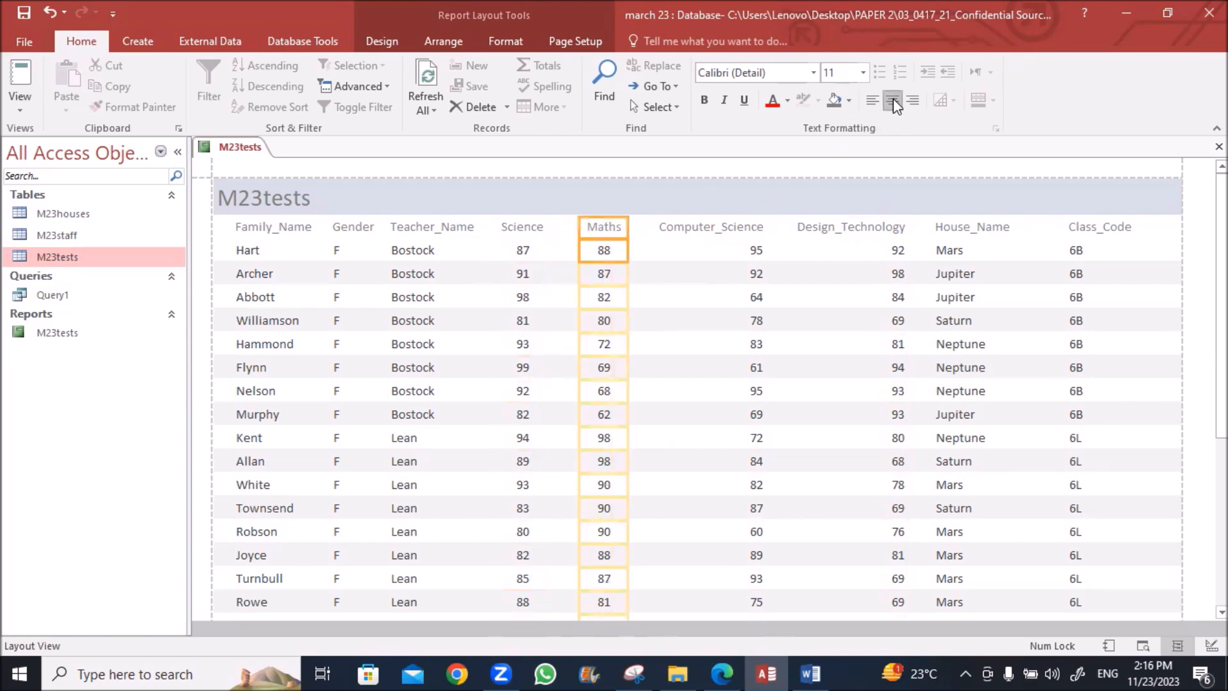
left_click(732, 228)
left_click(745, 251, "shift")
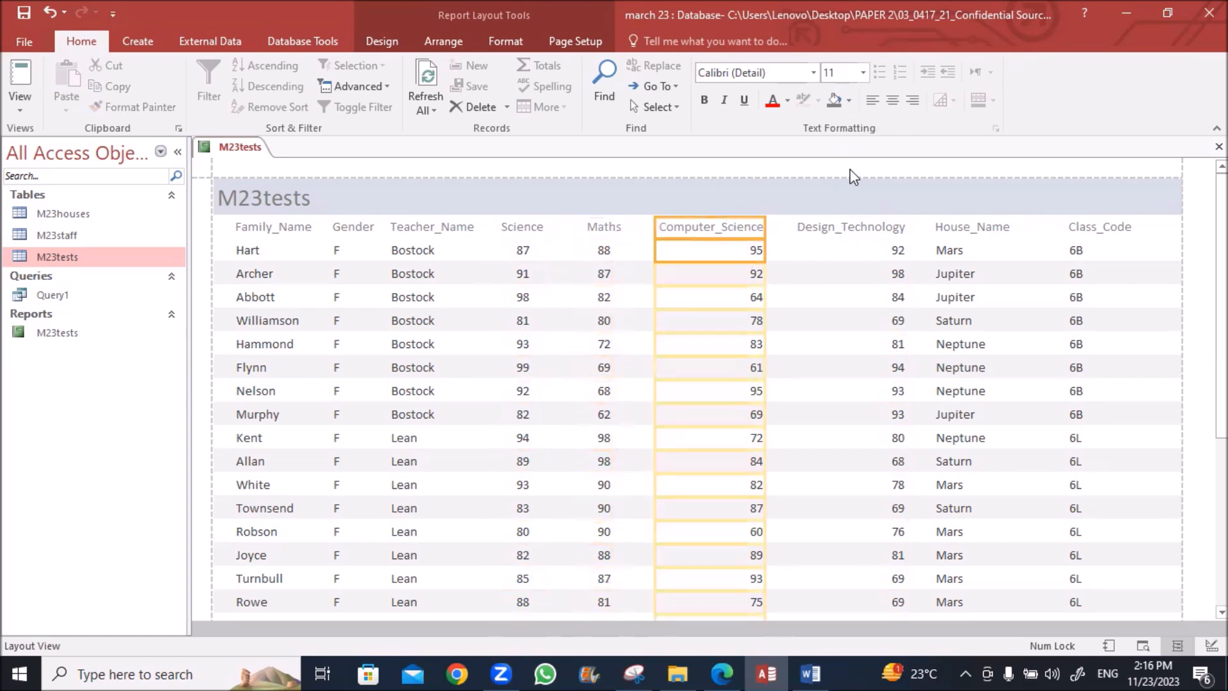
left_click(892, 101)
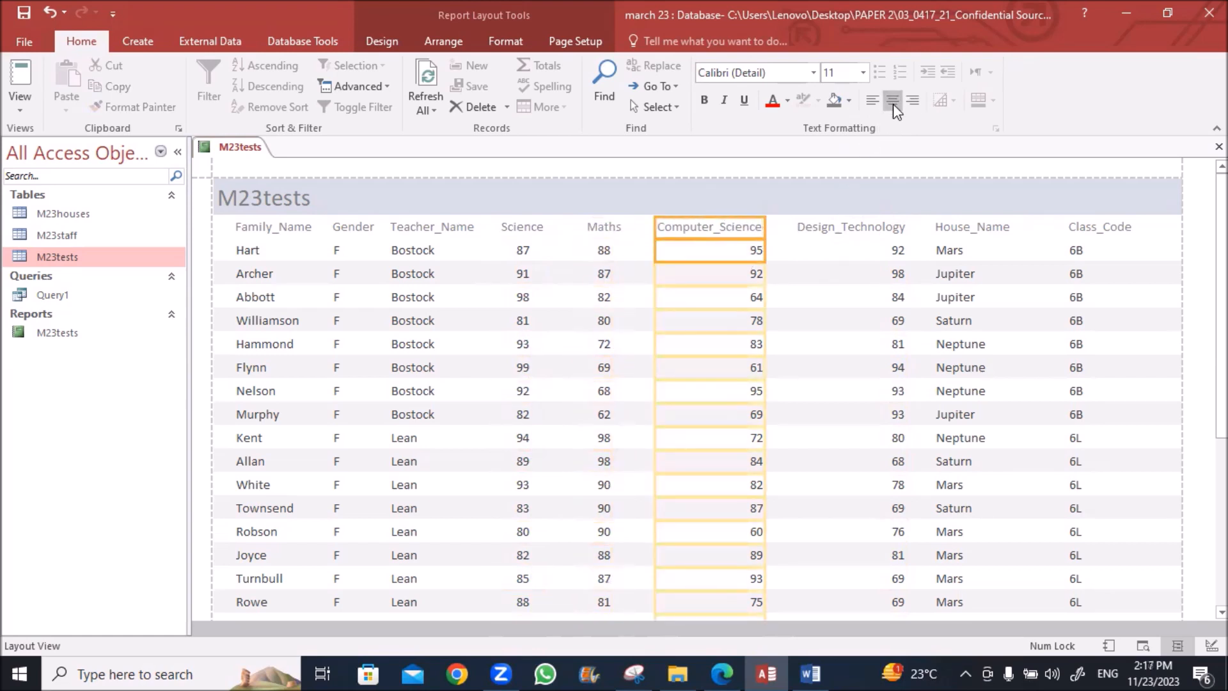
Step: Centre-align the heading and values of the Design_Technology column
left_click(871, 241)
left_click(872, 227)
left_click(874, 254, "shift")
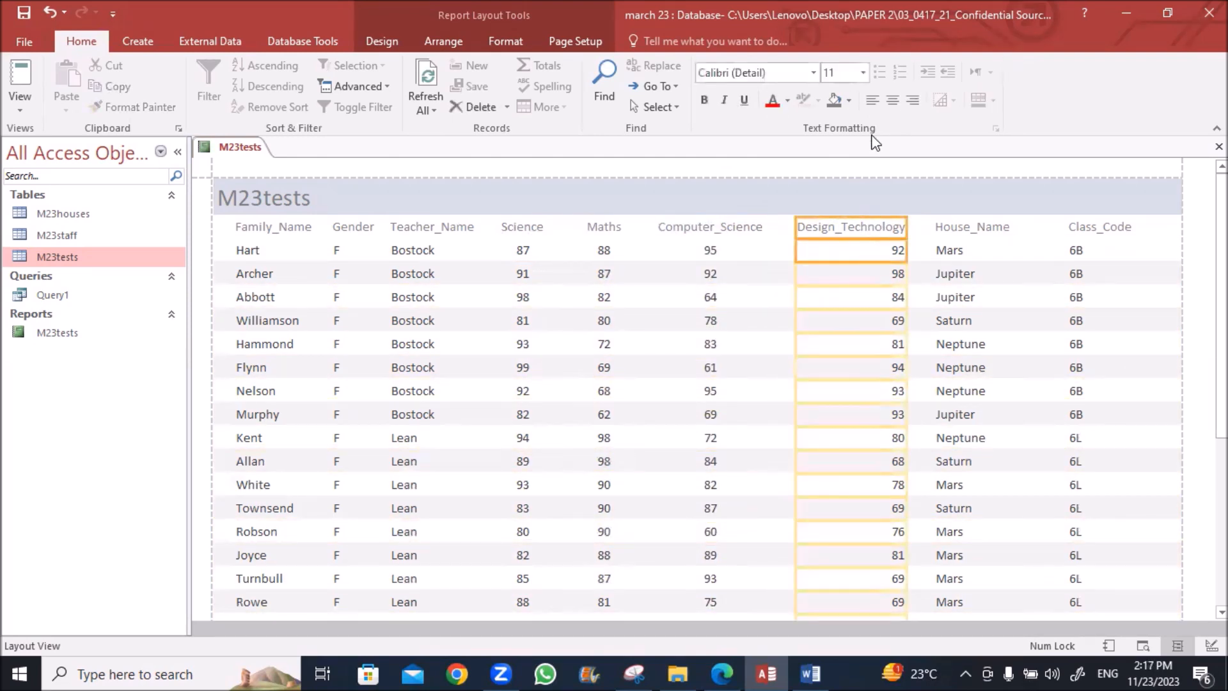
left_click(892, 102)
left_click(892, 101)
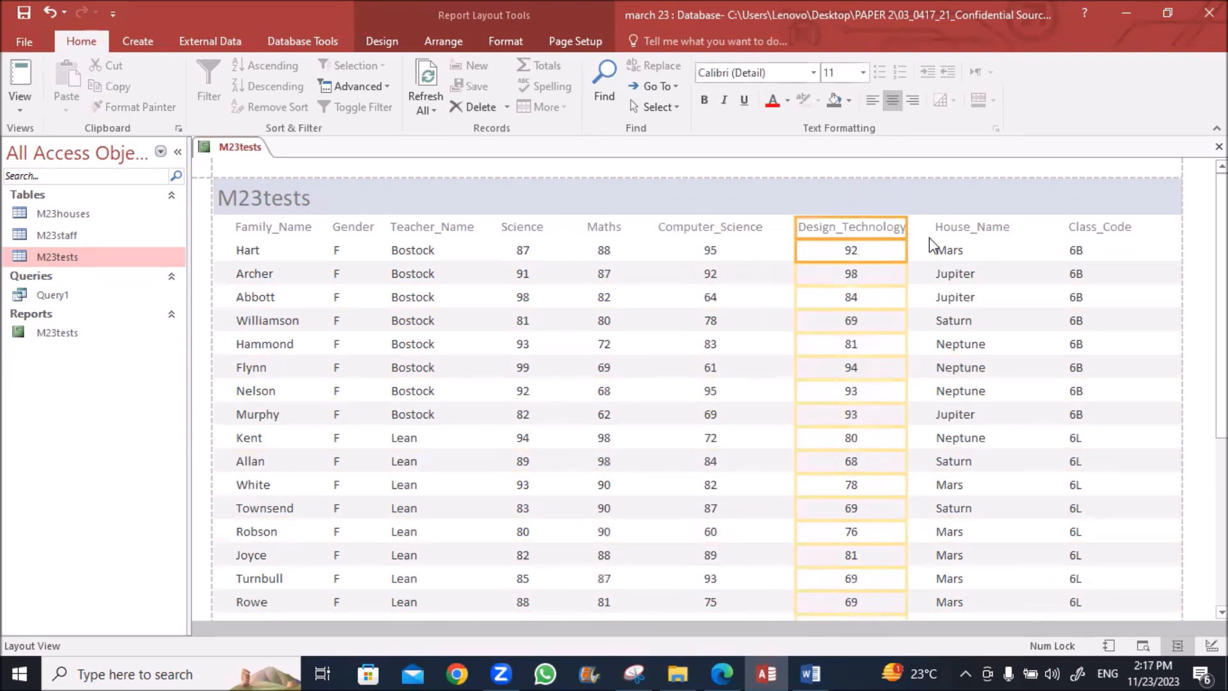
Step: Try centre alignment on the House_Name heading and values, and return them to left alignment
left_click(940, 229)
left_click(940, 248, "shift")
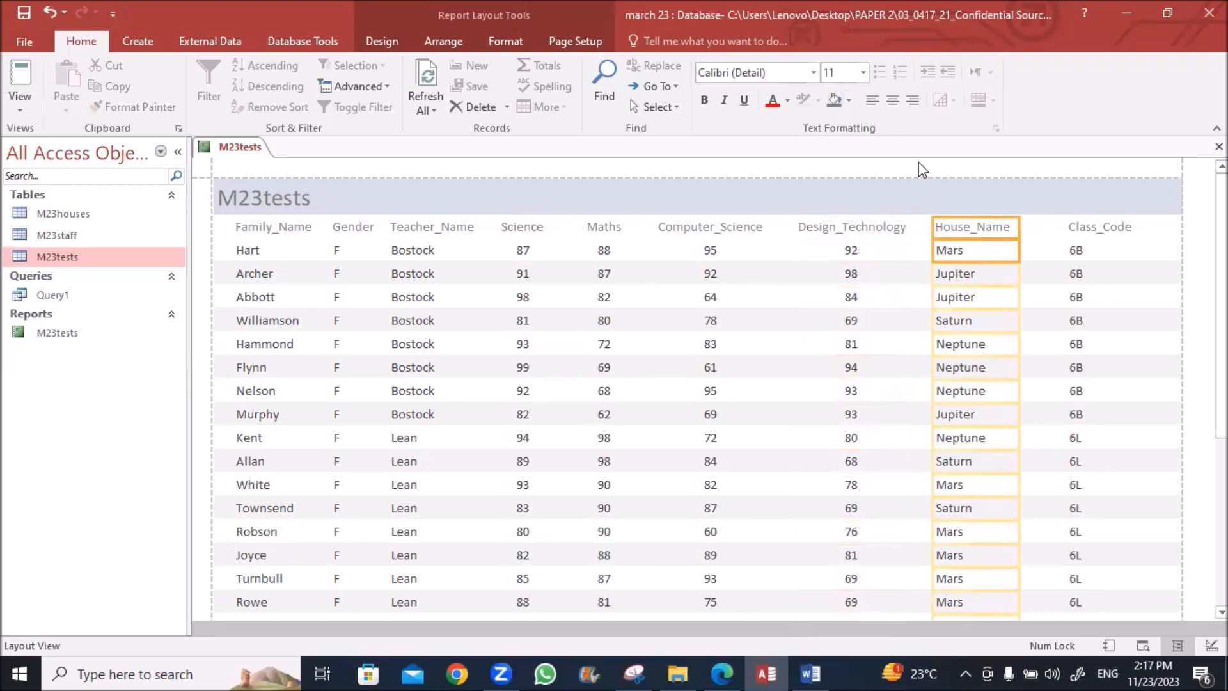
left_click(892, 100)
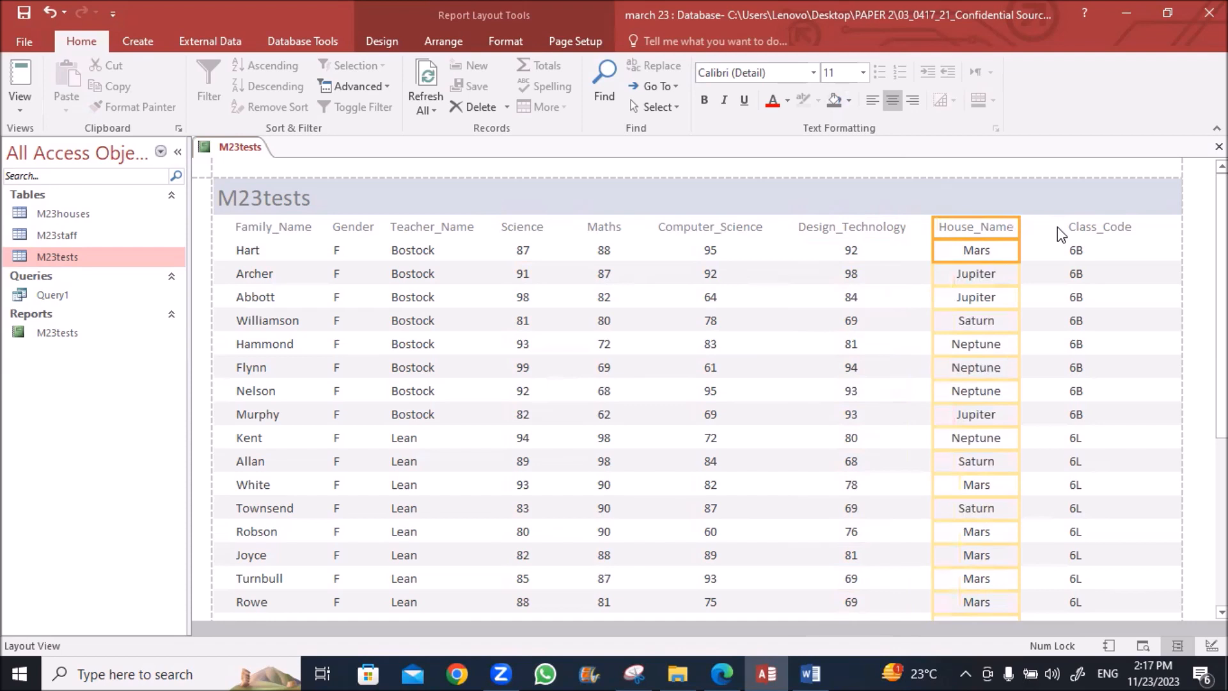
left_click(871, 100)
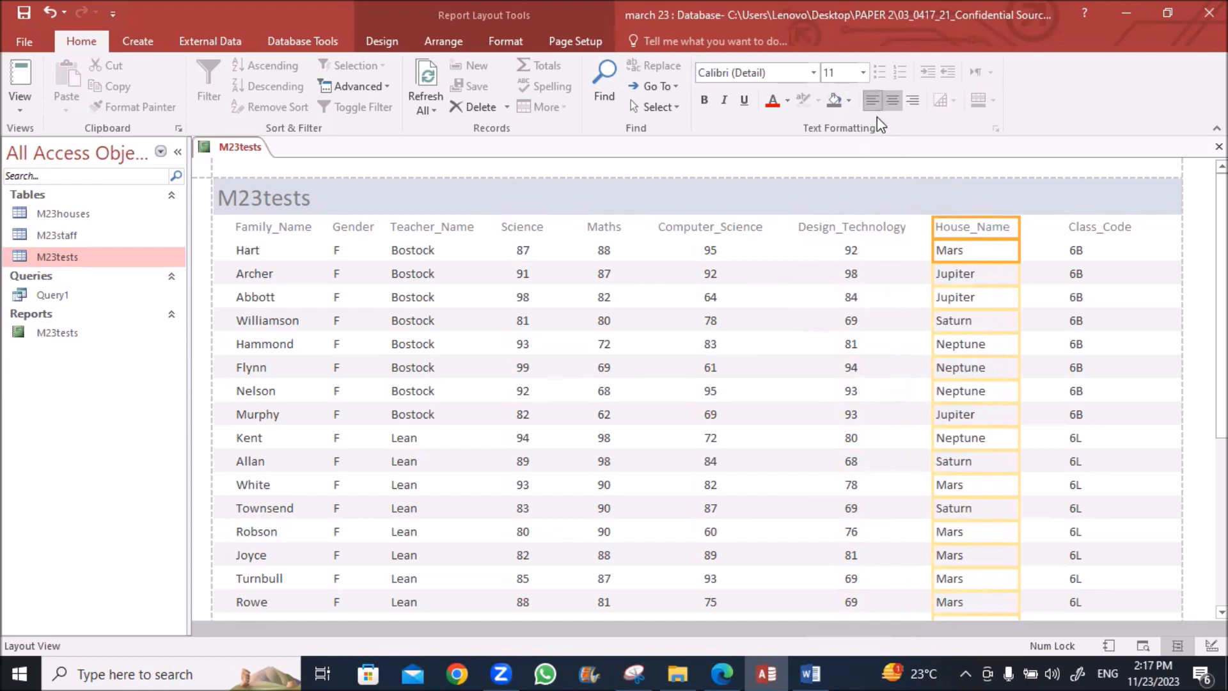
Step: Centre-align the heading and values of the Class_Code column
left_click(1100, 230)
left_click(1099, 250, "shift")
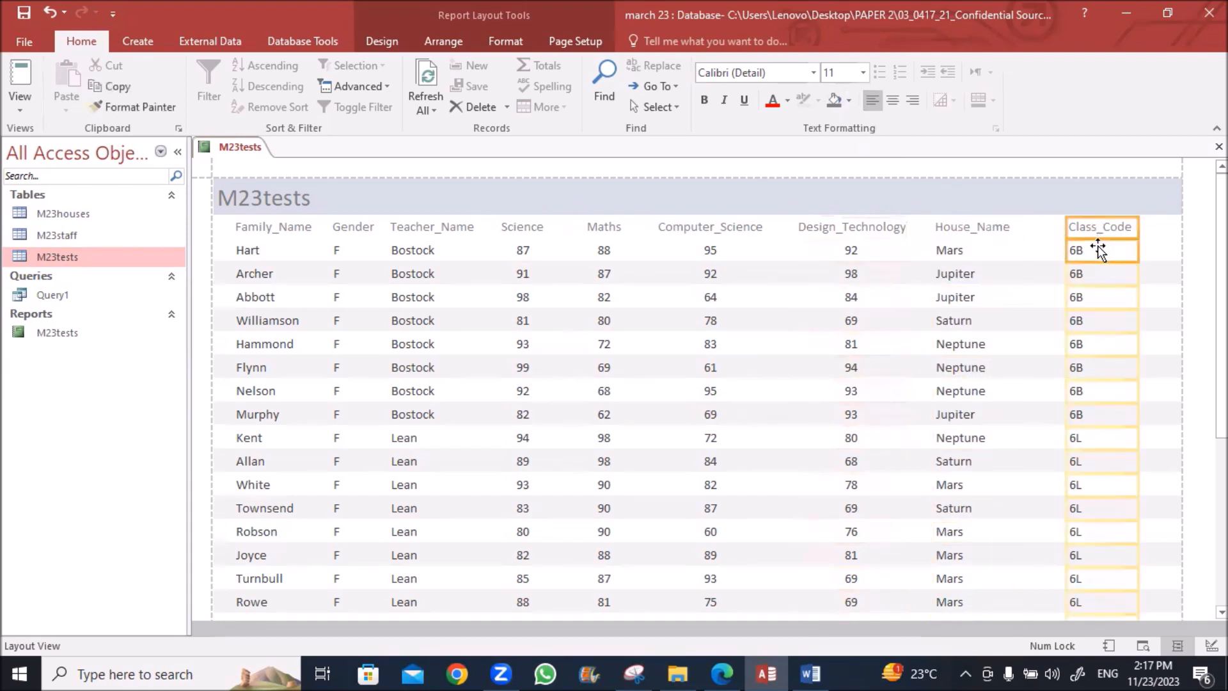
left_click(890, 101)
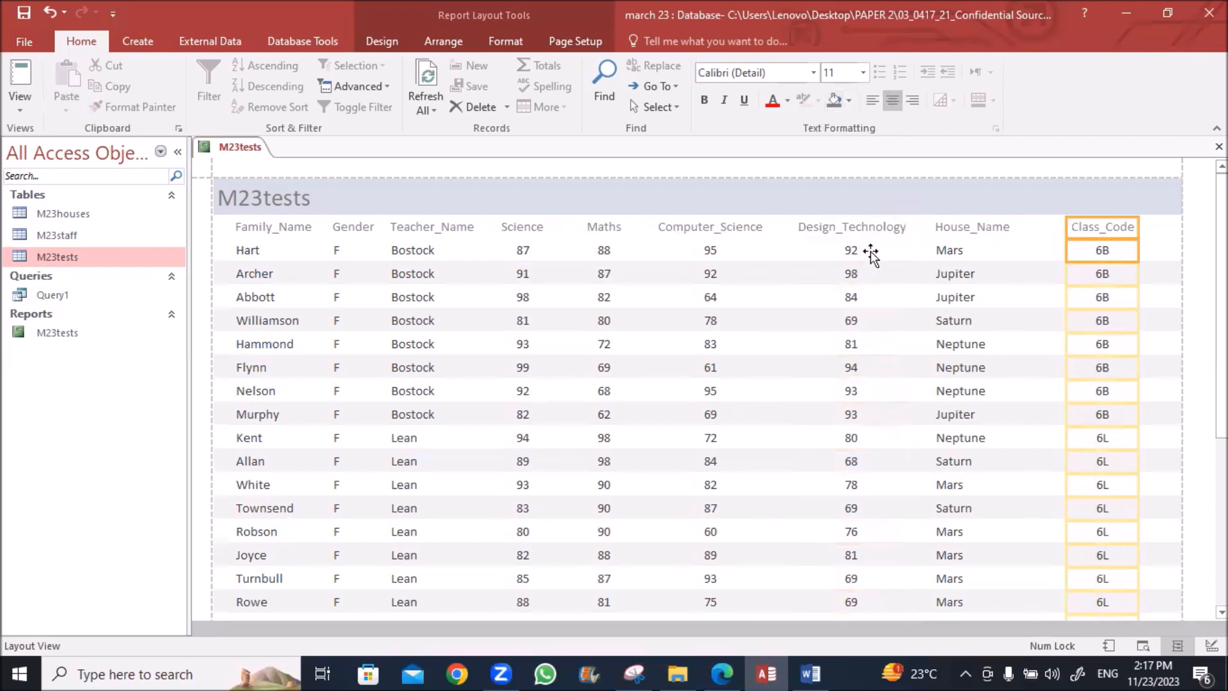
Step: Format all nine column headings, from Family_Name to Class_Code, in black bold text
left_click(315, 228)
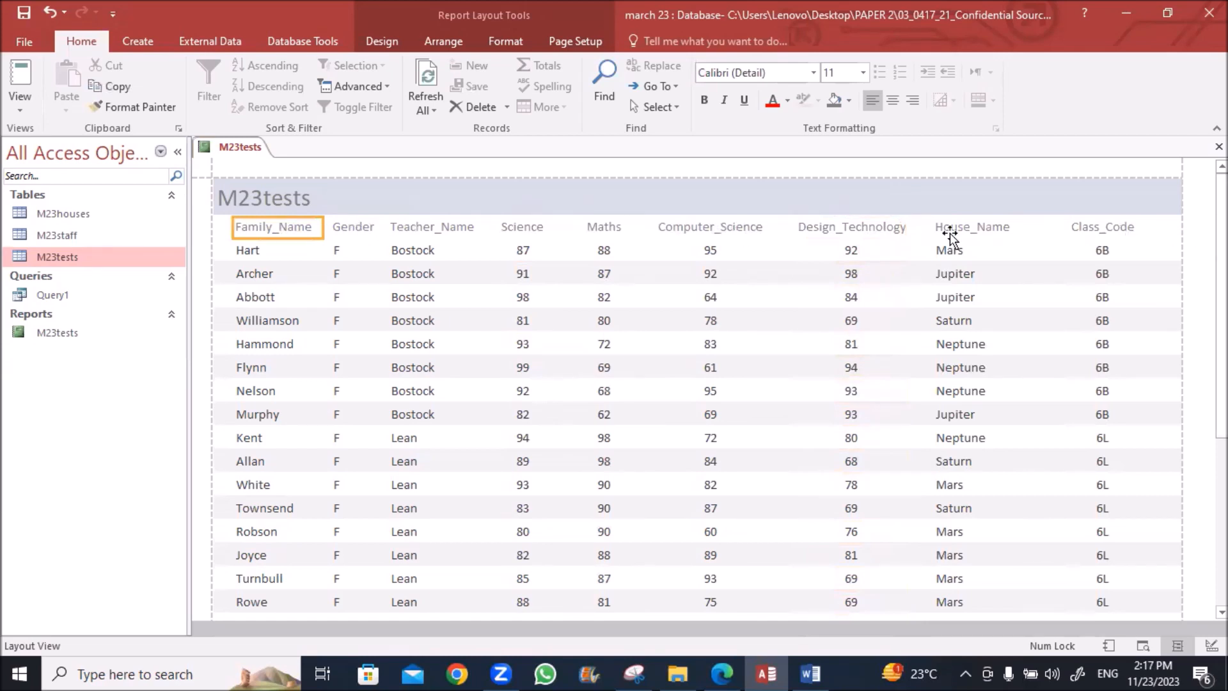
left_click(368, 227, "shift")
left_click(444, 228, "shift")
left_click(502, 230, "shift")
left_click(598, 231, "shift")
left_click(709, 233, "shift")
left_click(850, 230, "shift")
left_click(971, 228, "shift")
left_click(1087, 229, "shift")
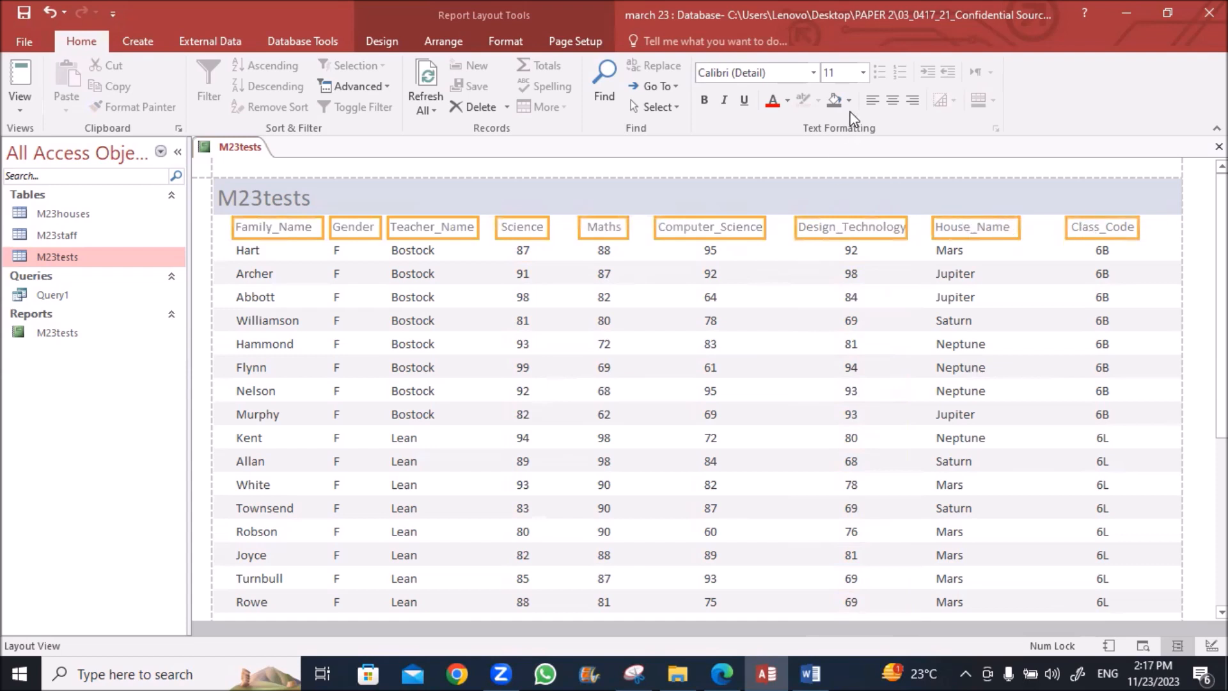
left_click(788, 100)
left_click(782, 122)
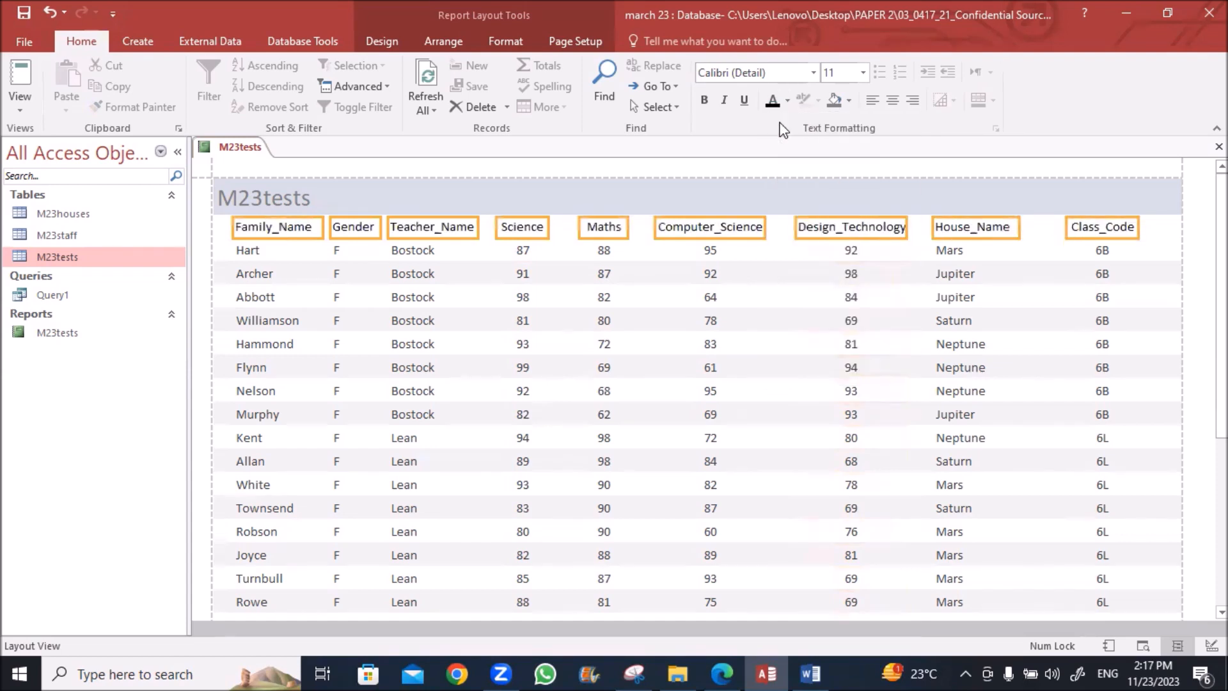
left_click(706, 102)
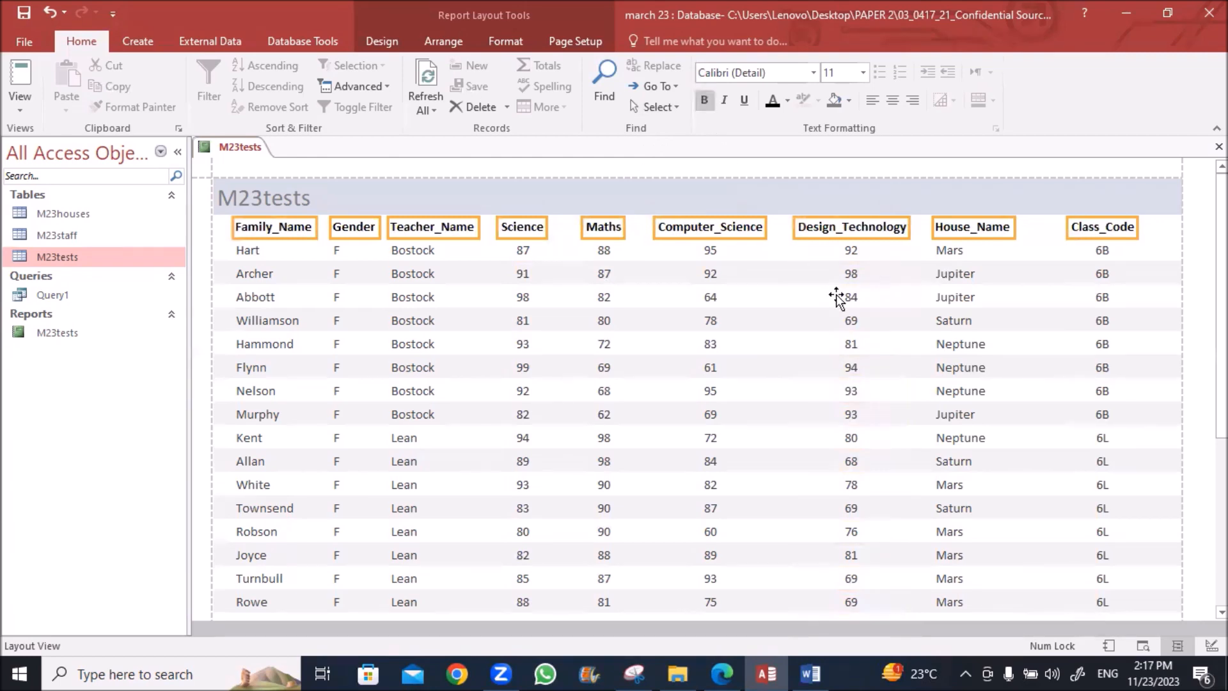
Step: Look through the report down to its footer, and switch to the exam question paper PDF in Edge
left_click(240, 148)
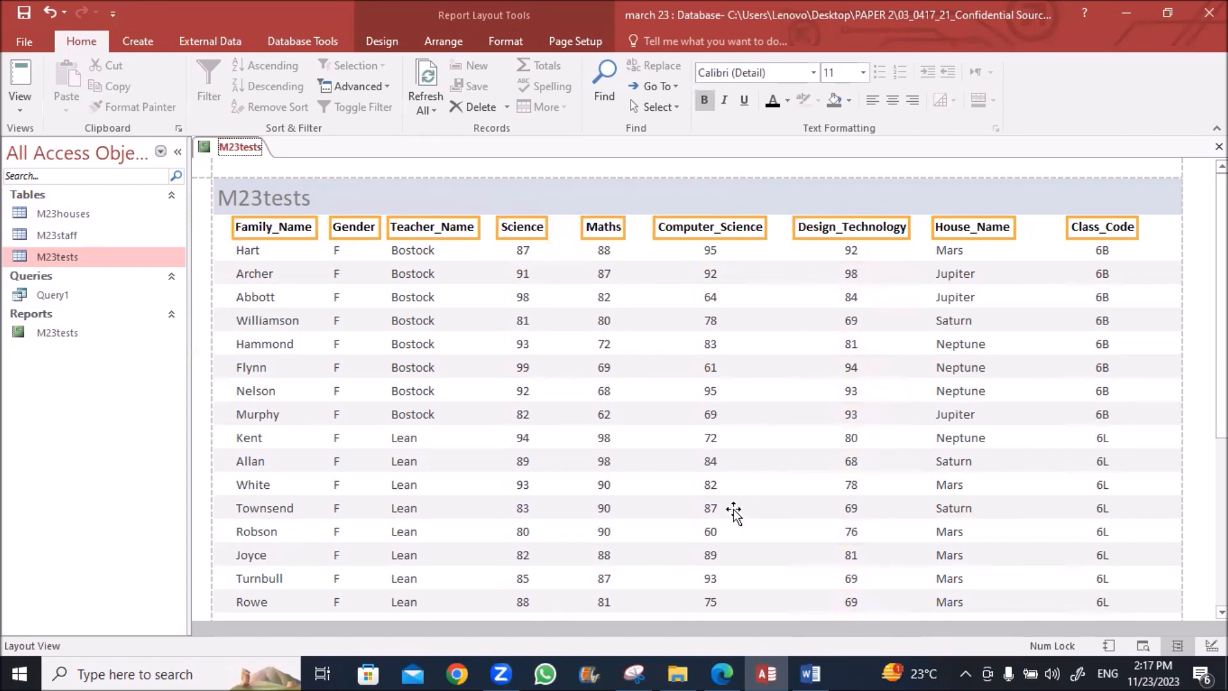
scroll(661, 432, "down", 5)
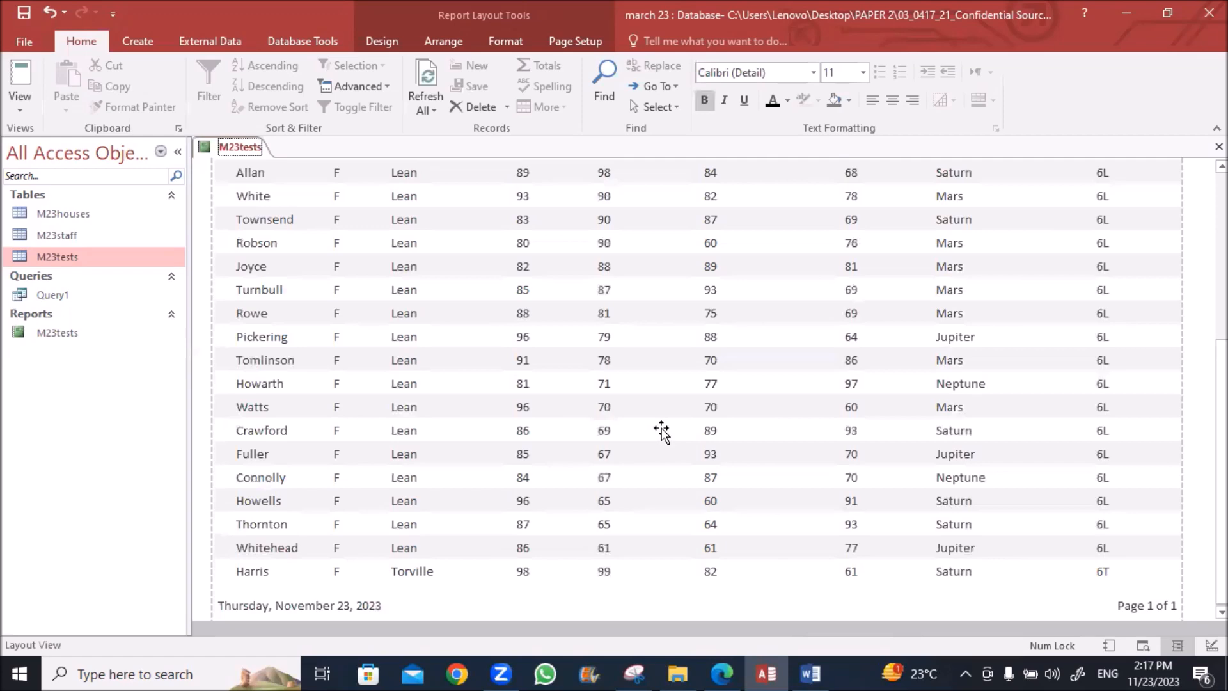
scroll(661, 432, "up", 5)
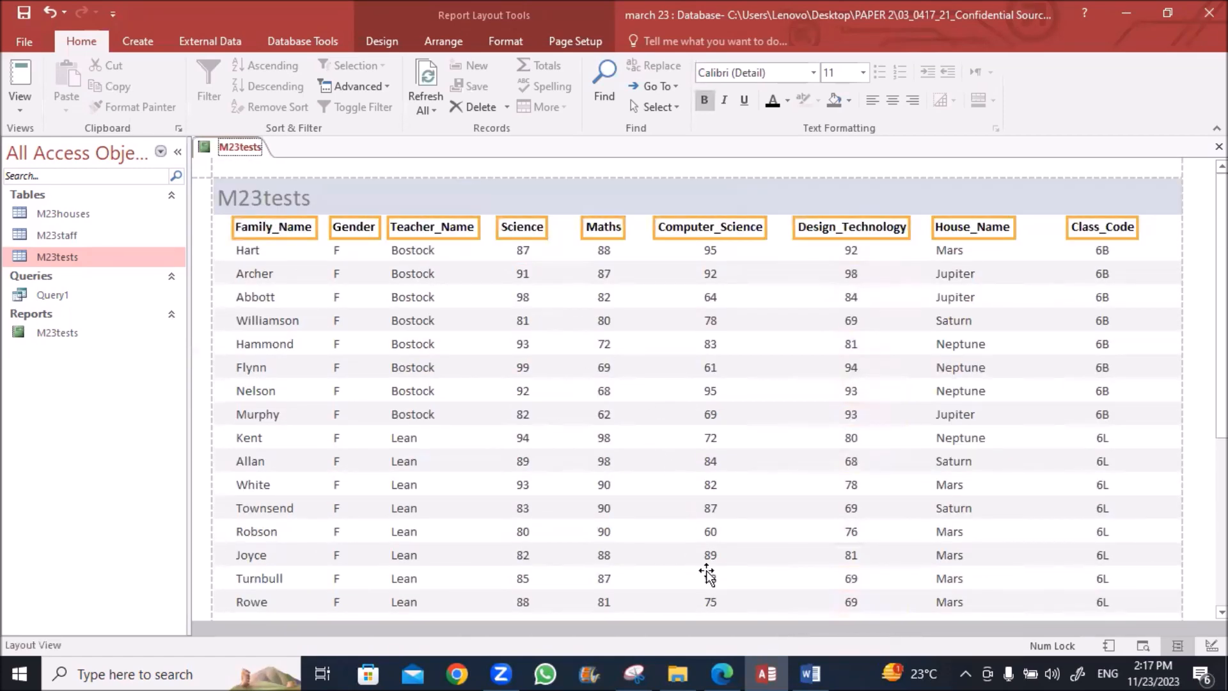
left_click(723, 672)
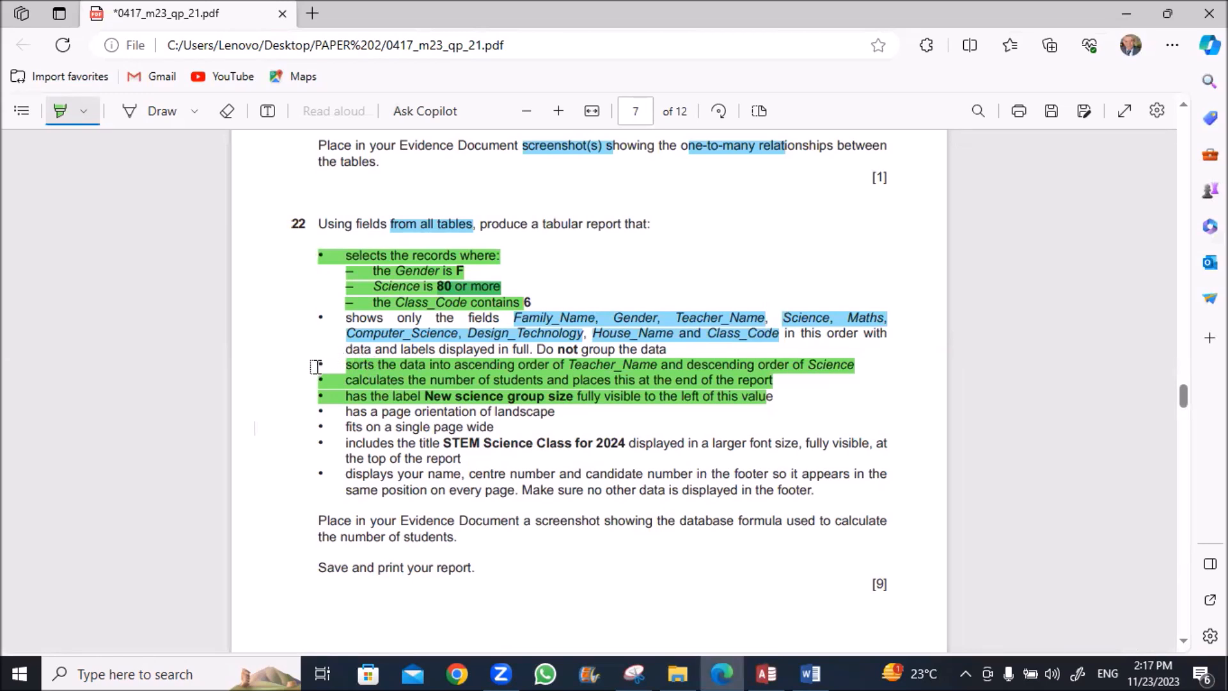
Step: Try green highlighting on the landscape orientation and single-page-wide requirements of question 22, and erase it
left_click_drag(346, 428, 494, 427)
left_click_drag(400, 411, 549, 412)
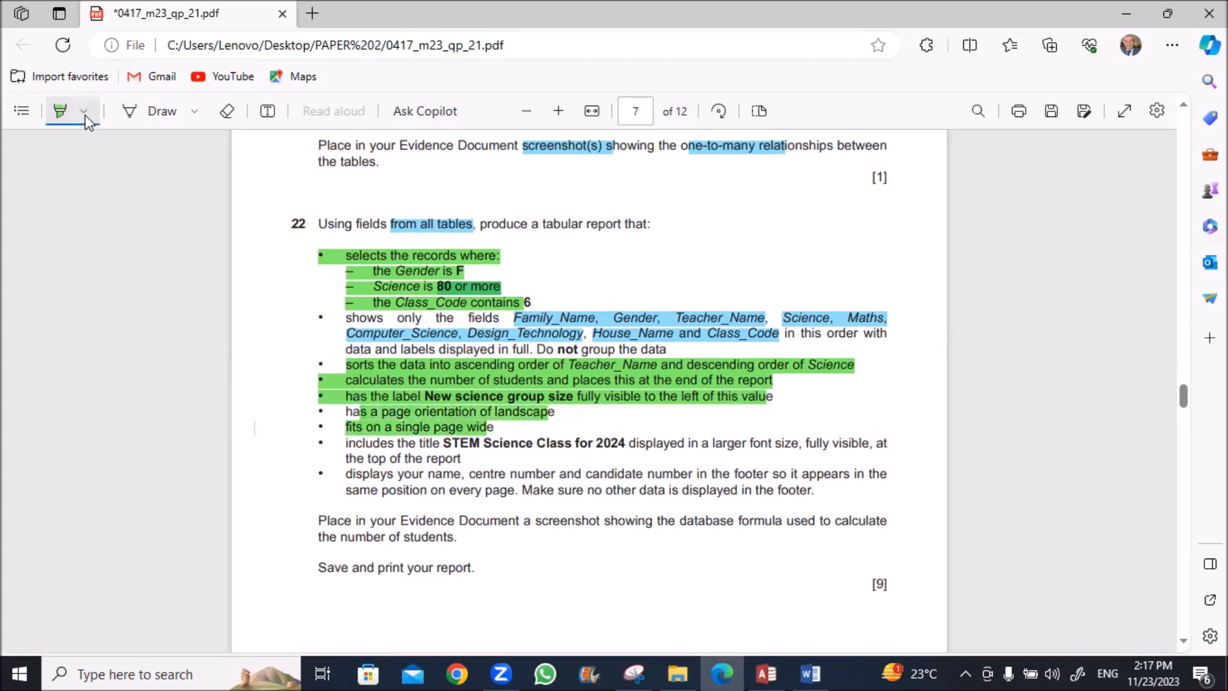
left_click(227, 110)
left_click(384, 427)
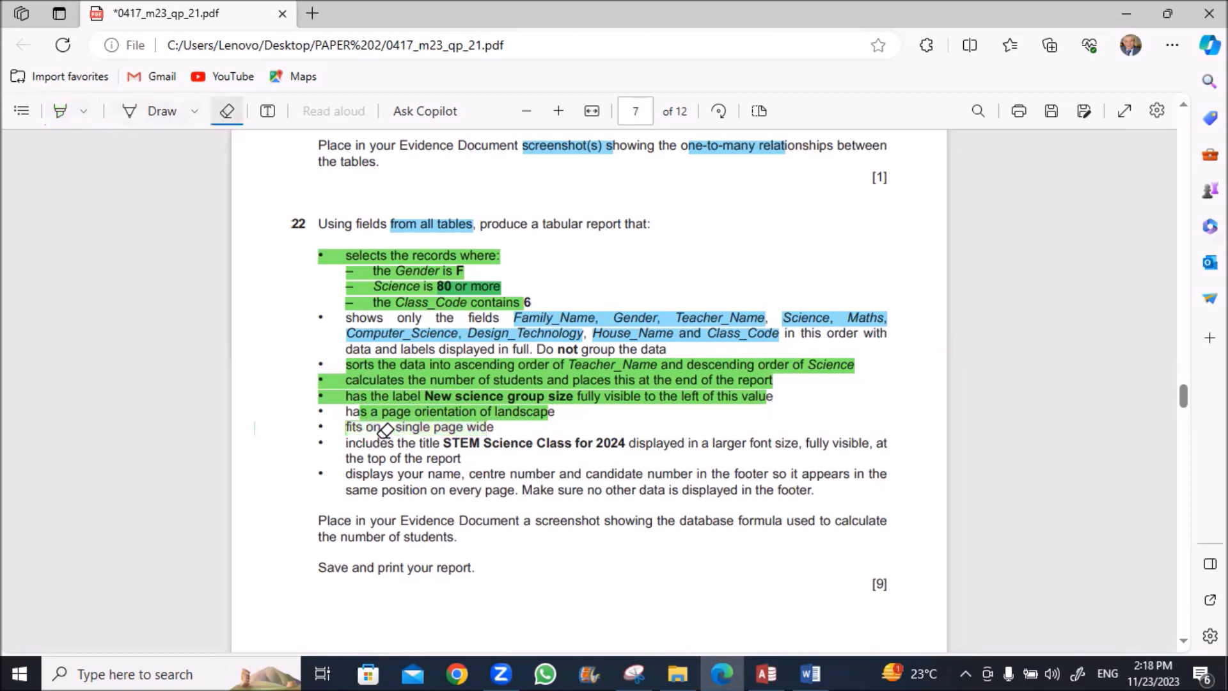
left_click(391, 412)
Step: Highlight the landscape orientation and single-page-wide requirements of question 22 in light blue
left_click(83, 113)
left_click(173, 181)
left_click_drag(320, 409, 496, 427)
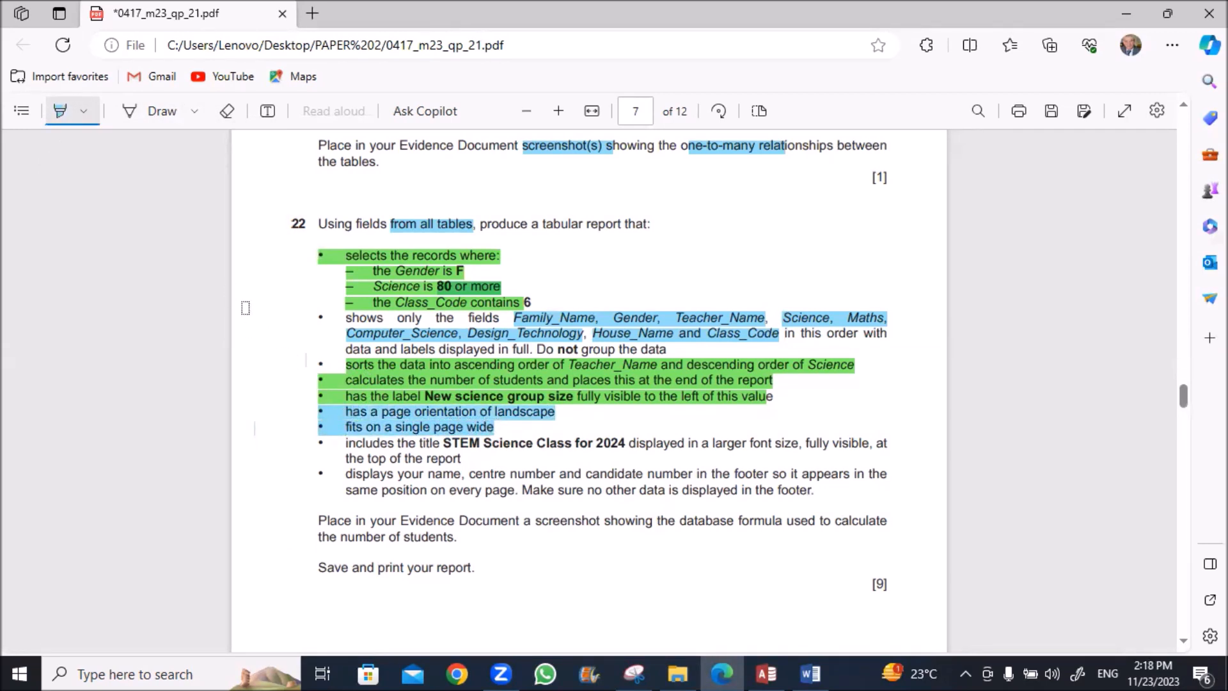
Step: Erase the green highlight from the sorting, student count and label requirements, and switch back to the report in Access
left_click(226, 112)
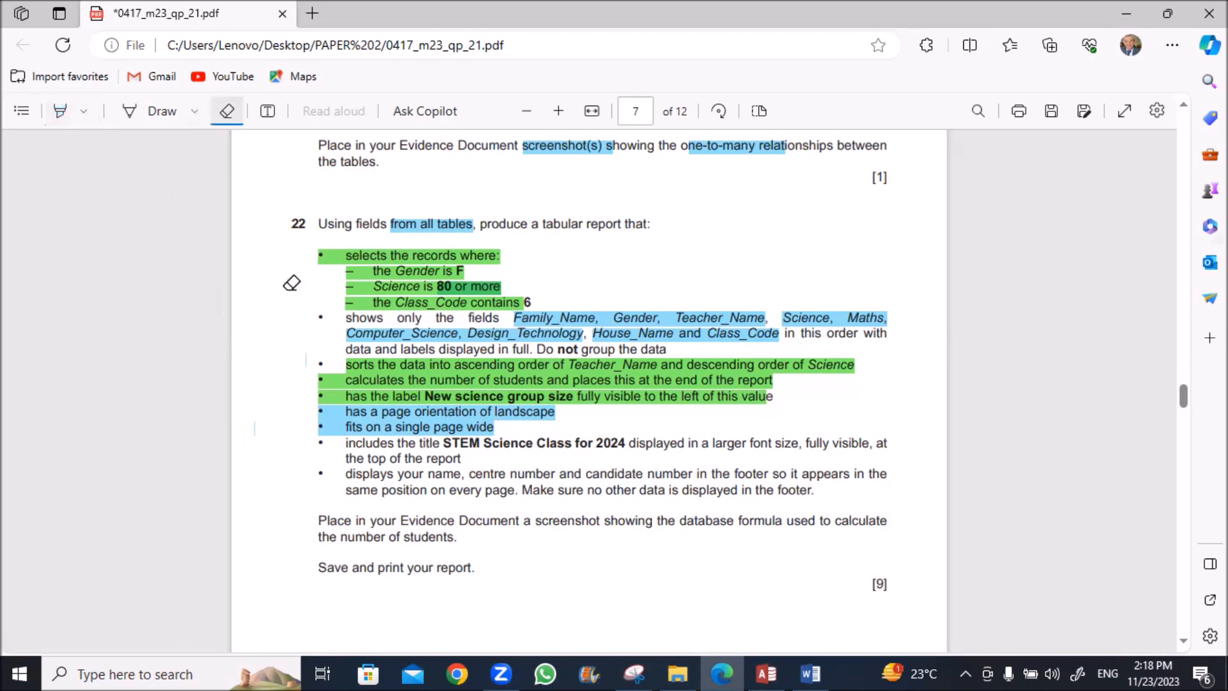
left_click(358, 363)
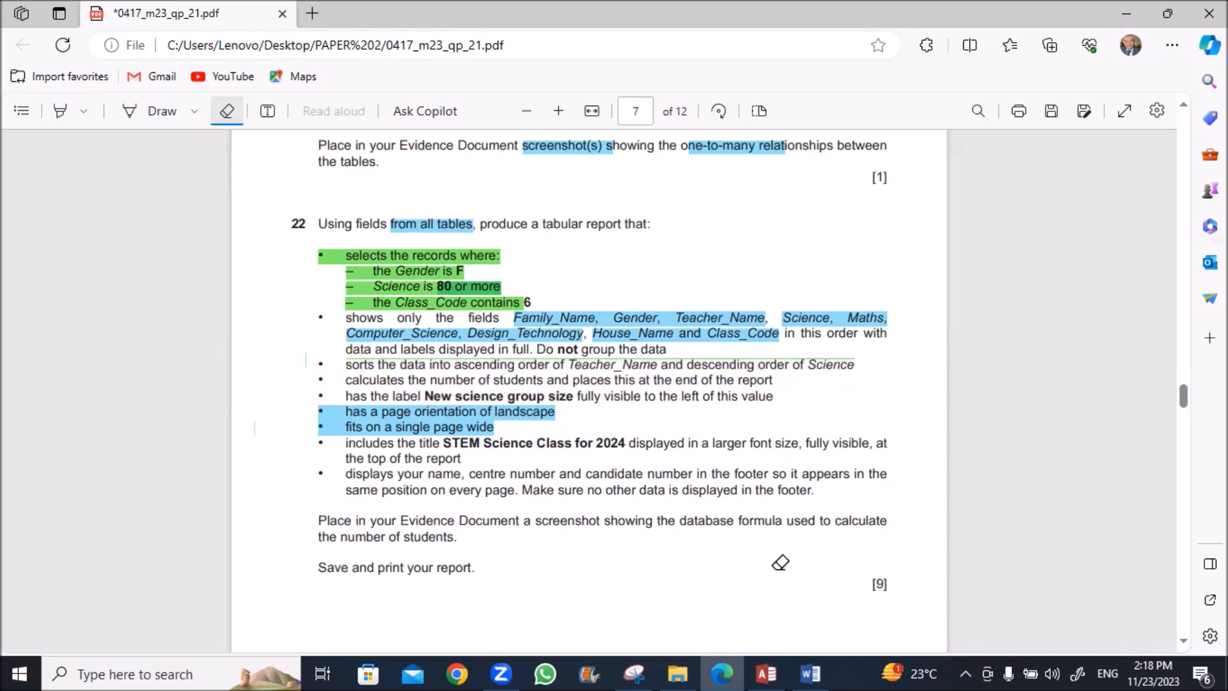
left_click(765, 673)
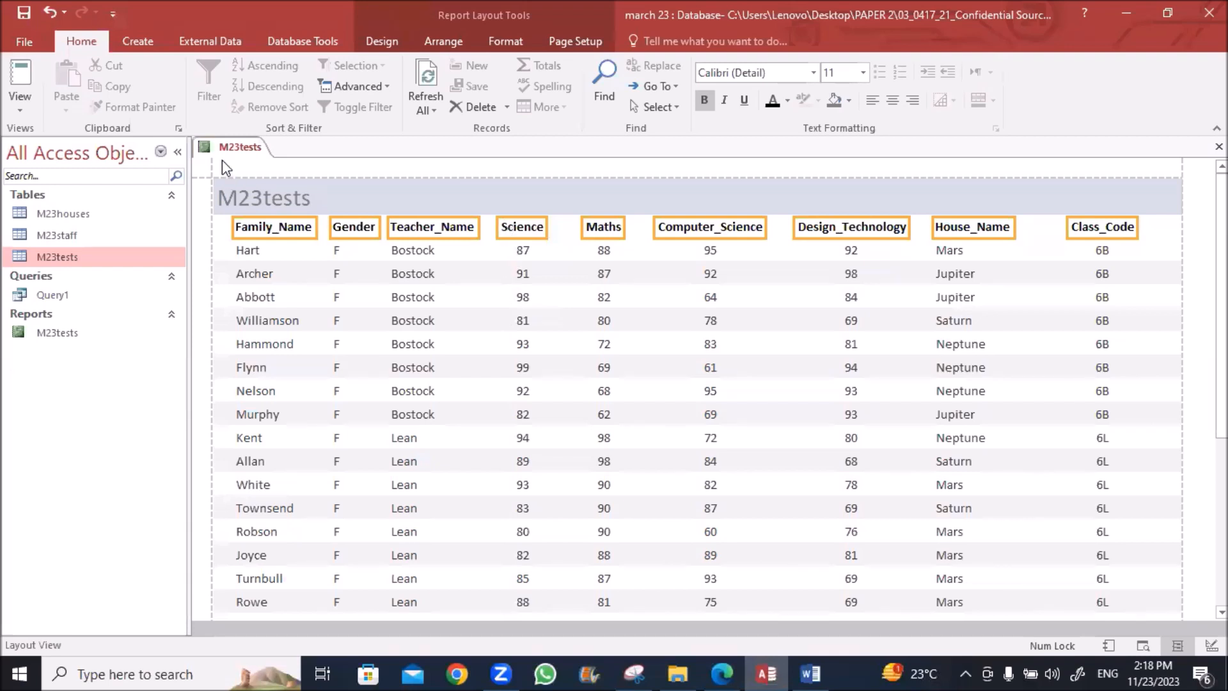
Step: In Design View, sort the M23tests report by Teacher_Name with A on top and by Science from largest to smallest
right_click(235, 147)
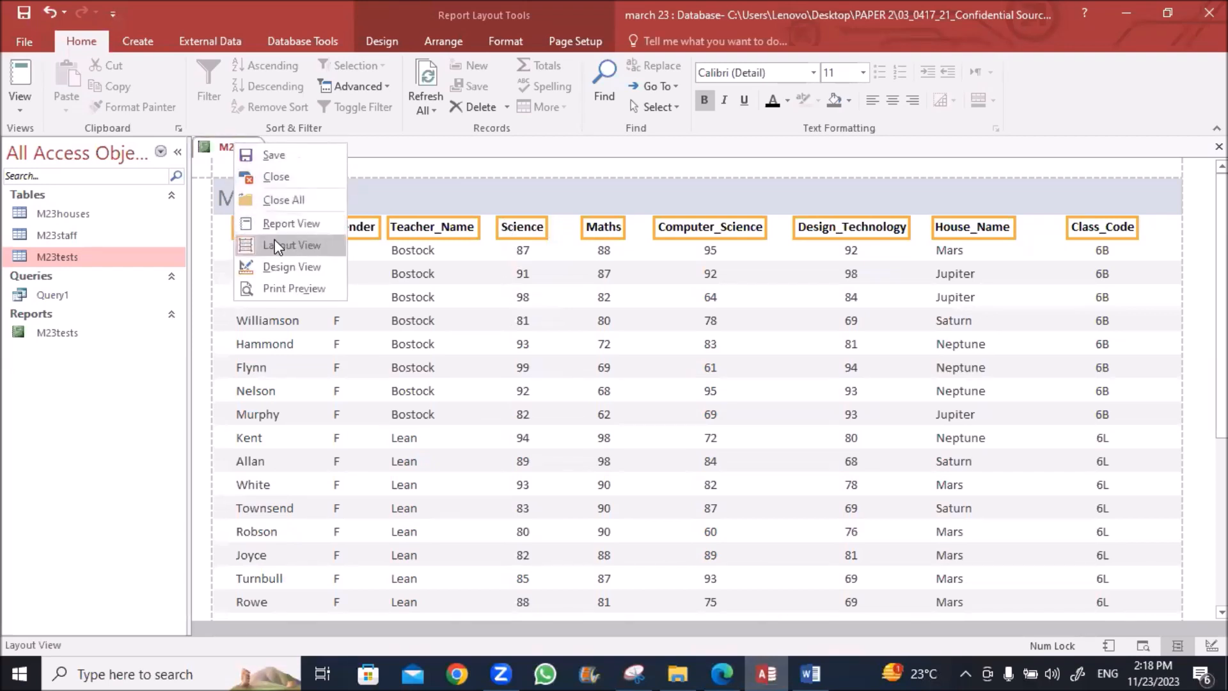
left_click(278, 275)
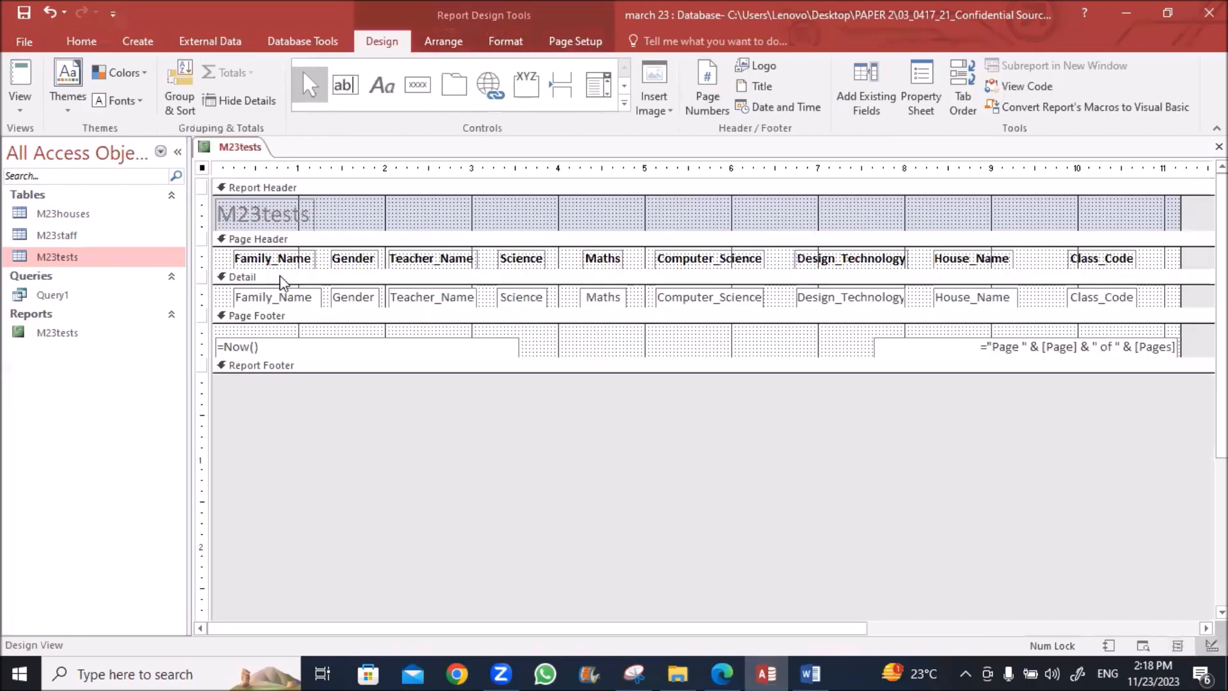
left_click(183, 93)
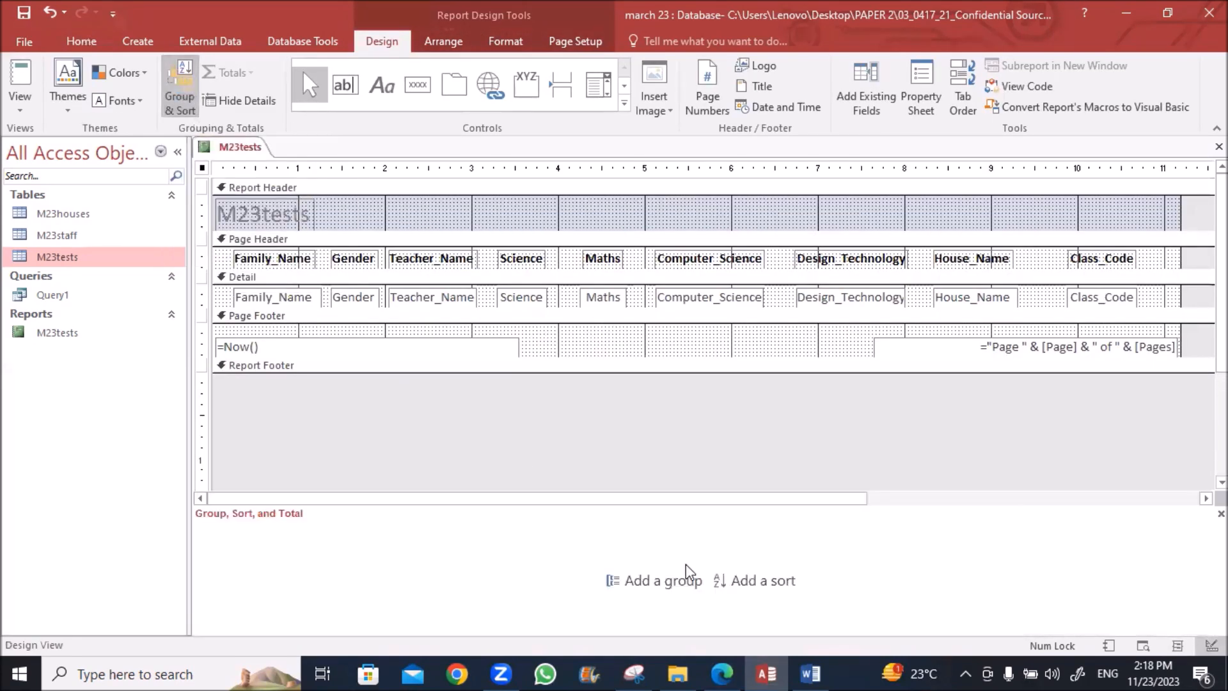
left_click(739, 581)
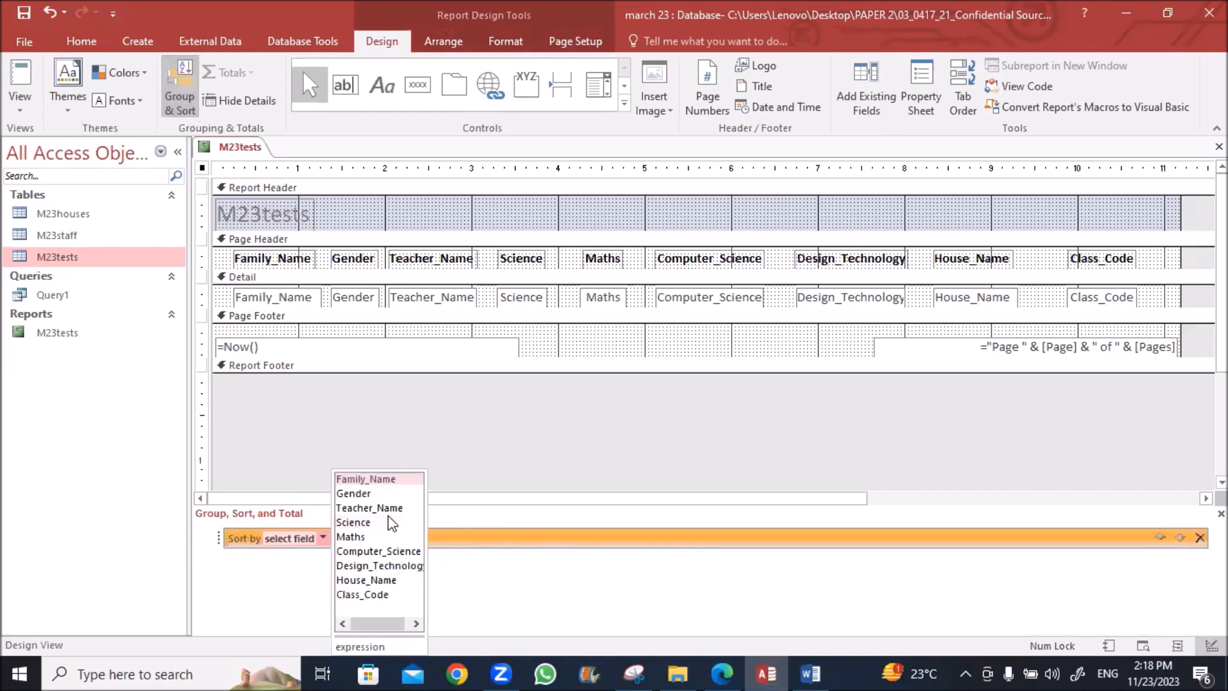
left_click(382, 508)
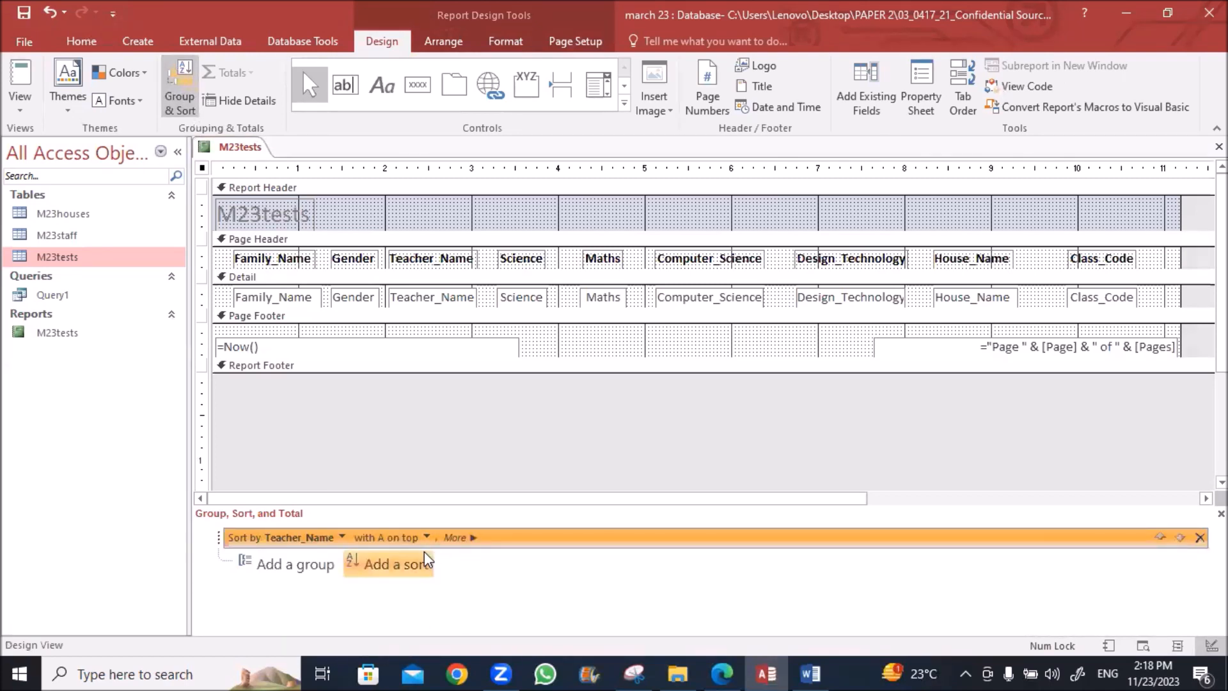
left_click(394, 566)
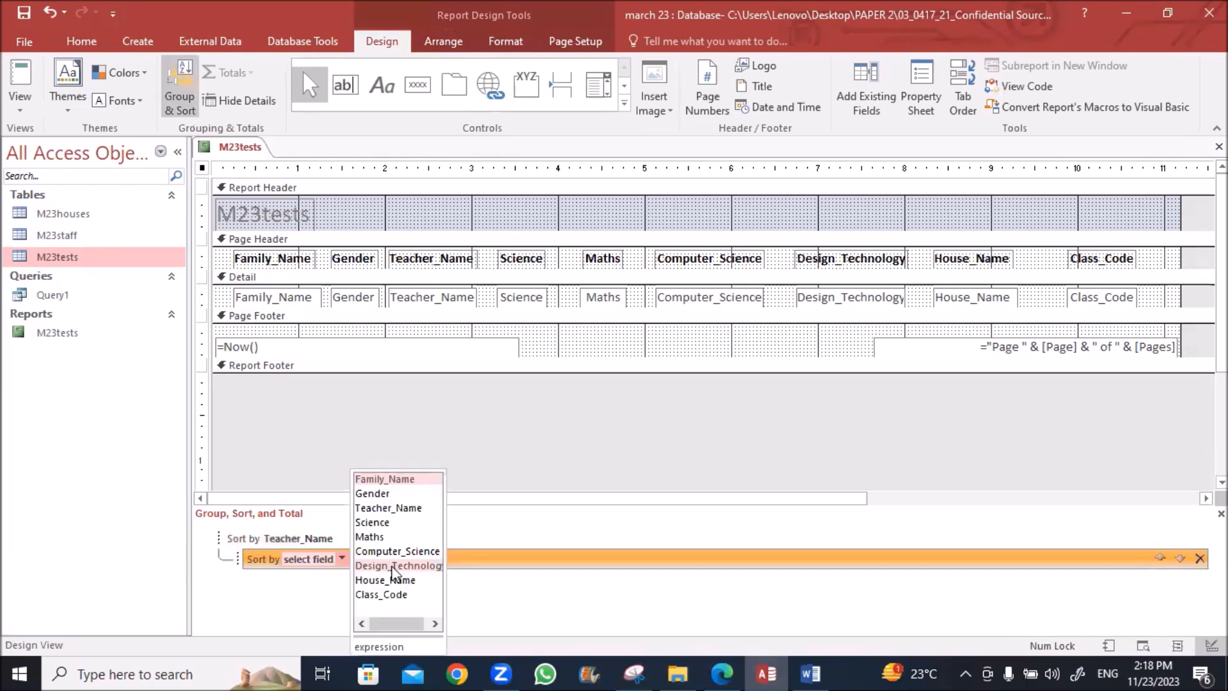
left_click(380, 521)
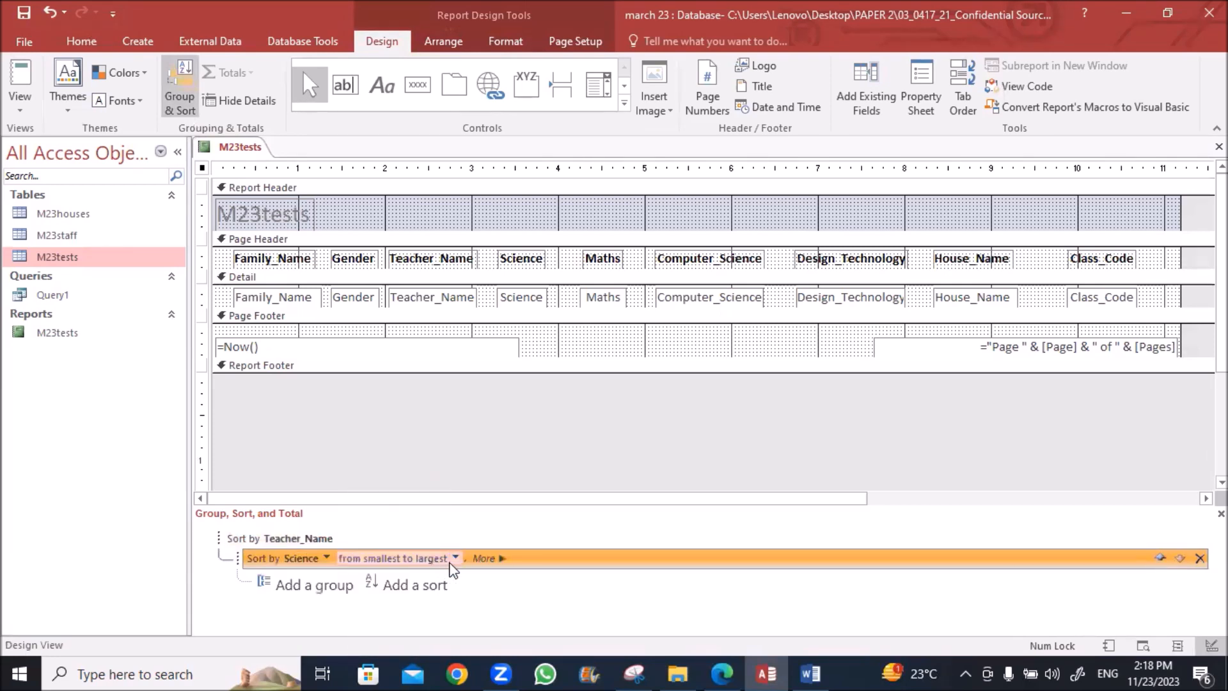
left_click(455, 559)
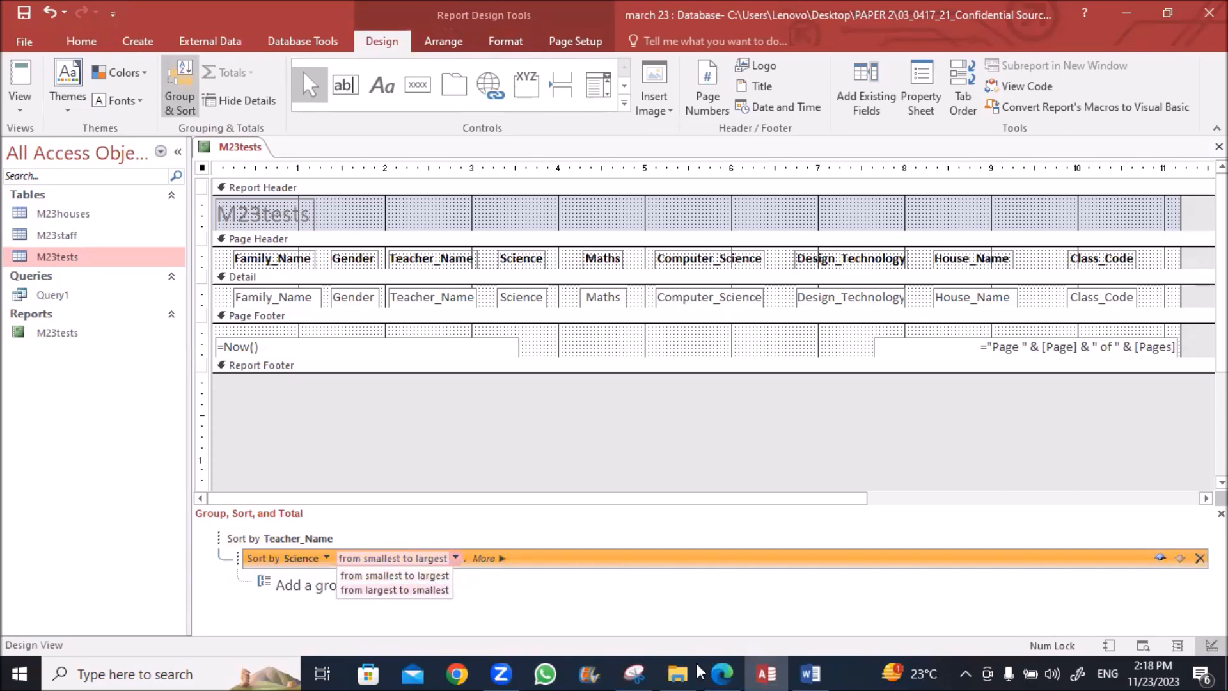
Step: In the exam paper in Edge, highlight question 22's ascending Teacher_Name and descending Science sort requirement in light blue, and return to Access
left_click(714, 671)
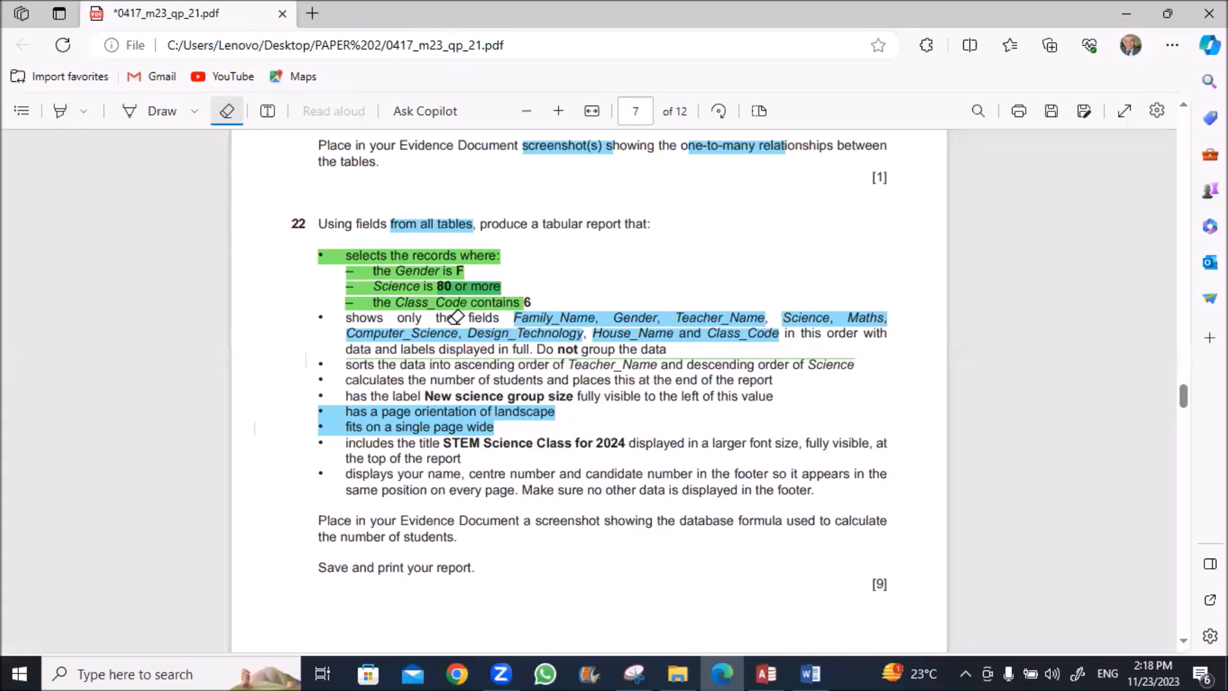
left_click(61, 113)
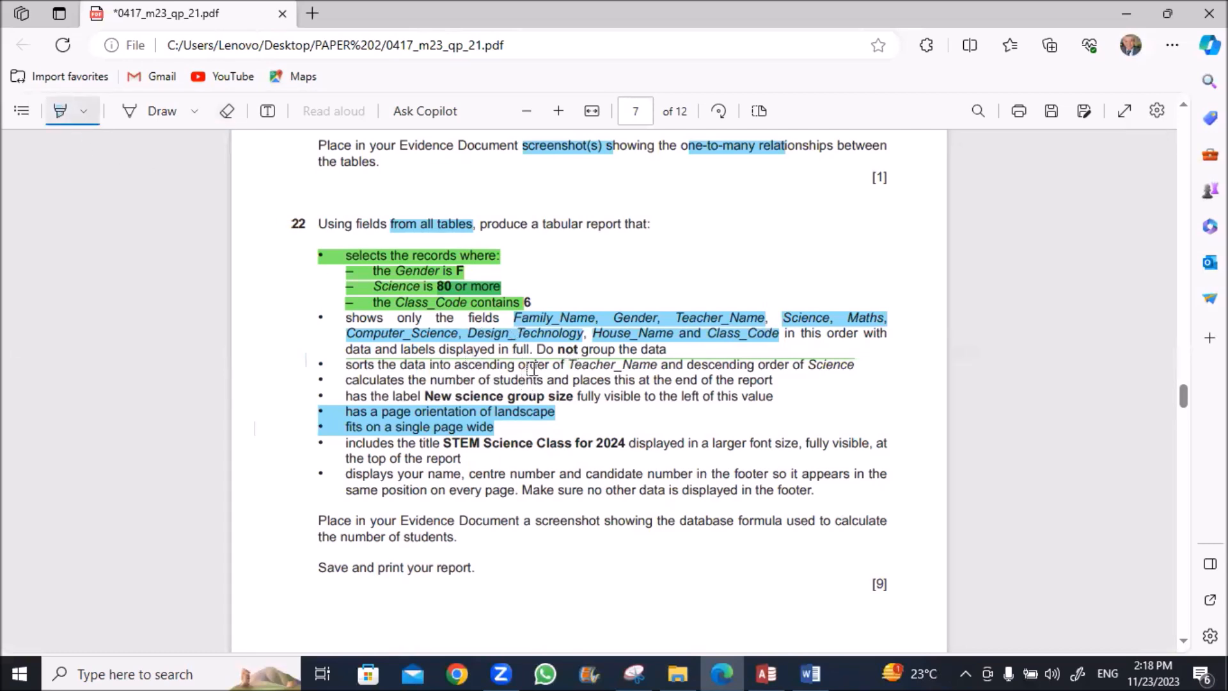
left_click_drag(455, 365, 864, 365)
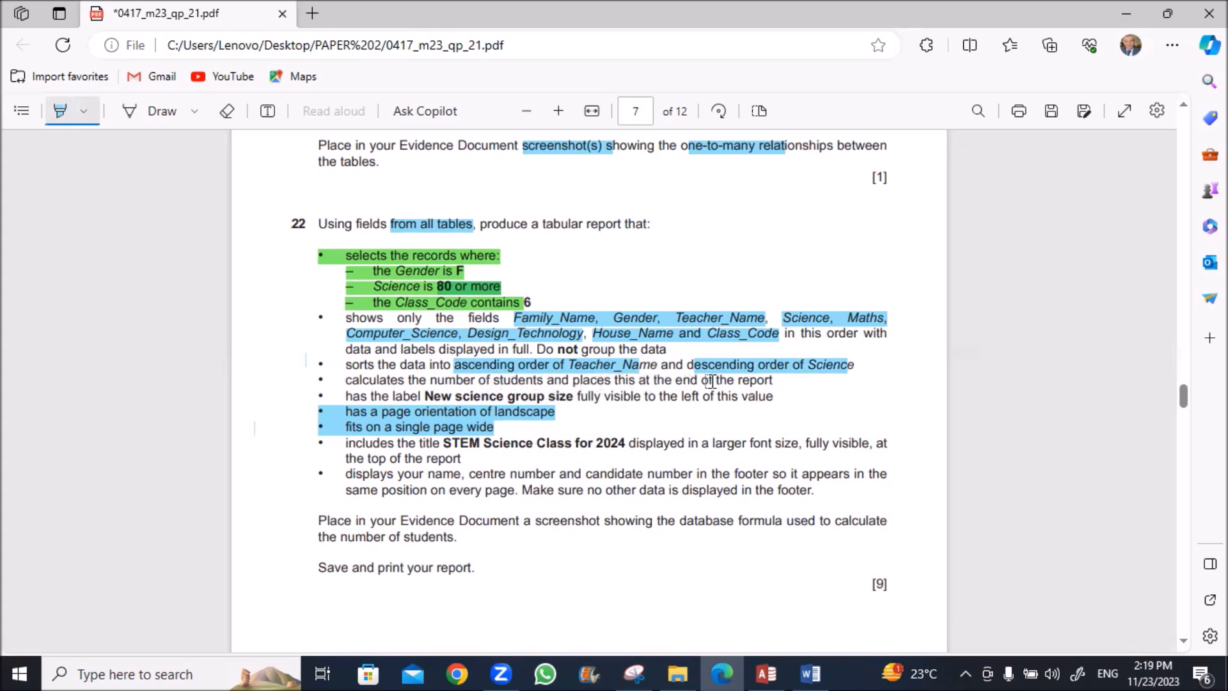
left_click(762, 671)
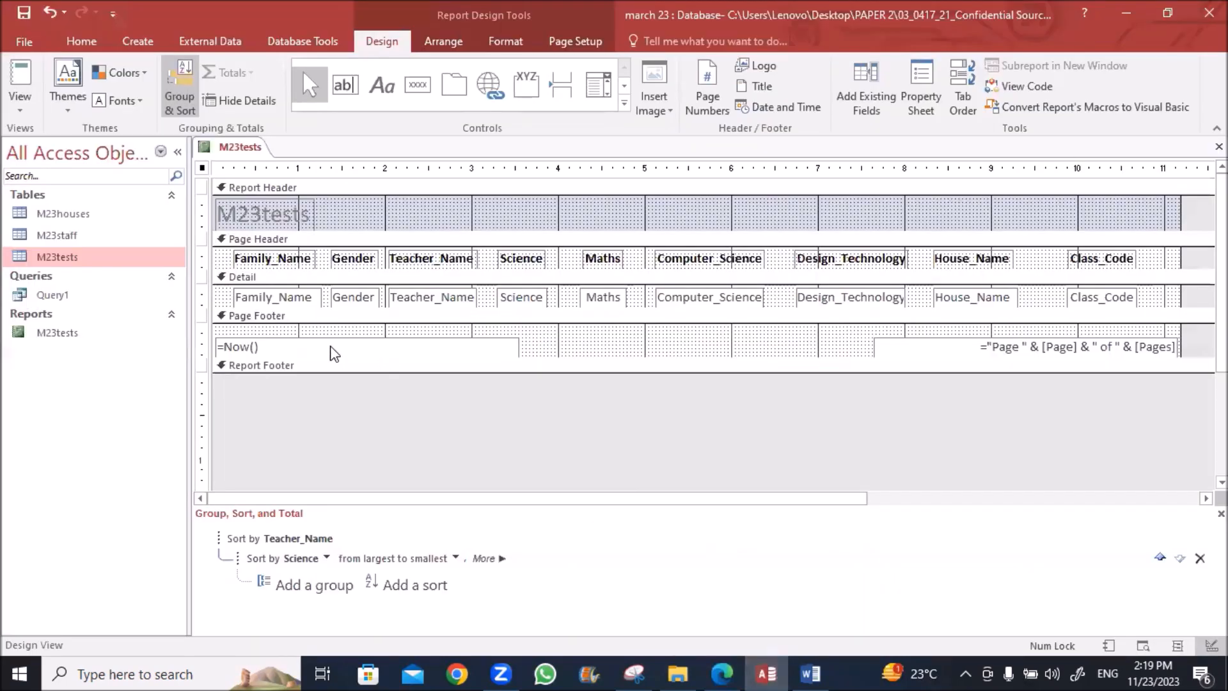
Step: Add a Count Records total based on the Family_Name field to the report footer
left_click(242, 295)
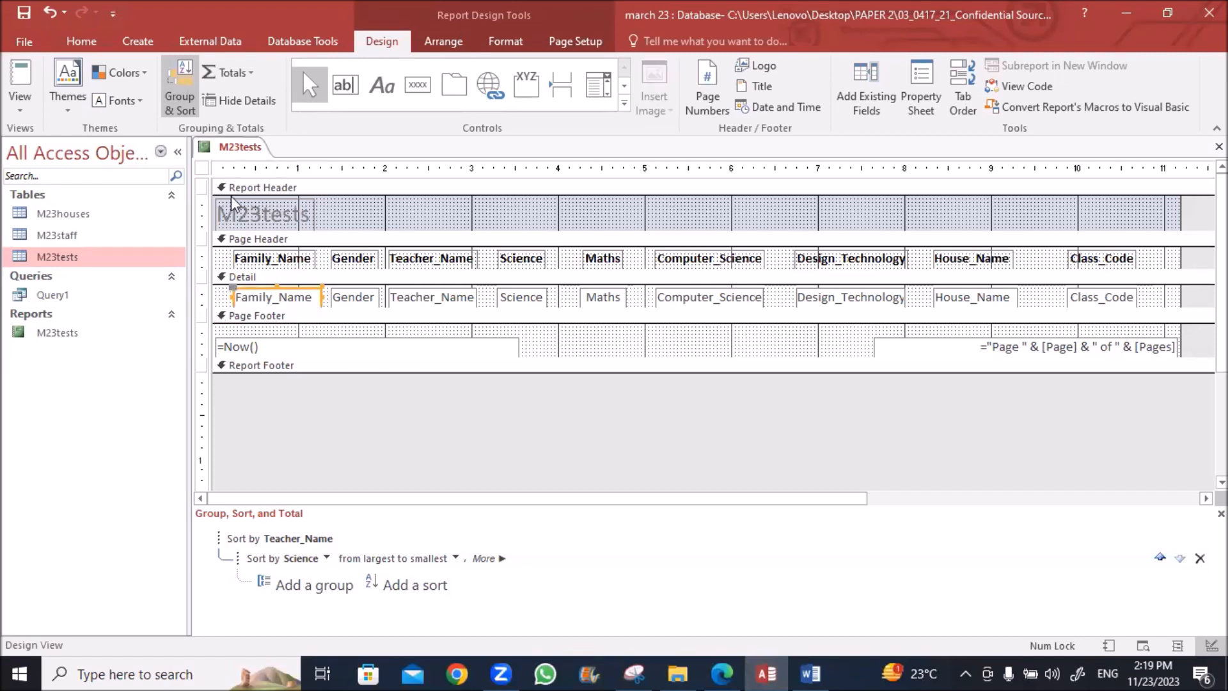
left_click(245, 73)
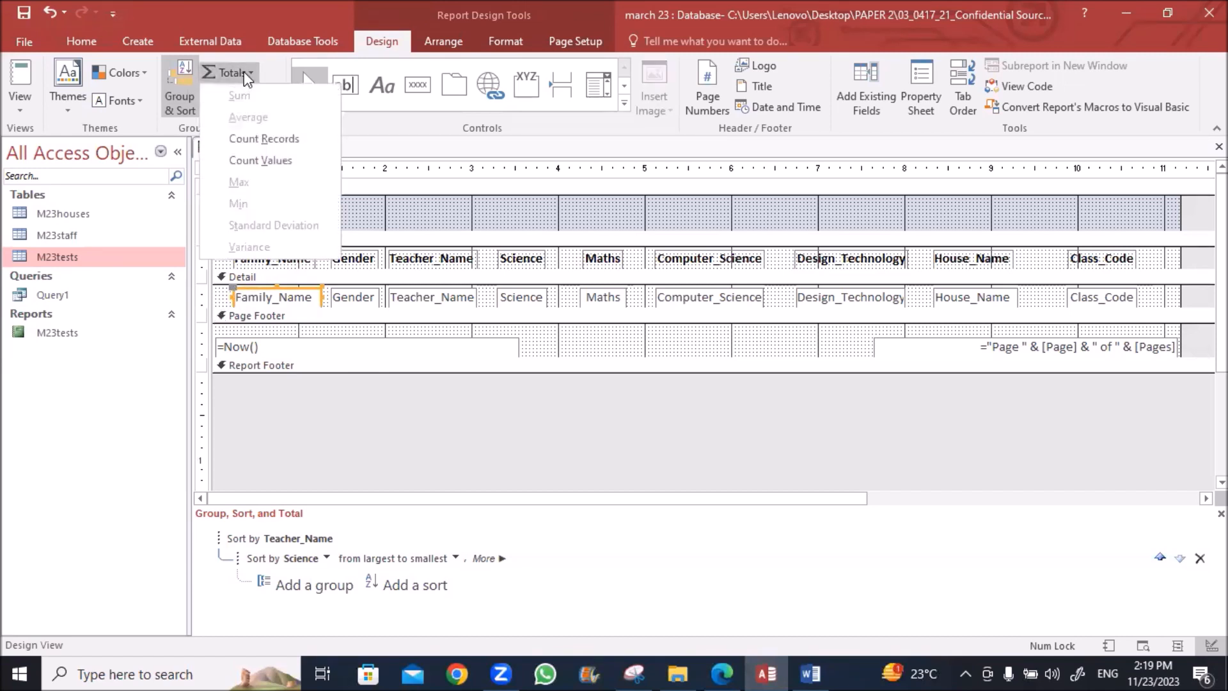
left_click(252, 140)
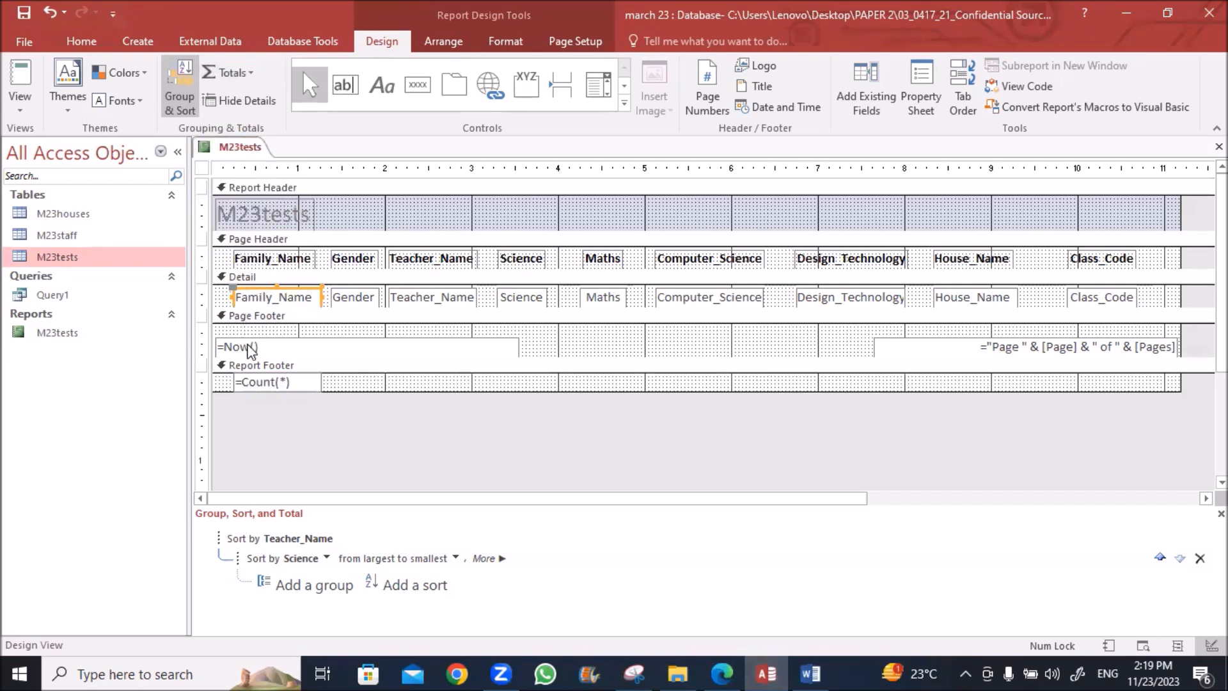
Step: Delete the =Now() date box and the page number box from the page footer
left_click(332, 346)
key("Delete")
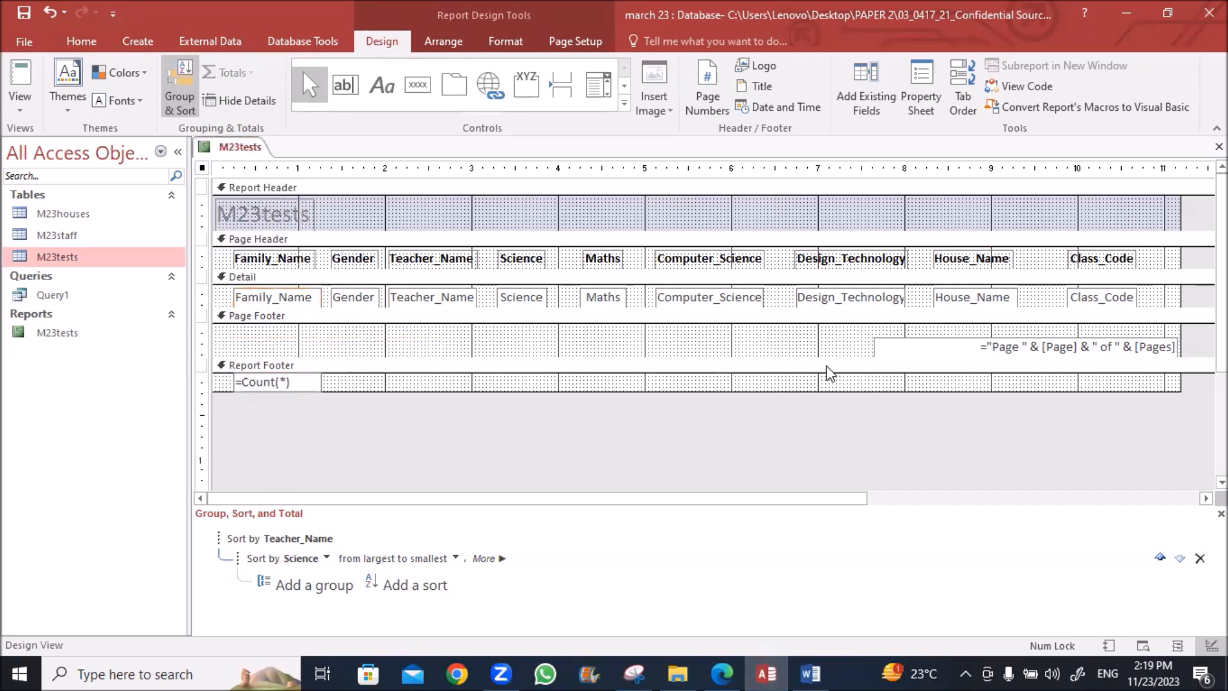
left_click(877, 346)
key("Delete")
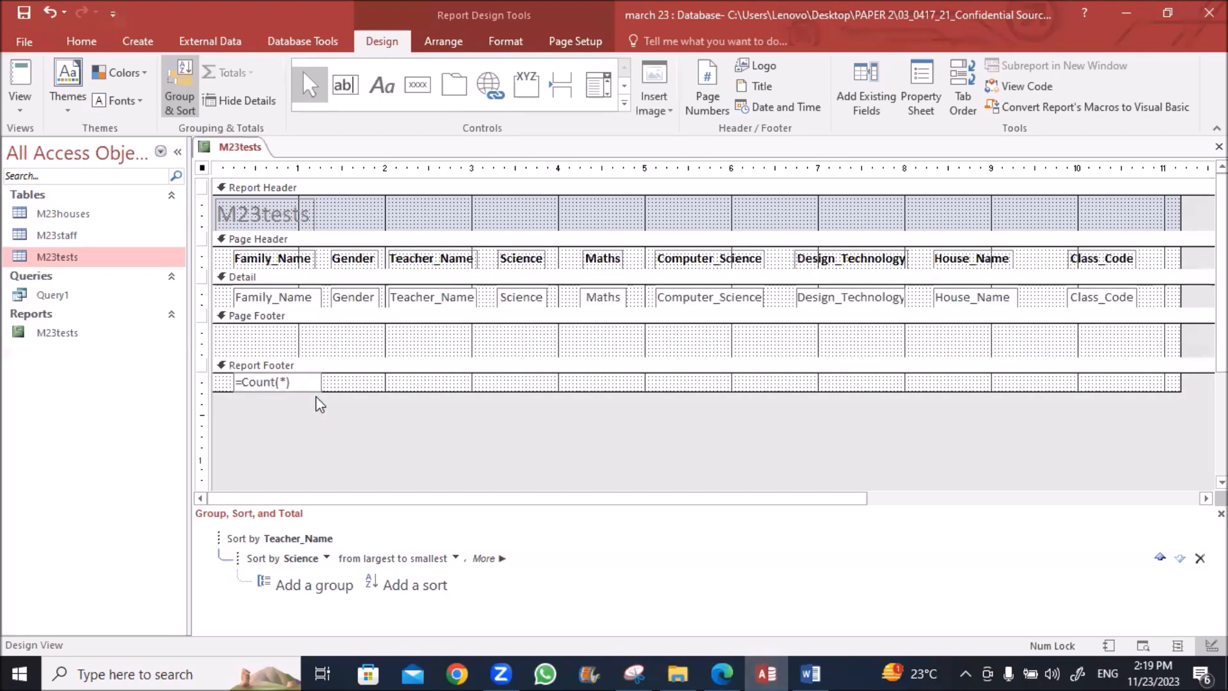
Step: Move the =Count(*) box in the report footer to the right, starting at about 2.5 inches on the ruler
left_click(315, 388)
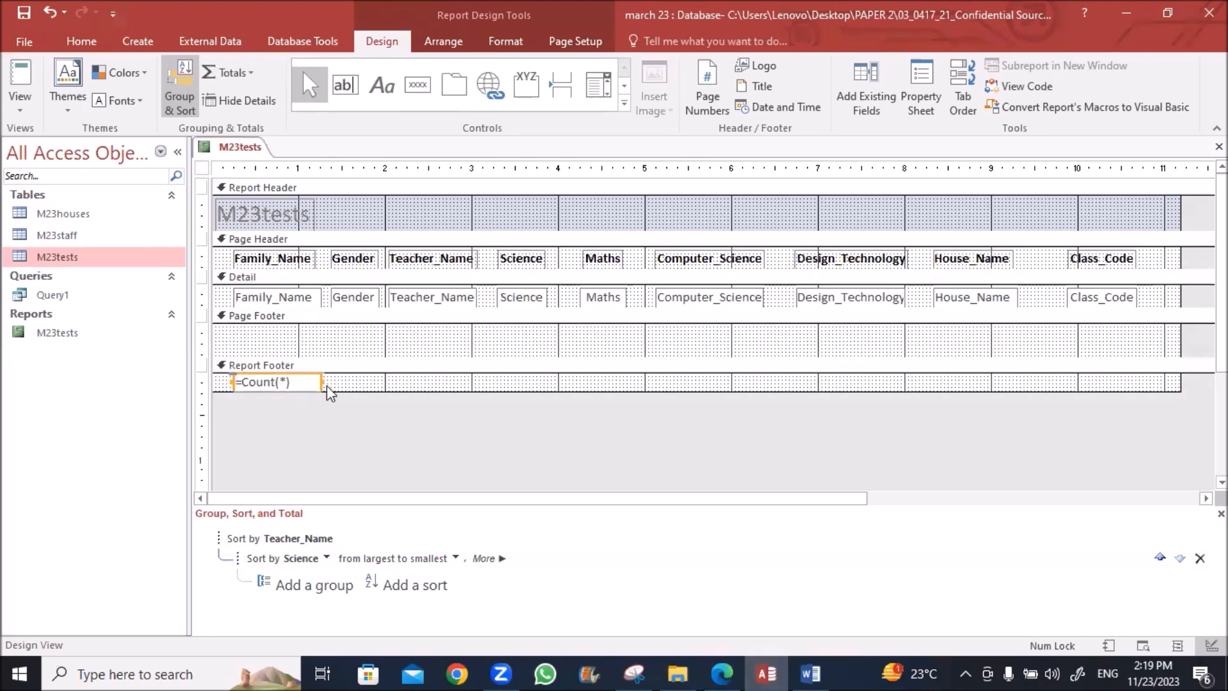
key("Right")
key("Right")
key("Right")
key("Right")
key("Right")
key("Right")
key("Right")
key("Right")
key("Right")
key("Right")
key("Right")
key("Right")
key("Right")
key("Right")
key("Right")
key("Right")
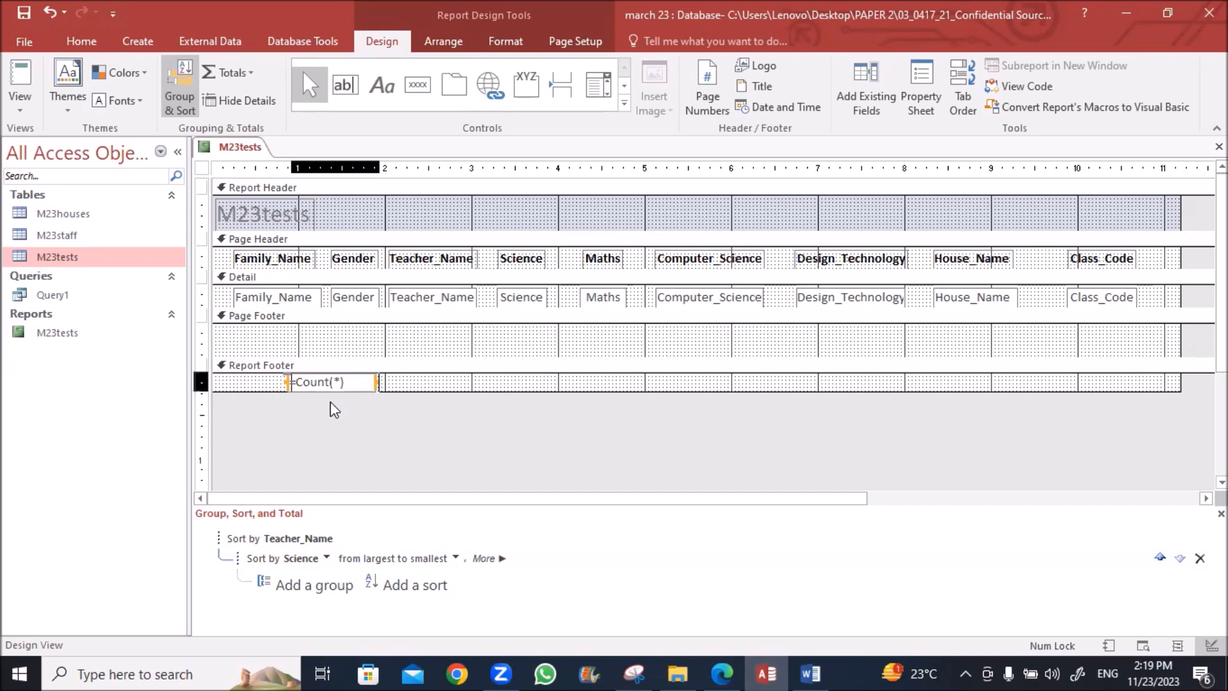
key("Right")
key("Right")
key("Right")
key("Right")
key("Right")
key("Right")
key("Right")
key("Right")
key("Right")
key("Right")
key("Right")
key("Right")
key("Right")
key("Right")
key("Right")
key("Right")
left_click(365, 456)
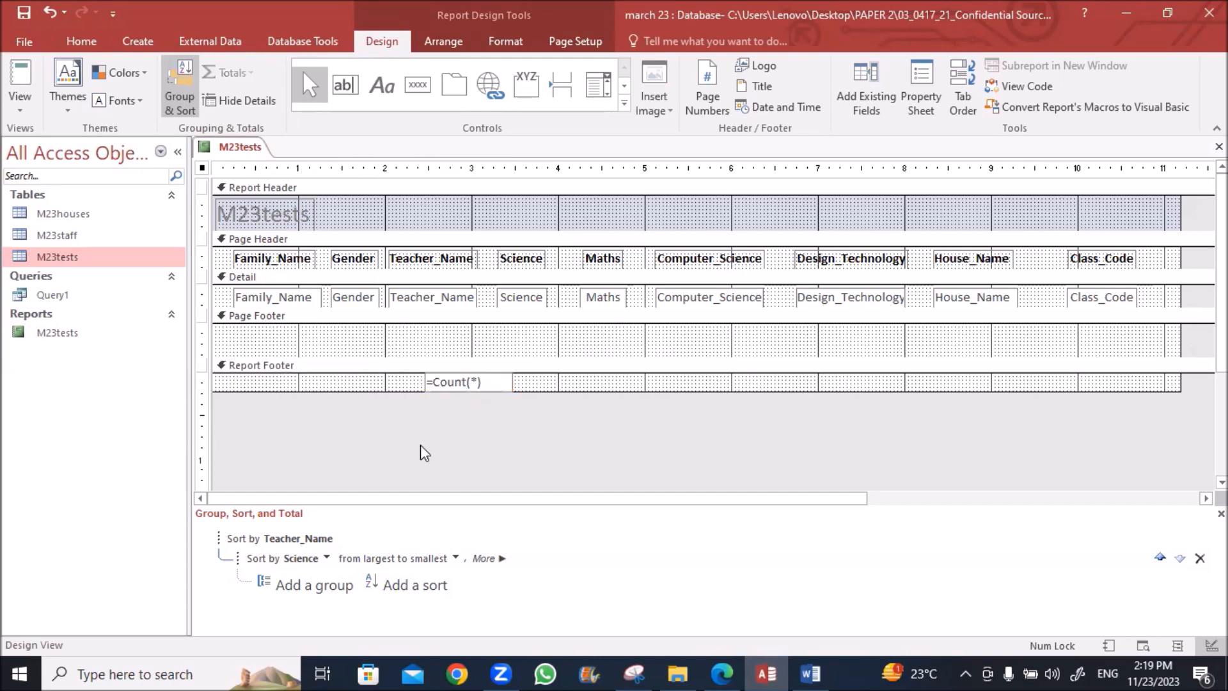
Step: Copy the label text "New science group size" from question 22 of the exam paper in Edge, and return to Access
left_click(722, 674)
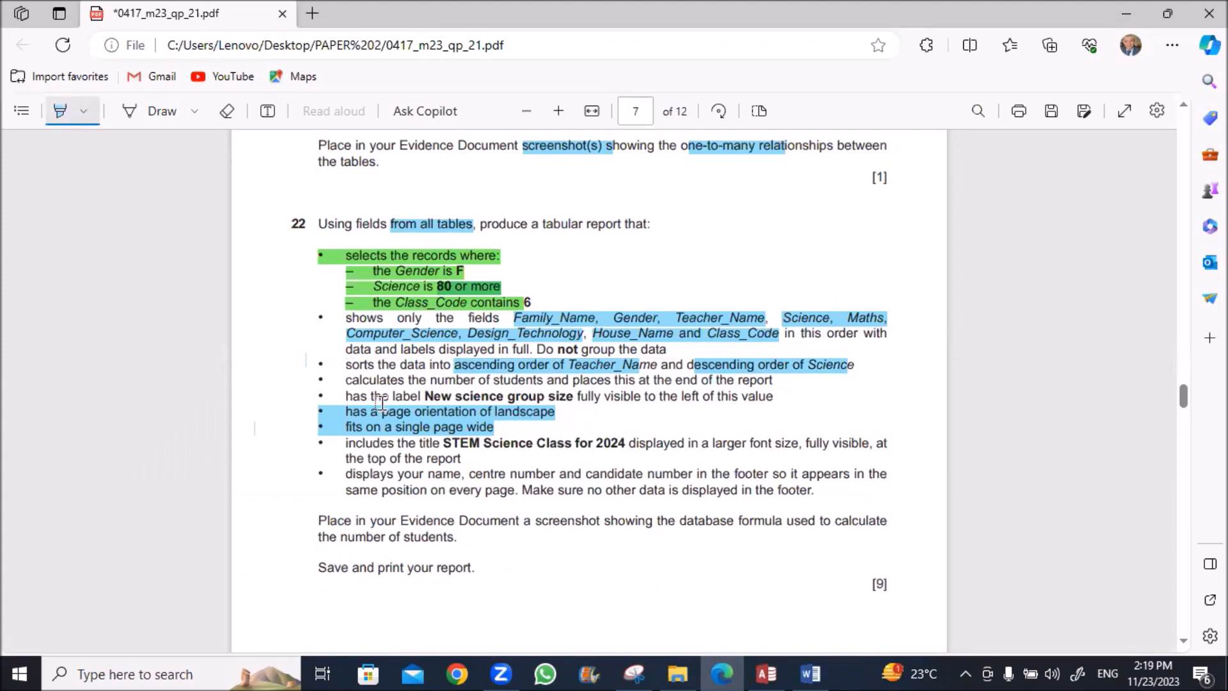
left_click(62, 111)
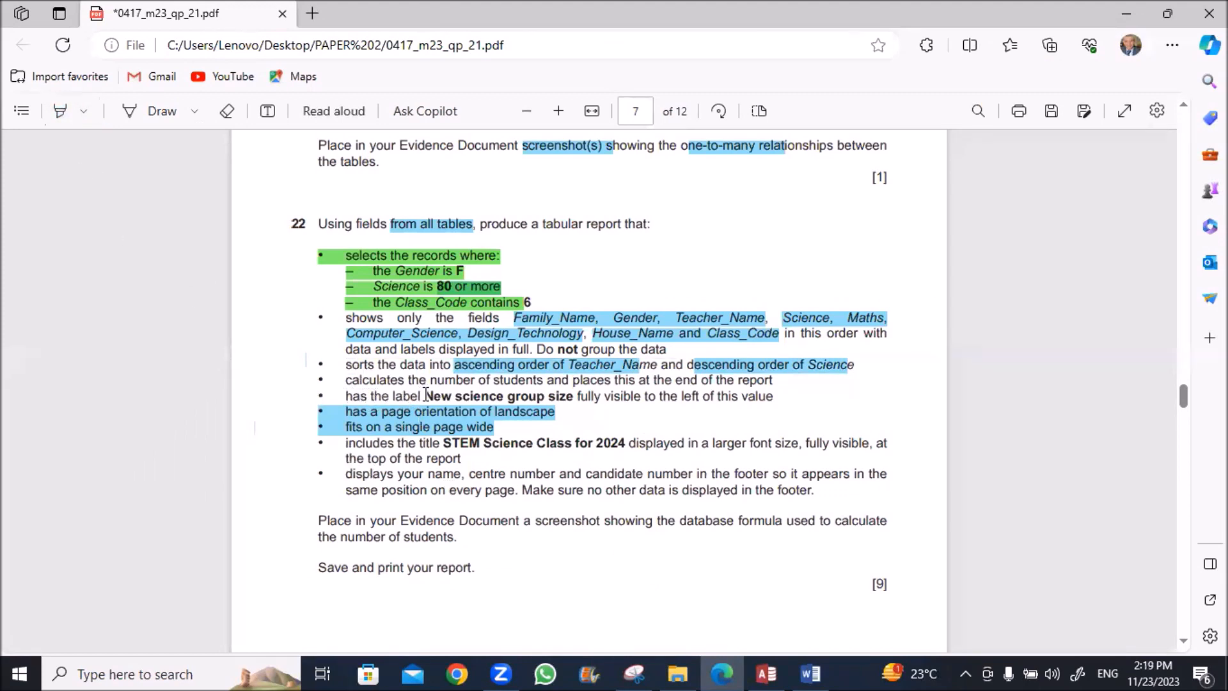
left_click_drag(441, 393, 573, 398)
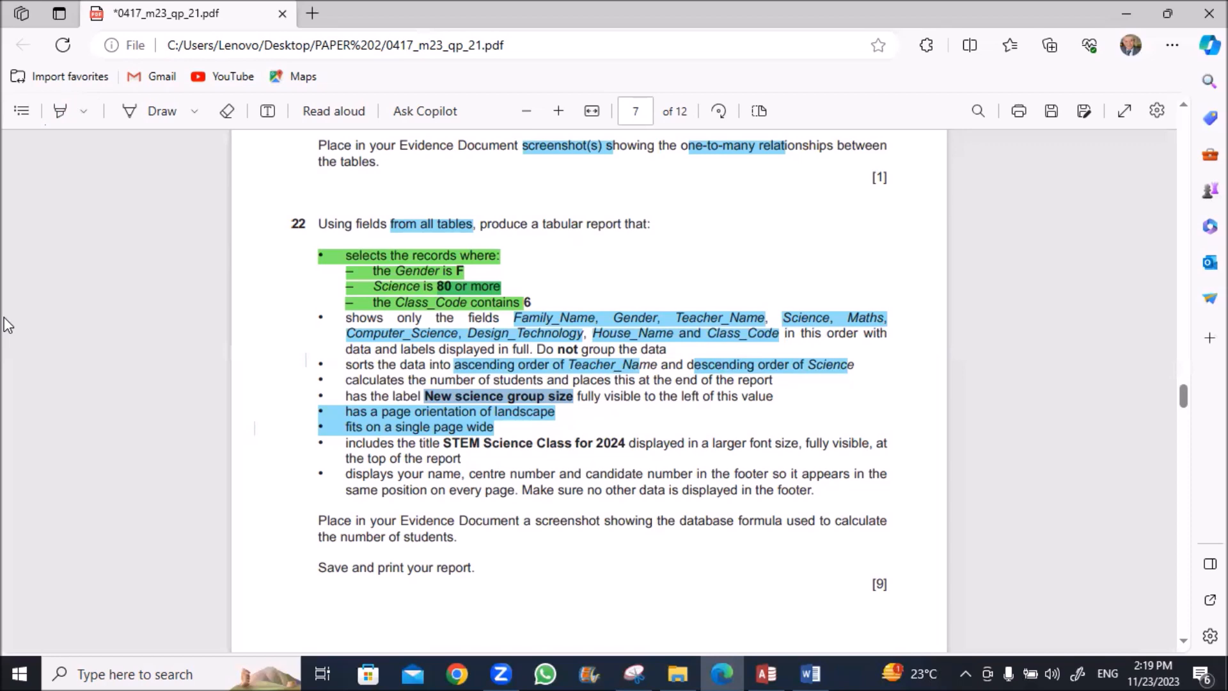
key("alt+Tab")
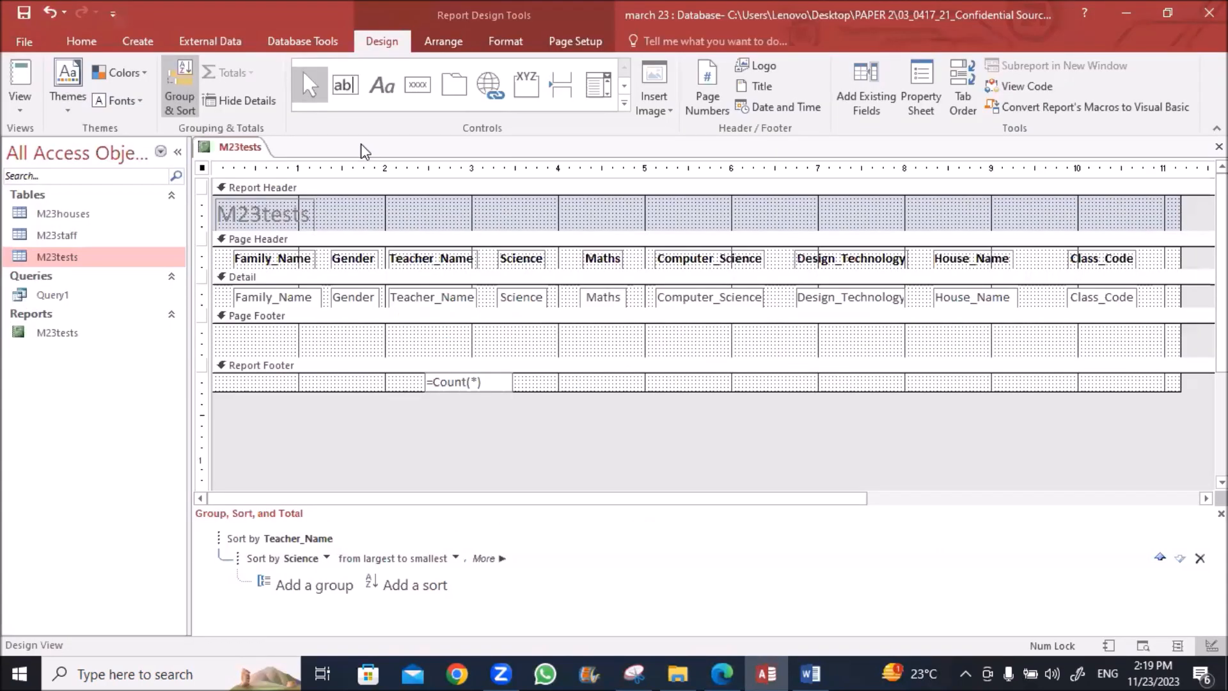
Step: Insert a label about 1.9 inches wide directly left of the =Count(*) box, reading "New science group size"
left_click(394, 89)
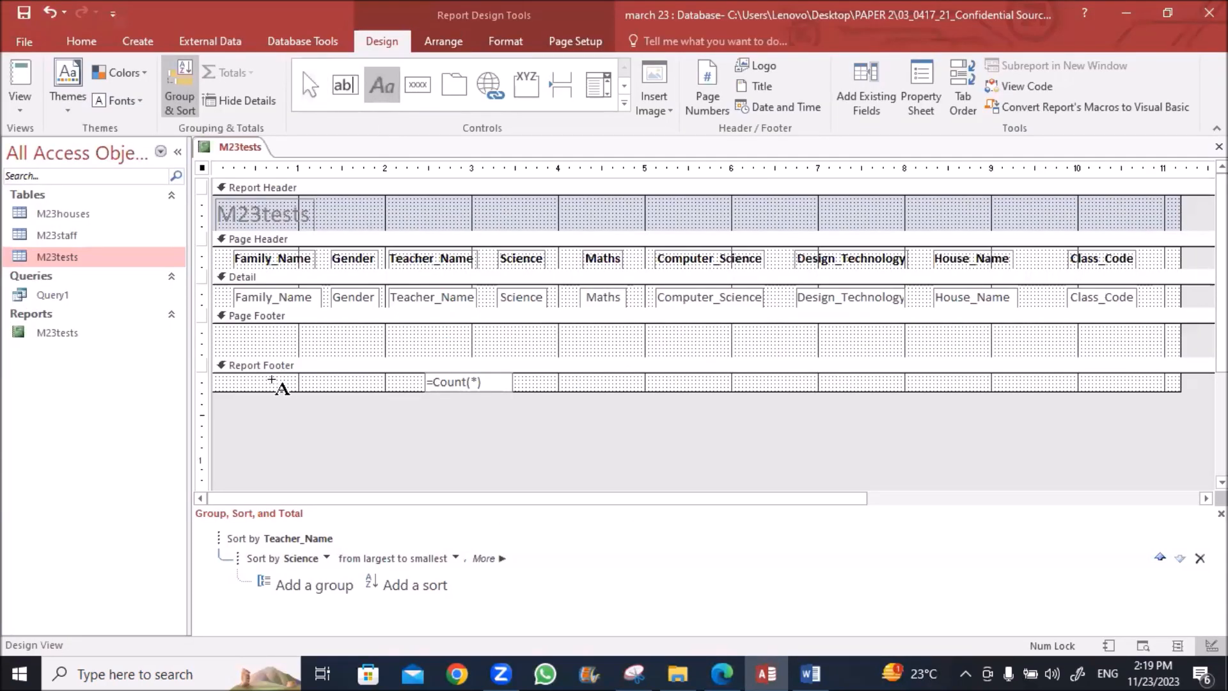
left_click_drag(258, 377, 422, 392)
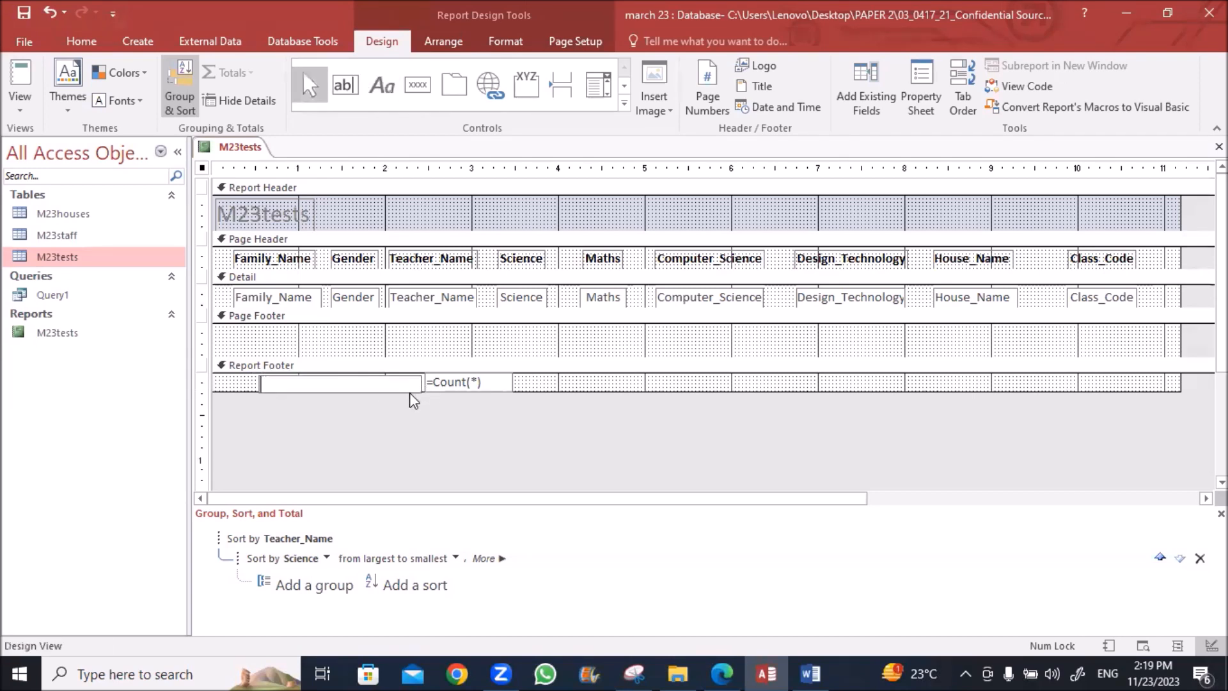
type("New science group size")
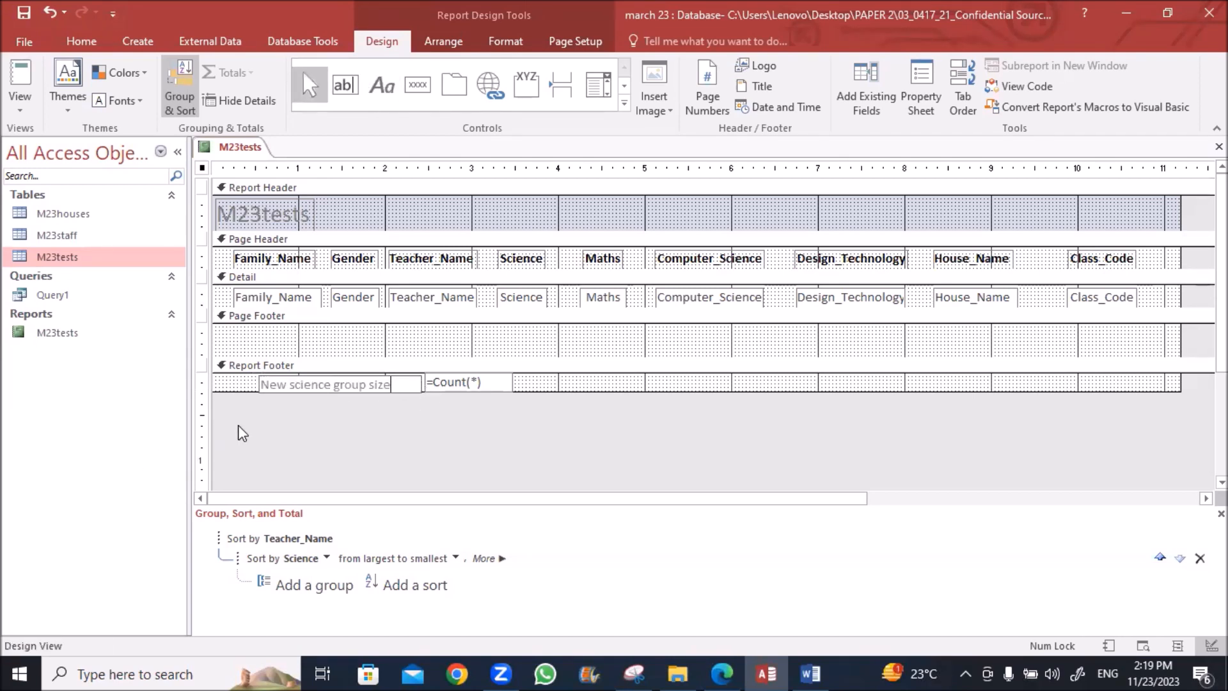
Step: Make the New science group size label and the =Count(*) box black and bold, and increase their height slightly
left_click_drag(250, 390, 475, 387)
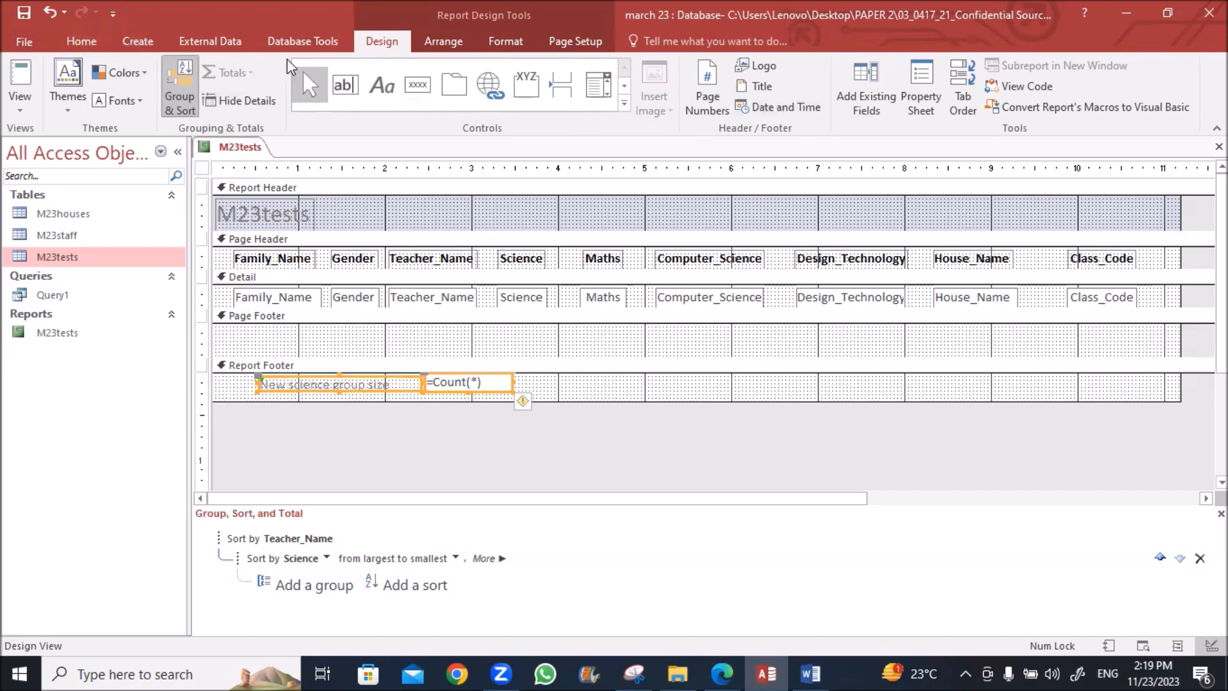
left_click(81, 41)
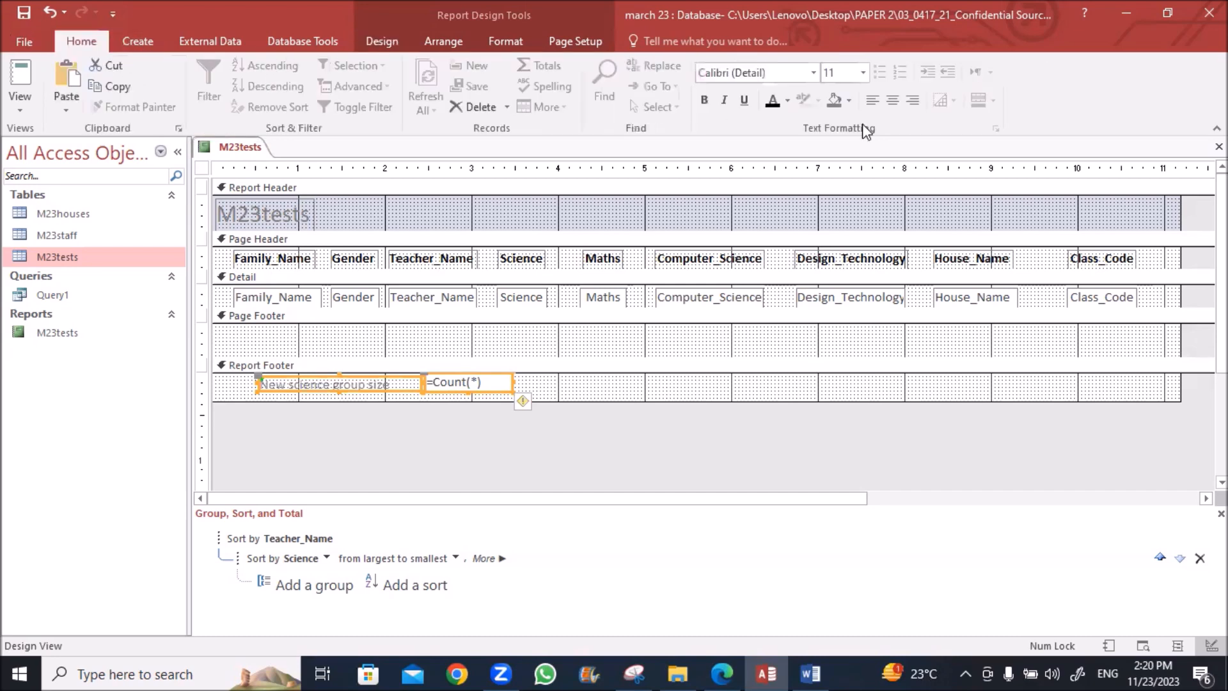
left_click(772, 101)
left_click(703, 99)
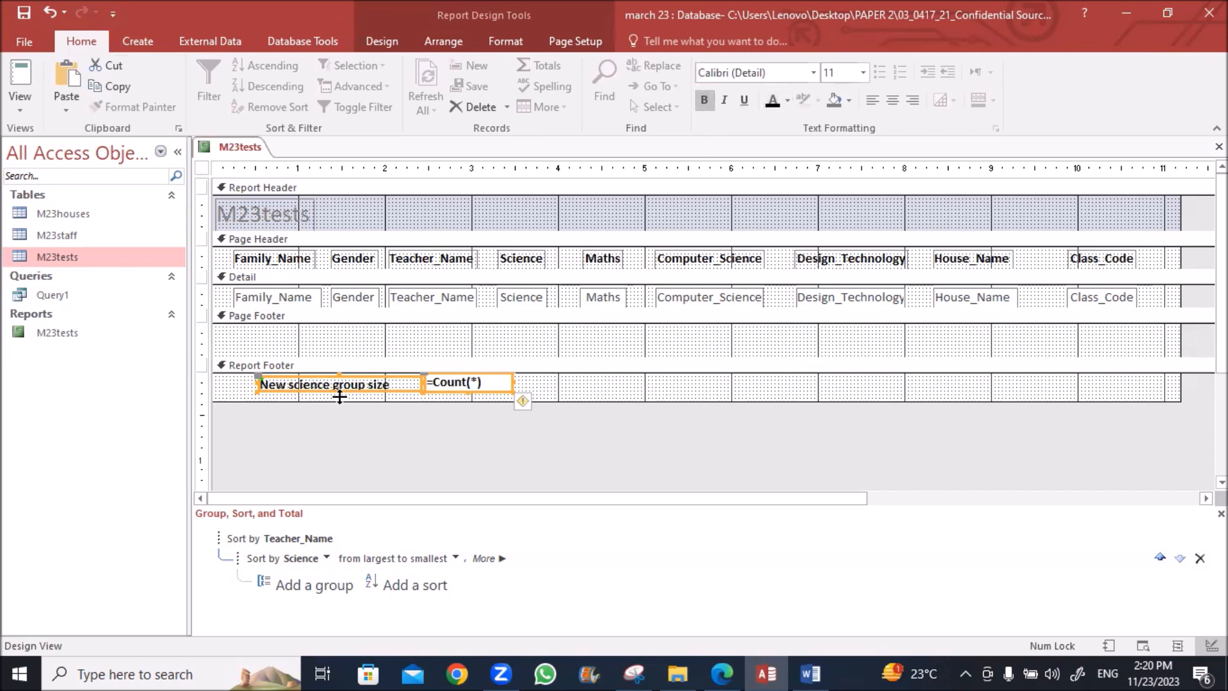
left_click_drag(338, 388, 338, 397)
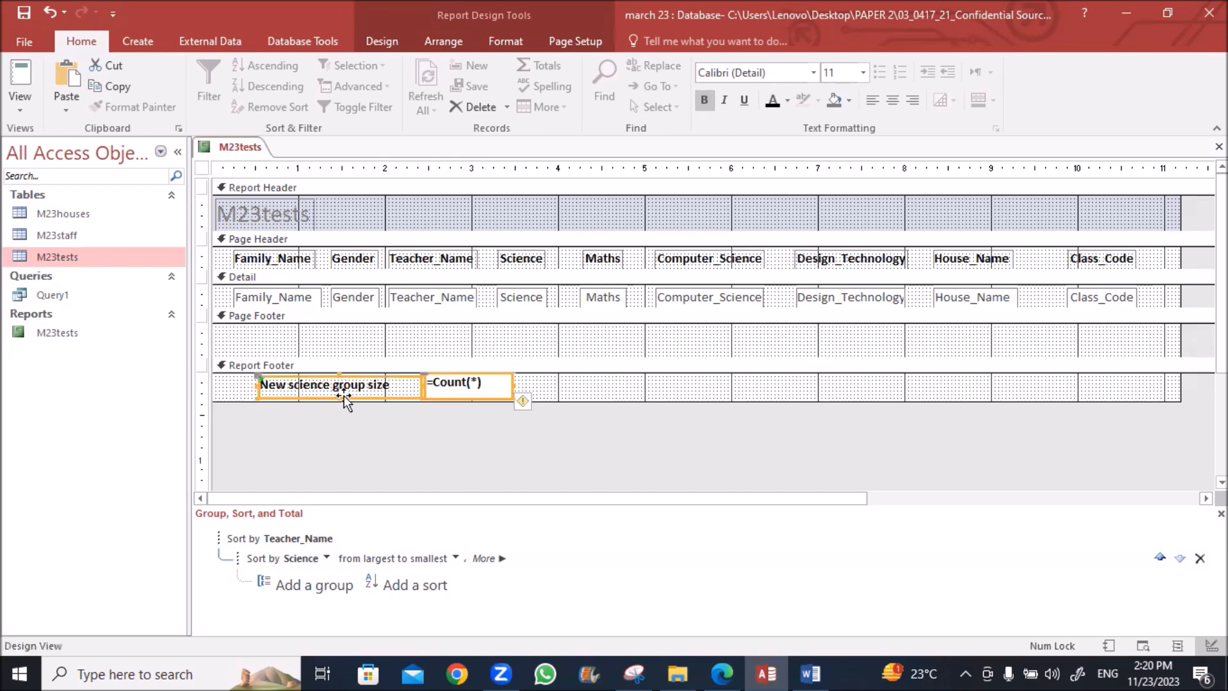
Step: Right-align the New science group size label, and left-align the =Count(*) box while levelling it with the label
left_click(249, 422)
left_click(296, 387)
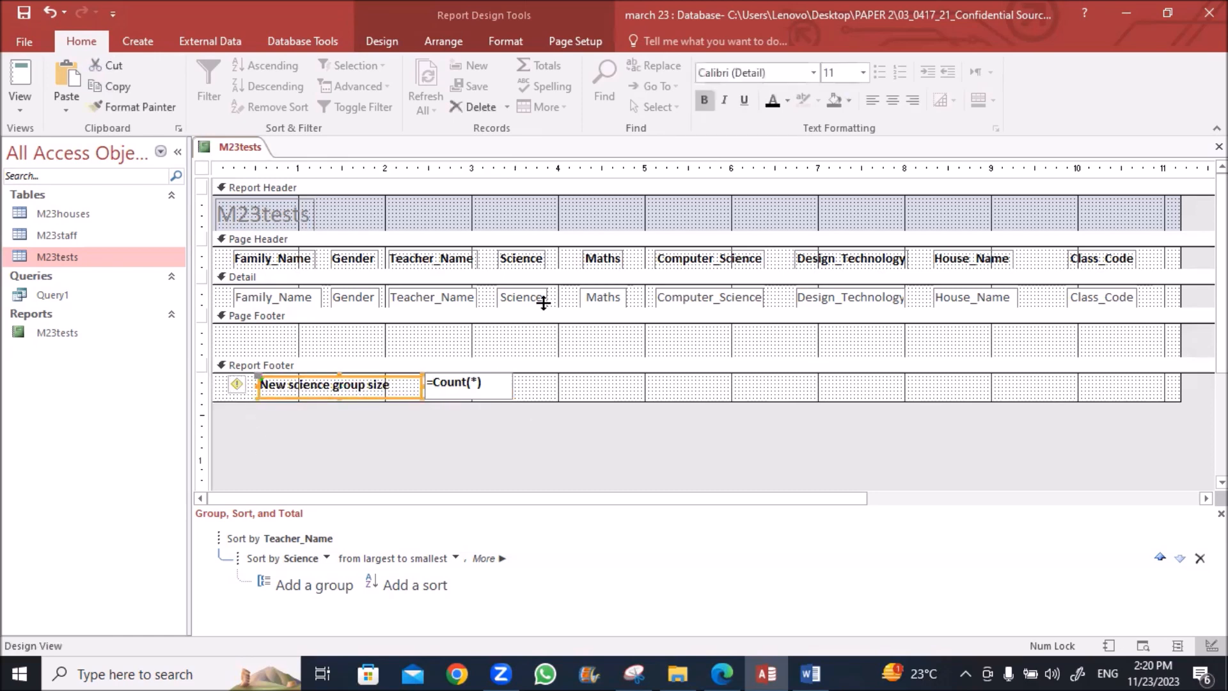
left_click(912, 101)
left_click(509, 385)
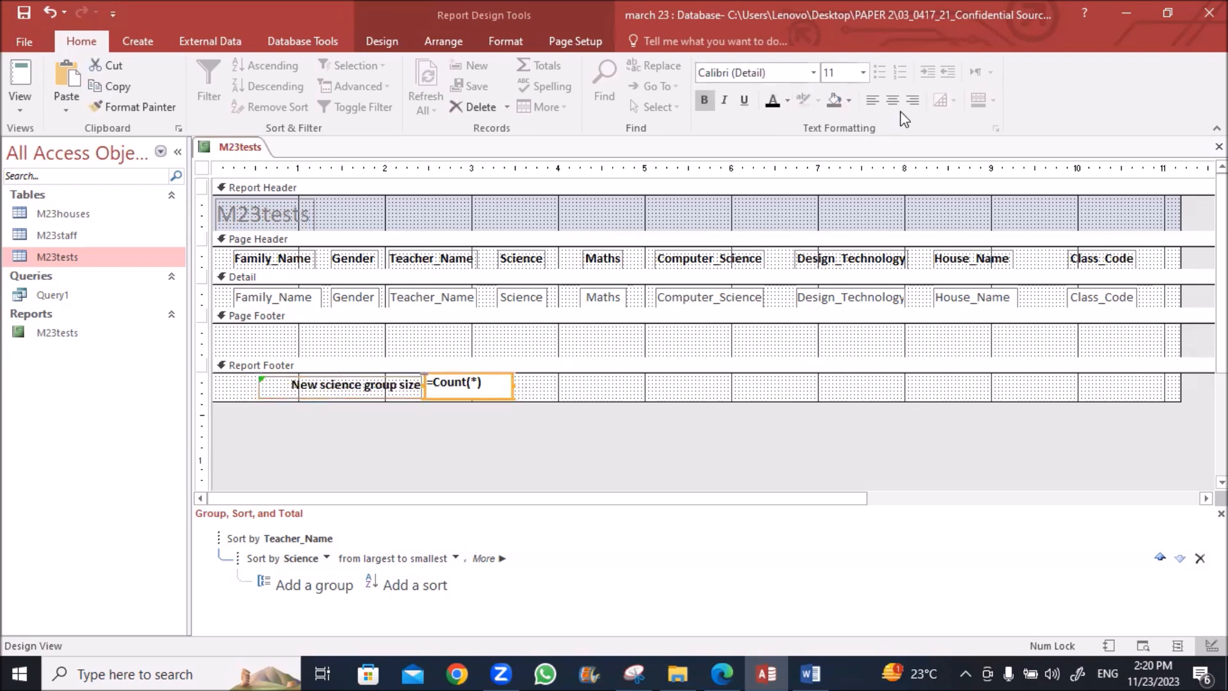
left_click(872, 101)
left_click_drag(468, 397, 468, 395)
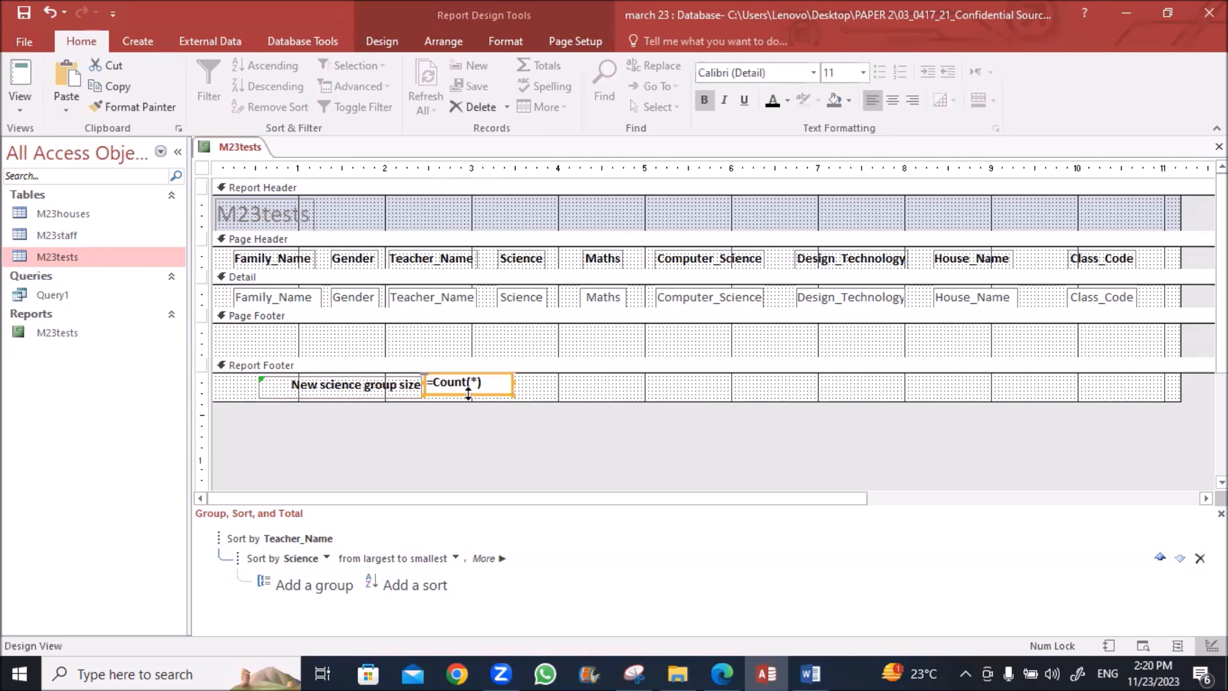
left_click(455, 427)
Step: Examine the group size line at the end of the M23tests report in Print Preview, return to Design View and close Group, Sort, and Total
right_click(242, 149)
key("Escape")
right_click(240, 148)
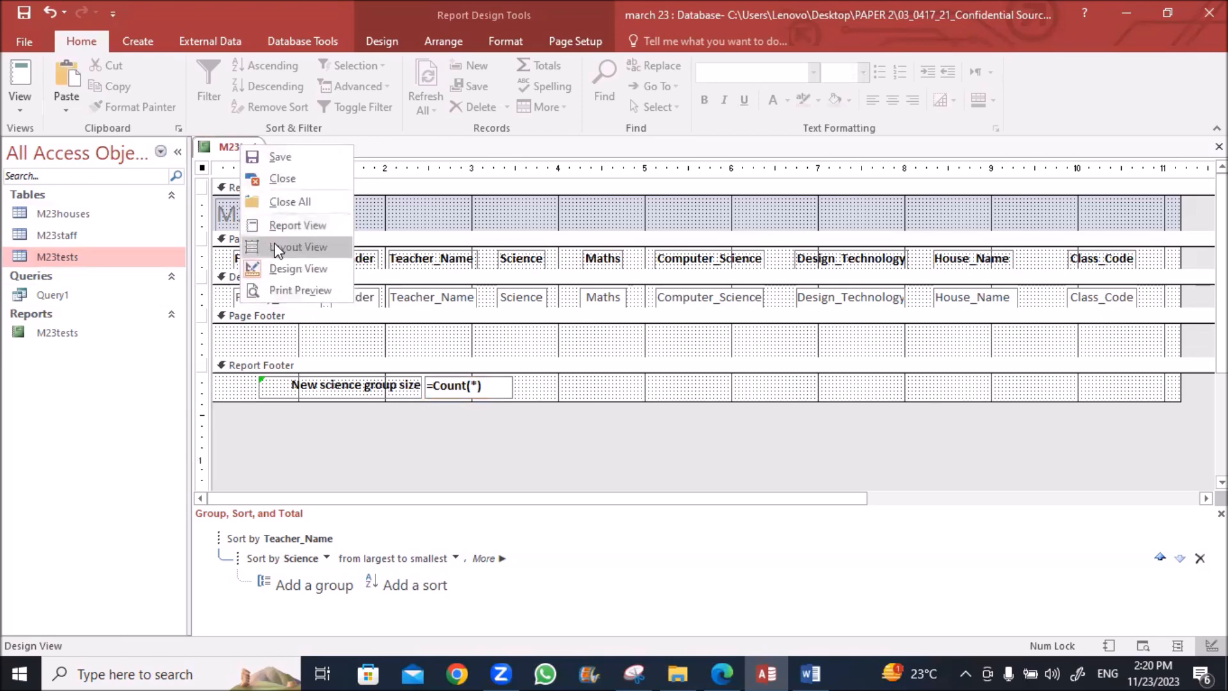
left_click(281, 291)
scroll(870, 421, "down", 10)
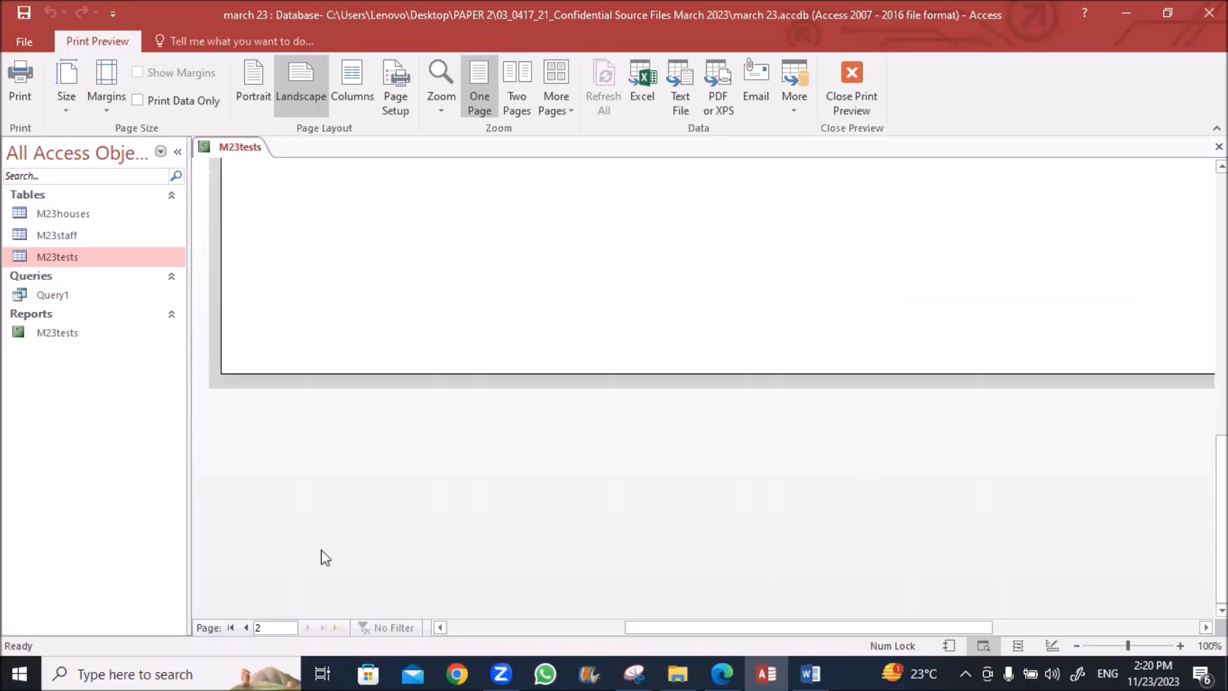
scroll(325, 511, "down", 5)
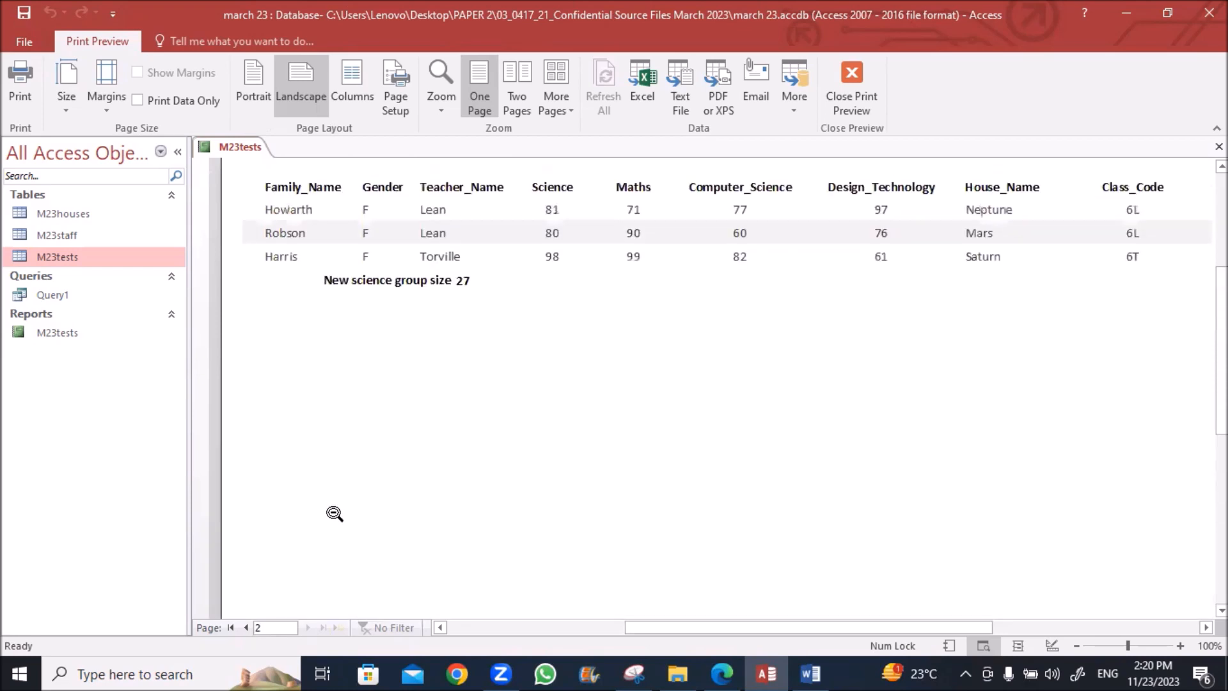
scroll(384, 448, "up", 1)
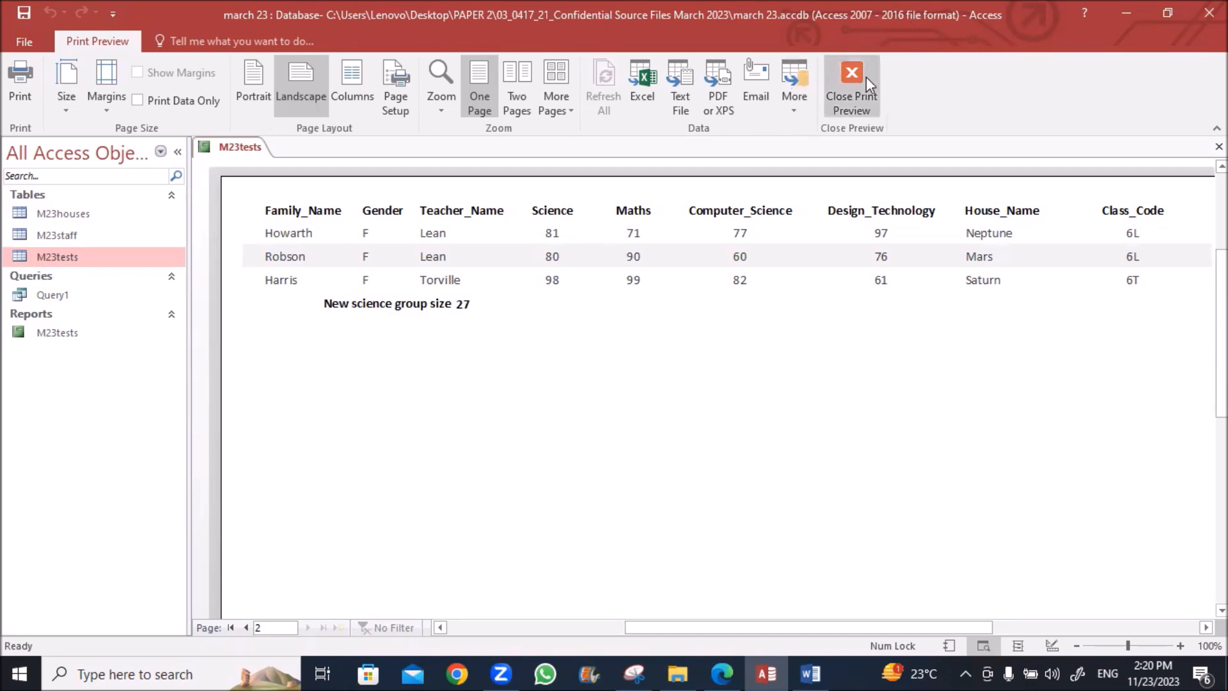
left_click(842, 77)
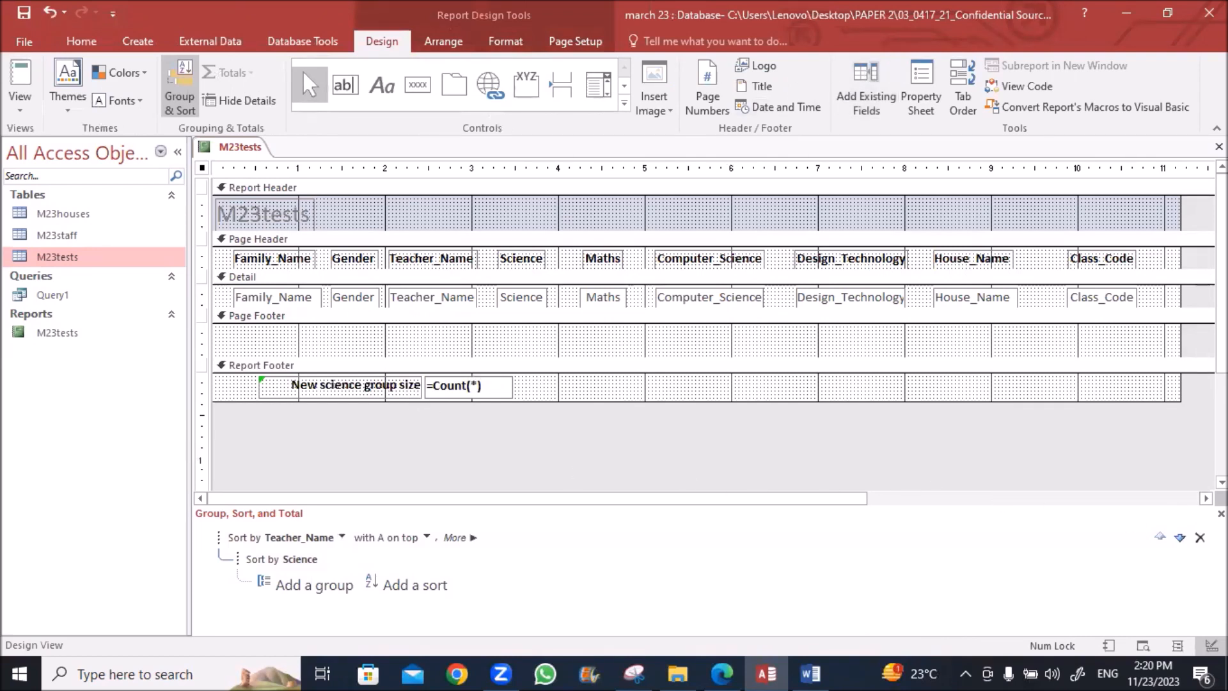
left_click(1200, 537)
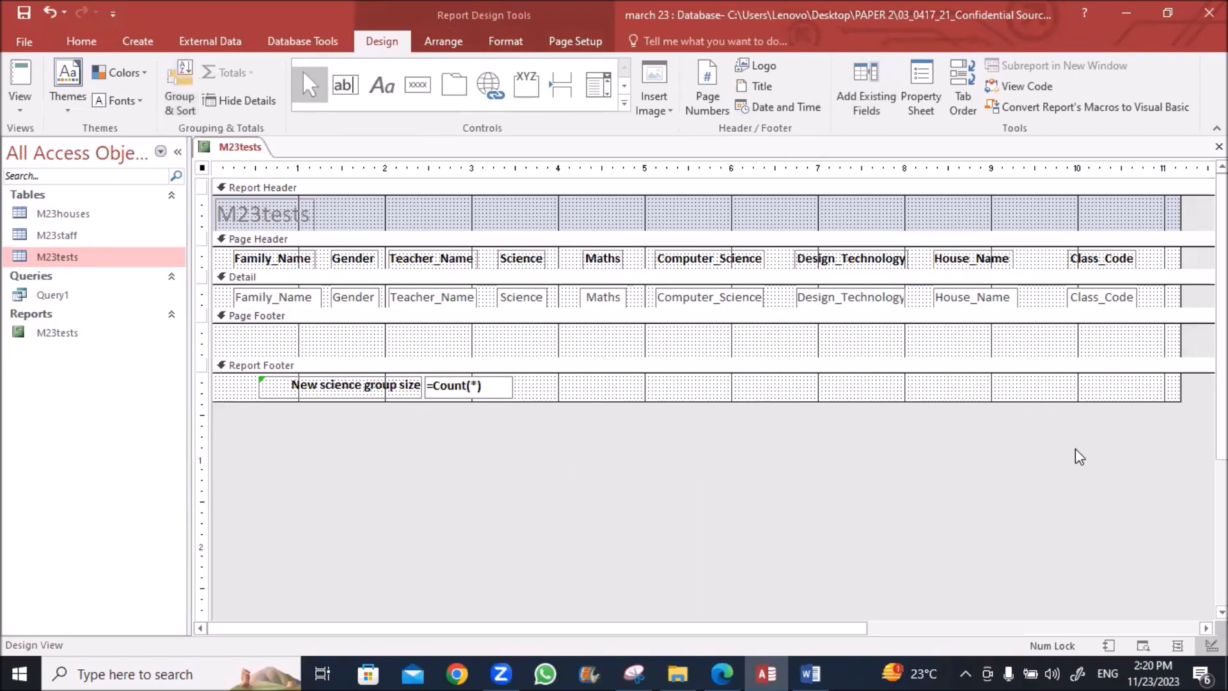
Step: Copy the title text "STEM Science Class for 2024" from question 22 of the exam paper in Edge, and return to Access
left_click(721, 673)
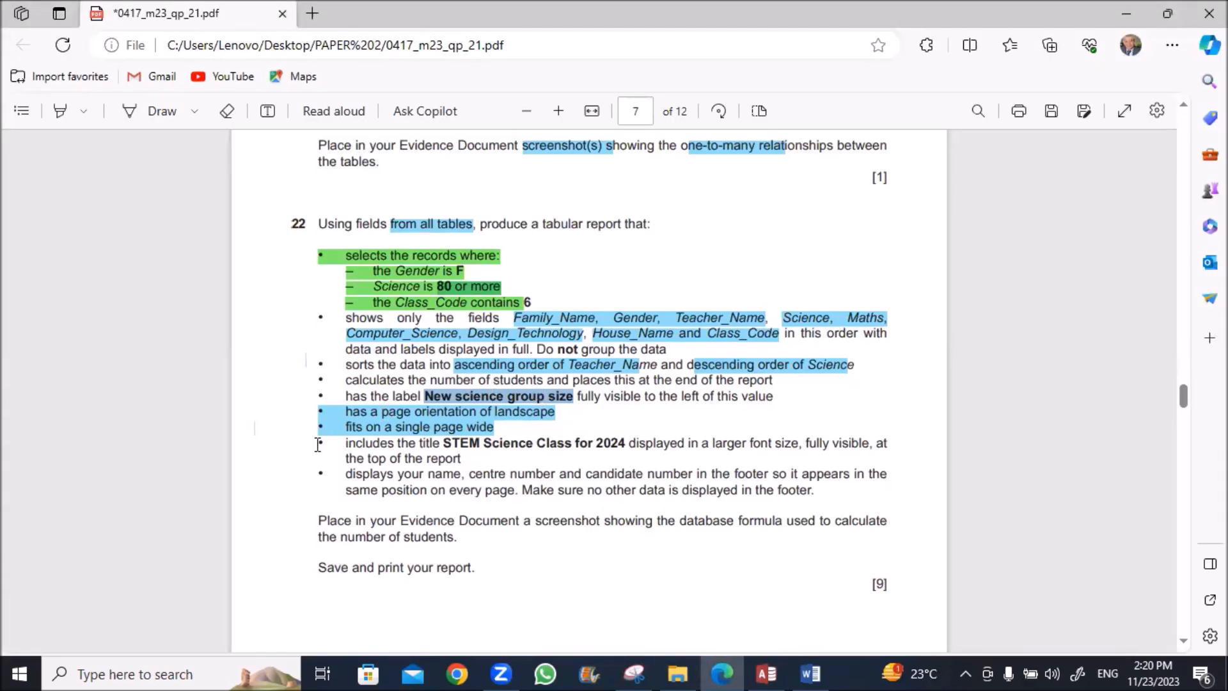
scroll(318, 444, "down", 1)
left_click_drag(450, 357, 617, 360)
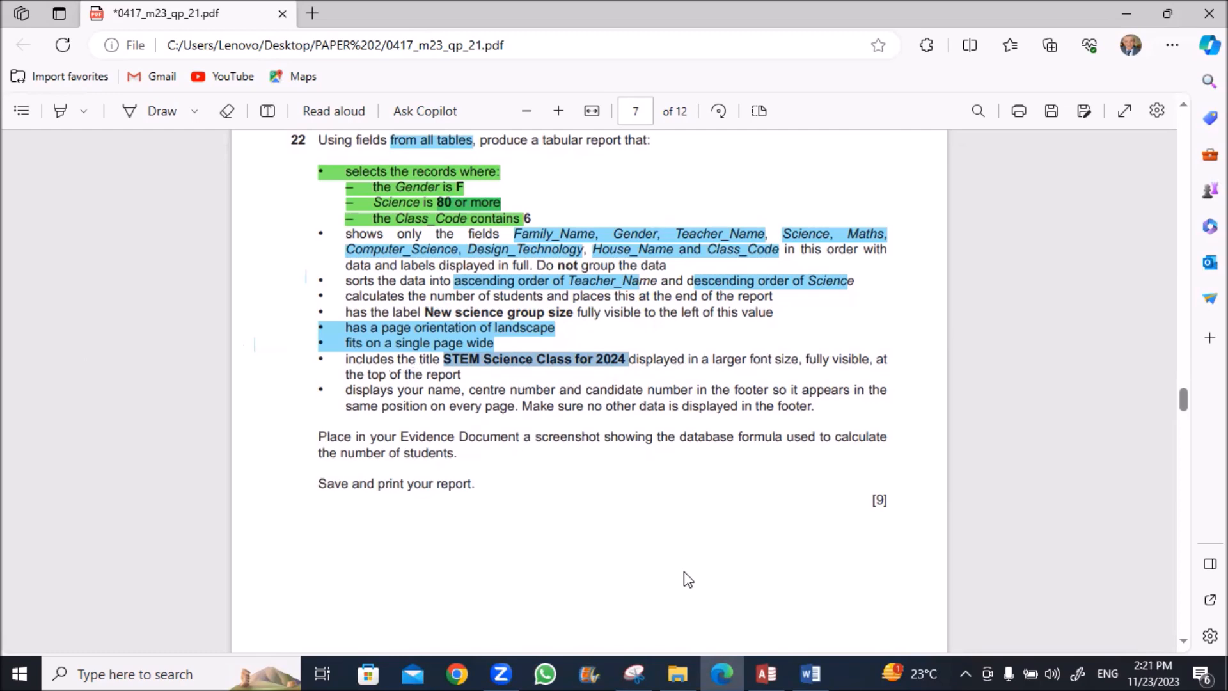
left_click(765, 673)
Step: Replace the title in the report header with "STEM Science Class for 2024" and select the title label
left_click(261, 212)
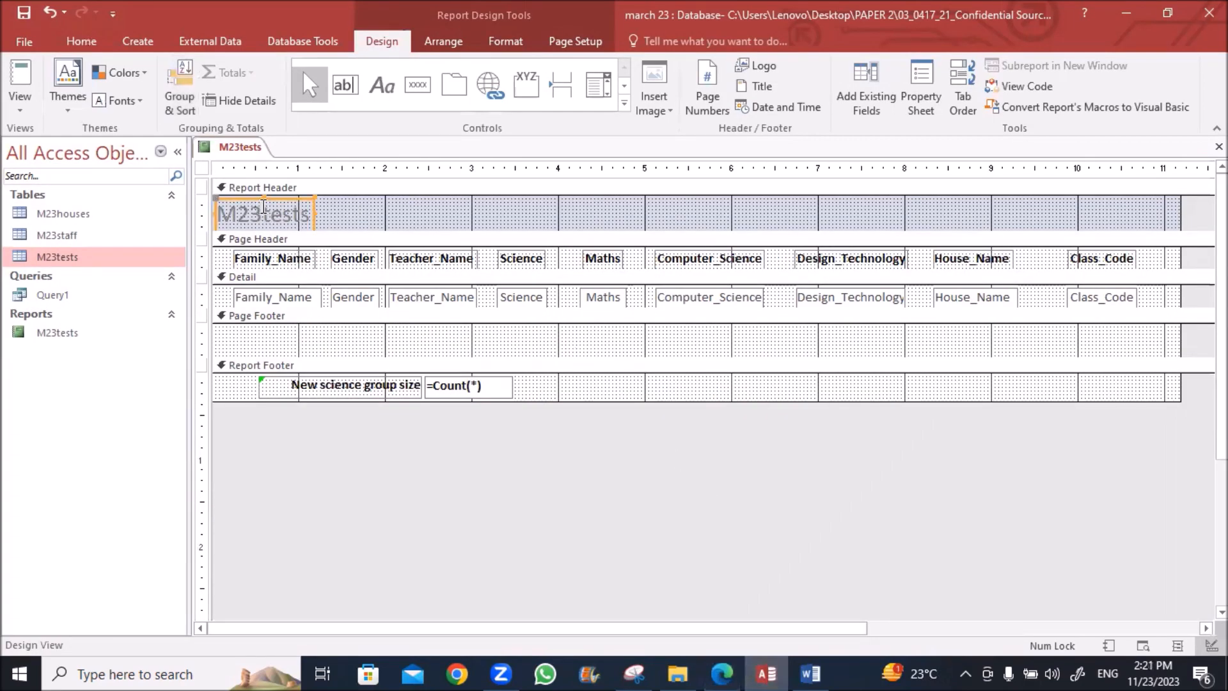
double_click(261, 209)
double_click(269, 207)
type("STEM Science Class for 2024")
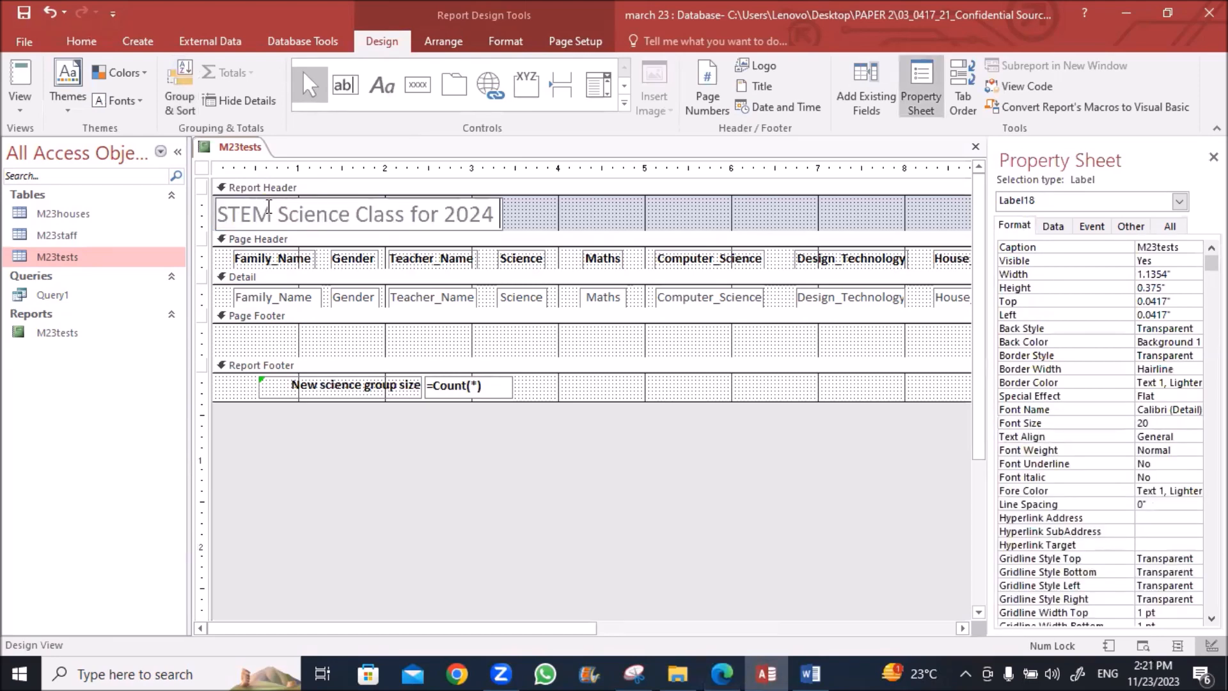
left_click(554, 220)
left_click(492, 215)
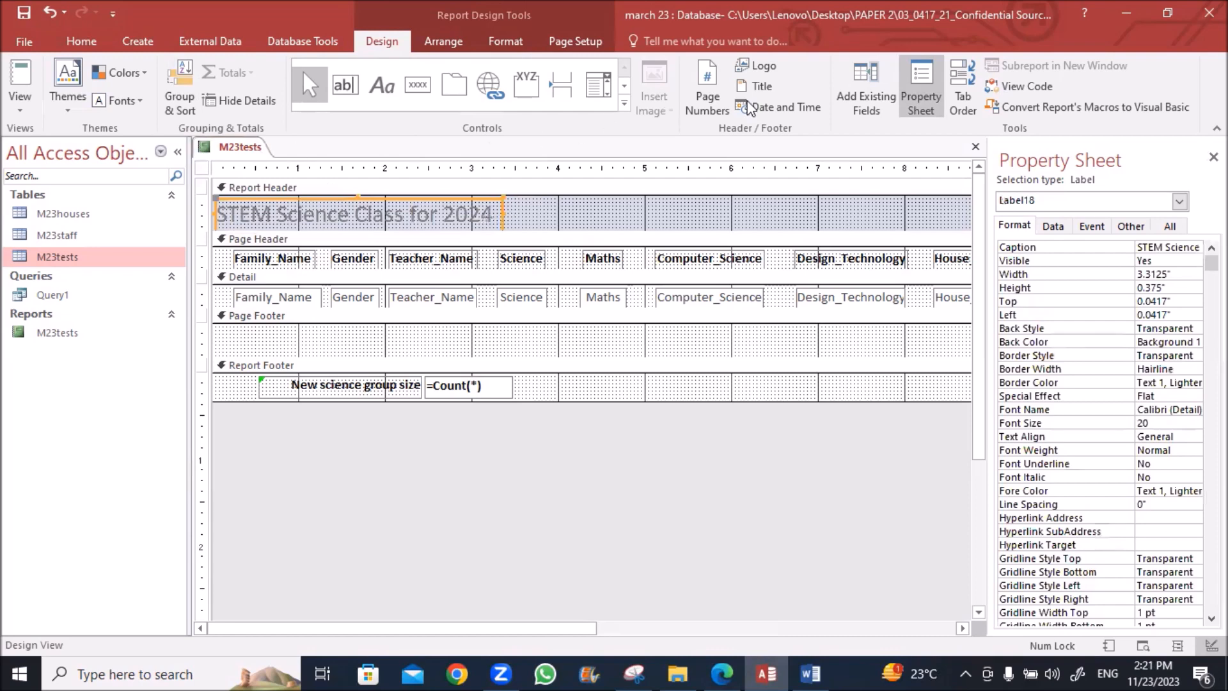
Step: Make the STEM Science Class for 2024 title black and bold, and widen its label to about 3.6 inches
left_click(81, 40)
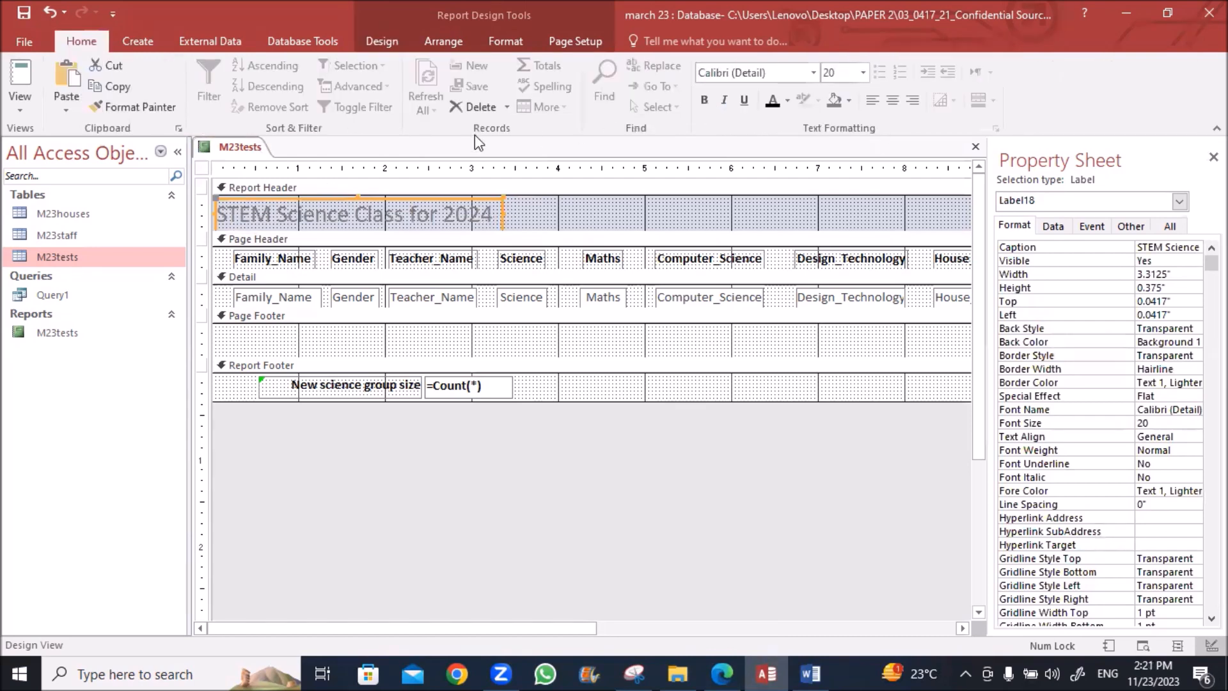
left_click(772, 100)
left_click(704, 100)
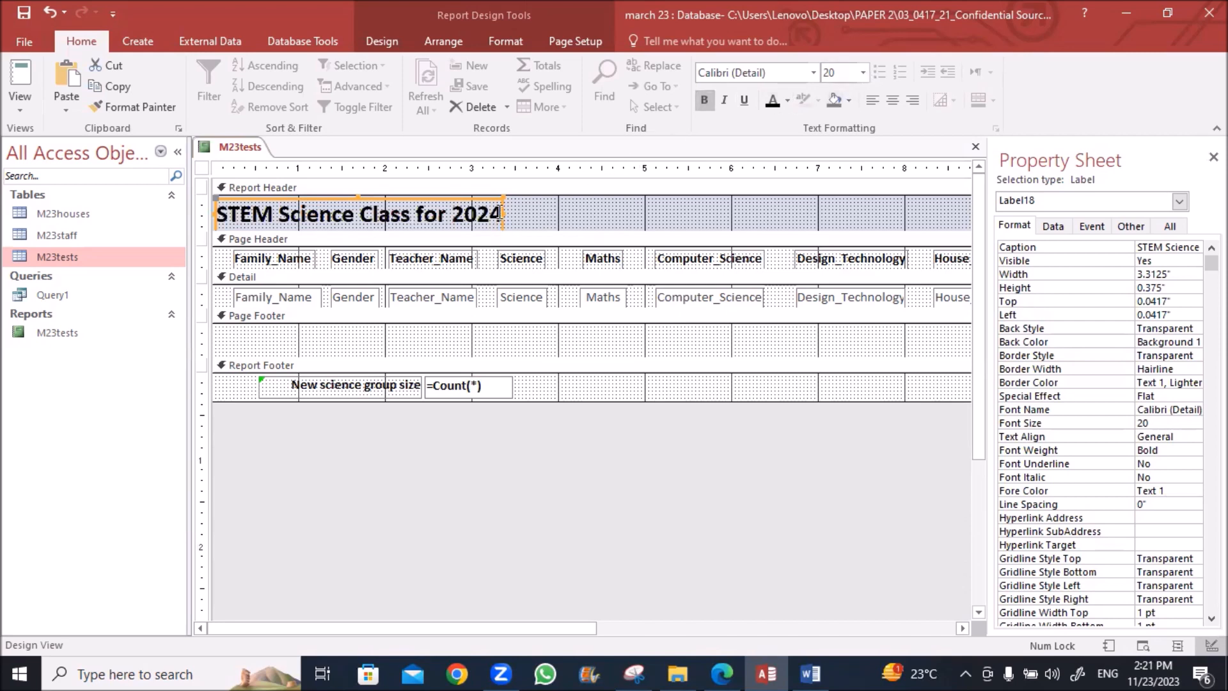
left_click_drag(505, 217, 530, 217)
Step: Read the footer requirement in question 22 of the exam paper in Edge, and return to Access
left_click(718, 672)
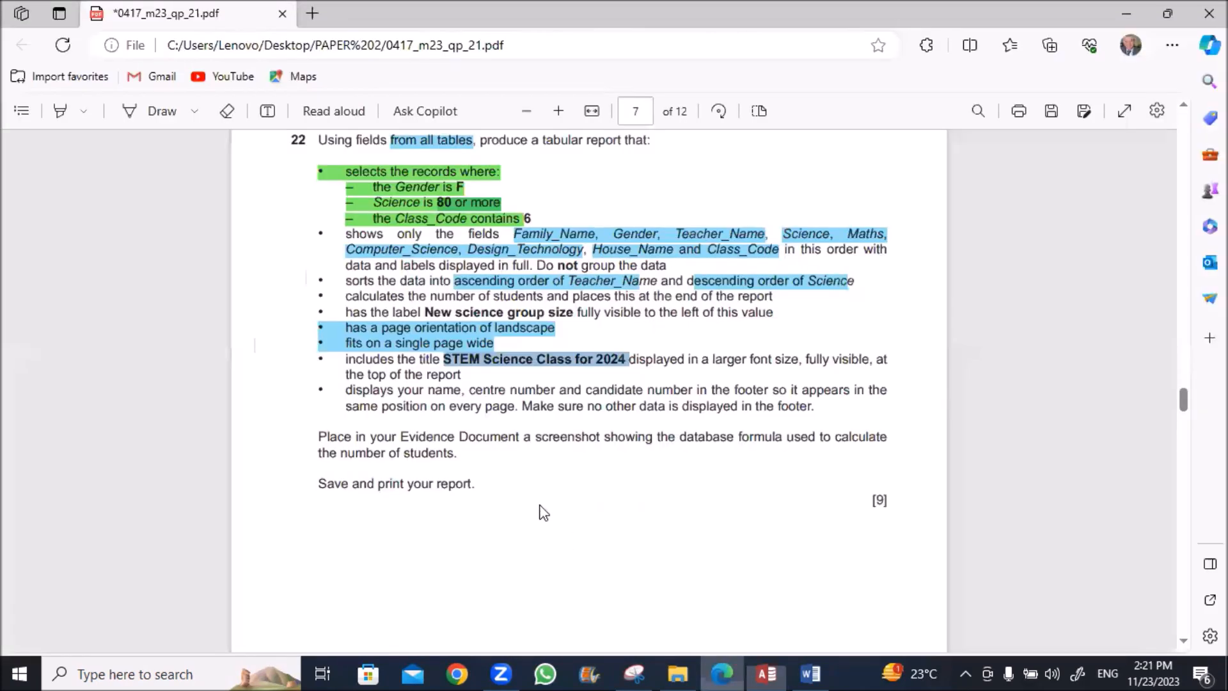
left_click_drag(431, 392, 702, 385)
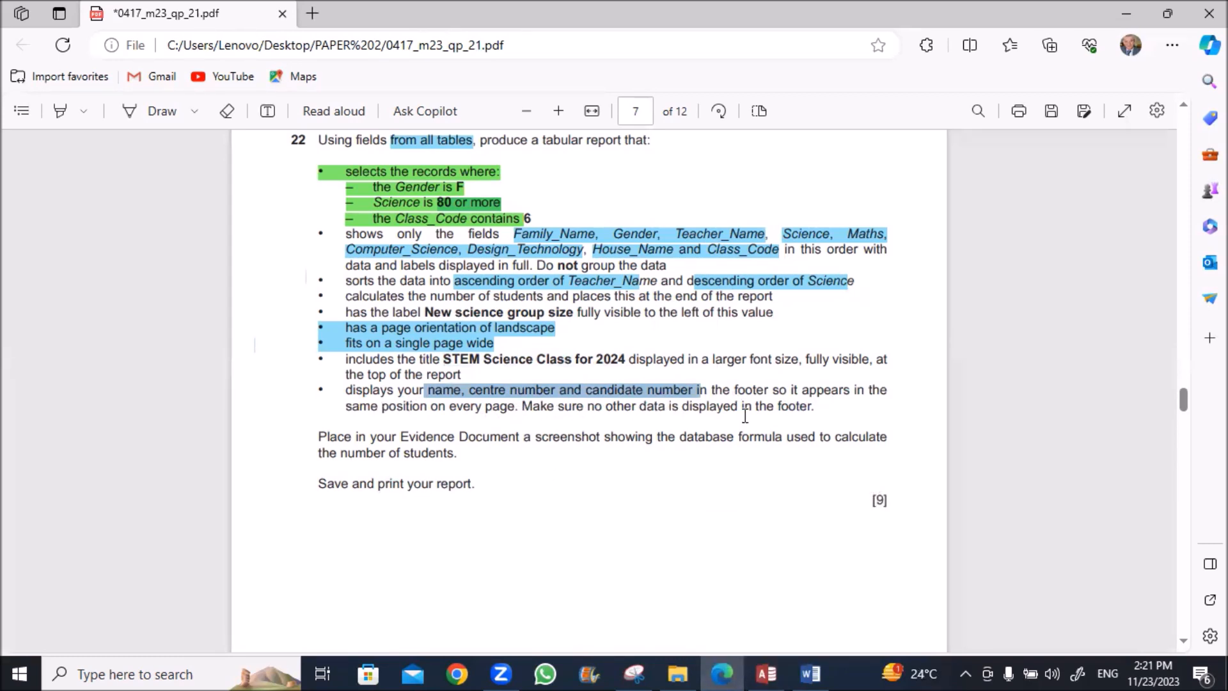
left_click(765, 673)
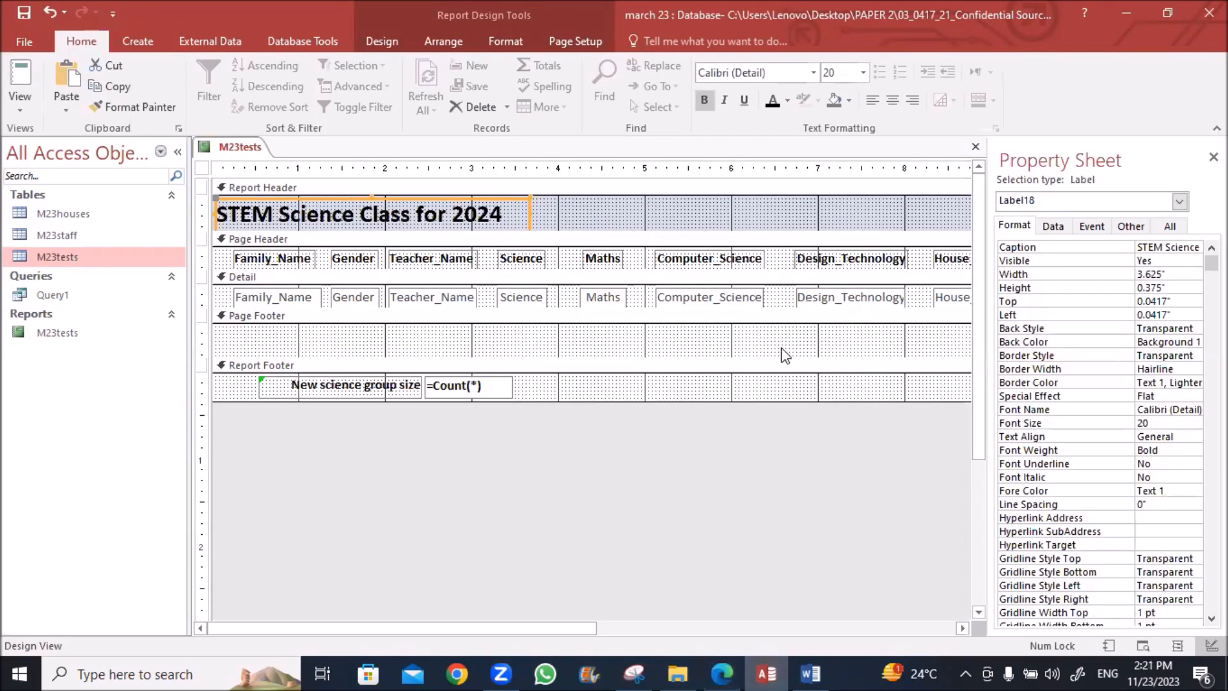
Step: Close the Property Sheet and insert a label about 2.1 inches wide near the page footer's right end with the candidate's name, centre number and candidate number
left_click(1213, 157)
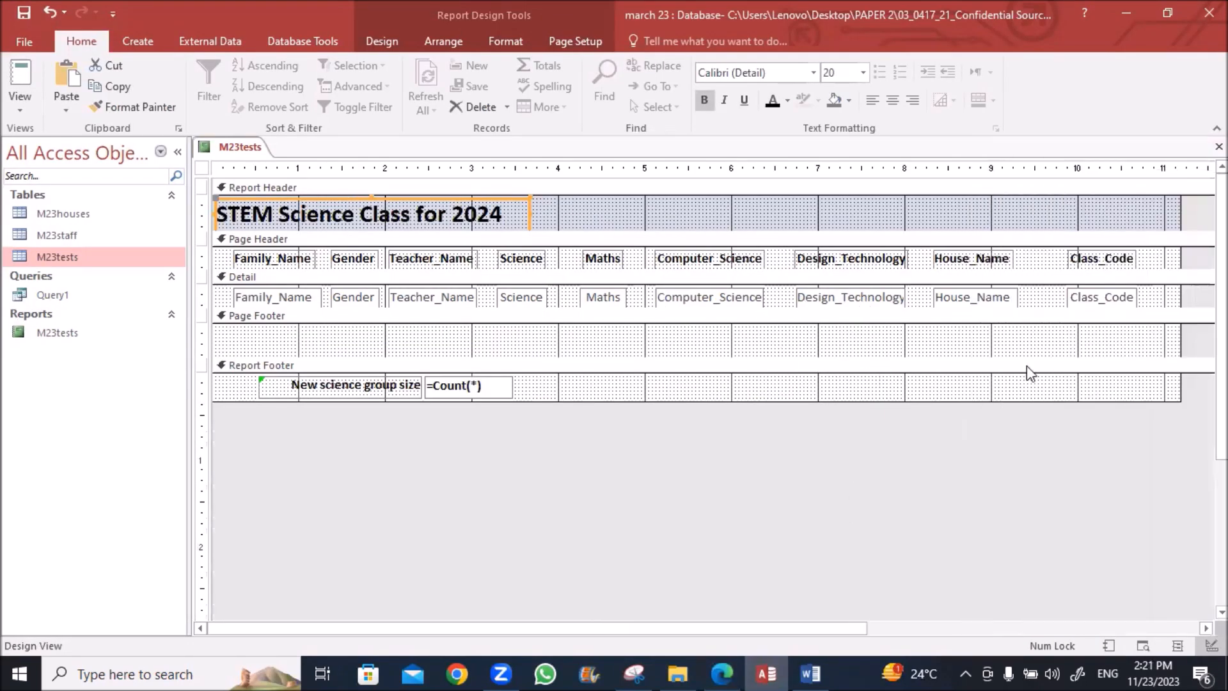
left_click(382, 41)
left_click(381, 85)
left_click_drag(1157, 331, 977, 347)
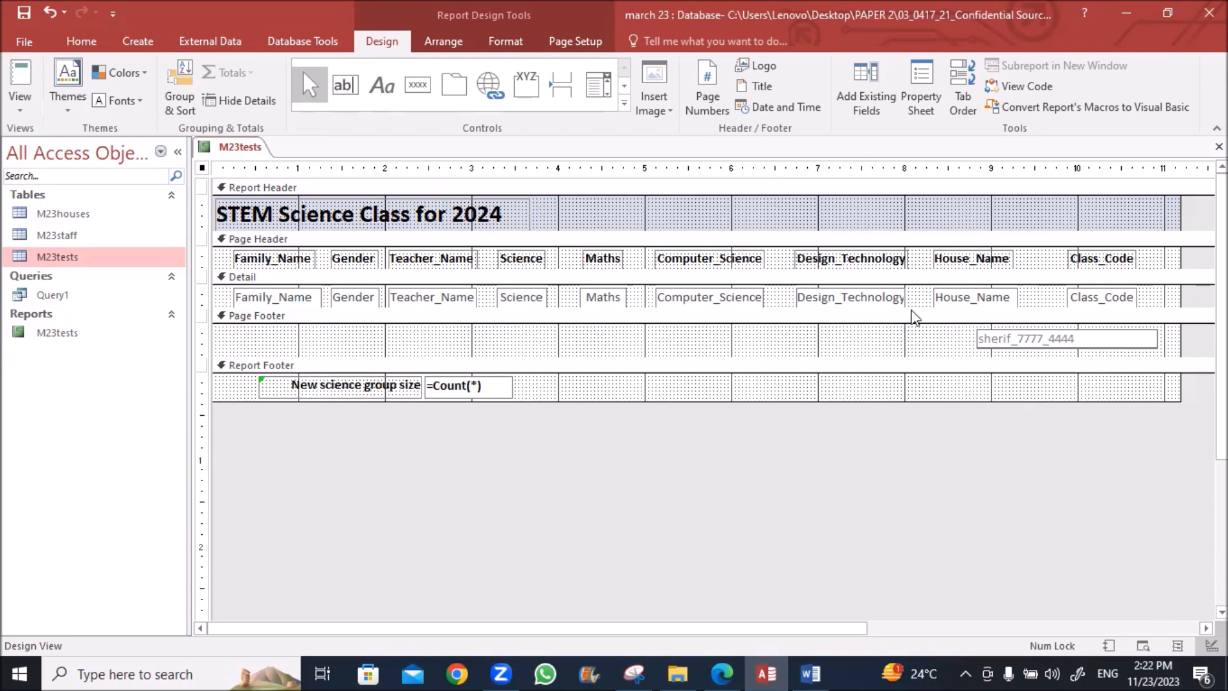
Step: Make the candidate details label in the page footer black and bold, and right-align its text
left_click_drag(953, 339, 1010, 346)
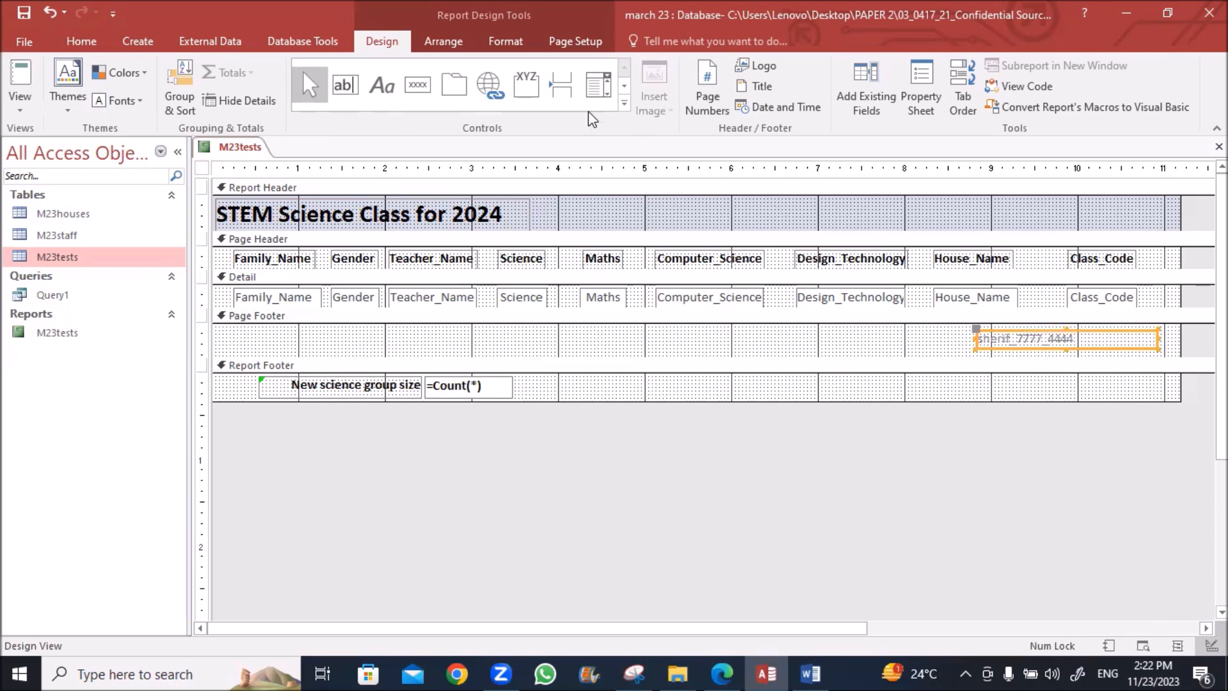
left_click(78, 43)
left_click(704, 101)
left_click(912, 100)
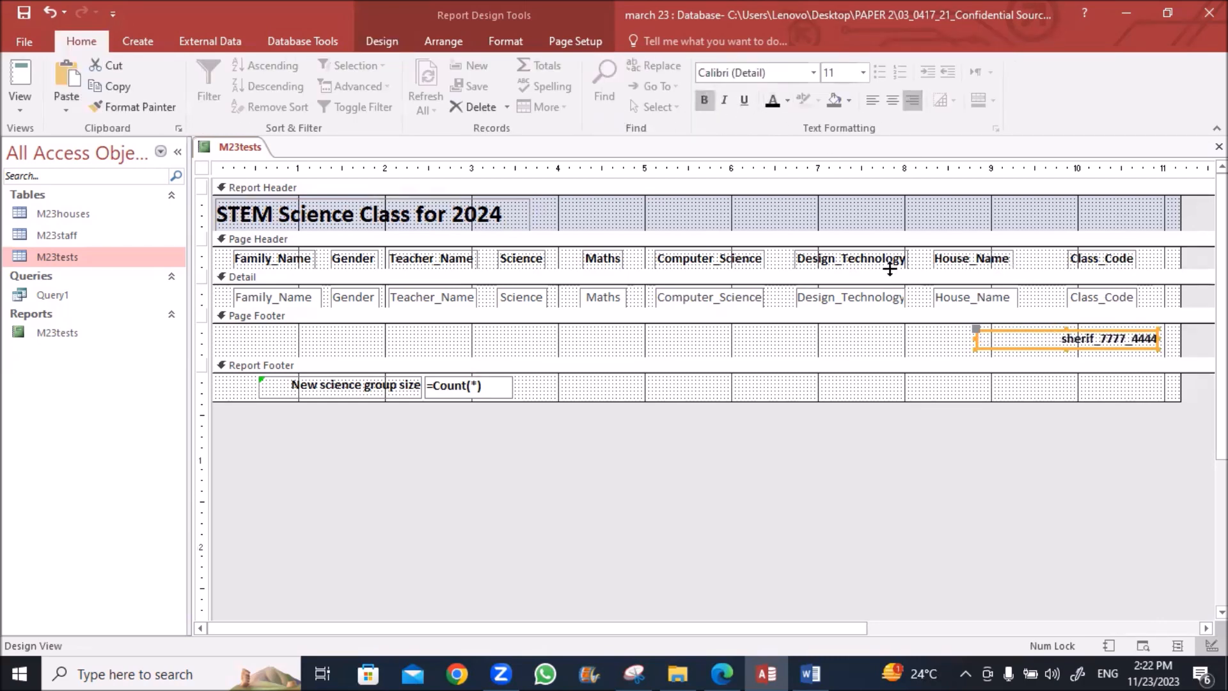
left_click(832, 485)
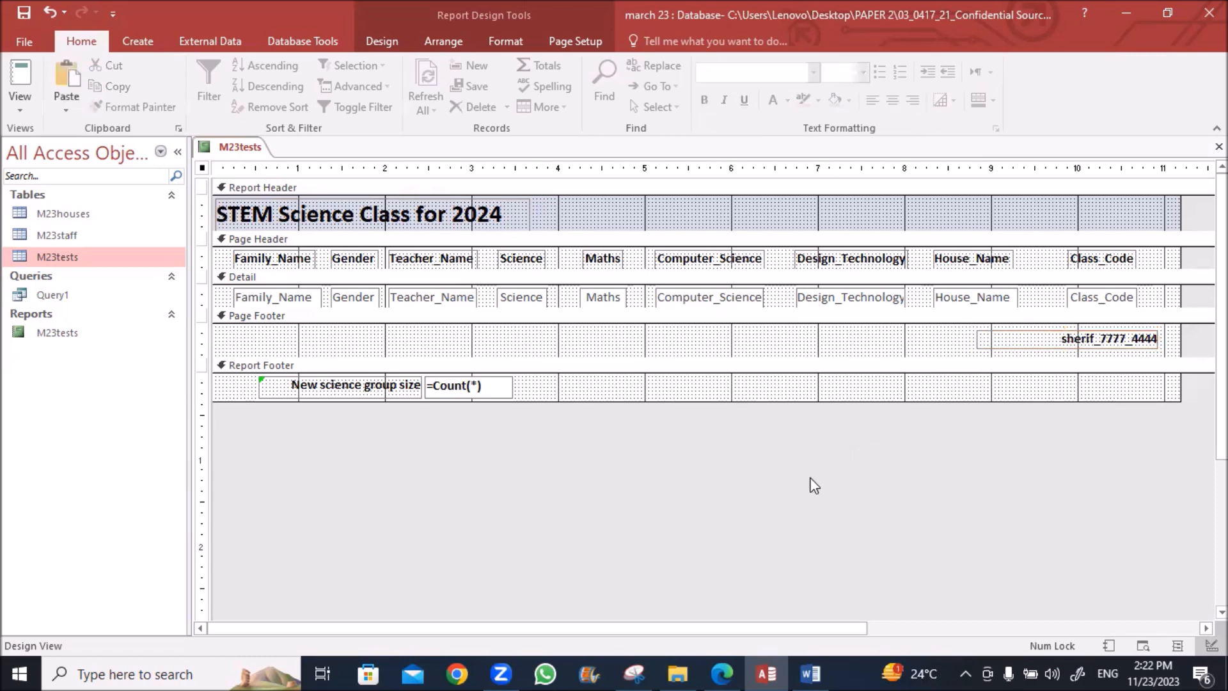
Step: Check the screenshot requirement of question 22 in Edge, and capture the =Count(*) box of the Access report with Snipping Tool
left_click(722, 673)
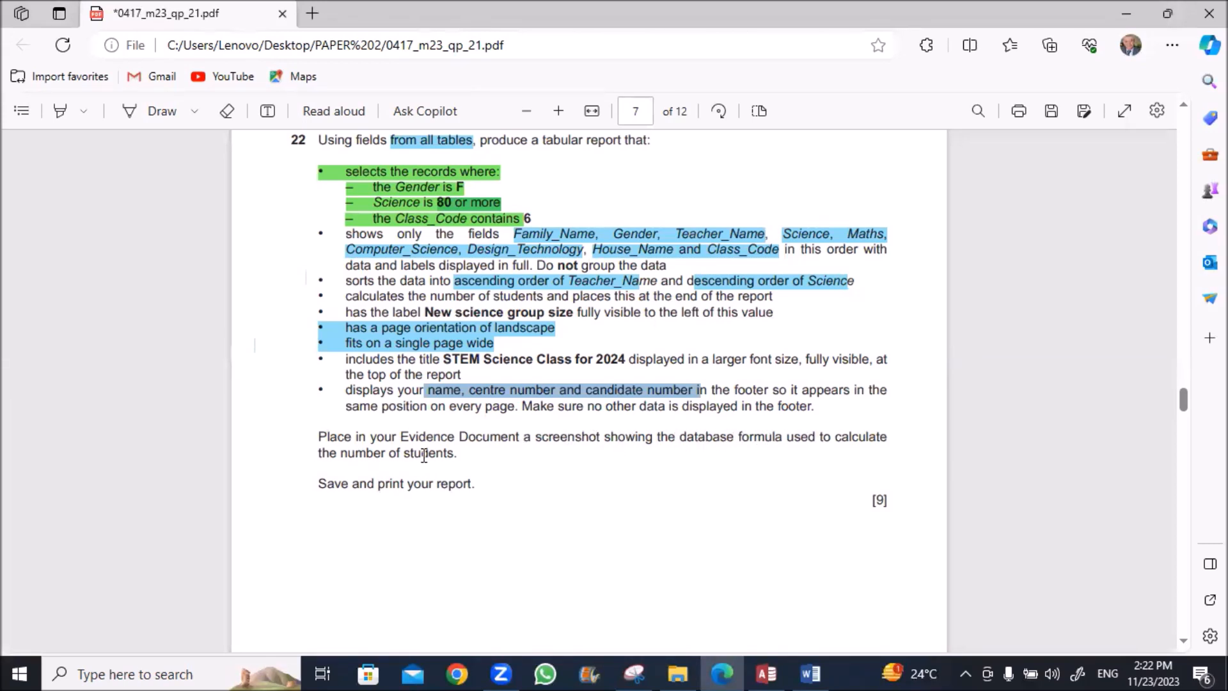
left_click(767, 671)
left_click(622, 666)
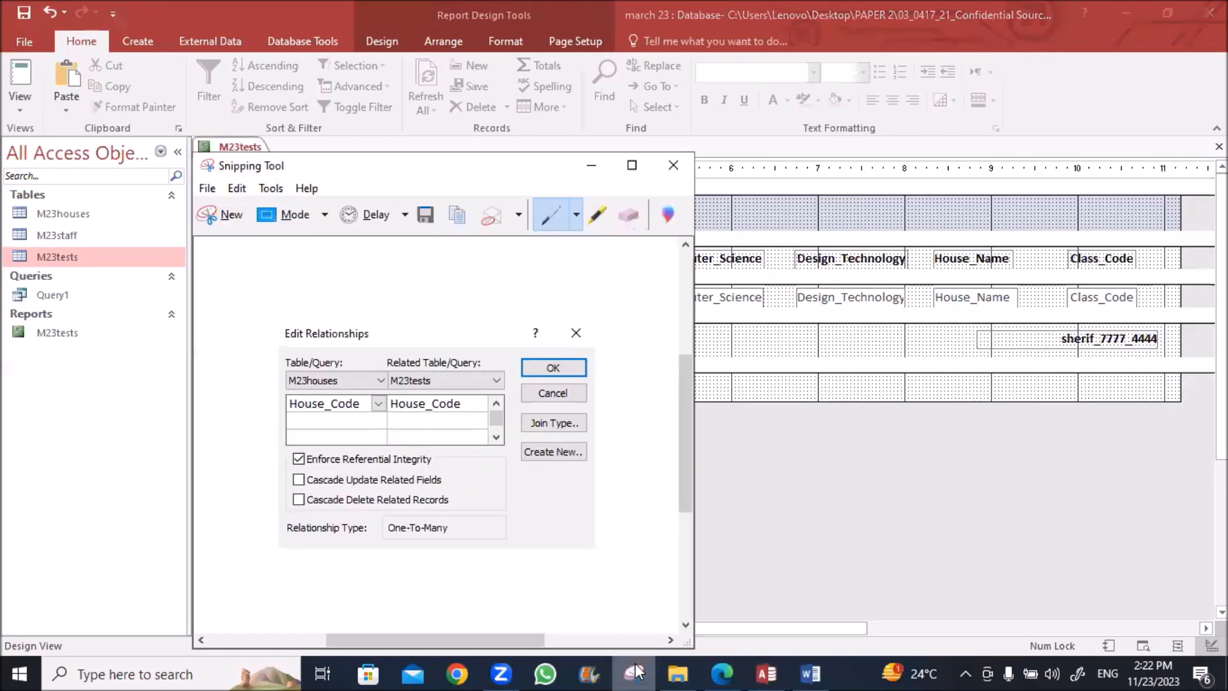
left_click(218, 211)
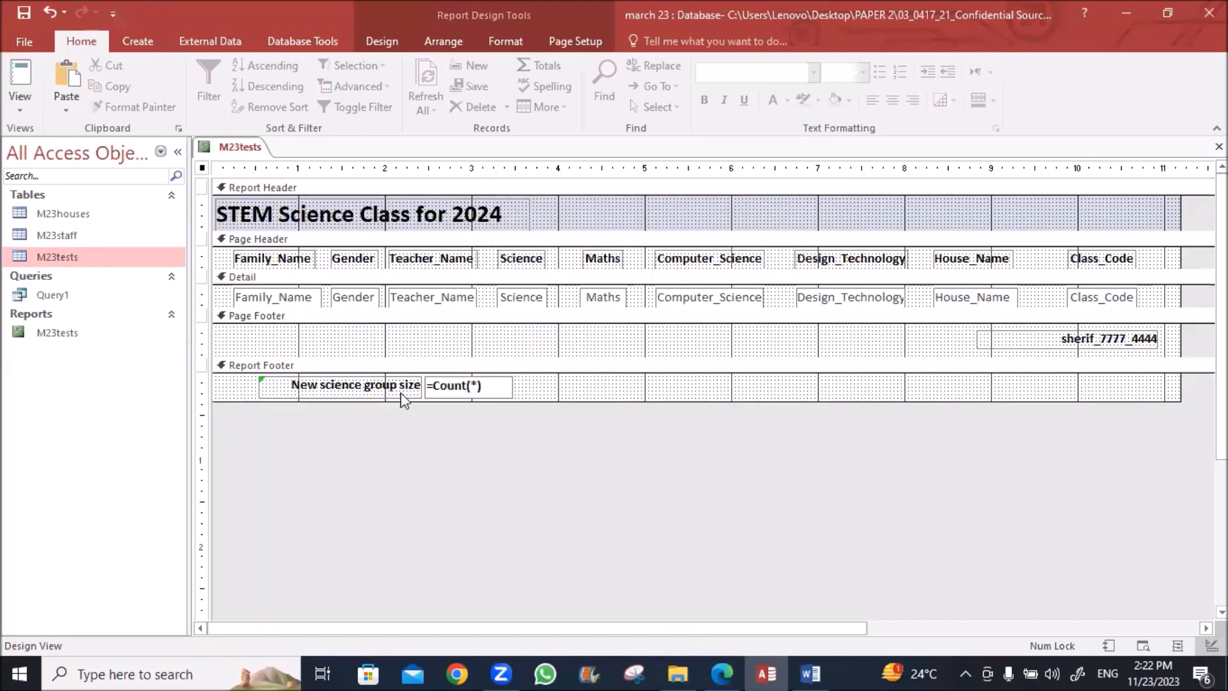
left_click_drag(517, 374, 419, 402)
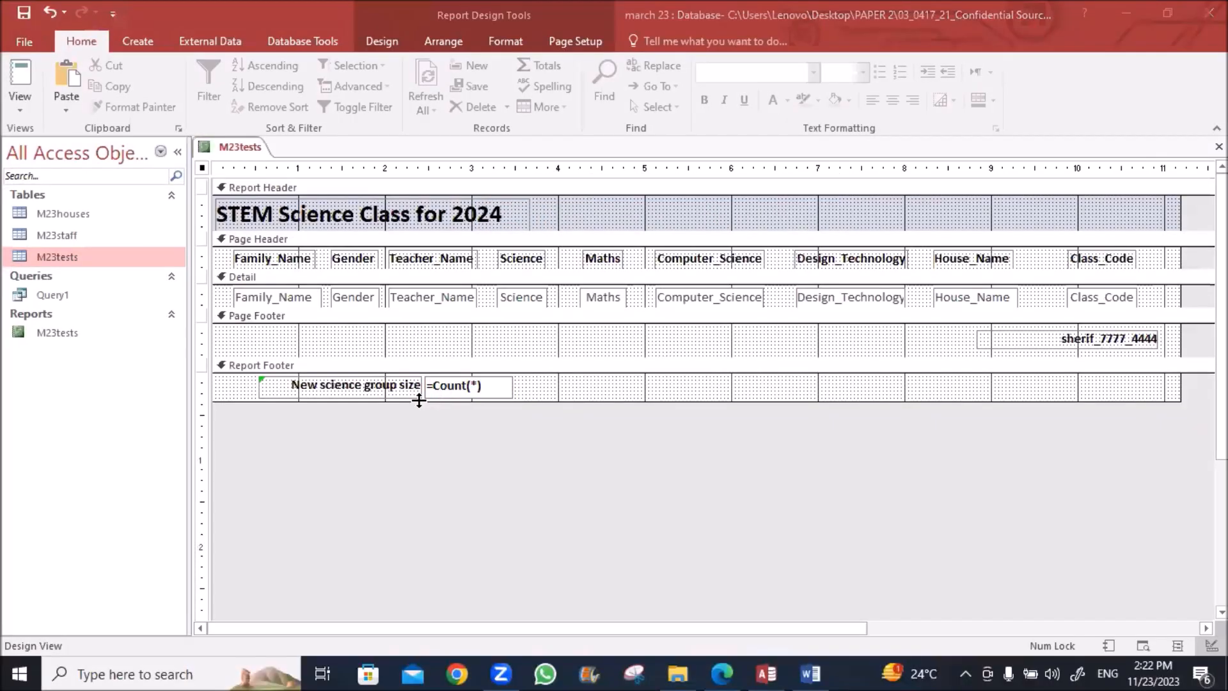
Step: Switch to the evidence document in Word and paste the =Count(*) screenshot under "Step 22 – EVIDENCE 8:", adding a blank line there
left_click(811, 673)
scroll(355, 435, "down", 2)
scroll(355, 435, "down", 1)
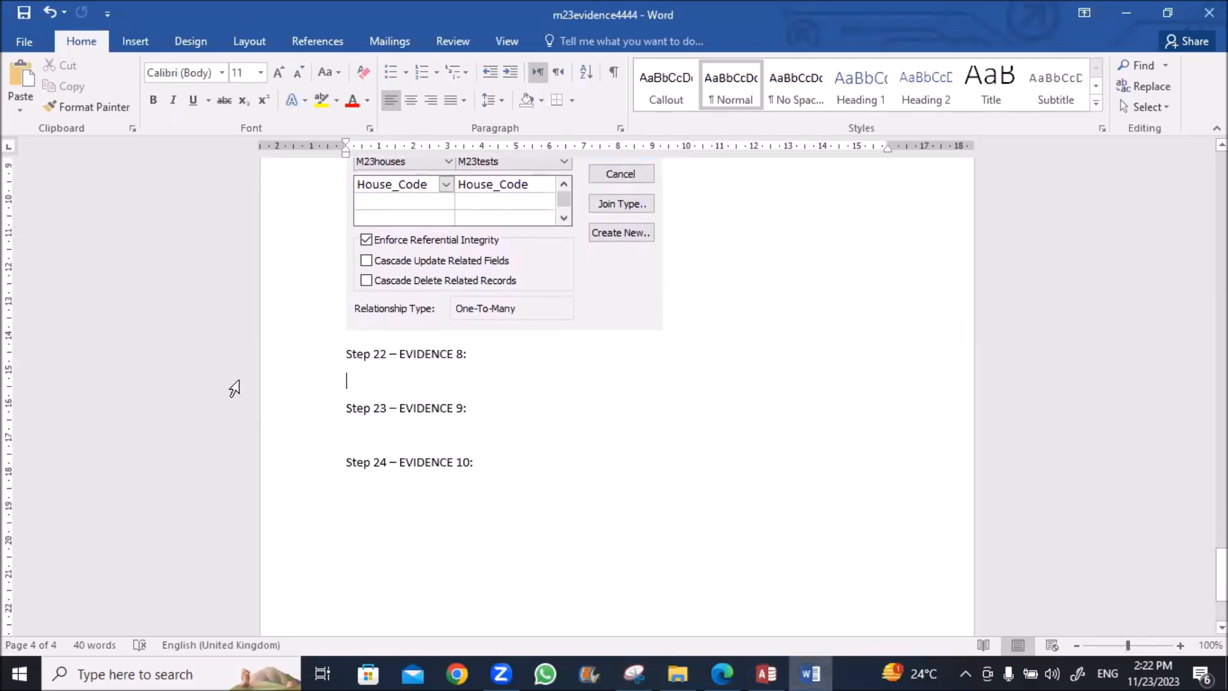
left_click(378, 384)
key("Return")
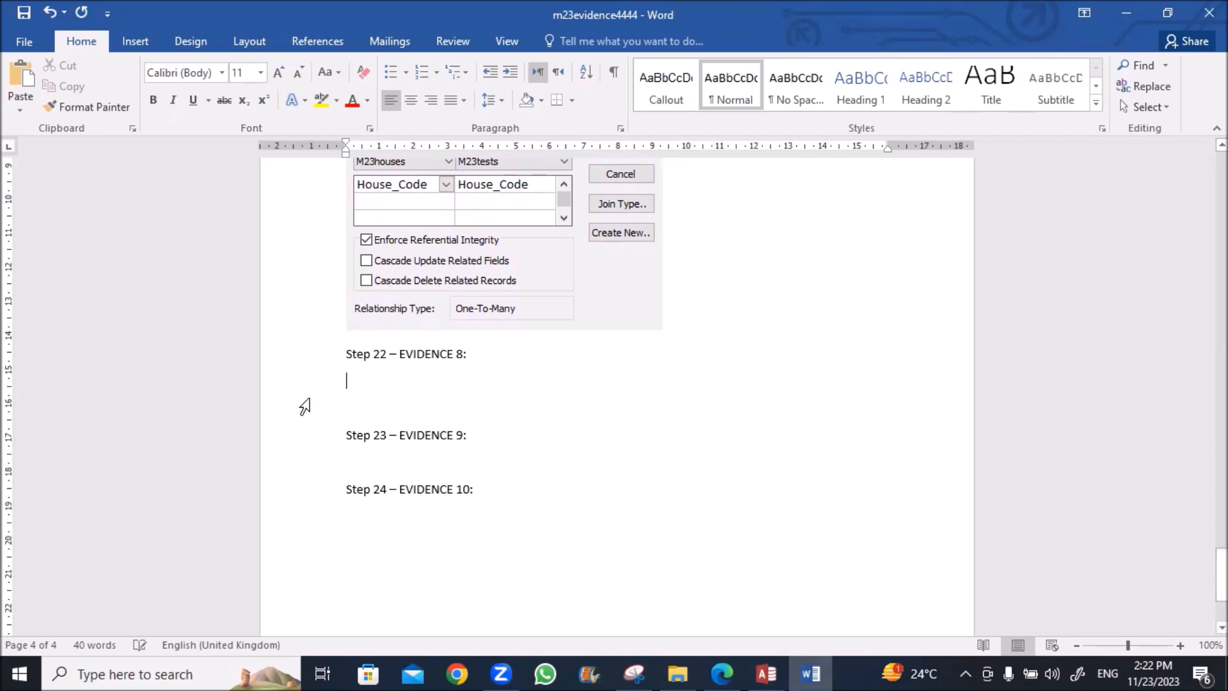
key("ctrl+v")
Step: Set the text wrapping of the pasted =Count(*) picture to Behind Text, and save the evidence document
left_click(406, 384)
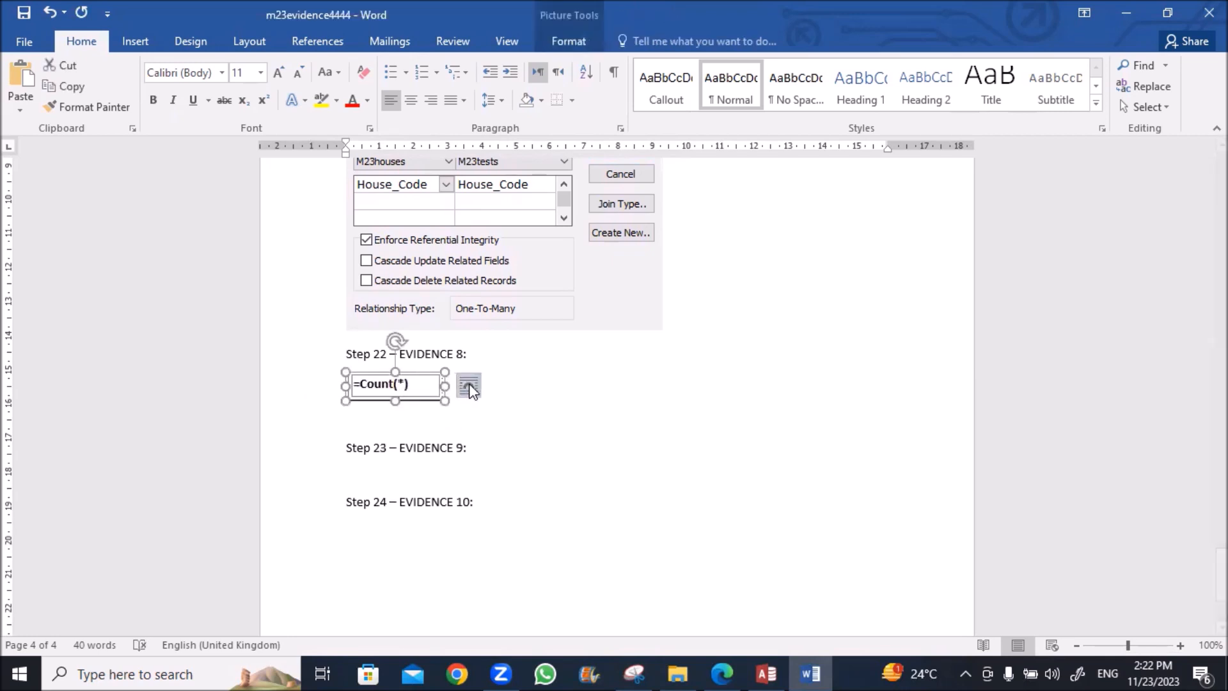
left_click(468, 386)
left_click(562, 534)
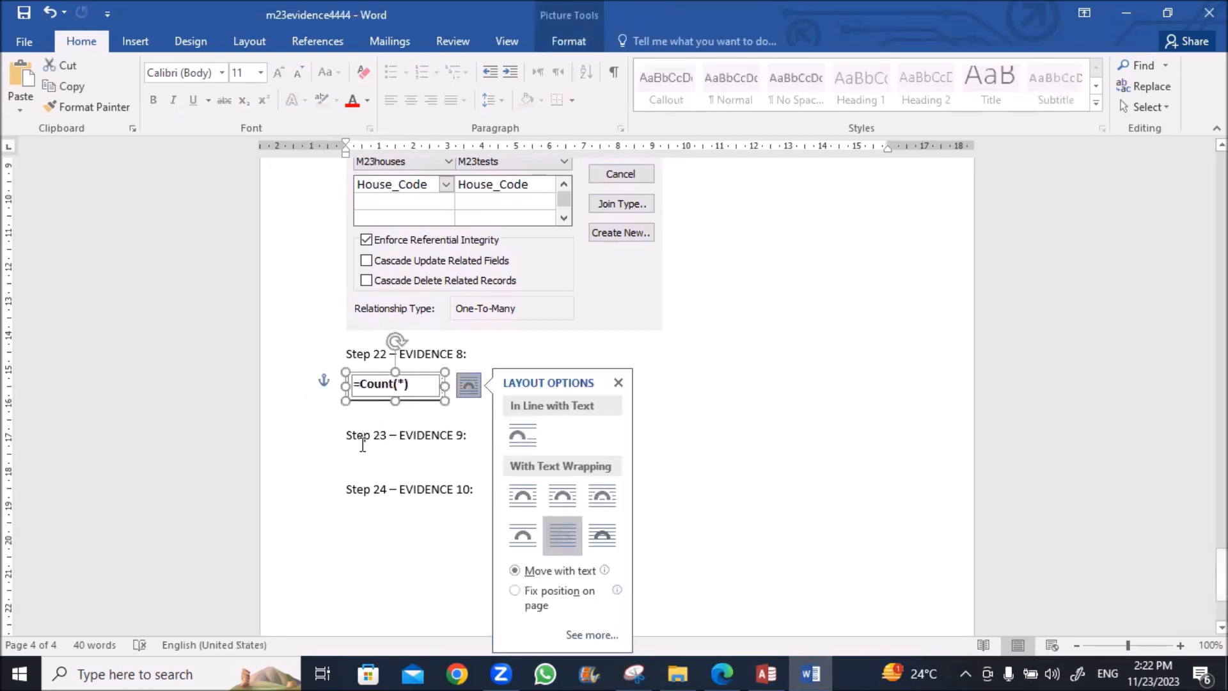
left_click(359, 458)
left_click(23, 12)
Step: Check the closing instruction of question 22 in Edge, return to Access and save the M23tests report
left_click(722, 673)
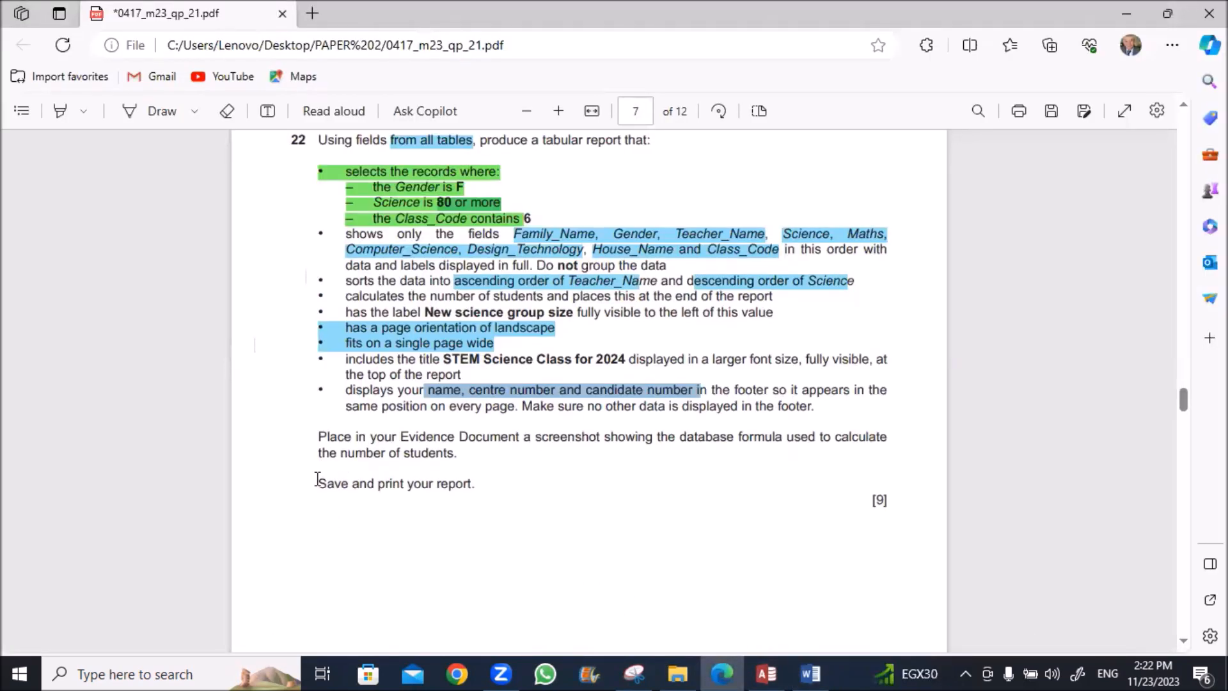
left_click(763, 673)
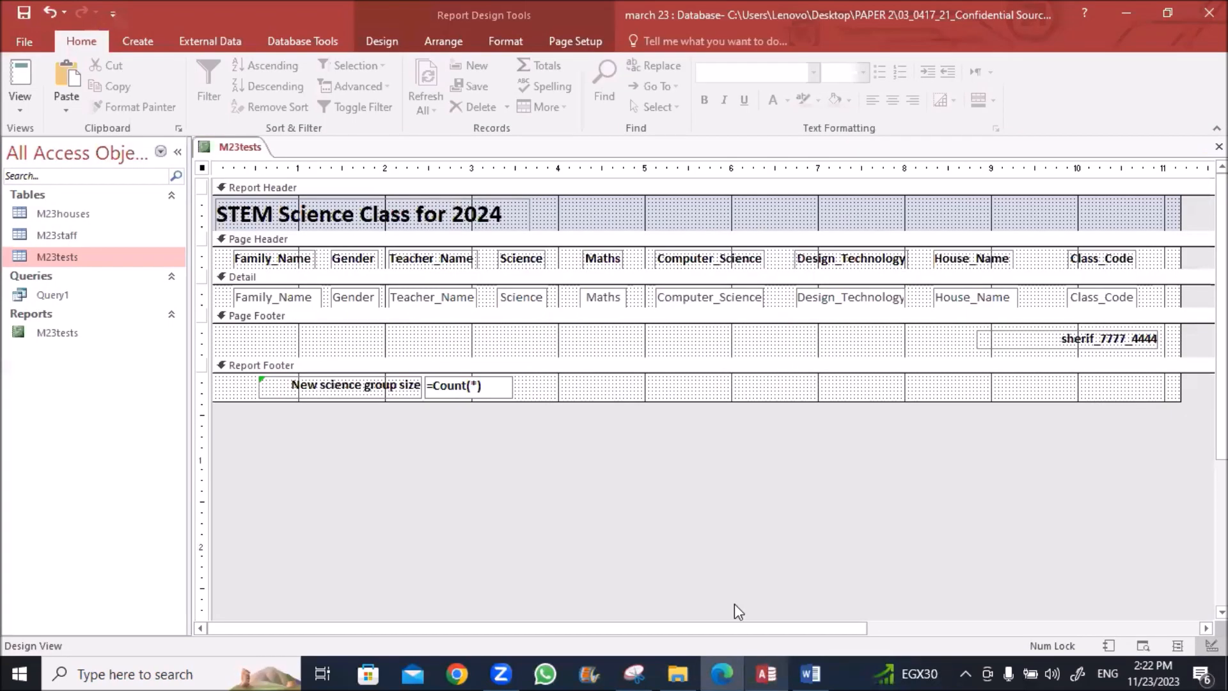
right_click(241, 147)
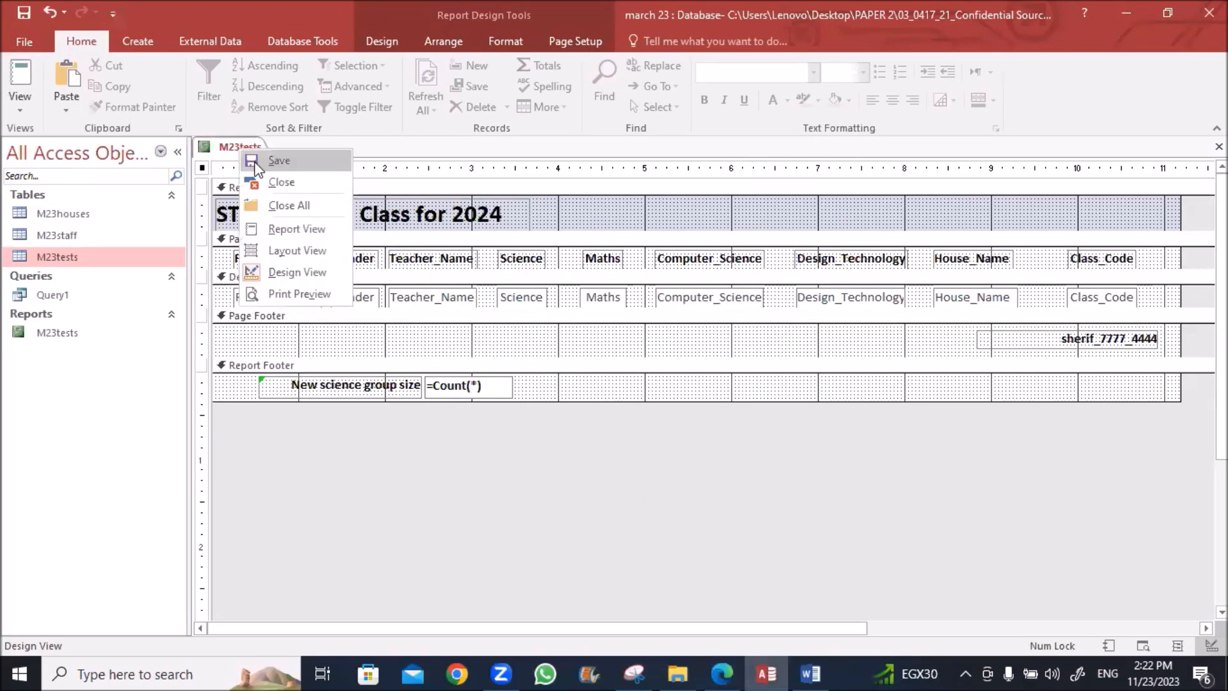
left_click(255, 162)
Step: Open the M23tests report in Print Preview and print all pages with Microsoft Print to PDF, saving the output as 2
right_click(236, 150)
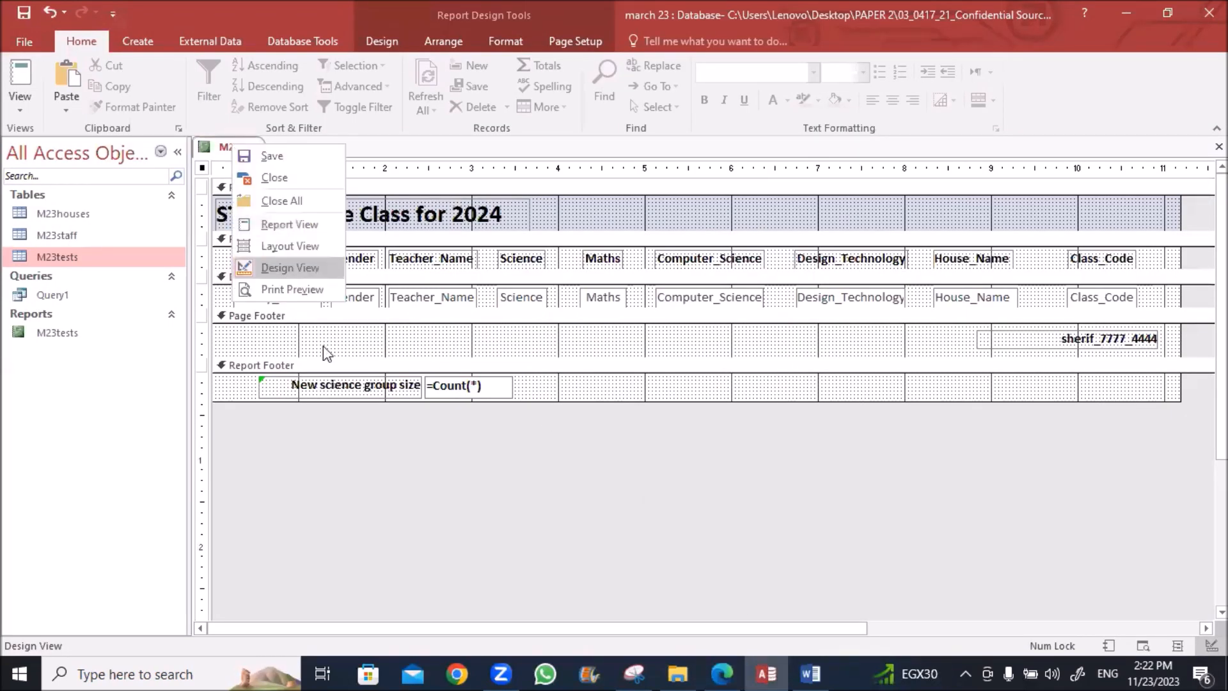
left_click(291, 294)
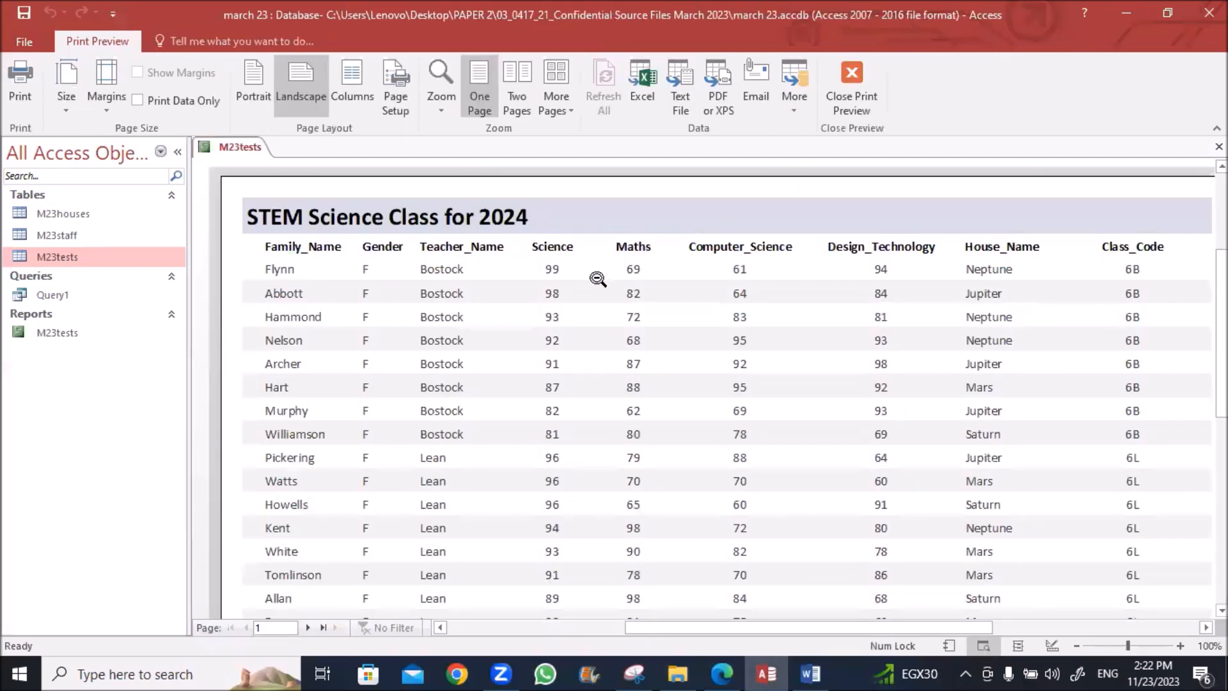
left_click(21, 74)
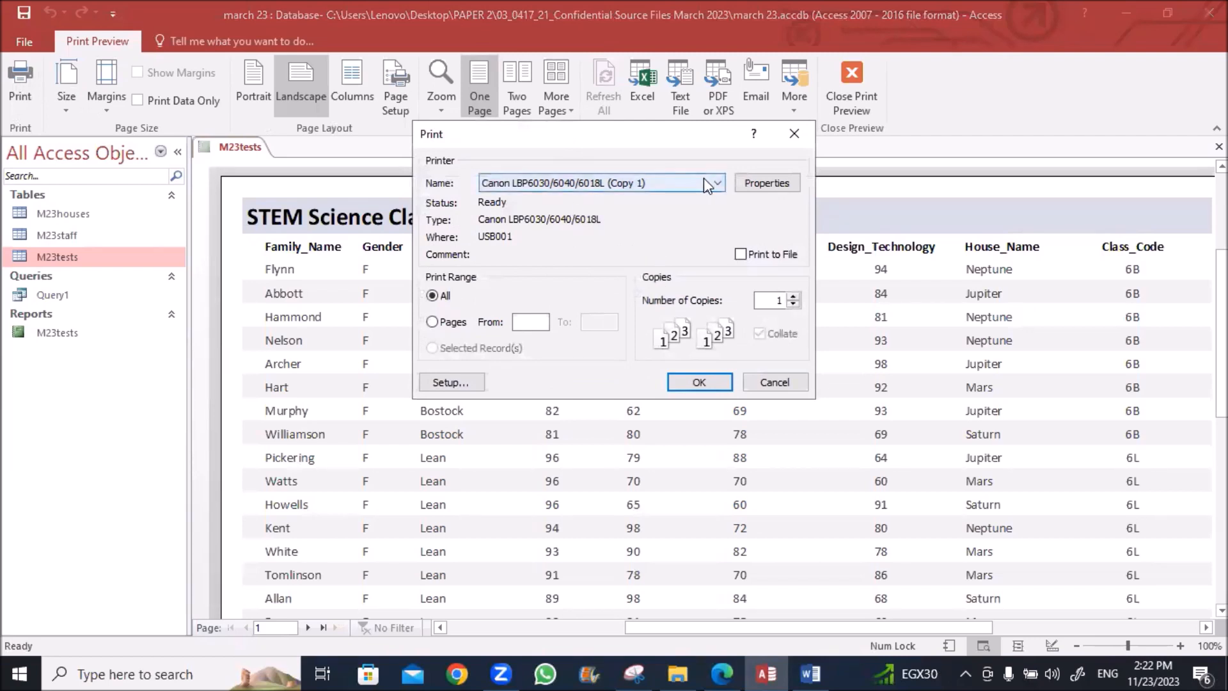
left_click(718, 185)
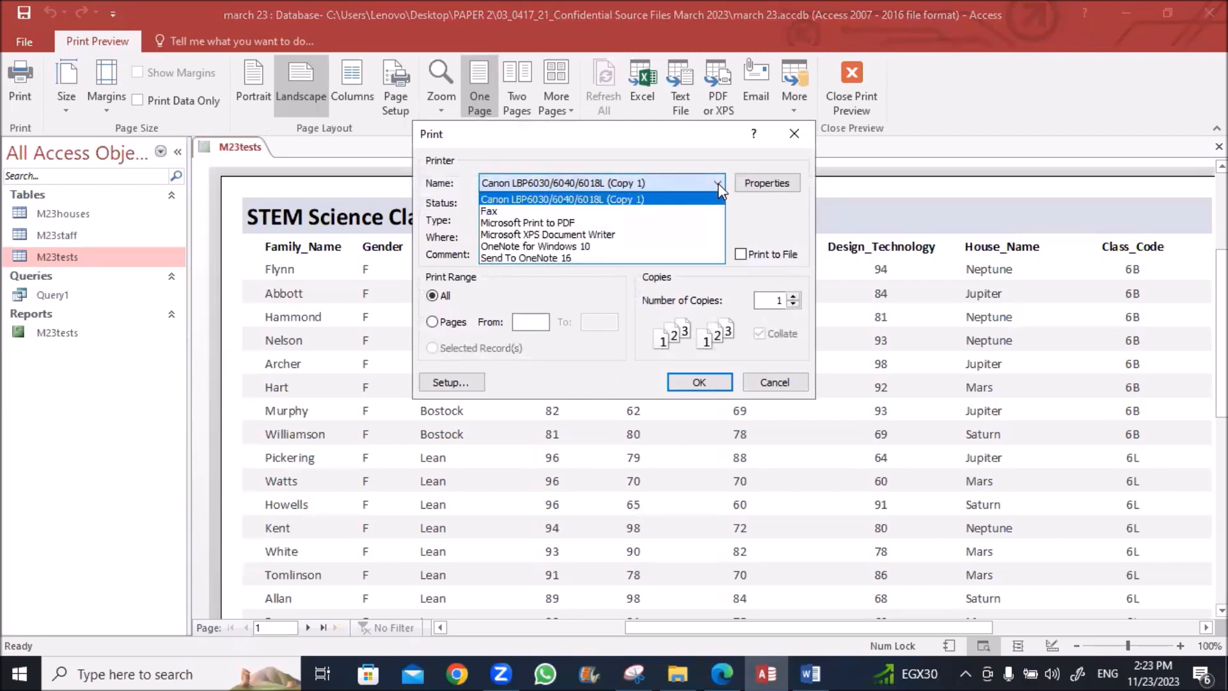
left_click(592, 223)
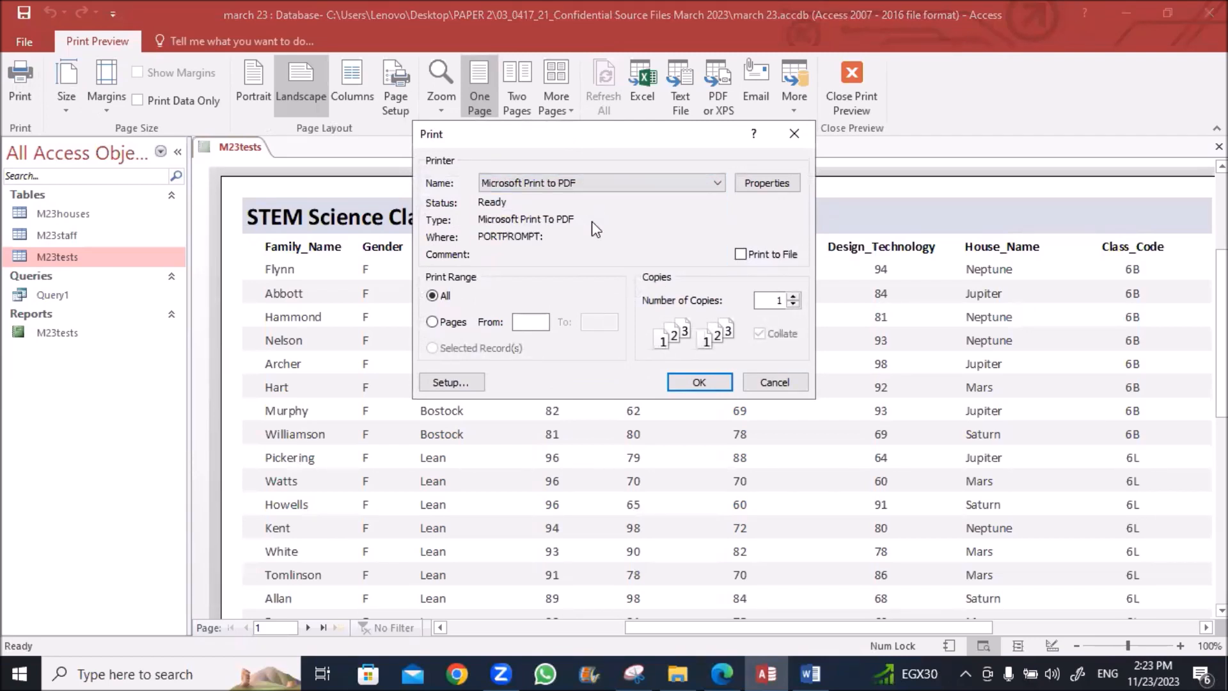
left_click(699, 383)
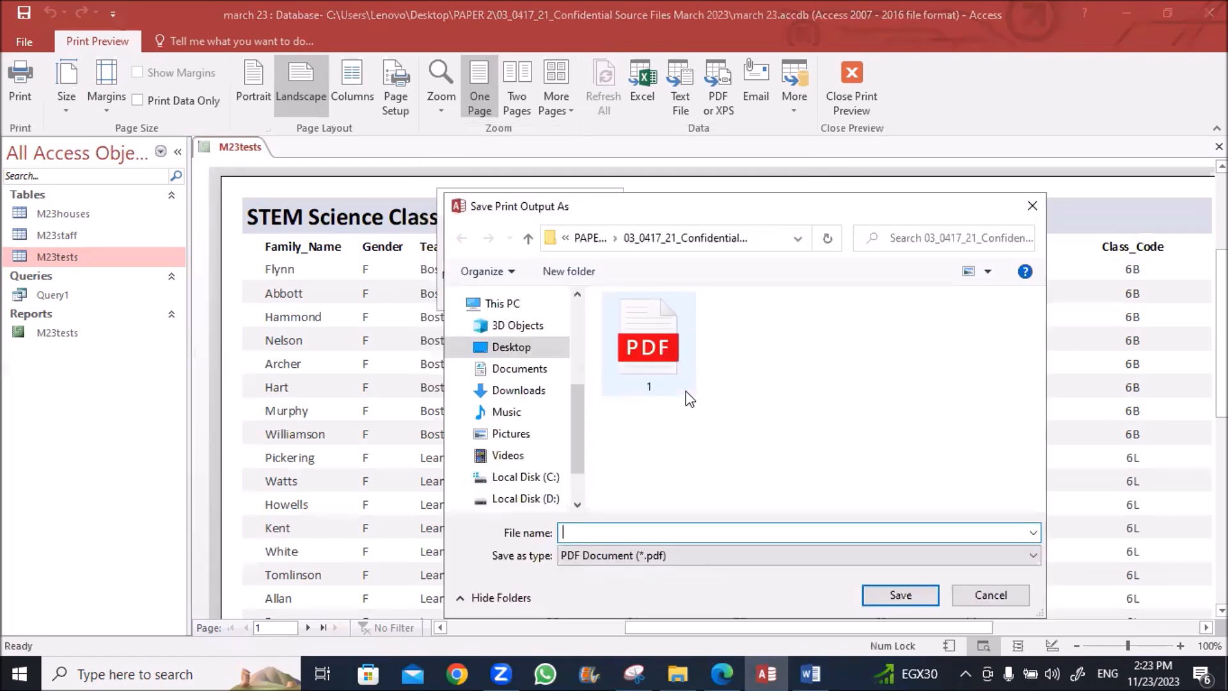
type("2")
left_click(900, 600)
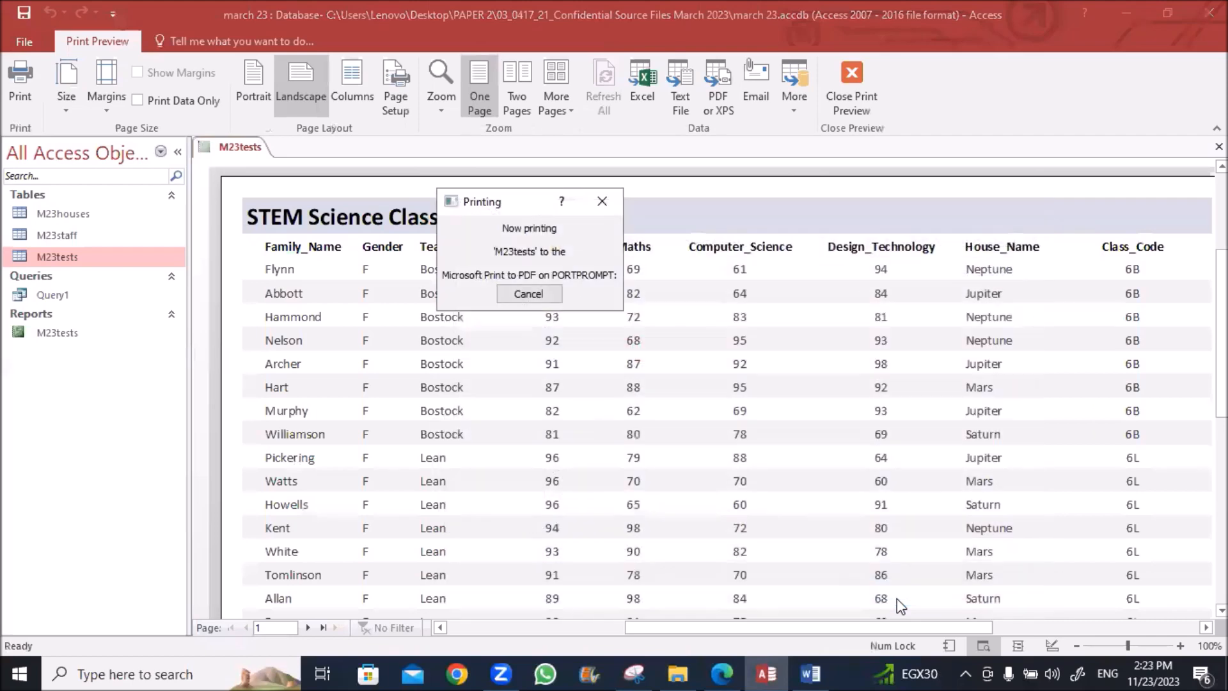
Step: Open 2.pdf from File Explorer in Edge, check the report's title, page footers and new science group size, and close it
left_click(671, 672)
left_click(481, 338)
double_click(481, 337)
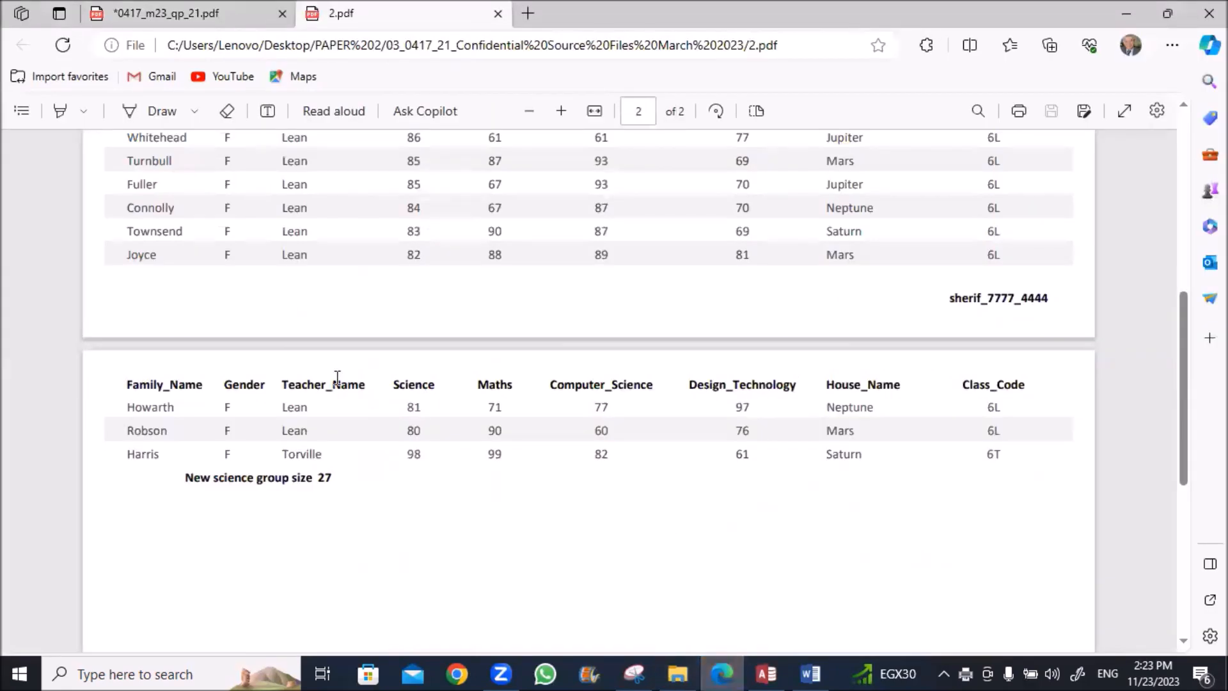
scroll(337, 377, "up", 8)
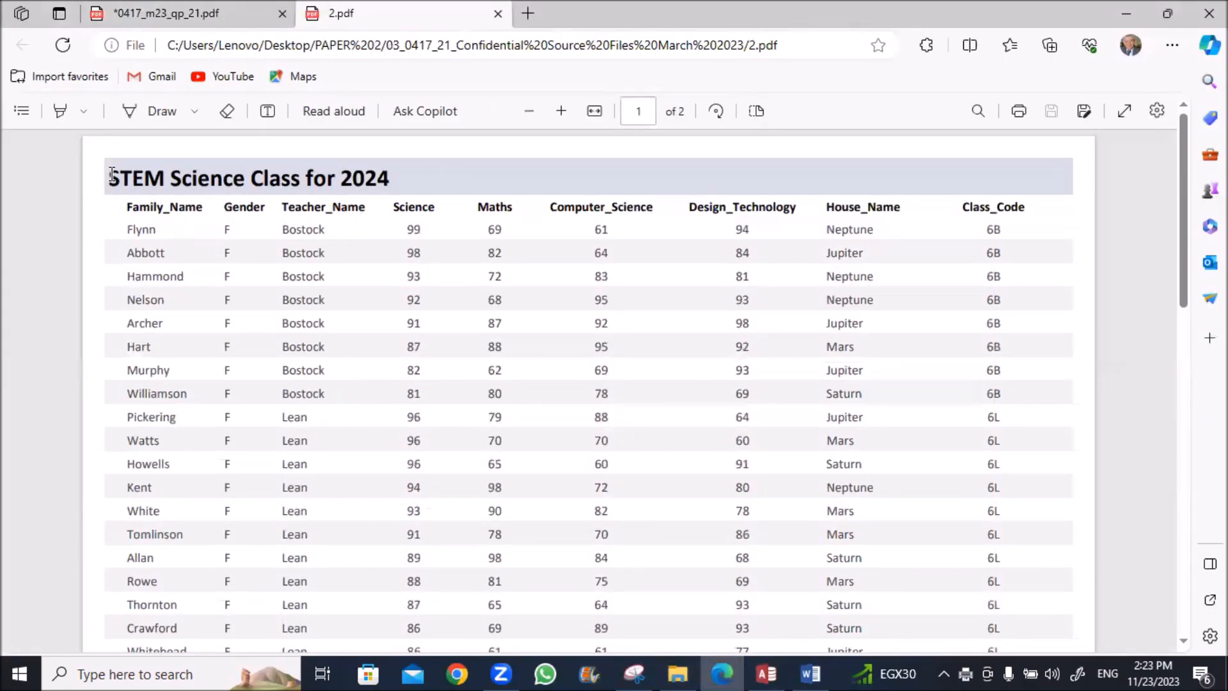
left_click_drag(148, 182, 419, 186)
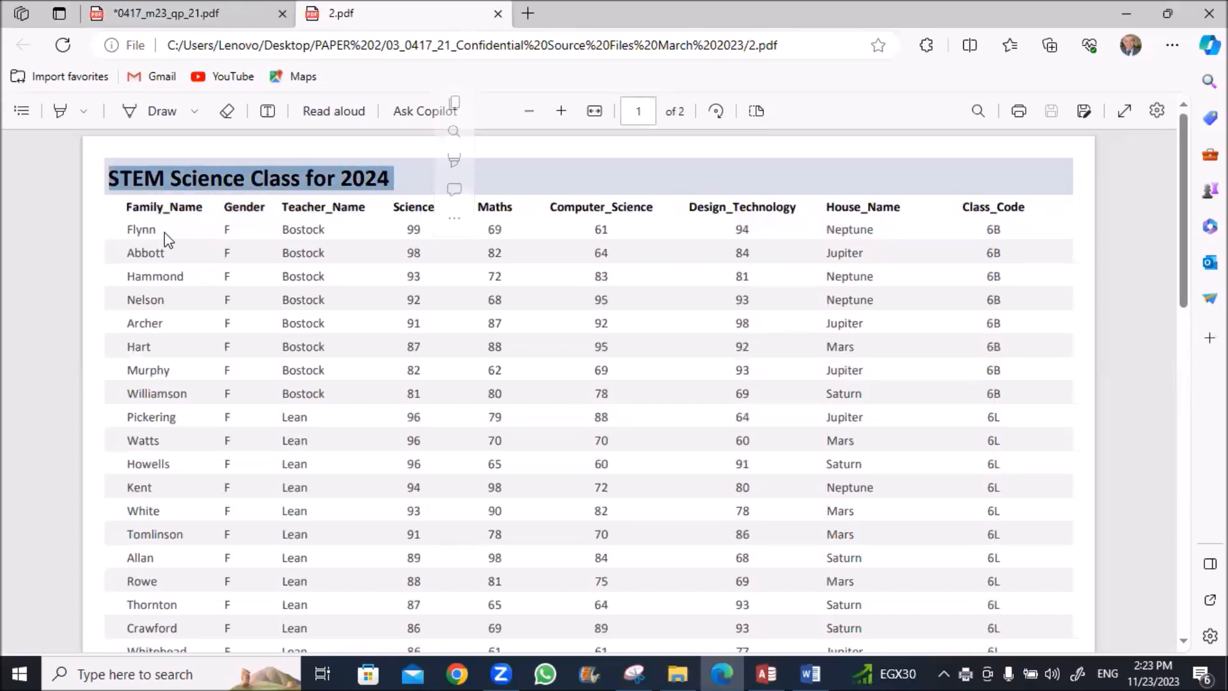
scroll(167, 240, "down", 6)
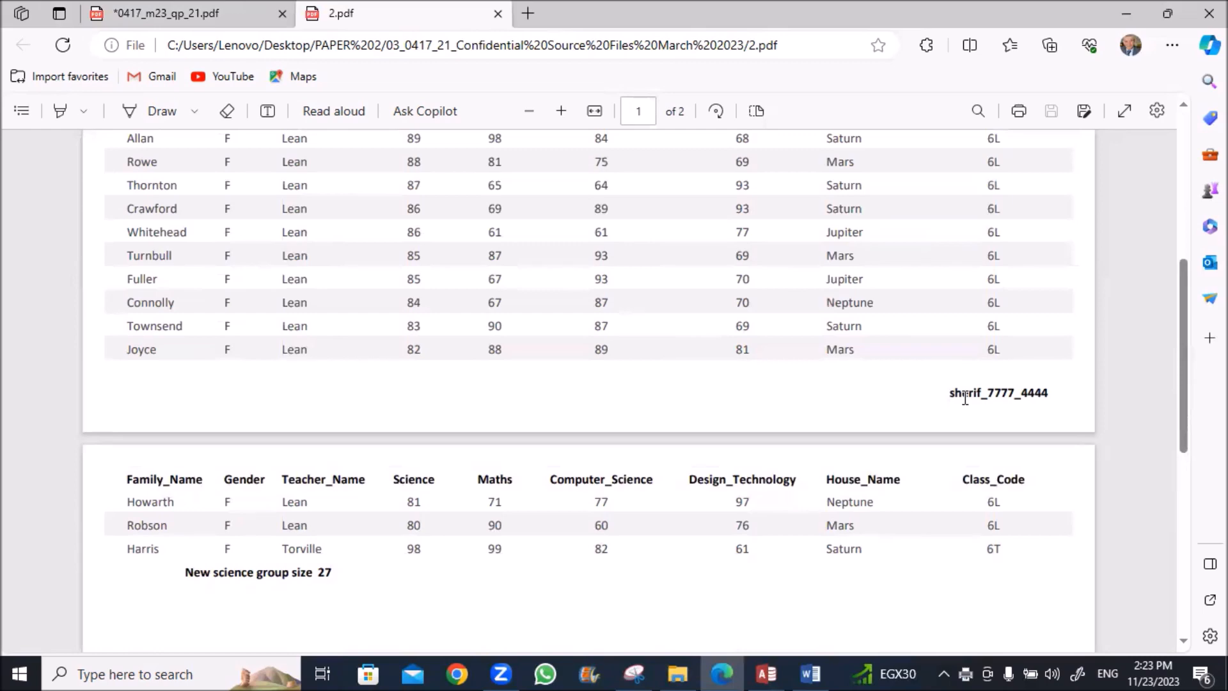
scroll(948, 428, "down", 8)
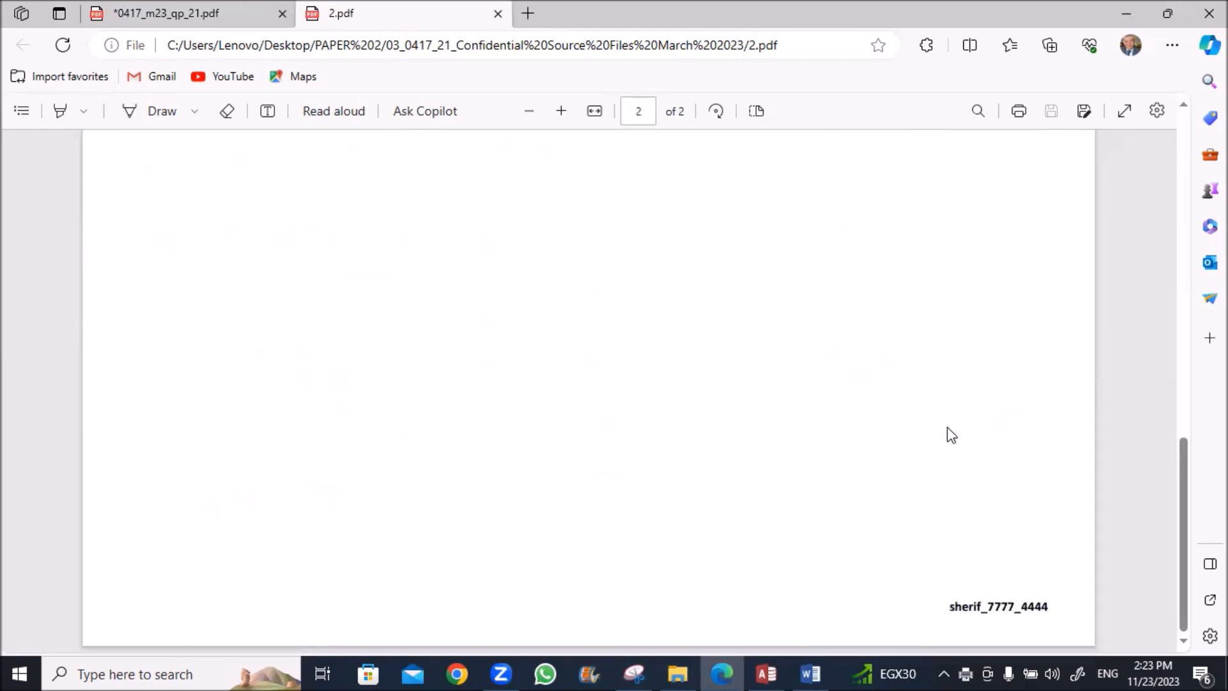
scroll(949, 433, "up", 8)
scroll(948, 433, "down", 6)
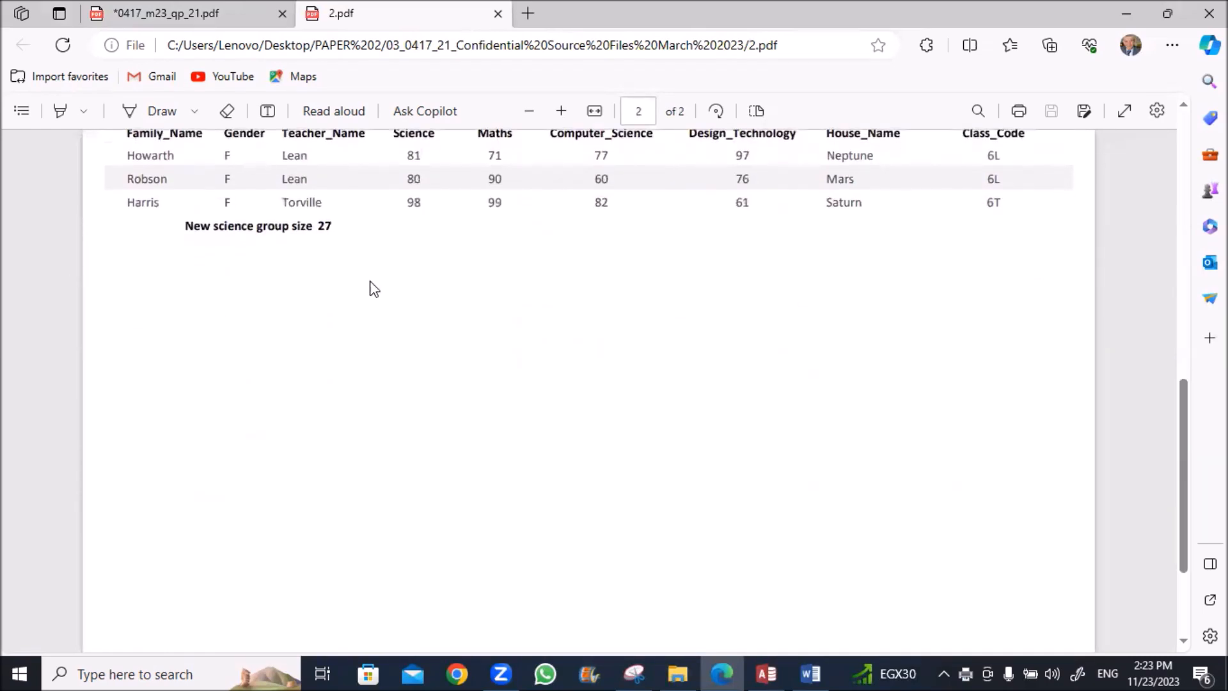
scroll(345, 307, "up", 1)
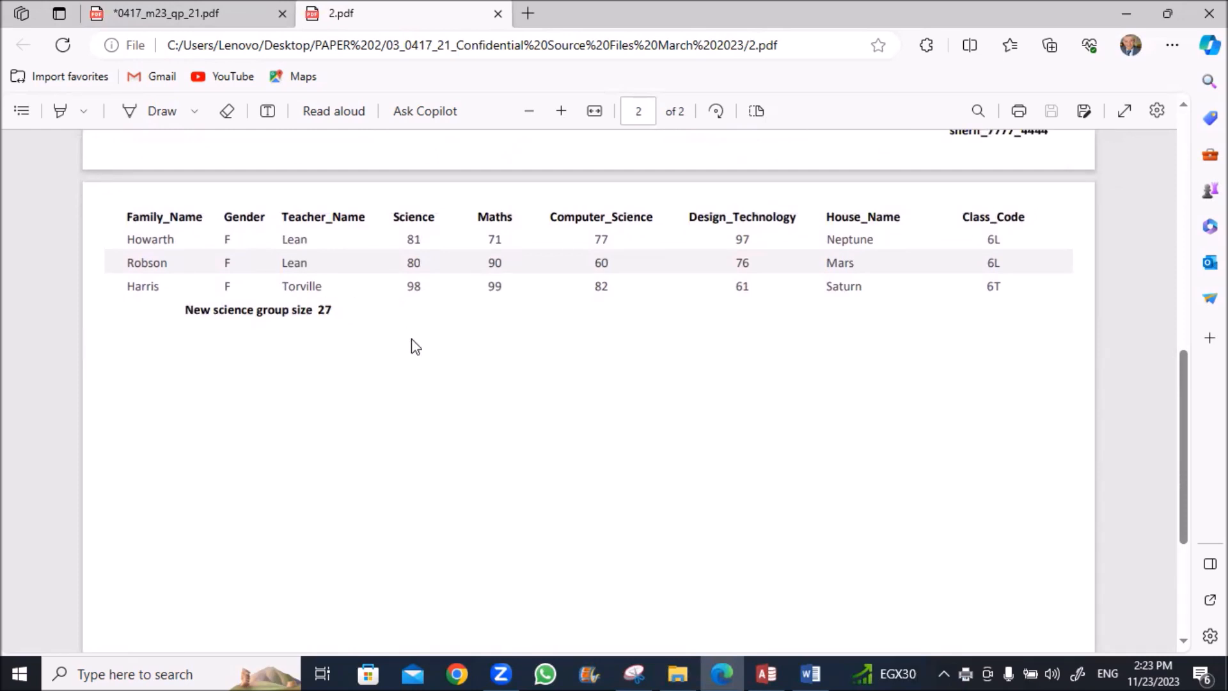
left_click(495, 14)
Step: Highlight the record selection criteria of question 23 in green in the question paper, and change the highlighter colour to light blue
scroll(371, 441, "down", 5)
scroll(372, 441, "down", 3)
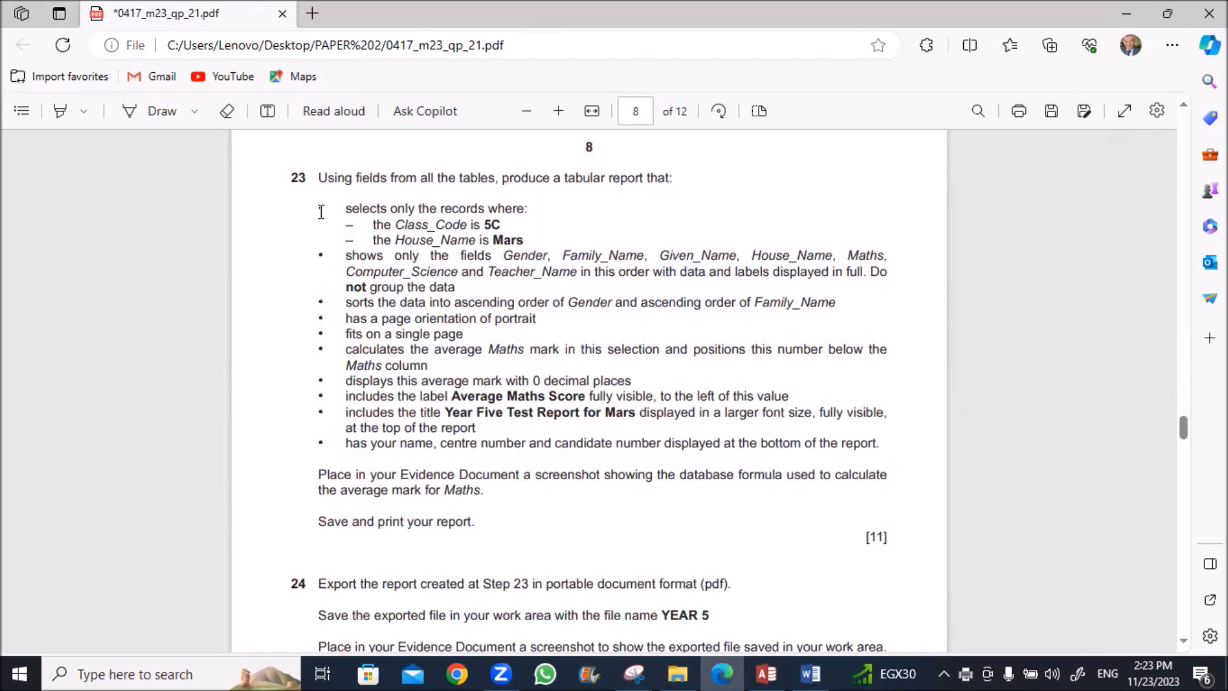
left_click(86, 116)
left_click(136, 181)
left_click(366, 213)
left_click_drag(366, 213, 521, 240)
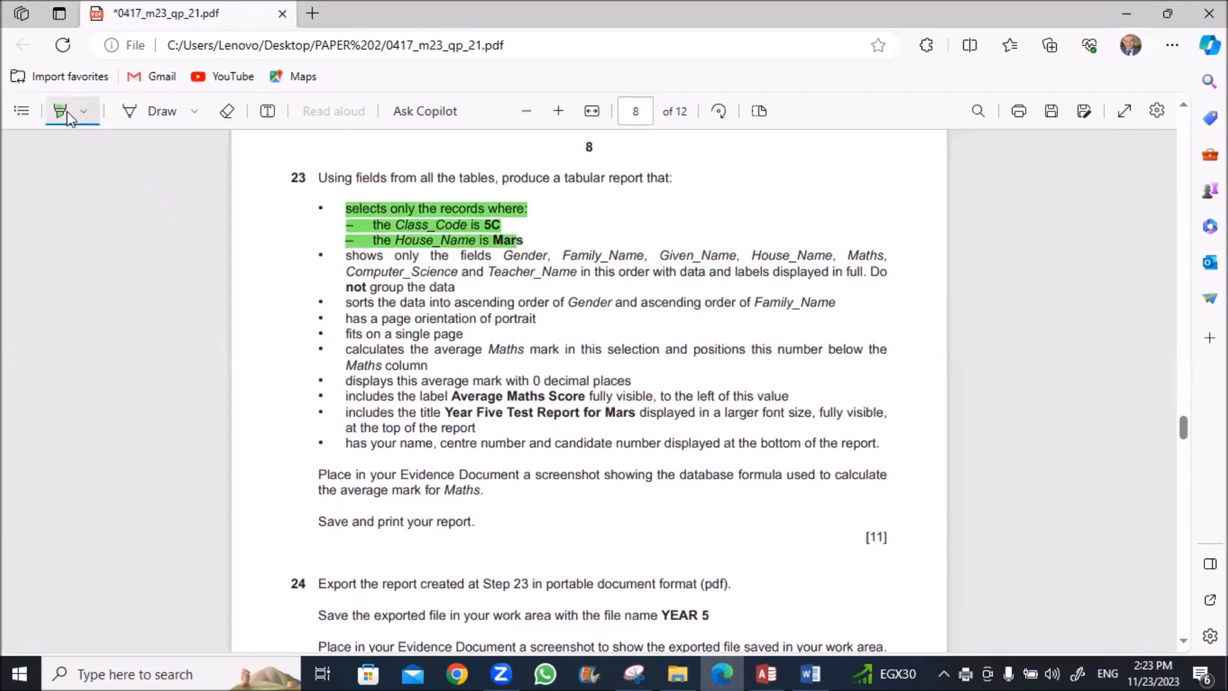
left_click(87, 116)
left_click(174, 182)
left_click(90, 320)
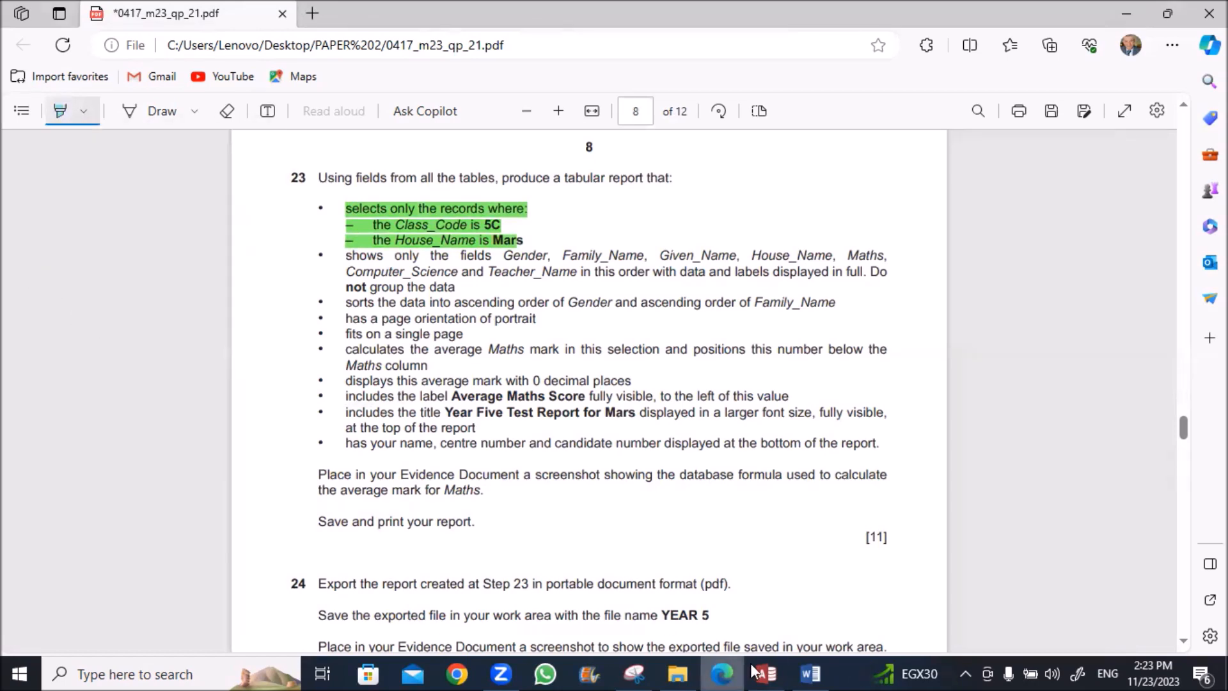
Step: Switch to Access and close the M23tests report
left_click(774, 671)
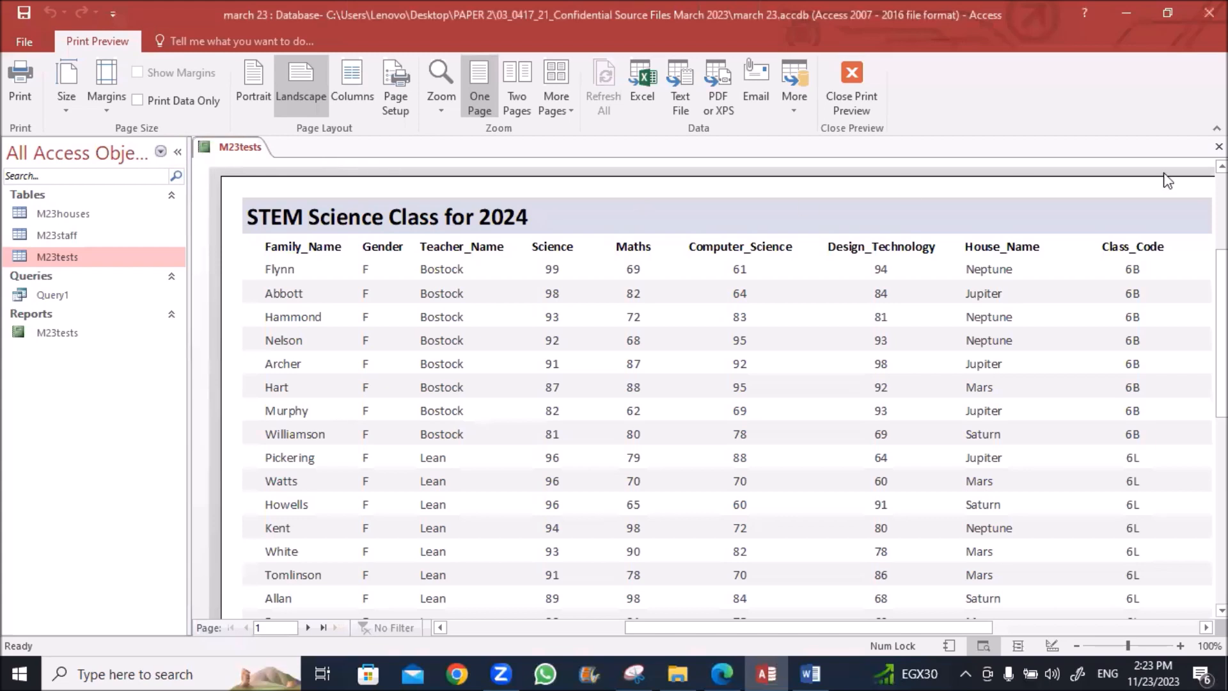
right_click(248, 147)
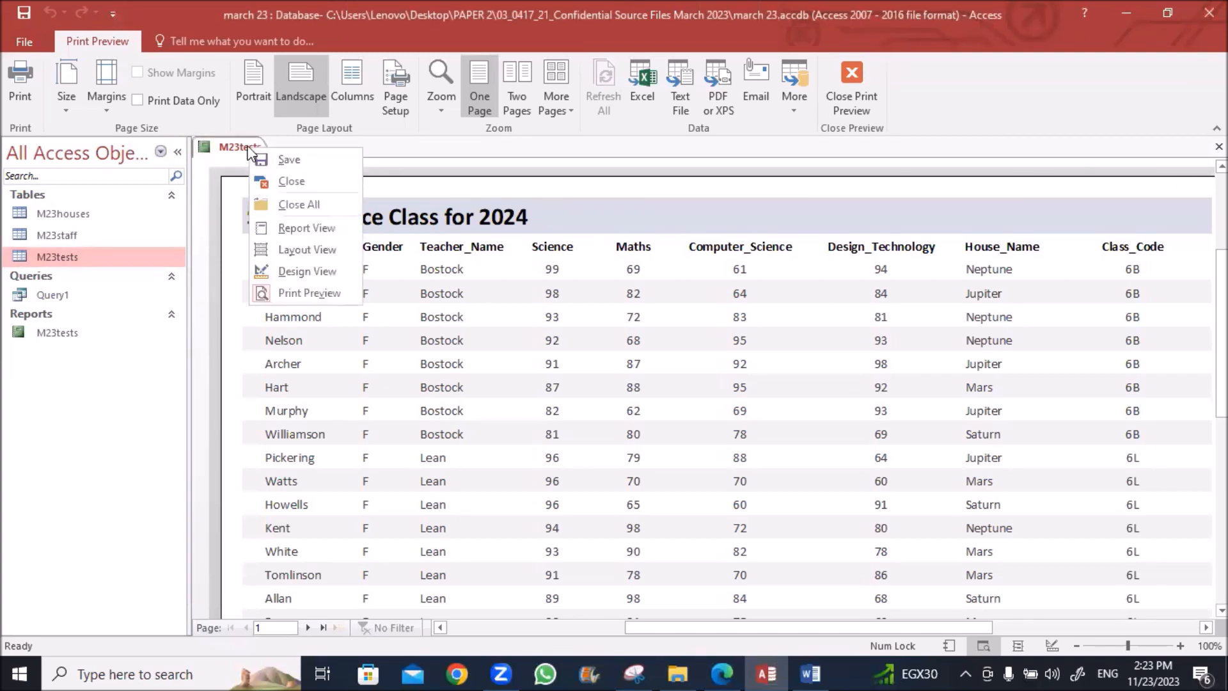
left_click(263, 174)
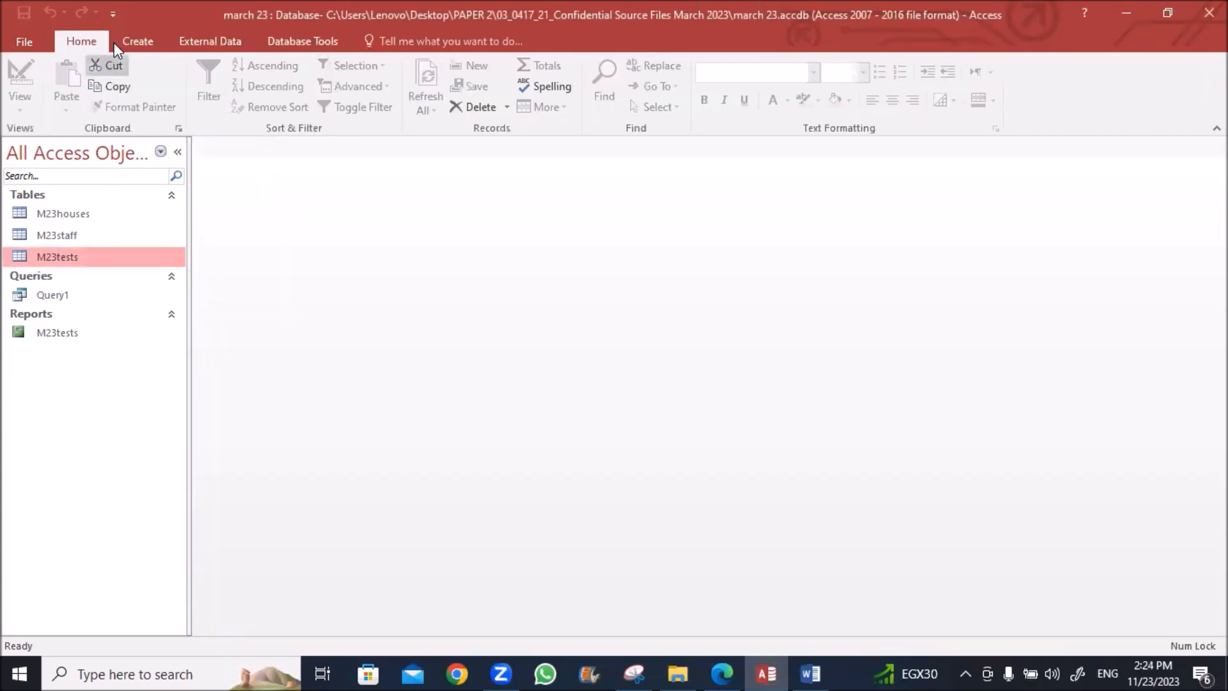
Step: Create a new query in design view containing the M23houses, M23staff and M23tests tables
left_click(134, 36)
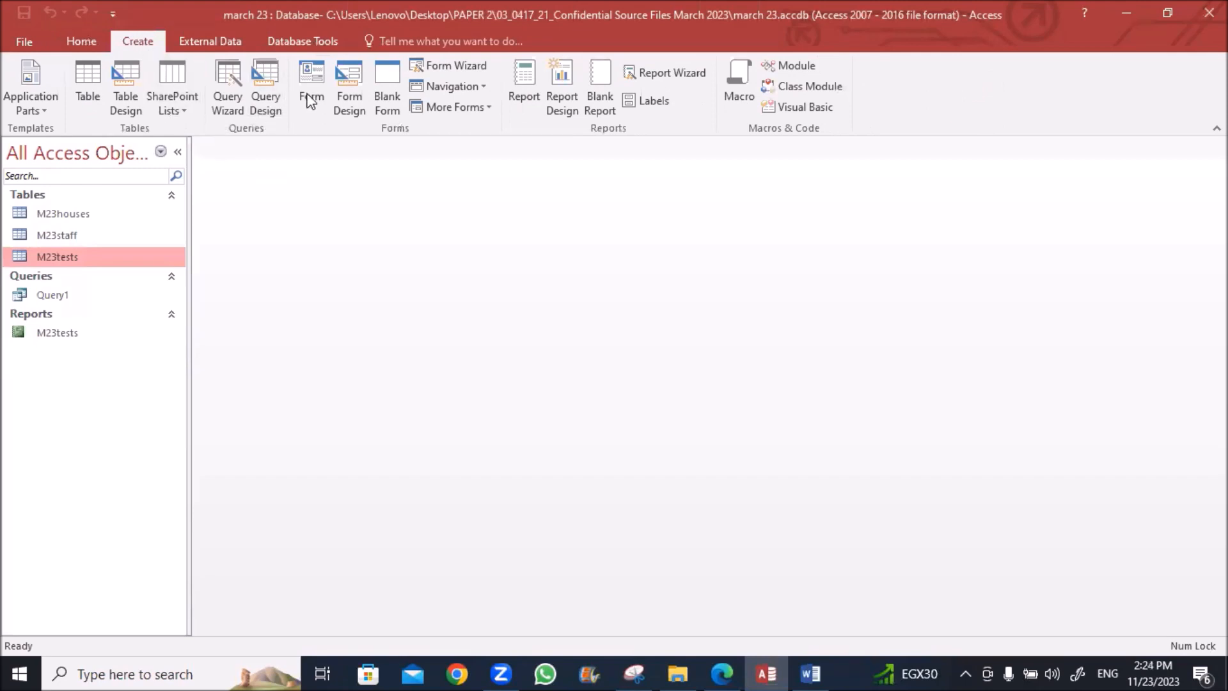
left_click(276, 96)
left_click(521, 203, "shift")
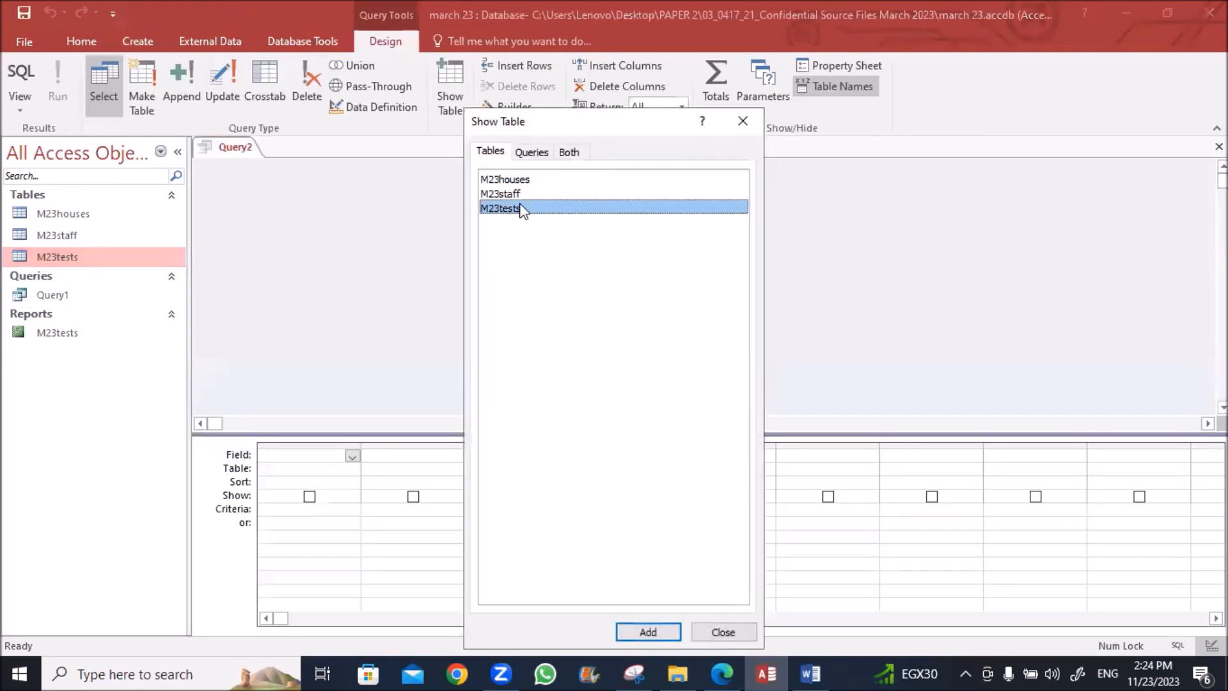
left_click(621, 627)
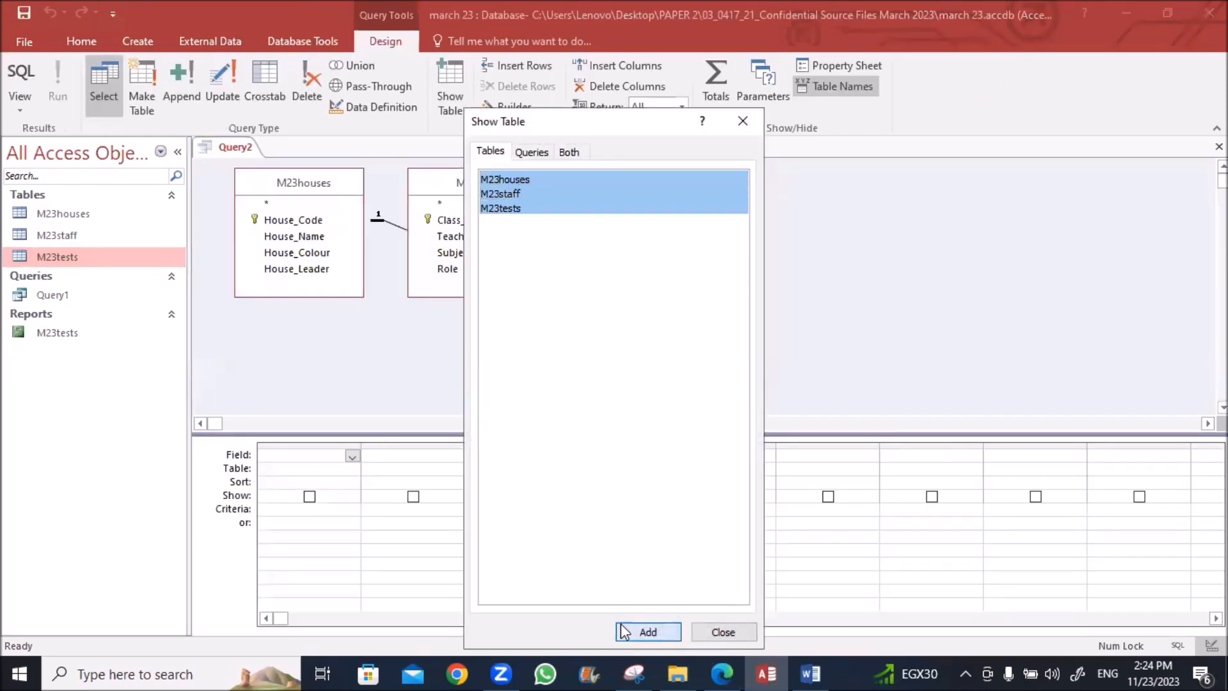
left_click(723, 632)
Step: Arrange the query tables so M23tests sits between M23houses and M23staff, and lengthen the M23tests list to show all its fields
left_click_drag(486, 183, 860, 177)
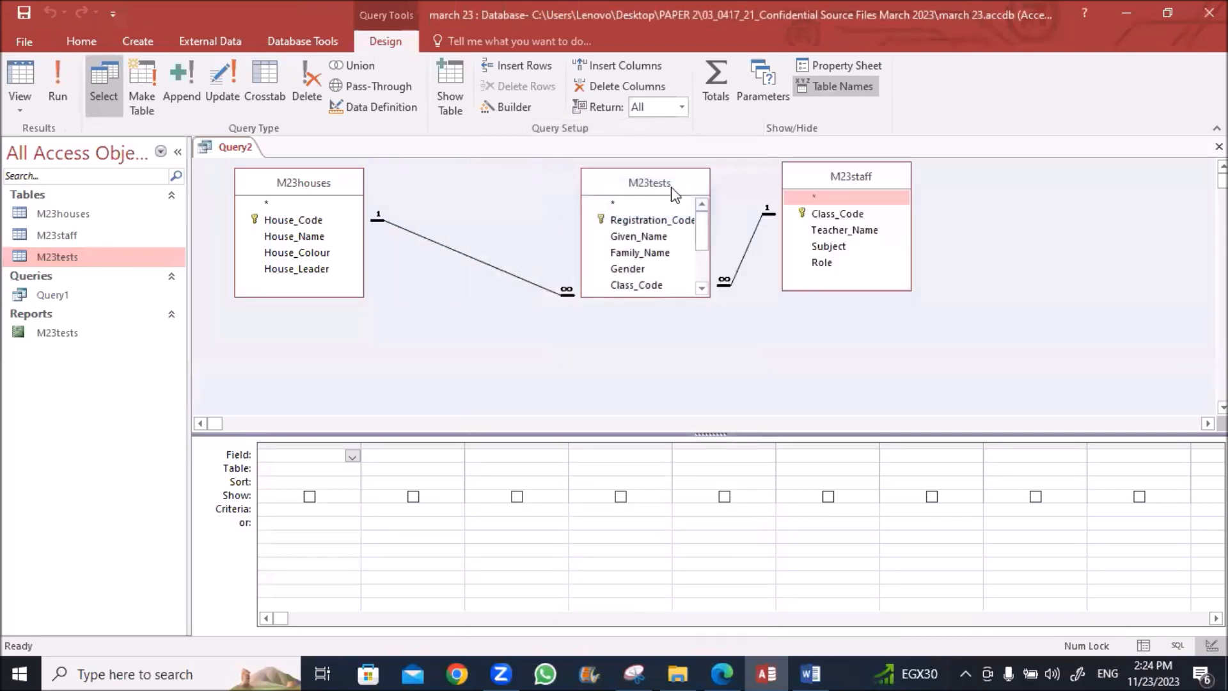
left_click_drag(653, 186, 625, 183)
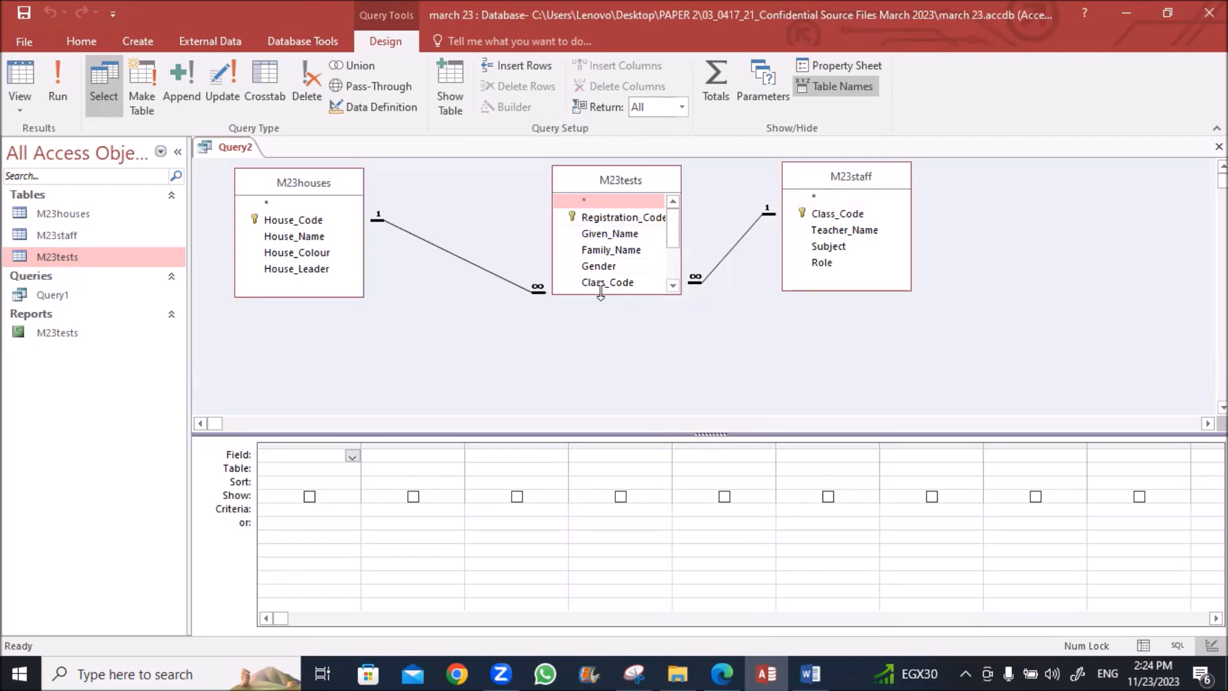
left_click_drag(600, 293, 601, 390)
Step: Highlight Gender, Family_Name and Given_Name in question 23 in Edge, and add these M23tests fields in that order to the query in Access
left_click(722, 673)
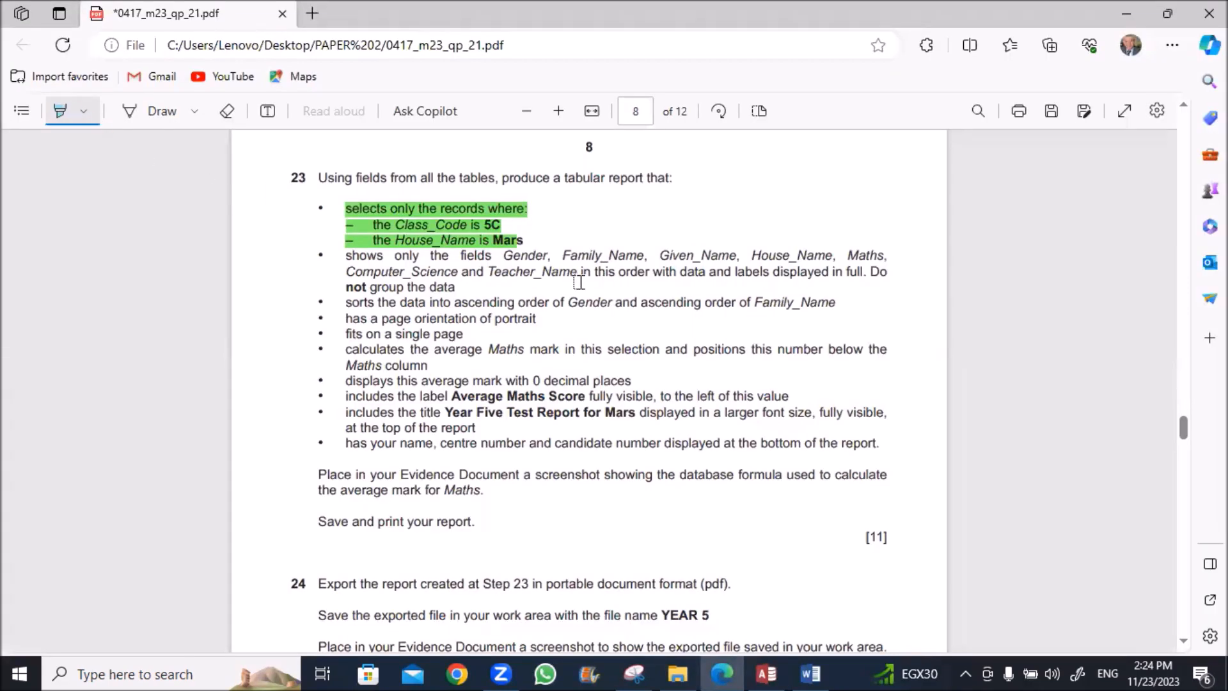
left_click_drag(504, 256, 737, 257)
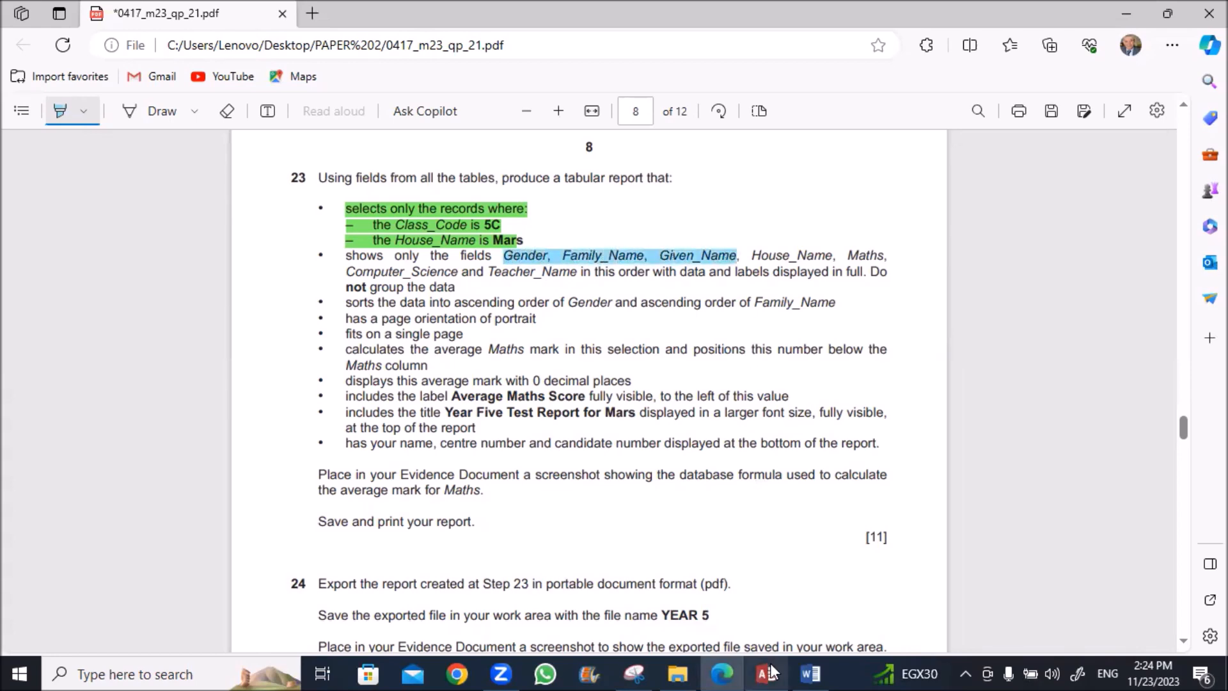
left_click(770, 673)
double_click(601, 266)
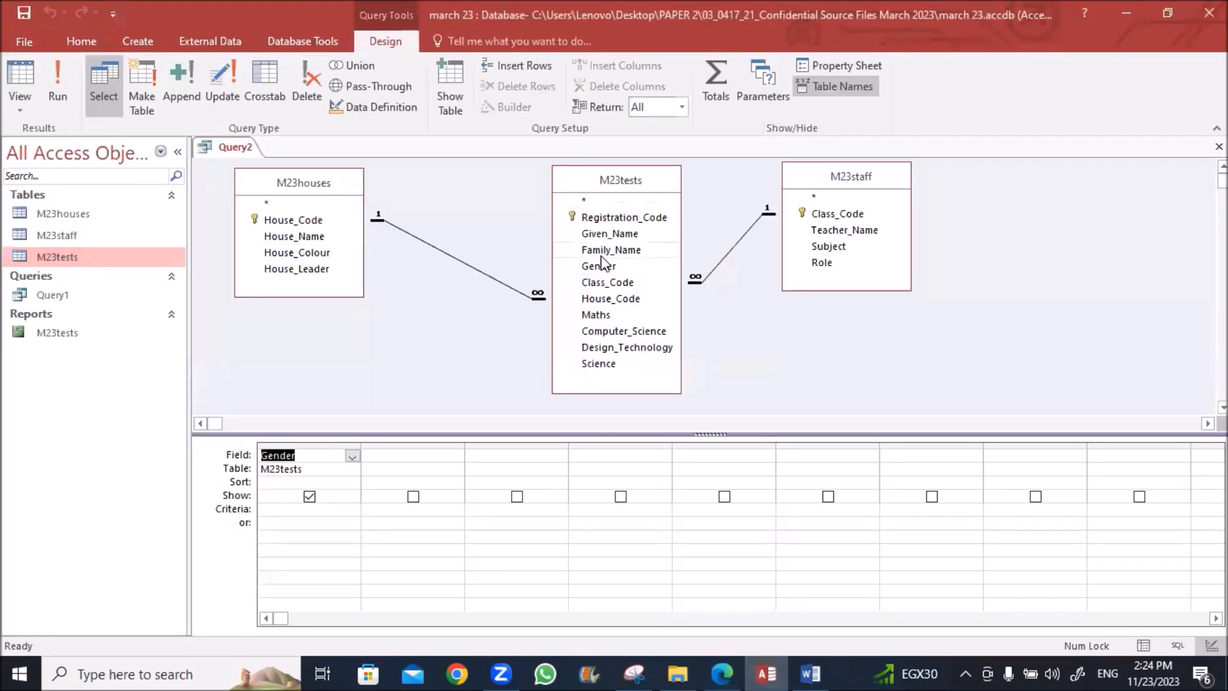
double_click(600, 250)
double_click(602, 234)
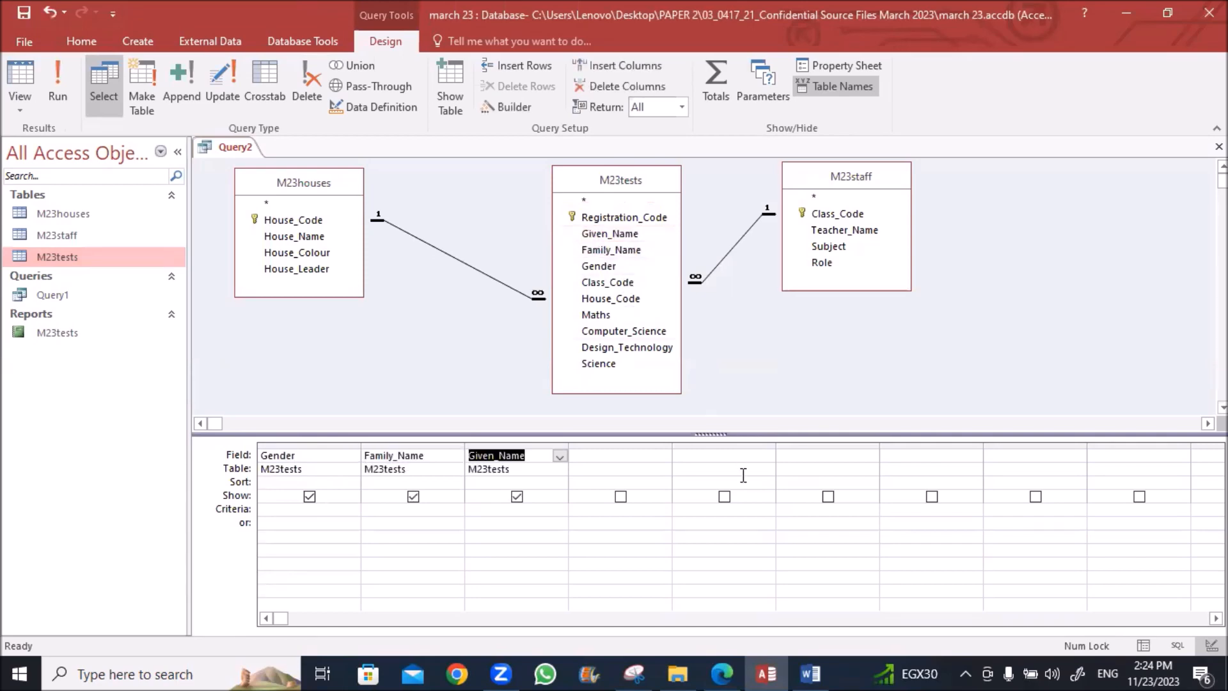
Step: Highlight House_Name and Maths in the question in Edge, and add House_Name from M23houses and Maths from M23tests to the Access query
left_click(721, 673)
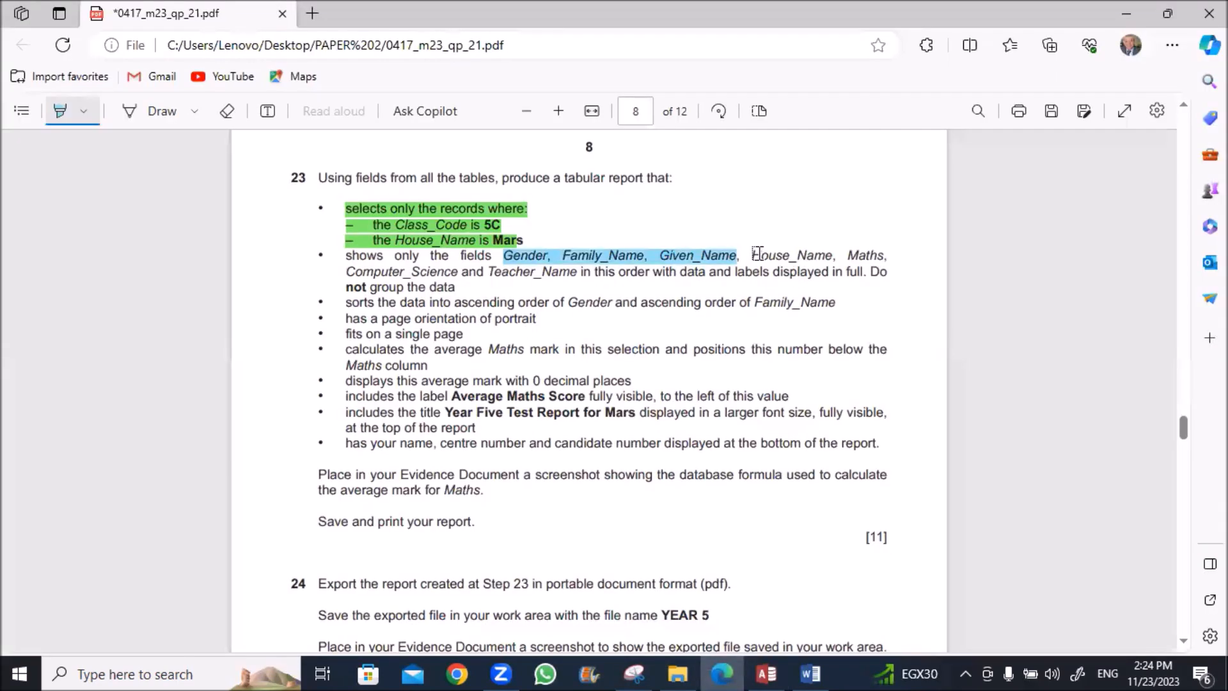
left_click_drag(755, 257, 885, 257)
left_click(765, 673)
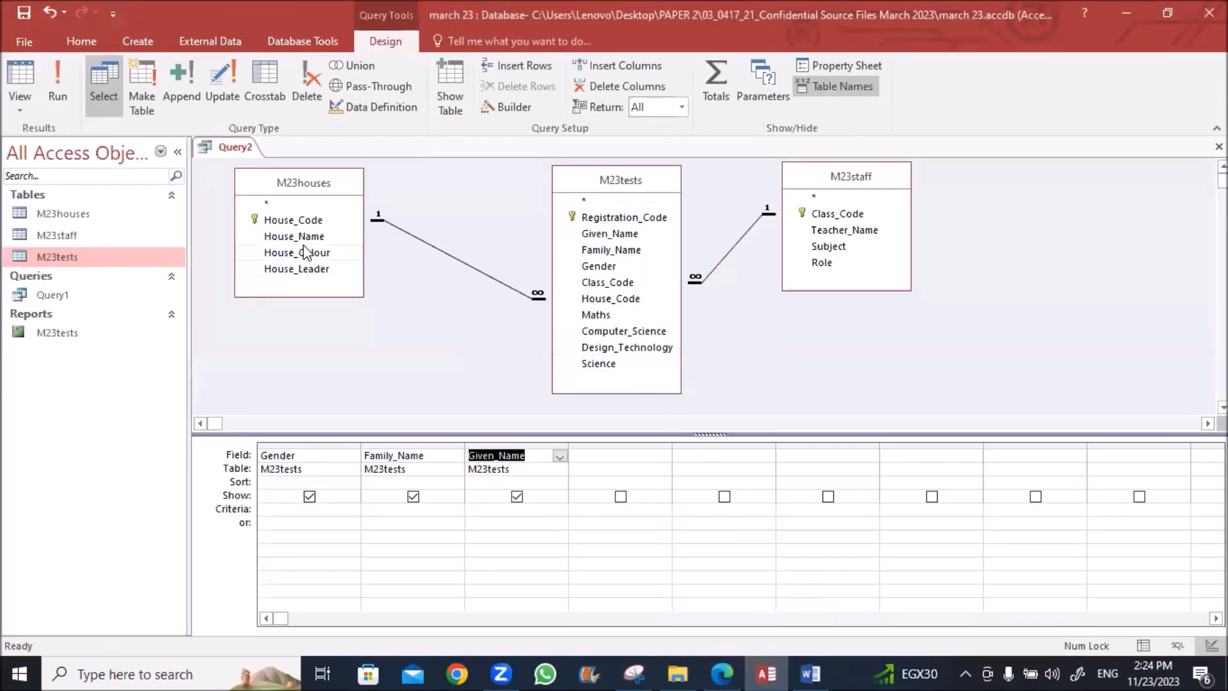
double_click(298, 238)
double_click(595, 315)
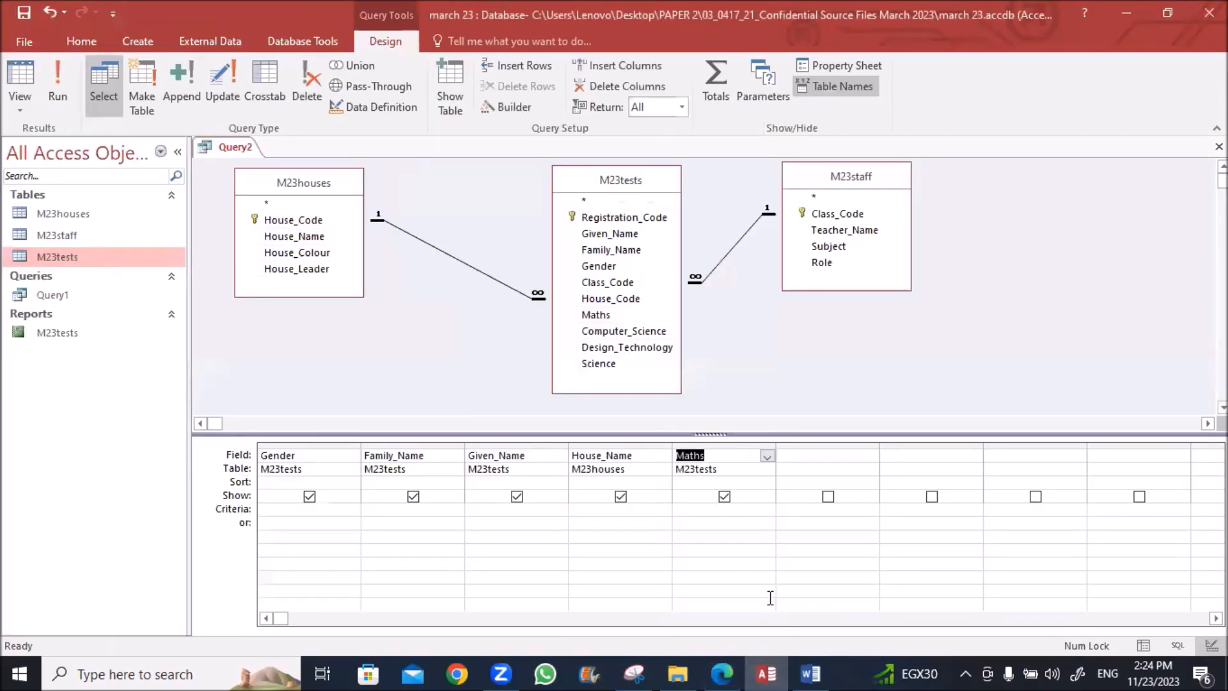
Step: Highlight Computer_Science and Teacher_Name in the question in Edge, and add Computer_Science from M23tests and Teacher_Name from M23staff to the Access query
left_click(732, 663)
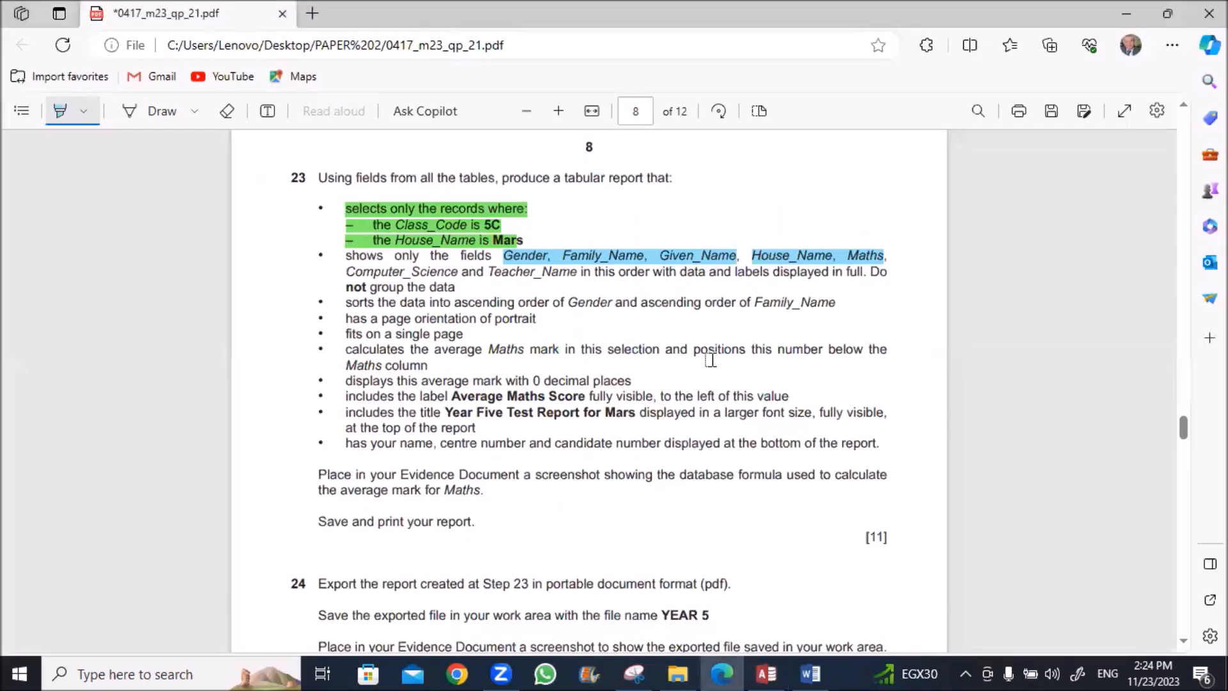
mouse_move(345, 269)
left_mouse_down()
mouse_move(416, 287)
mouse_move(573, 275)
left_mouse_up()
left_click(766, 673)
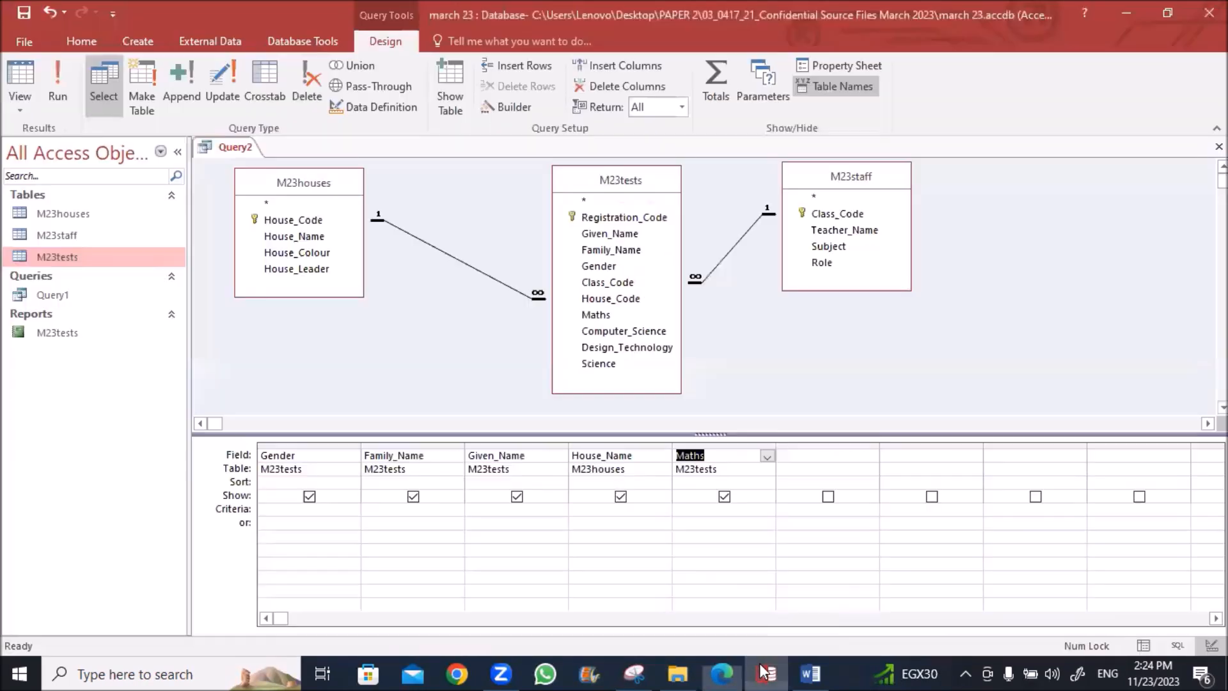
double_click(623, 331)
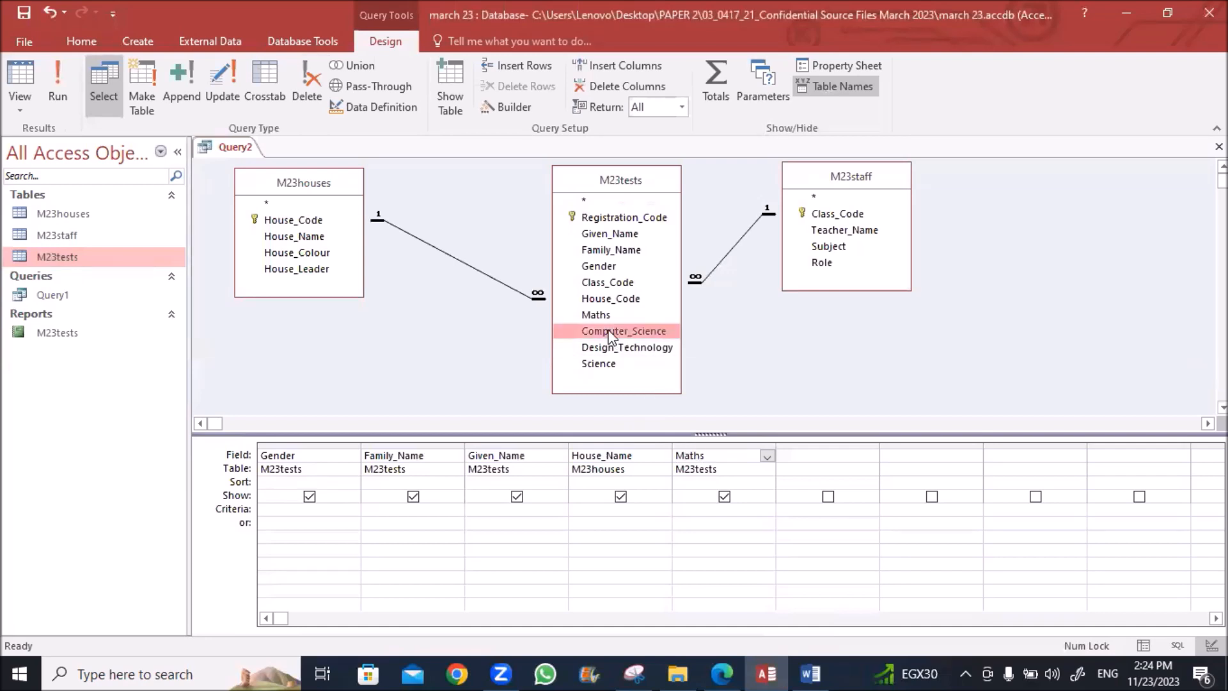
double_click(831, 231)
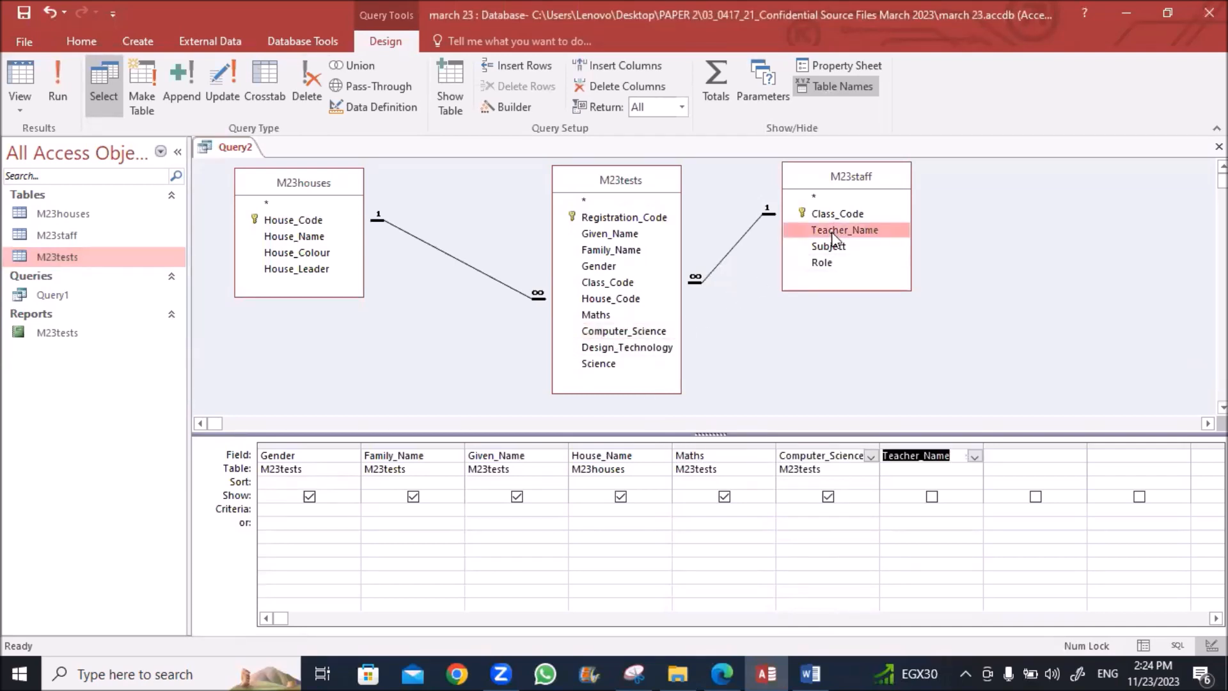
Step: In Edge, erase the green highlight from question 23's record selection criteria and highlight Class_Code in blue
left_click(724, 671)
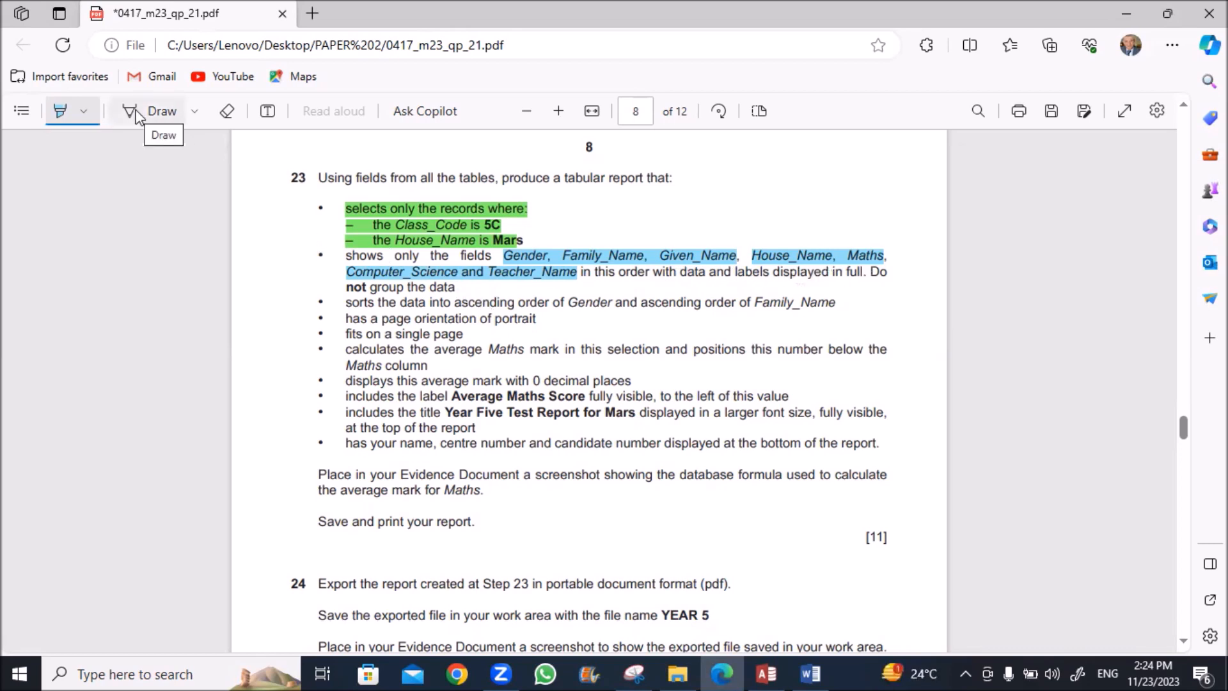
left_click(227, 110)
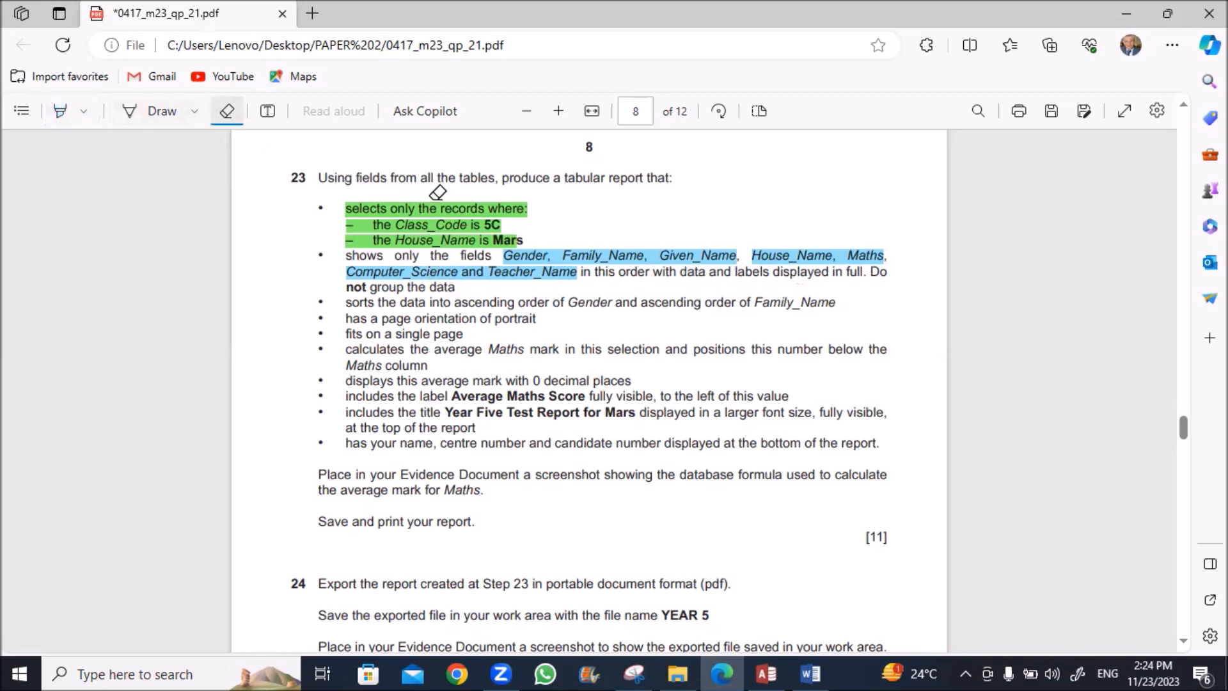
left_click_drag(437, 186, 414, 224)
left_click(60, 112)
left_click_drag(385, 223, 466, 225)
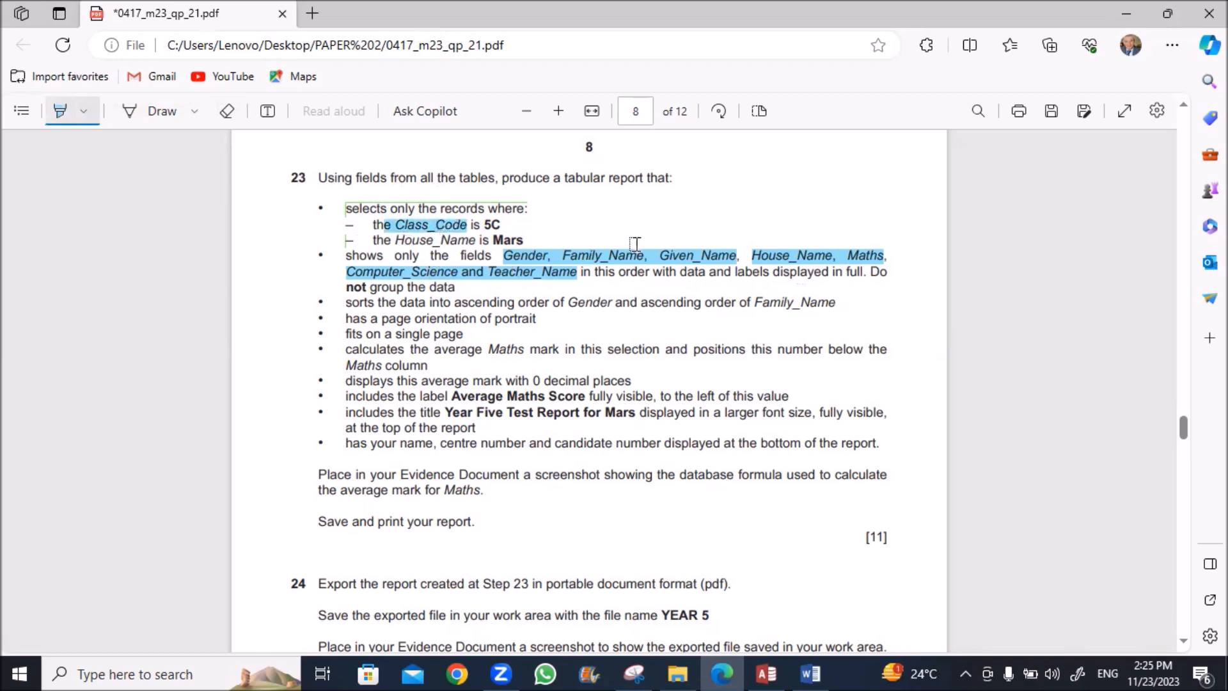
Step: In the Access query, add Class_Code from M23staff, hide it from the results and set its criterion to "5C"
left_click(766, 674)
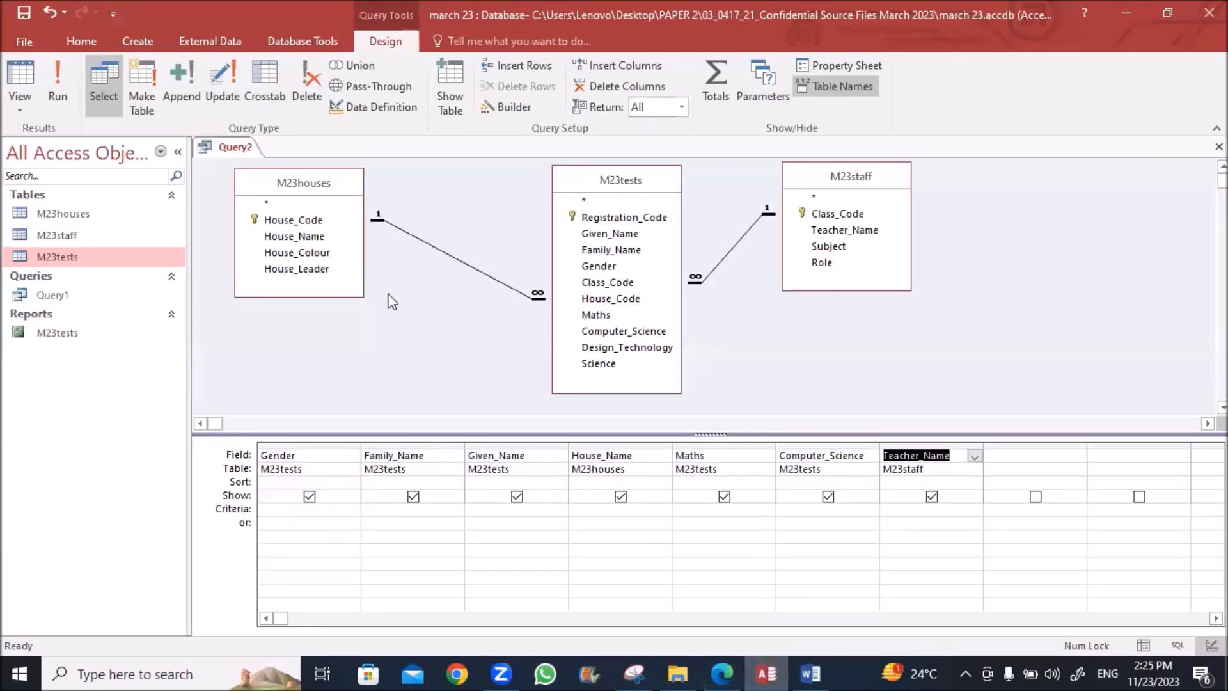
double_click(840, 215)
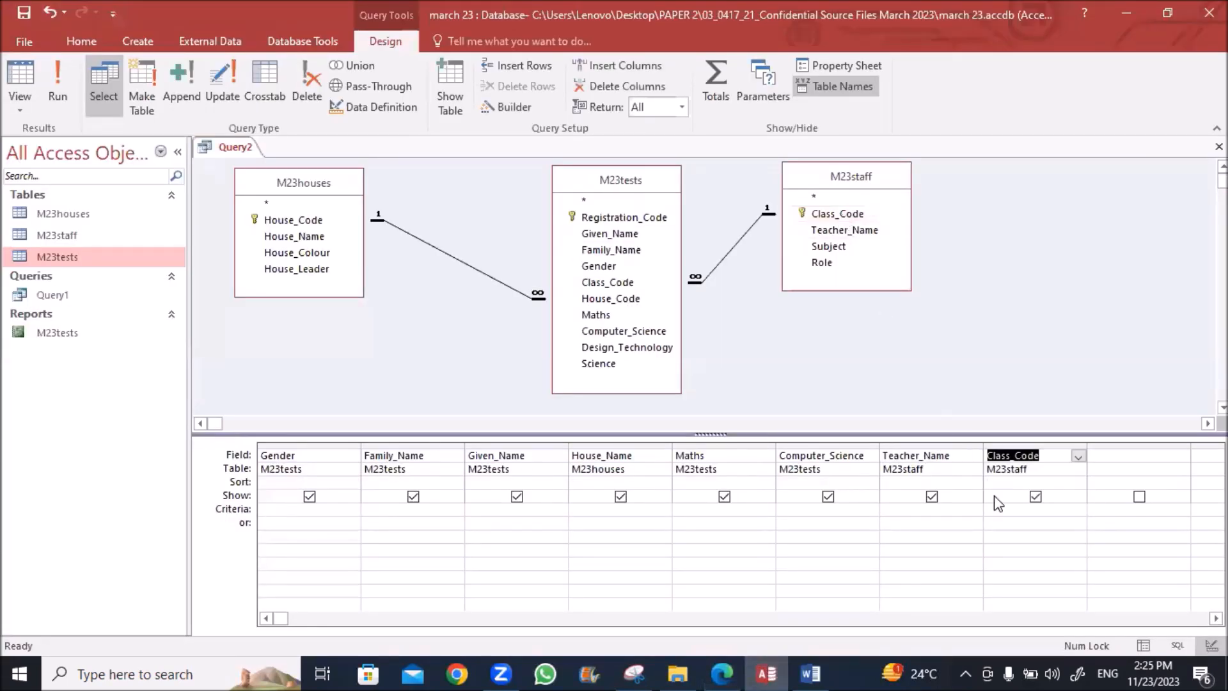
left_click(1034, 497)
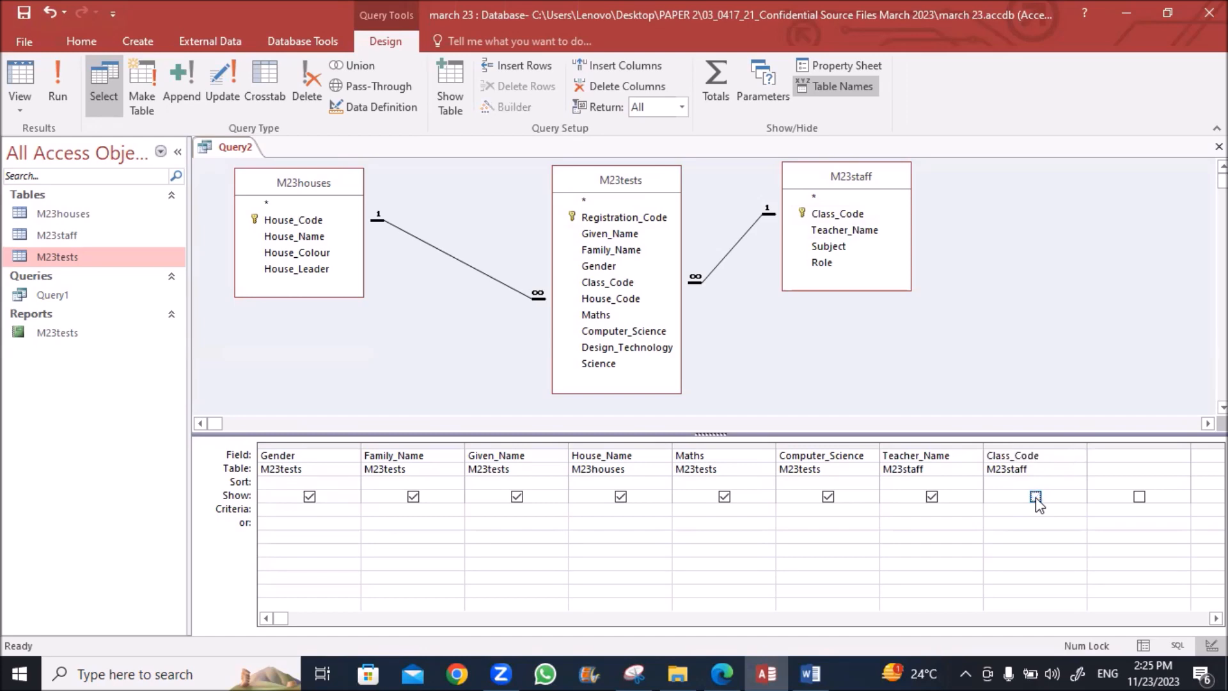
left_click(997, 512)
left_click(726, 662)
left_click(725, 663)
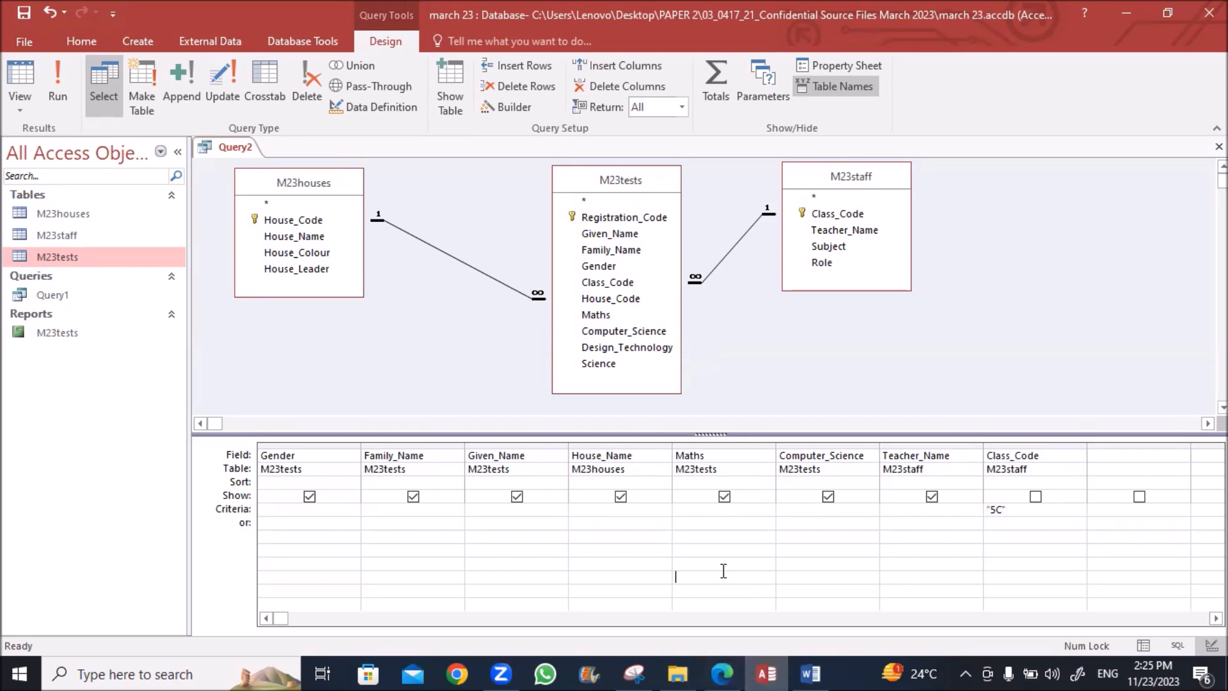
Step: Recheck the criteria in Edge, set the House_Name criterion to "Mars" in Access, and run the query before returning to its design view
key("alt+Tab")
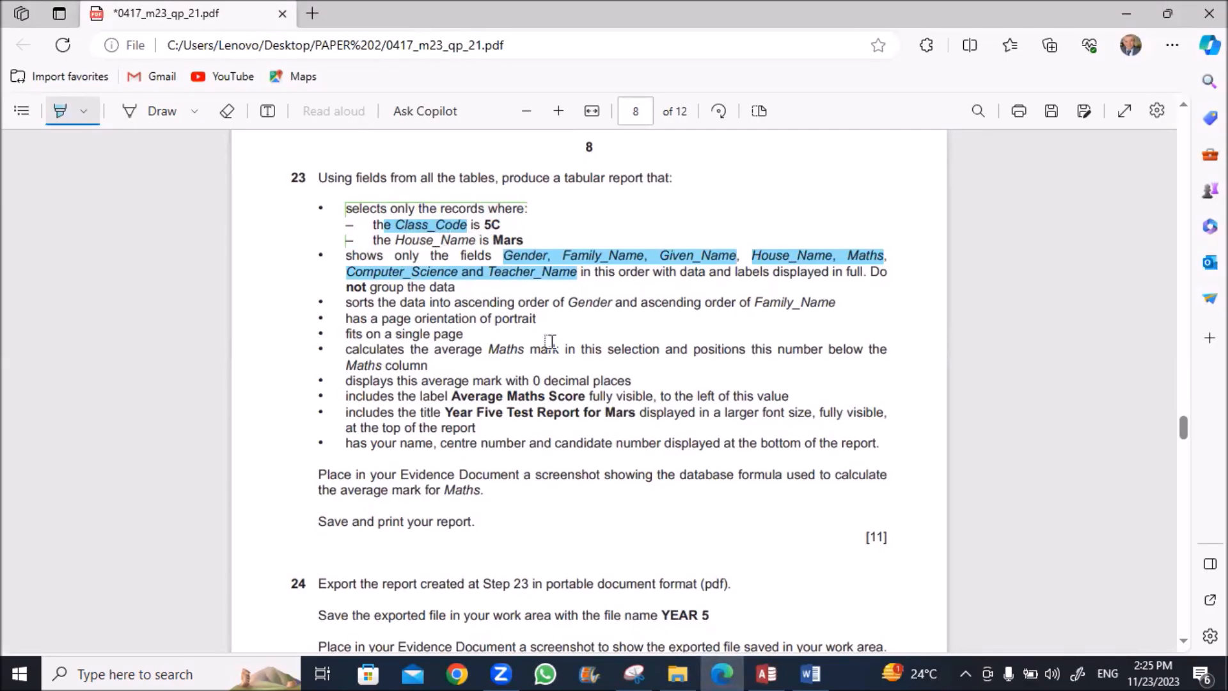
left_click(782, 670)
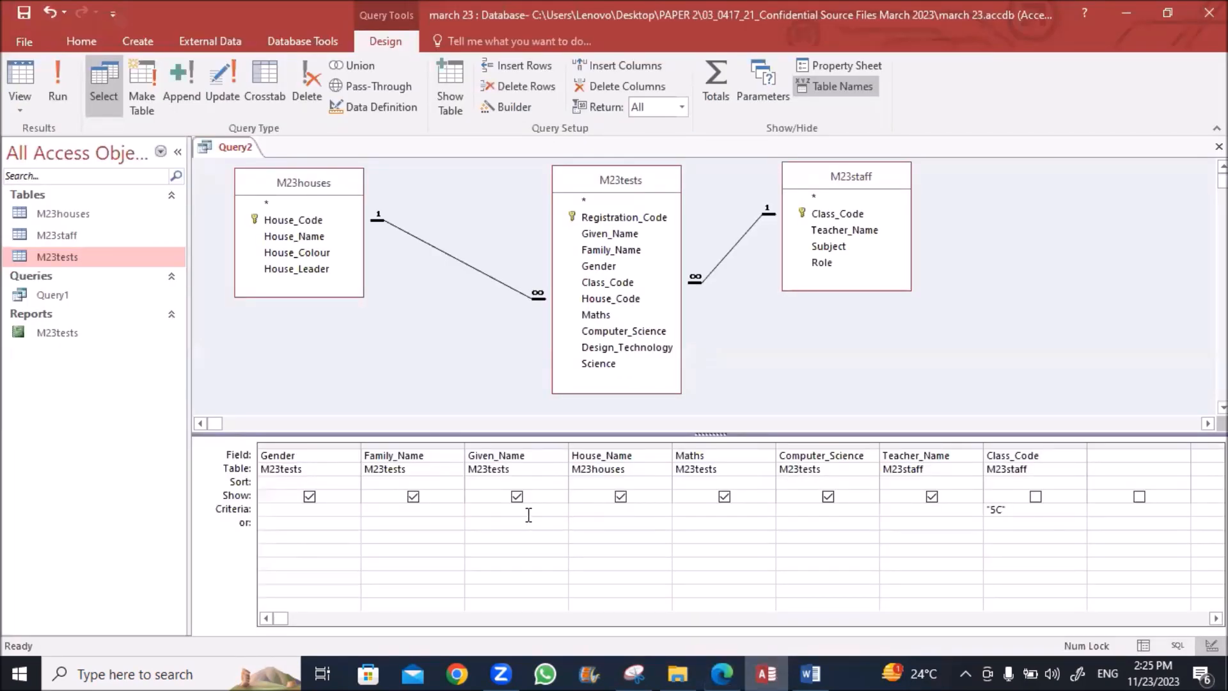
type("Mars\"")
left_click(58, 85)
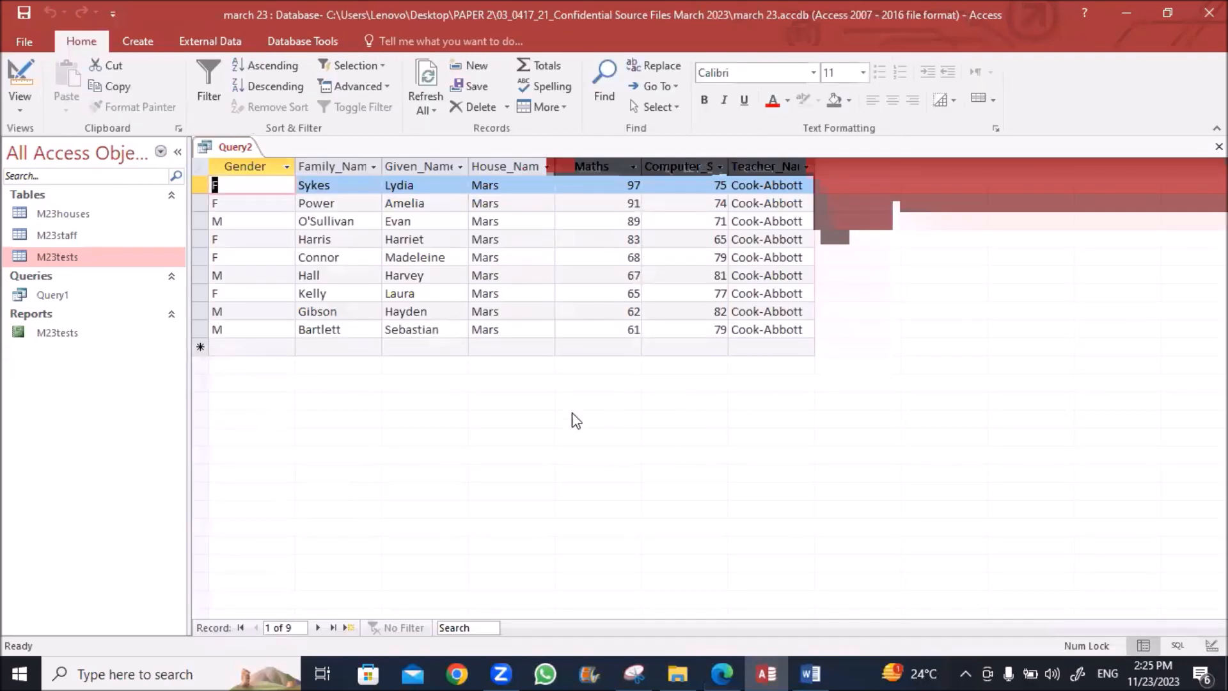
right_click(242, 145)
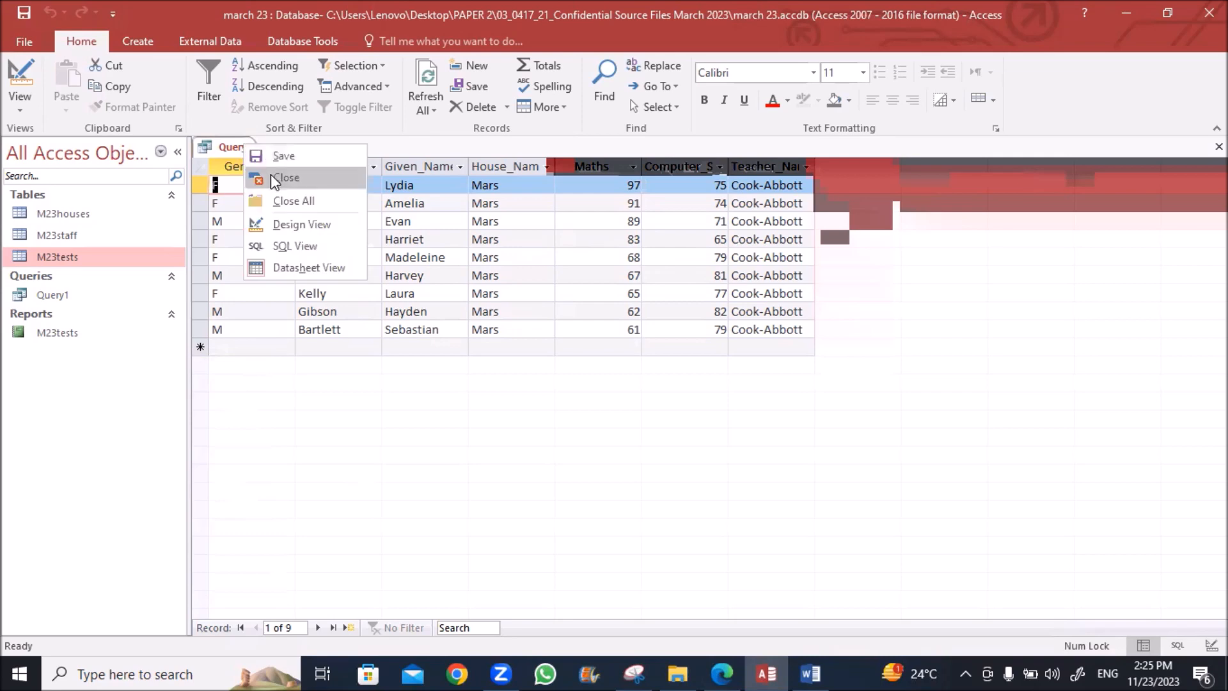
left_click(282, 224)
Step: In Edge, highlight question 23's sorting requirement and the start of its average Maths requirement in green
left_click(722, 671)
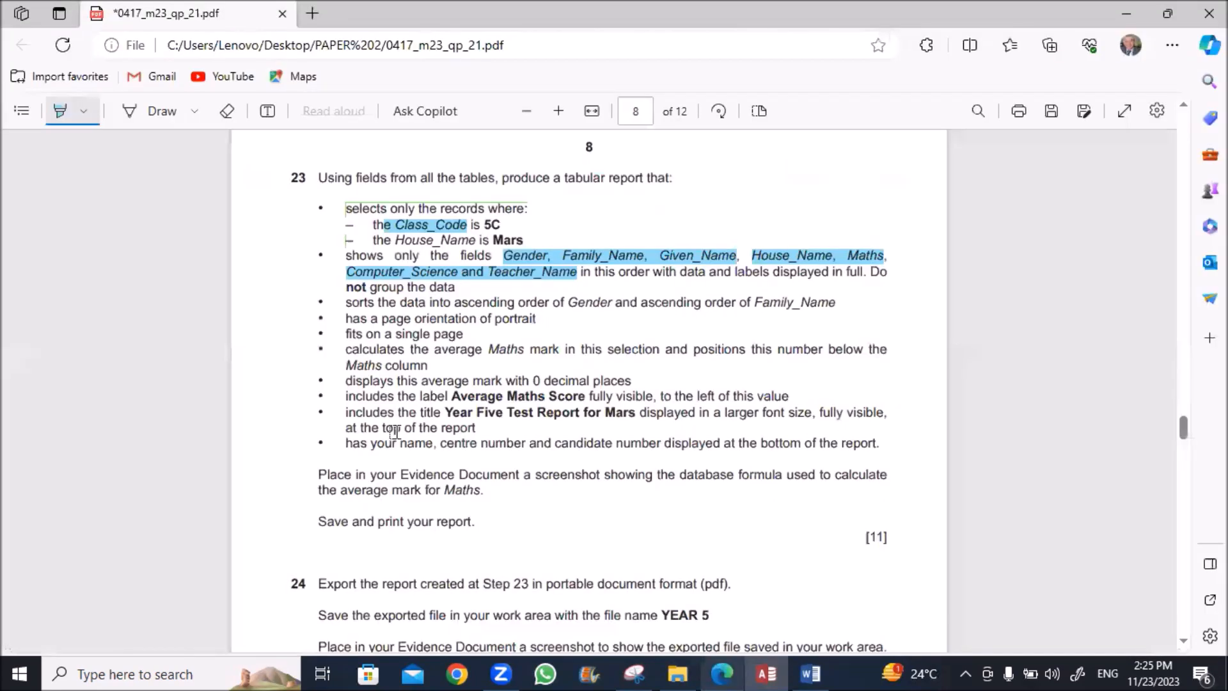
left_click(84, 112)
left_click(137, 180)
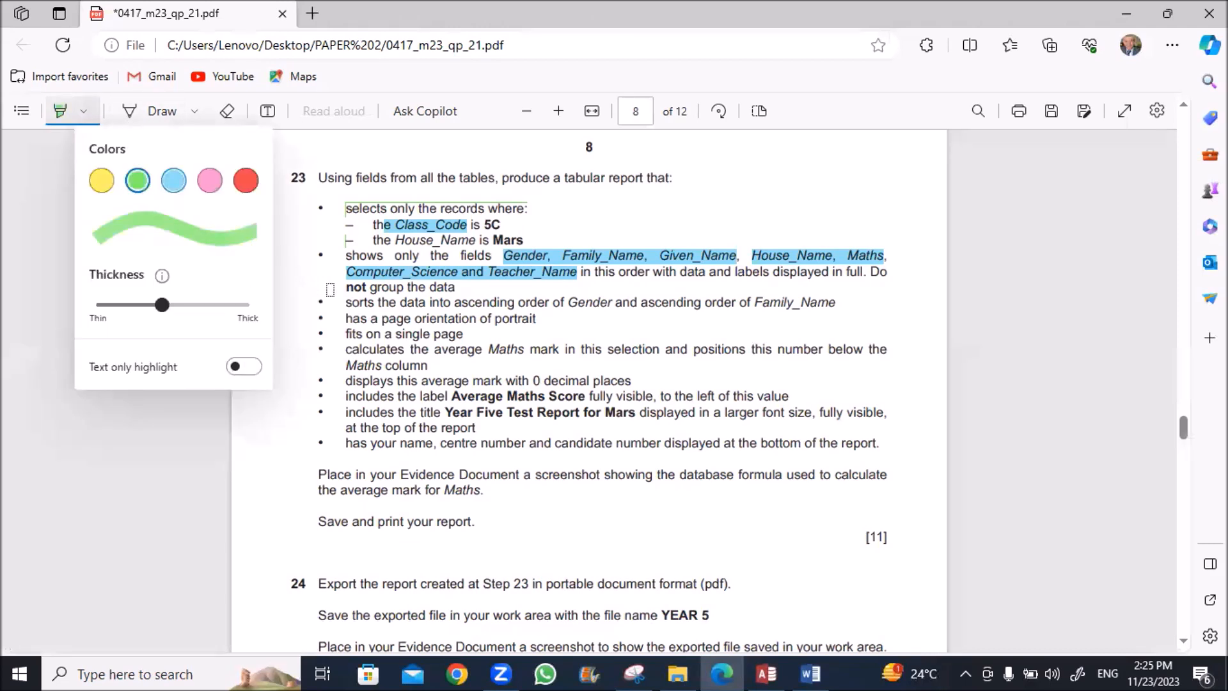
left_click_drag(340, 303, 836, 301)
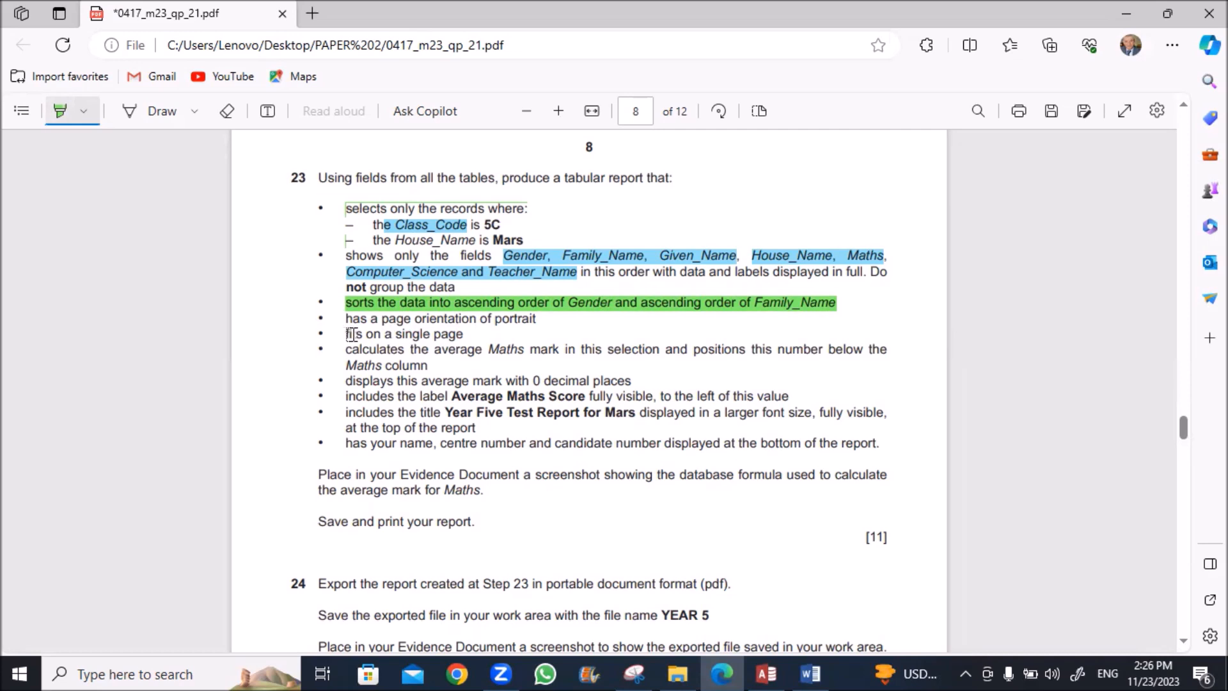
left_click_drag(335, 355, 441, 356)
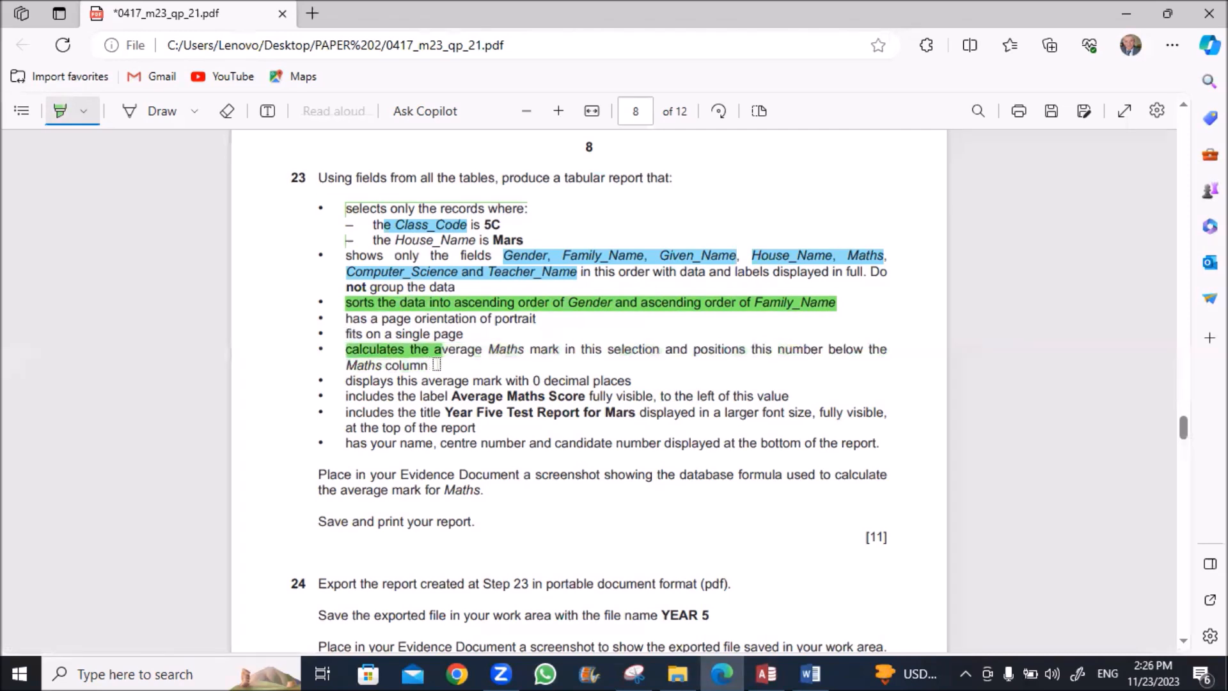
Step: Return to Access, and close the query, saving it as Query2
left_click(766, 672)
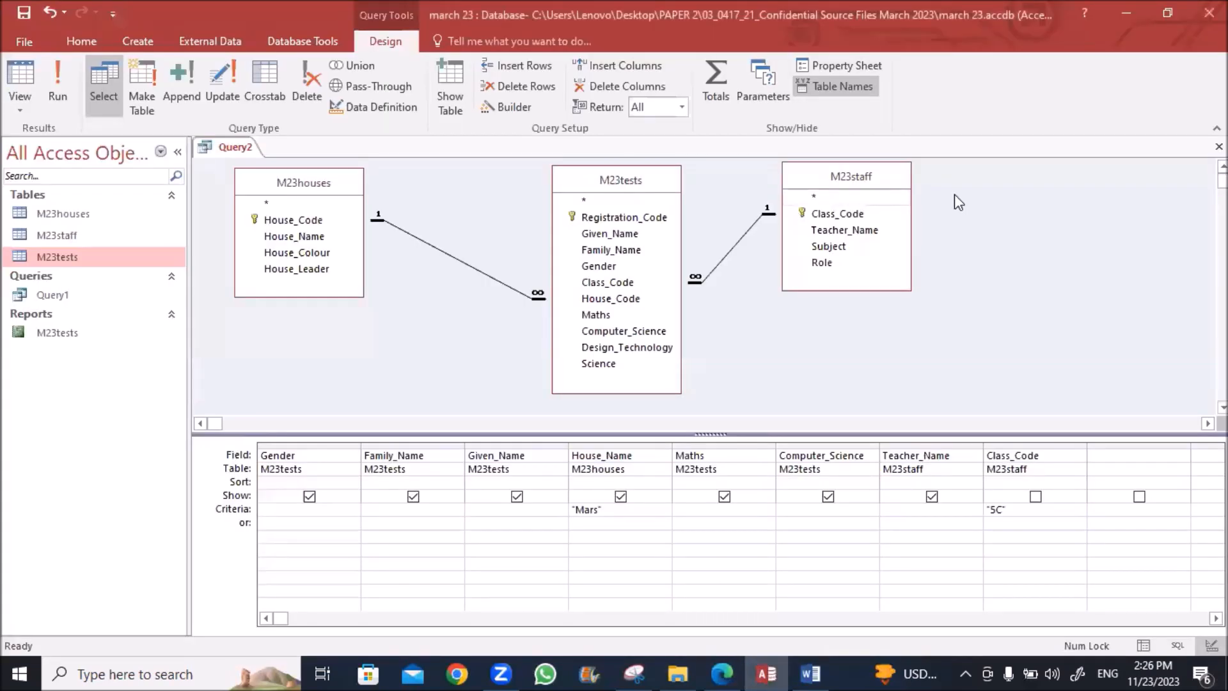
key("ctrl+w")
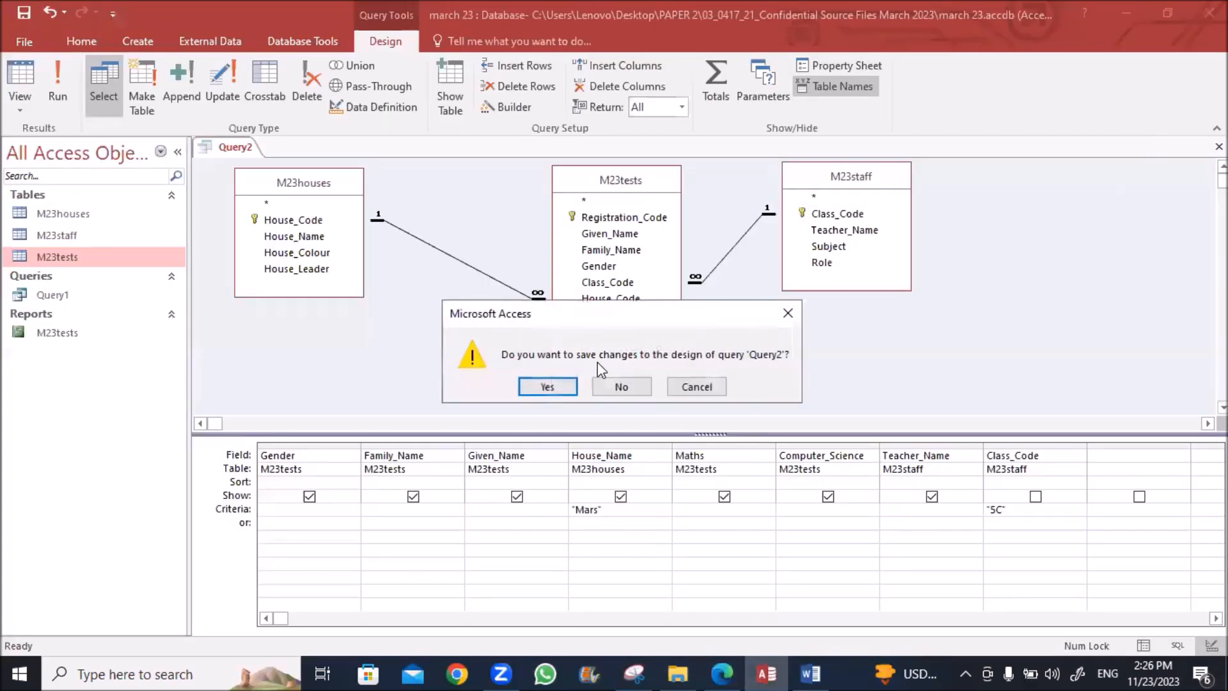
left_click(548, 385)
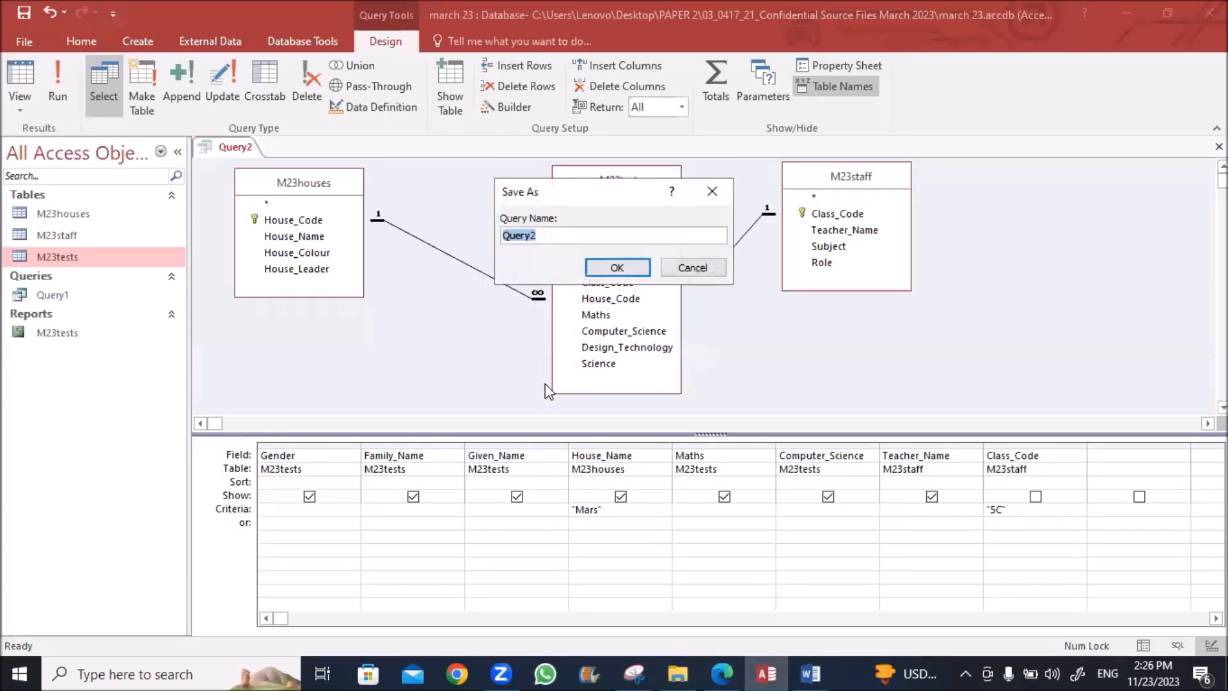
left_click(616, 267)
Step: Start a new report with the Report Wizard, including all fields from Query2
left_click(139, 45)
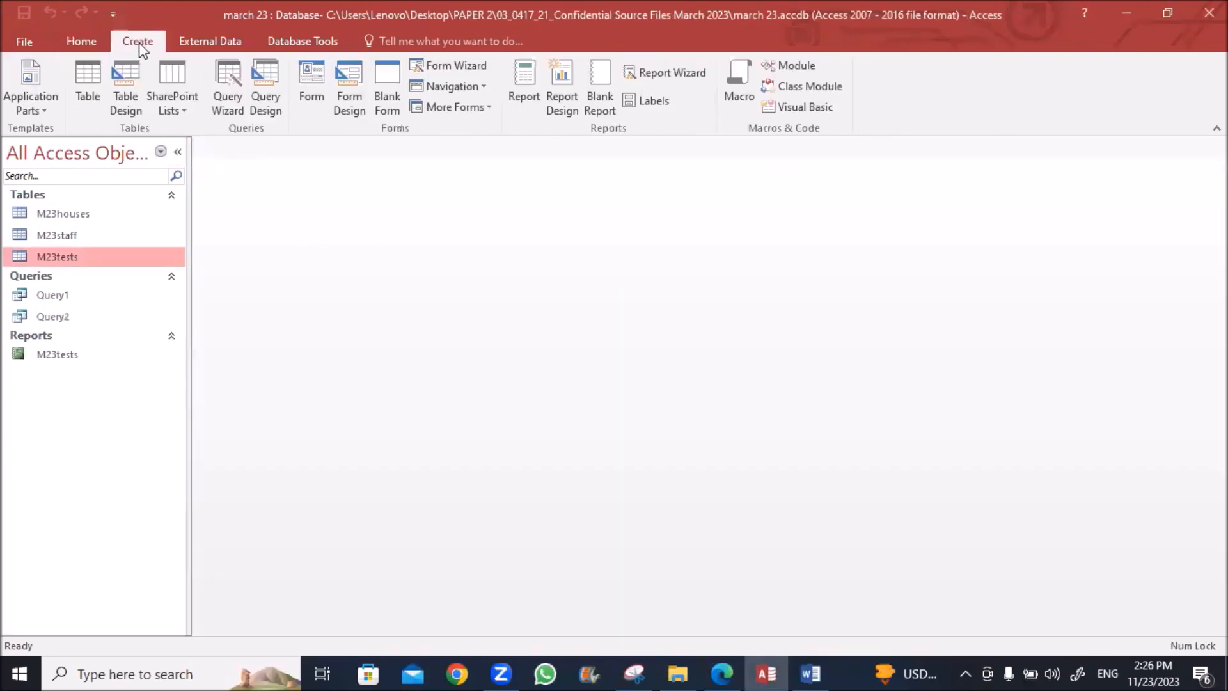
left_click(671, 74)
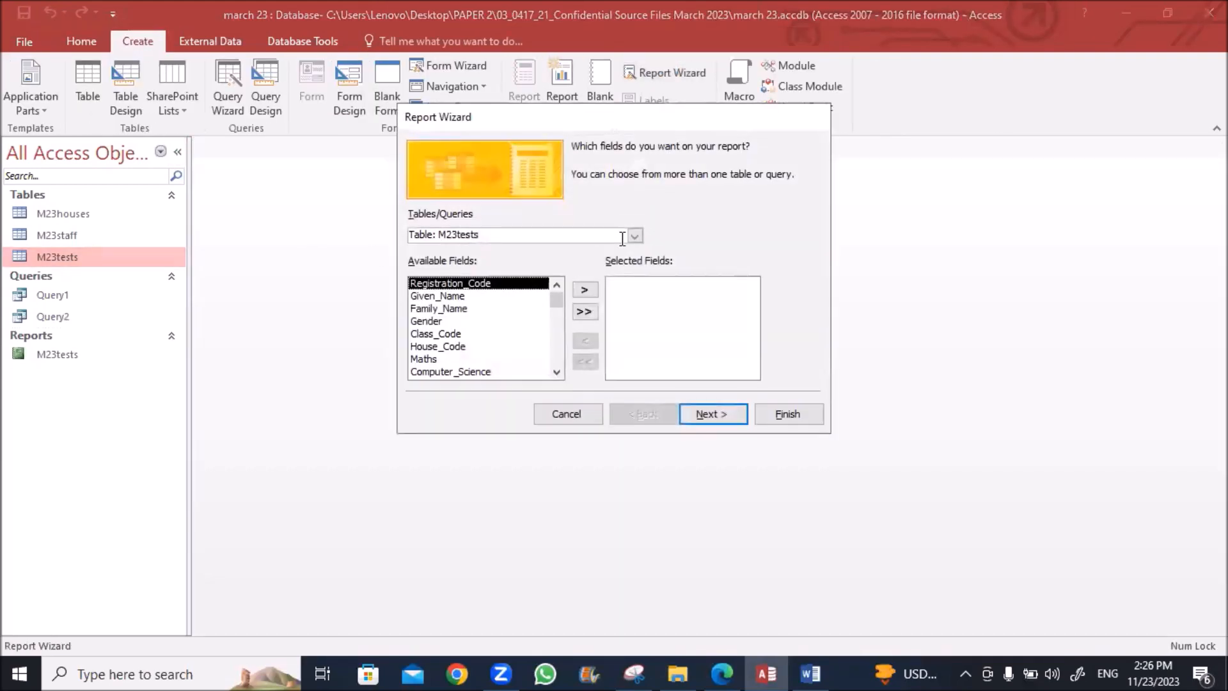
left_click(641, 236)
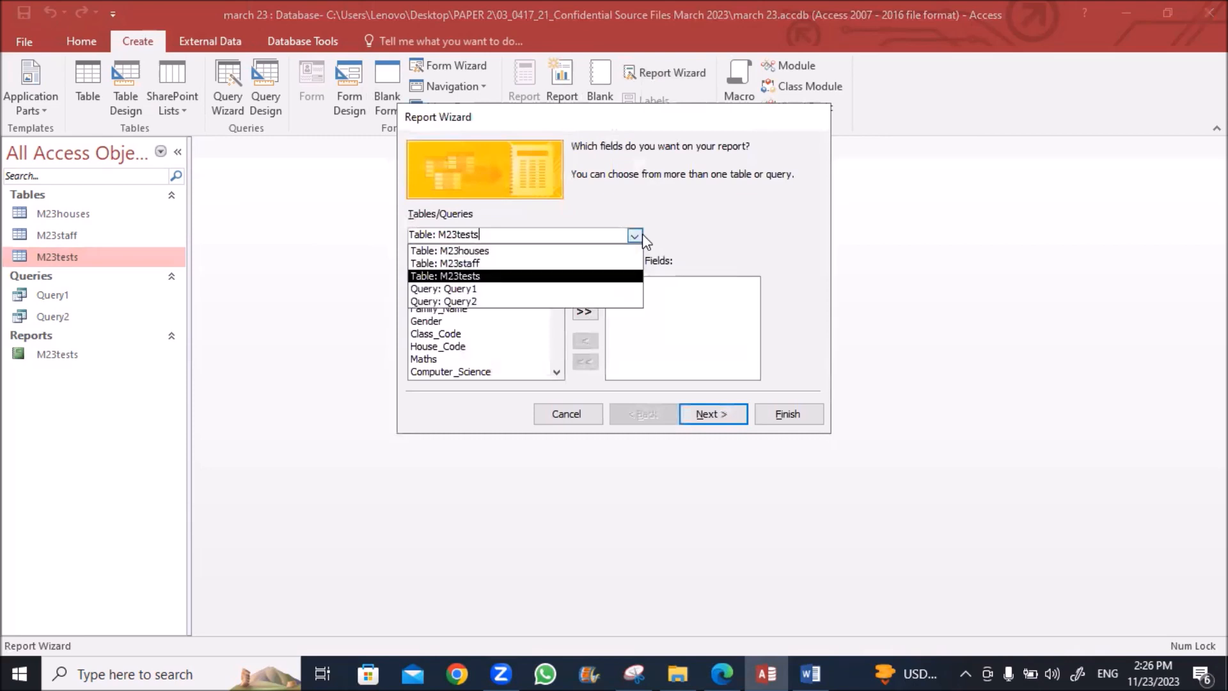
left_click(470, 301)
left_click(584, 312)
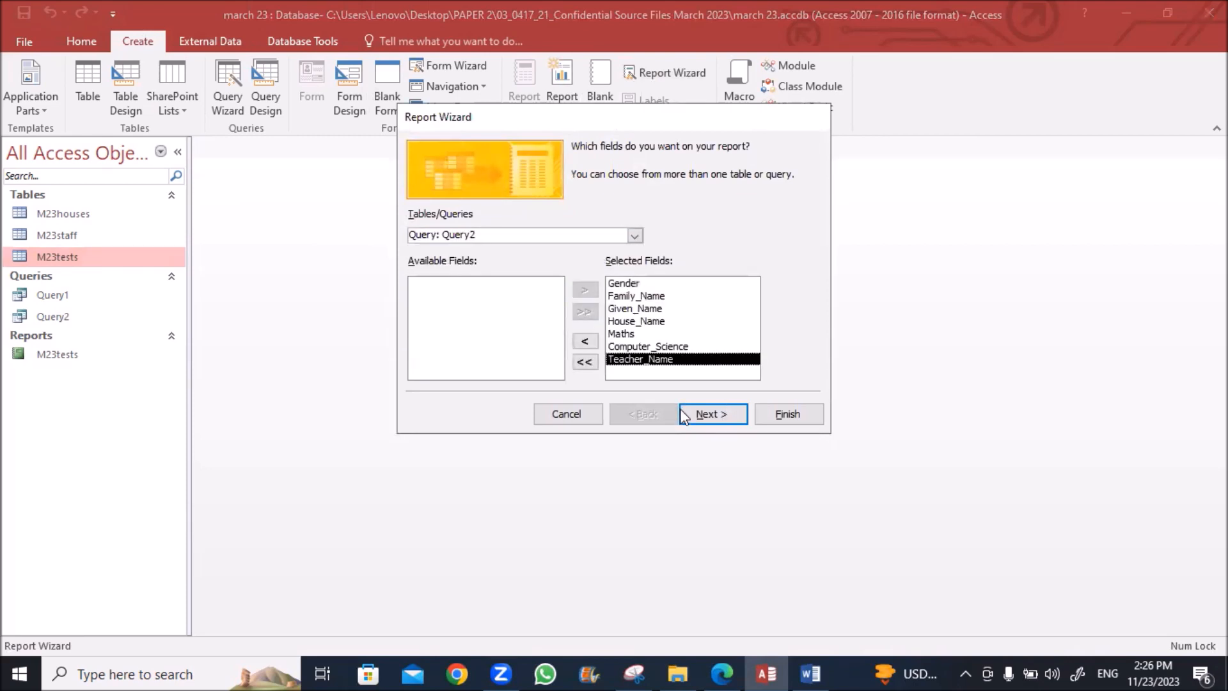
Step: Finish the report wizard without grouping or sorting, using a tabular portrait layout and the title M23tests1
left_click(697, 416)
left_click(701, 415)
left_click(700, 415)
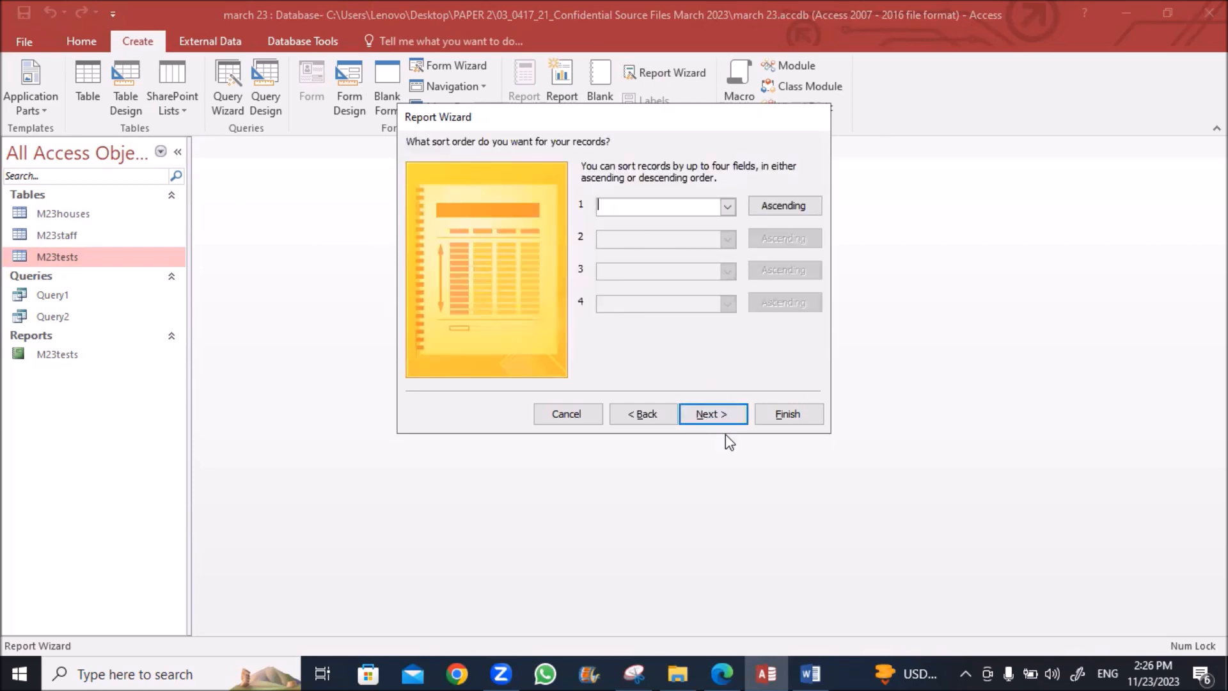
left_click(716, 414)
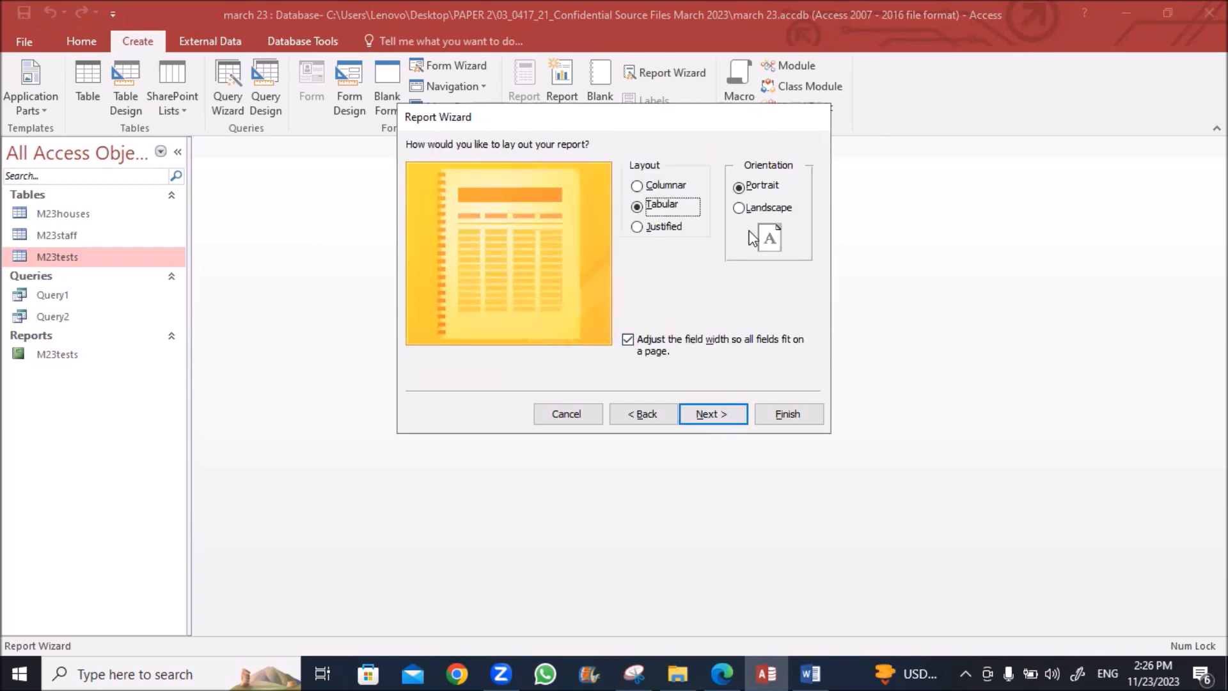
left_click(712, 416)
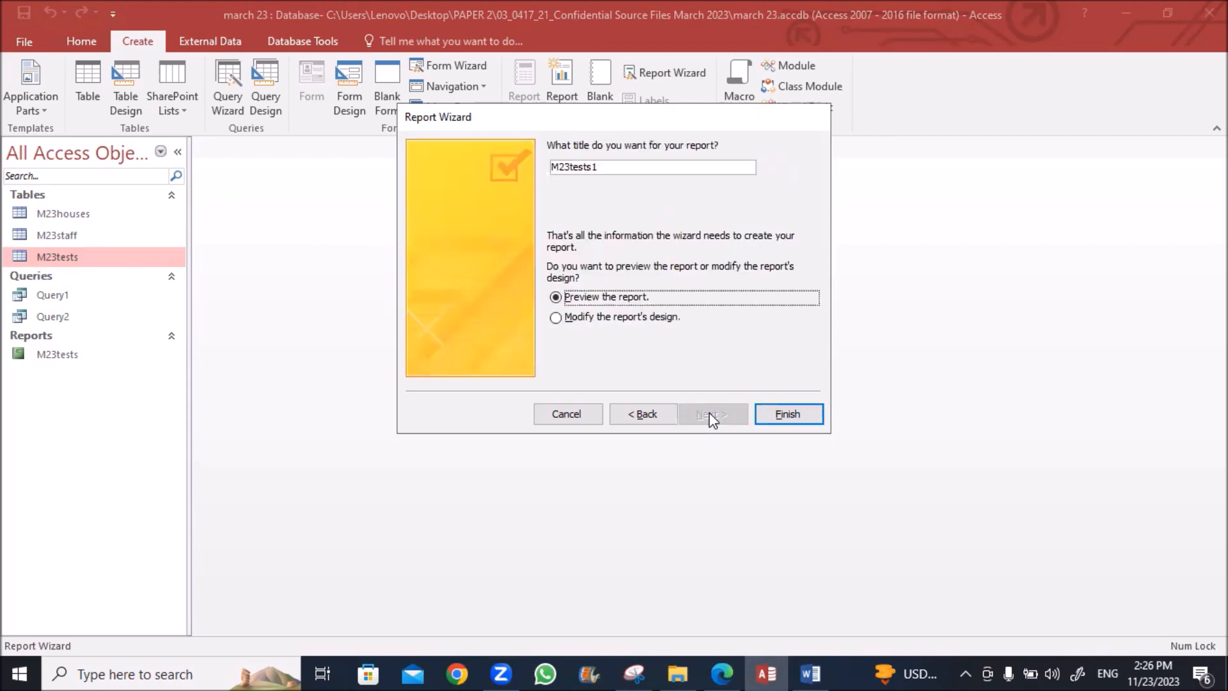
left_click(787, 414)
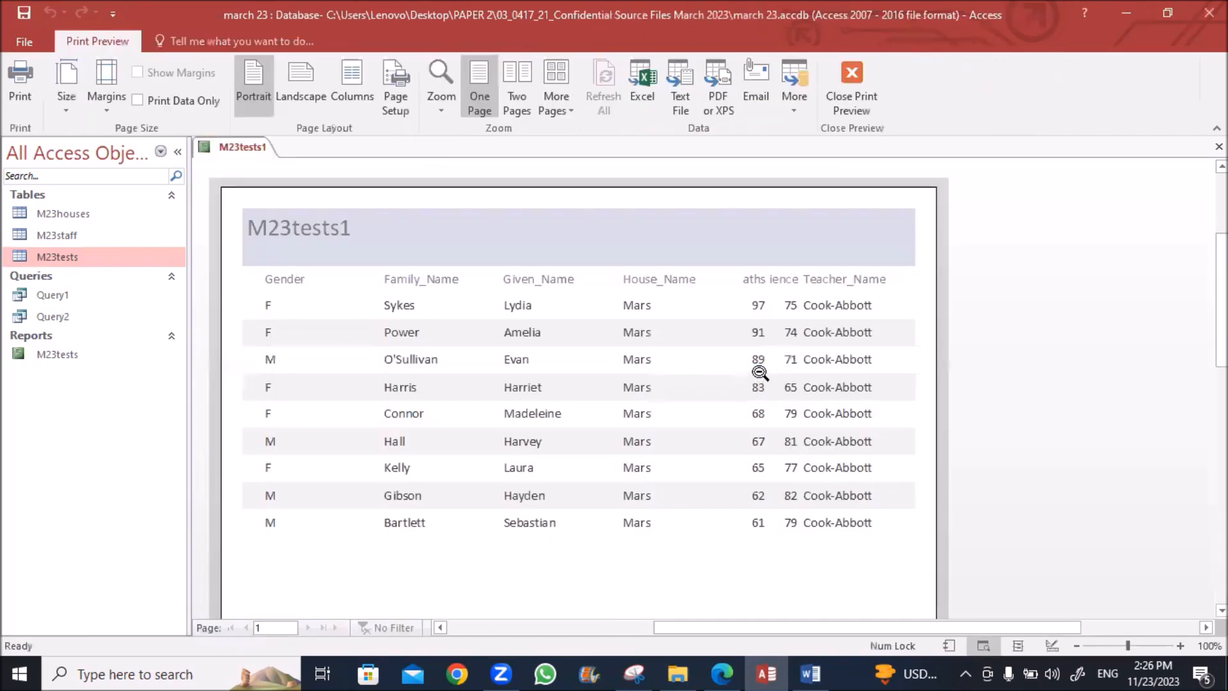
Step: Switch the M23tests1 report to Layout View and narrow the Gender label and data column
right_click(243, 147)
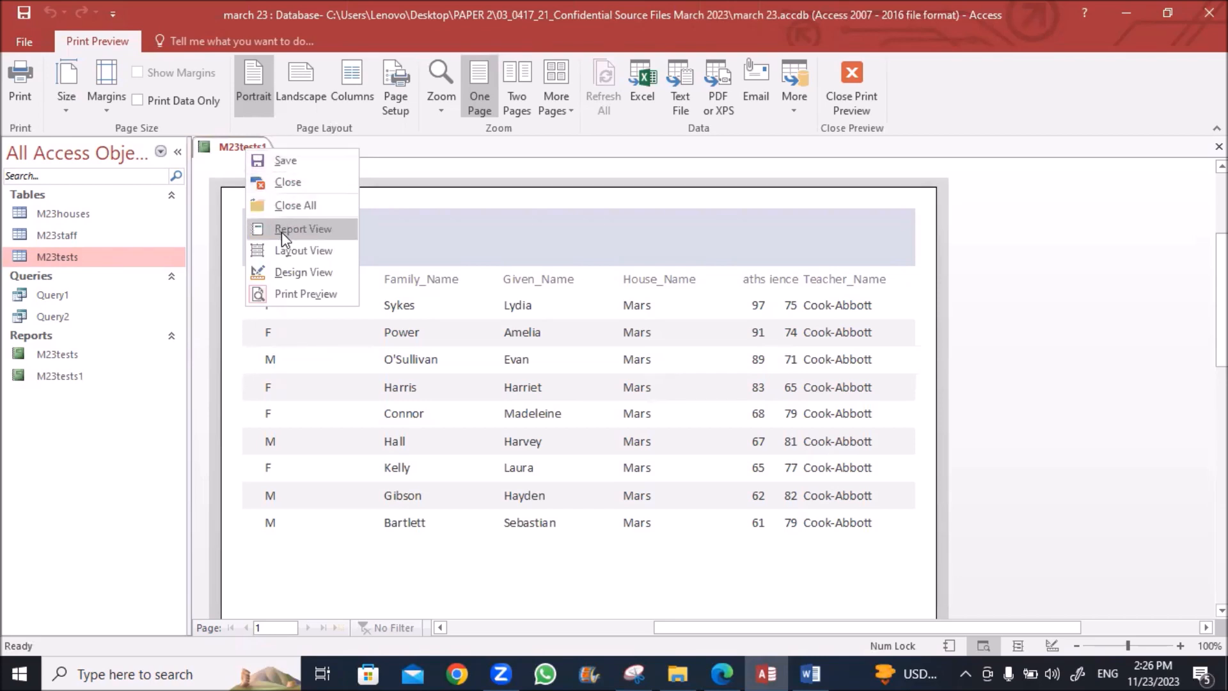
left_click(284, 250)
left_click(266, 255)
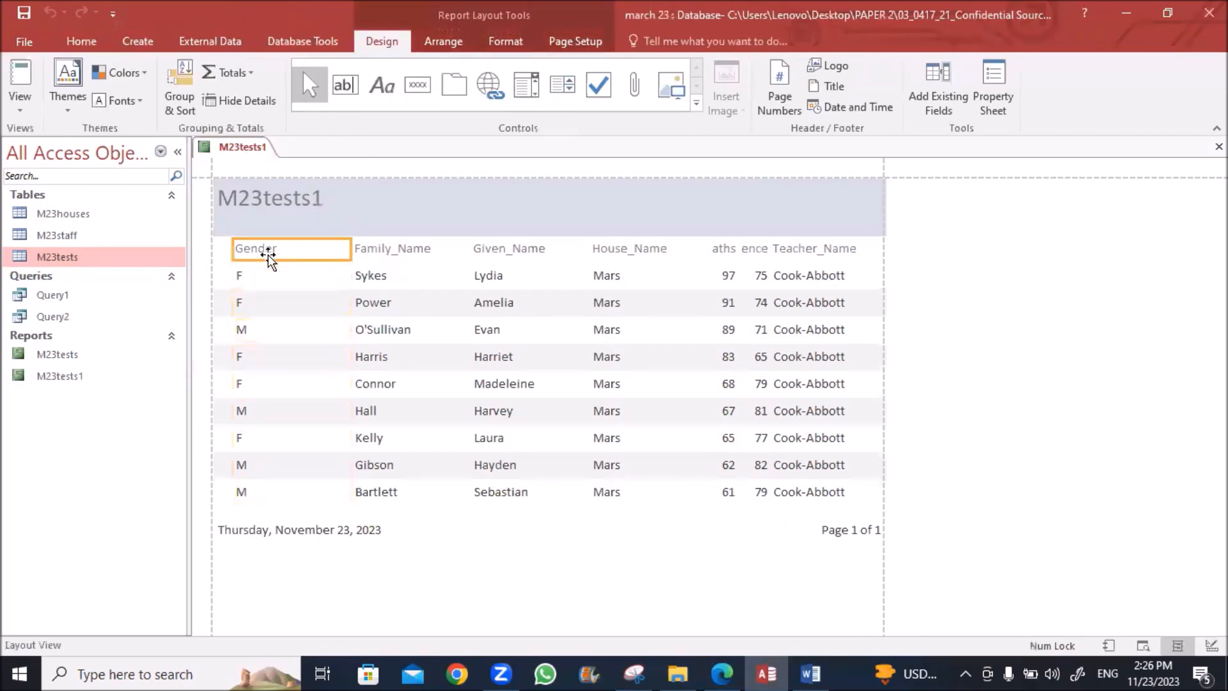
left_click(275, 279)
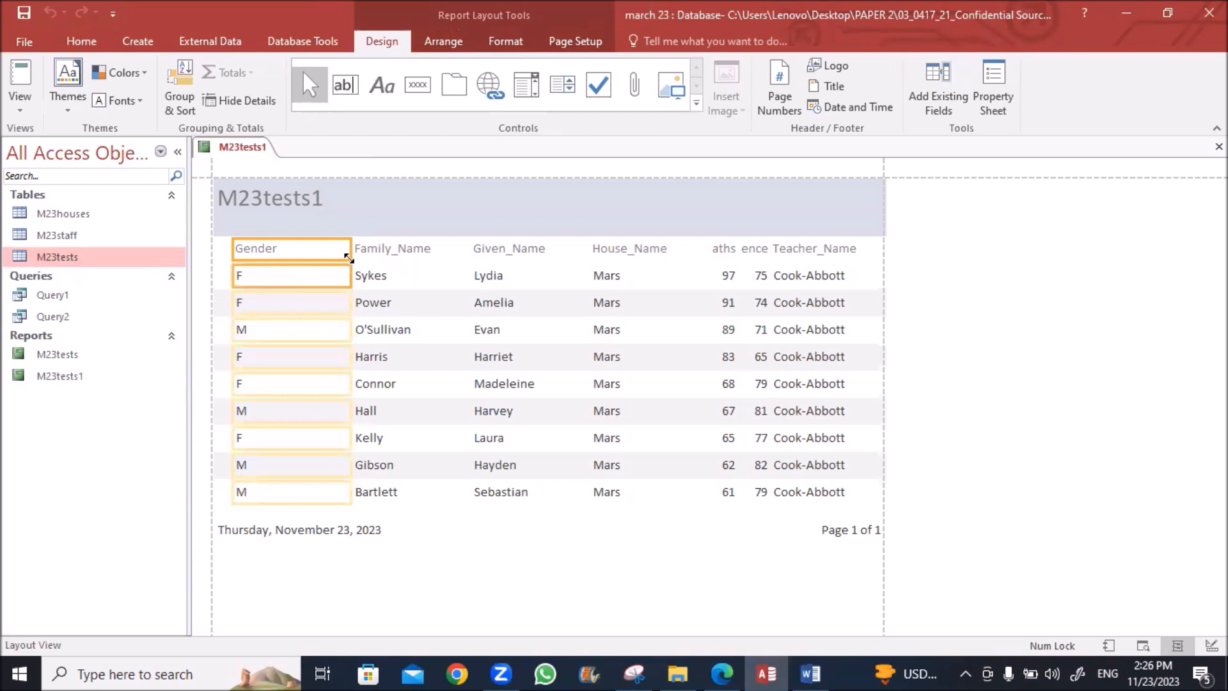
left_click_drag(347, 249, 284, 248)
Step: Narrow the Family_Name label and data column and shift it left, closer to the Gender column
left_click(356, 230)
left_click(371, 252)
left_click_drag(470, 227, 435, 226)
key("Left")
key("Left")
key("Left")
key("Left")
key("Left")
key("Left")
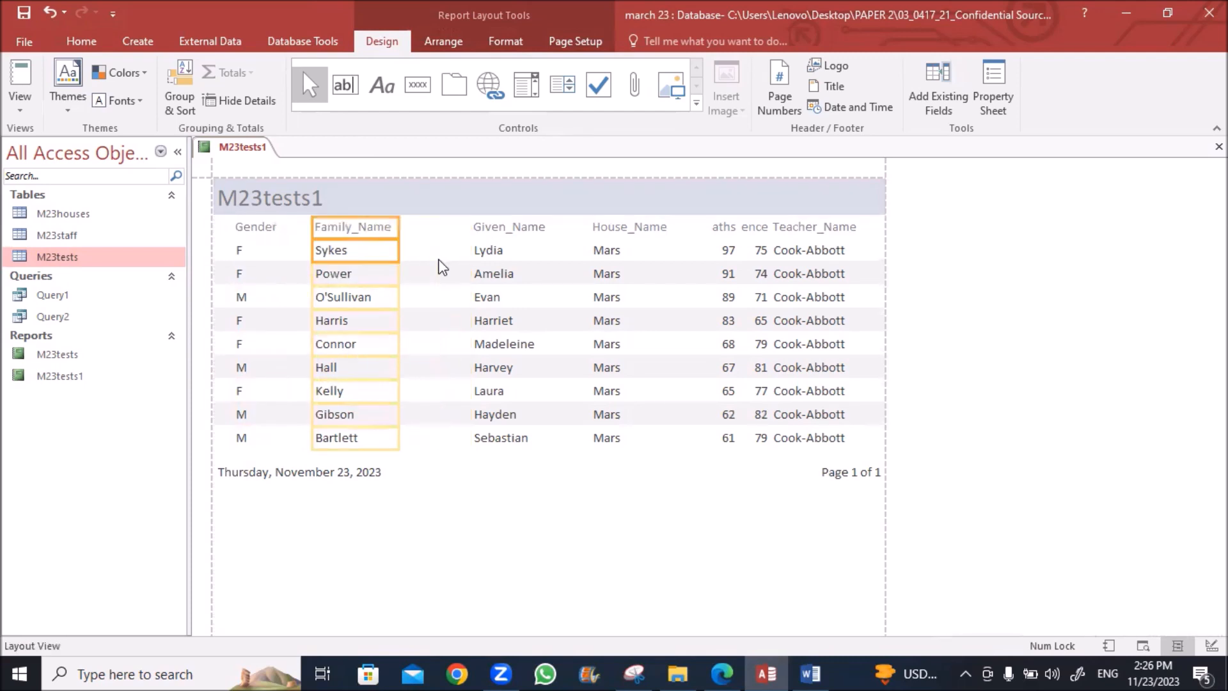
Step: Narrow the Given_Name label and data column and shift it left, closer to the Family_Name column
left_click(492, 228)
left_click(489, 250)
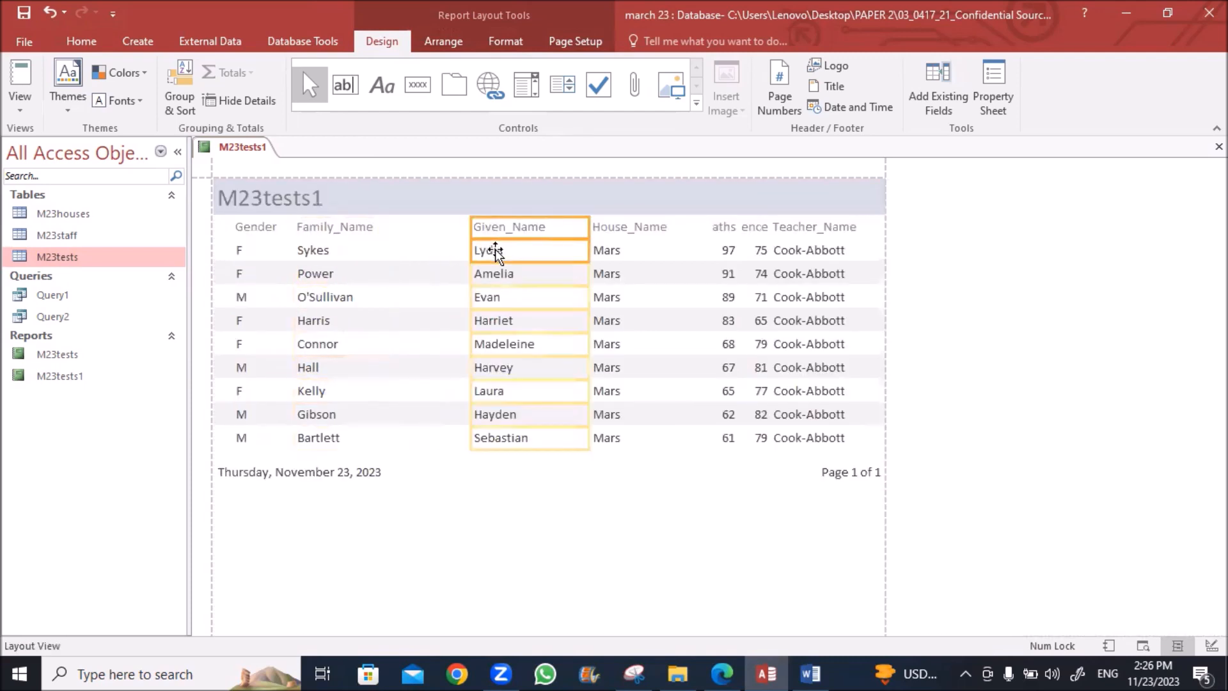
left_click_drag(585, 224, 558, 225)
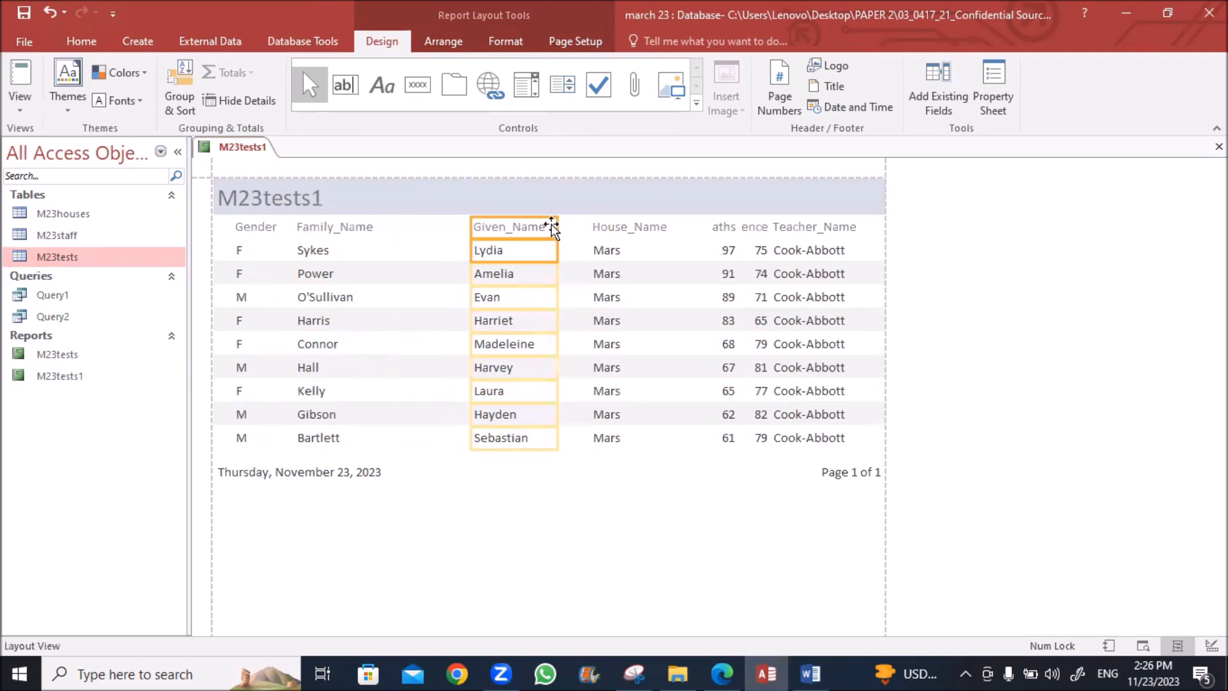
key("Left")
key("Left")
key("Left")
key("Left")
key("Left")
key("Left")
key("Left")
key("Left")
key("Left")
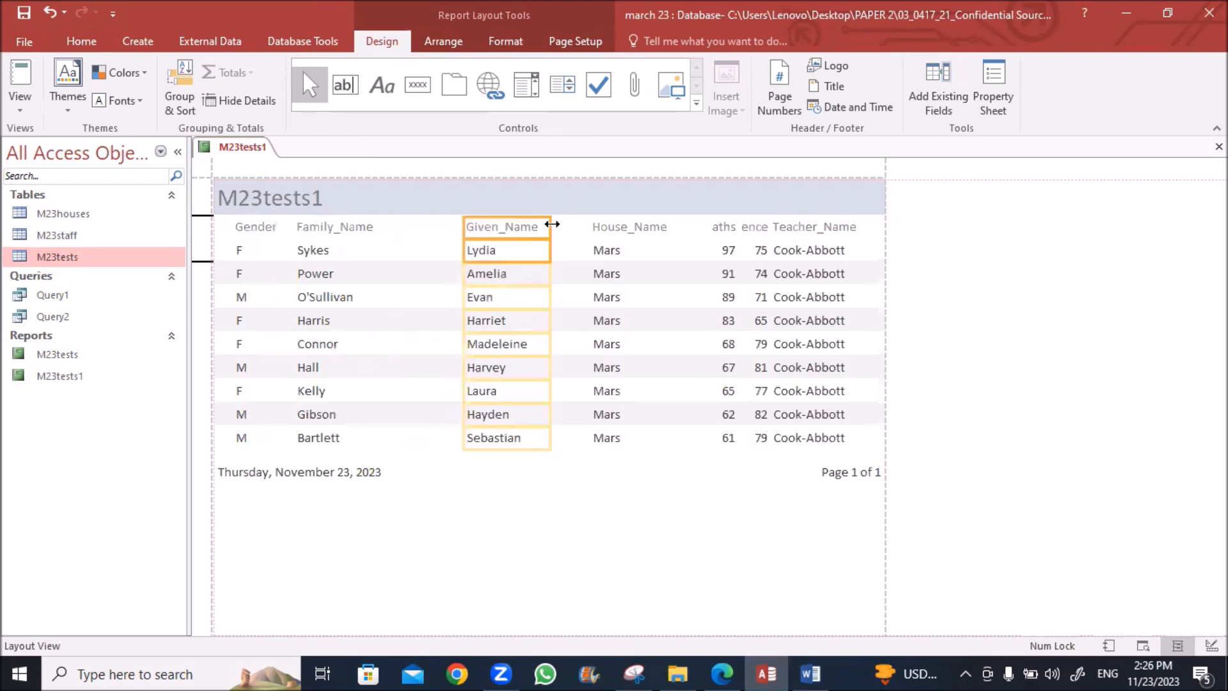
key("Left")
key("Left")
key("Left")
key("Left")
key("Left")
key("Left")
key("Left")
key("Left")
key("Left")
key("Left")
key("Left")
key("Left")
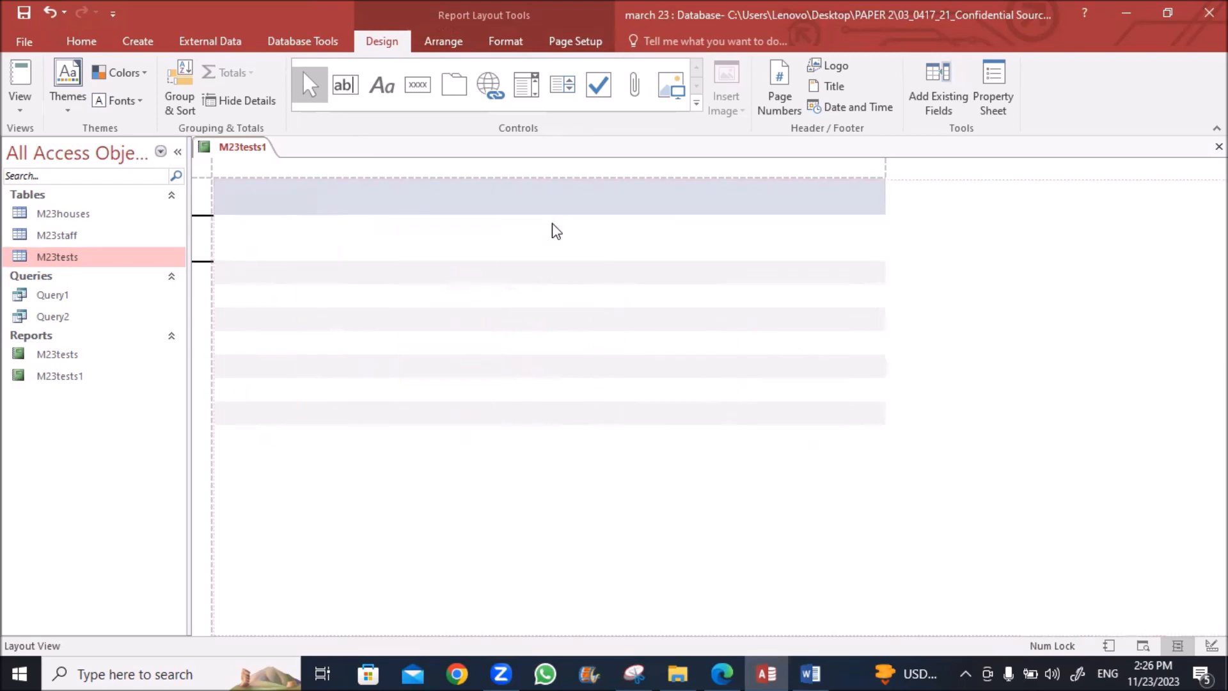
Step: Narrow the House_Name label and data column and shift it left, next to the Given_Name column
left_click(608, 230)
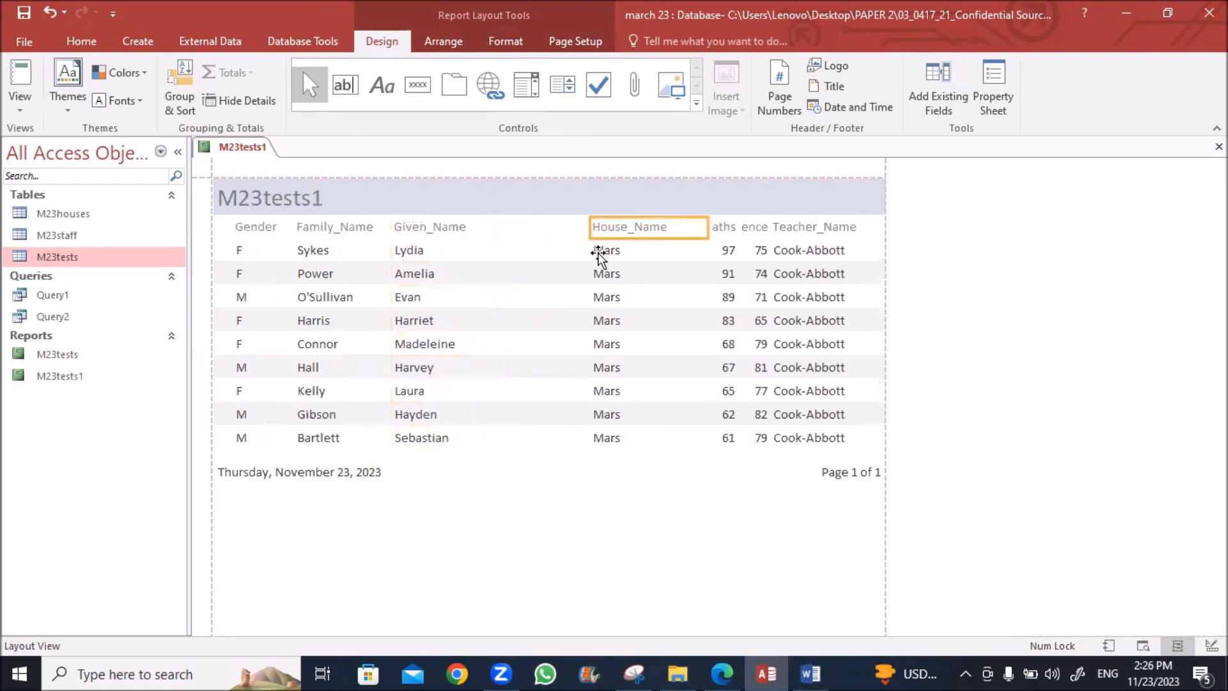
left_click(600, 259, "ctrl")
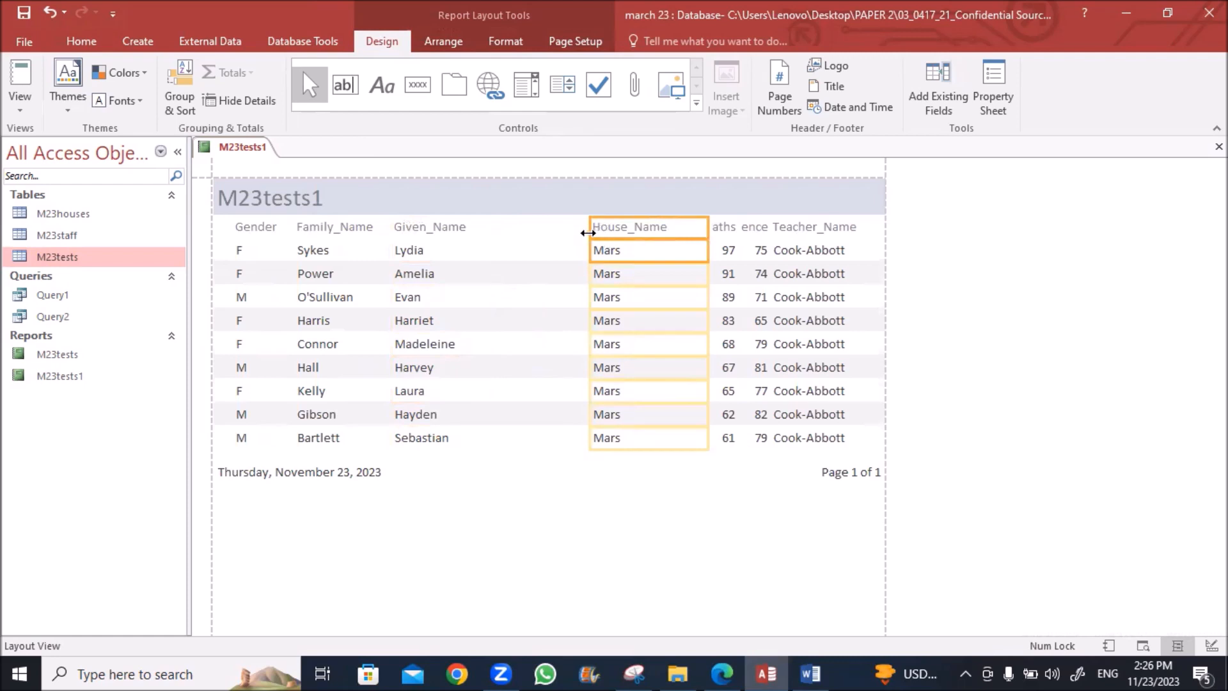
left_click_drag(704, 224, 673, 223)
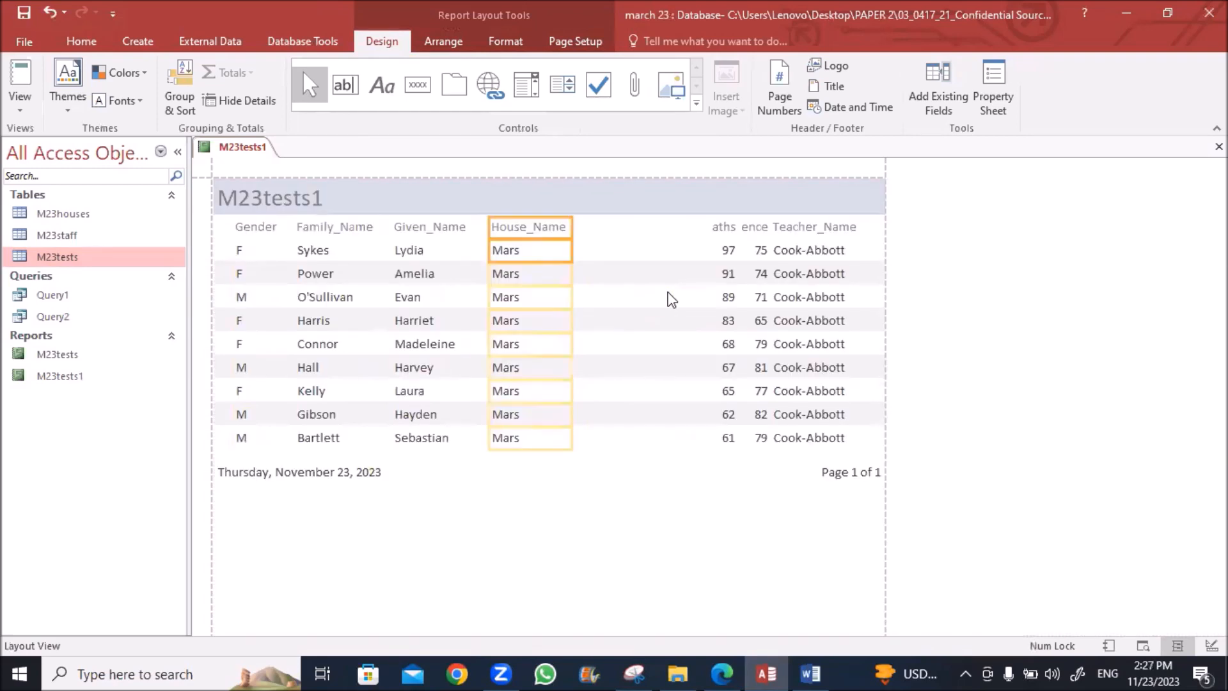
Step: Widen the Maths label and data column to fit its full label and shift it left beside the House_Name column
left_click(724, 229)
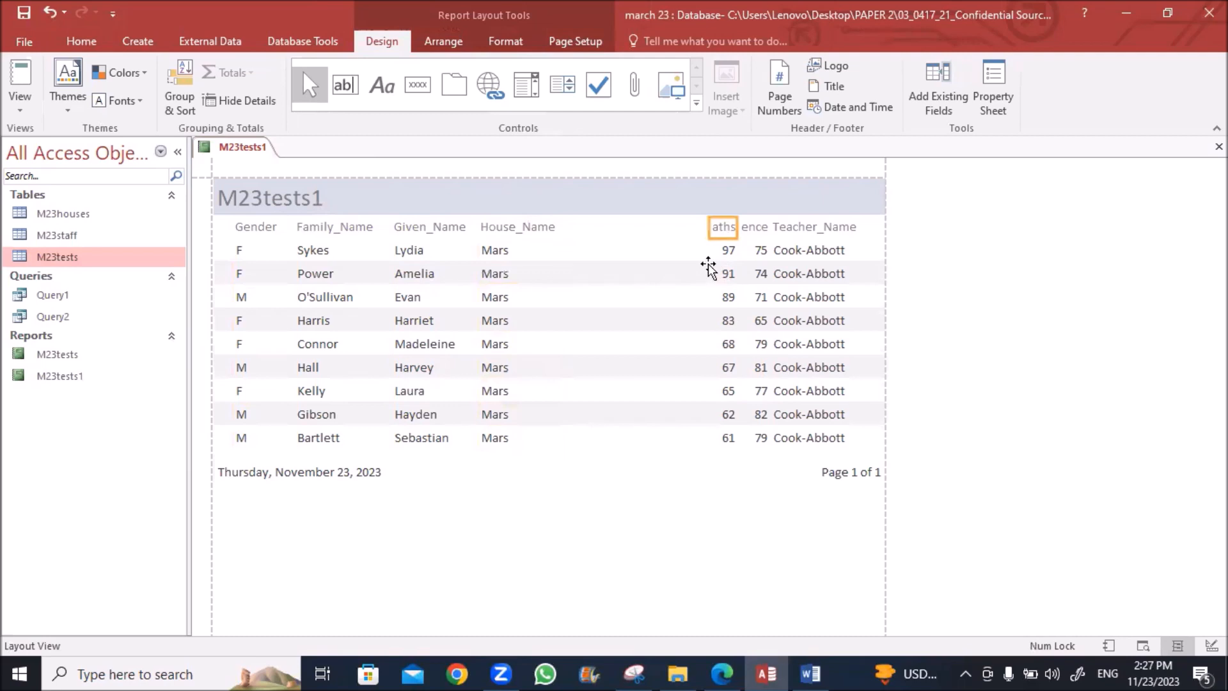
left_click(719, 256, "shift")
left_click_drag(712, 223, 699, 224)
key("Left")
key("Left")
key("Left")
key("Left")
key("Left")
key("Left")
key("Left")
key("Left")
key("Left")
key("Left")
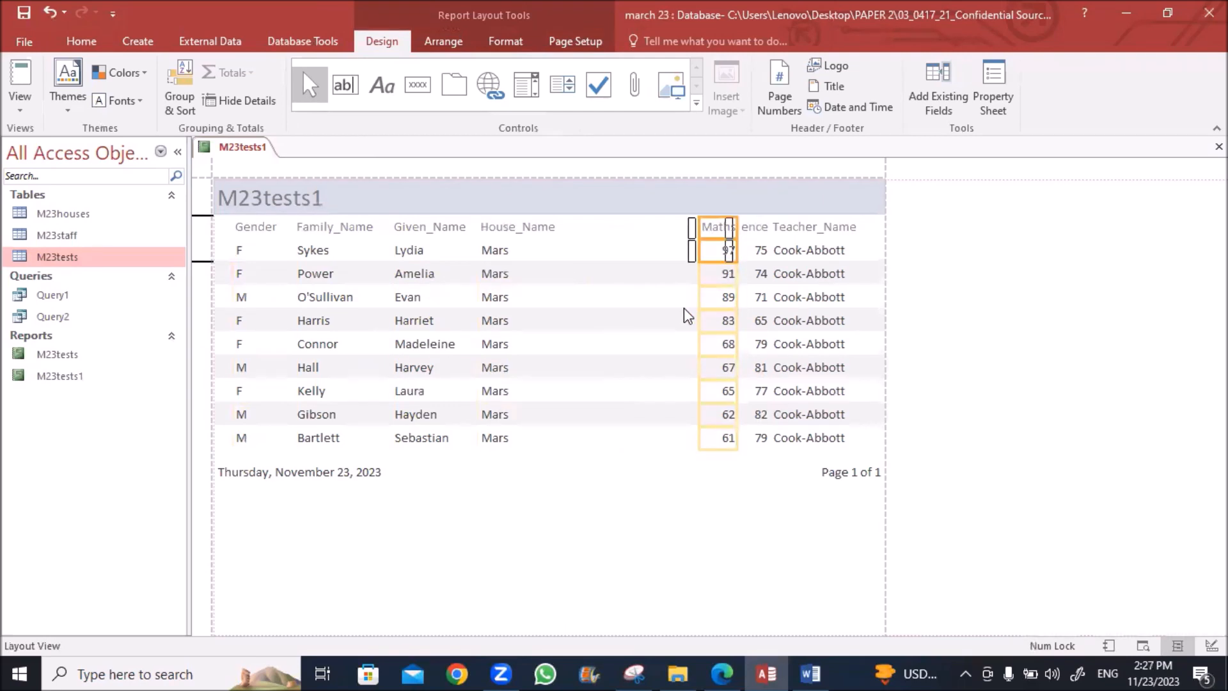
key("Left")
key("Left")
key("Left")
key("Left")
key("Left")
key("Left")
key("Left")
key("Left")
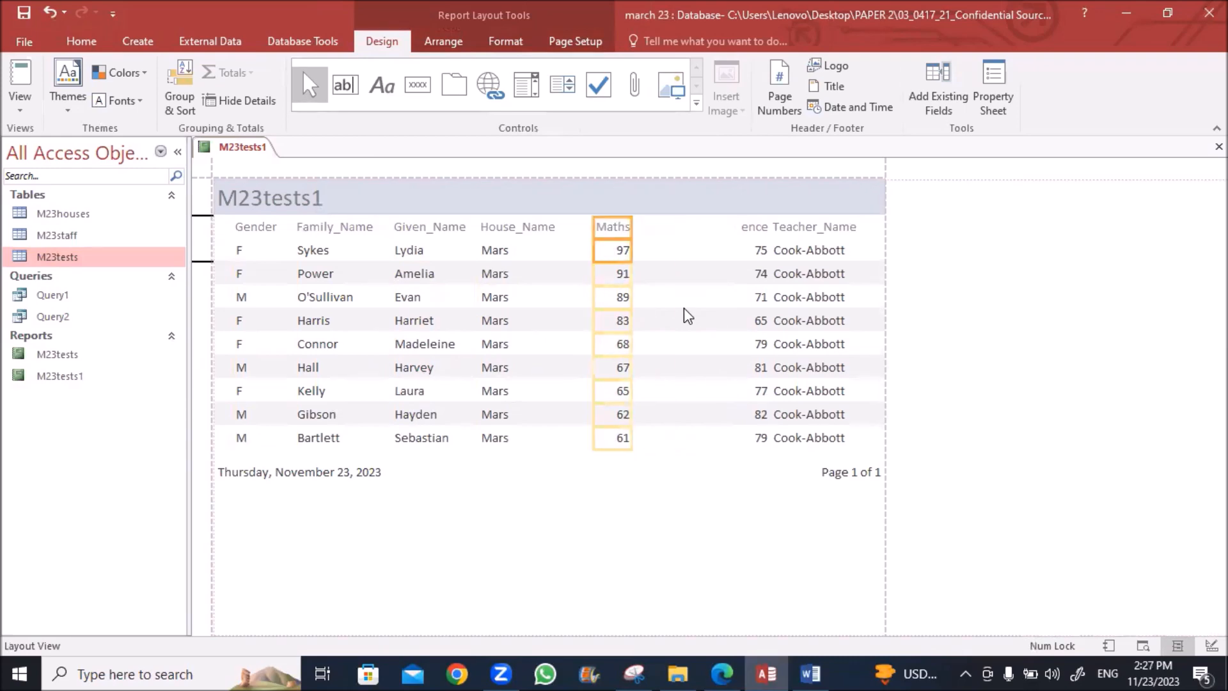
key("Left")
key("Left")
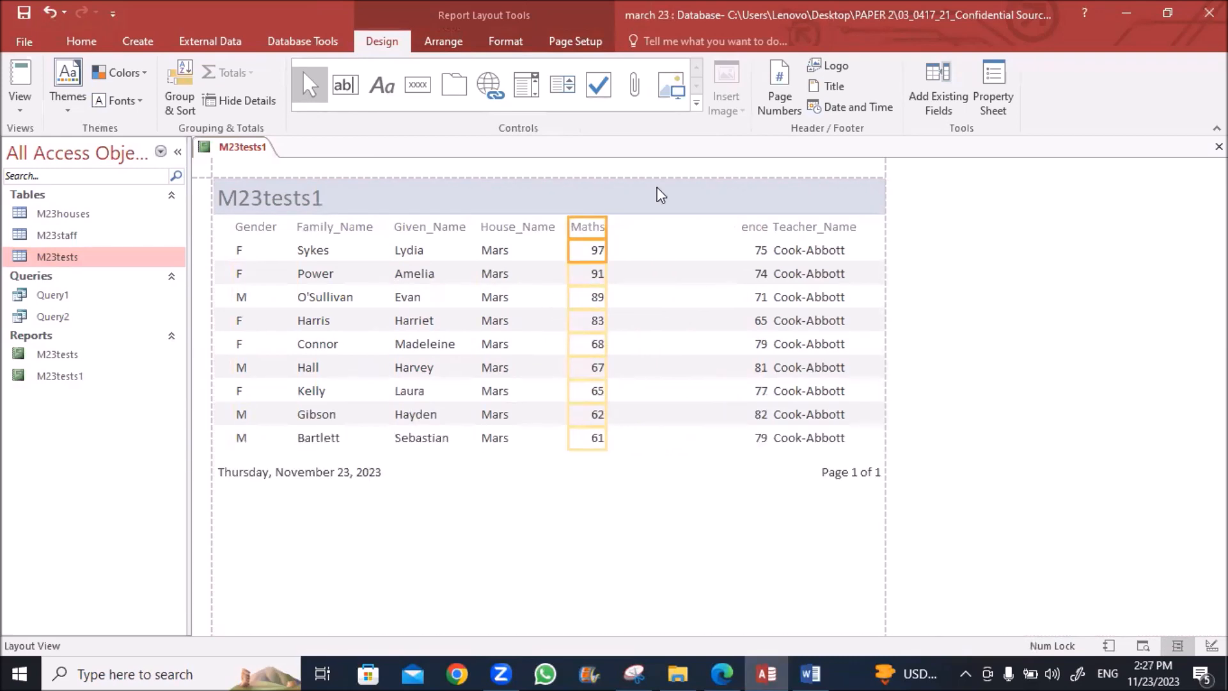
Step: Centre-align the Maths label and its data
left_click(83, 41)
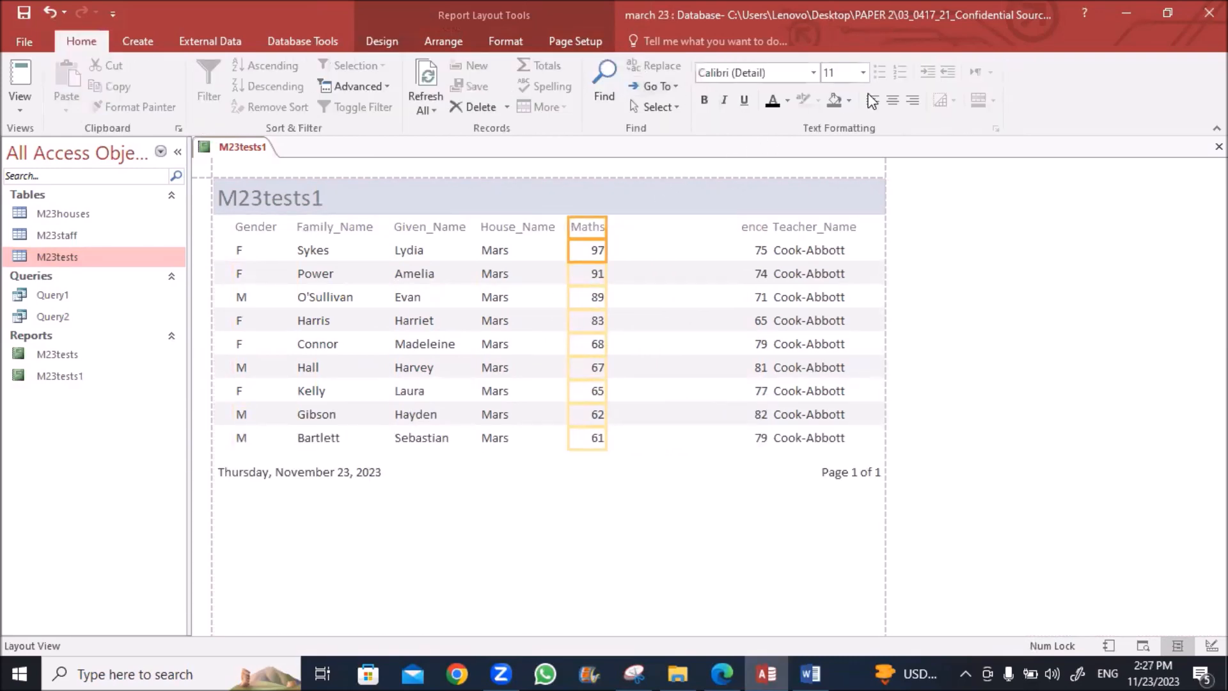
left_click(891, 100)
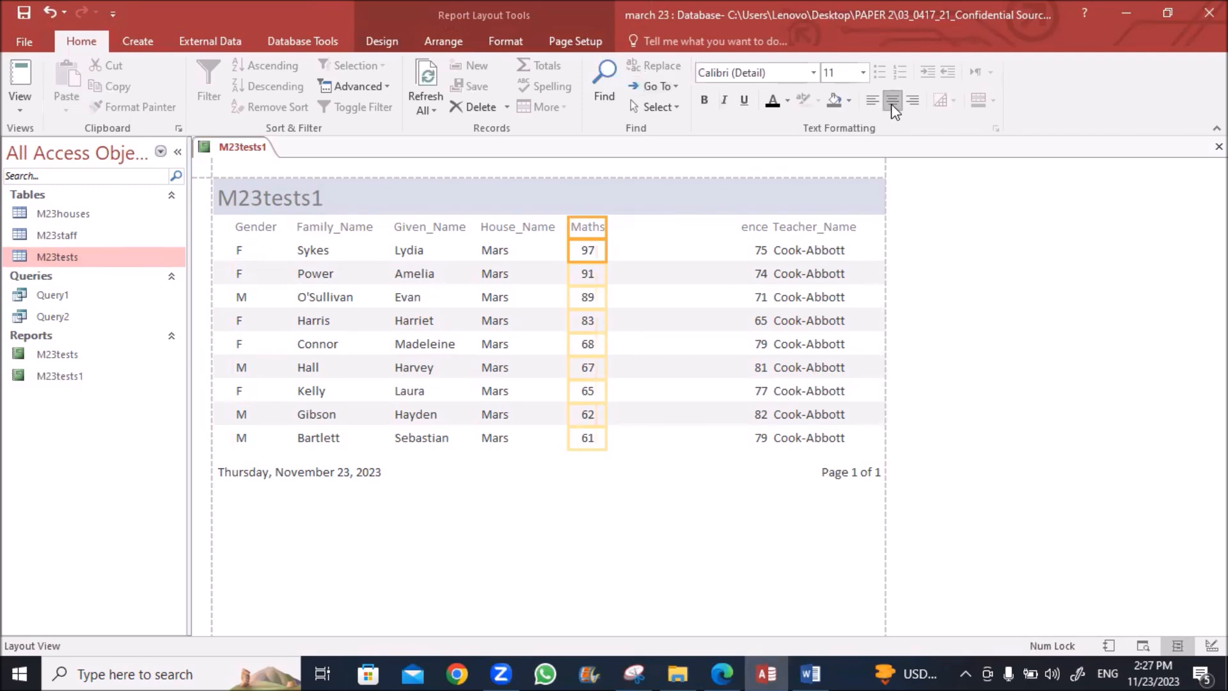
Step: Widen the Computer_Science label and data column to fit its full label and centre-align its contents
left_click(752, 228)
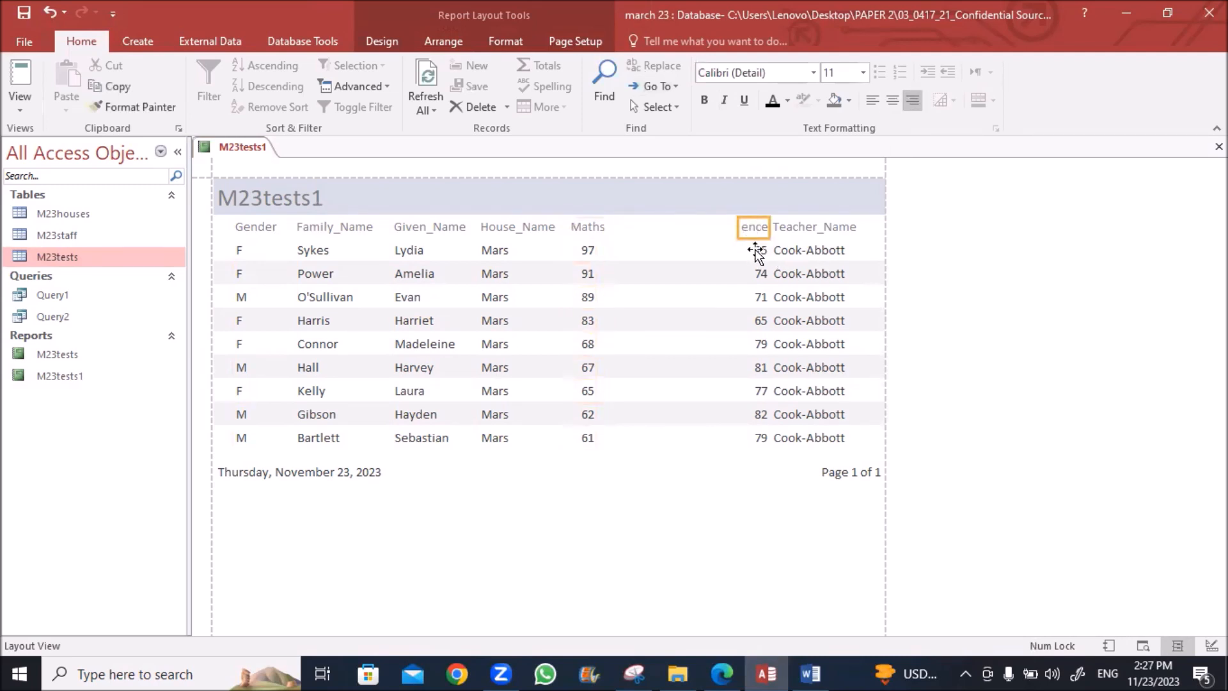
left_click(756, 252, "shift")
left_click_drag(737, 225, 655, 227)
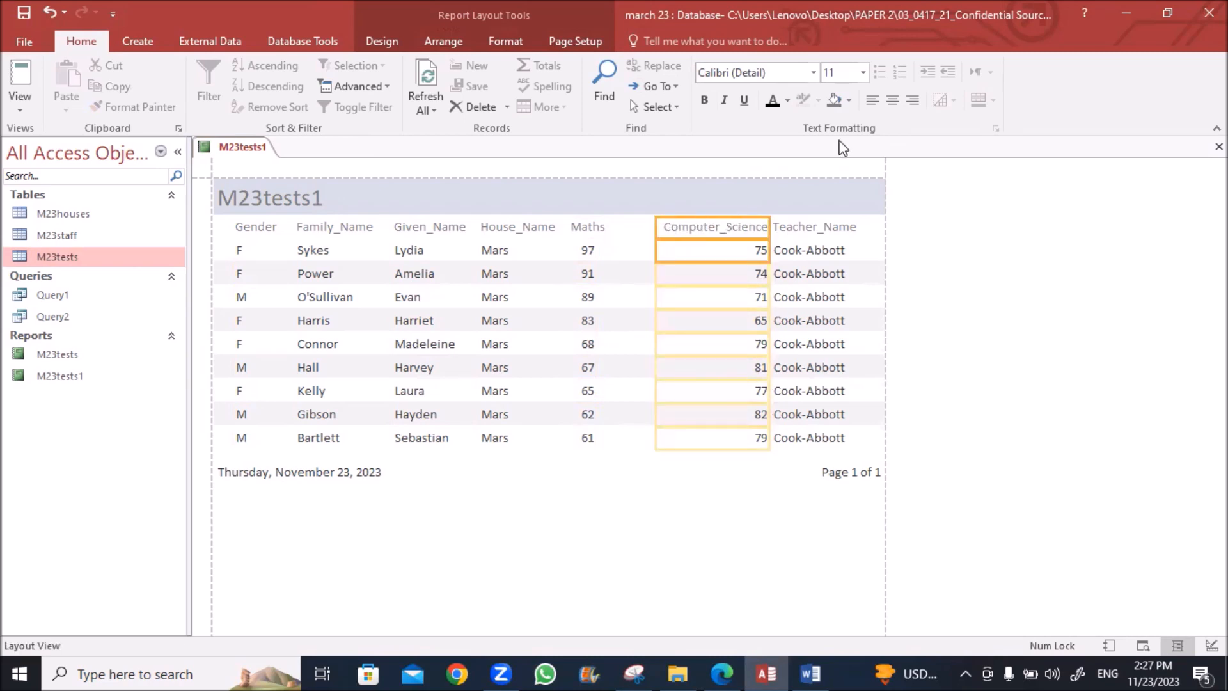
left_click(891, 102)
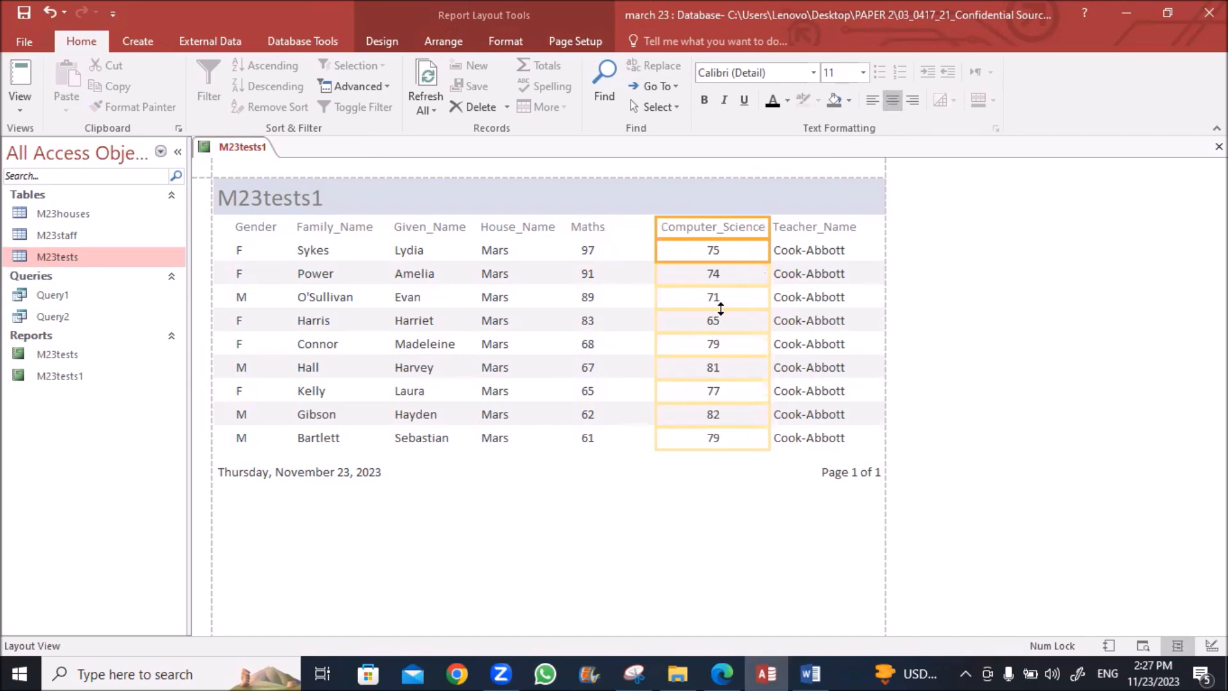
Step: Shift the Computer_Science label and data column left, closer to the Maths column
key("Left")
key("Left")
key("Left")
key("Left")
key("Left")
key("Left")
key("Left")
key("Left")
key("Left")
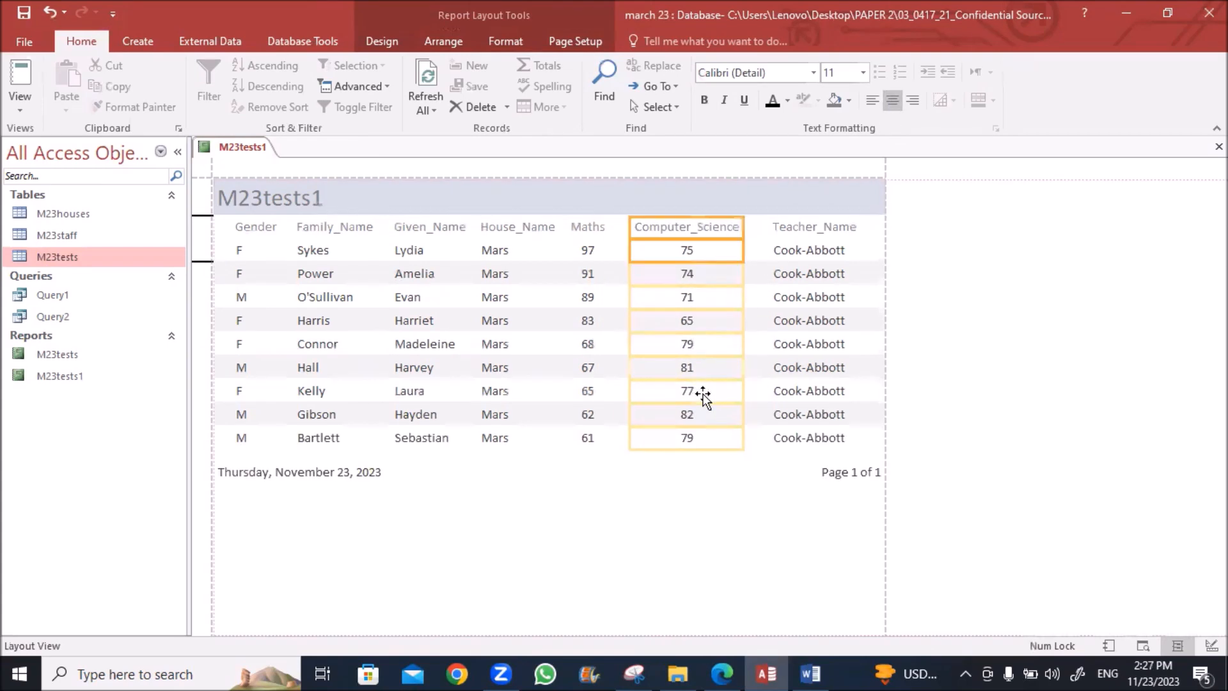
Step: Narrow the Teacher_Name label and data column slightly from its right edge so it stays within the page boundary
left_click(814, 229)
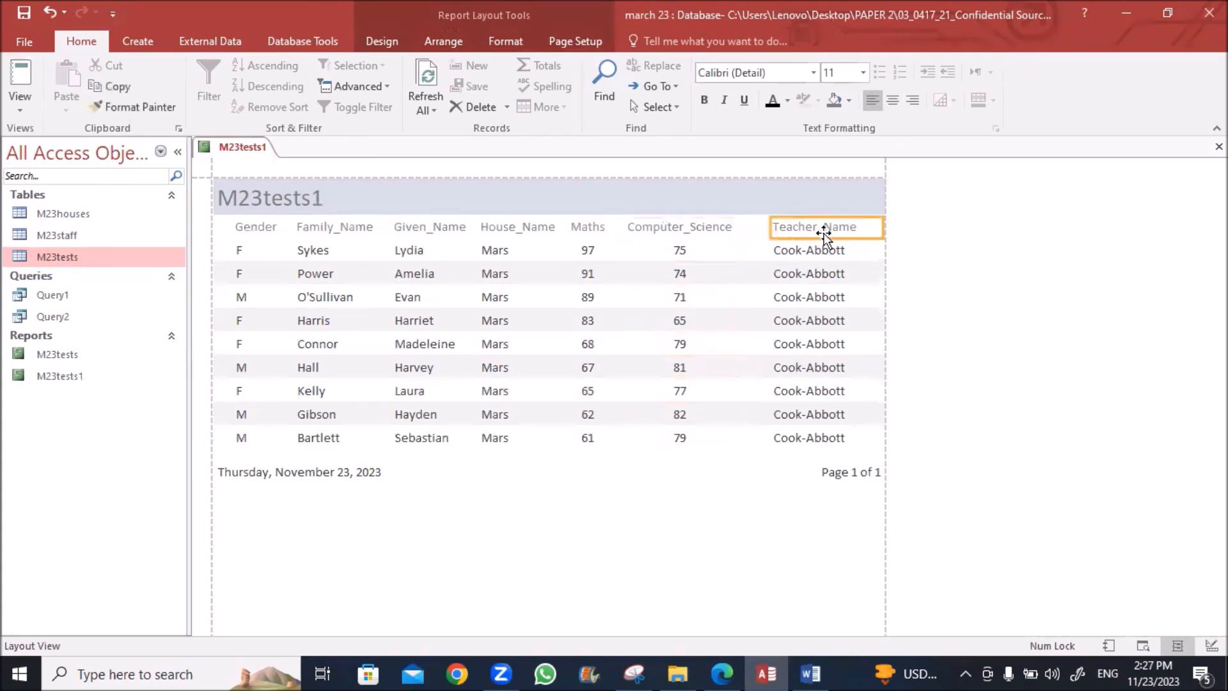
left_click(828, 255, "ctrl")
left_click_drag(882, 229, 871, 228)
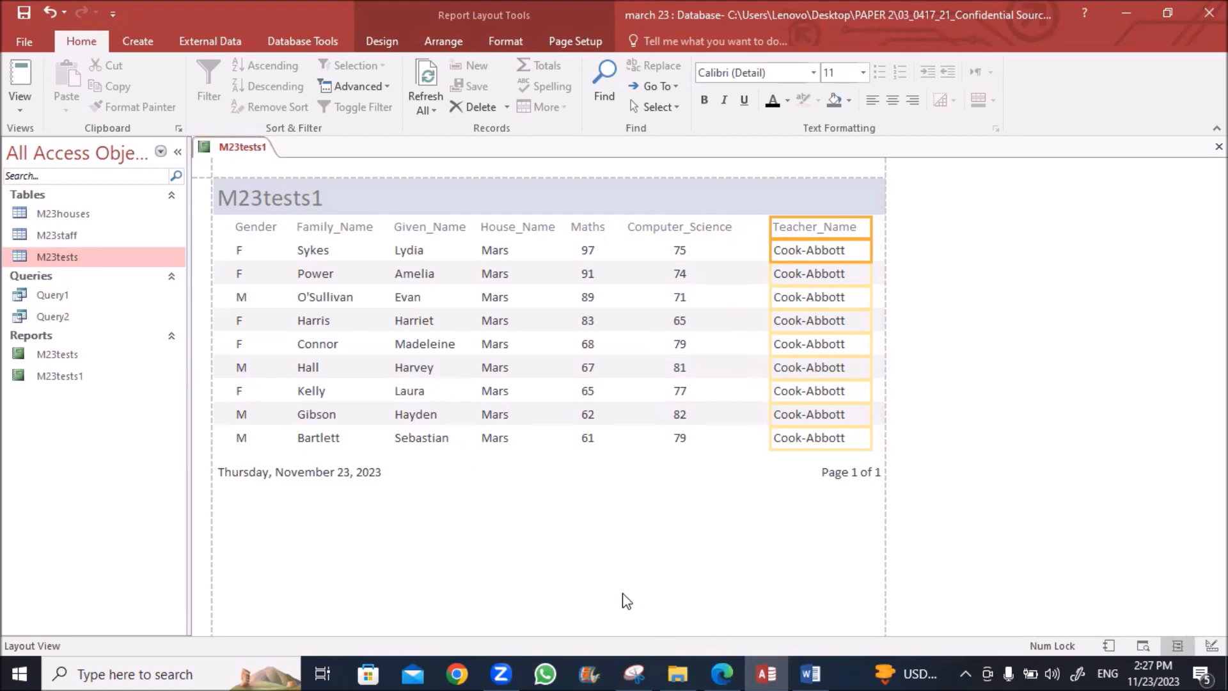
left_click(647, 606)
Step: Switch to the exam paper PDF in Edge and erase the green highlight from question 23's sorting requirement
left_click(721, 674)
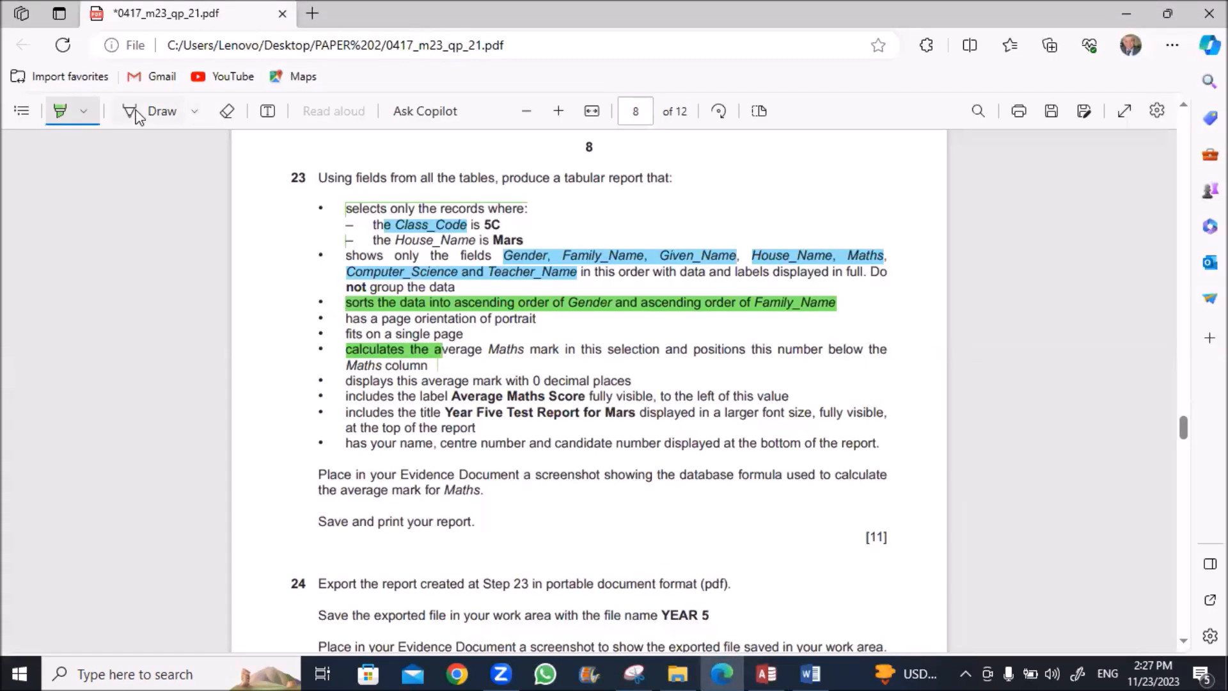
left_click(225, 115)
left_click(225, 112)
left_click(356, 305)
Step: Highlight "ascending order of Gender" and "ascending order of Family_Name" in blue in question 23's sorting requirement
left_click(60, 111)
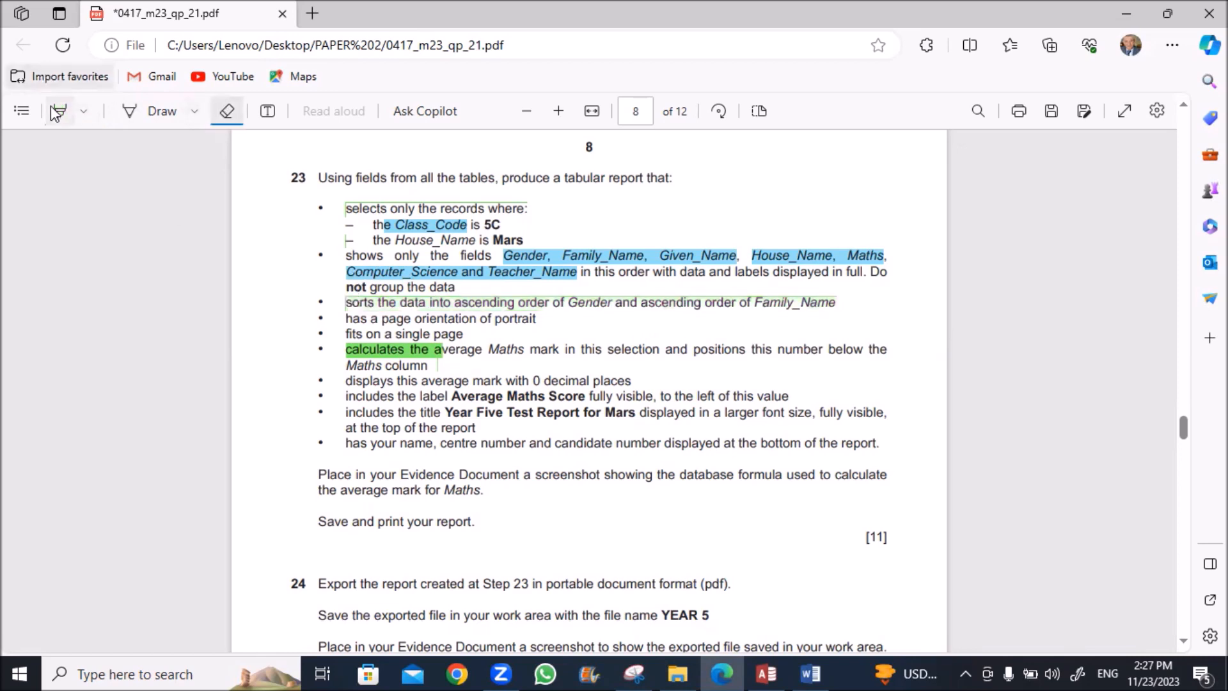
left_click(83, 111)
left_click(169, 187)
left_click_drag(455, 302, 835, 301)
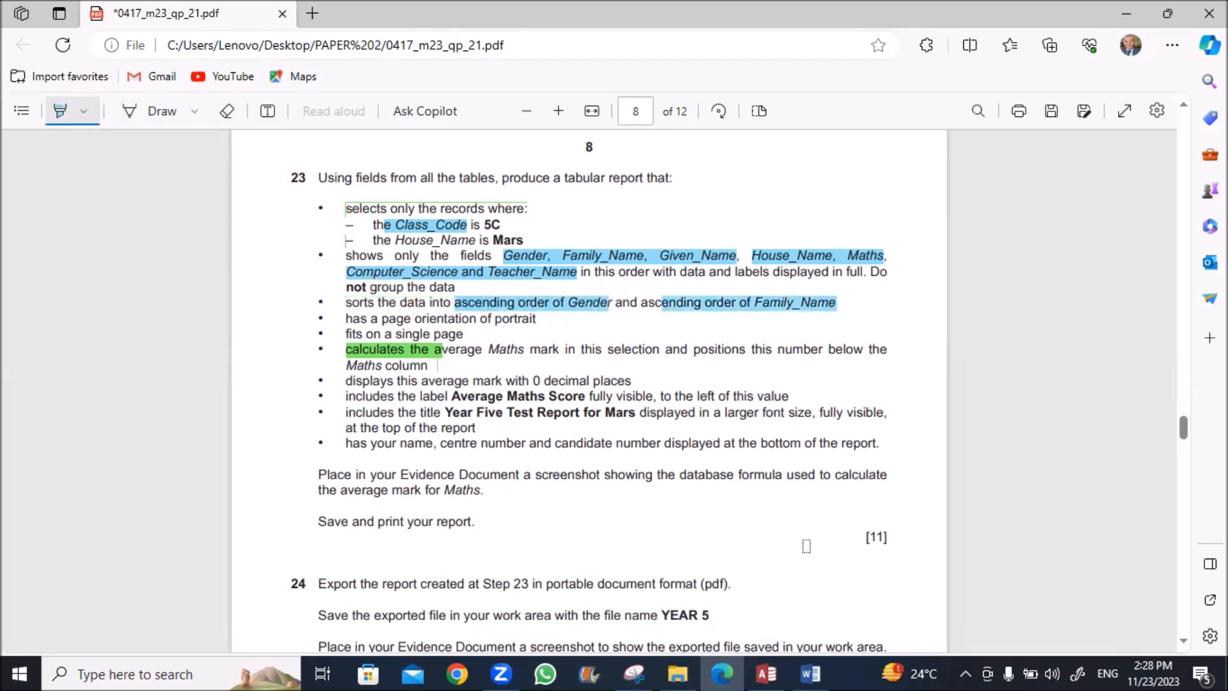
Step: Switch back to Access, open the M23tests1 report in Design View and display its grouping and sorting settings
left_click(765, 673)
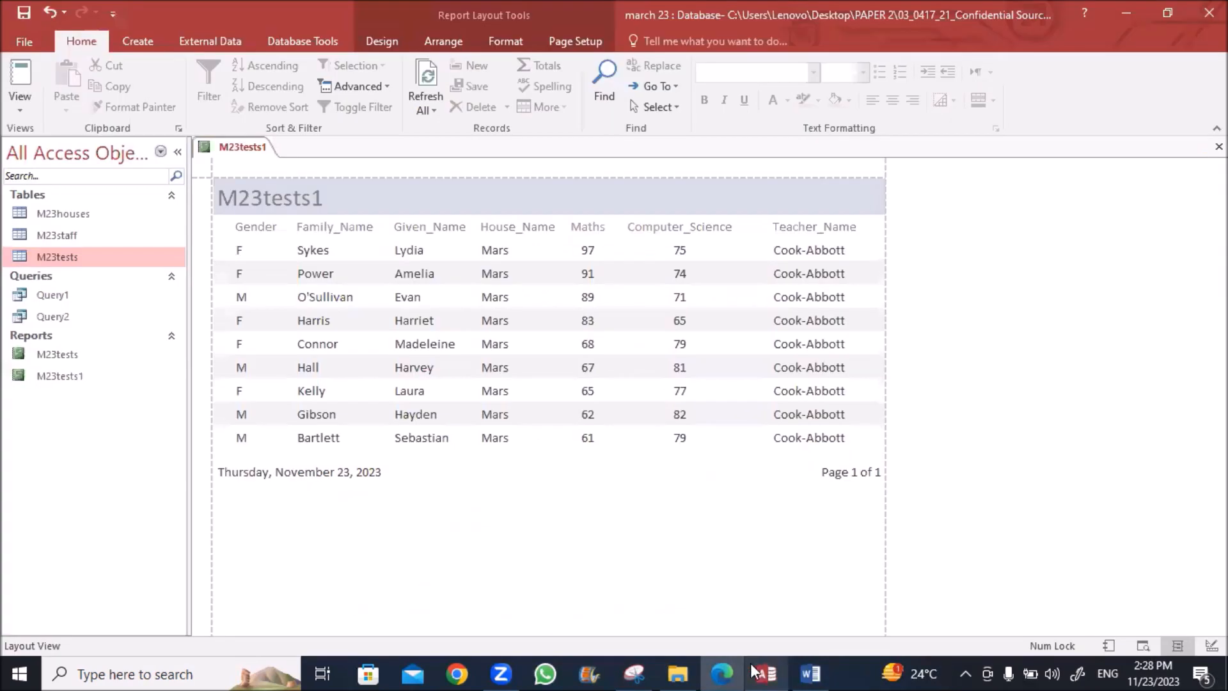
right_click(242, 149)
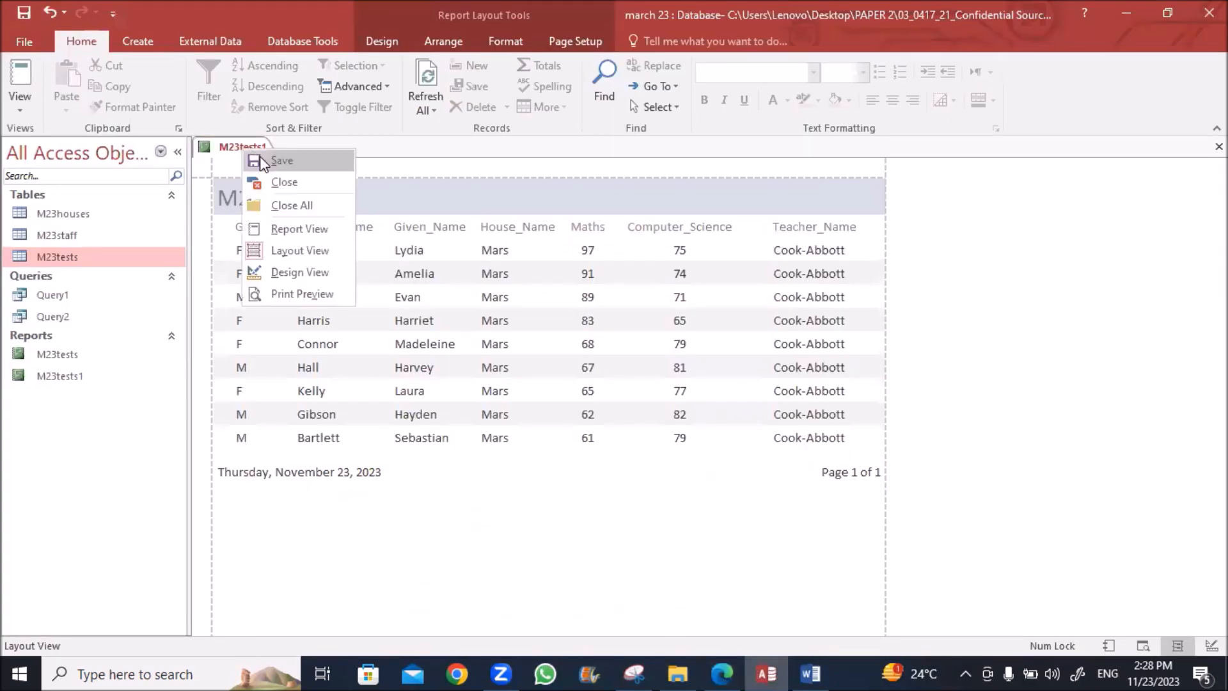
left_click(281, 272)
left_click(182, 102)
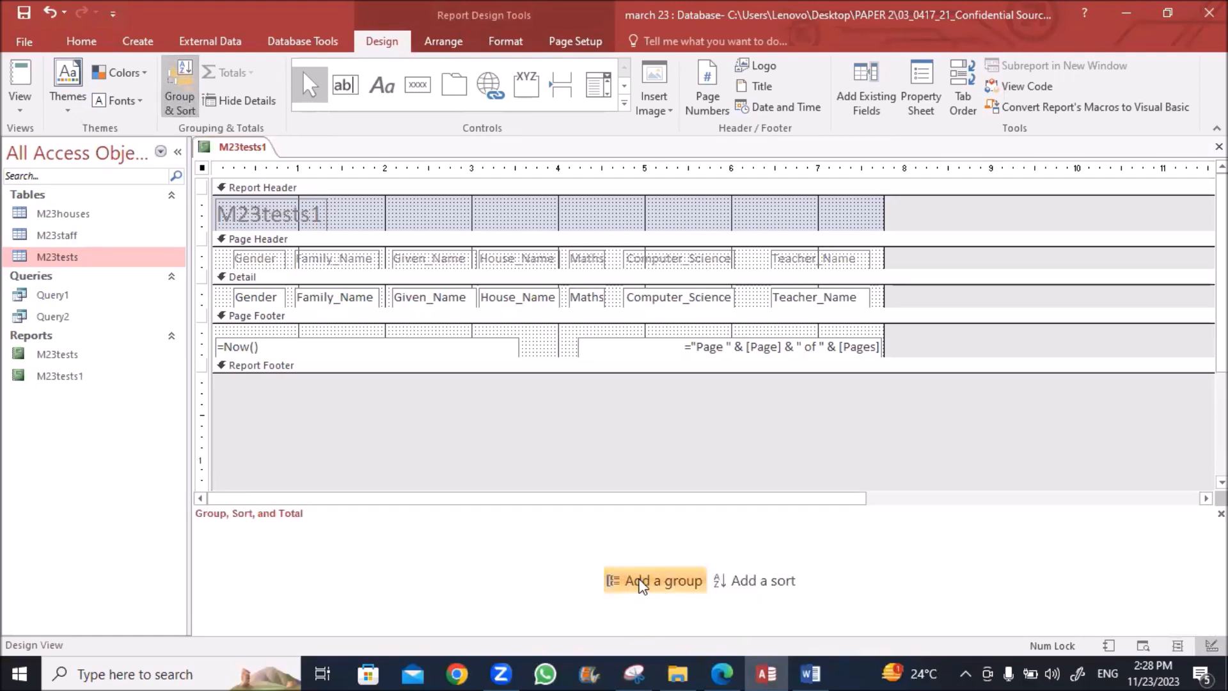
Step: Sort the M23tests1 report ascending by Gender, with an ascending second-level sort on Family_Name
left_click(755, 581)
left_click(721, 673)
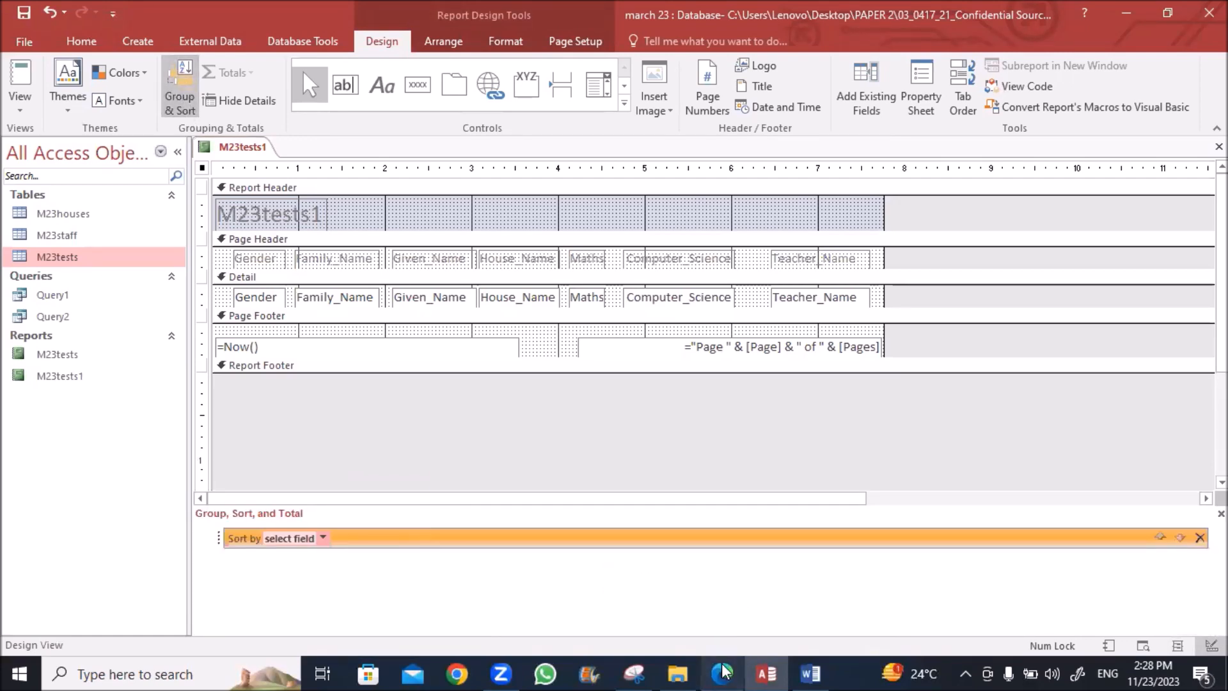
left_click(722, 673)
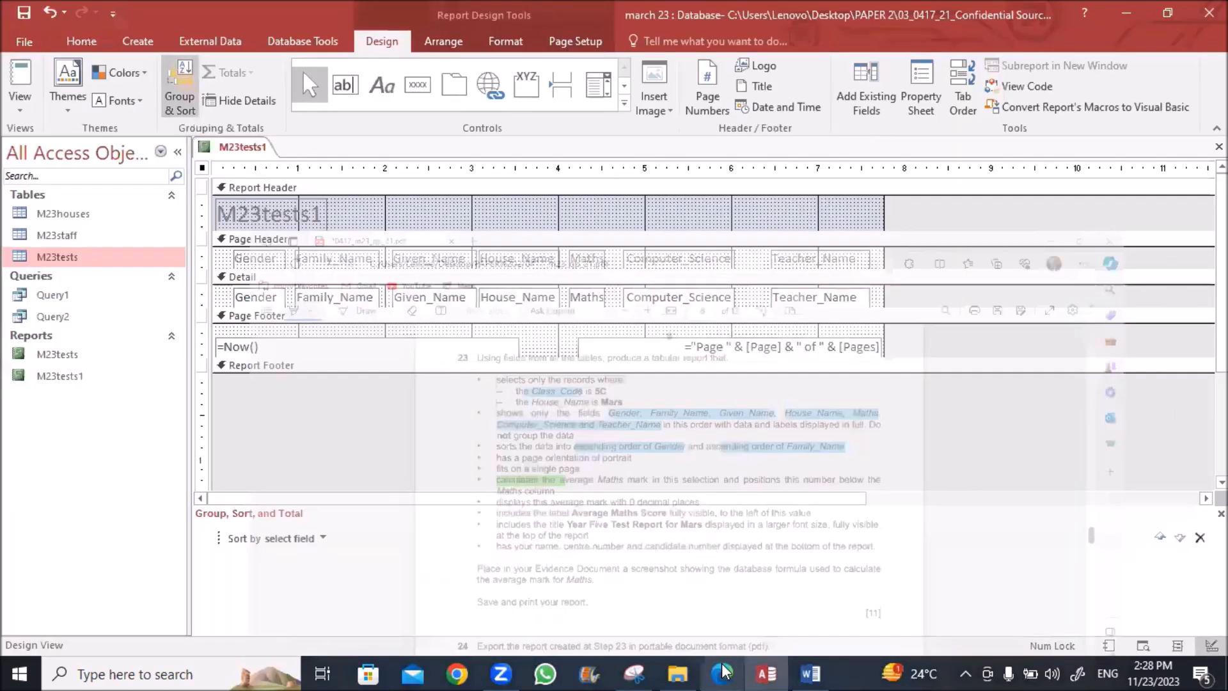
left_click(323, 538)
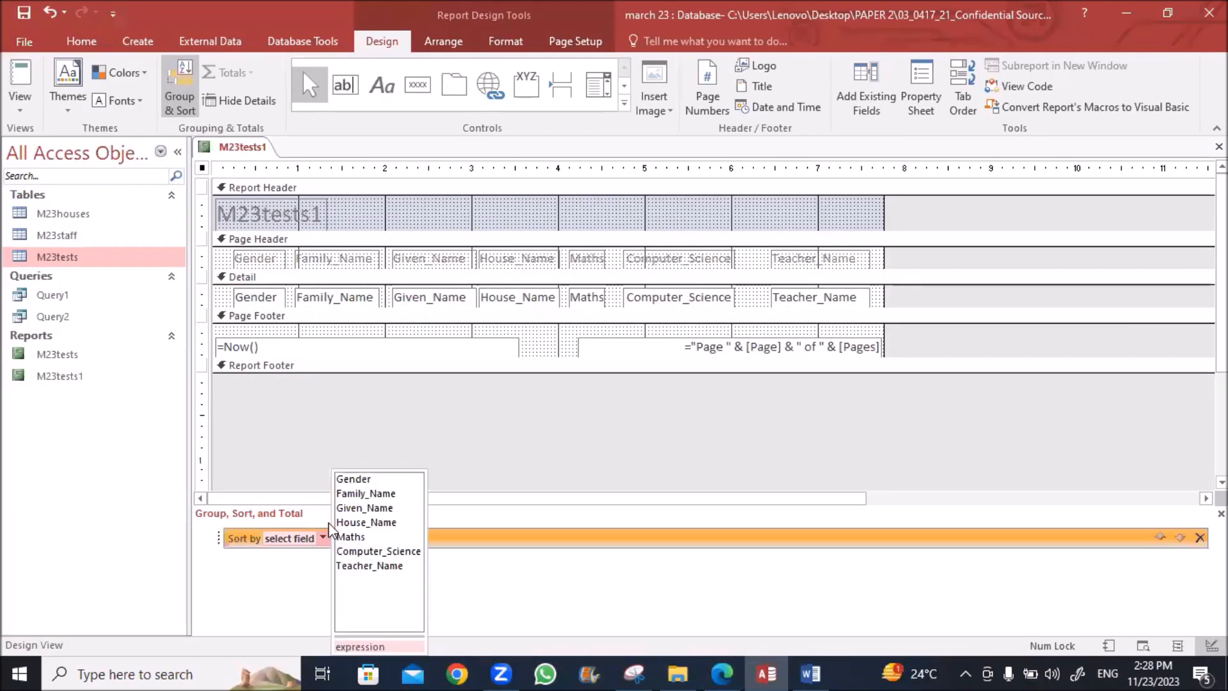
left_click(351, 476)
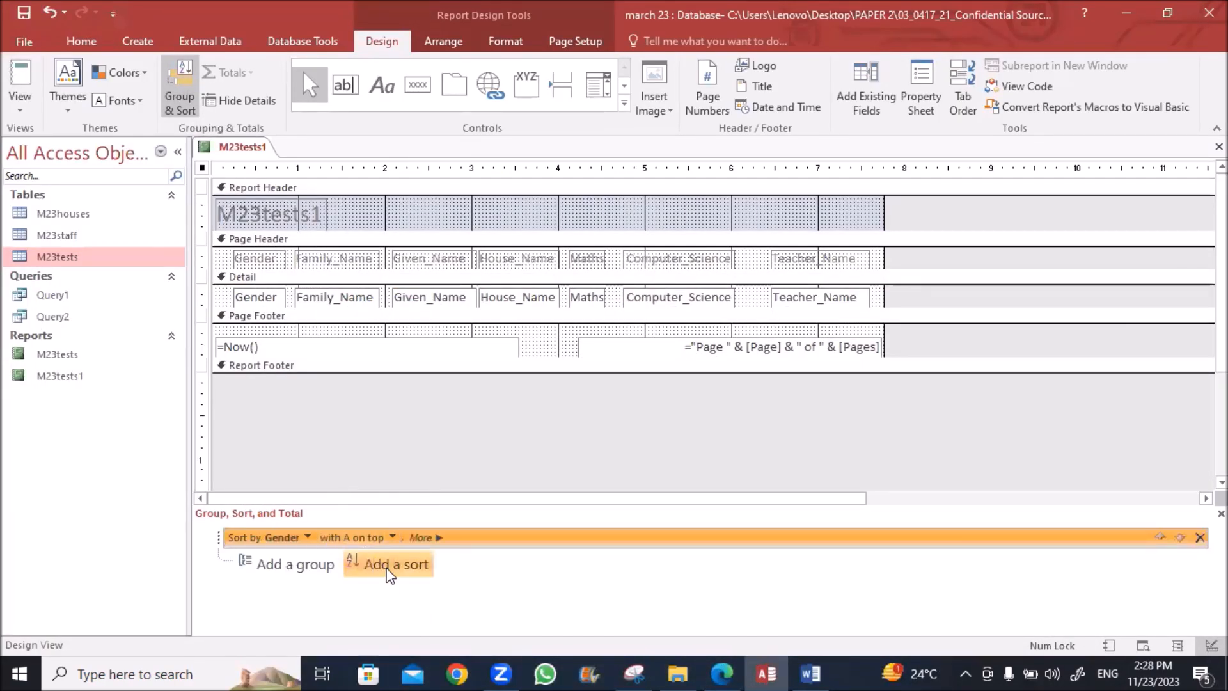
left_click(404, 565)
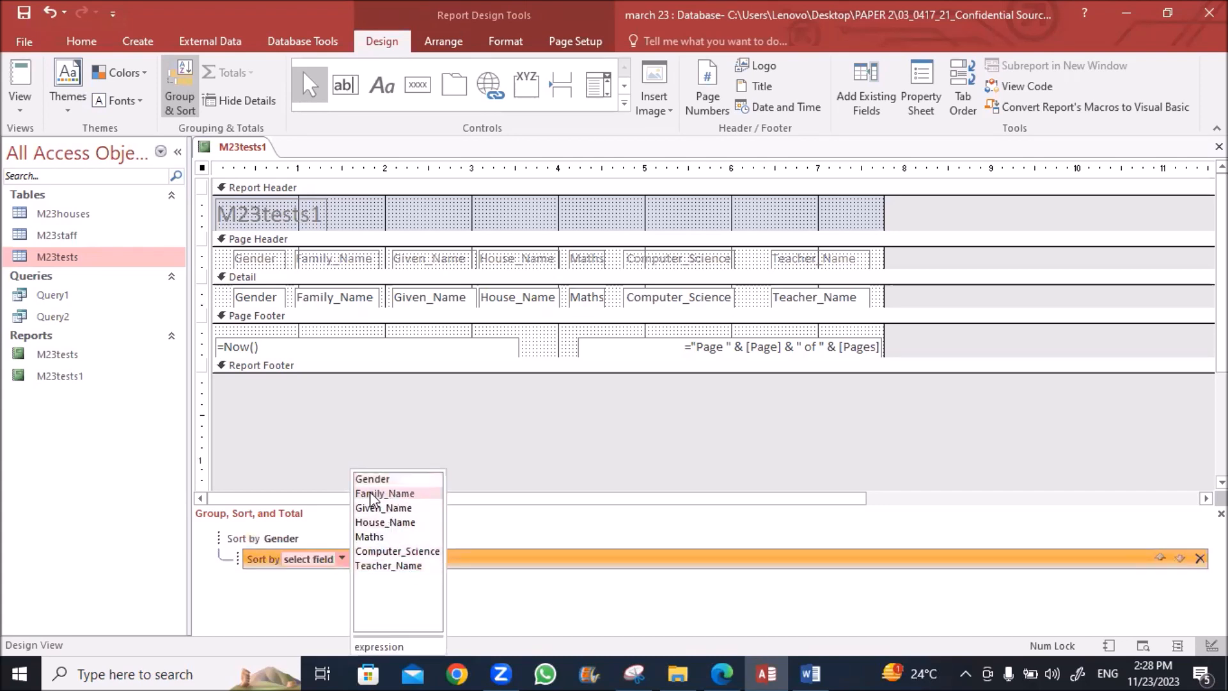
left_click(370, 493)
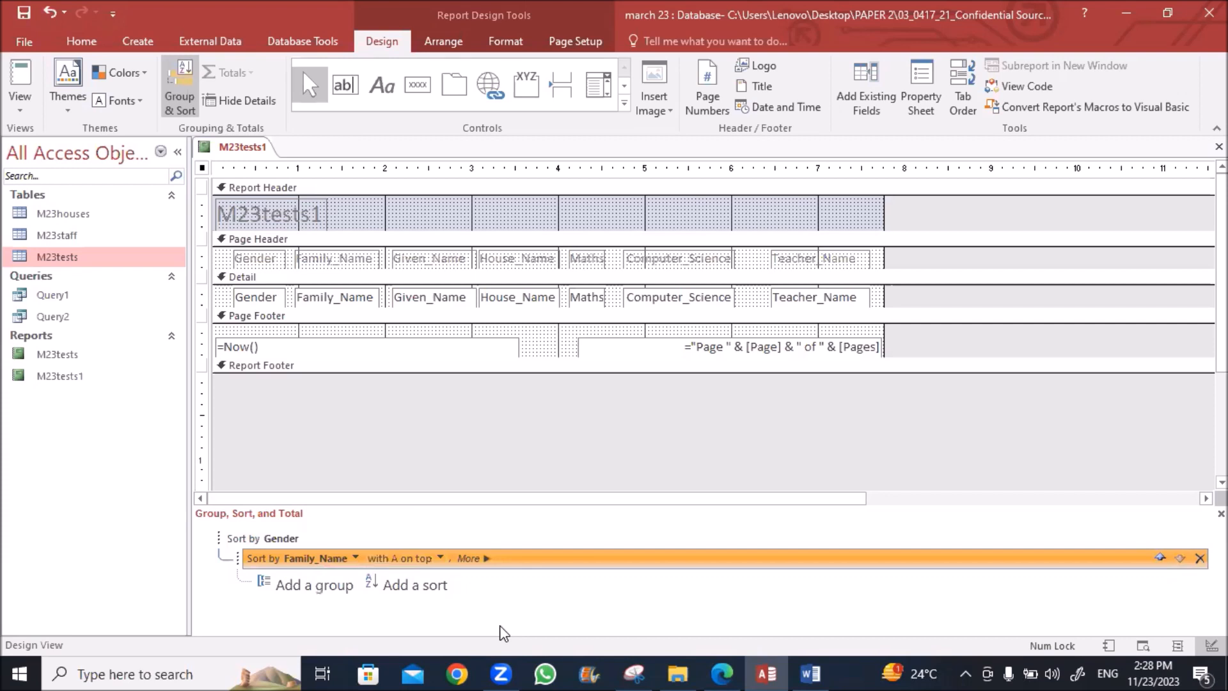
left_click(475, 405)
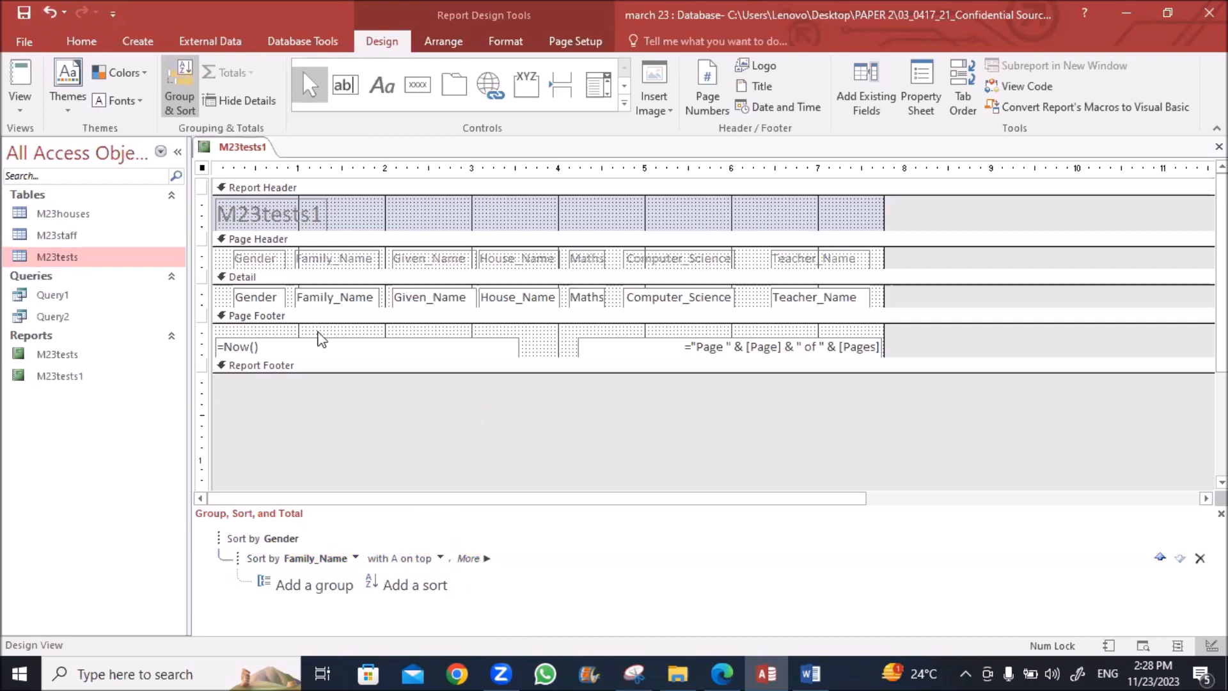
Step: Check the sorted M23tests1 report in Layout View and switch to Edge to read question 23's remaining requirements
right_click(234, 148)
left_click(234, 149)
right_click(237, 148)
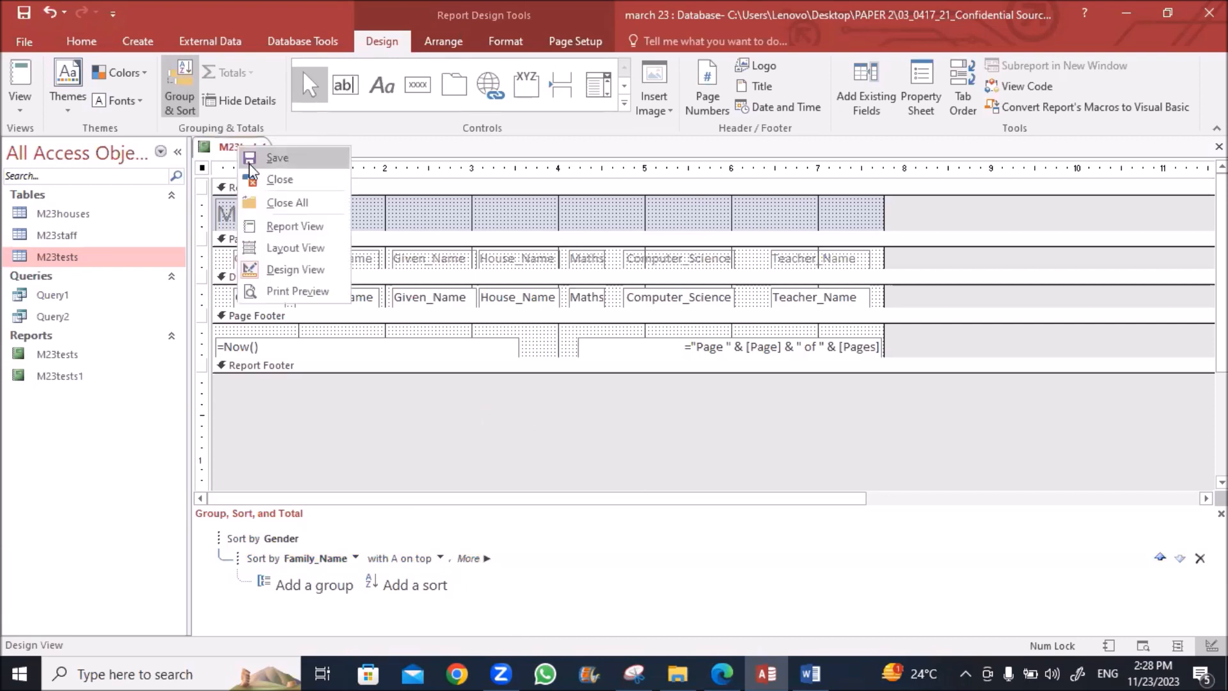
left_click(257, 247)
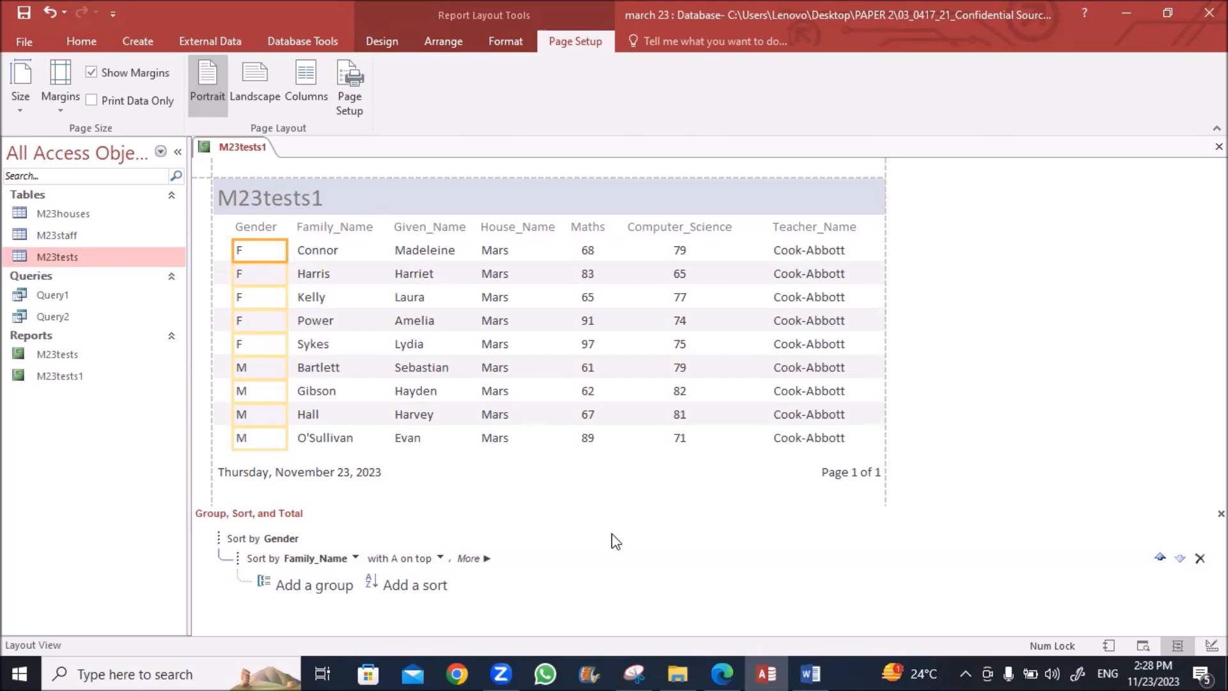
left_click(720, 672)
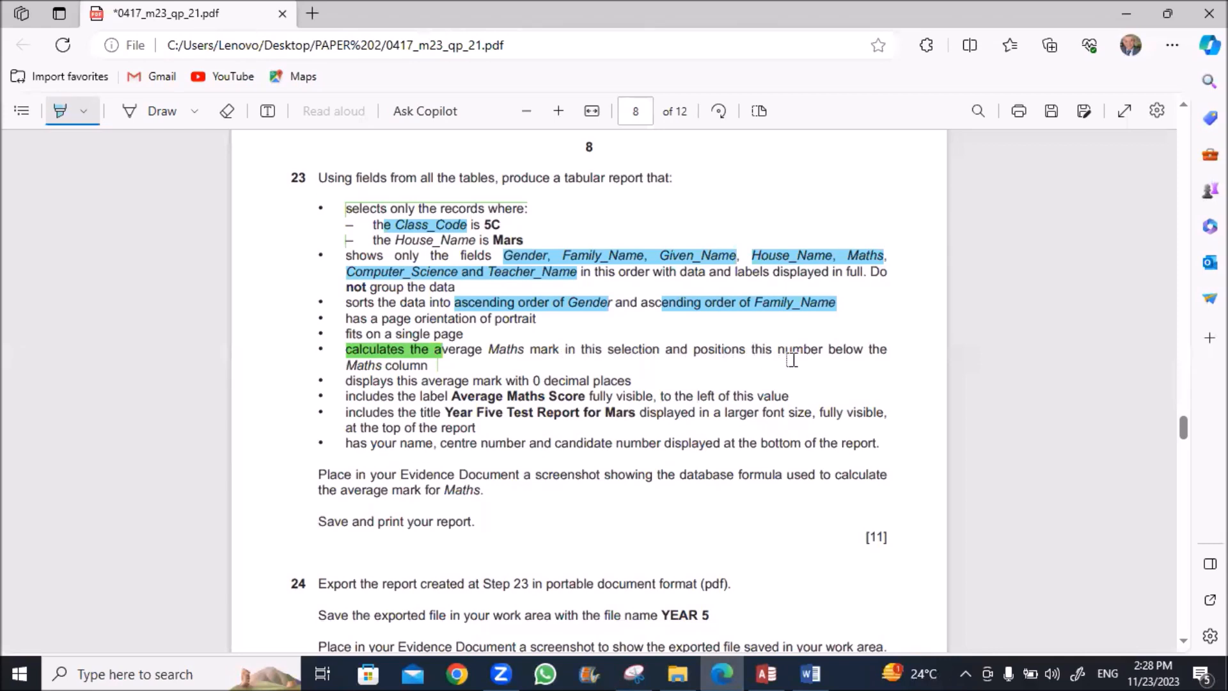
Step: Switch to Access, open the M23tests1 report in Design View and delete the date and page-number controls from the page footer
left_click(765, 673)
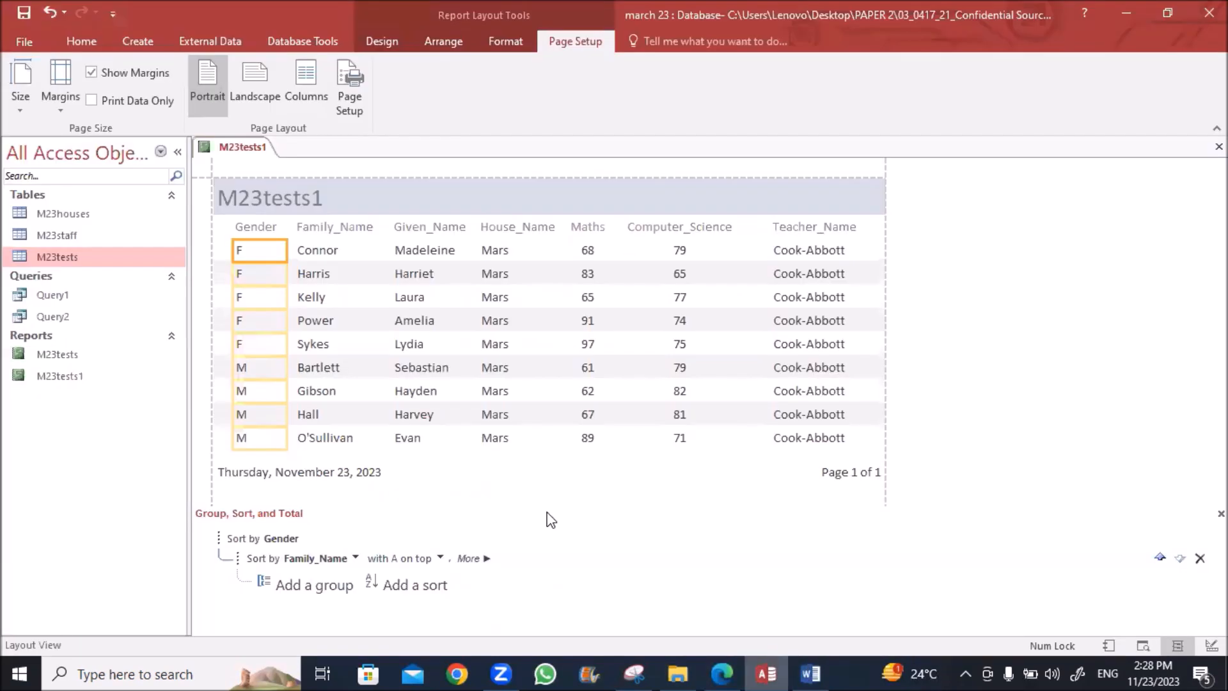
right_click(252, 148)
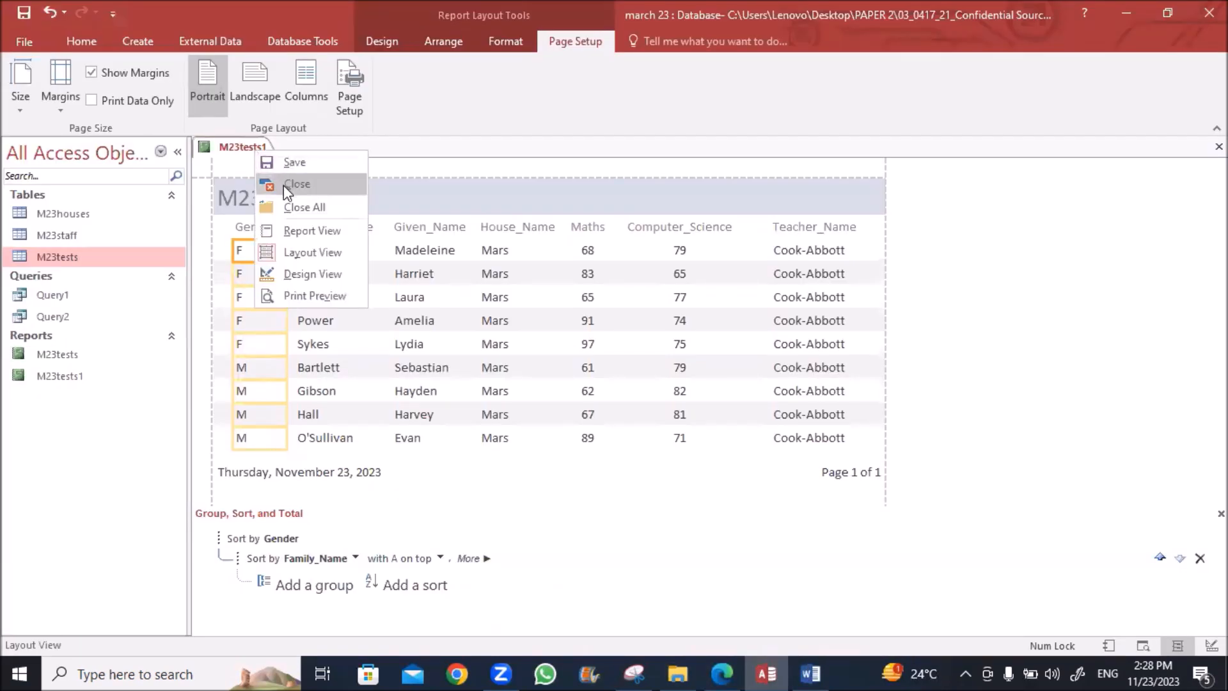
left_click(299, 276)
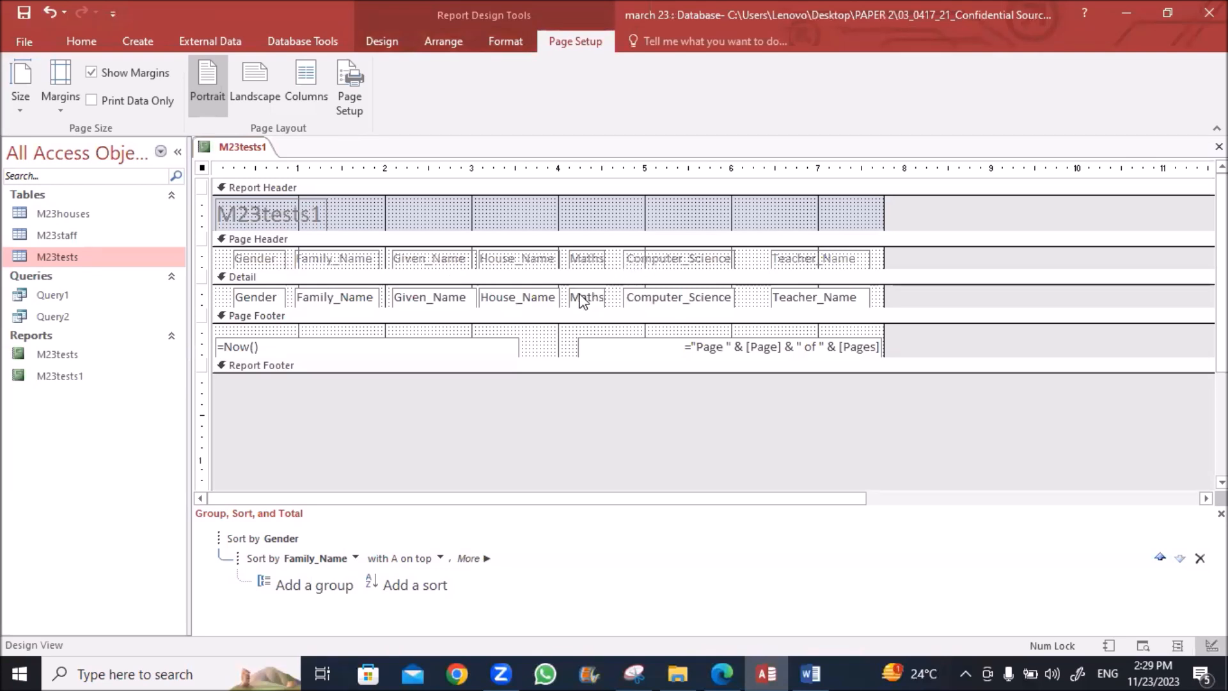
left_click(579, 345)
key("Delete")
left_click(504, 346)
key("Delete")
Step: Add an Average total for the Maths field in the report footer and widen its text box to show the full formula
left_click(583, 299)
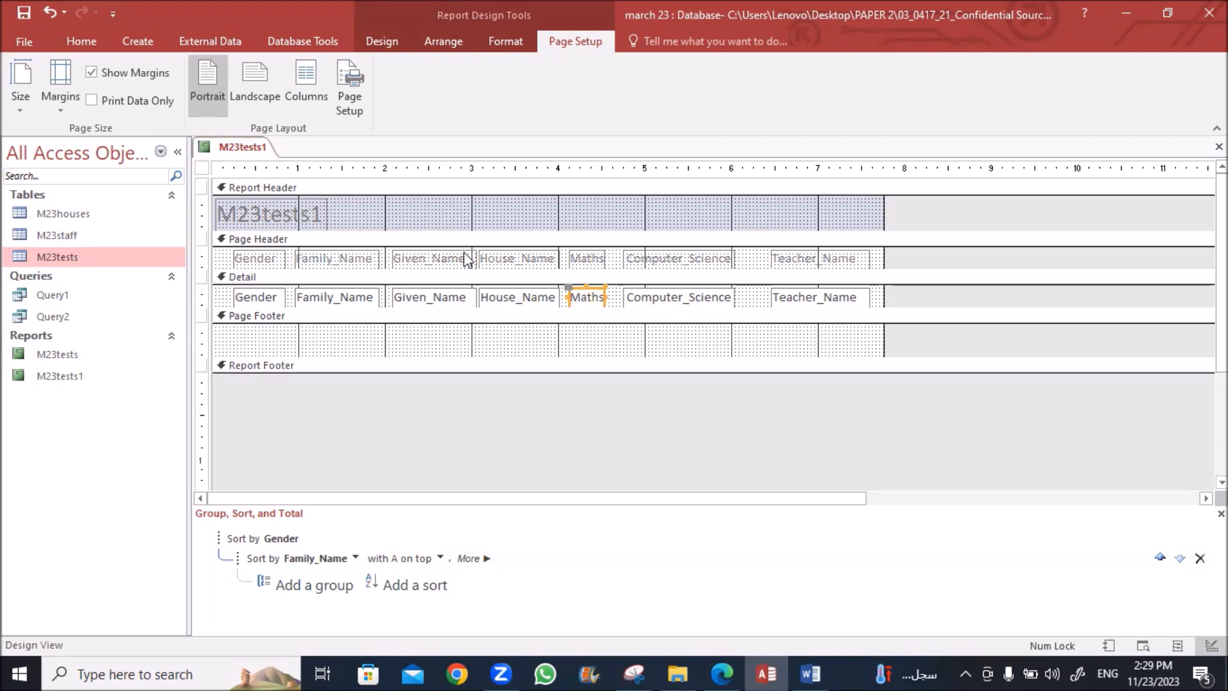
left_click(381, 41)
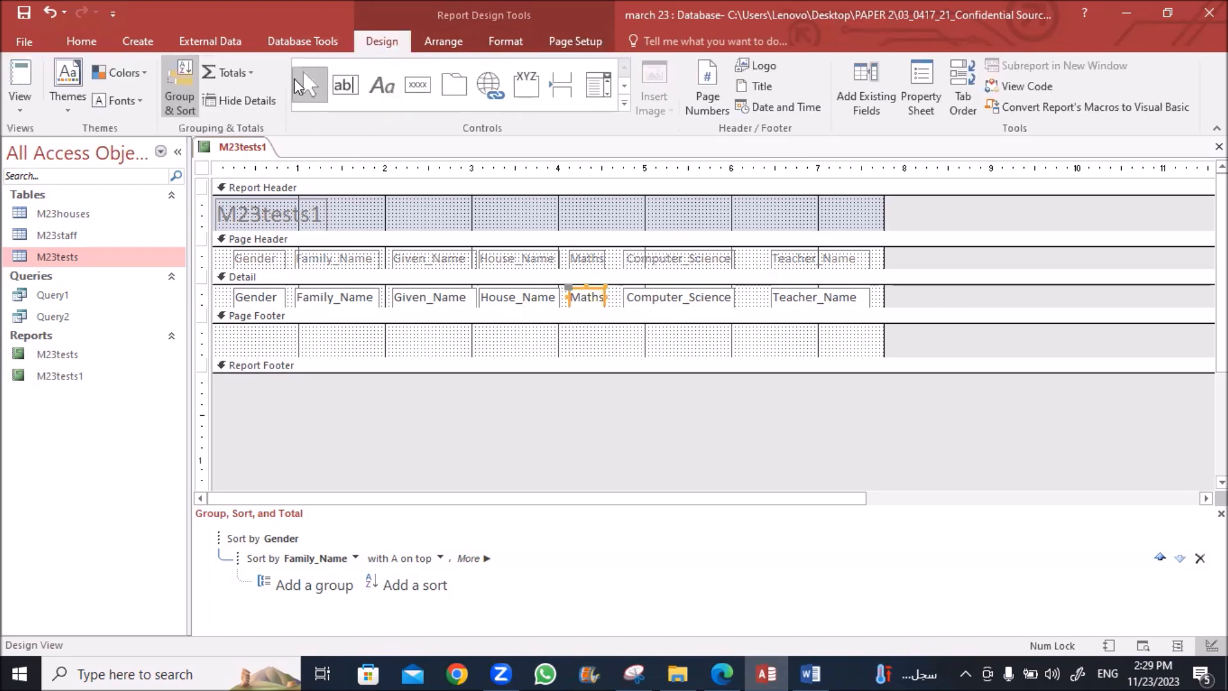
left_click(256, 75)
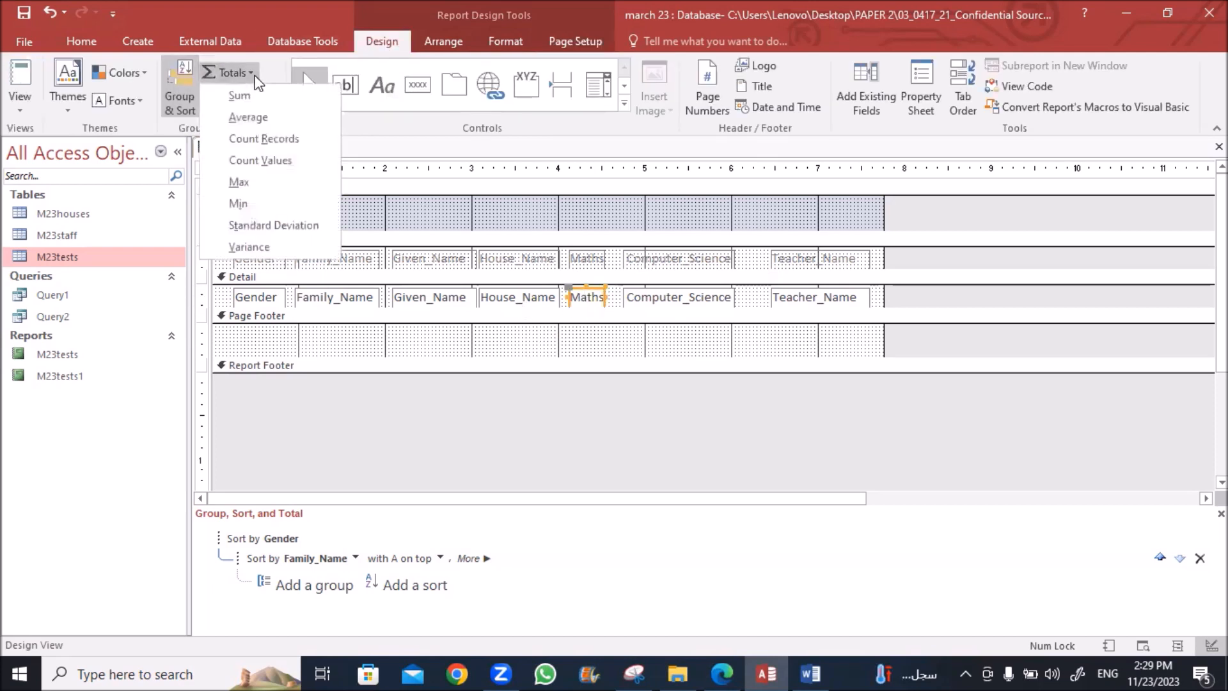
left_click(258, 120)
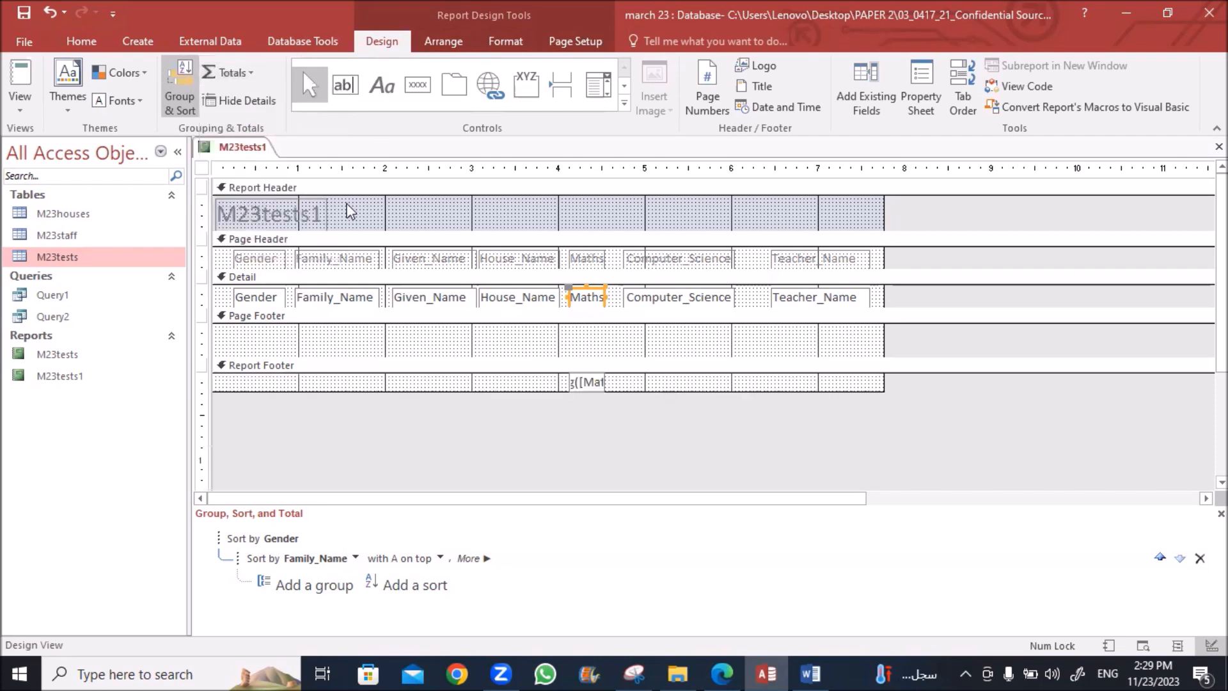
left_click(555, 423)
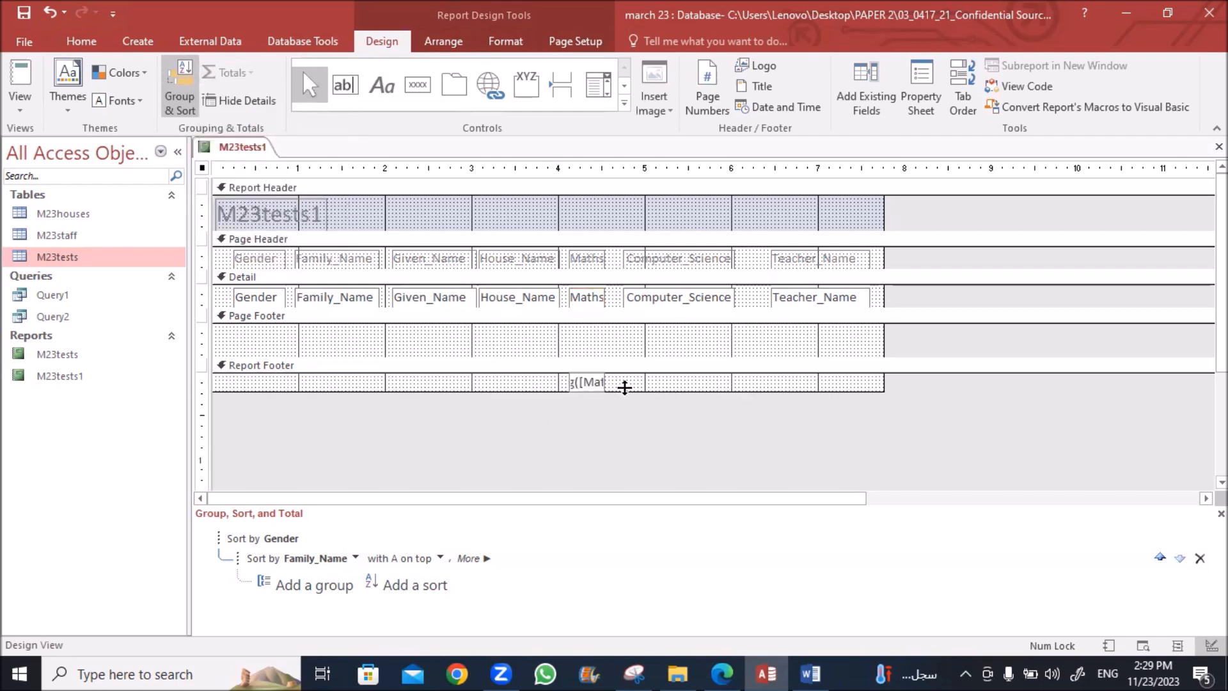
left_click(568, 384)
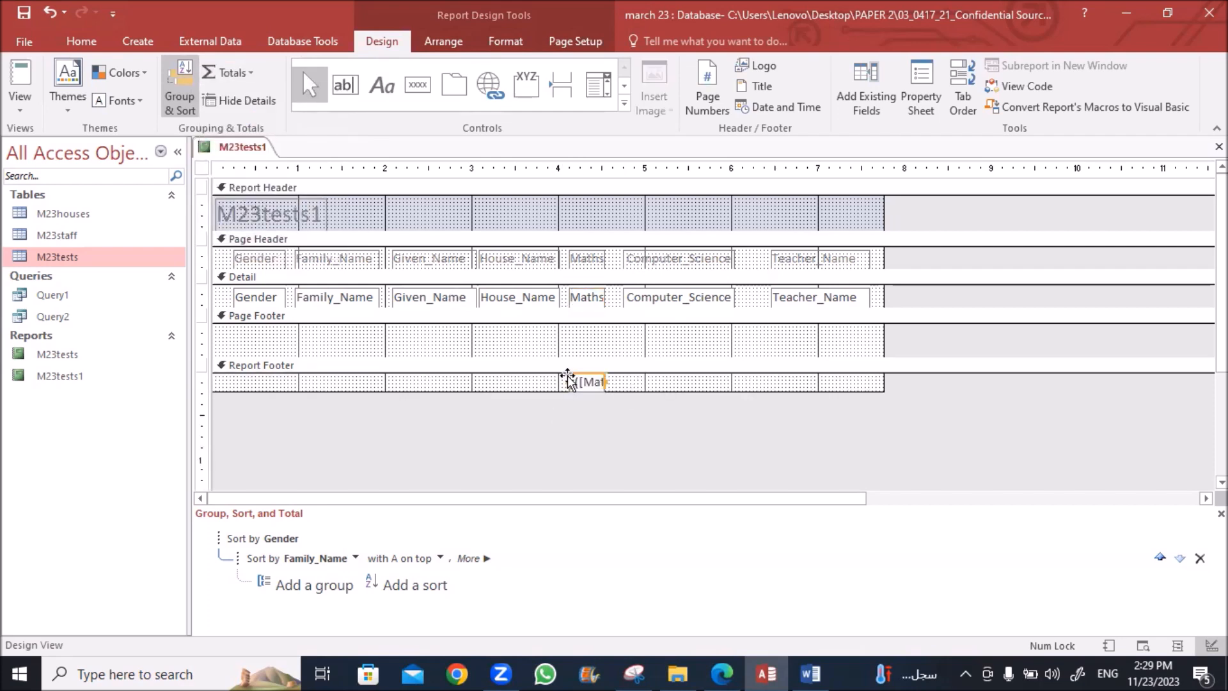
left_click_drag(600, 381, 663, 380)
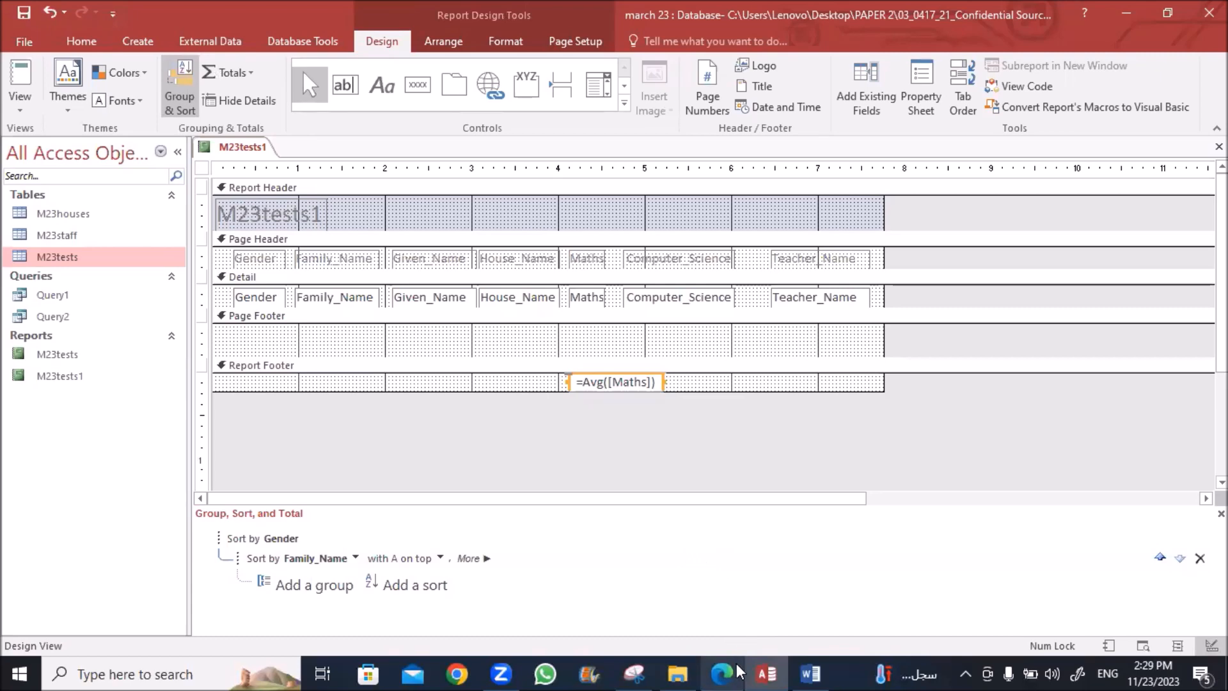
Step: Switch to Edge, highlight question 23's decimal-places requirement and Average Maths Score label requirement, and return to Access
left_click(721, 673)
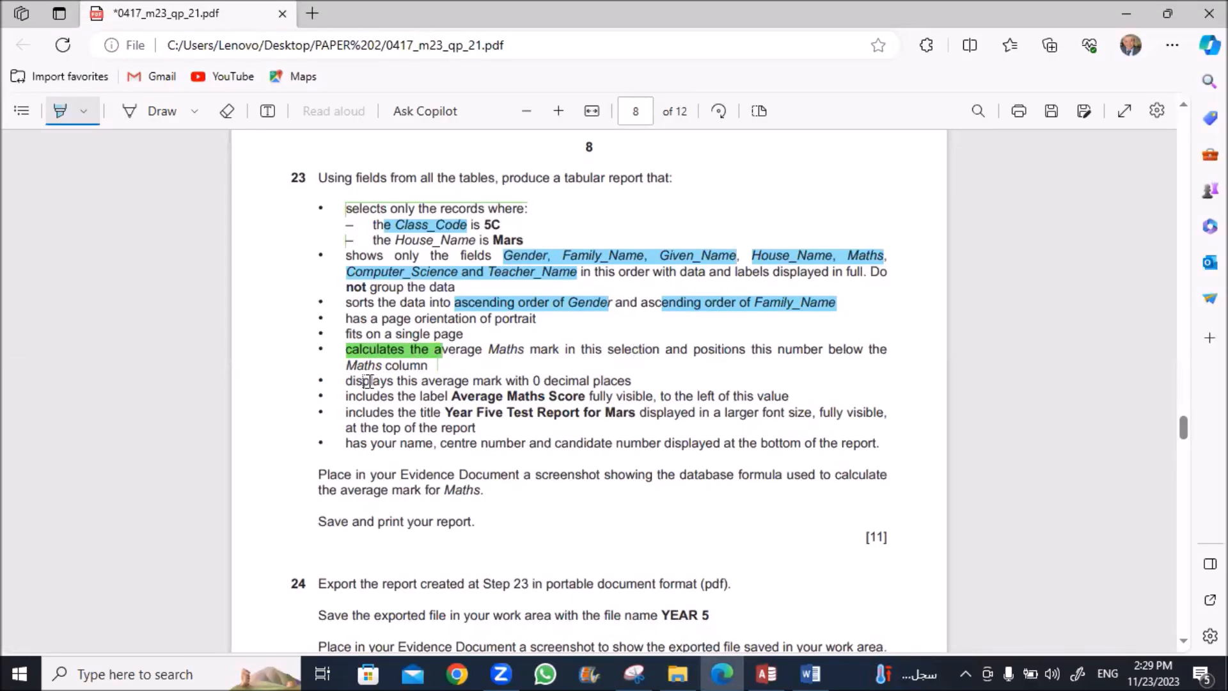
left_click_drag(346, 381, 652, 397)
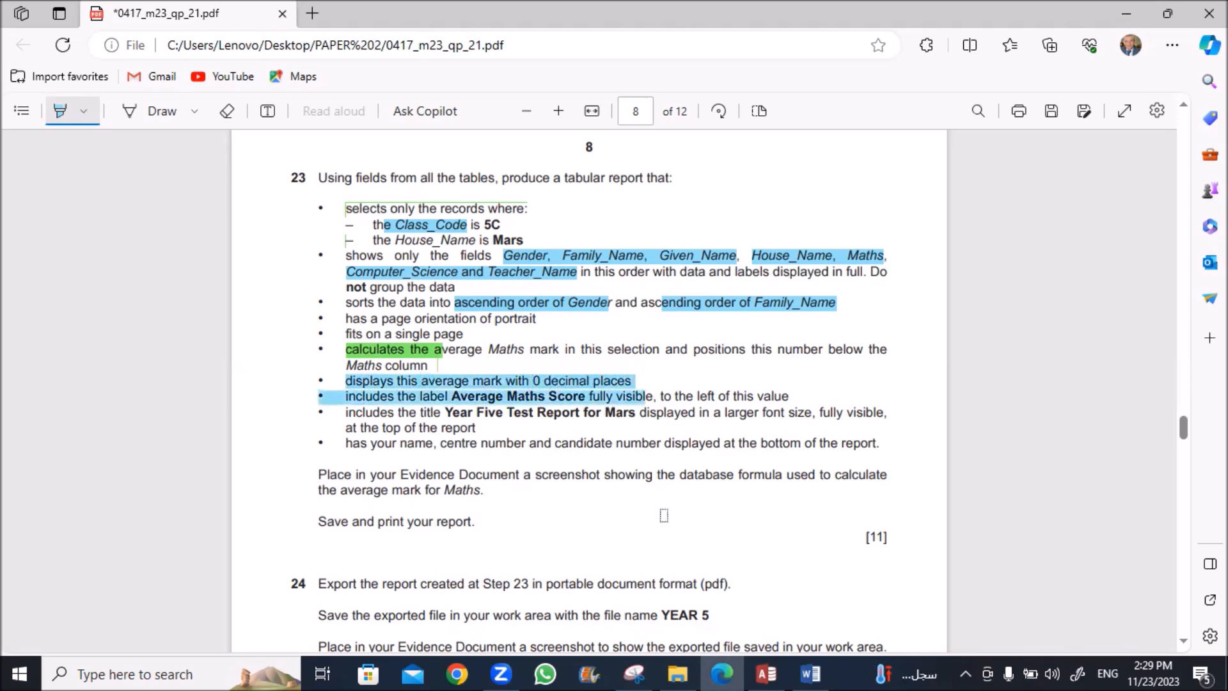
left_click(766, 672)
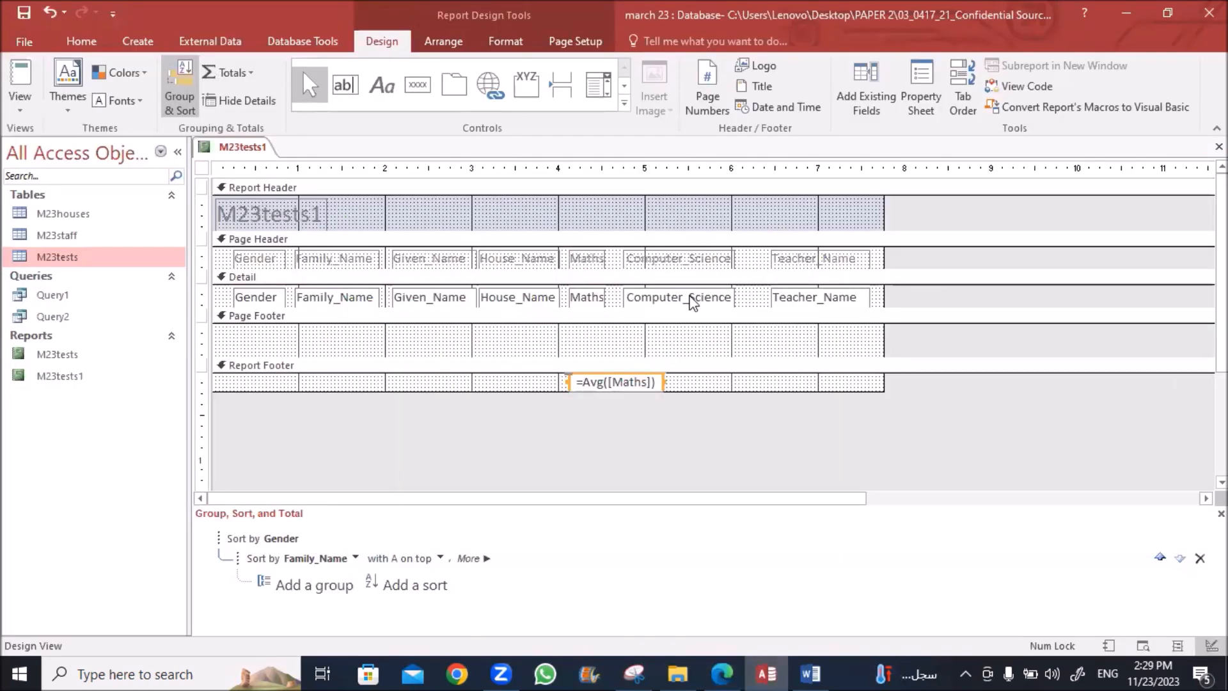
Step: Set the number format of the Maths average text box to Fixed in its properties
left_click(920, 93)
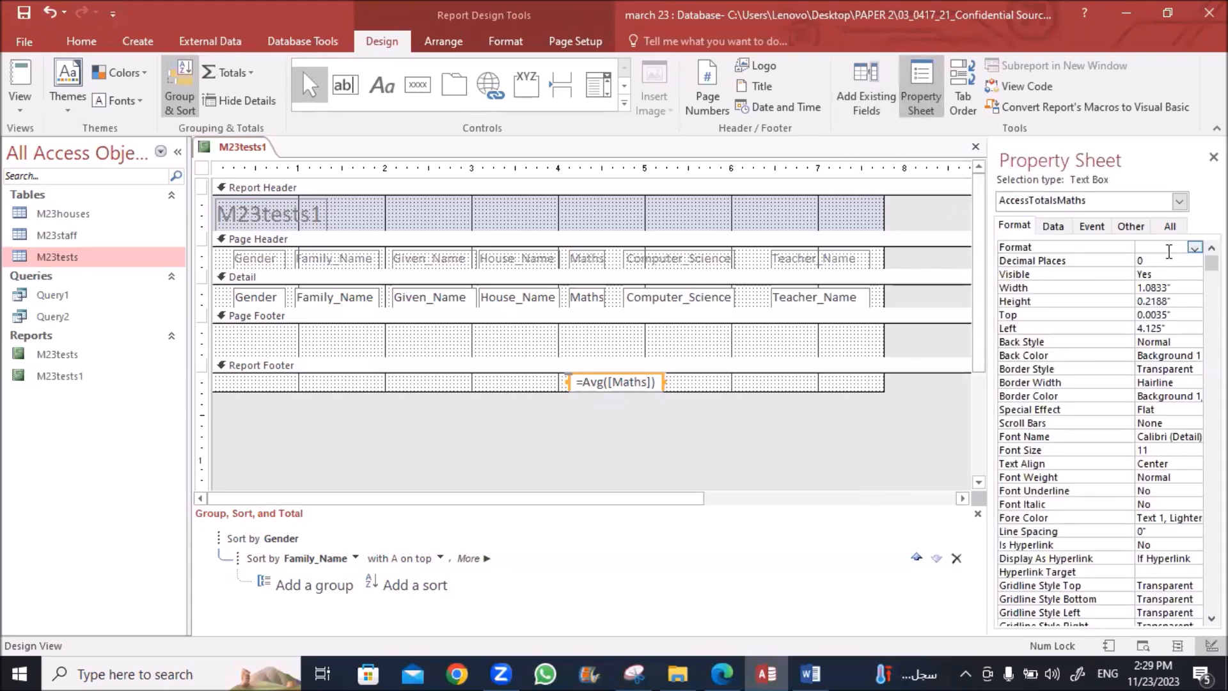
left_click(1193, 247)
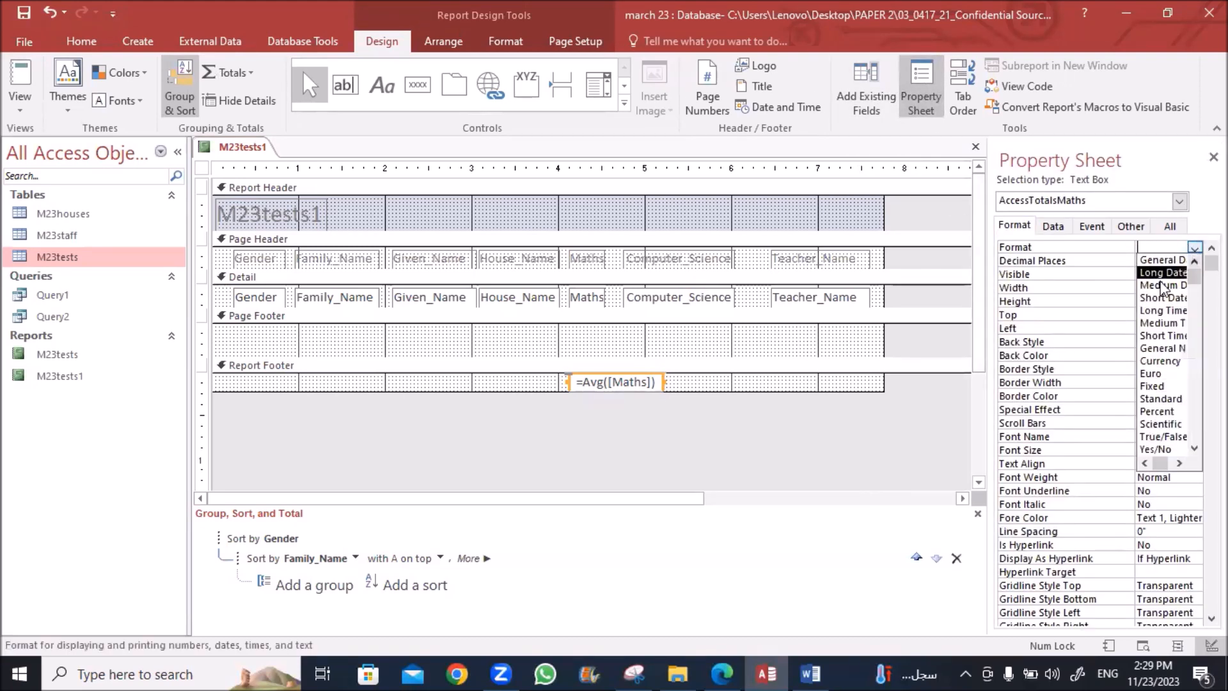
left_click(1151, 386)
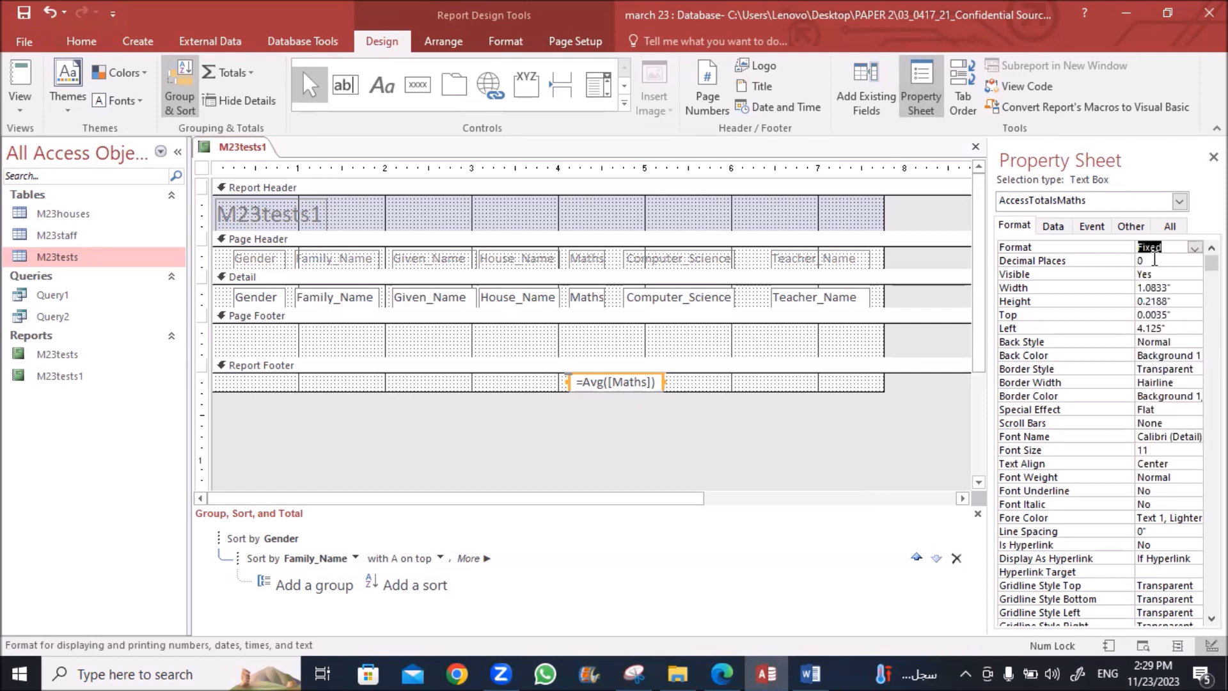
left_click(1091, 301)
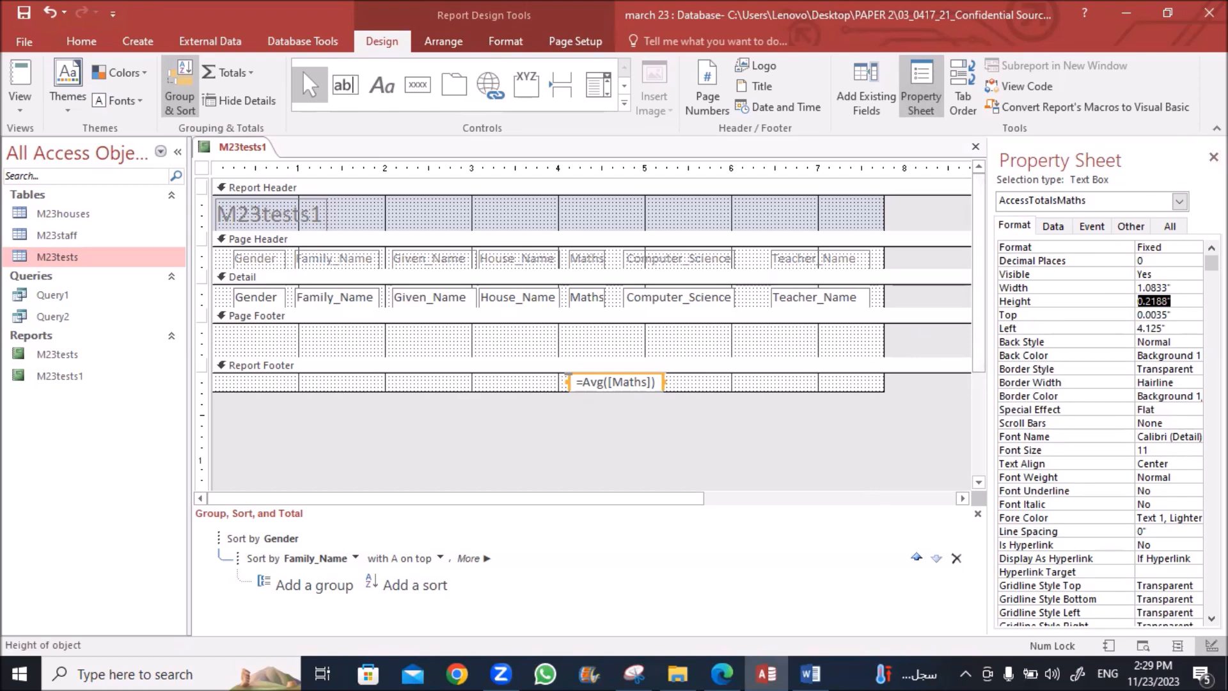
left_click(1213, 157)
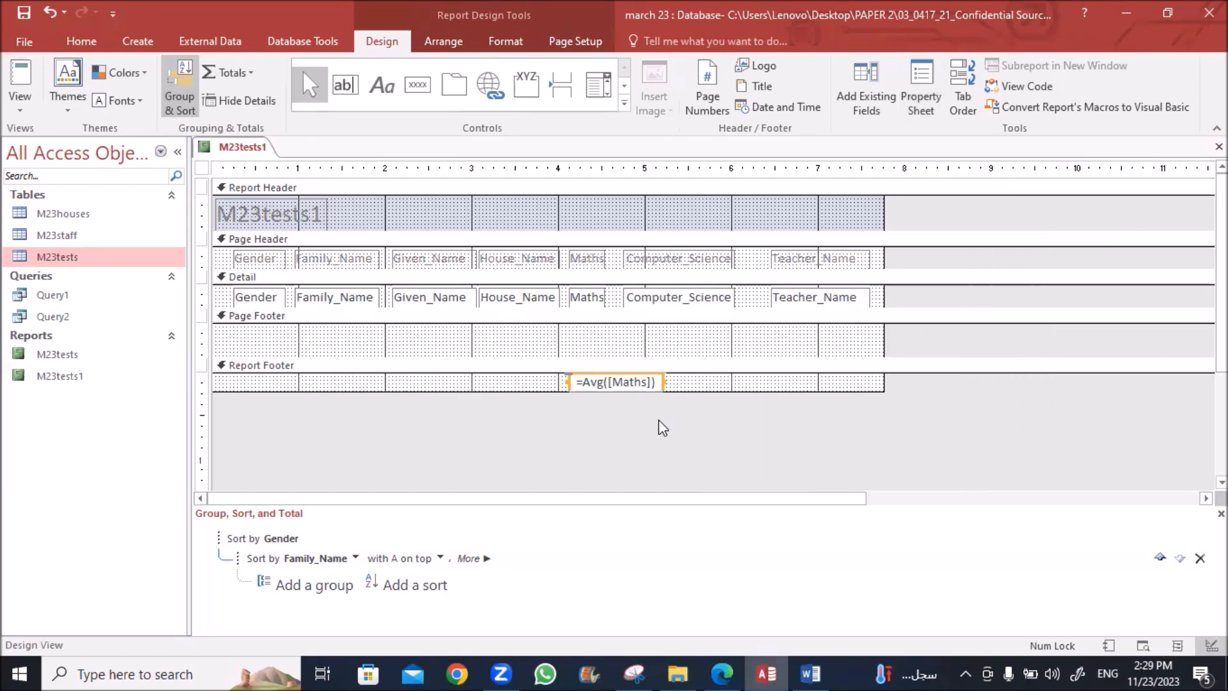
Step: Switch to Edge, erase the highlight over the decimal-places and label requirements, and copy the text "Average Maths Score" from question 23
left_click(722, 673)
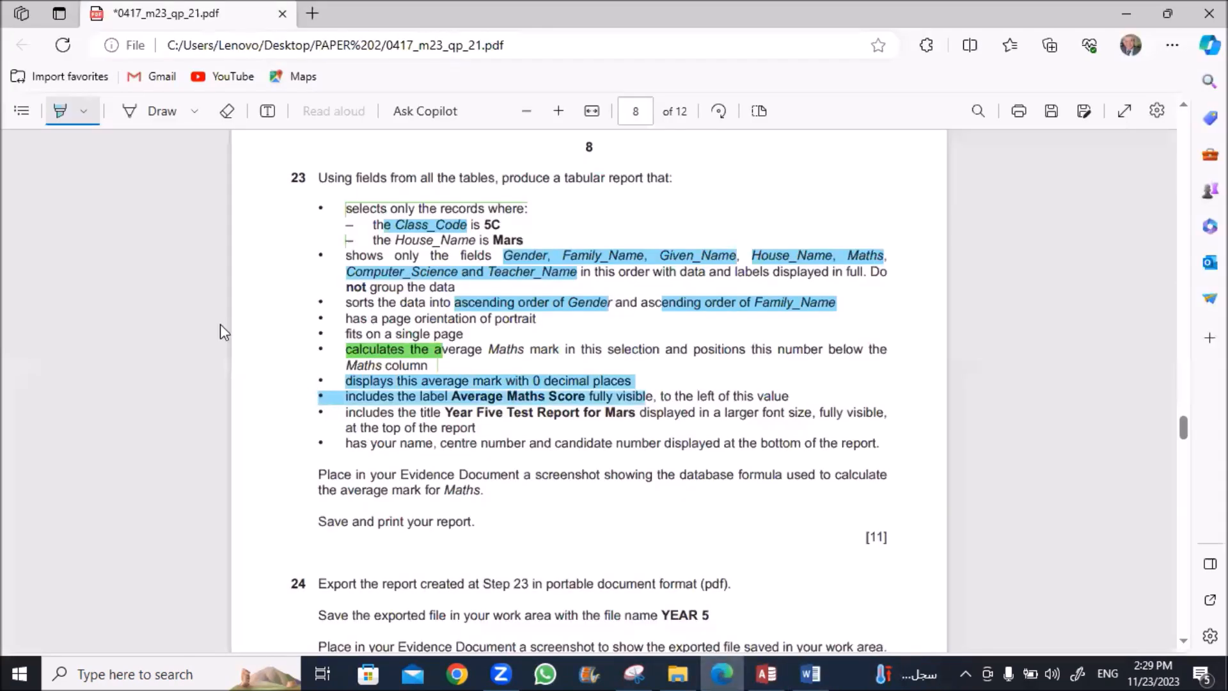
left_click(226, 110)
left_click(394, 388)
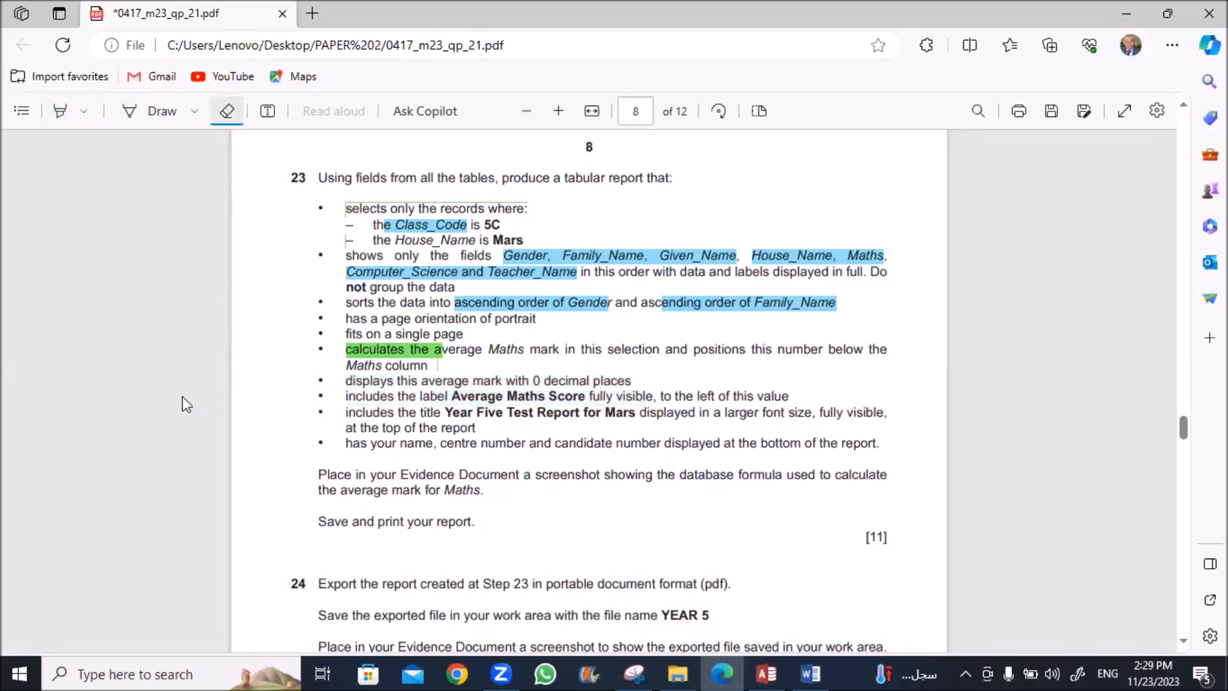
key("Escape")
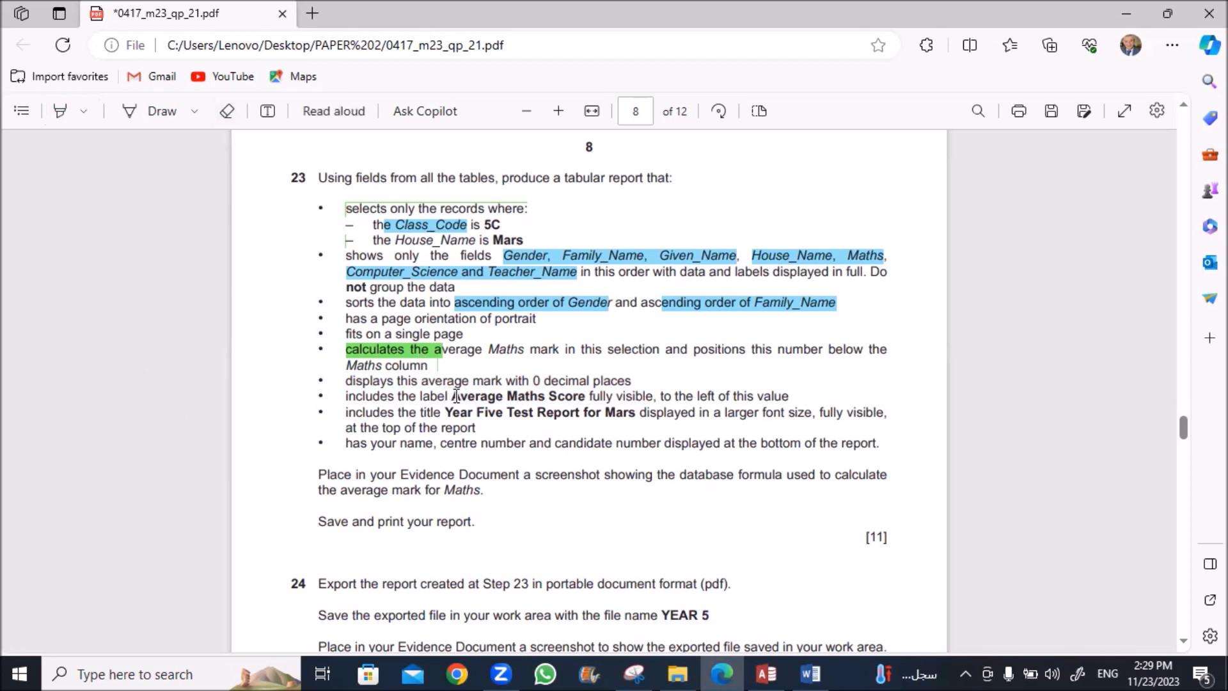
left_click_drag(454, 397, 585, 397)
key("ctrl+c")
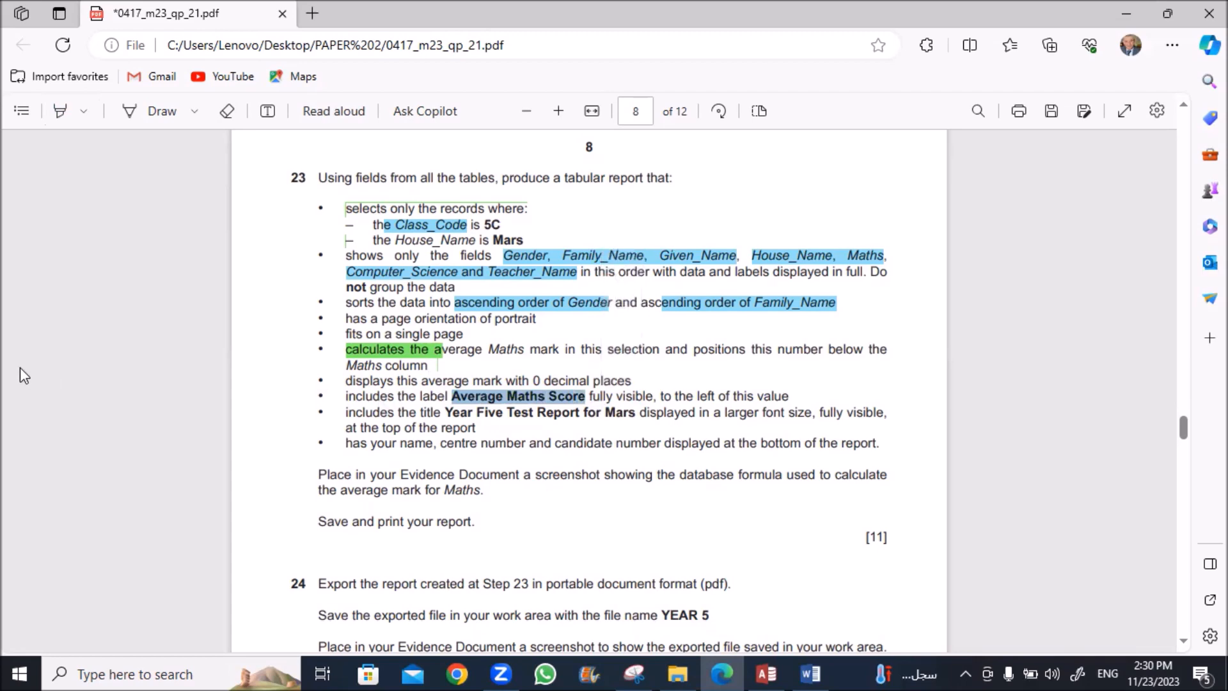
Step: Switch to Access and add a label reading "Average Maths Score" to the left of the Maths average in the report footer
key("alt+Tab")
left_click(388, 91)
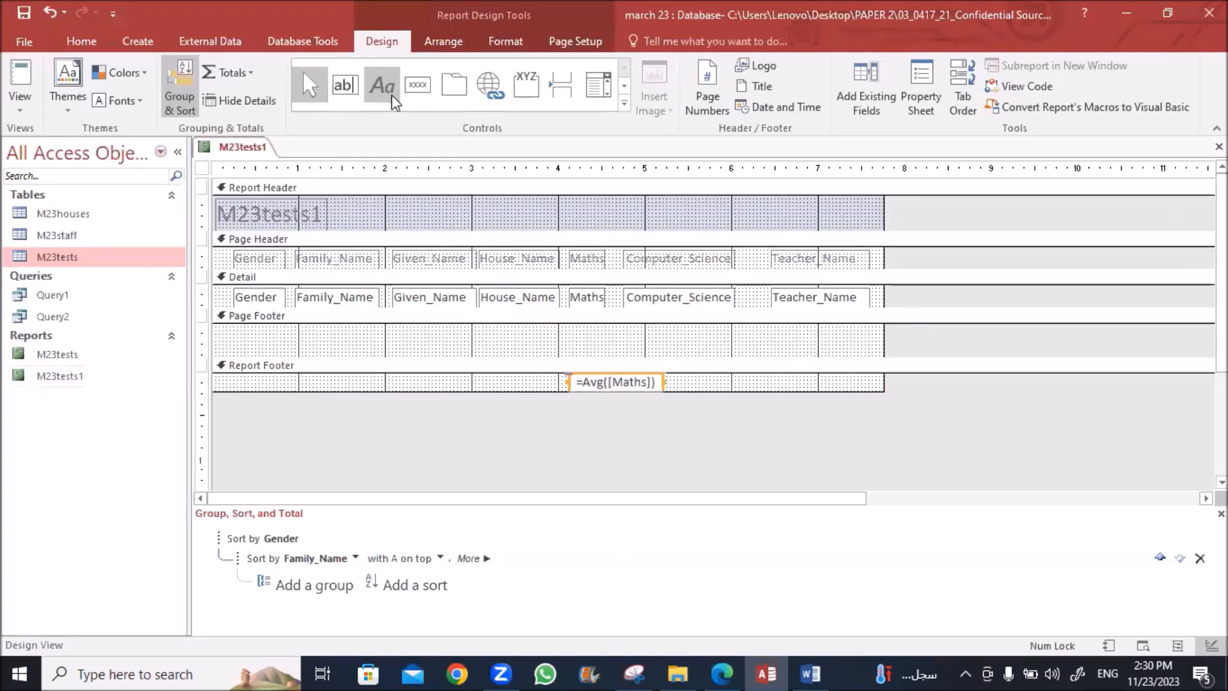
left_click_drag(407, 374, 563, 390)
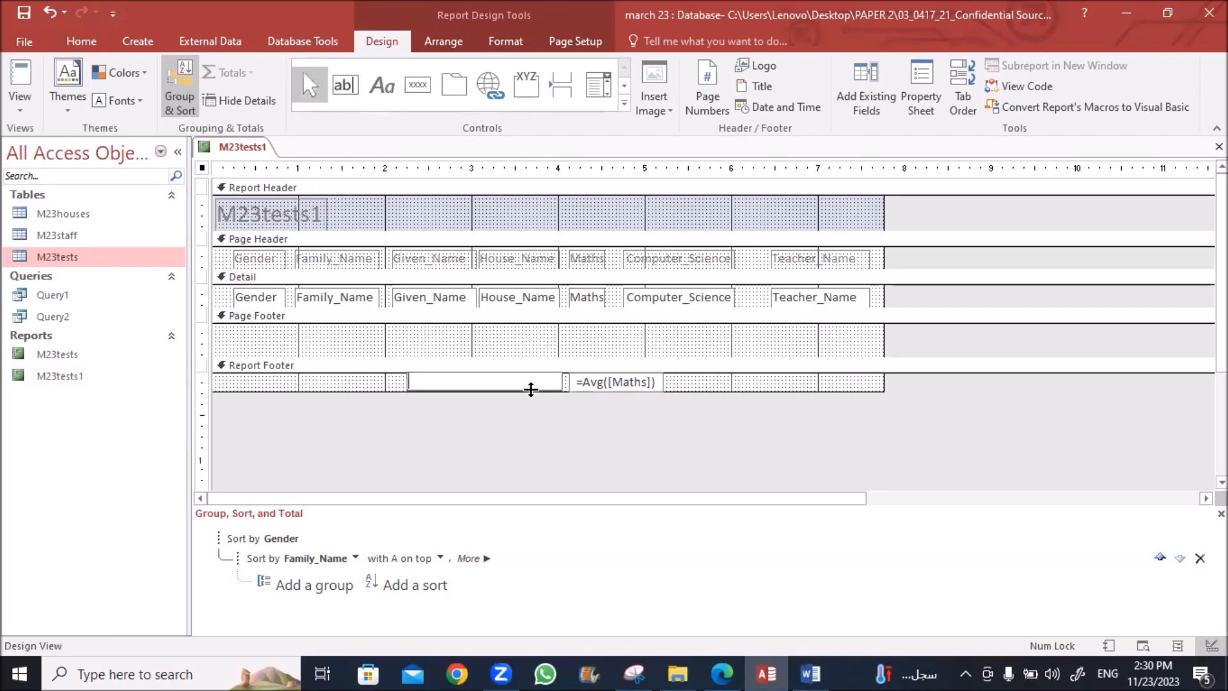
key("ctrl+v")
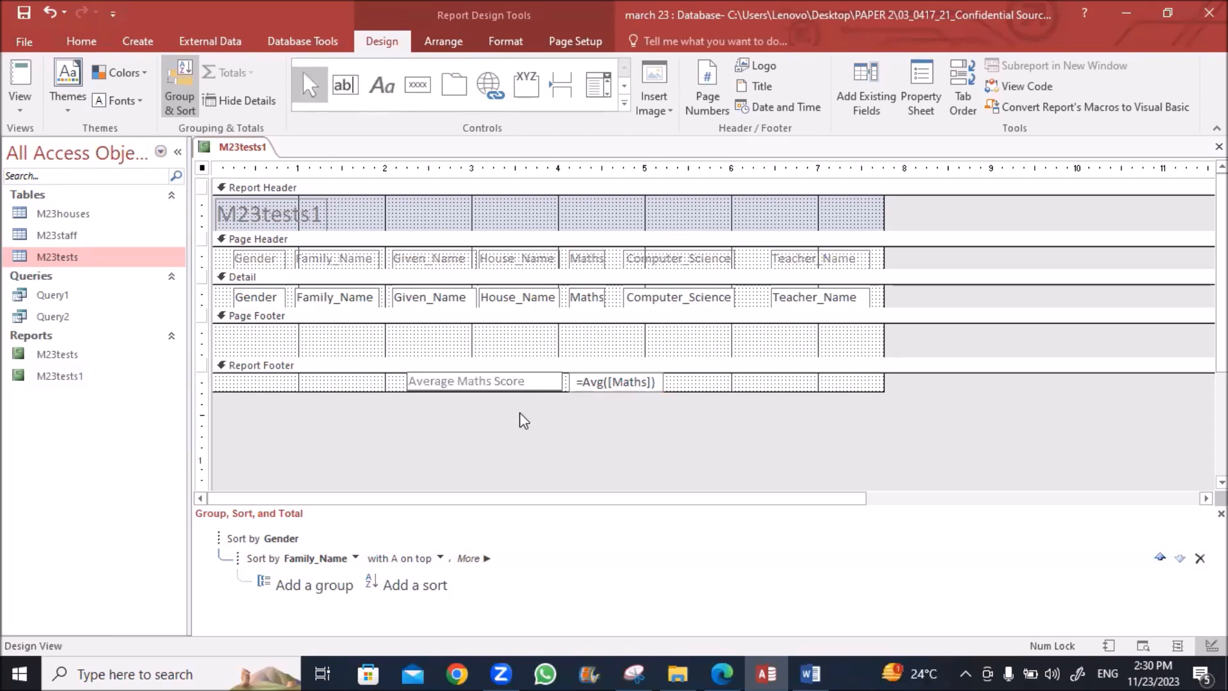
Step: Make the Average Maths Score label and the Maths average text box in the report footer bold
left_click_drag(619, 433, 528, 376)
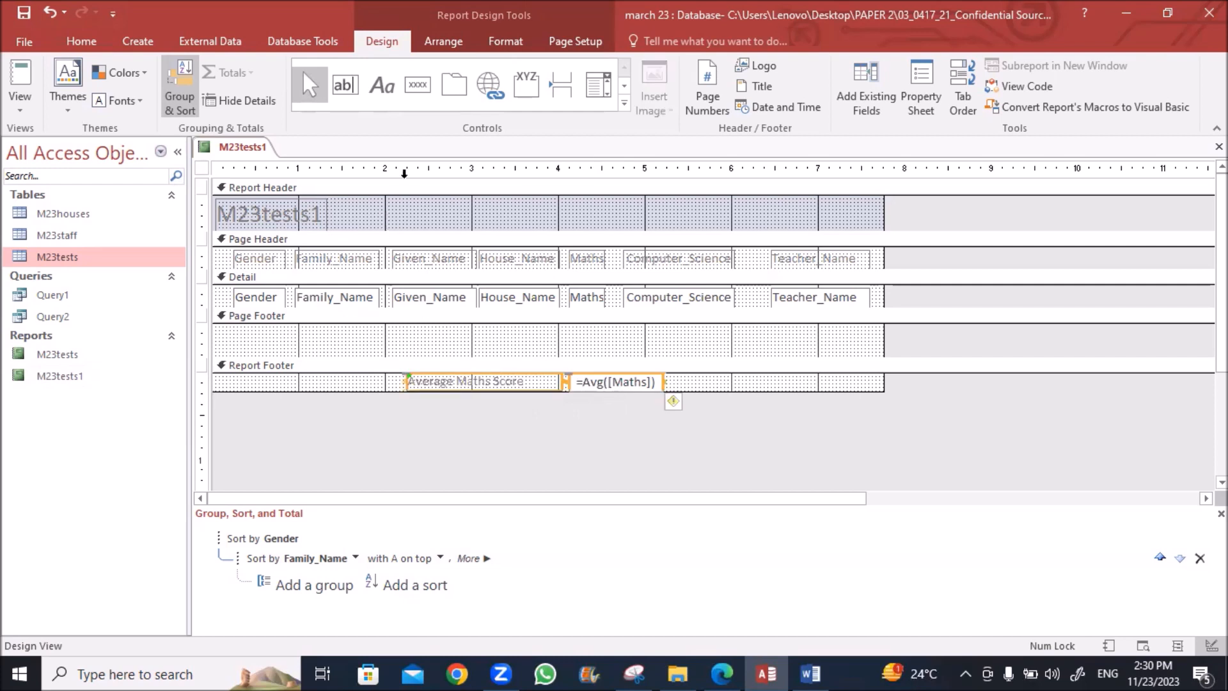
left_click(81, 39)
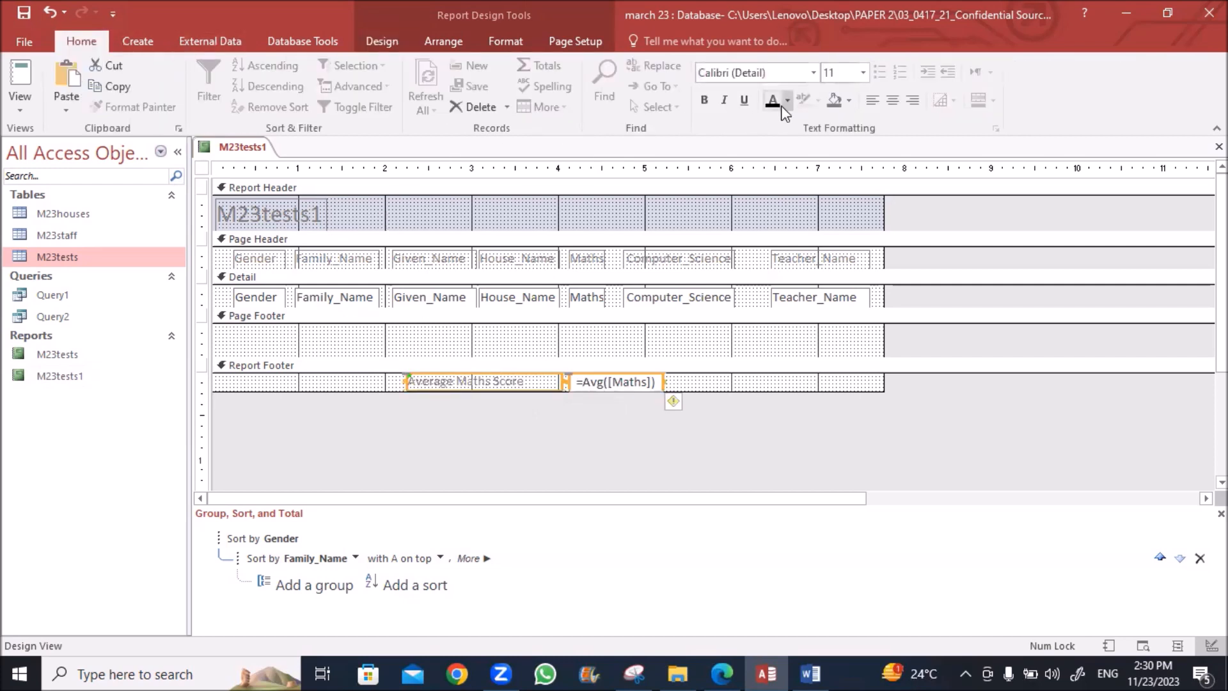
left_click(704, 99)
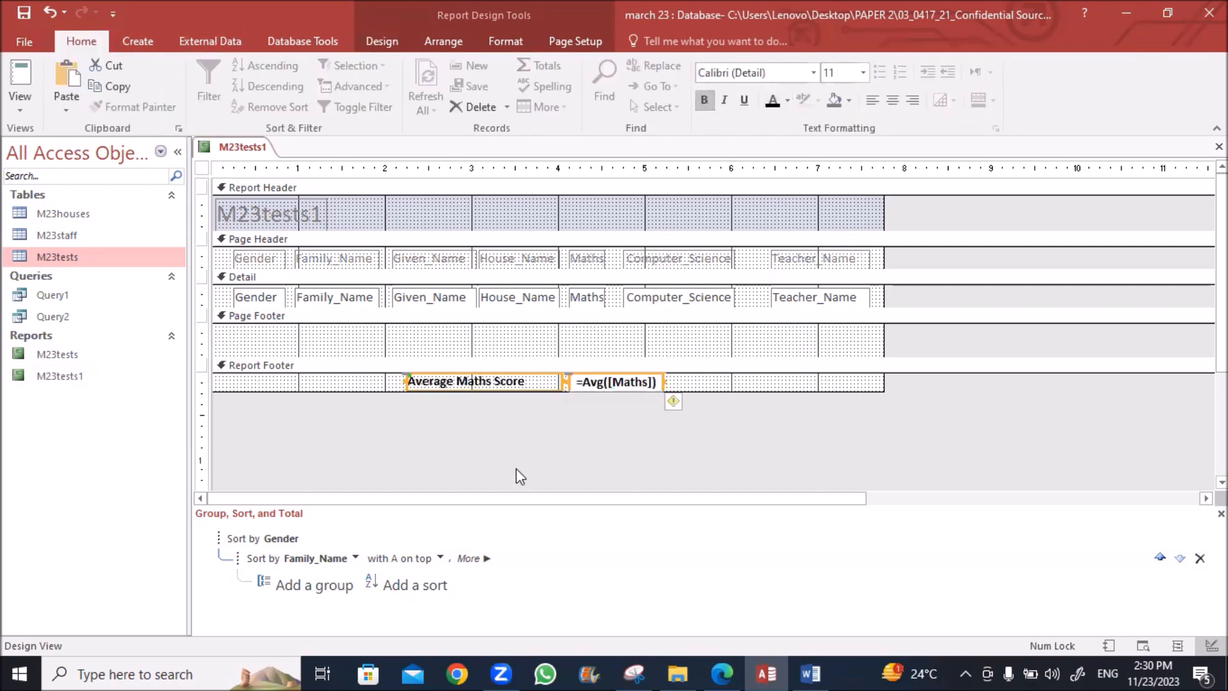
left_click(543, 411)
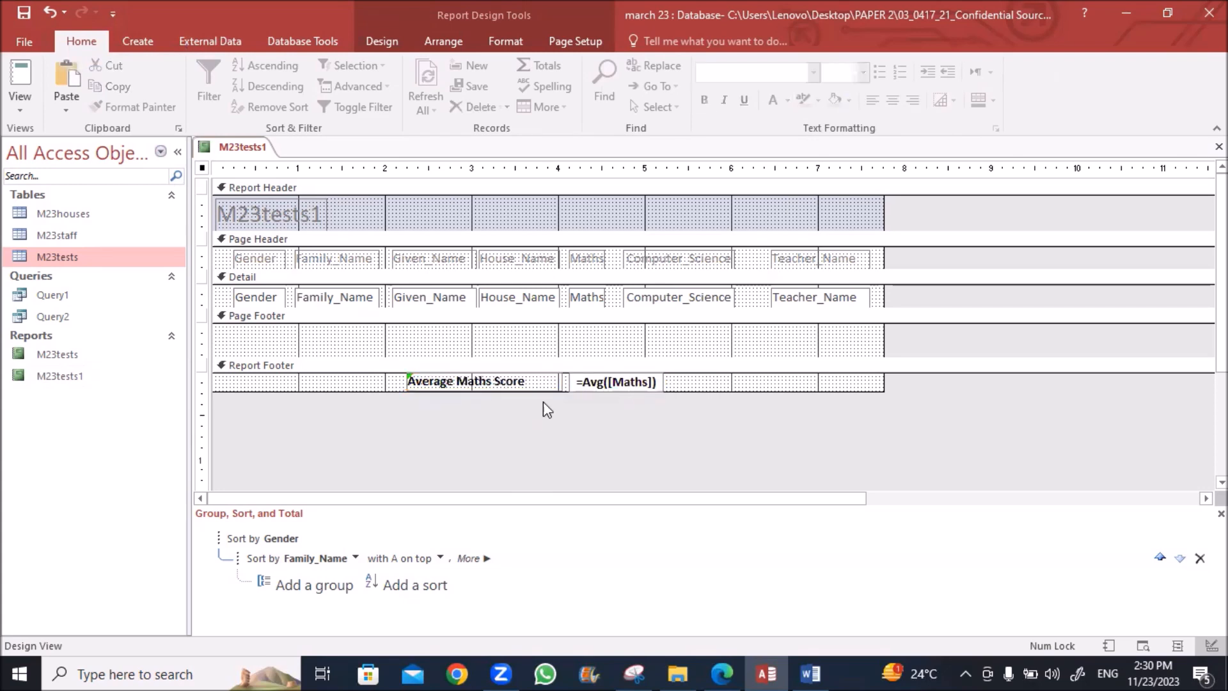
Step: Right-align the Average Maths Score label and left-align the Maths average text box beside it
left_click(518, 381)
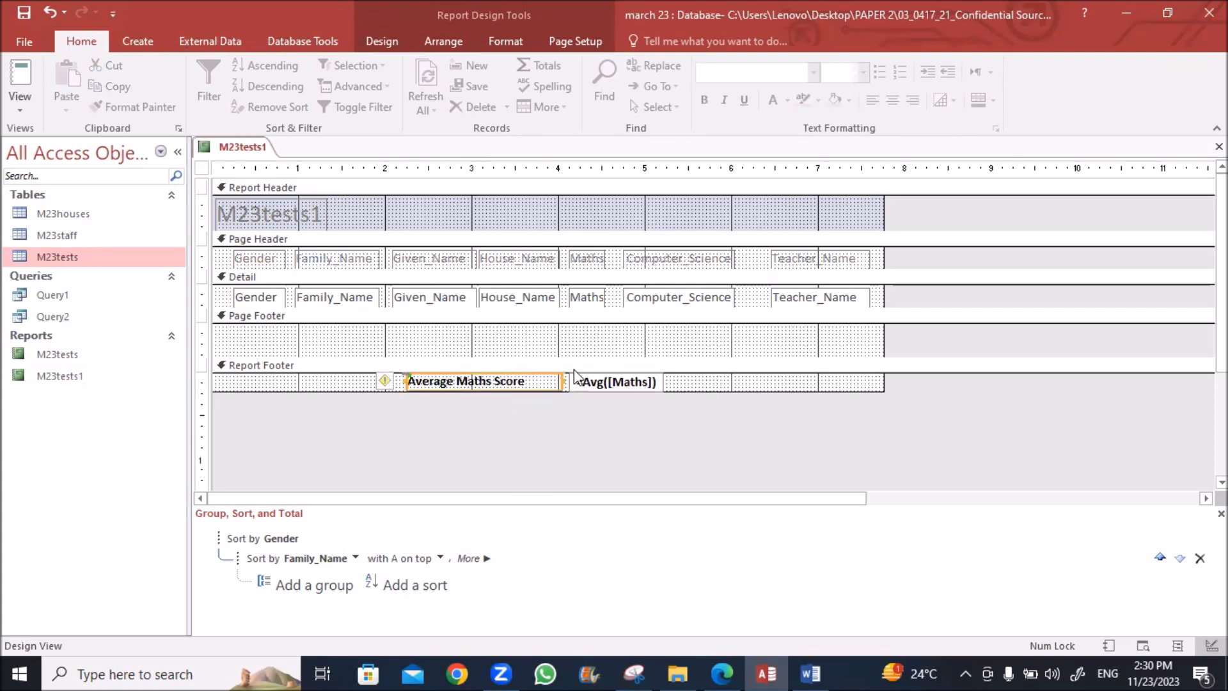
left_click(912, 100)
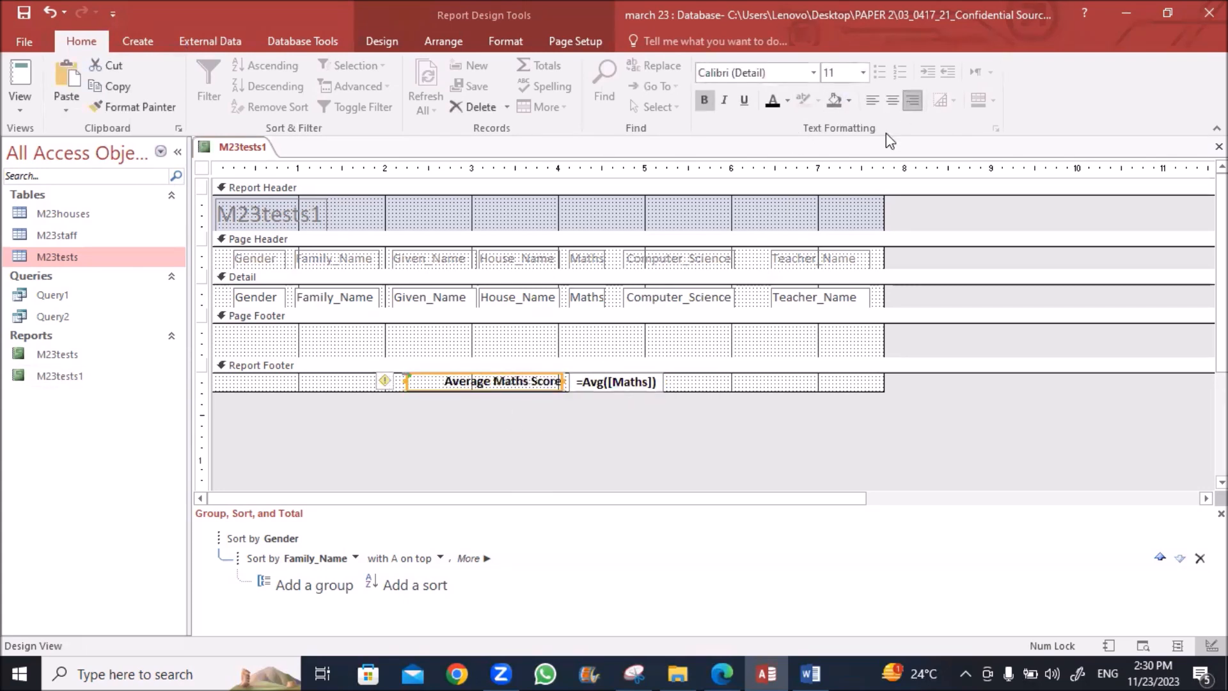
left_click(602, 385)
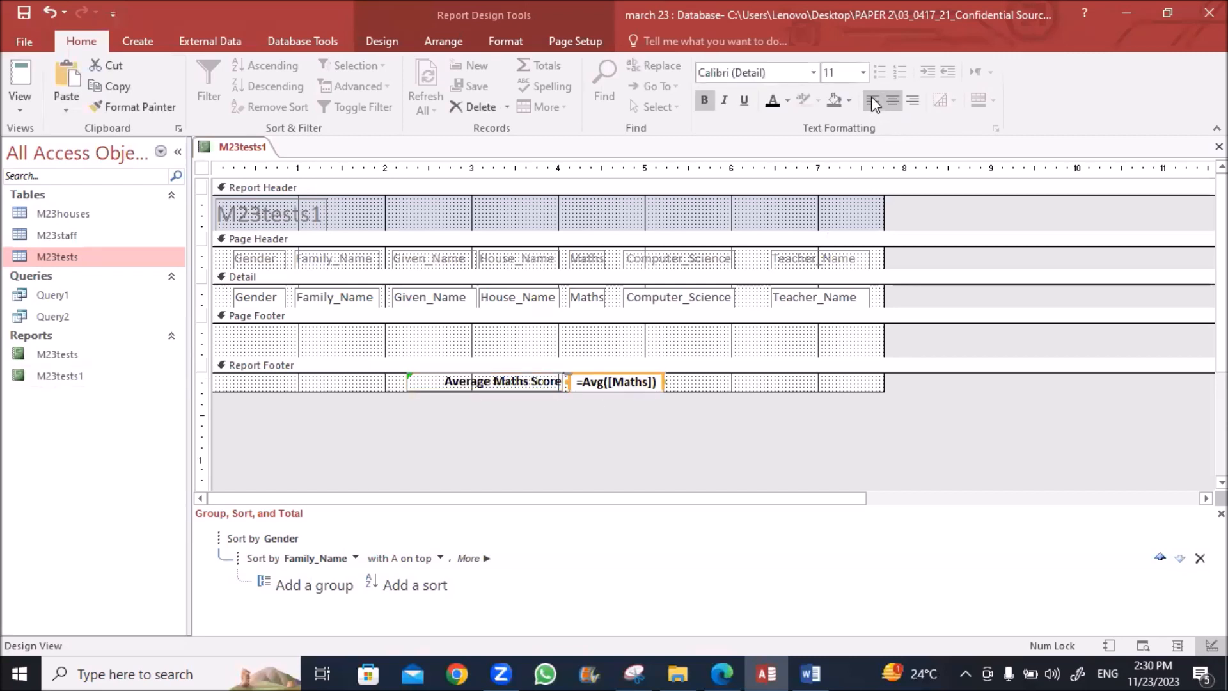
left_click(874, 102)
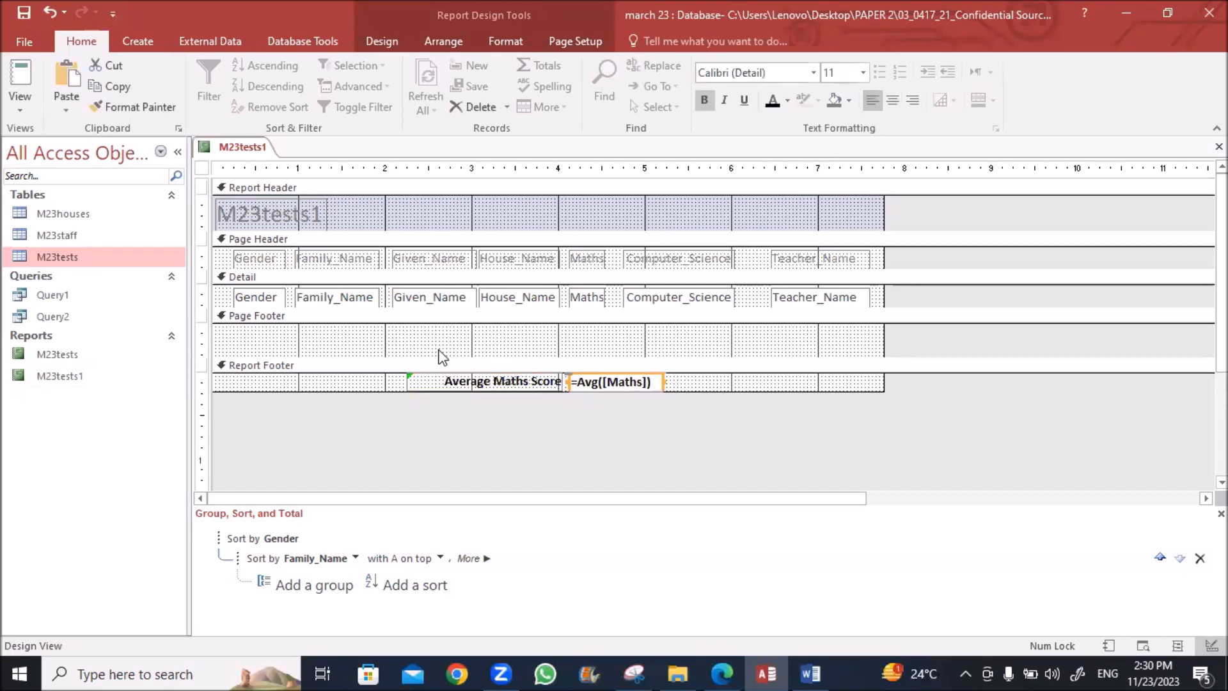
Step: Collapse the empty page footer section to zero height
left_click_drag(438, 351, 434, 322)
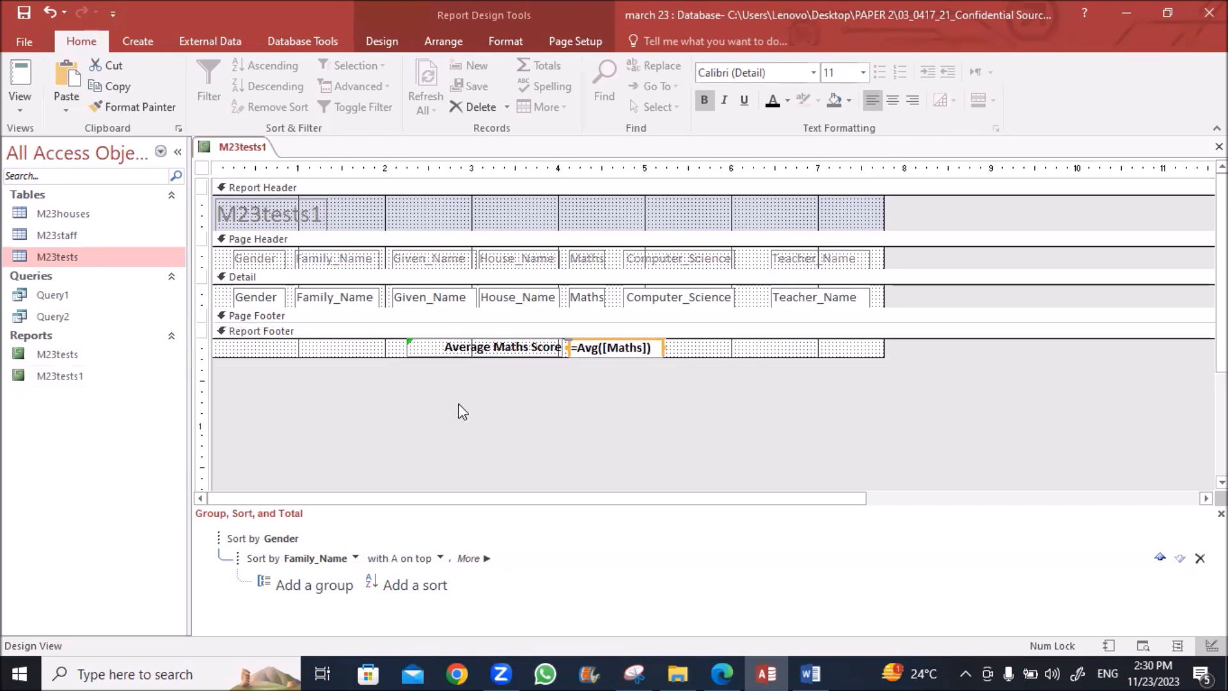
left_click(461, 409)
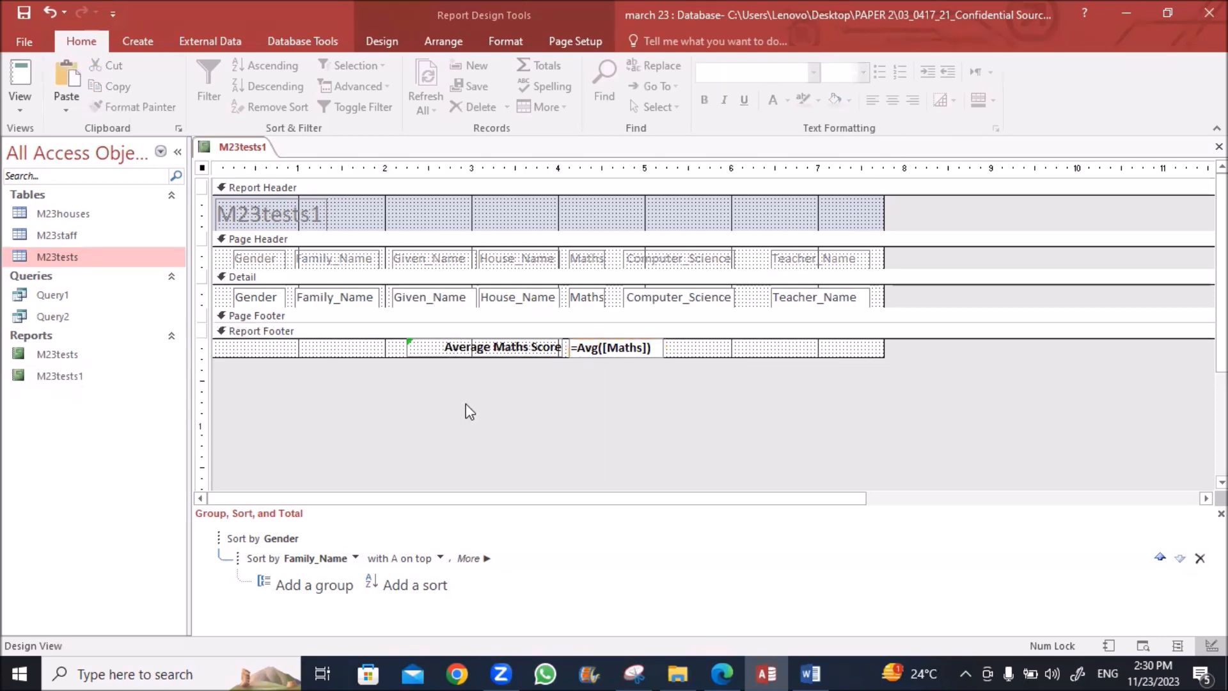
Step: Nudge the Maths average text box in the report footer slightly right to sit below the Maths column, and save the report
right_click(254, 146)
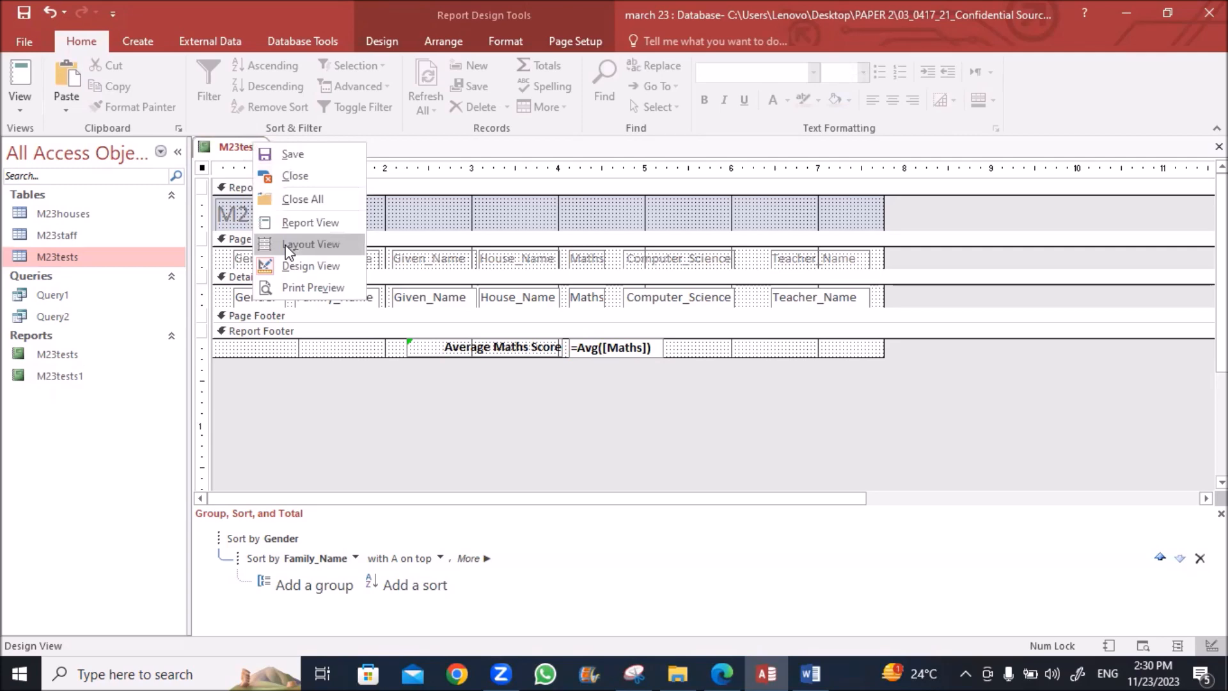
left_click(311, 245)
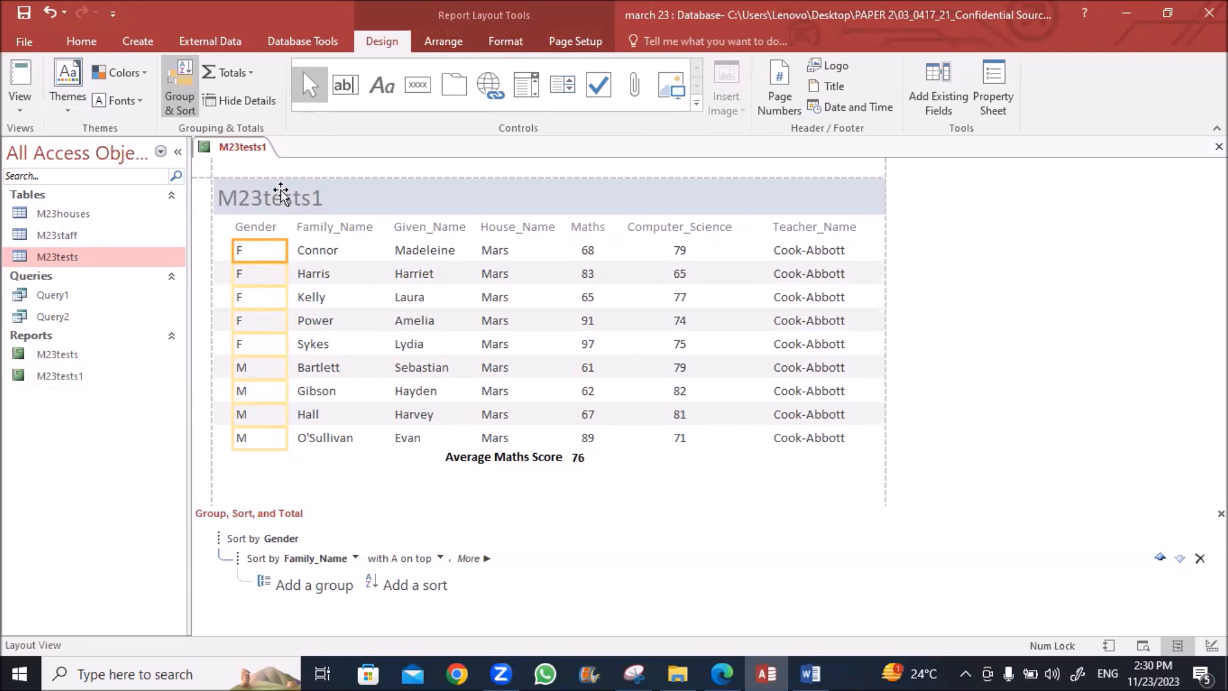
right_click(243, 147)
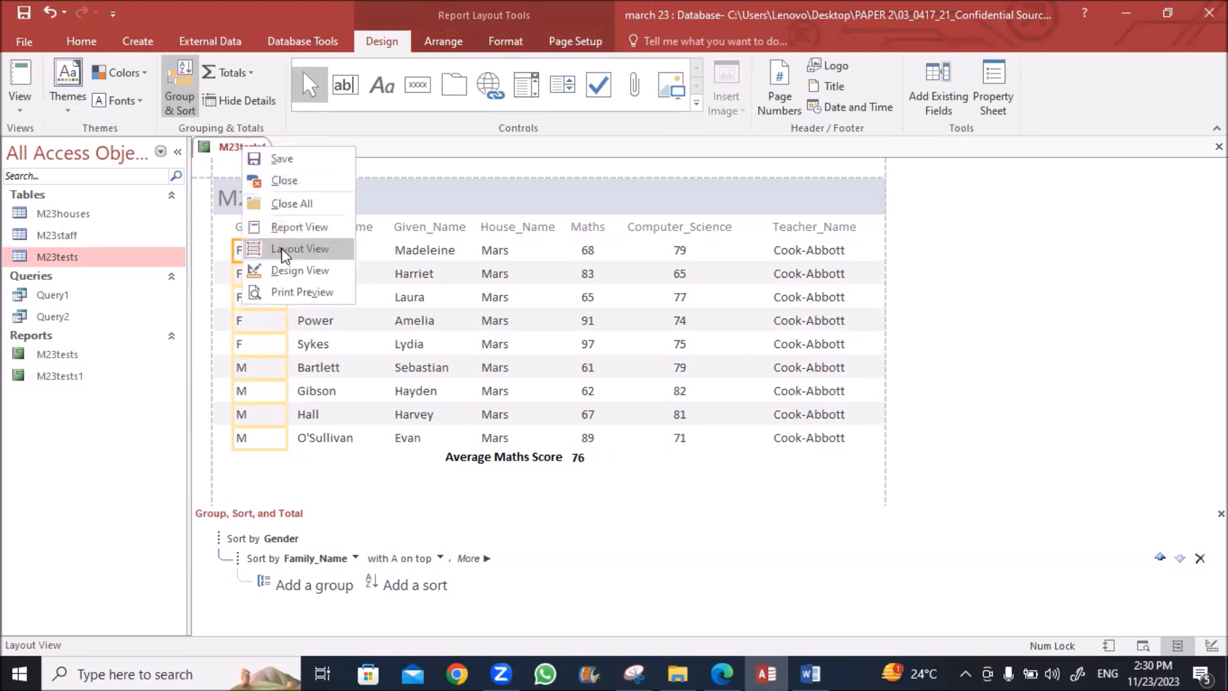
left_click(285, 271)
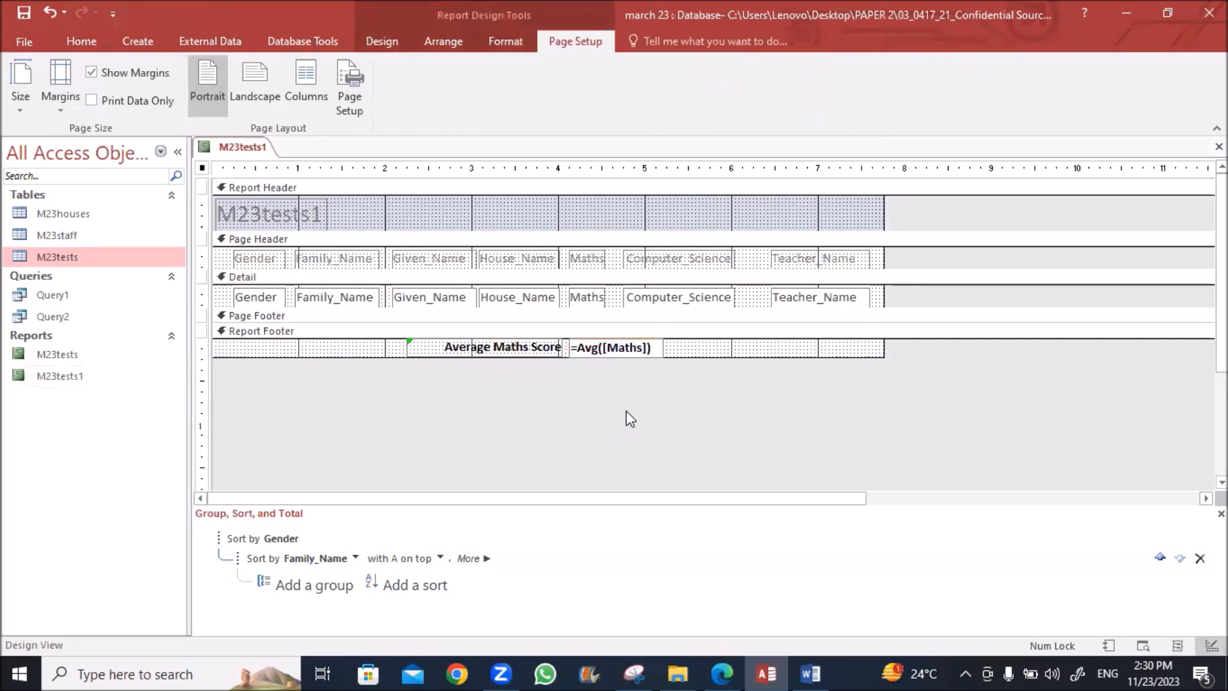
left_click(659, 351)
key("Right")
right_click(255, 148)
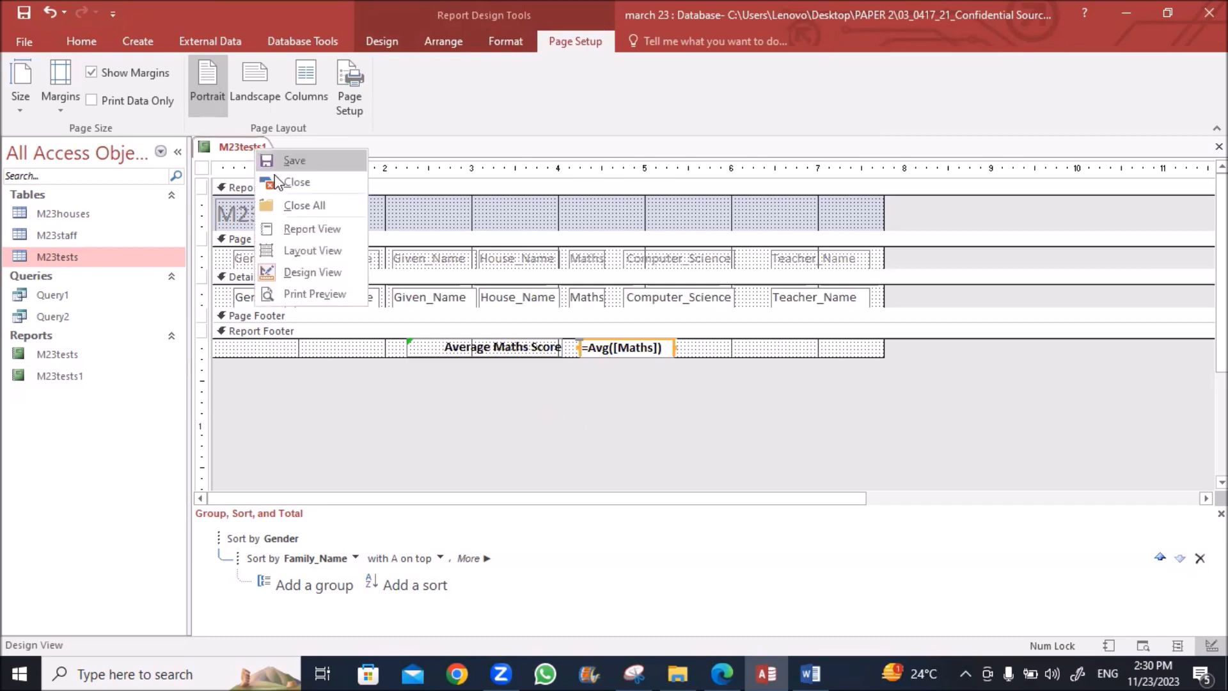
left_click(288, 160)
Step: Check the average's alignment in Layout View, close the Group, Sort, and Total pane, and return to Design View
right_click(255, 148)
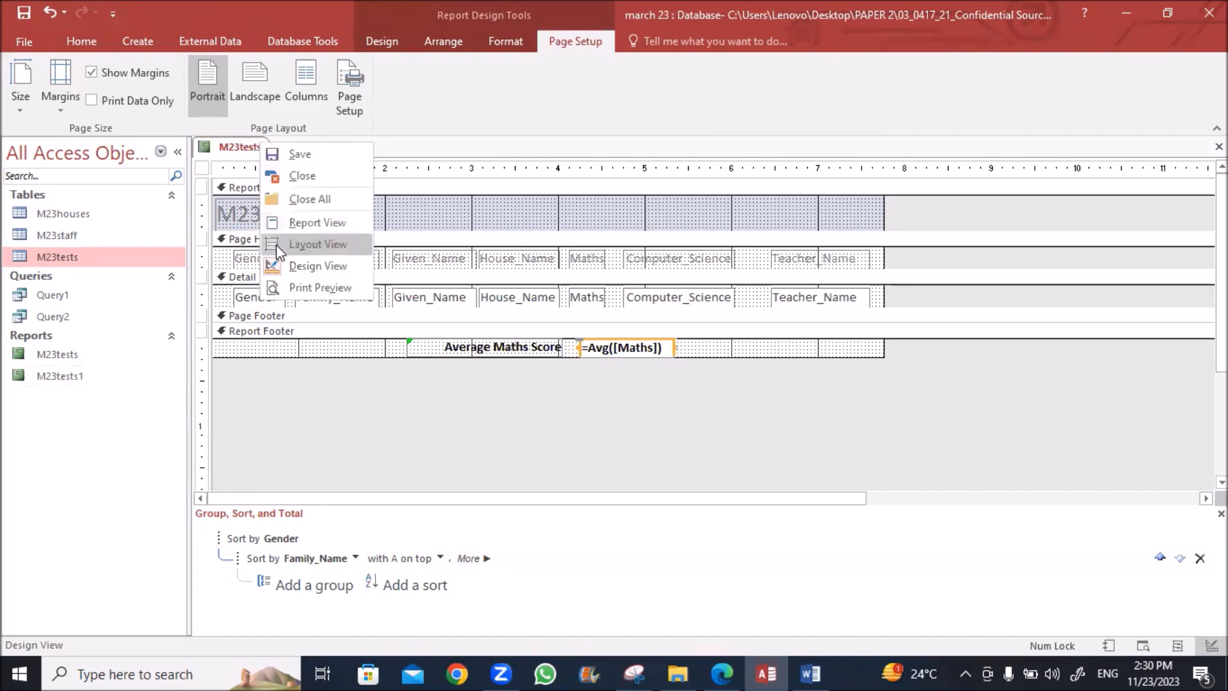
left_click(288, 250)
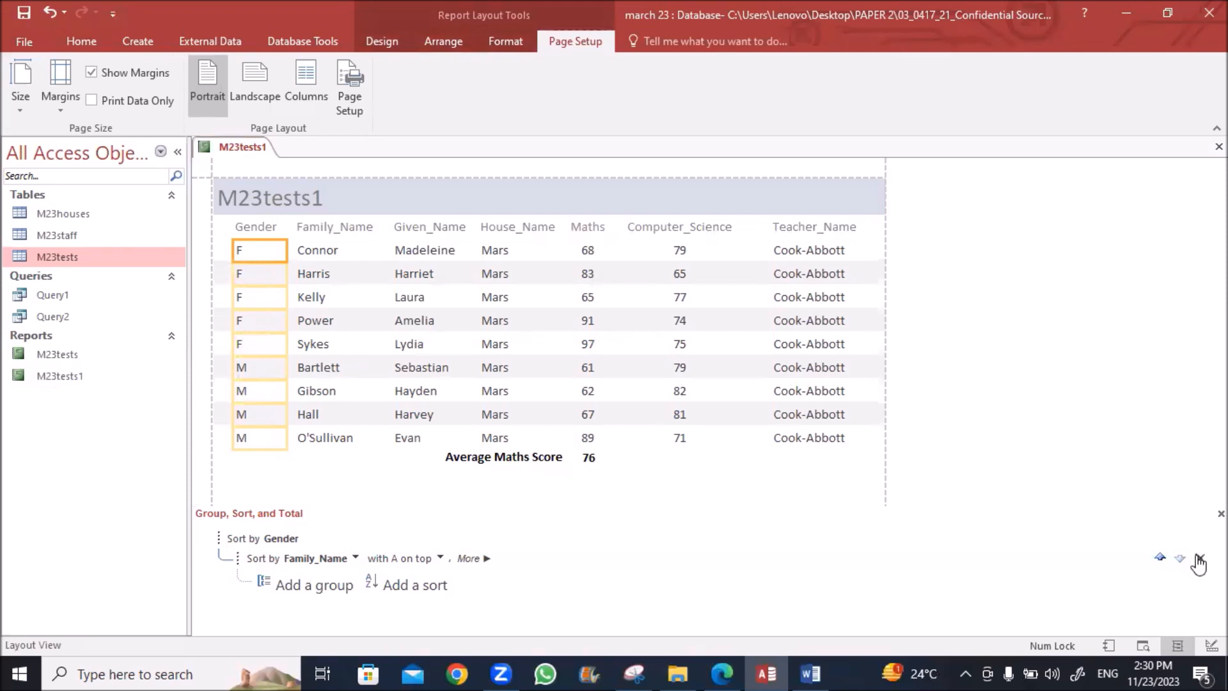
left_click(1220, 513)
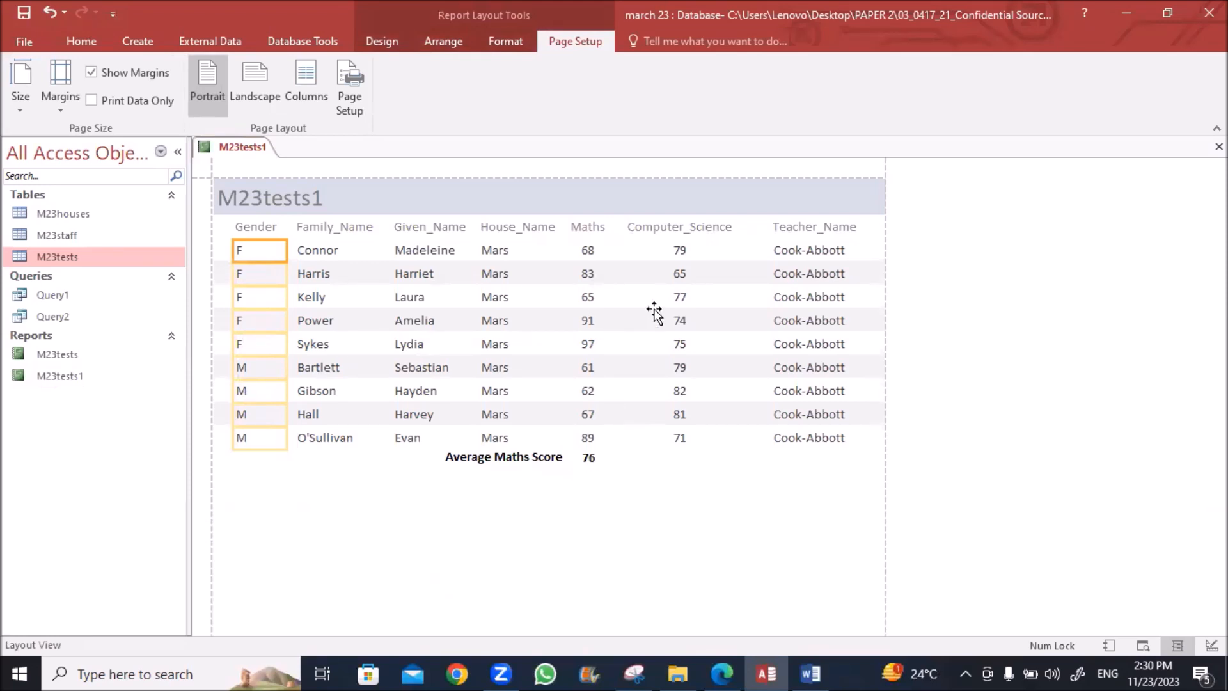
right_click(249, 152)
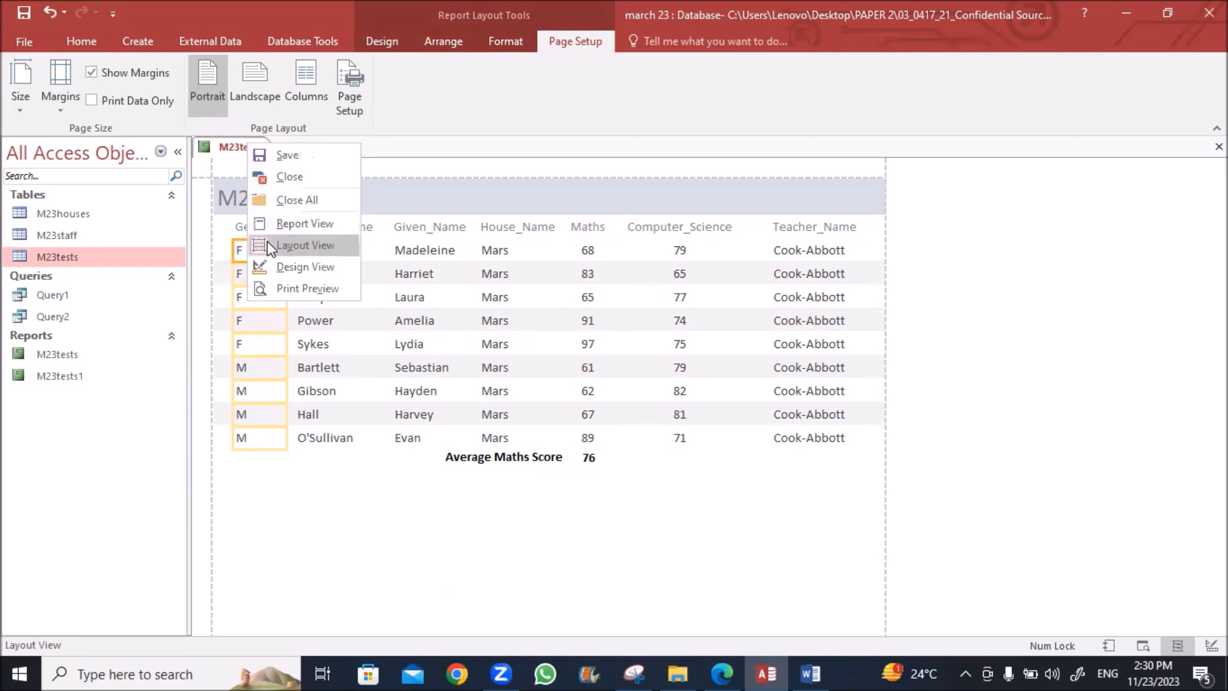
left_click(273, 267)
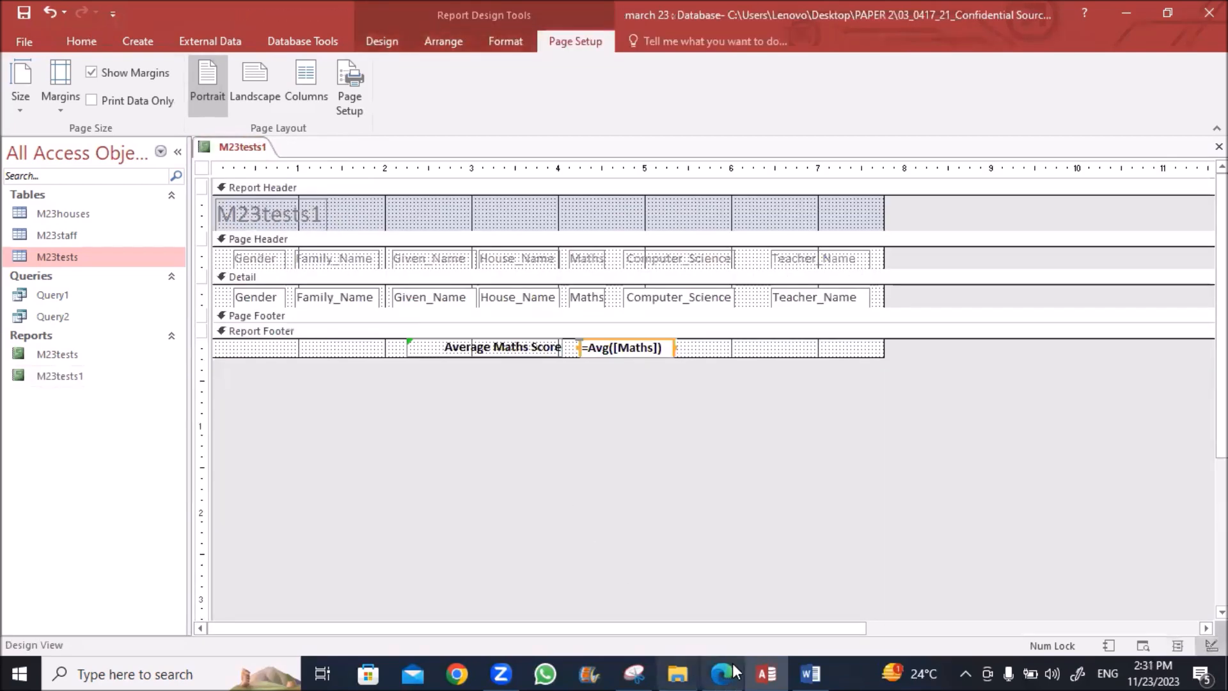
Step: Replace the report header title with "Year Five Test Report for Mars", copied from the question paper PDF
key("alt+Tab")
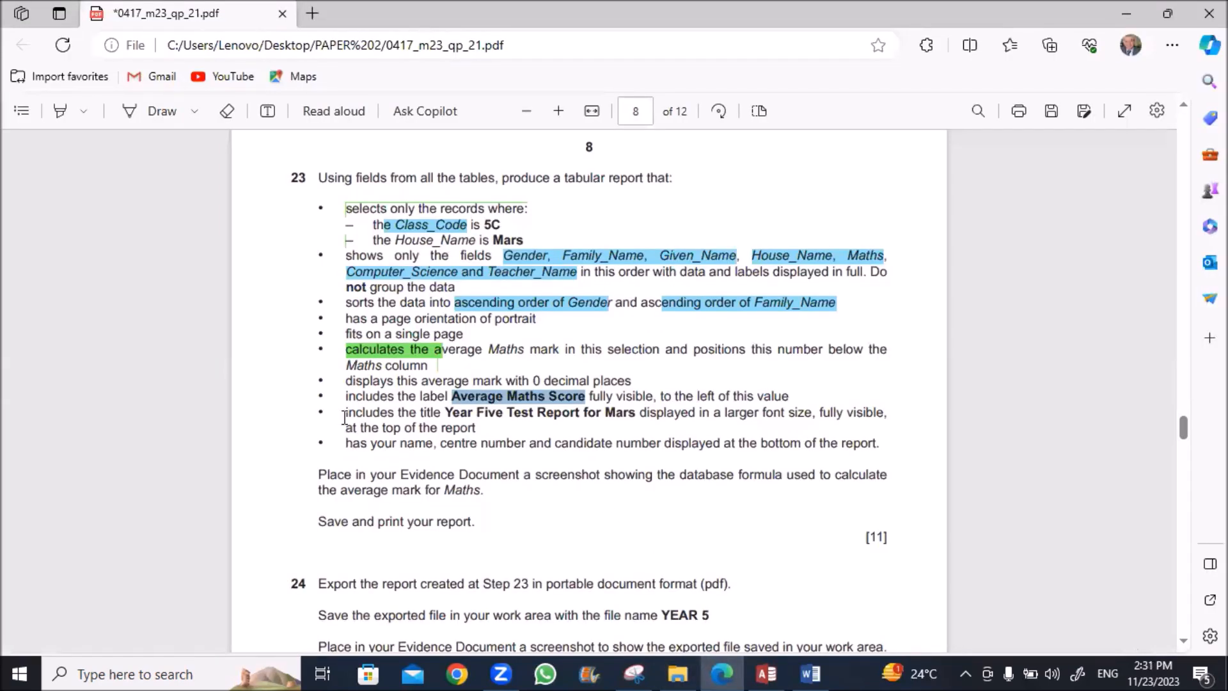
left_click_drag(447, 414, 630, 421)
key("ctrl+c")
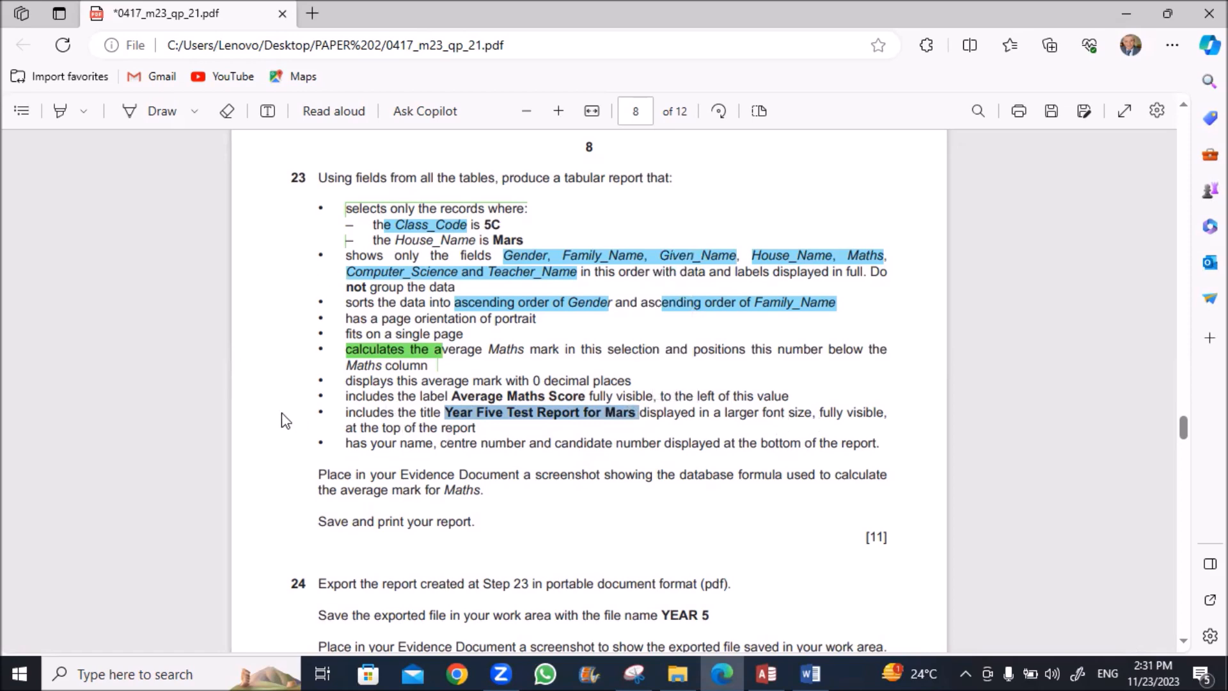
key("alt+Tab")
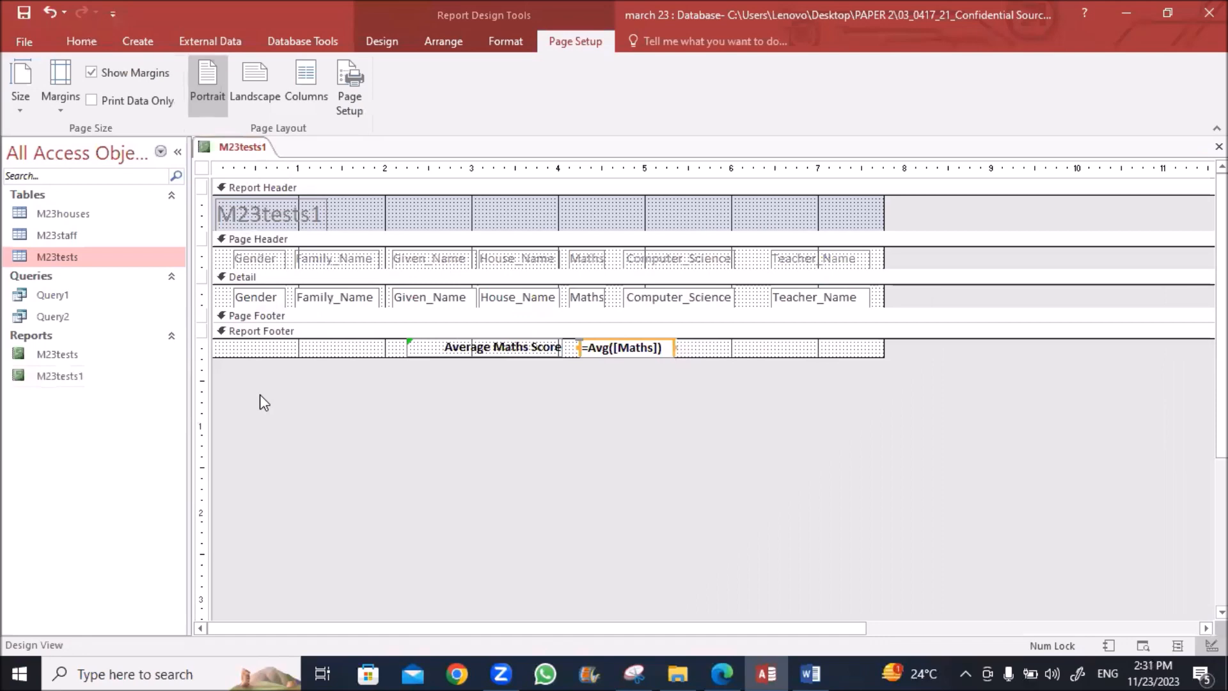
double_click(247, 215)
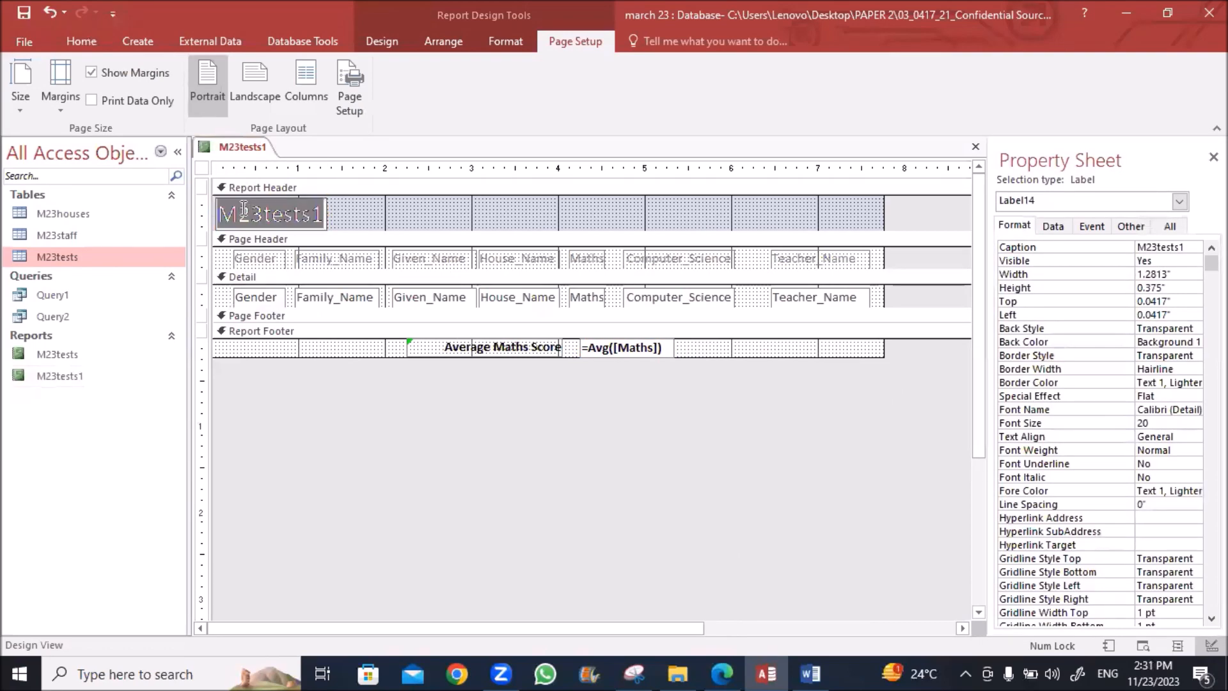
key("ctrl+v")
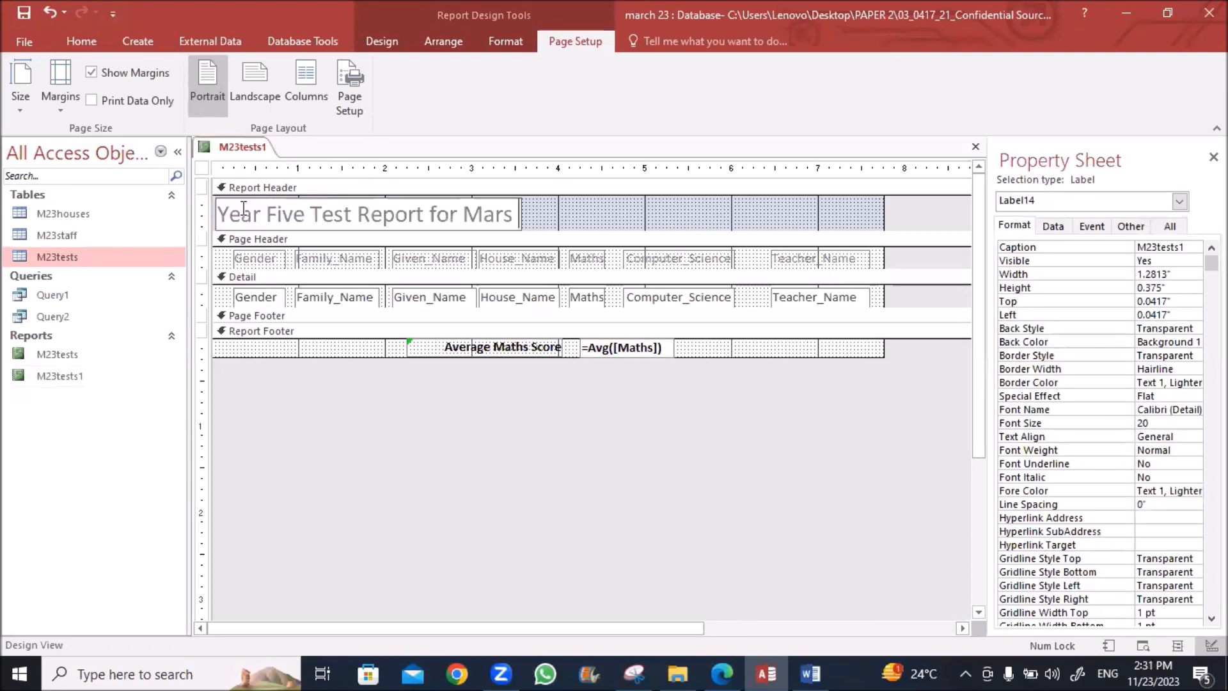
left_click(553, 224)
Step: Make the report title bold and black, and widen its label to about 3.83 inches so the text fits
left_click(459, 218)
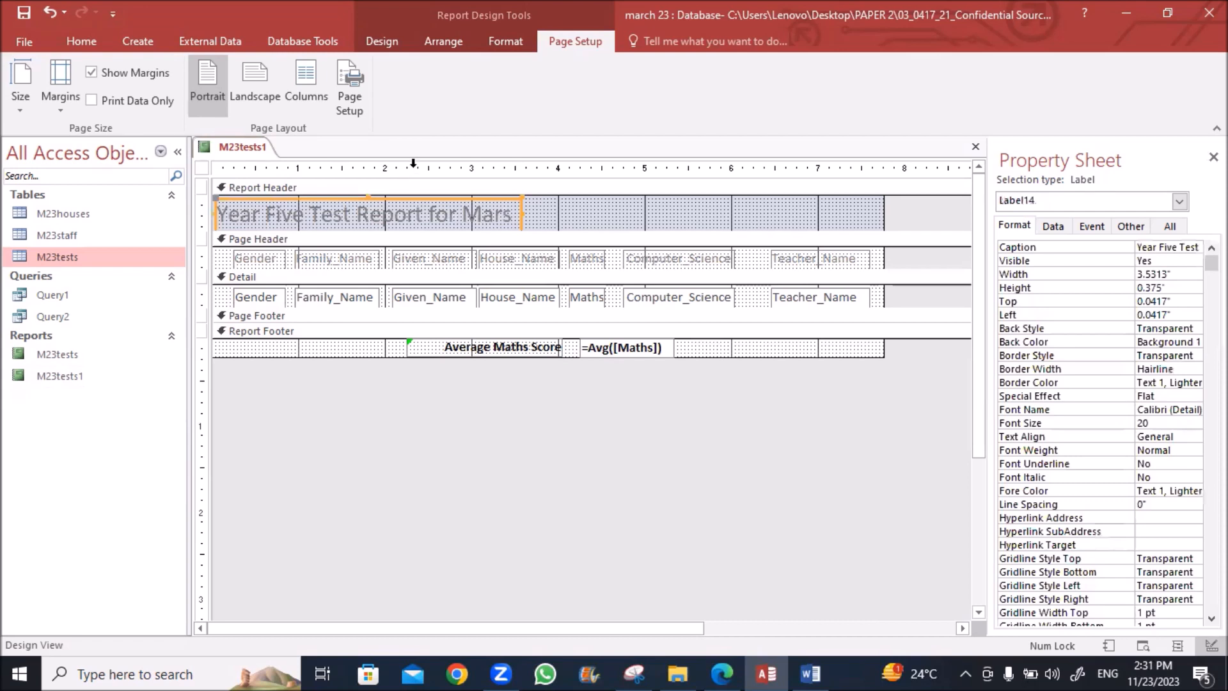
left_click(81, 41)
left_click(772, 101)
left_click(704, 100)
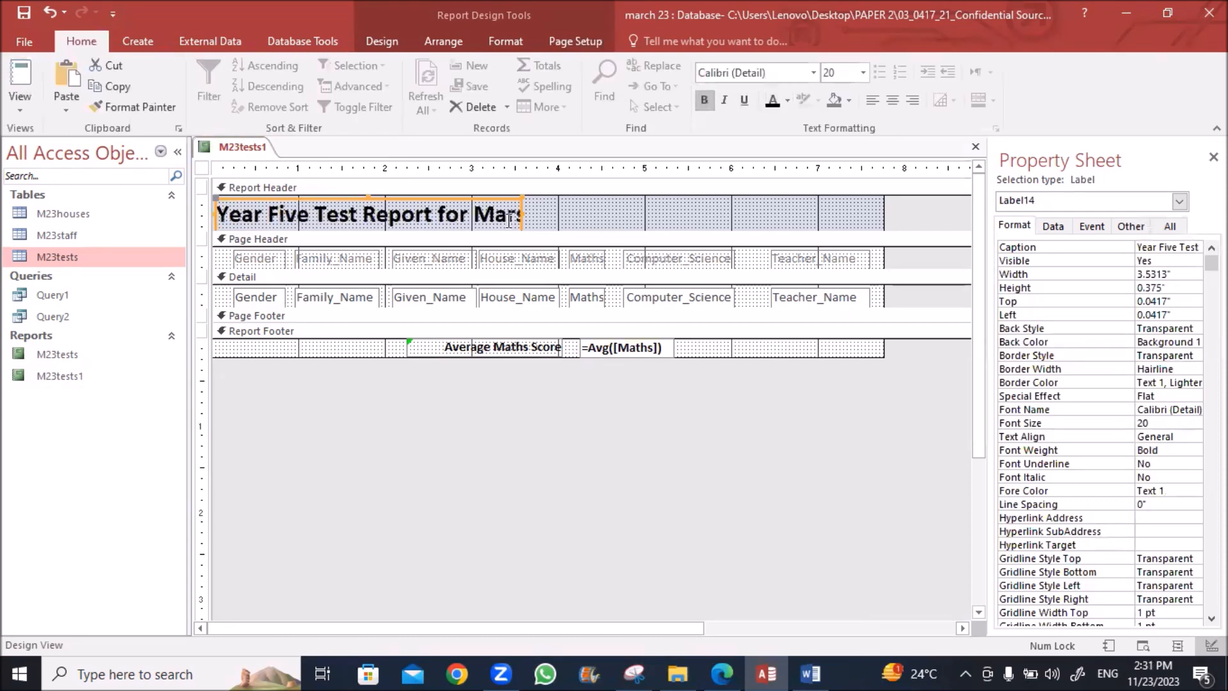
left_click_drag(522, 212, 549, 213)
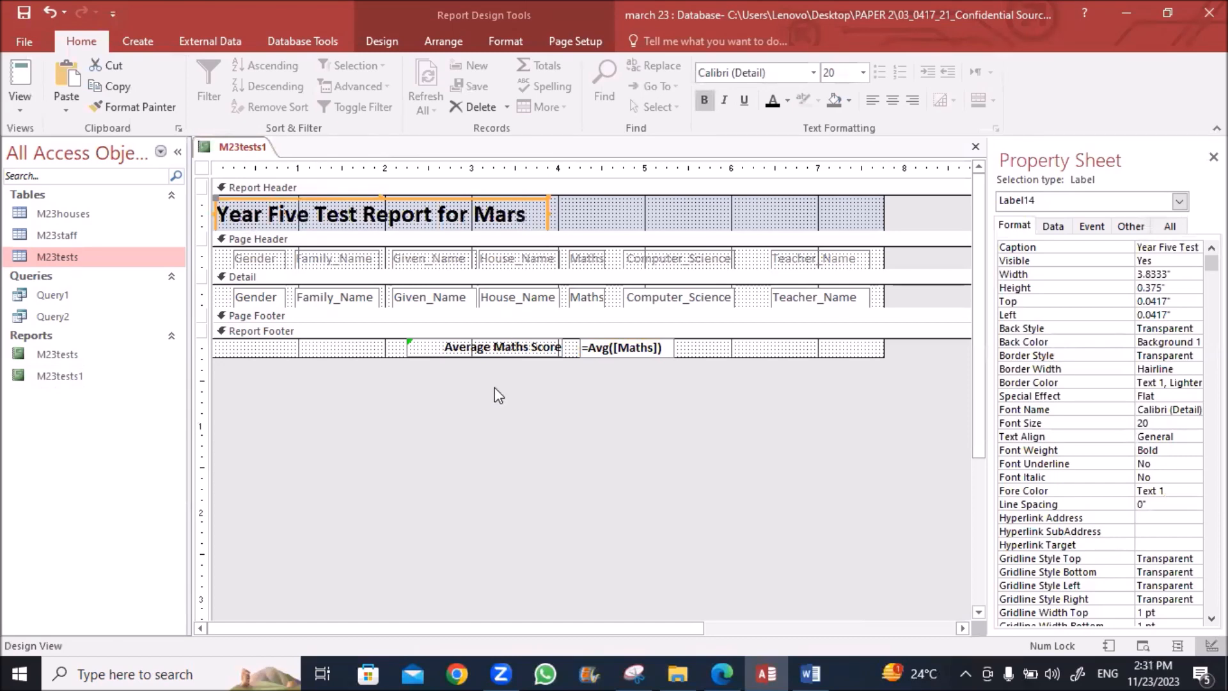
Step: Check the question paper and add a report footer label about 1.7 inches wide containing the candidate's name, centre number and candidate number
key("alt+Tab")
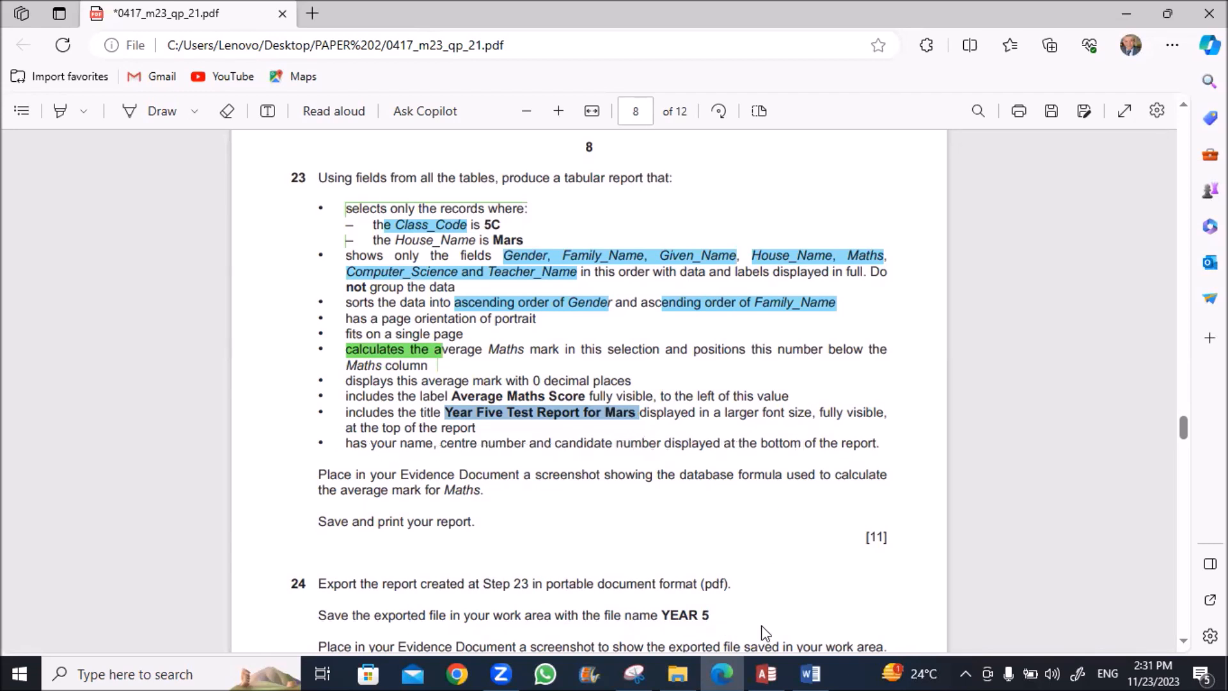
left_click(771, 671)
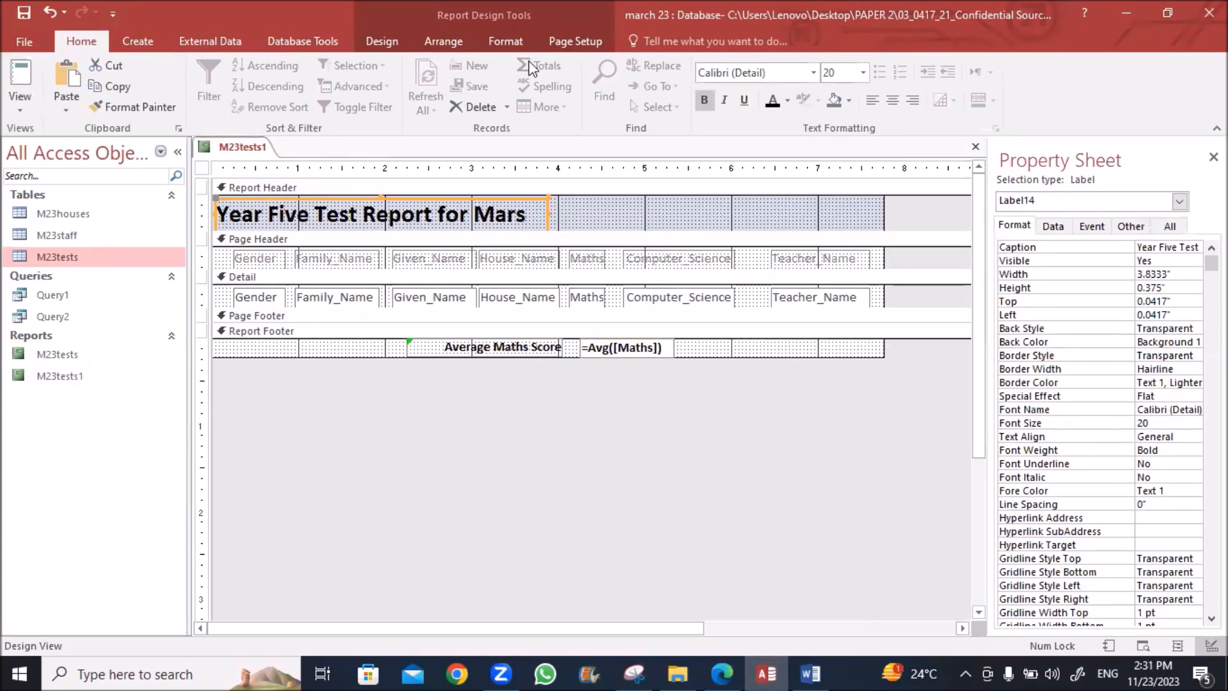
left_click(377, 41)
left_click(381, 84)
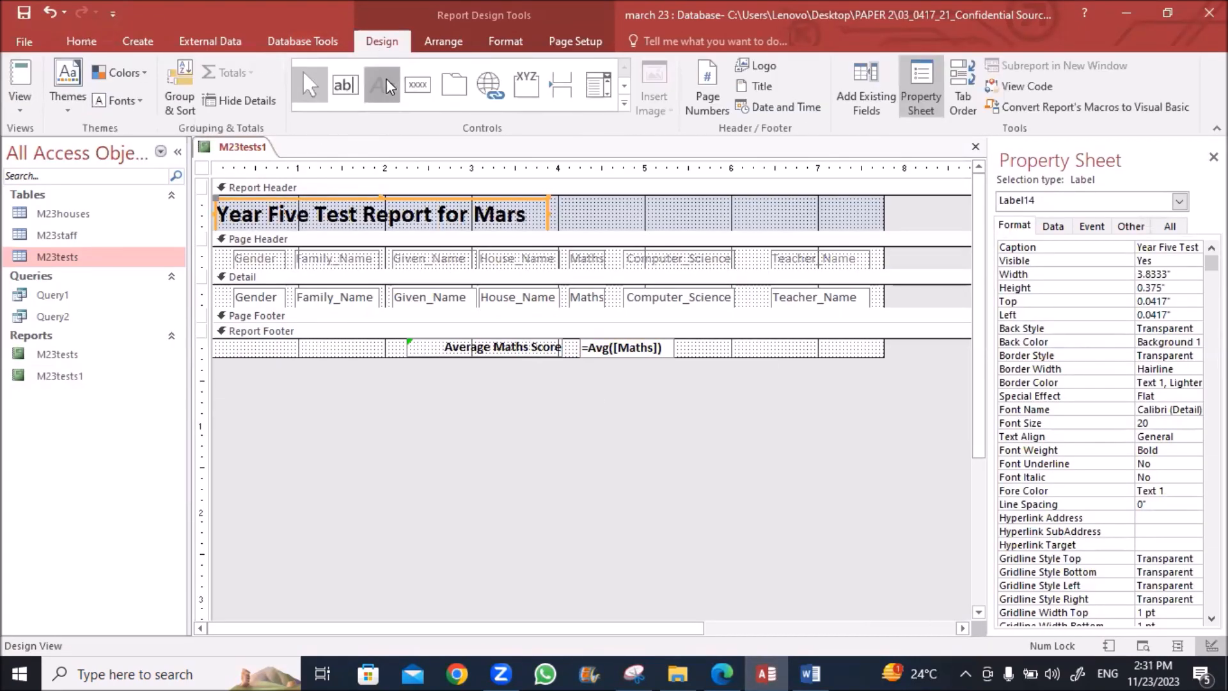
left_click_drag(879, 342, 730, 353)
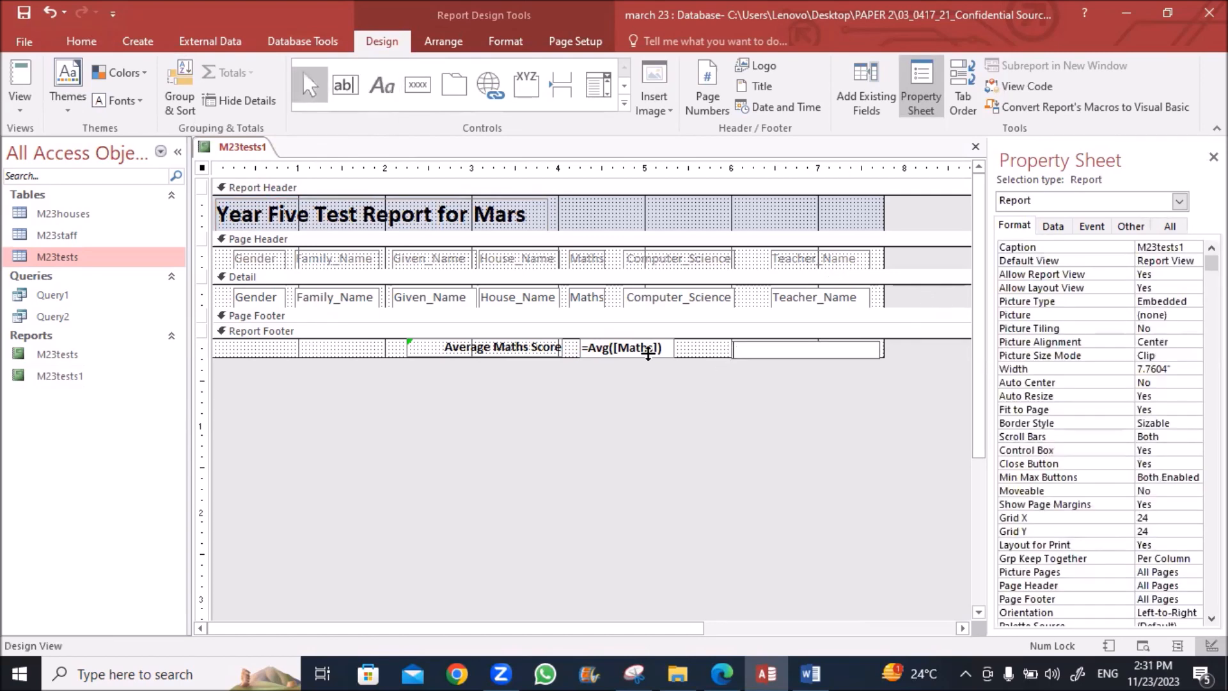
type("sherif_777")
Step: Make the candidate details label in the report footer bold, black and right-aligned
left_click_drag(774, 390, 775, 344)
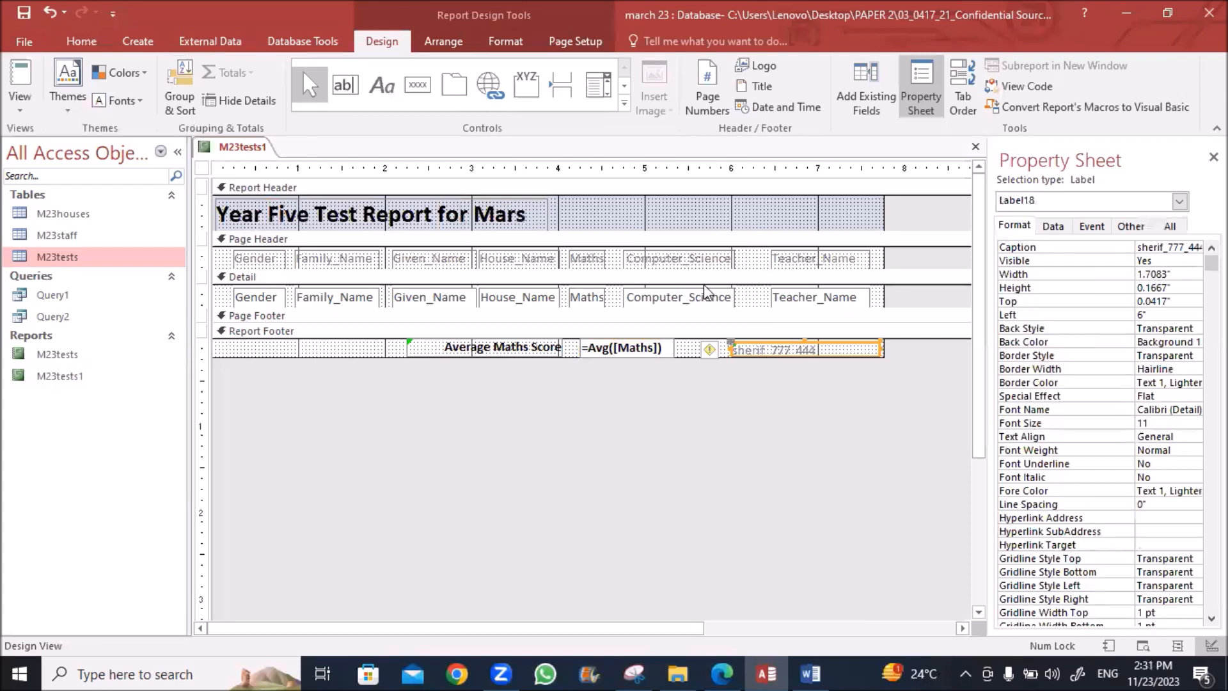
left_click(81, 41)
left_click(703, 101)
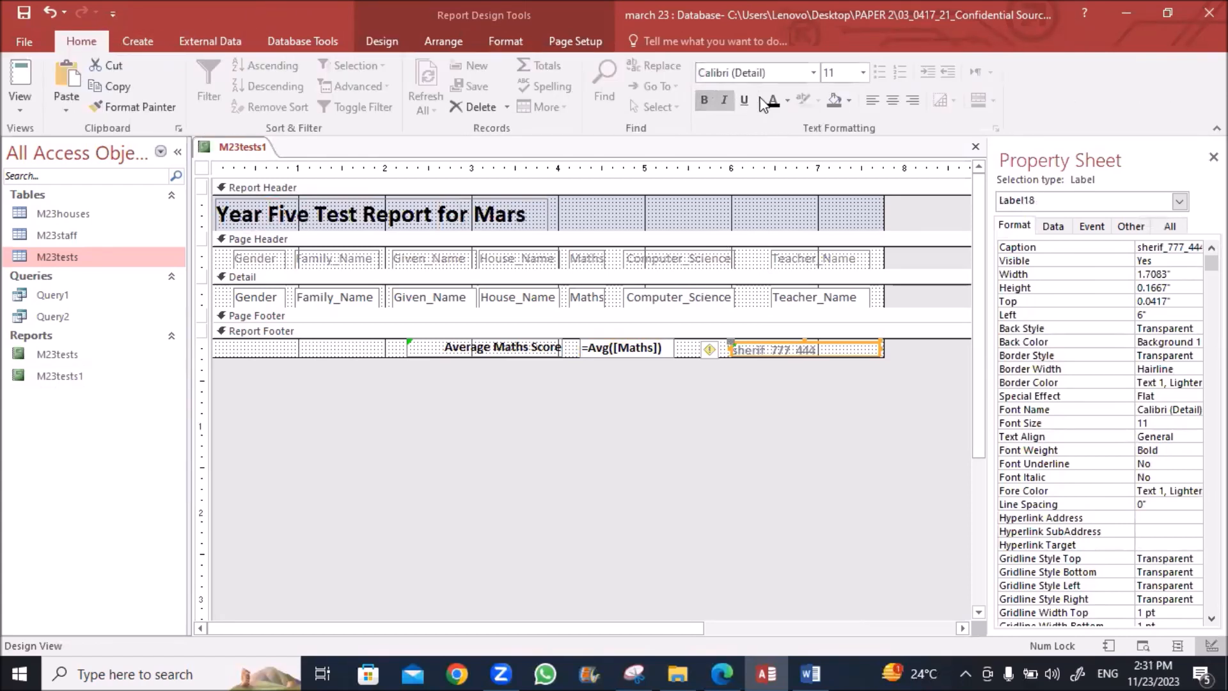
left_click(772, 101)
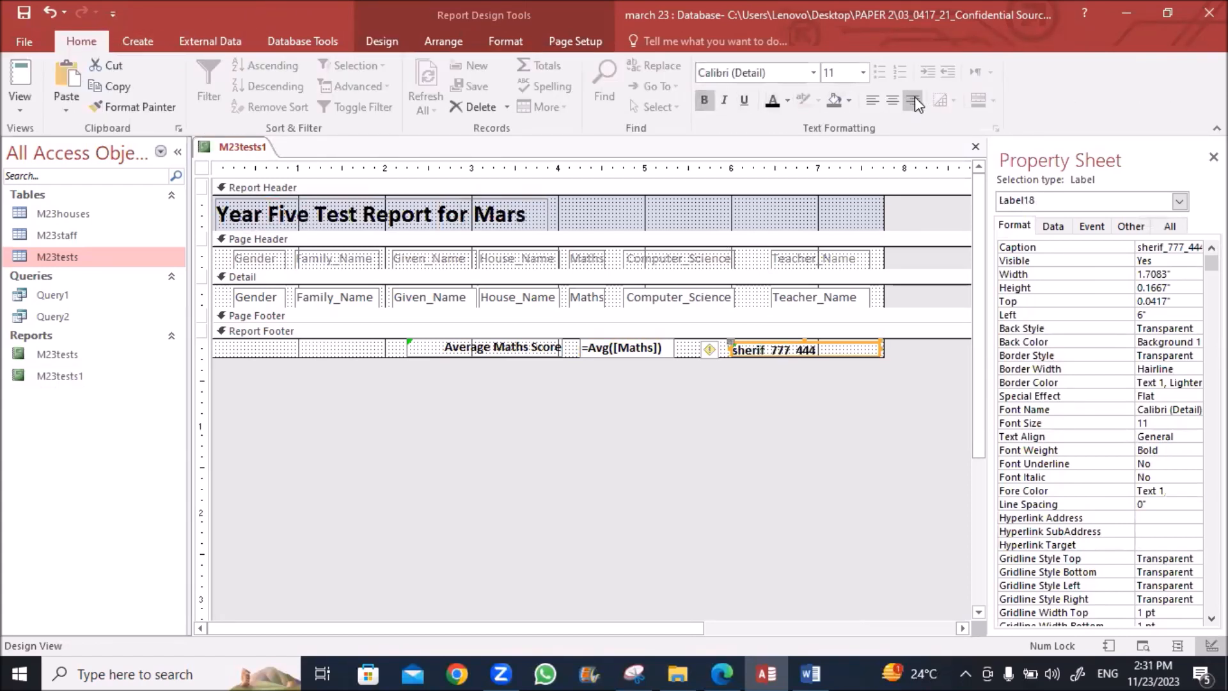
left_click(914, 100)
left_click(713, 439)
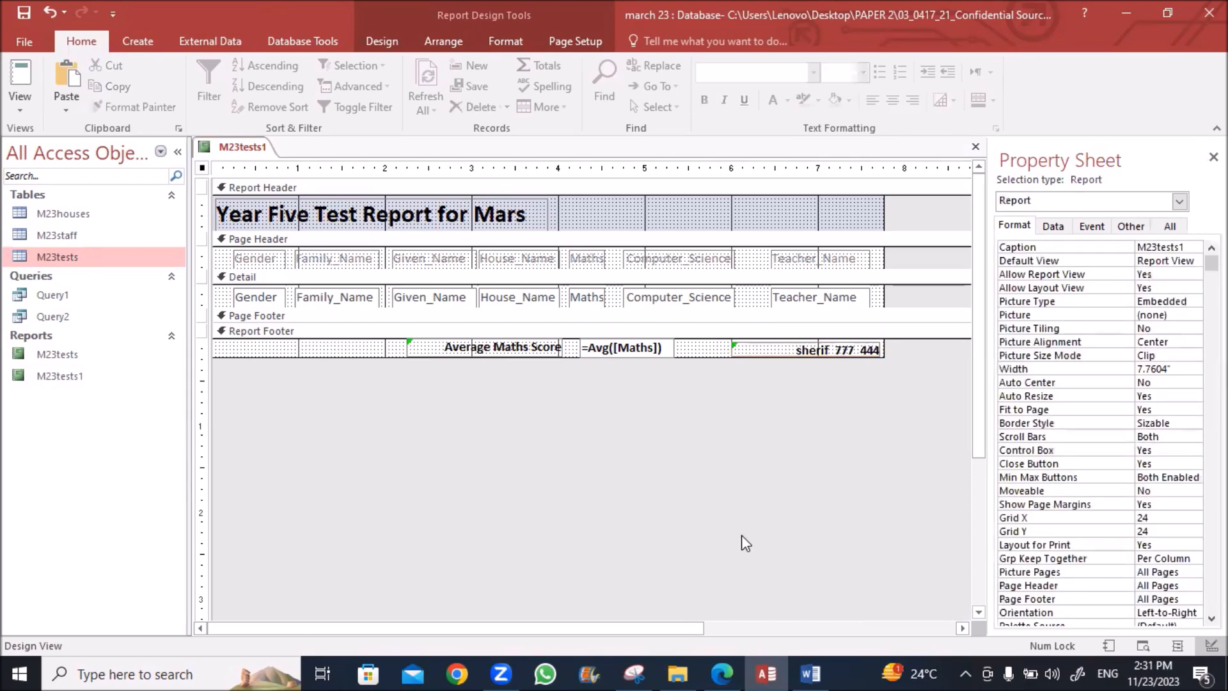
Step: Read the evidence requirement in the question paper and capture the footer's =Avg([Maths]) formula with Snipping Tool
left_click(721, 673)
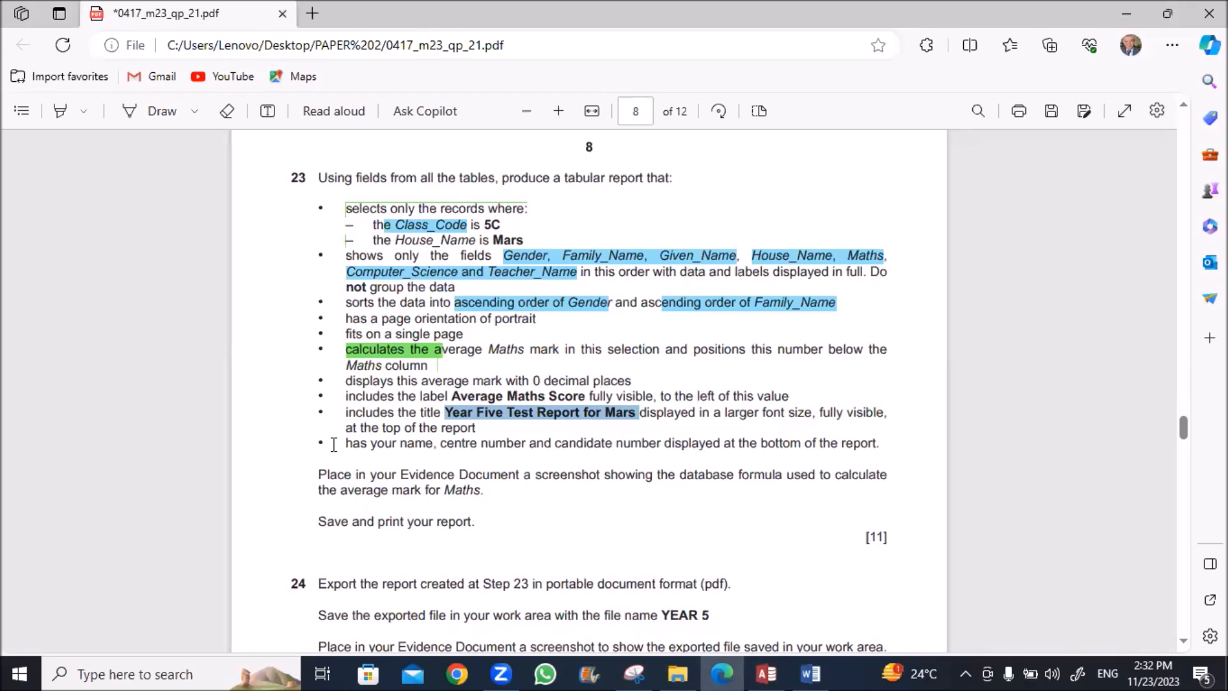
scroll(333, 441, "down", 1)
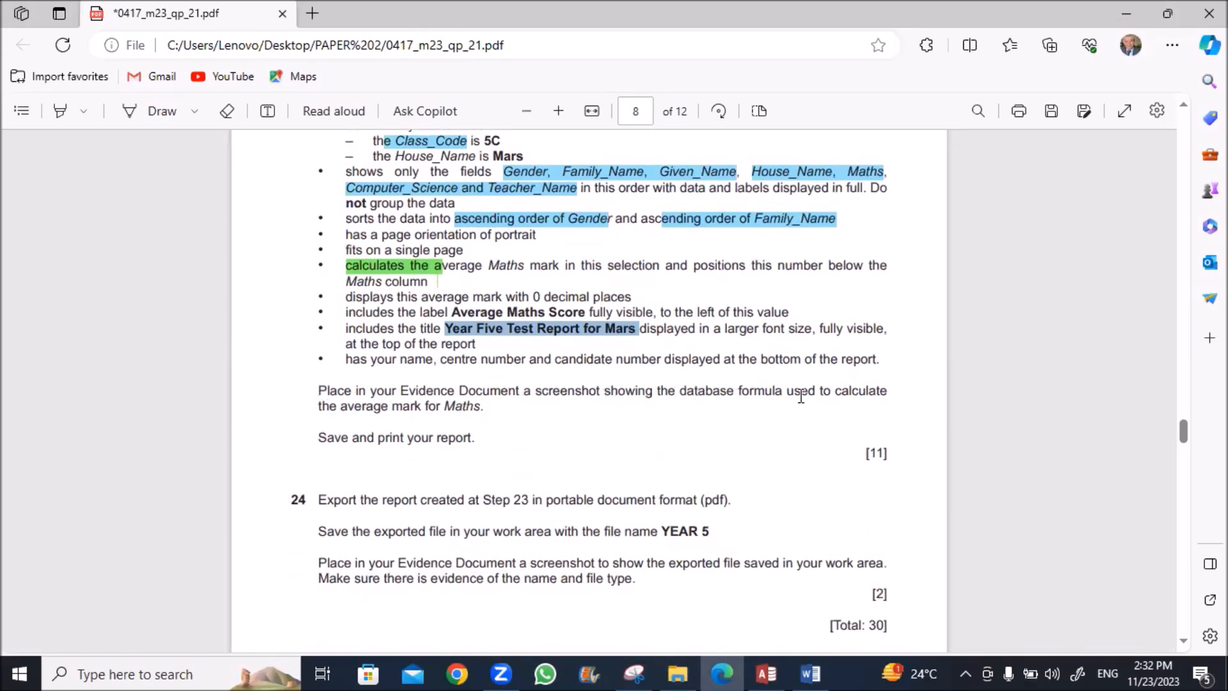
left_click(765, 673)
left_click(634, 673)
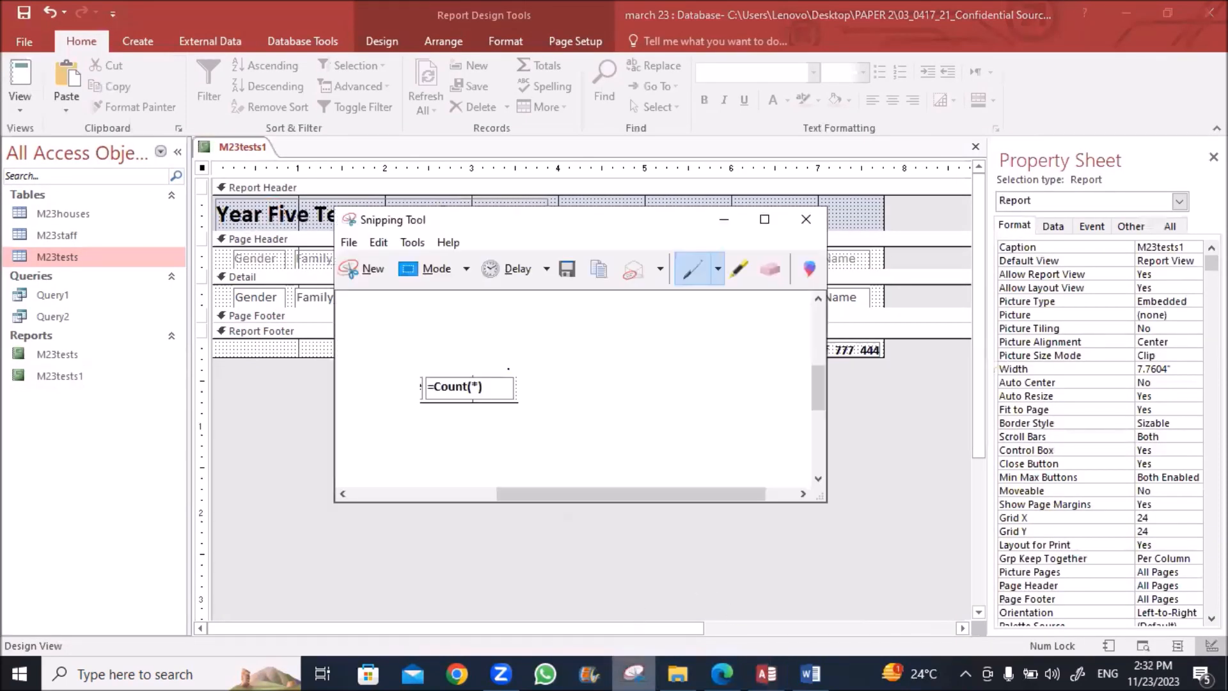
left_click(353, 269)
left_click_drag(690, 371, 573, 333)
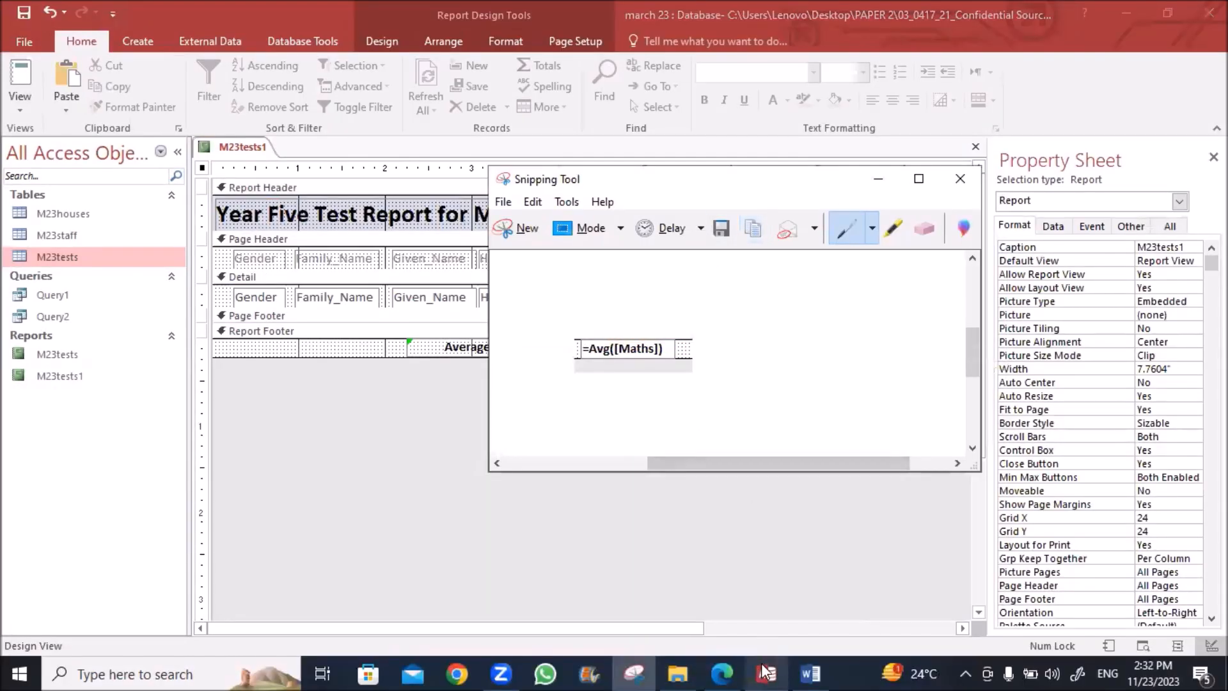
Step: Switch to the Word evidence document and paste the formula screenshot under the "Step 23 – EVIDENCE 9:" heading
left_click(810, 673)
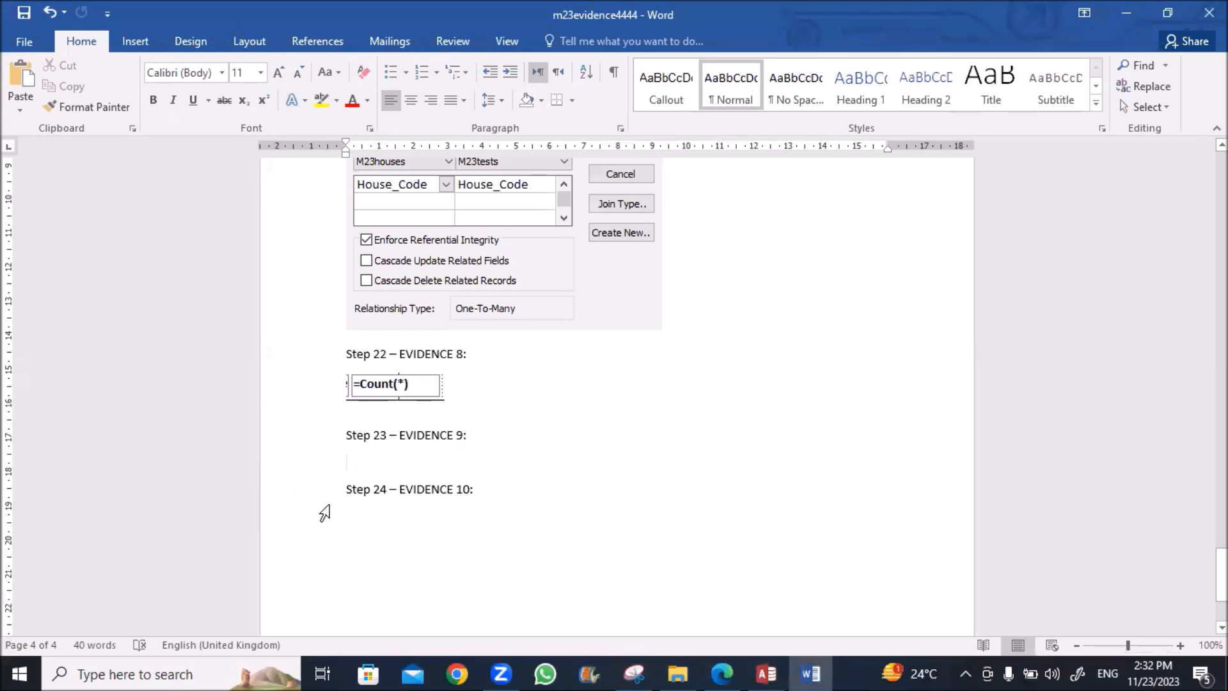
key("Return")
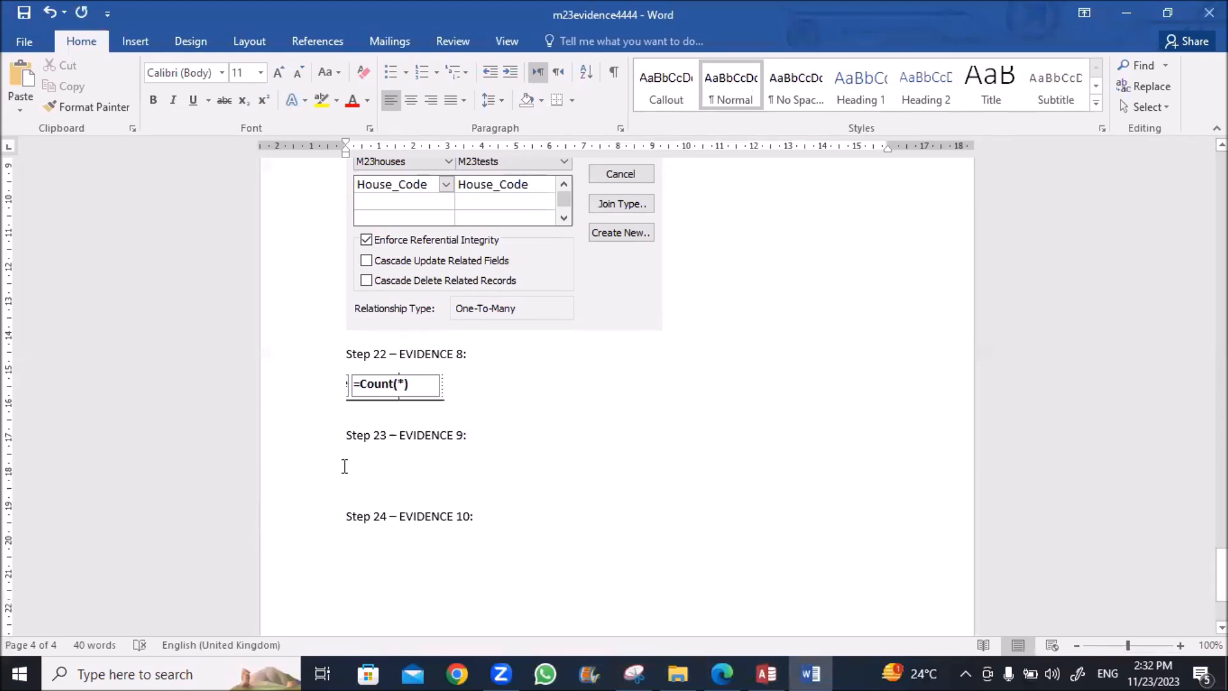
key("ctrl+v")
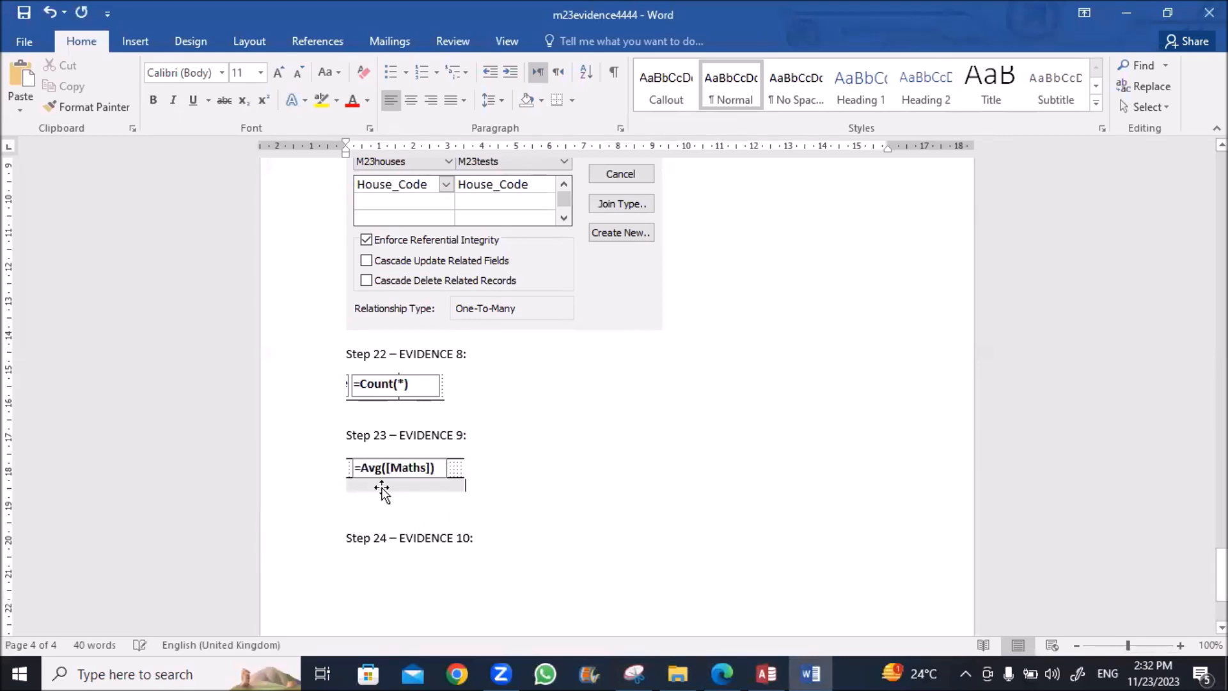
Step: Set the pasted =Avg([Maths]) screenshot's text wrapping to Behind Text and save the evidence document
left_click(394, 467)
left_click(488, 466)
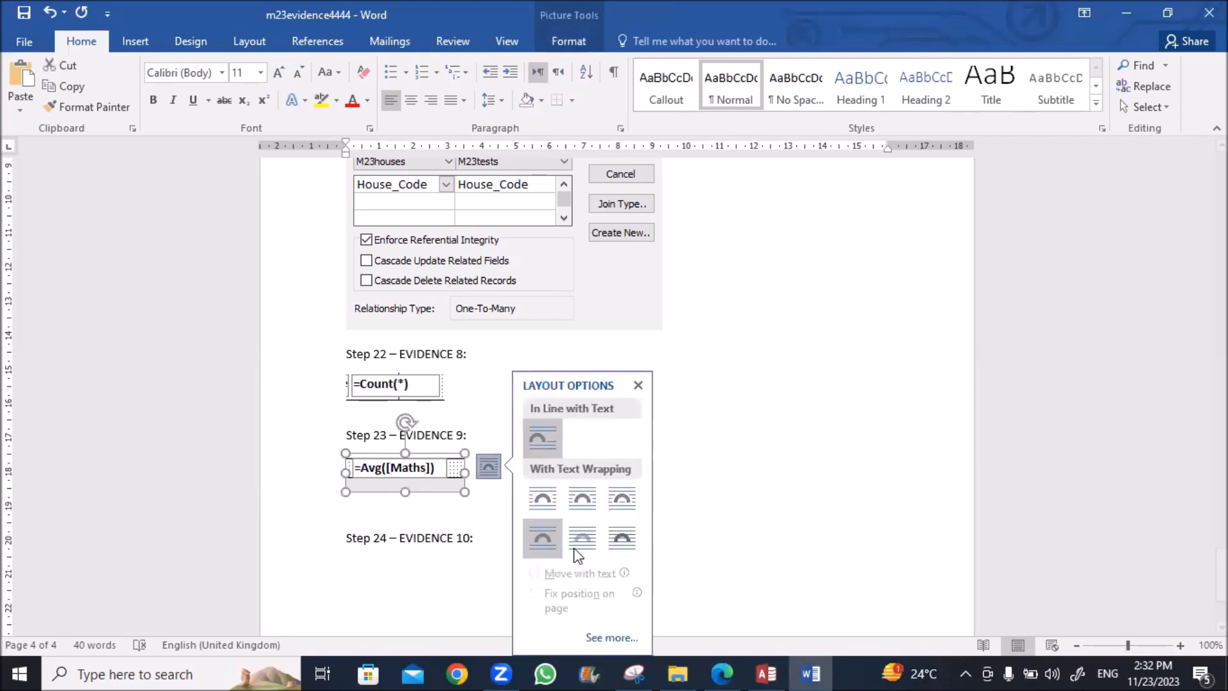
left_click(582, 538)
left_click(23, 14)
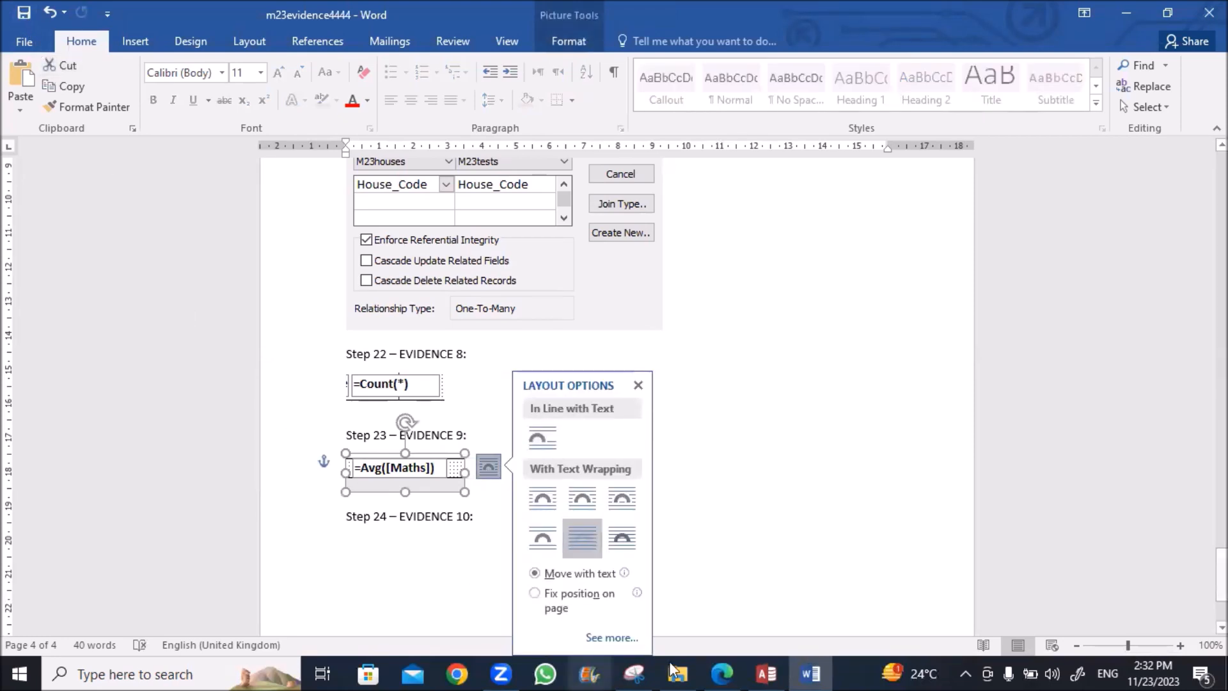
Step: Check question 23's save and print instruction in the question paper, and show the M23tests1 report in Print Preview in Access
left_click(721, 673)
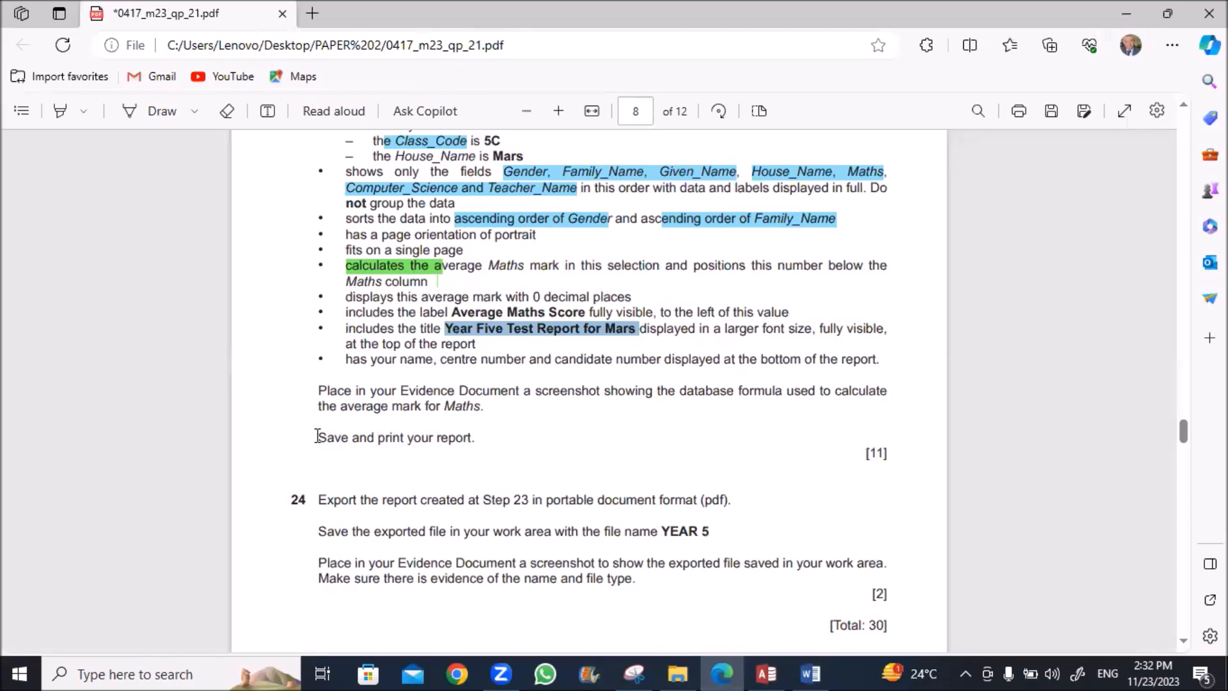
left_click(765, 673)
right_click(258, 149)
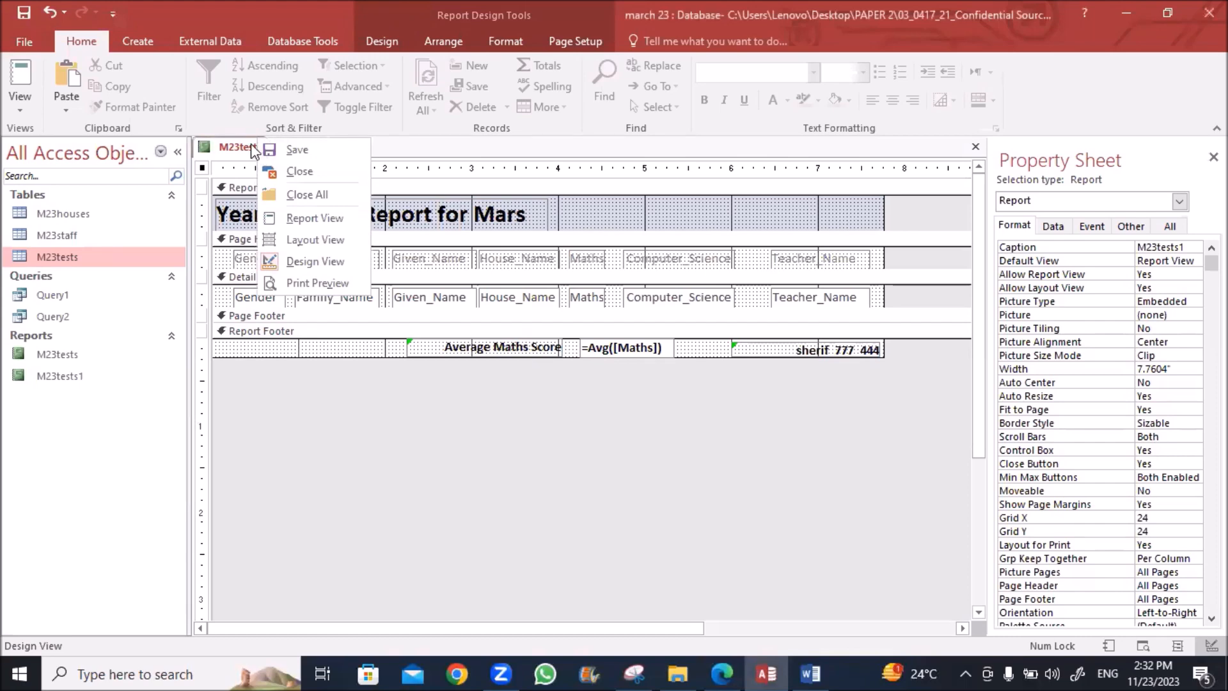
left_click(304, 283)
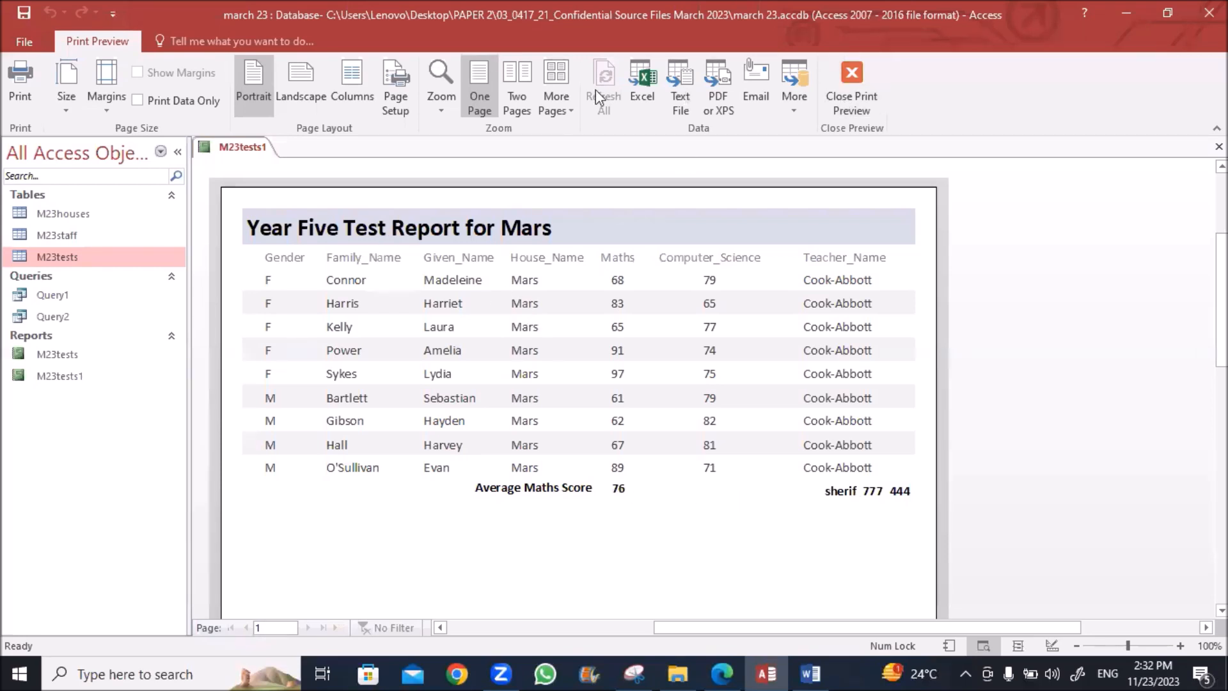
Step: Print the report with Microsoft Print to PDF, saving the output as 3 in the source files folder
left_click(20, 83)
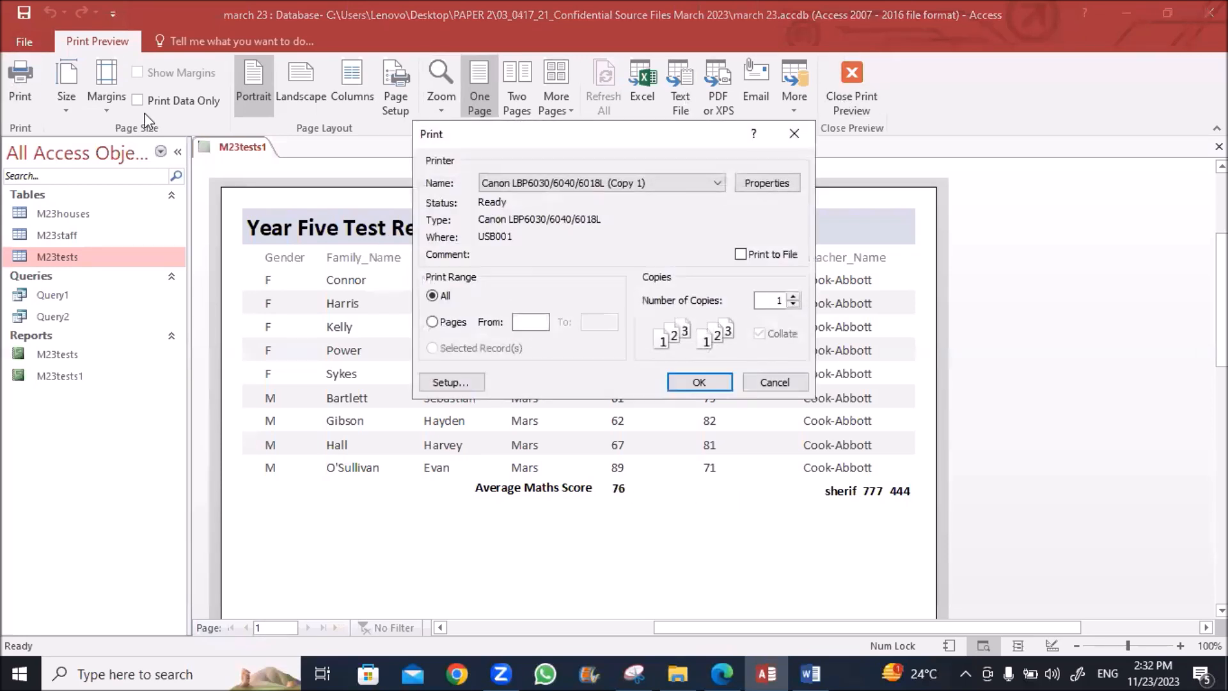
left_click(713, 182)
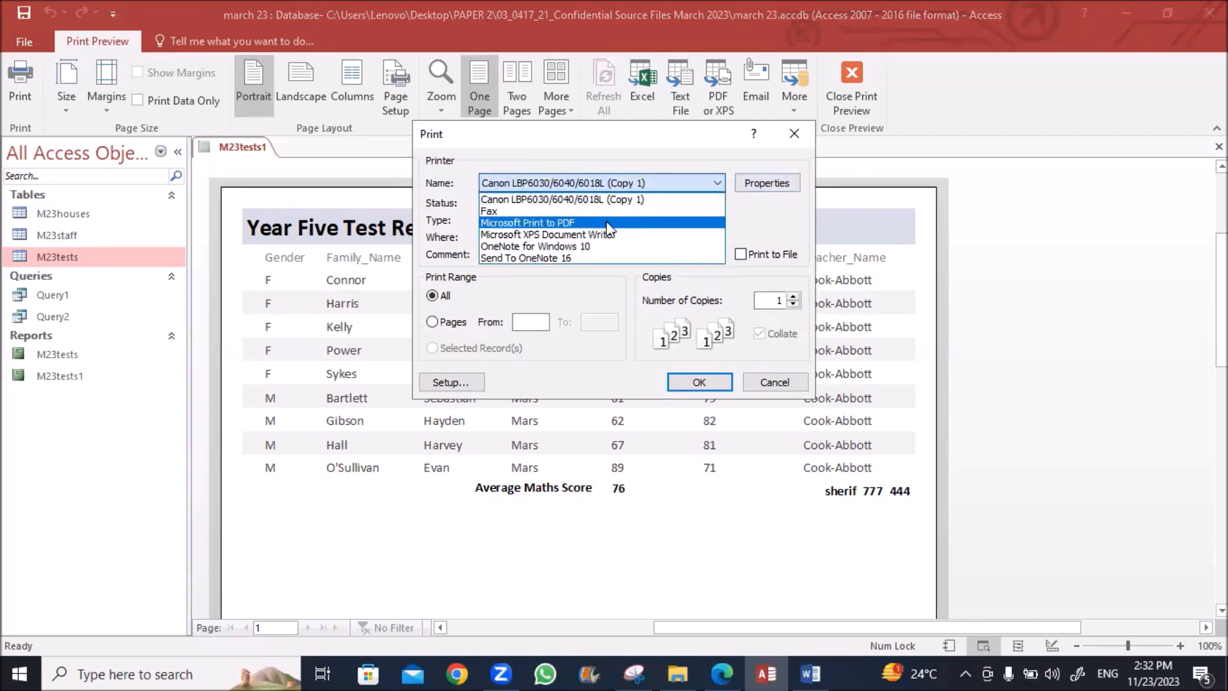
left_click(614, 223)
left_click(683, 379)
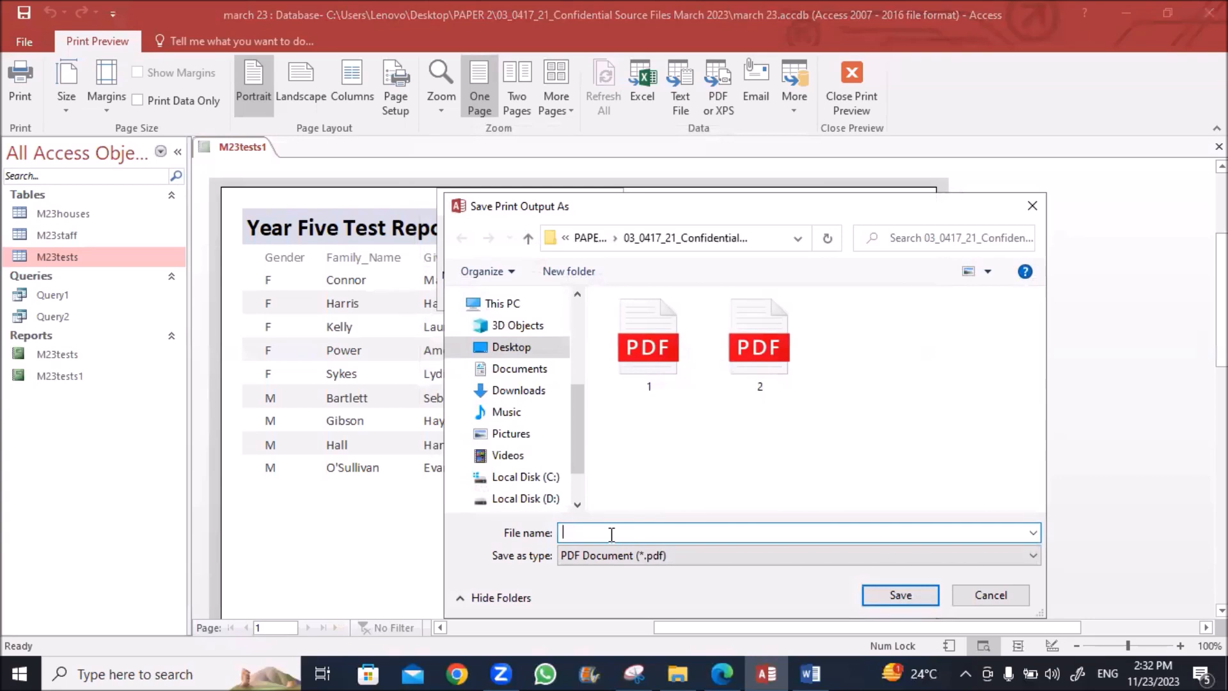
type("3")
left_click(899, 594)
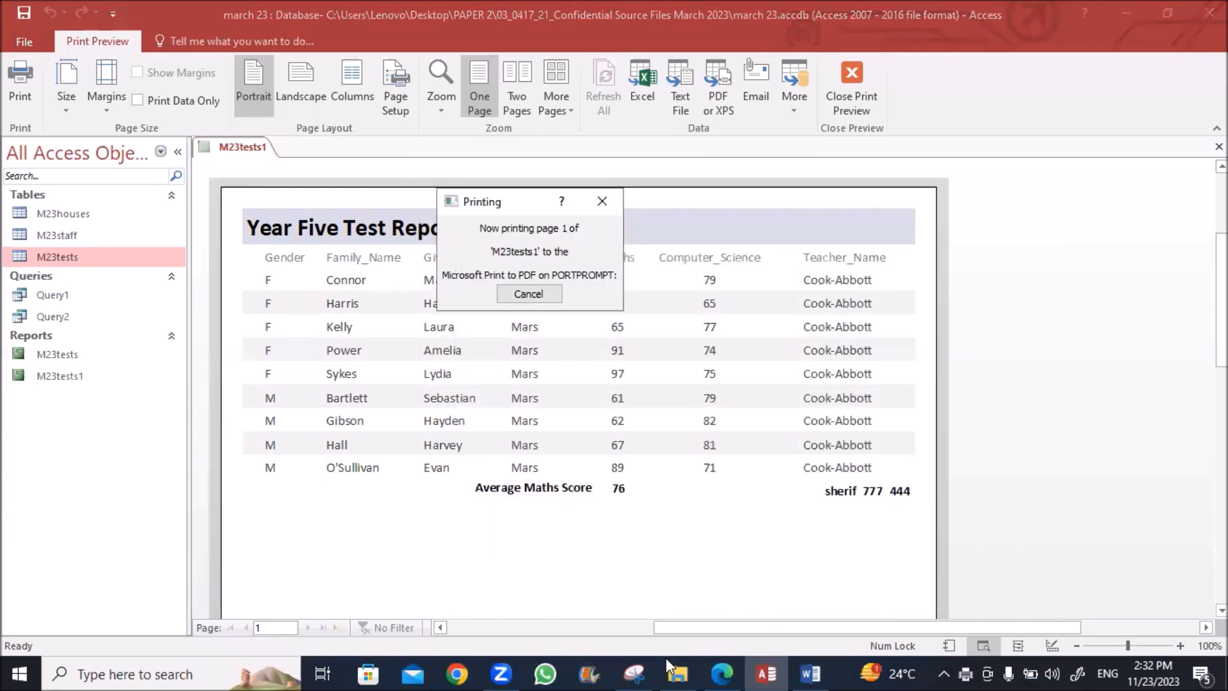
Step: Open 3.pdf from the source files folder in File Explorer, review the printed report and close it
left_click(690, 662)
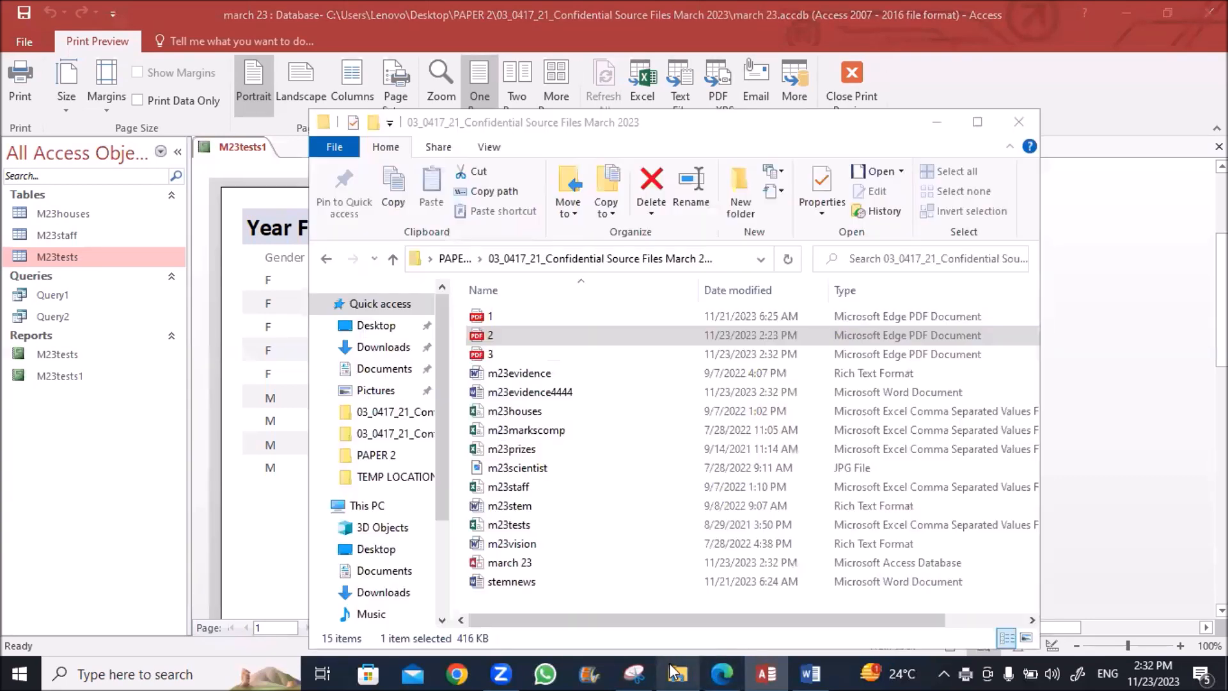
left_click(476, 360)
left_click(719, 671)
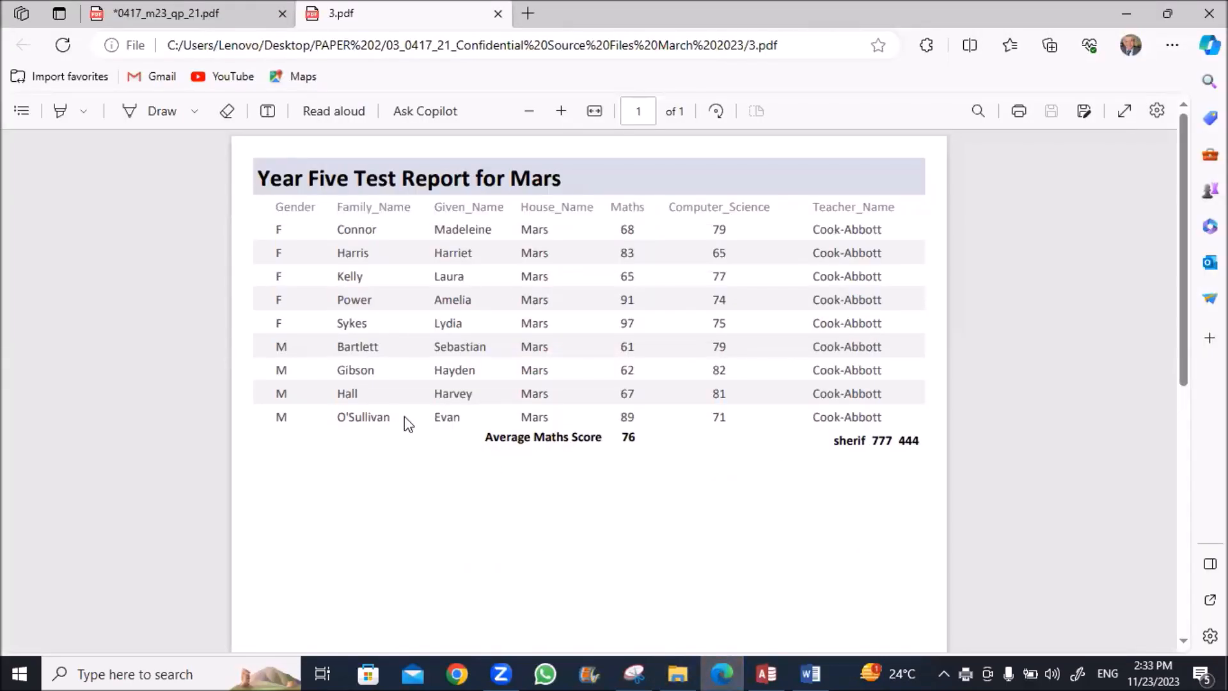
left_click(497, 14)
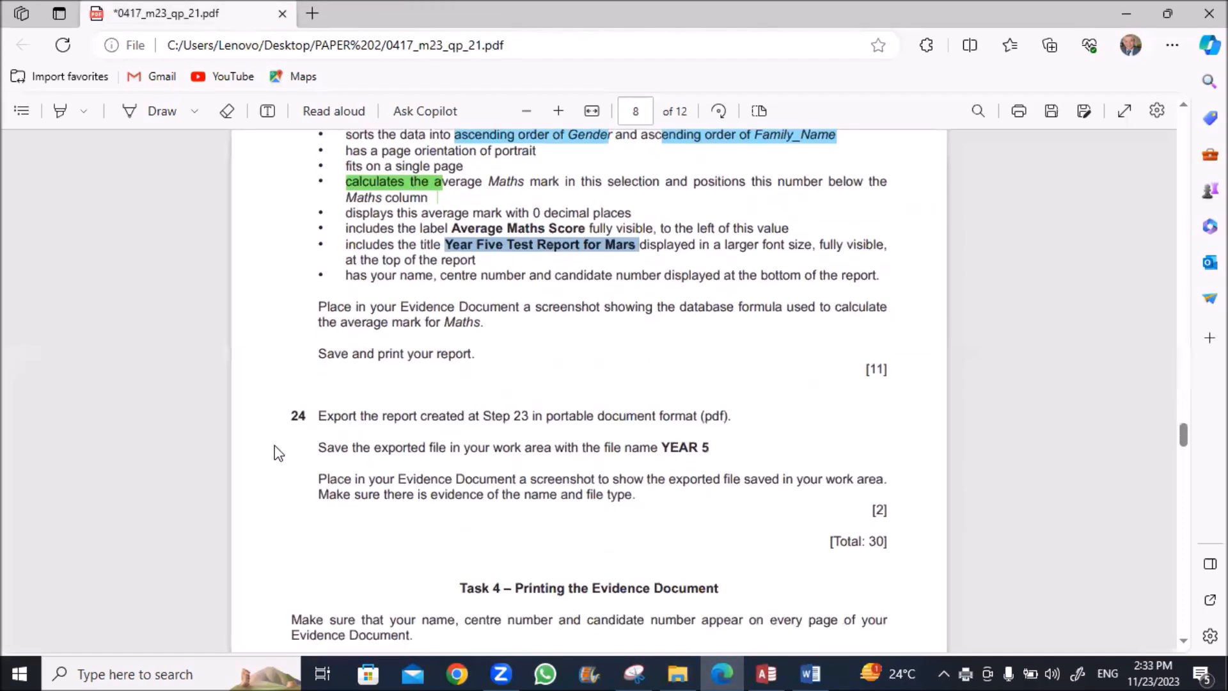
Step: Read question 24's export requirement in the question paper, and close the M23tests1 report in Access, saving its design changes
scroll(275, 447, "down", 1)
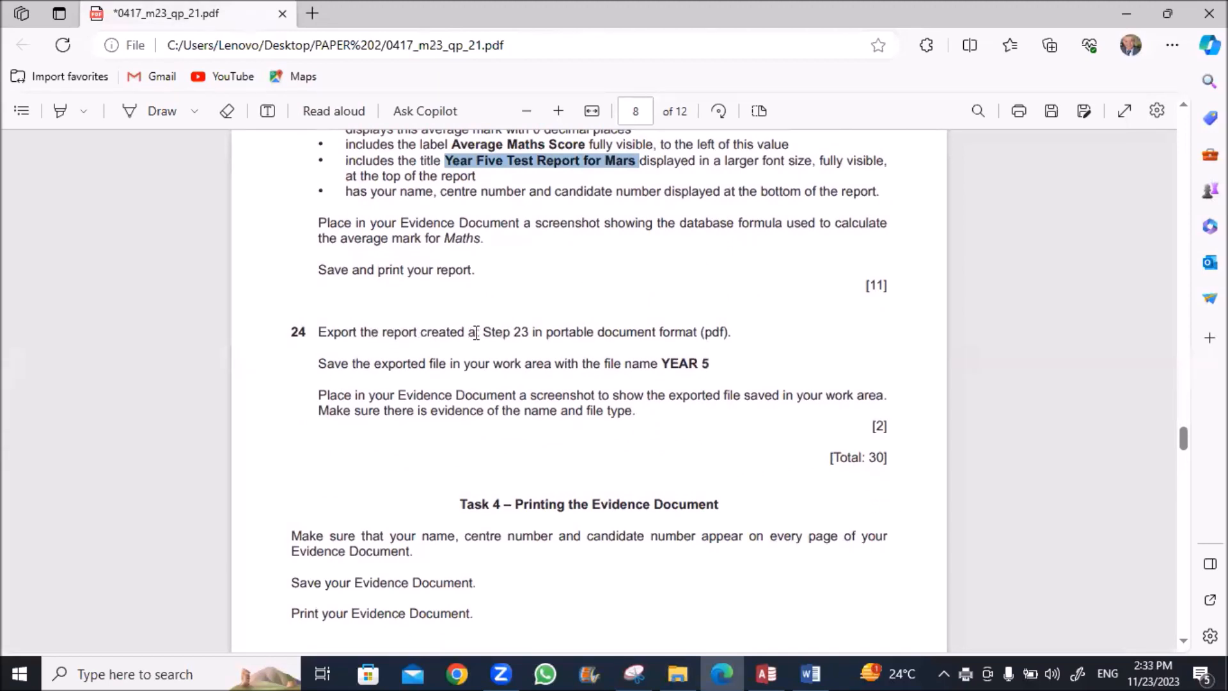
left_click_drag(484, 331, 535, 331)
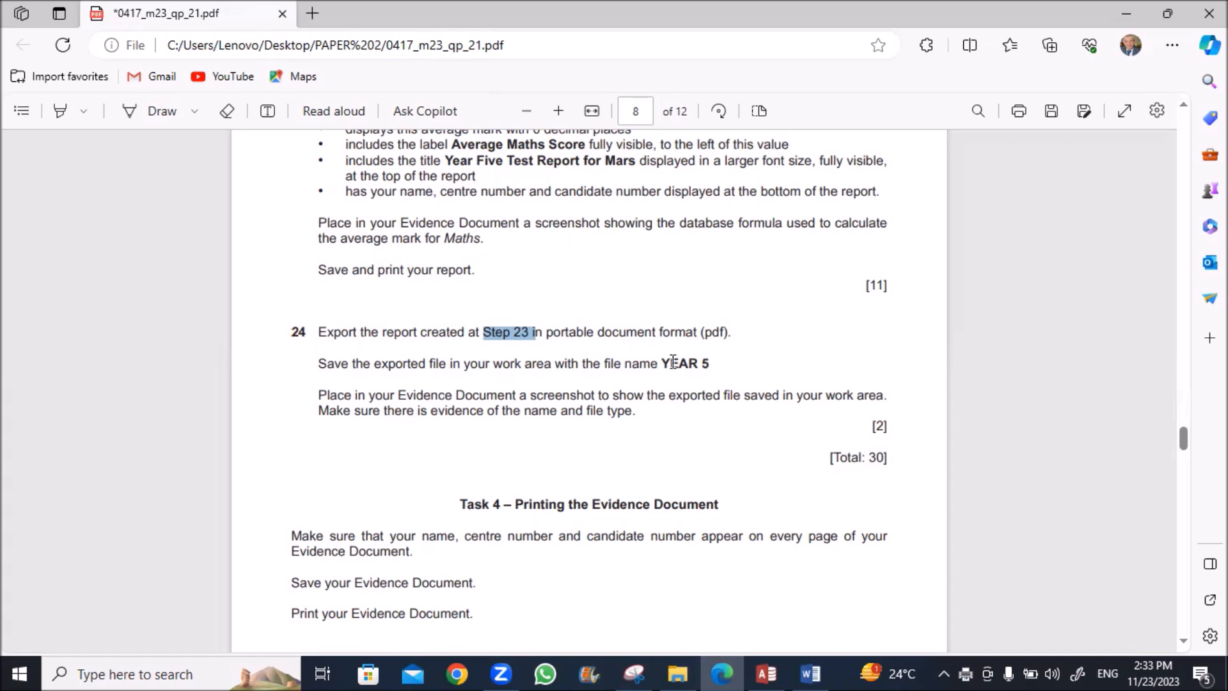
left_click_drag(662, 362, 709, 363)
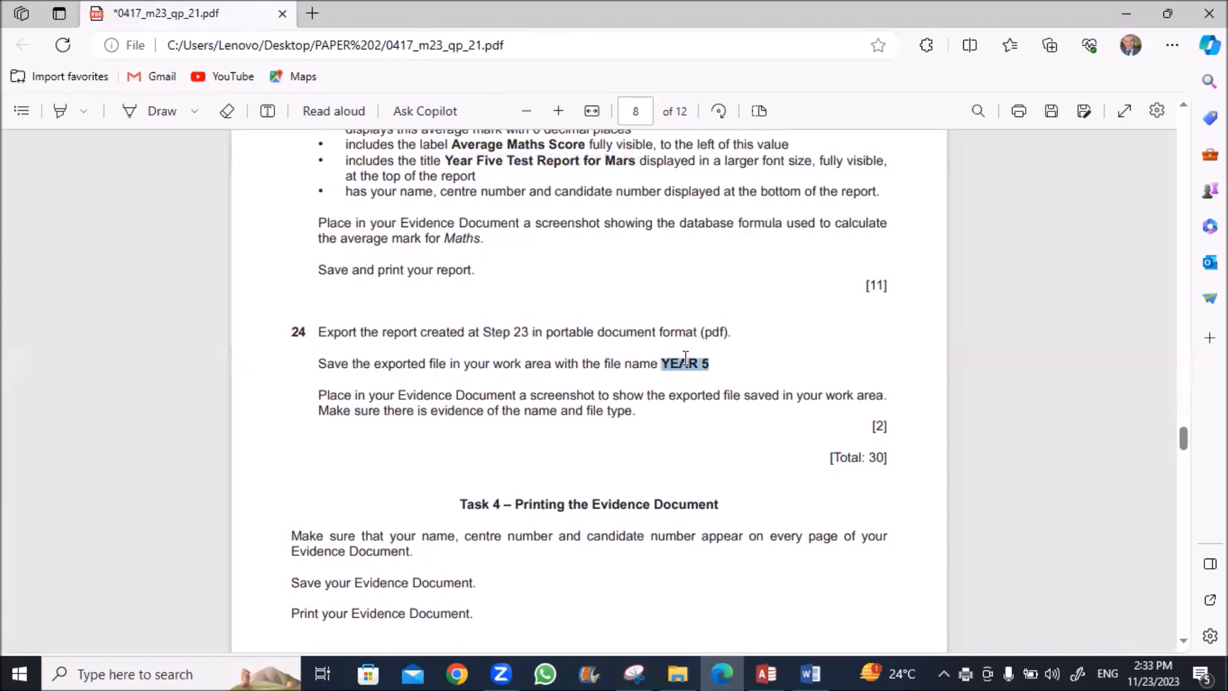
left_click(766, 674)
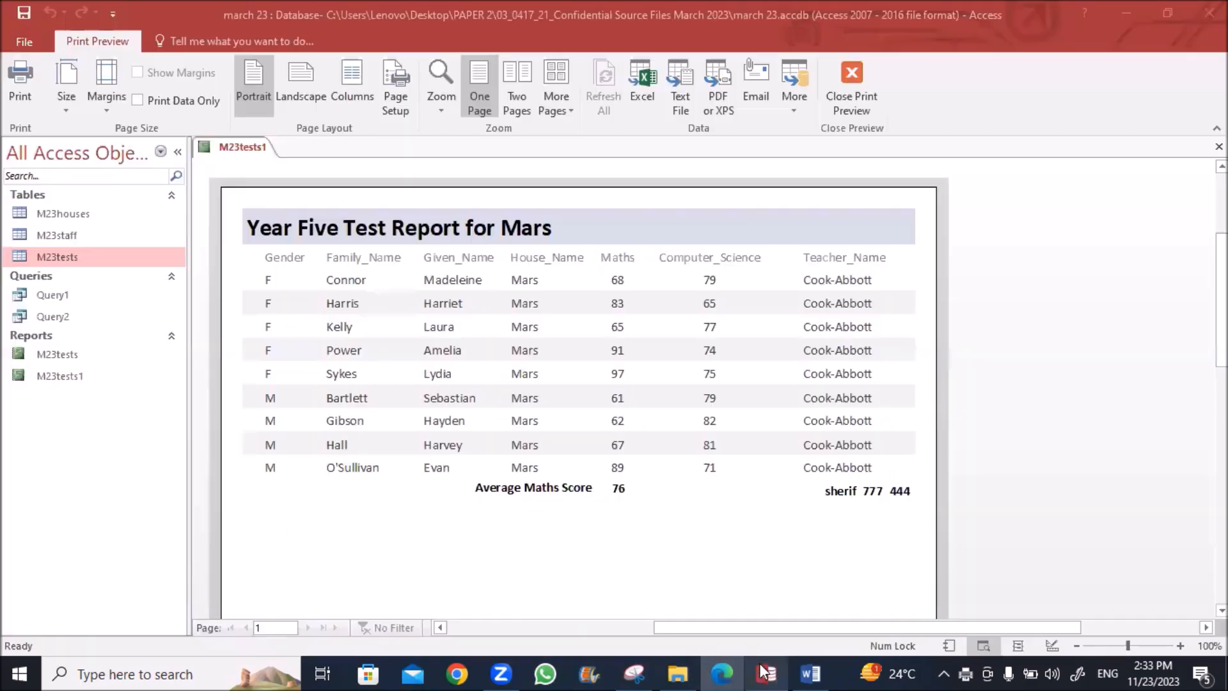
left_click(849, 80)
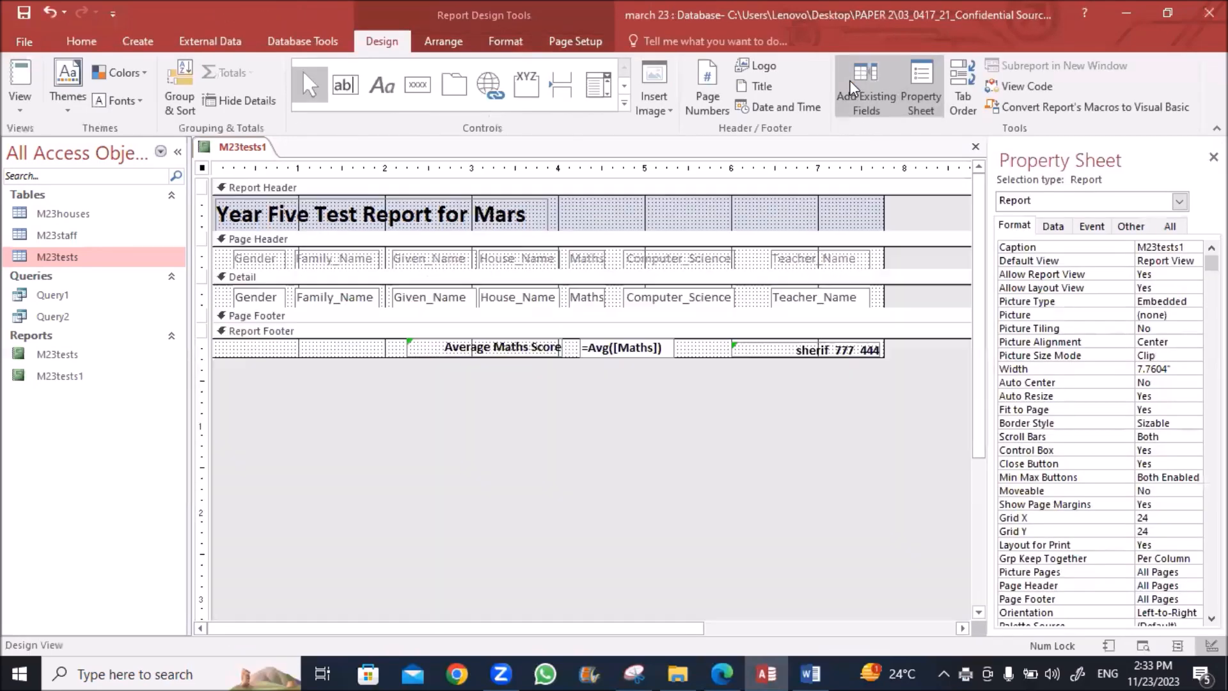
right_click(256, 149)
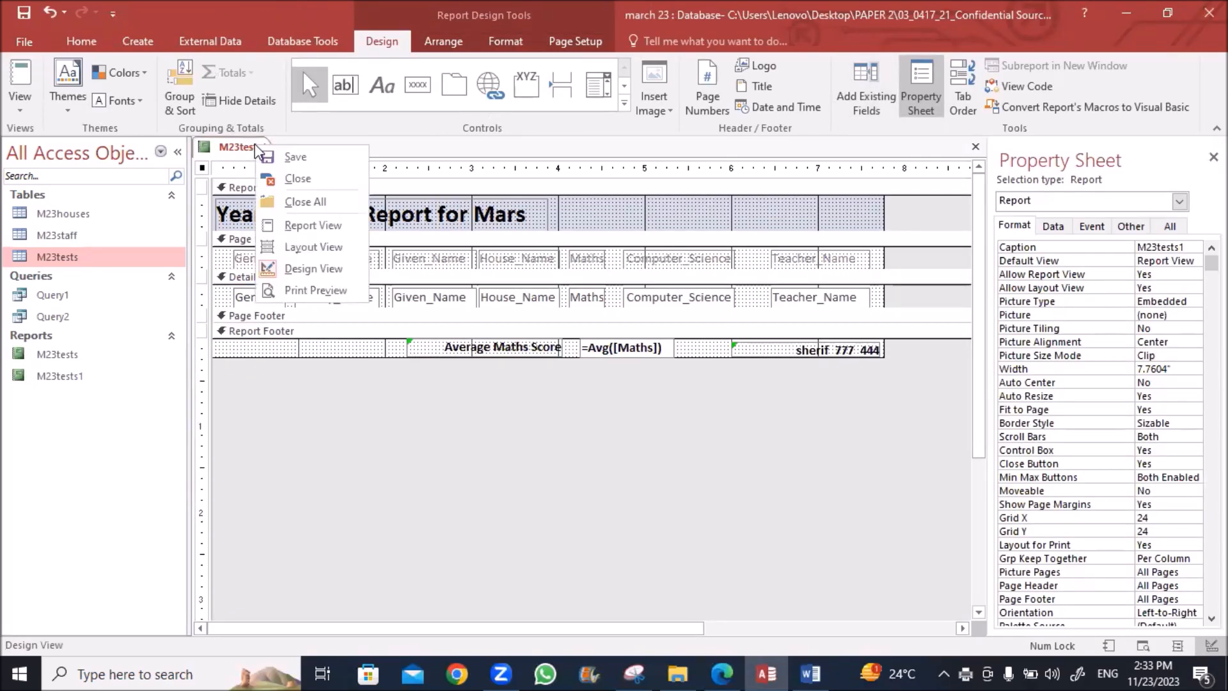
left_click(289, 185)
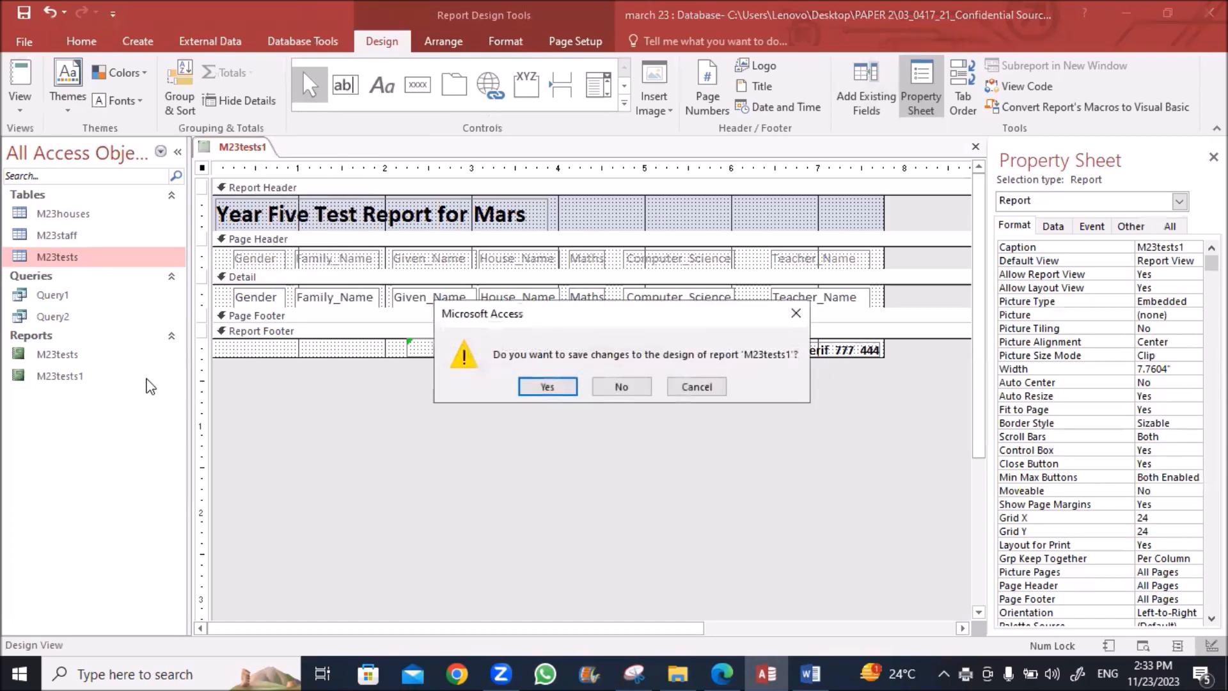
left_click(550, 386)
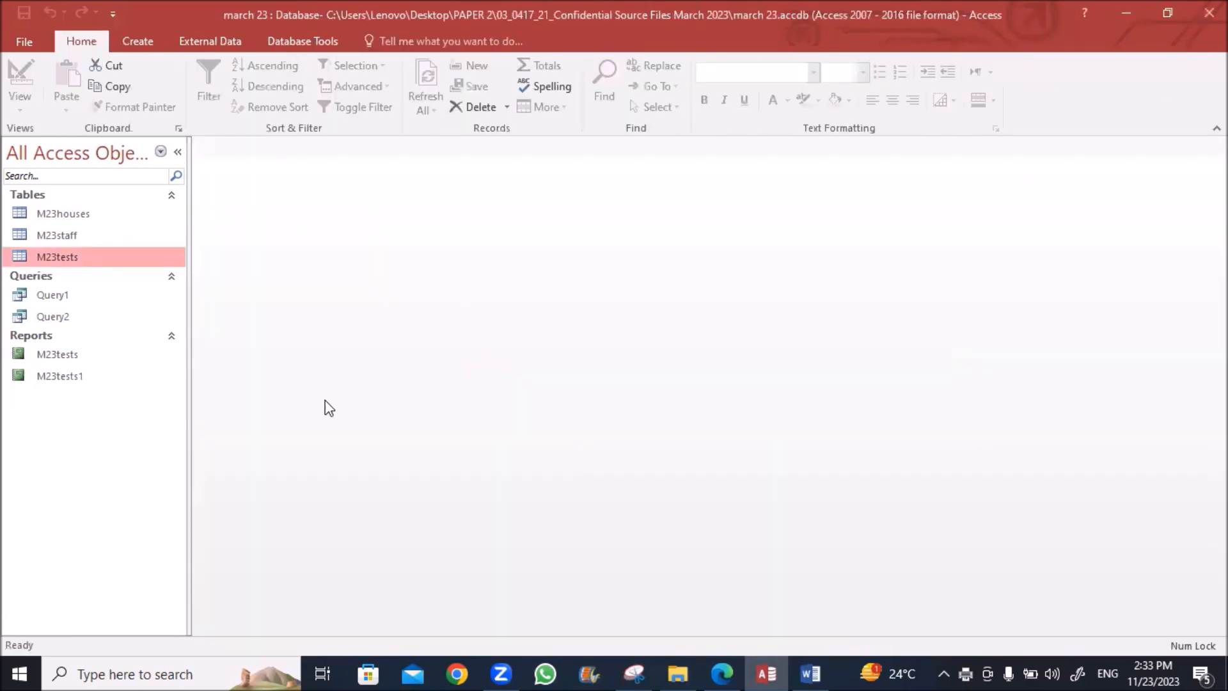
Step: Export the M23tests1 report as a PDF named YEAR 5, and close the published file after viewing it
left_click(69, 376)
right_click(76, 376)
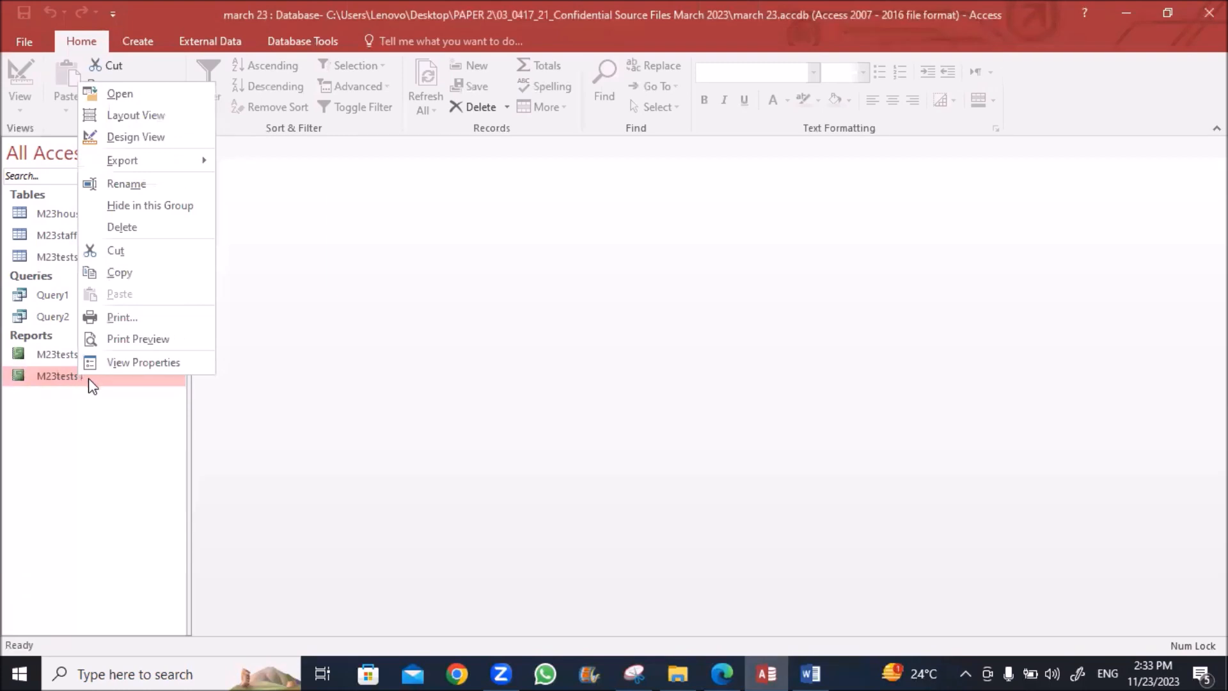
mouse_move(170, 163)
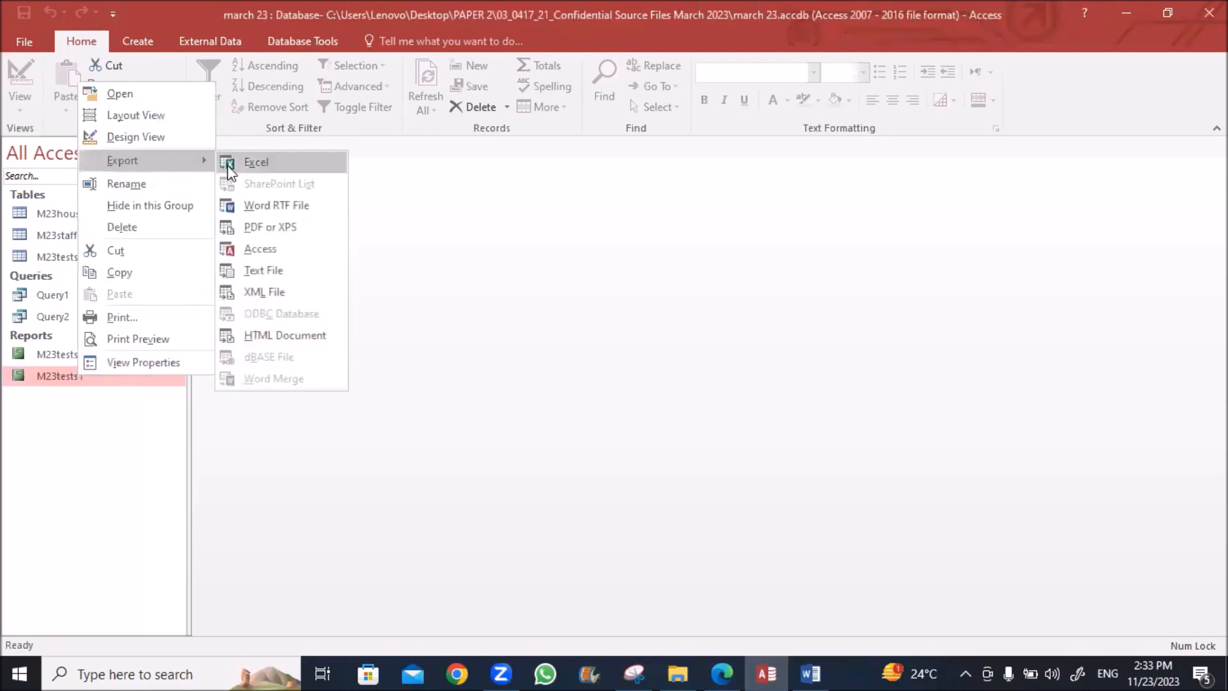
left_click(259, 229)
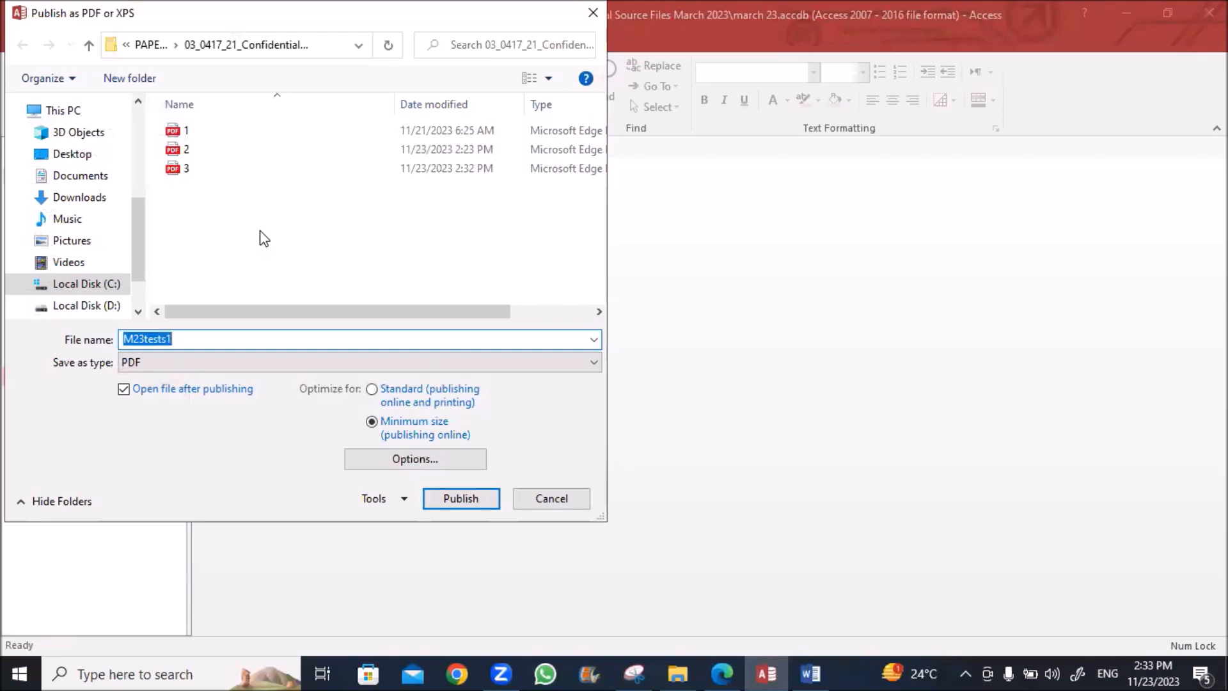
type("YEAR 5")
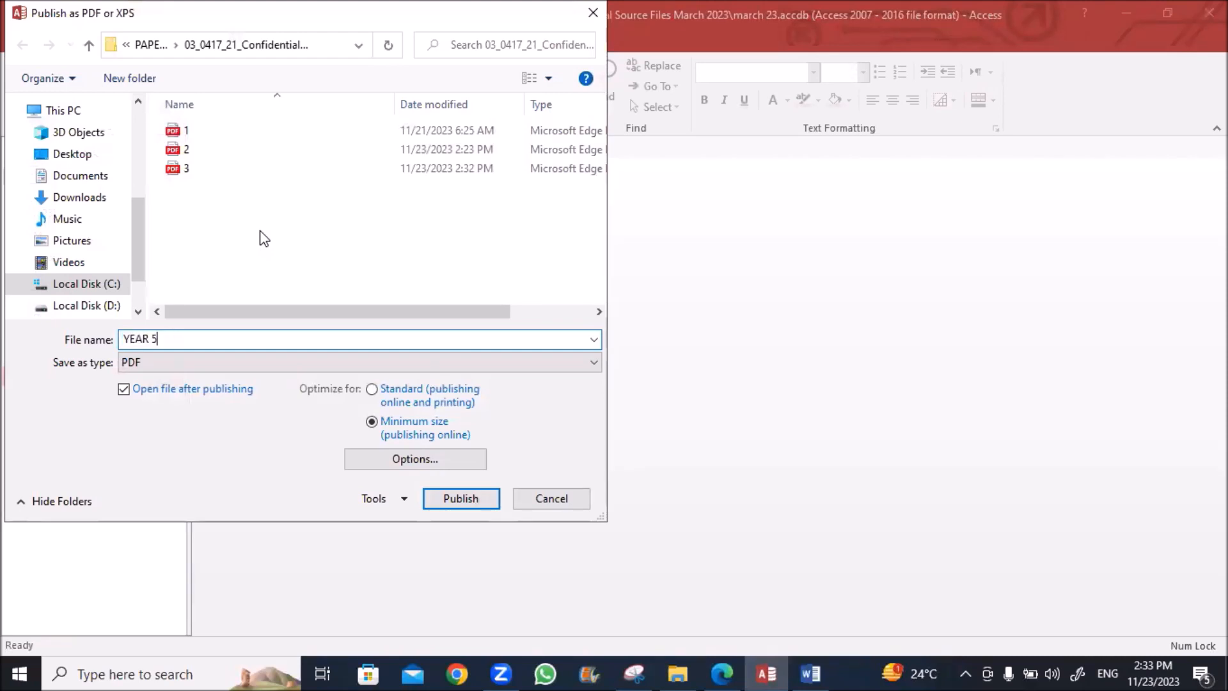
left_click(470, 504)
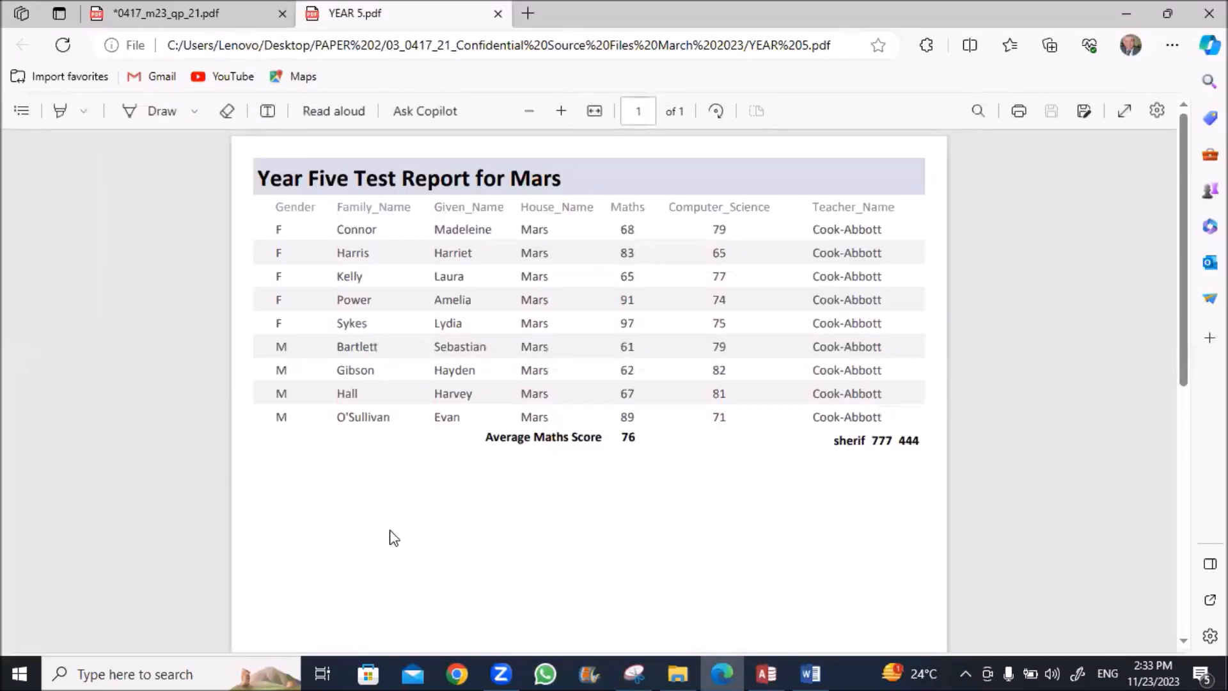
left_click(498, 13)
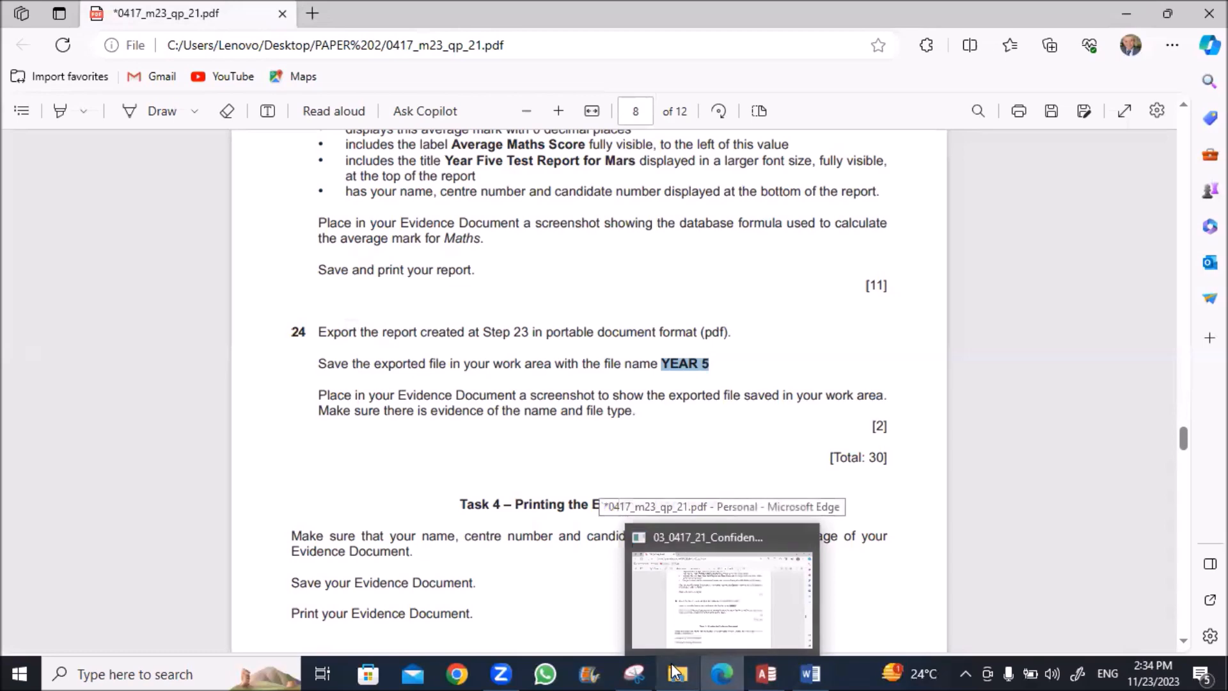
Step: Bring up the source files folder in File Explorer and sort its files by type
left_click(630, 633)
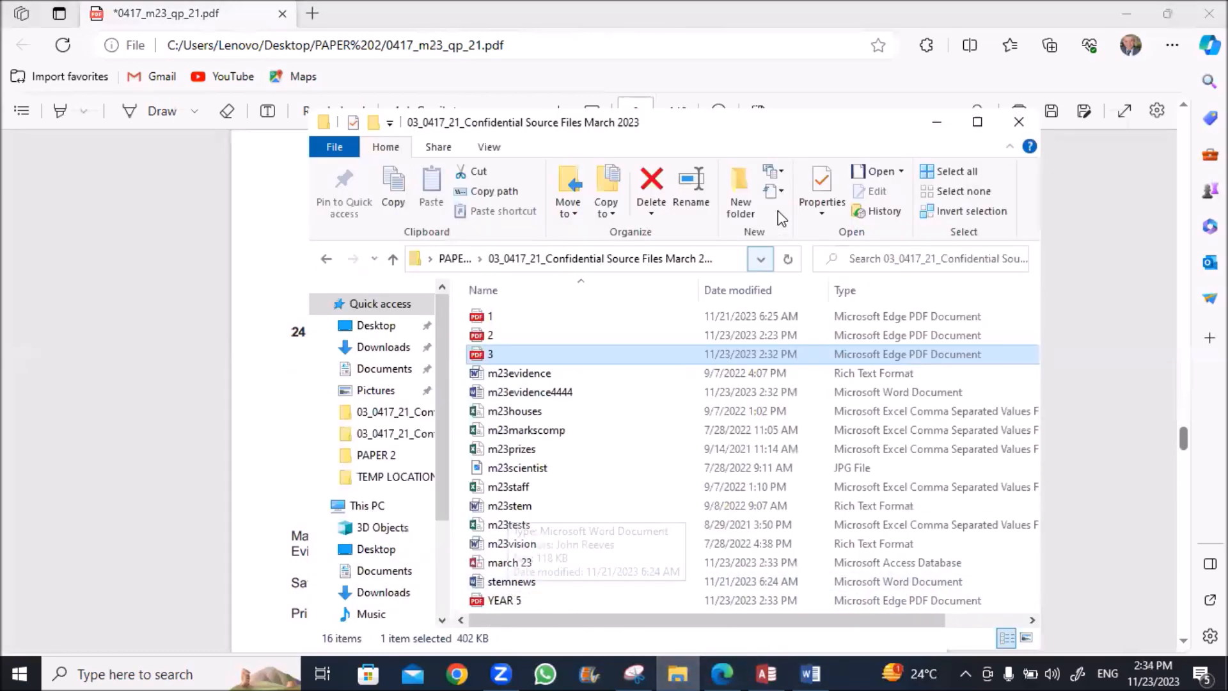
left_click_drag(879, 123, 878, 53)
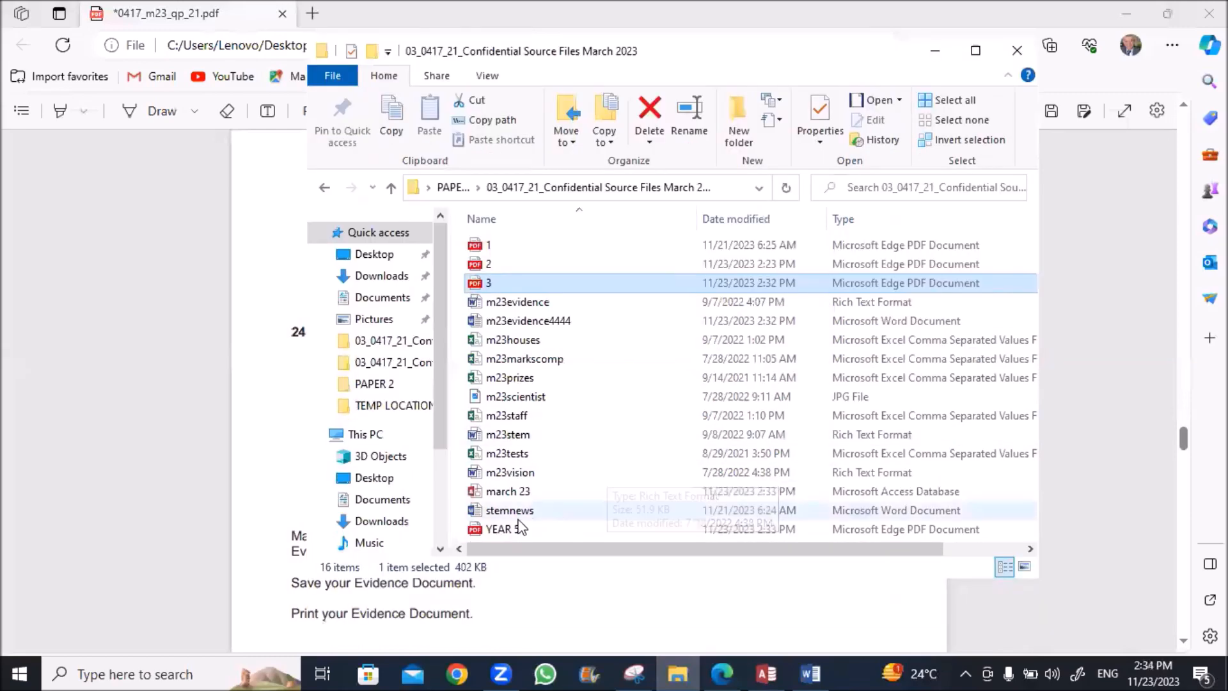
right_click(665, 252)
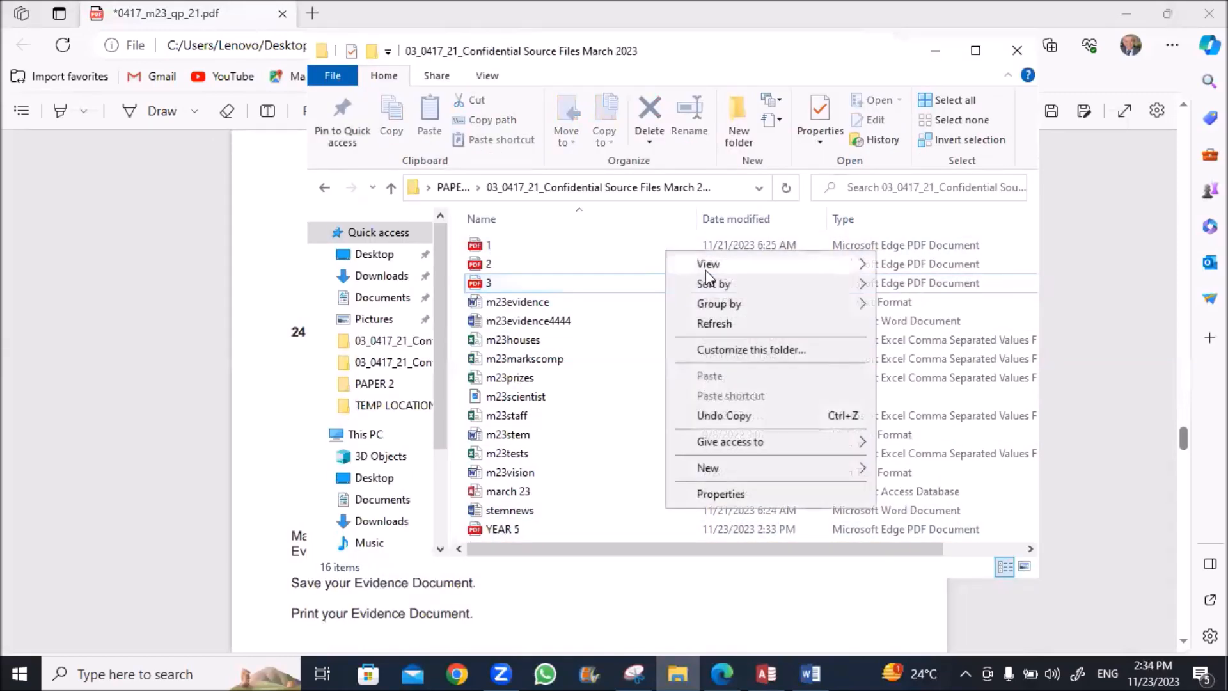
mouse_move(702, 271)
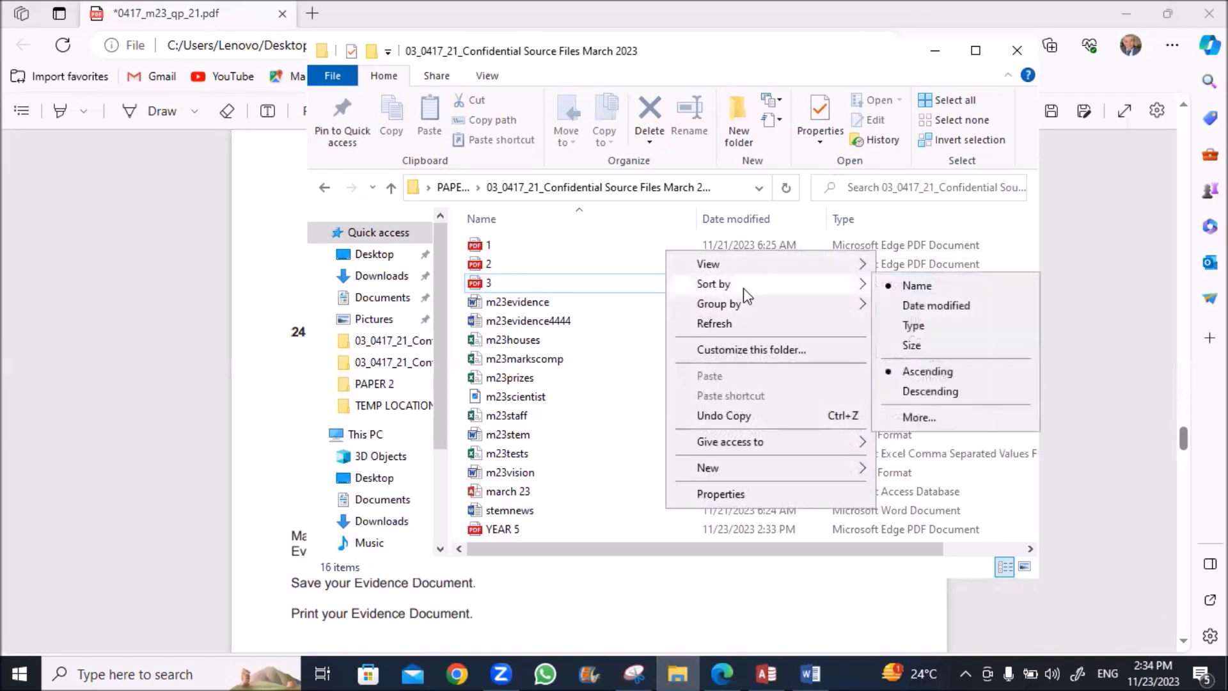
left_click(908, 326)
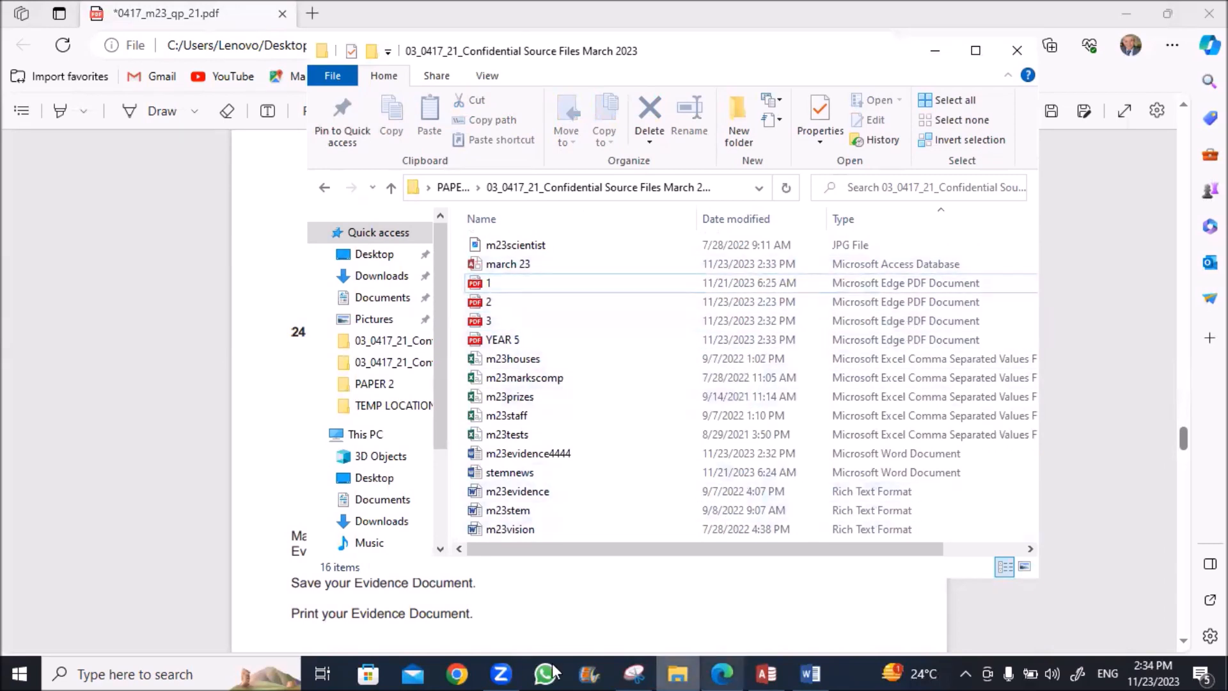
Step: Capture the folder path and the file listing including YEAR 5 and its file type with Snipping Tool
left_click(634, 674)
left_click(509, 228)
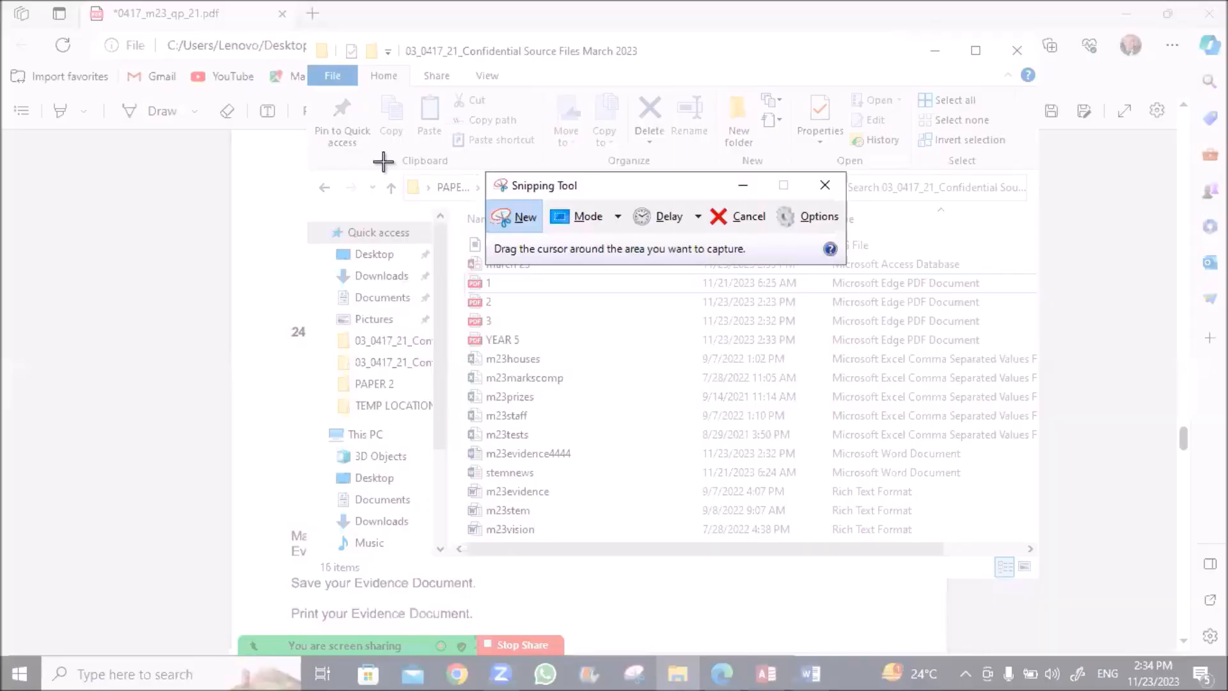
left_click_drag(385, 163, 1065, 384)
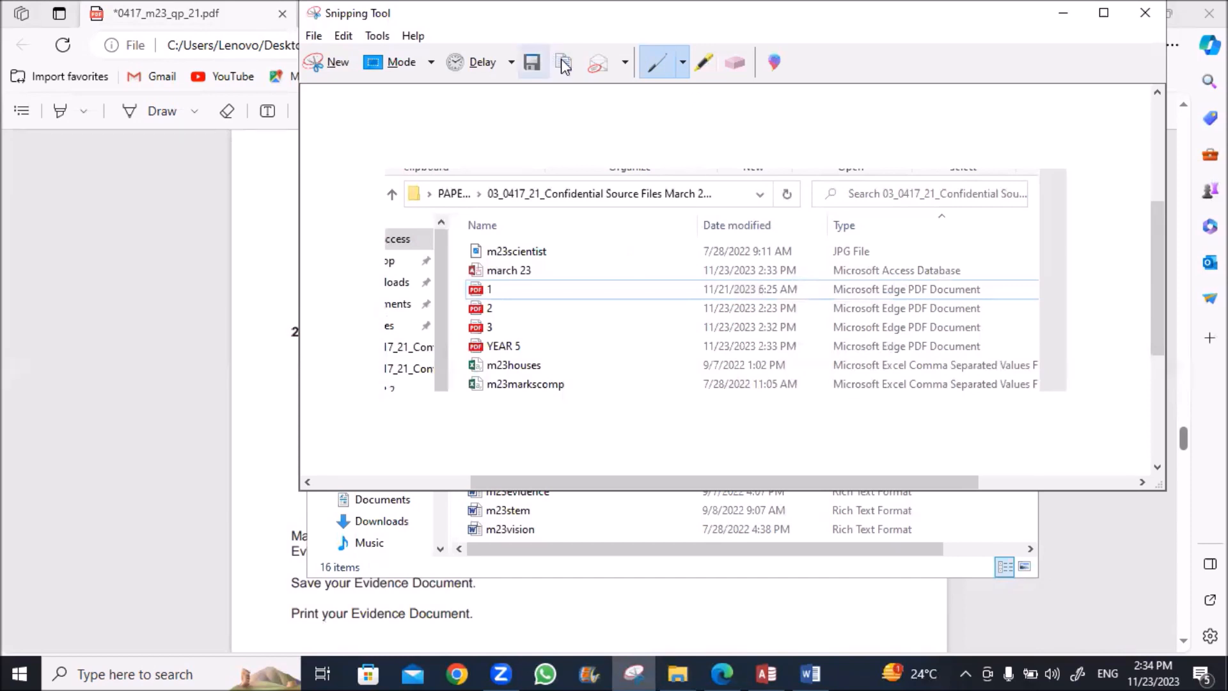
Step: Switch to the Word evidence document, paste the folder screenshot below "Step 24 – EVIDENCE 10:" and shrink it to fit under that heading
left_click(811, 672)
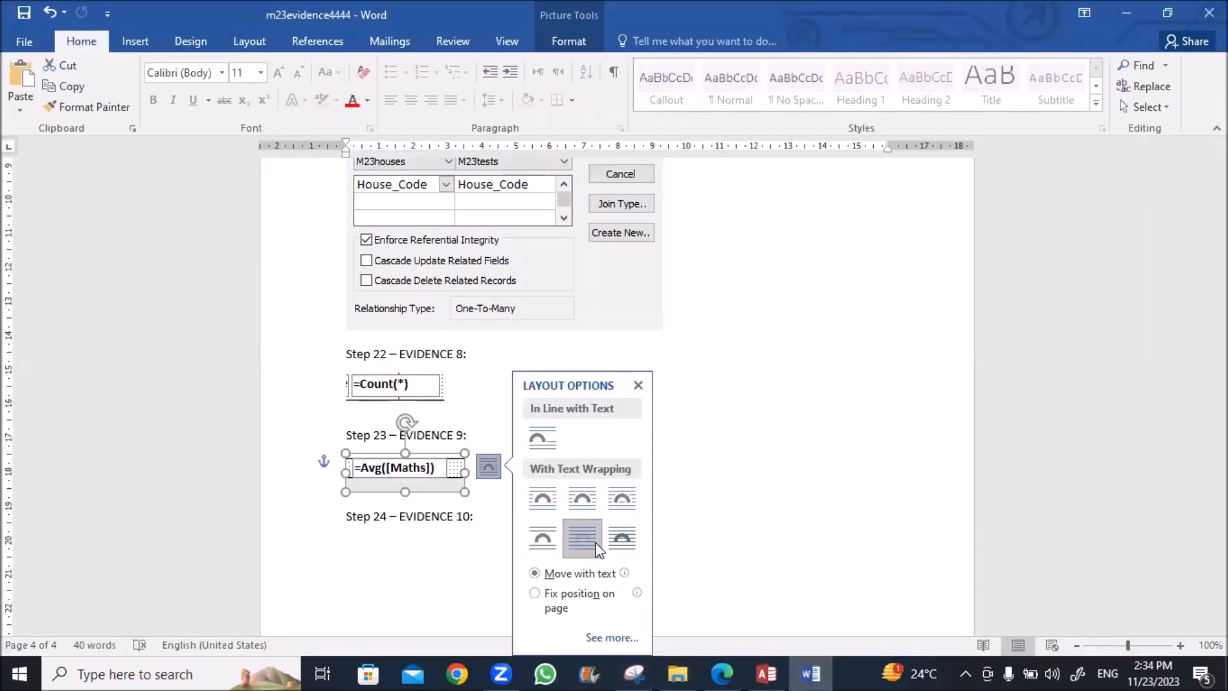
left_click(348, 563)
scroll(328, 572, "down", 4)
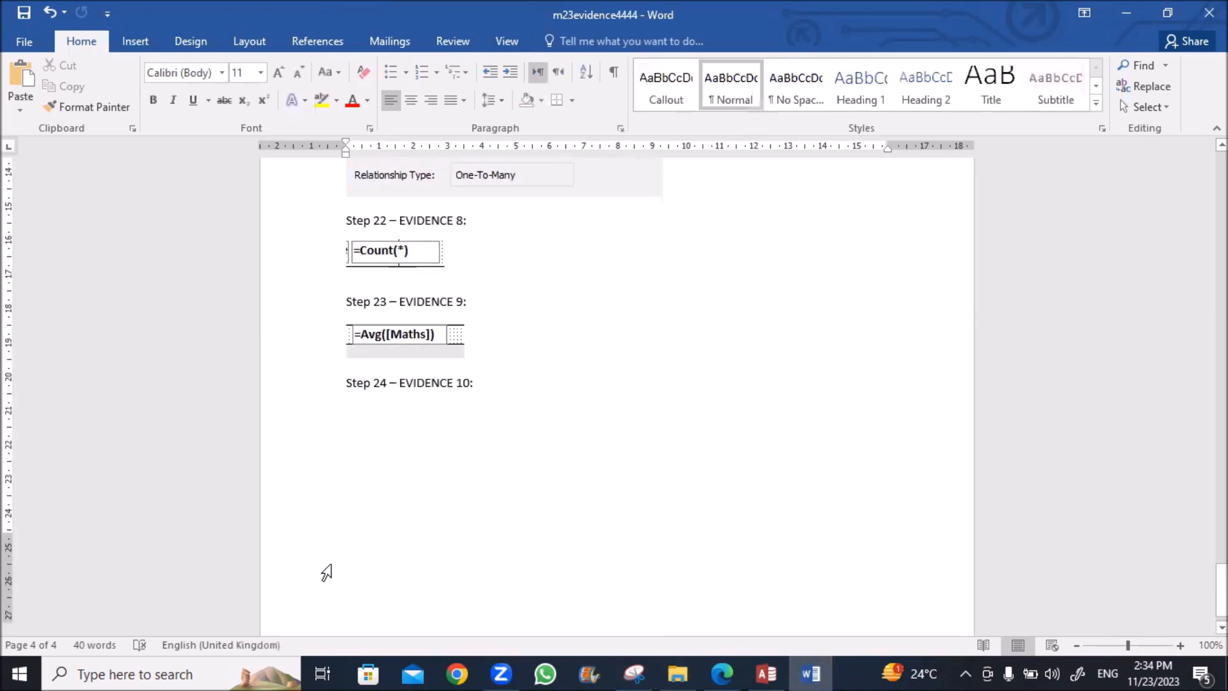
key("ctrl+v")
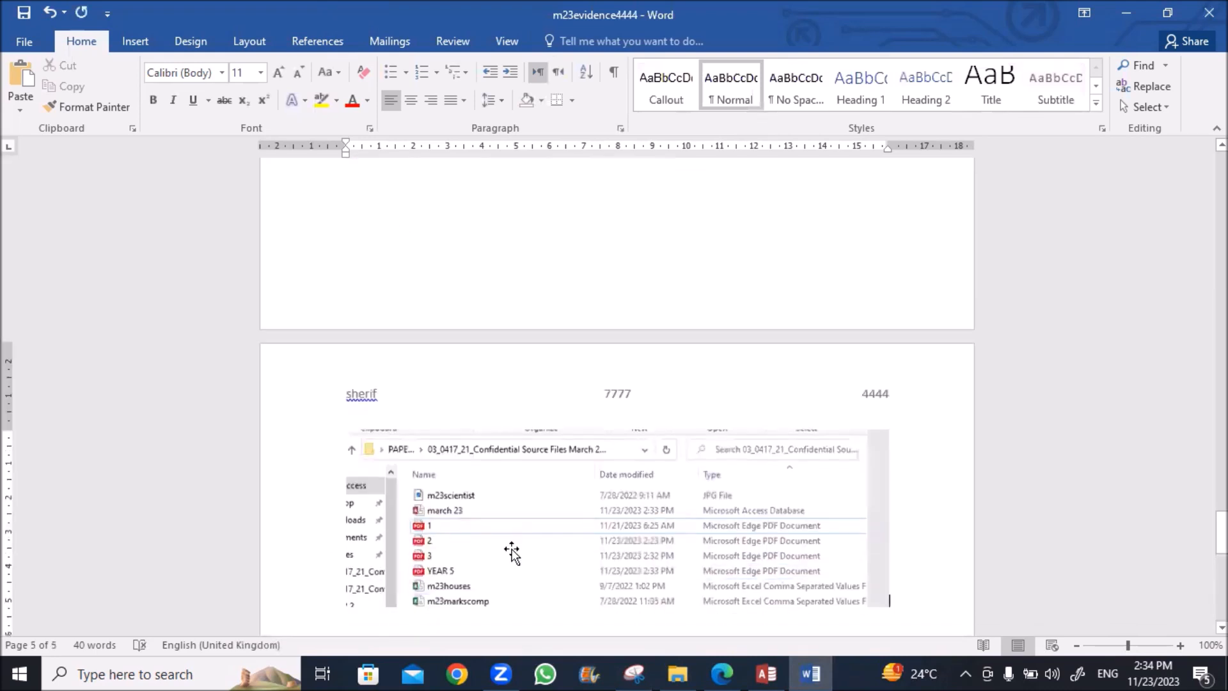
left_click(584, 573)
left_click_drag(889, 607, 812, 582)
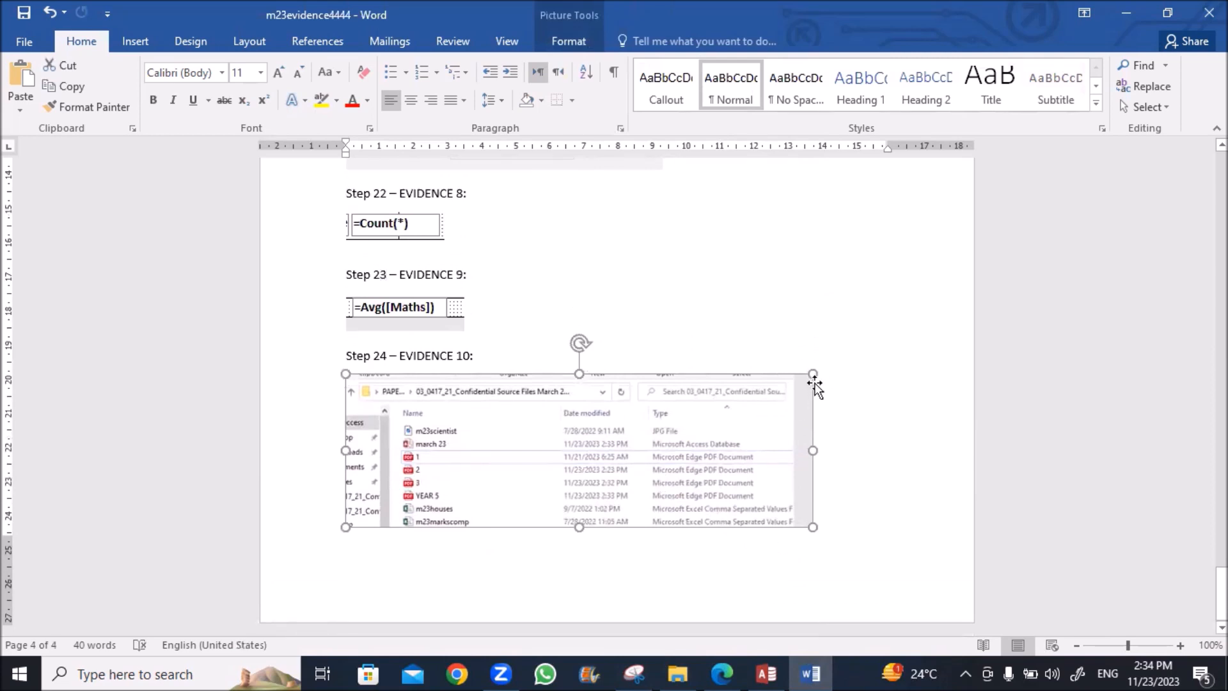
Step: Set the folder screenshot under "Step 24 – EVIDENCE 10:" to Behind Text wrapping, enlarge it slightly and deselect it
left_click(853, 455)
left_click(718, 488)
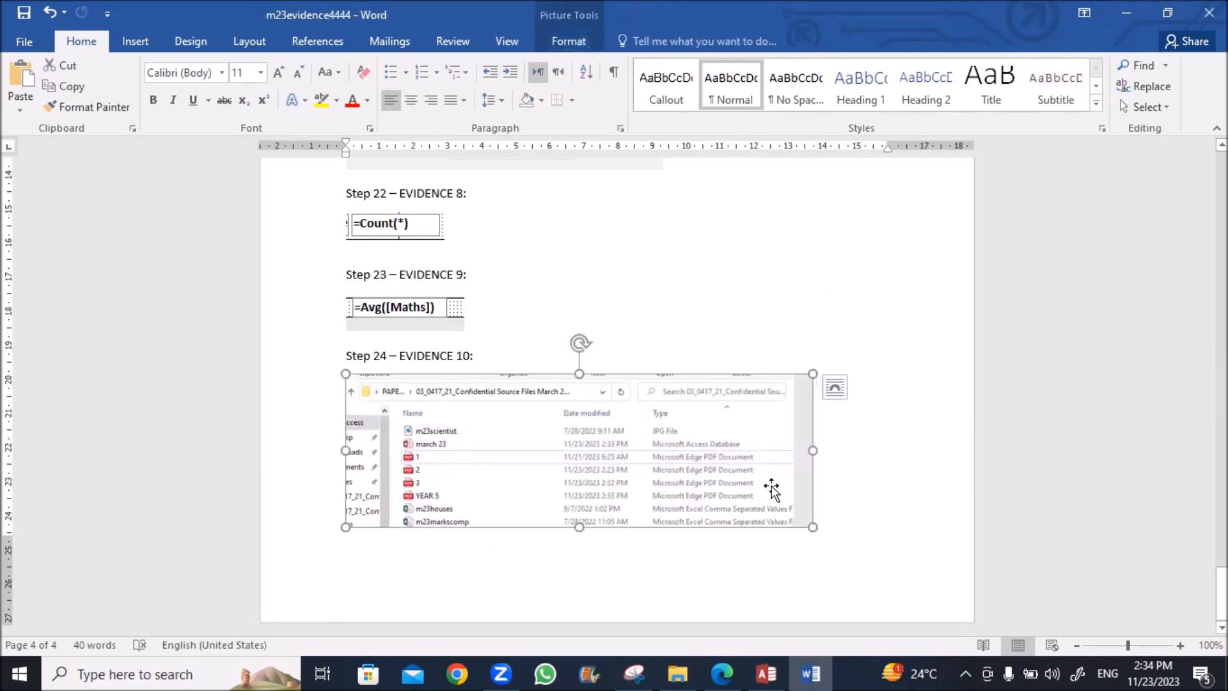
left_click(837, 387)
left_click(931, 537)
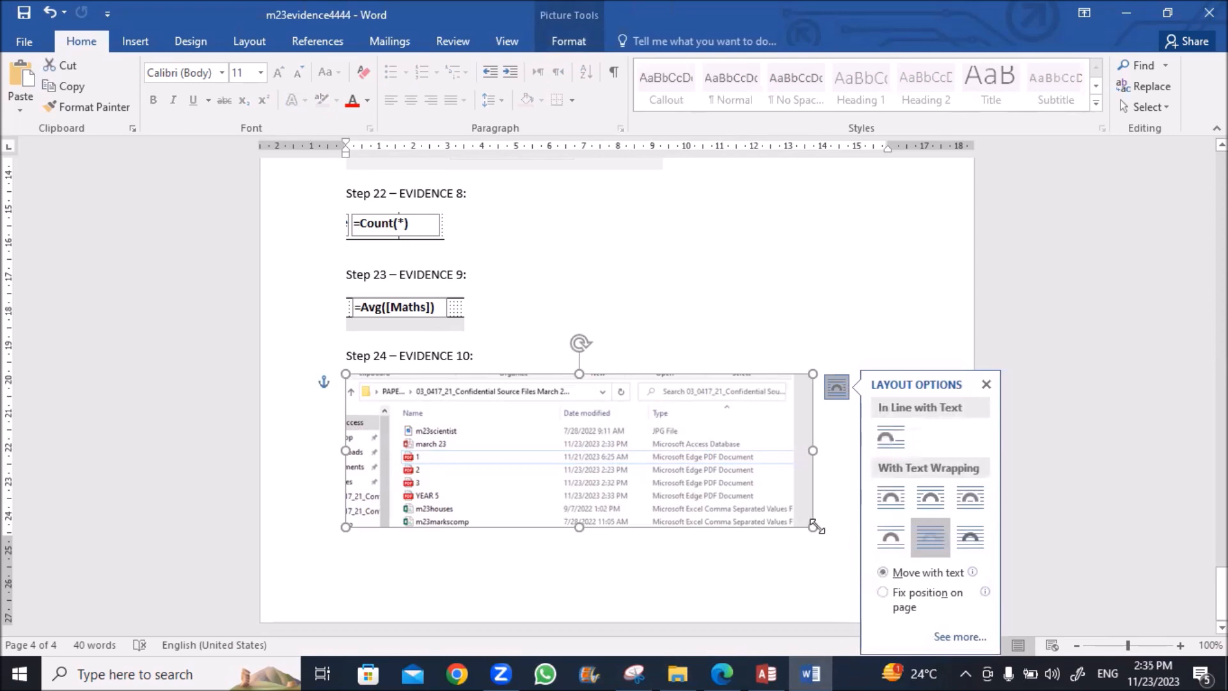
mouse_move(812, 526)
left_mouse_down()
mouse_move(850, 543)
mouse_move(831, 541)
left_mouse_up()
left_click(433, 590)
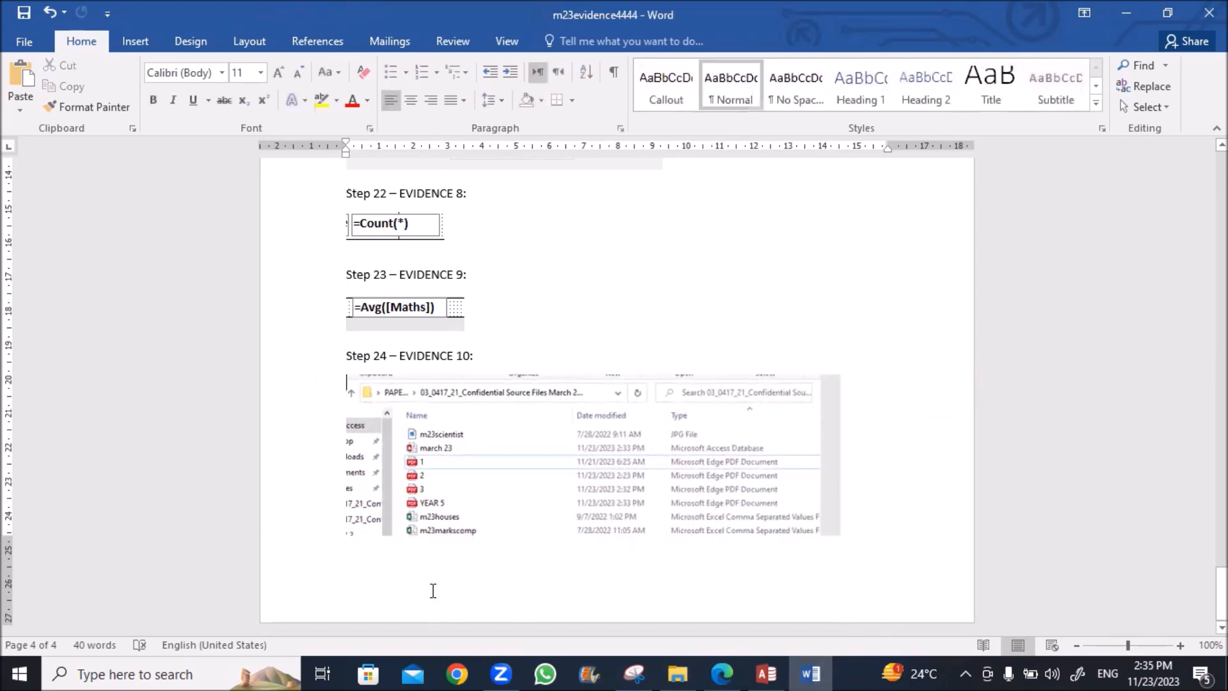
Step: Read the Task 4 printing instructions in the question paper in Edge, and return to the Word evidence document to save it
left_click(721, 673)
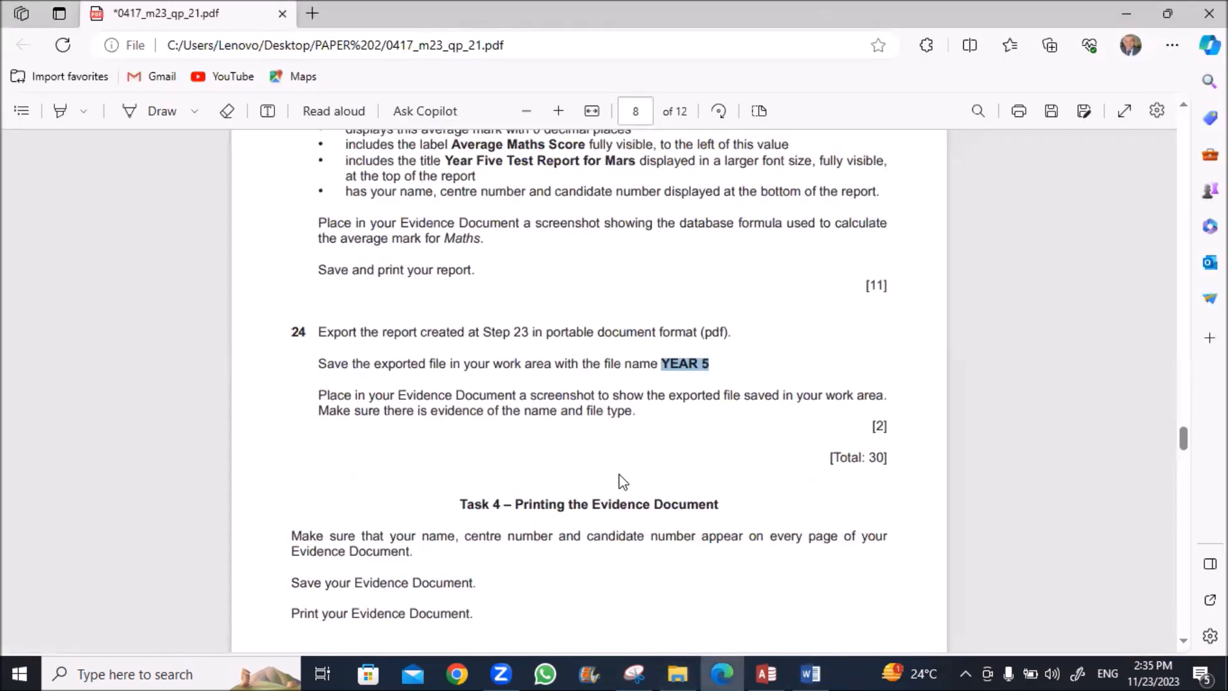
scroll(623, 482, "down", 1)
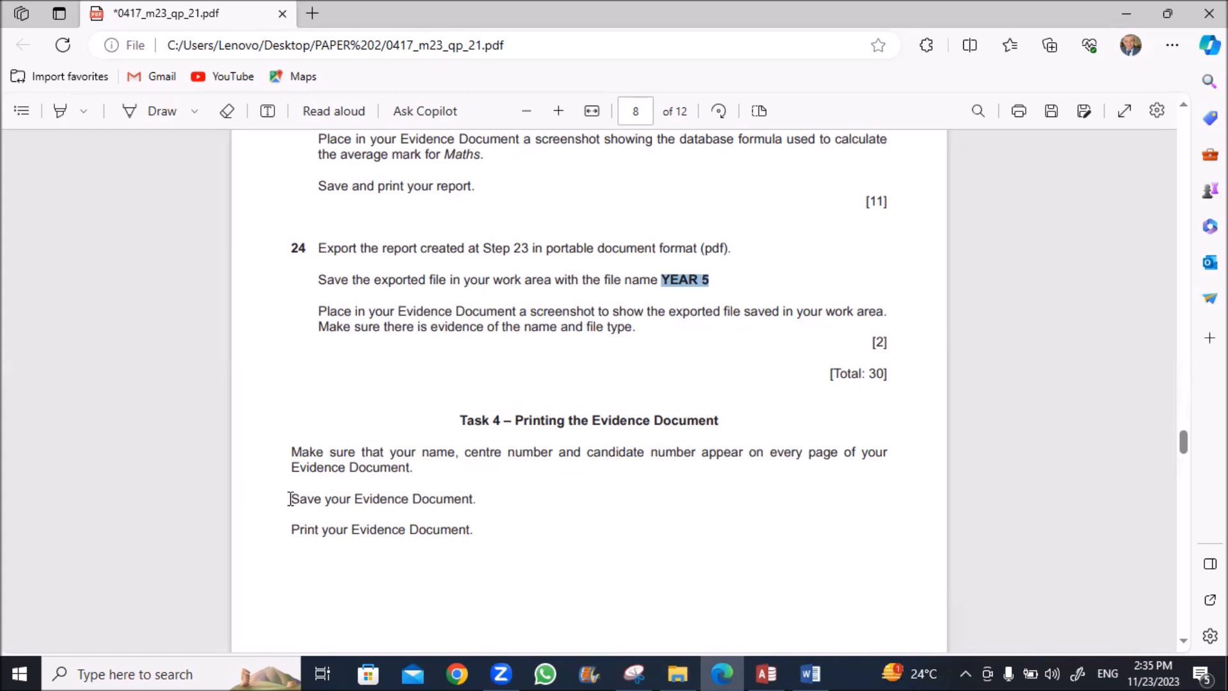
left_click(809, 673)
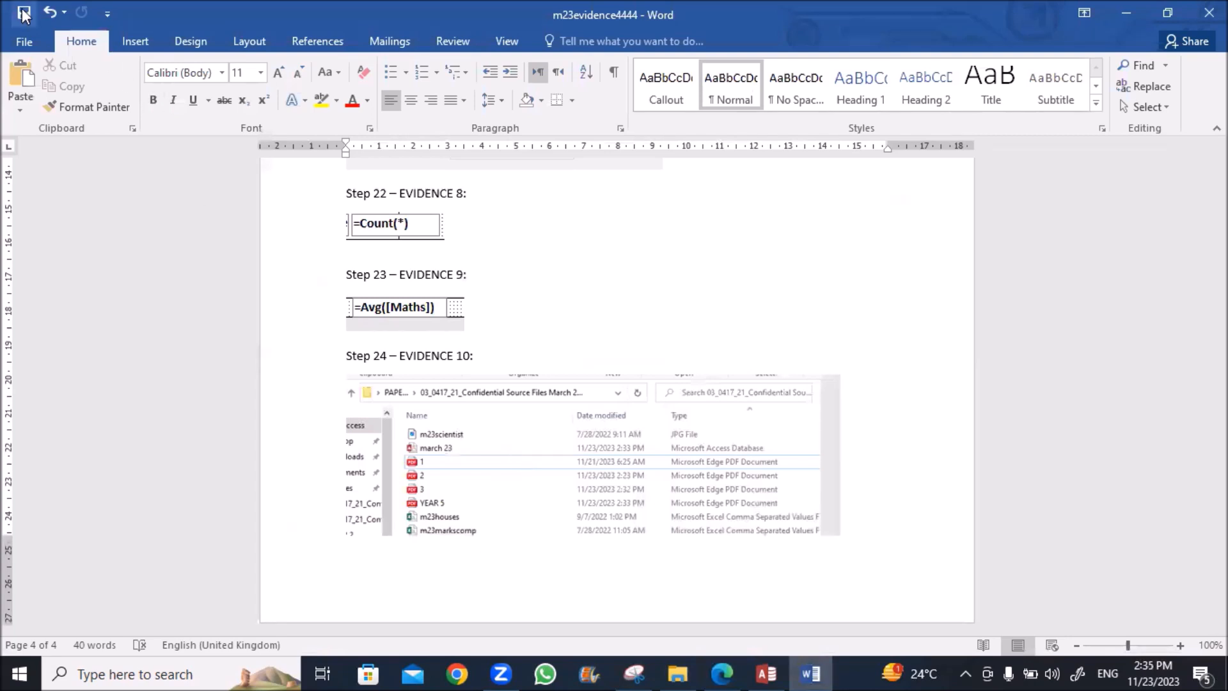
Step: Print all pages of the evidence document with Microsoft Print to PDF, saving the output as 6 in the source files folder
left_click(24, 41)
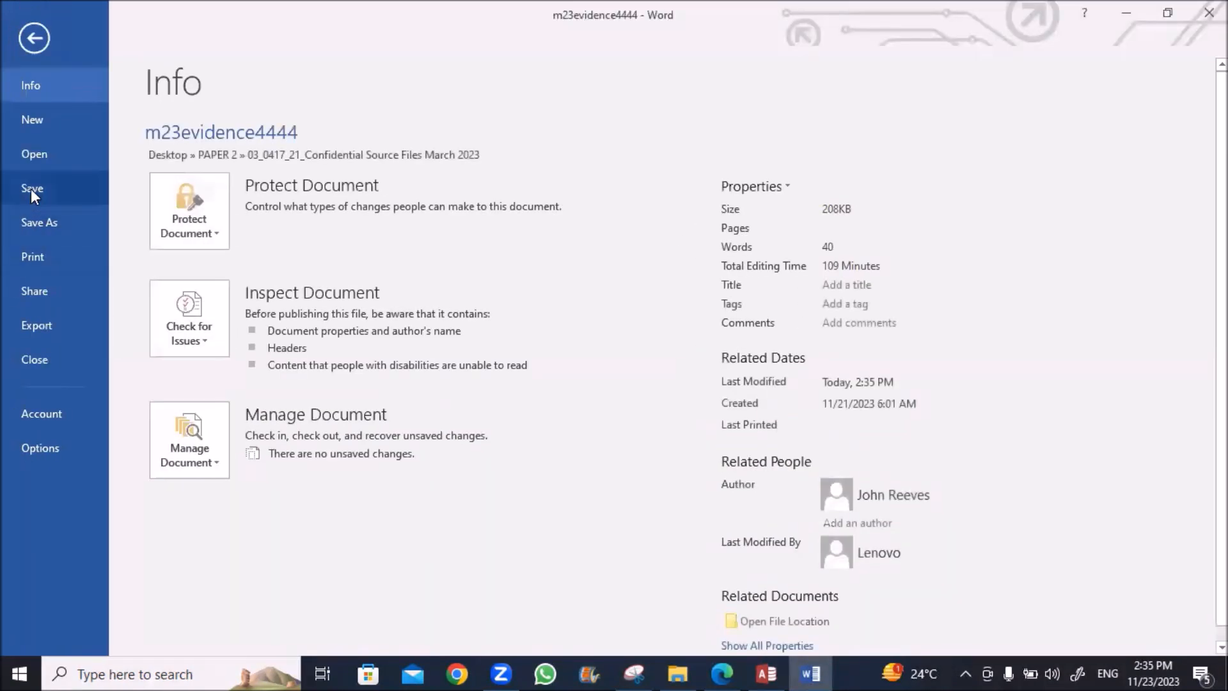
left_click(36, 257)
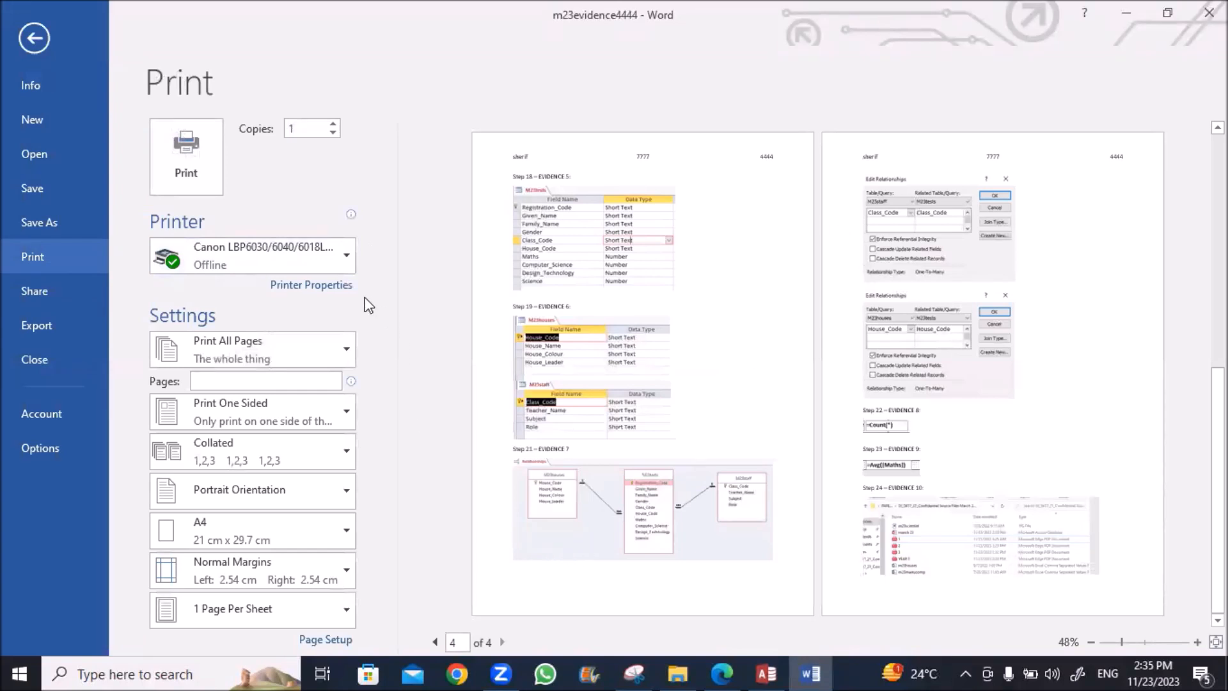
left_click(347, 260)
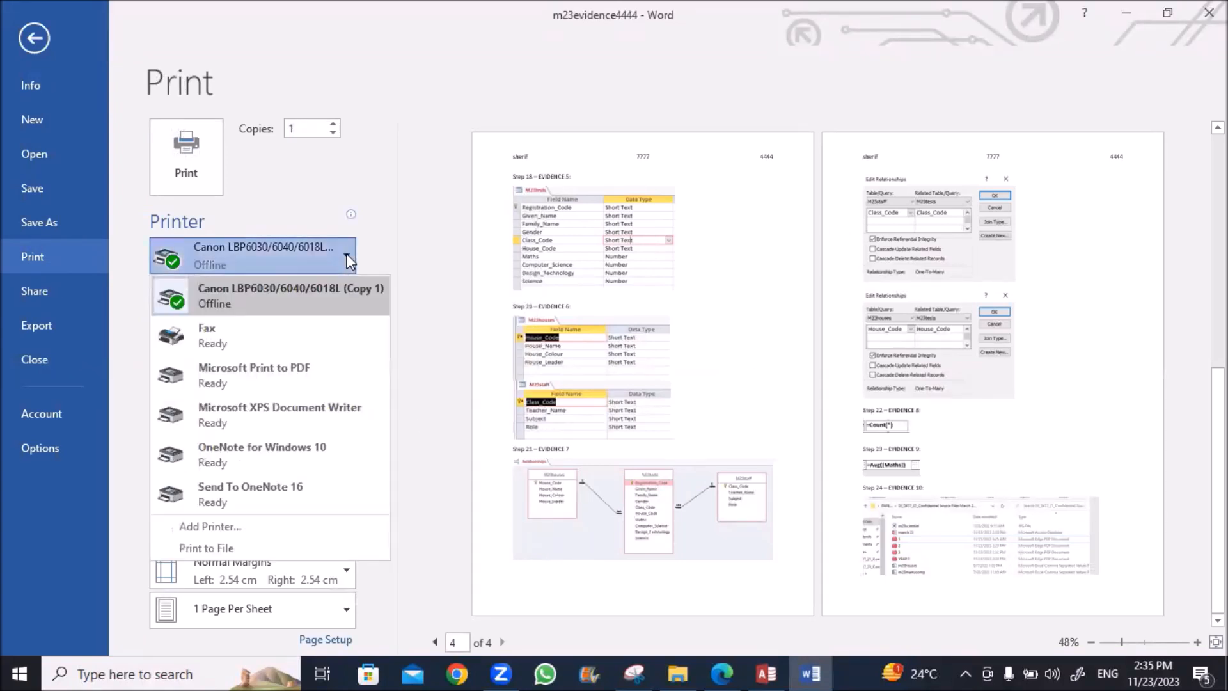
left_click(294, 373)
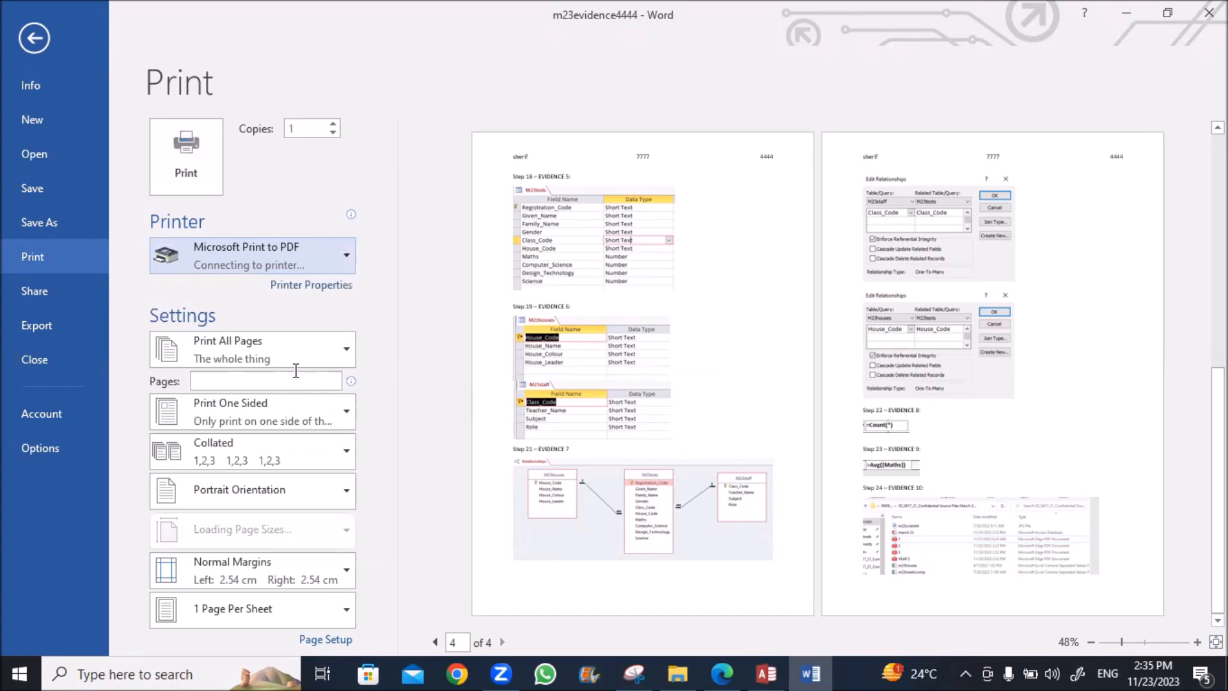
left_click(178, 179)
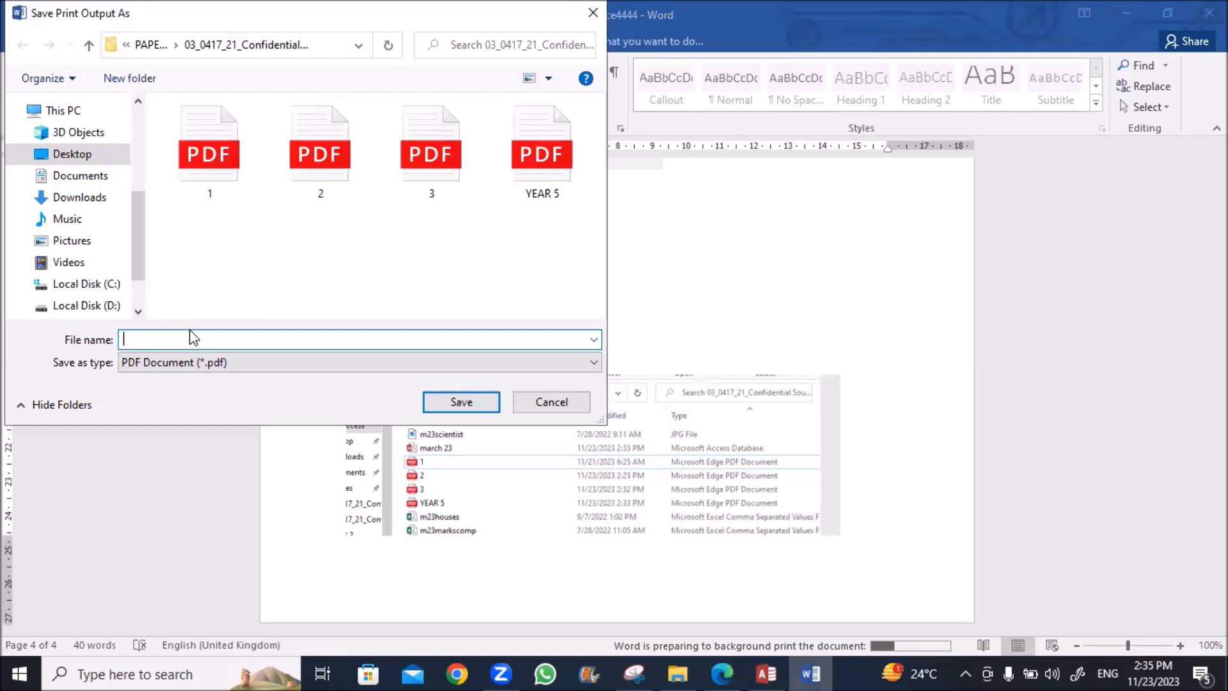
type("6")
left_click(448, 402)
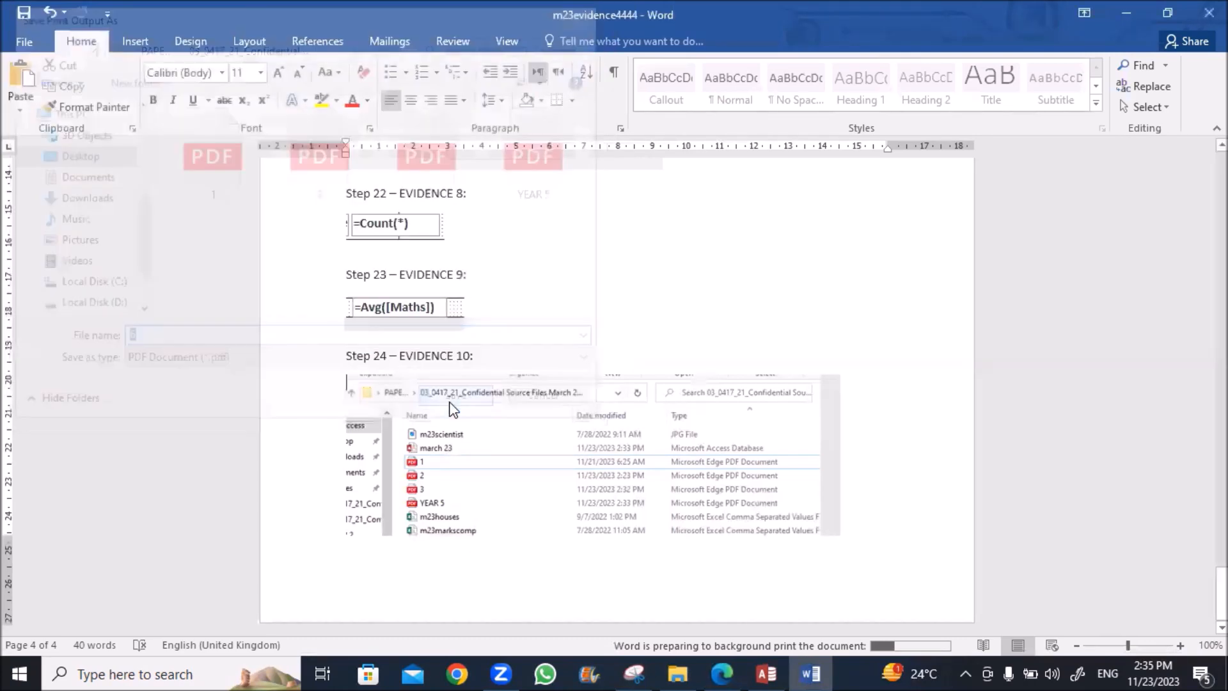
Step: Open the printed PDF 6 from the source files folder in Edge, review it from first to last page and close it
left_click(678, 673)
left_click(491, 341)
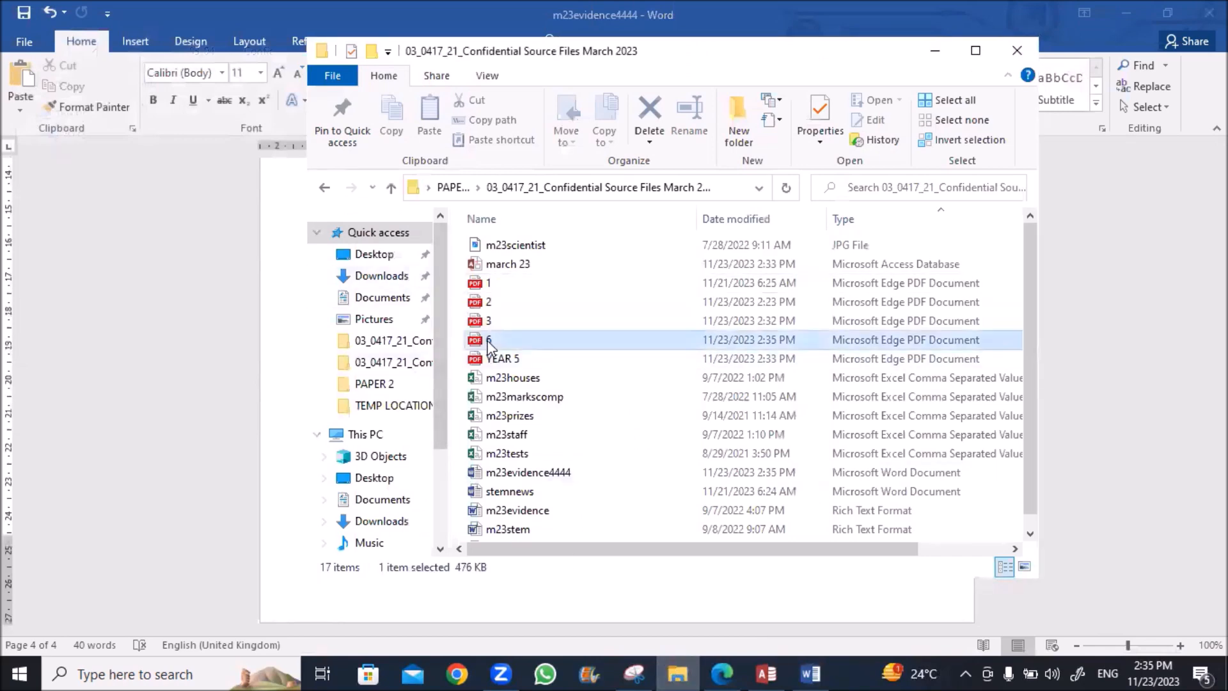
left_click(722, 673)
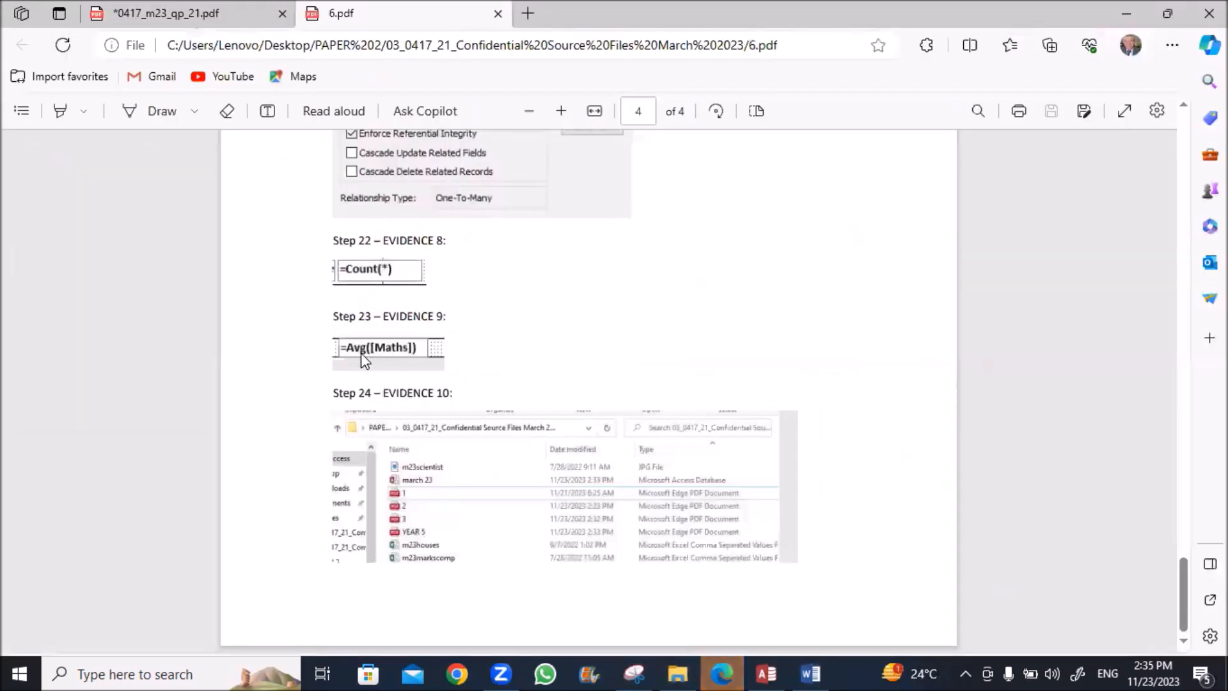
scroll(360, 354, "up", 12)
left_click_drag(1183, 444, 1184, 119)
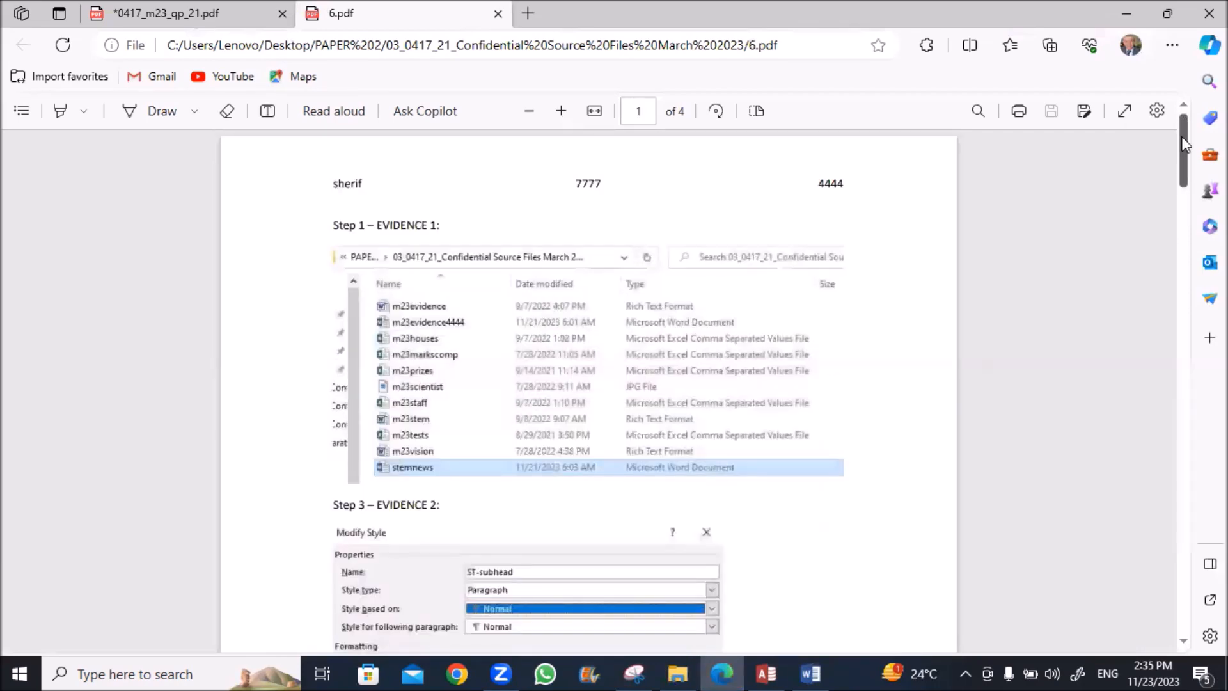
left_click_drag(1183, 148, 1184, 595)
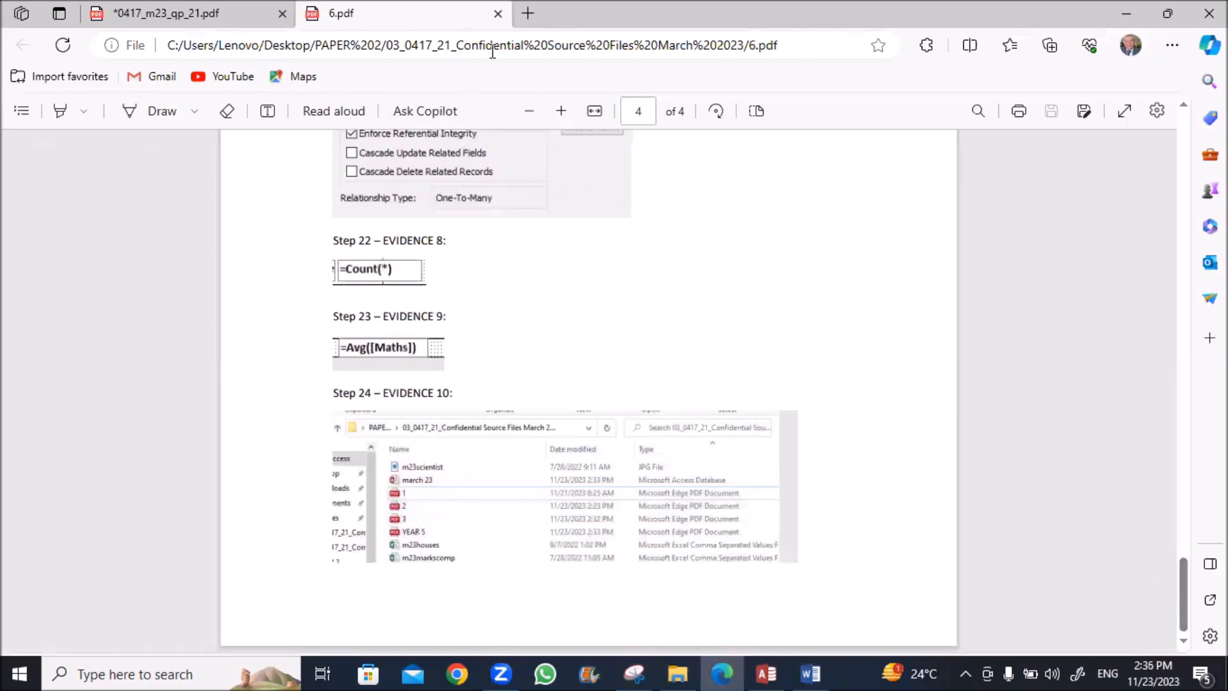
left_click(497, 14)
Step: Look through the Task 5 – Presentation instructions in the question paper from question 25 on, and go back to page 7
scroll(436, 364, "down", 8)
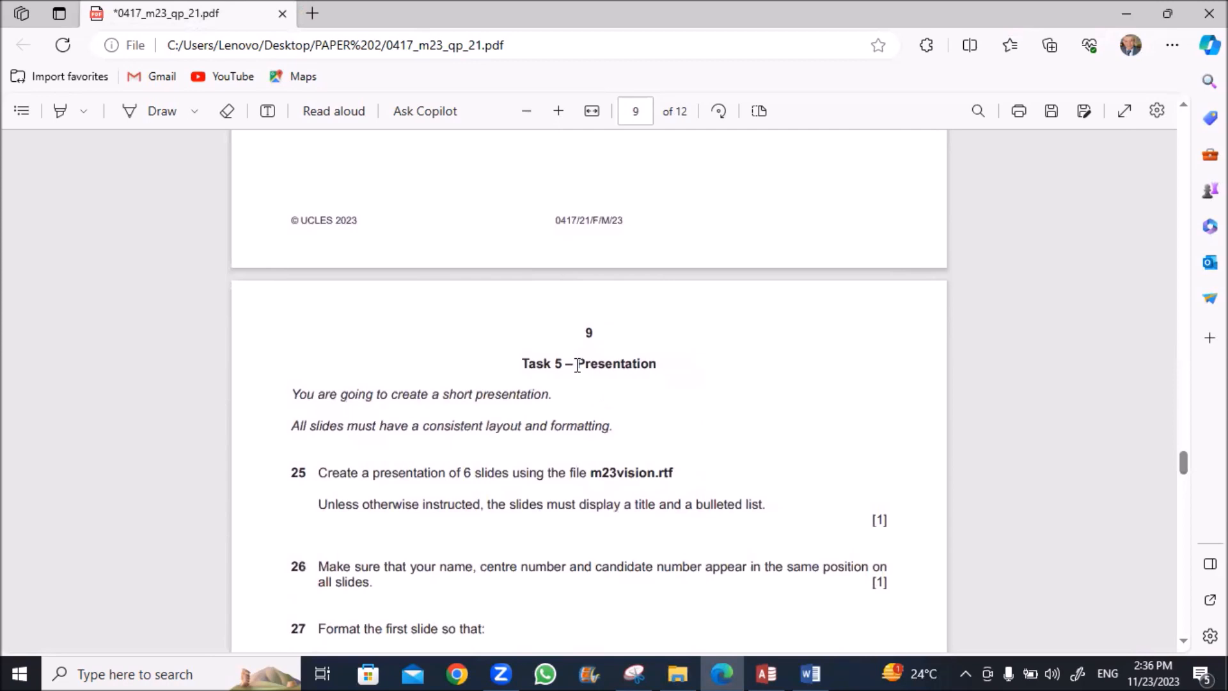
left_click_drag(578, 365, 661, 364)
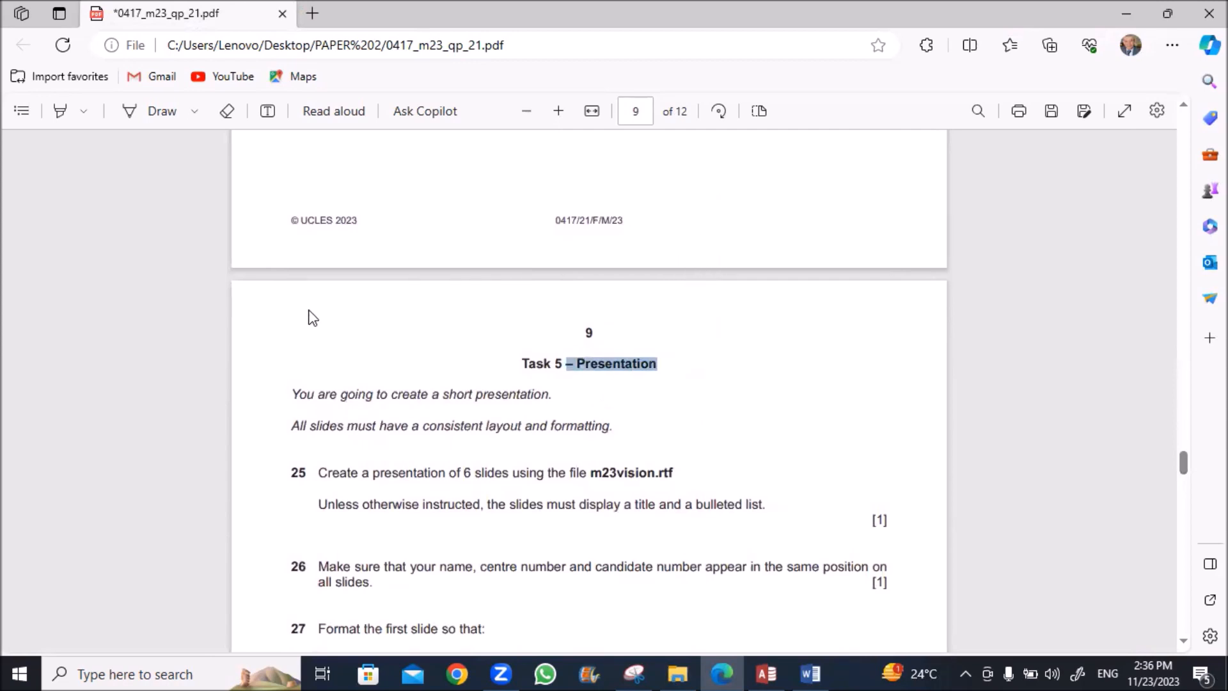
scroll(312, 315, "down", 3)
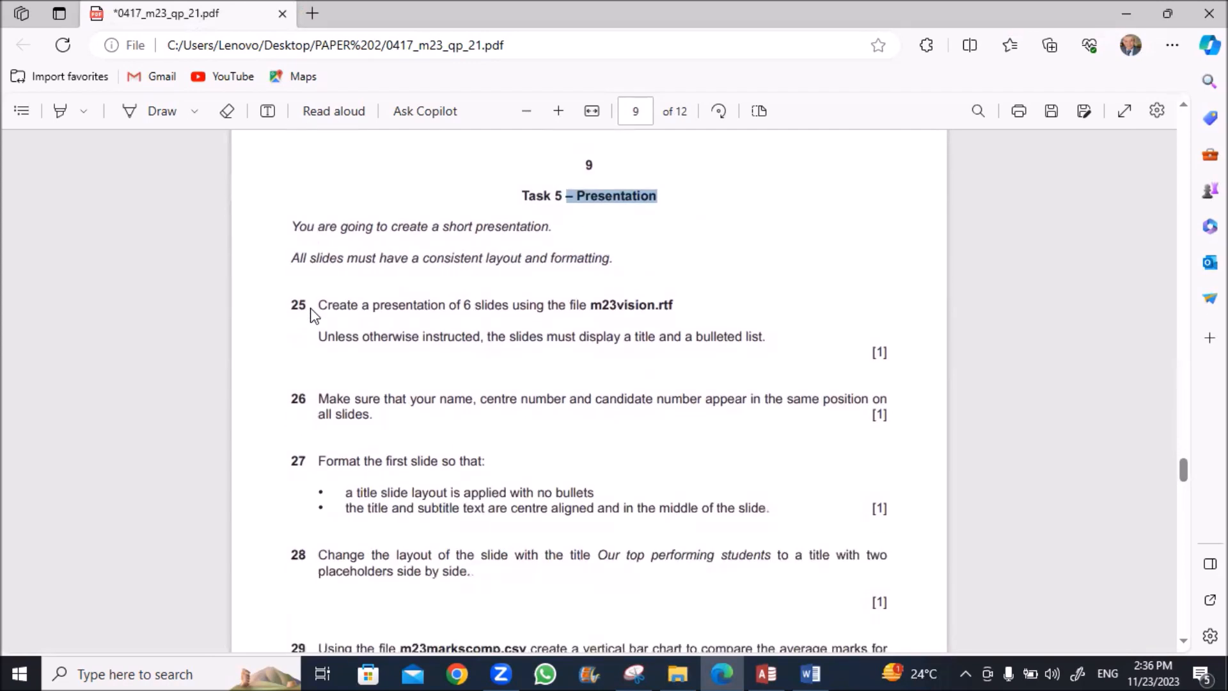
scroll(311, 315, "down", 5)
scroll(311, 316, "up", 20)
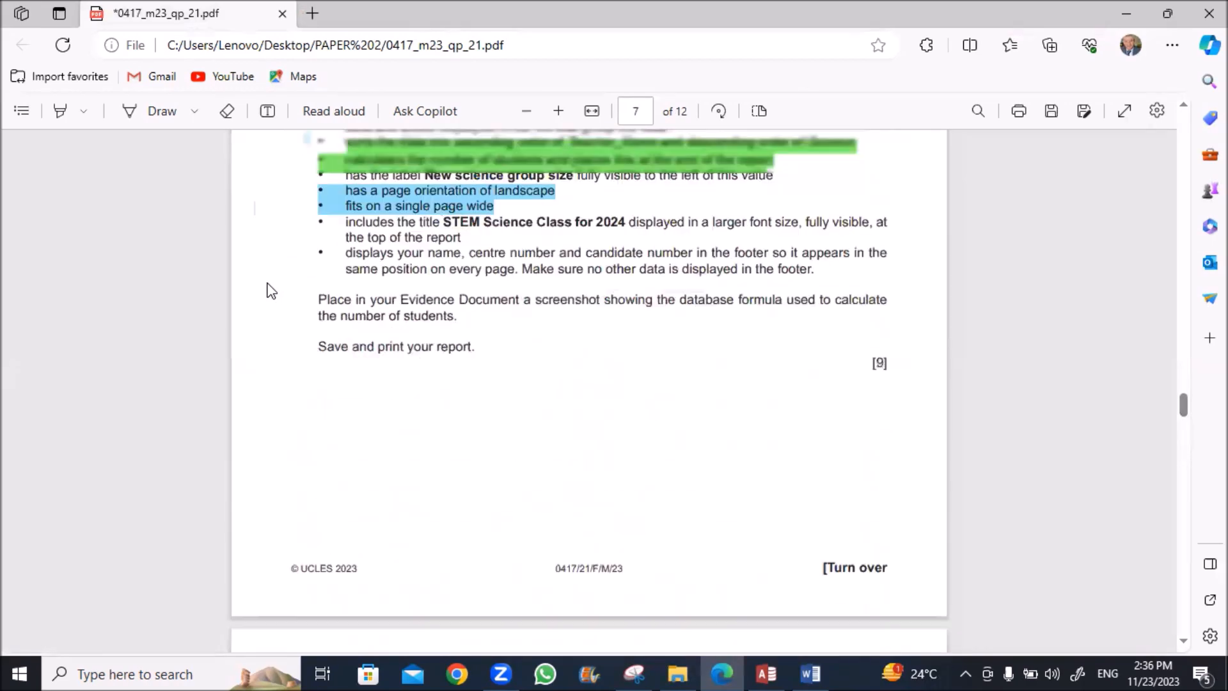